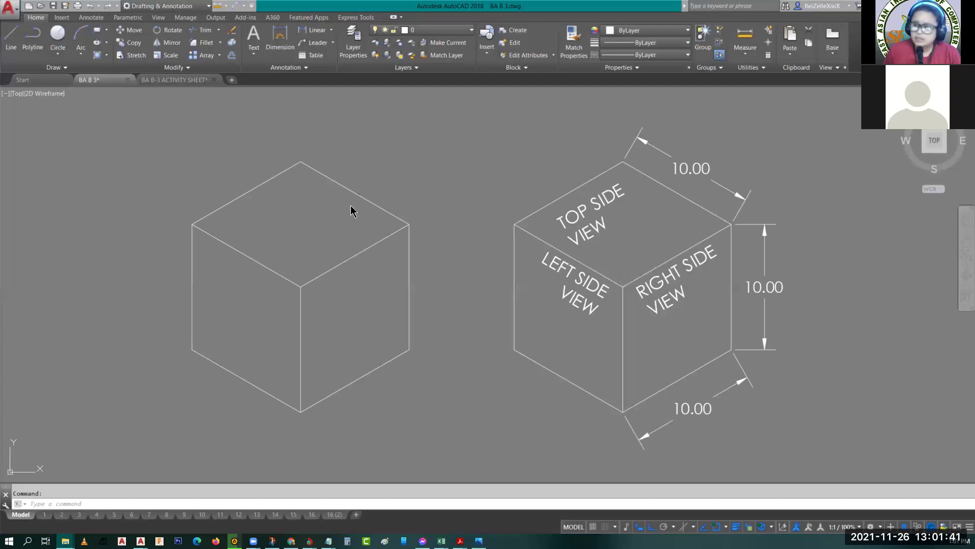
Step: Check the BA B 4 sheet, then show BA B 3's second layout page, BA B-3.1
key(alt+Tab)
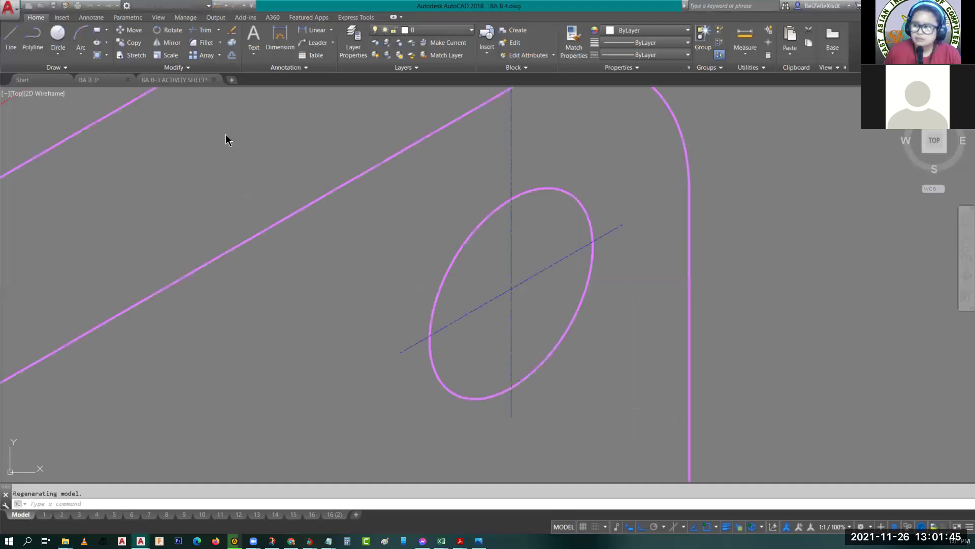
click(44, 515)
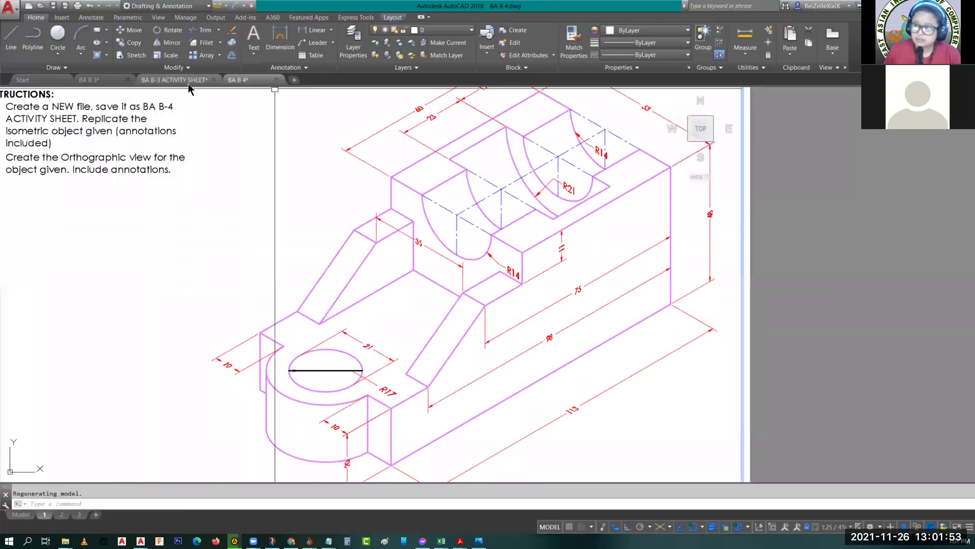
click(89, 79)
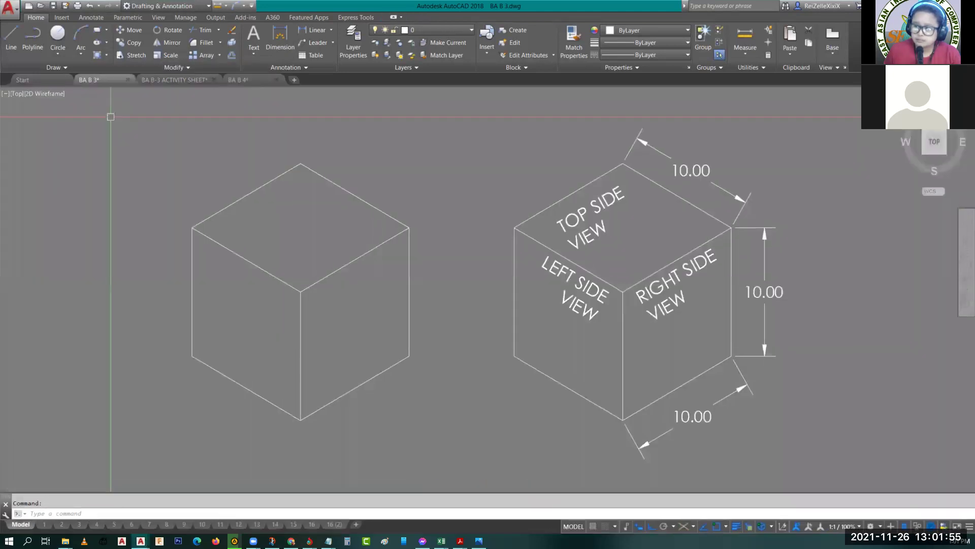
click(62, 525)
mouse_move(46, 523)
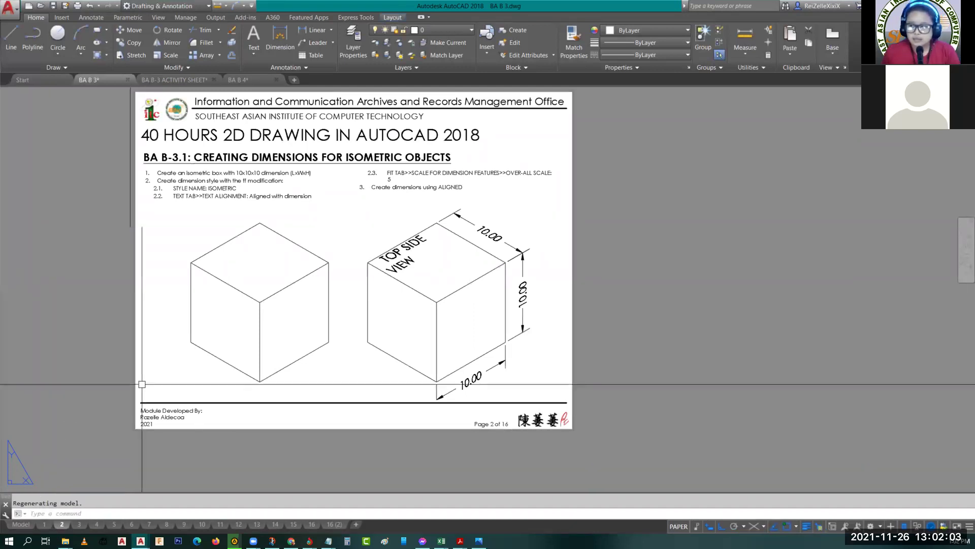
Step: Show BA B 3's first layout and read the module introduction, objectives and learning plan
click(44, 524)
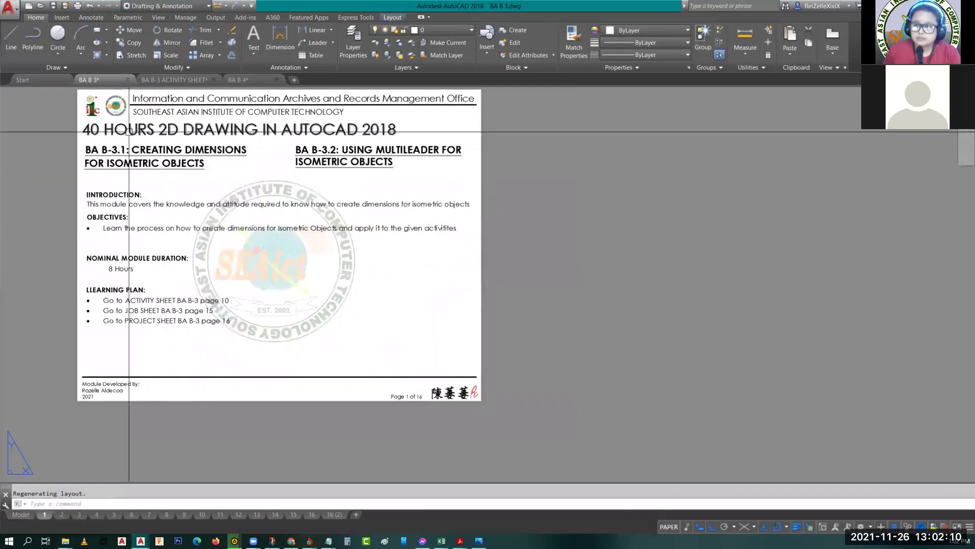
scroll(129, 132, up, 2)
middle_drag(140, 167, 206, 218)
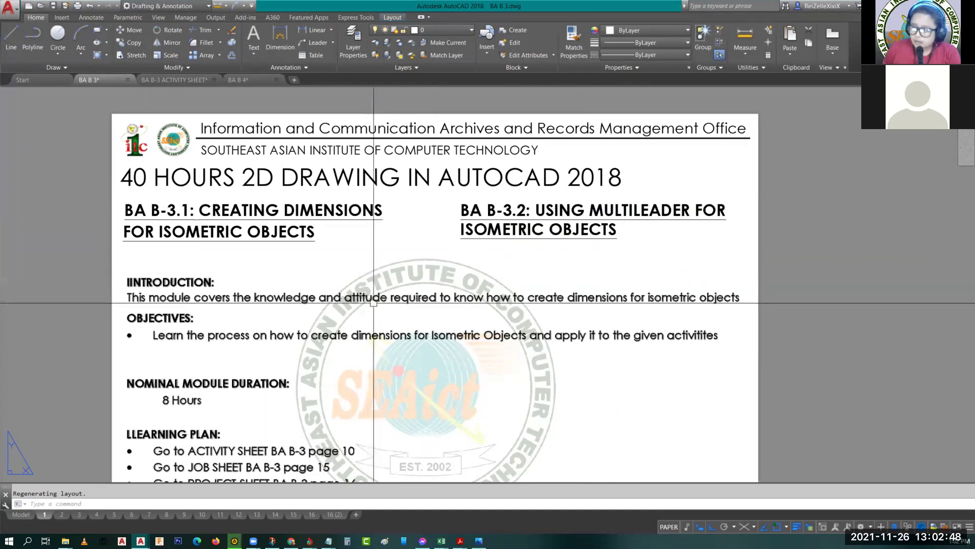
scroll(371, 320, down, 2)
middle_drag(371, 320, 376, 270)
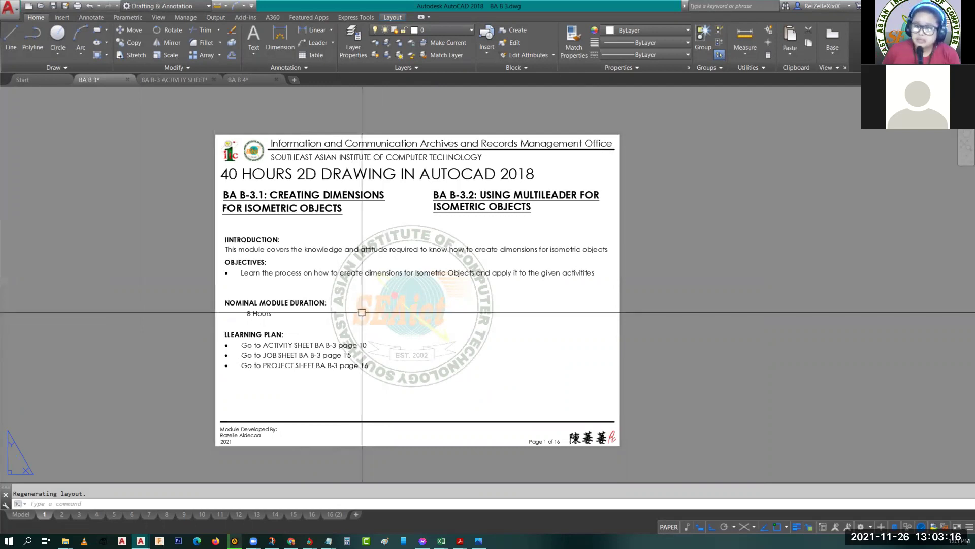
scroll(419, 306, up, 2)
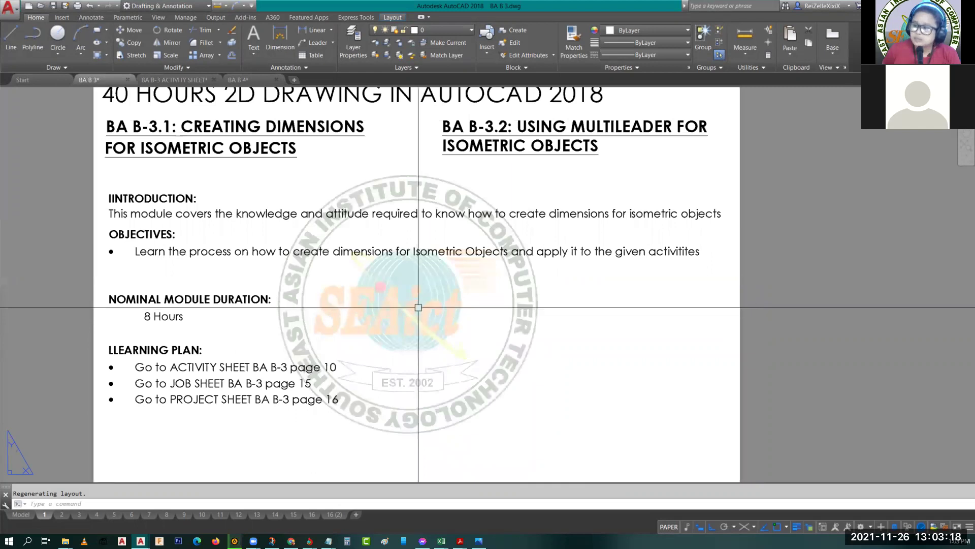
scroll(419, 307, down, 2)
scroll(483, 272, up, 1)
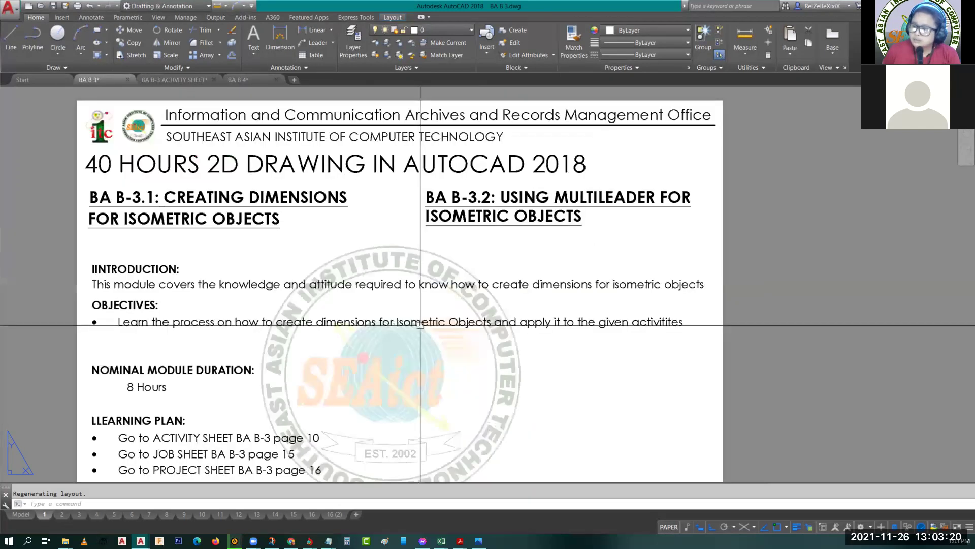
scroll(425, 322, up, 1)
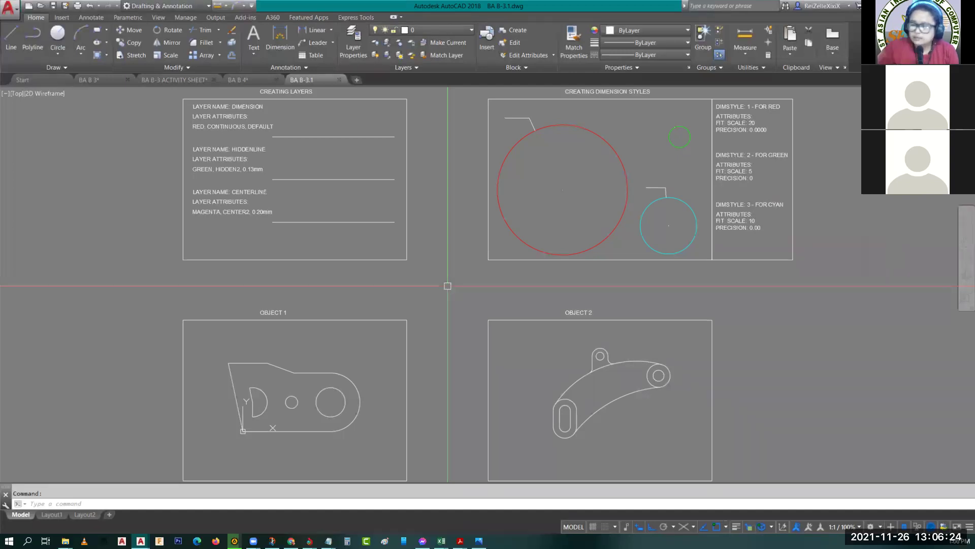
Step: Return to BA B 3 and show page 2 with the isometric box exercise, zoomed to extents
click(94, 80)
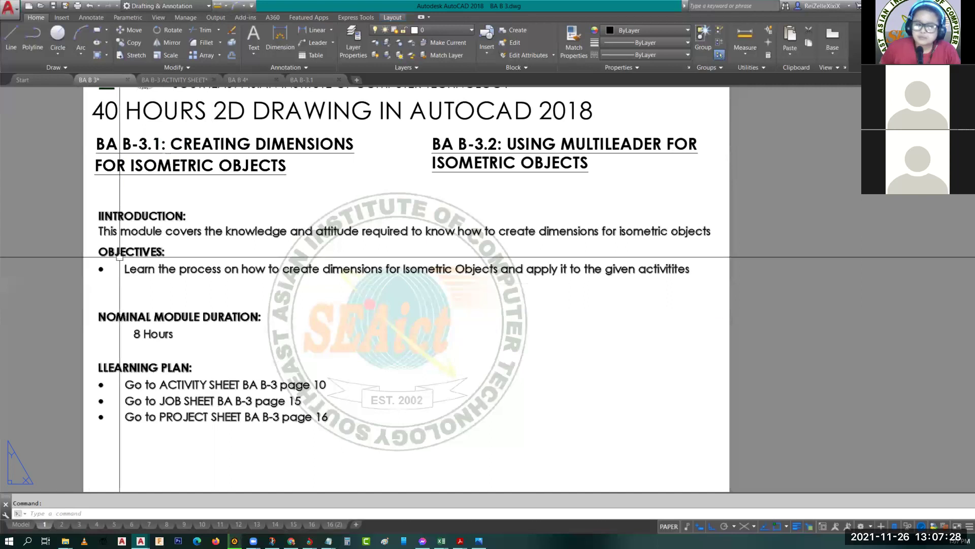
mouse_move(119, 257)
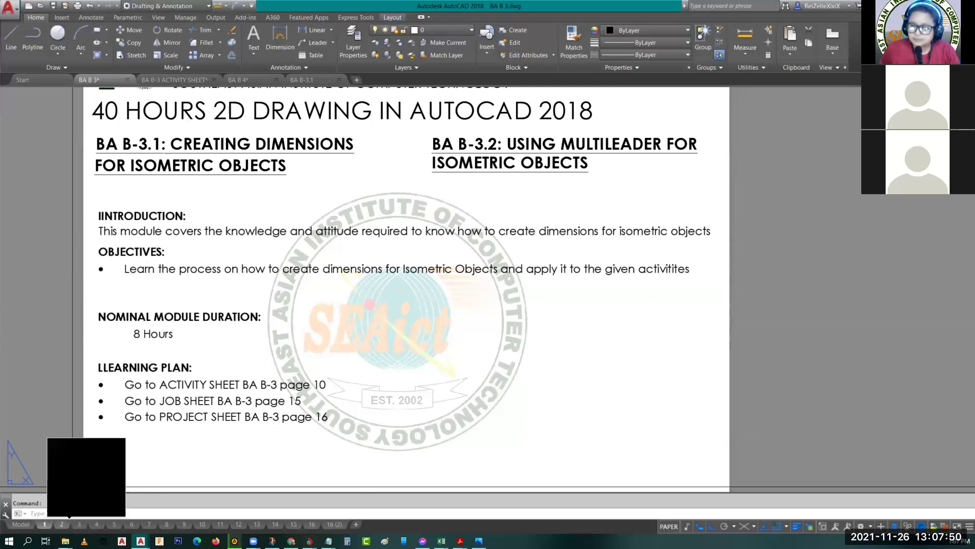
click(68, 525)
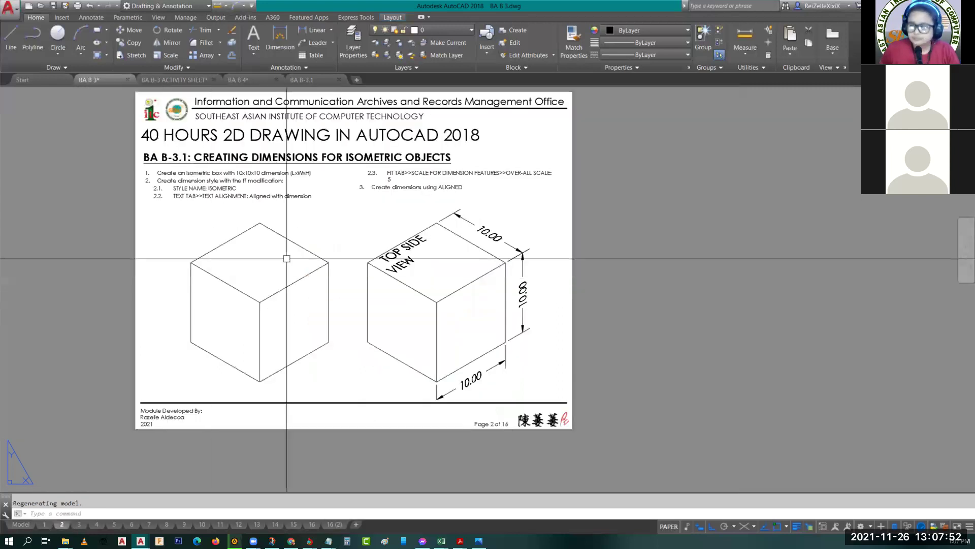
middle_click(210, 278)
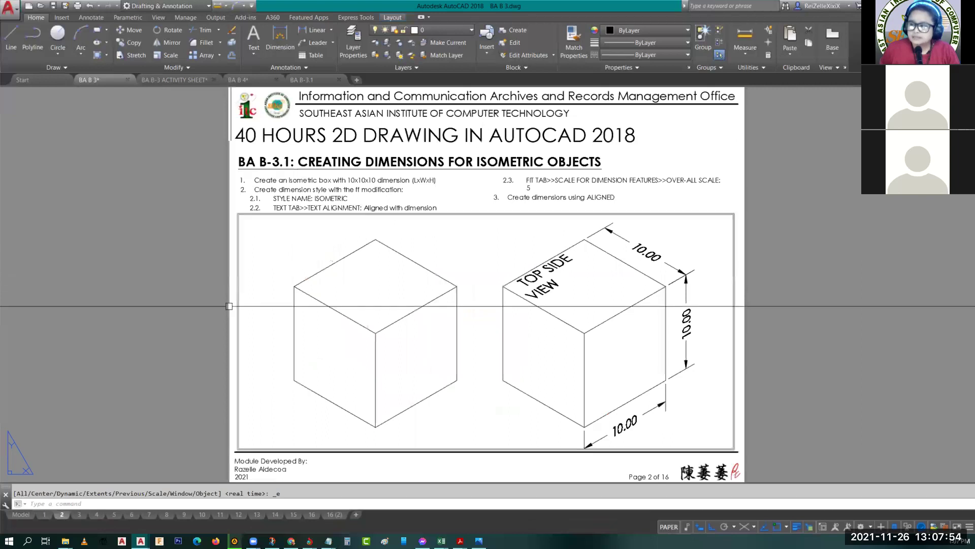
click(44, 515)
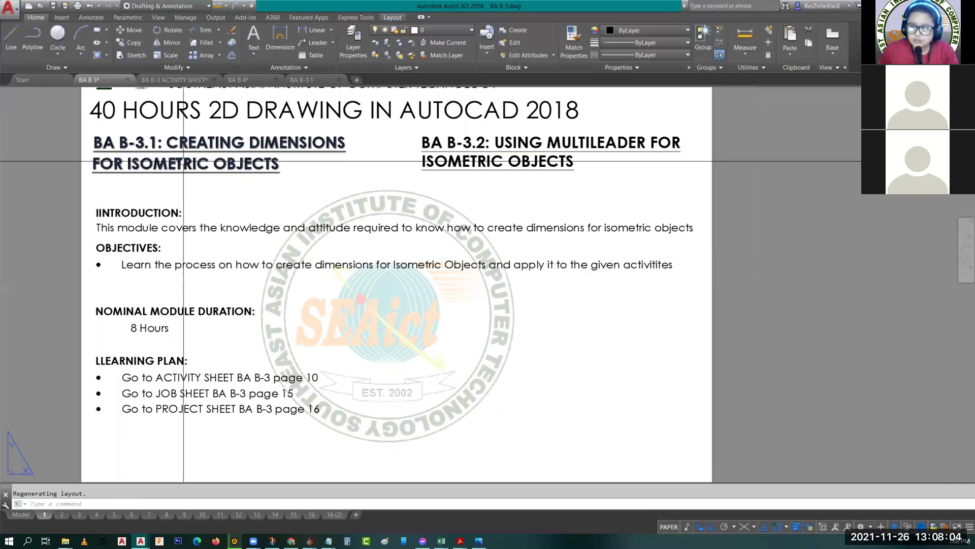
click(62, 514)
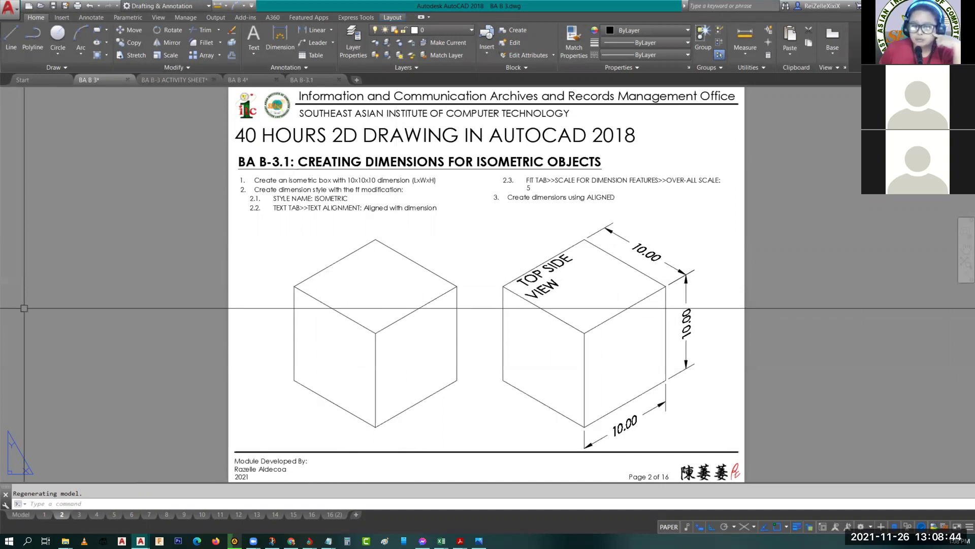
Step: In model space, frame the plain cube and the labelled 10.00-dimensioned cube together
click(23, 515)
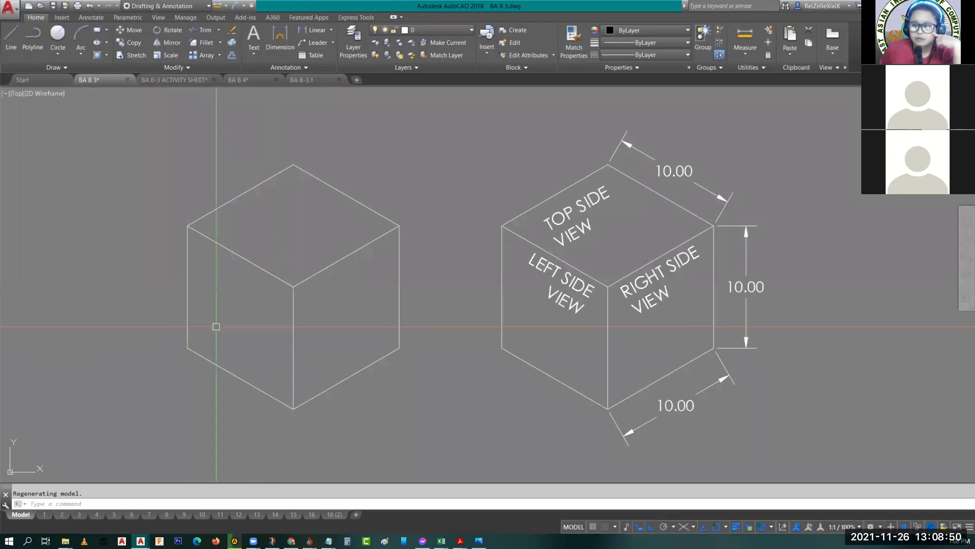
middle_drag(213, 330, 261, 337)
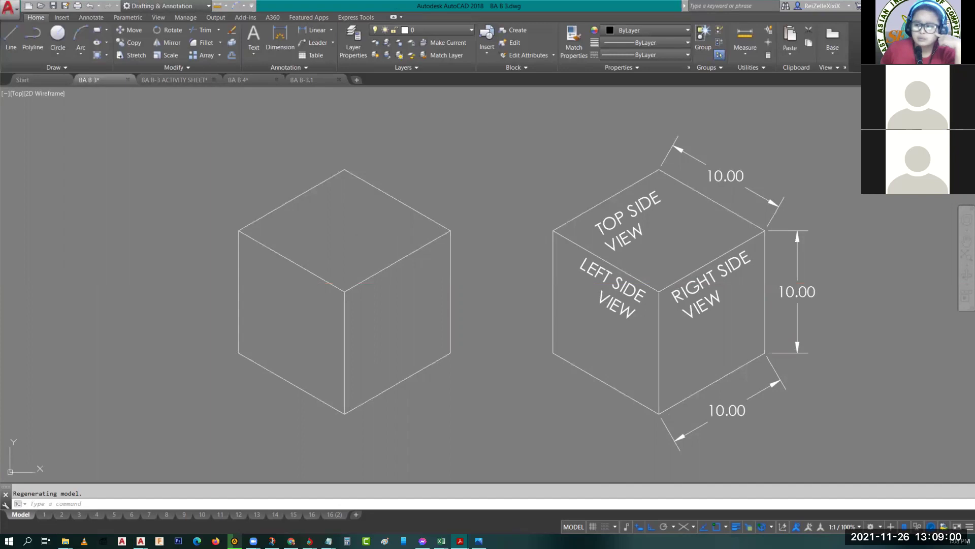
middle_drag(342, 242, 404, 253)
scroll(403, 253, up, 2)
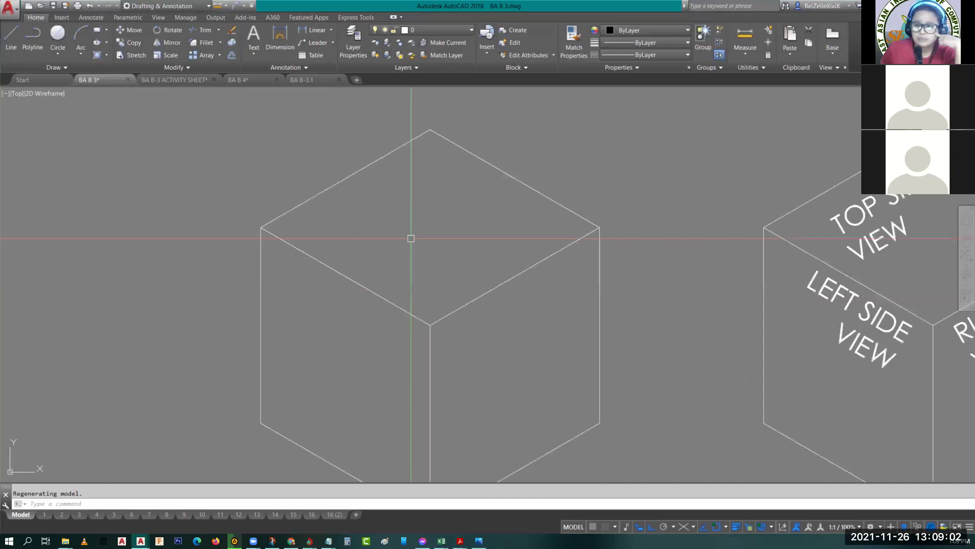
middle_drag(468, 275, 427, 220)
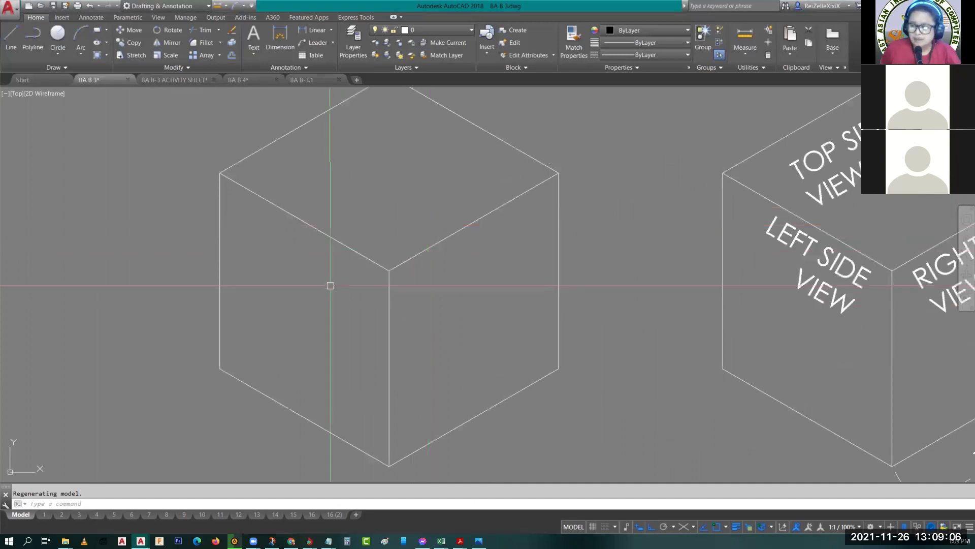
scroll(273, 296, down, 4)
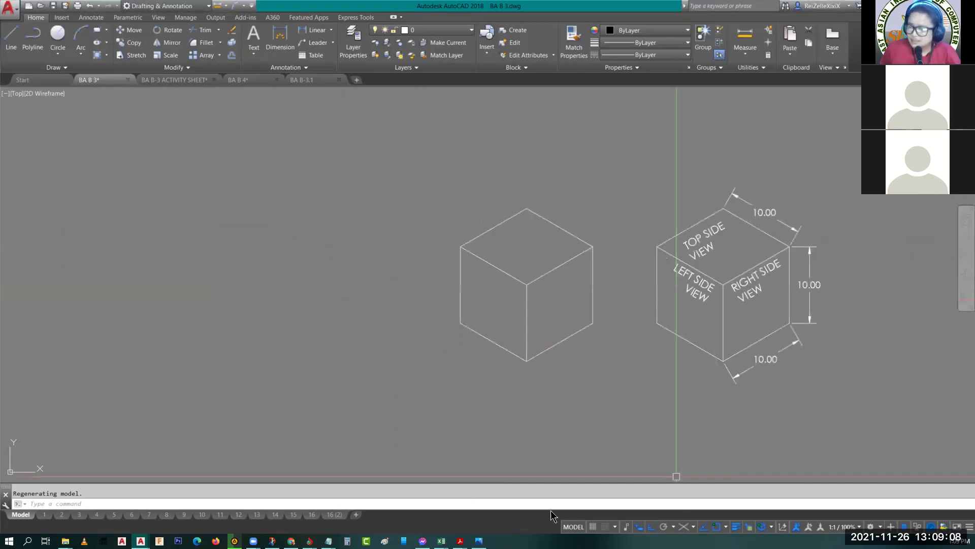
Step: On the right isoplane, draw the cube's 10-unit right-face edges with LINE
key(F5)
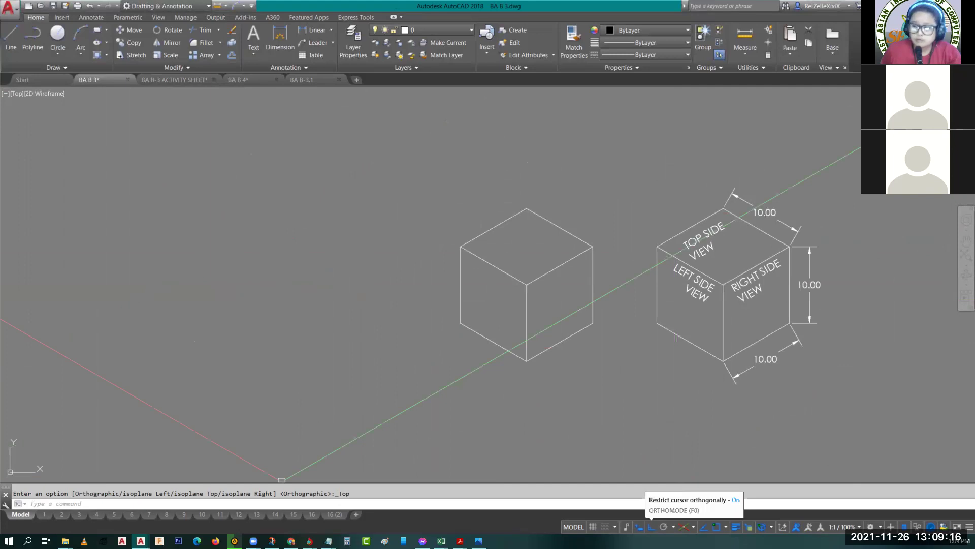
key(F5)
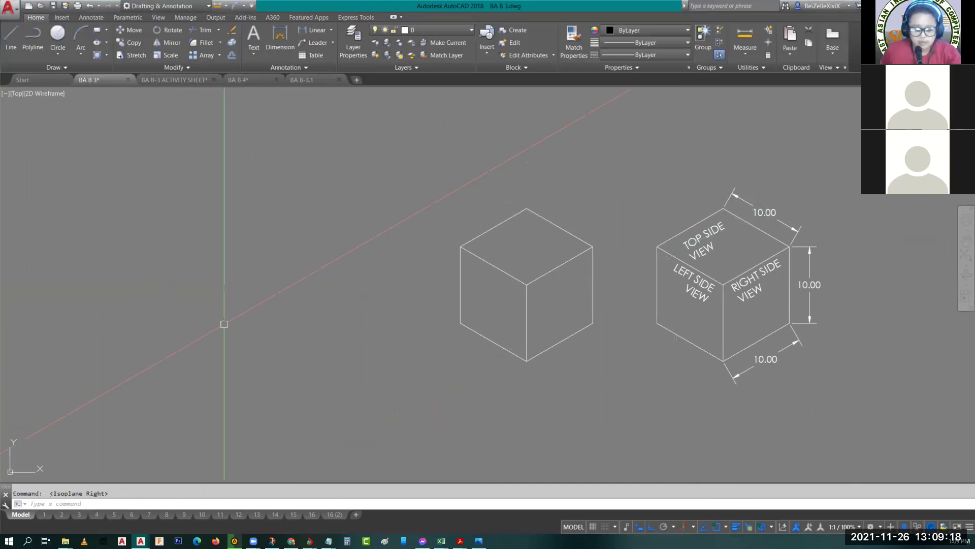
text(L)
key(Return)
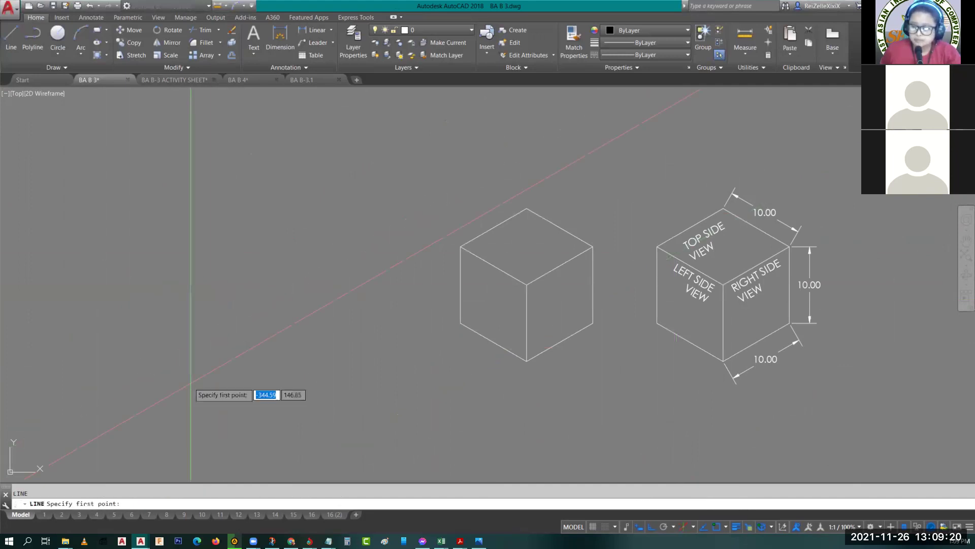
click(191, 381)
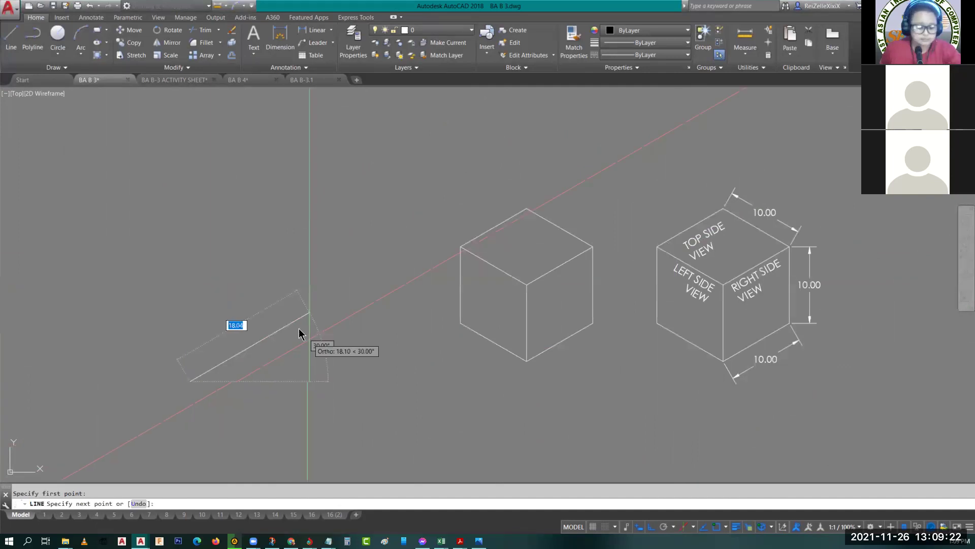
text(10)
key(Return)
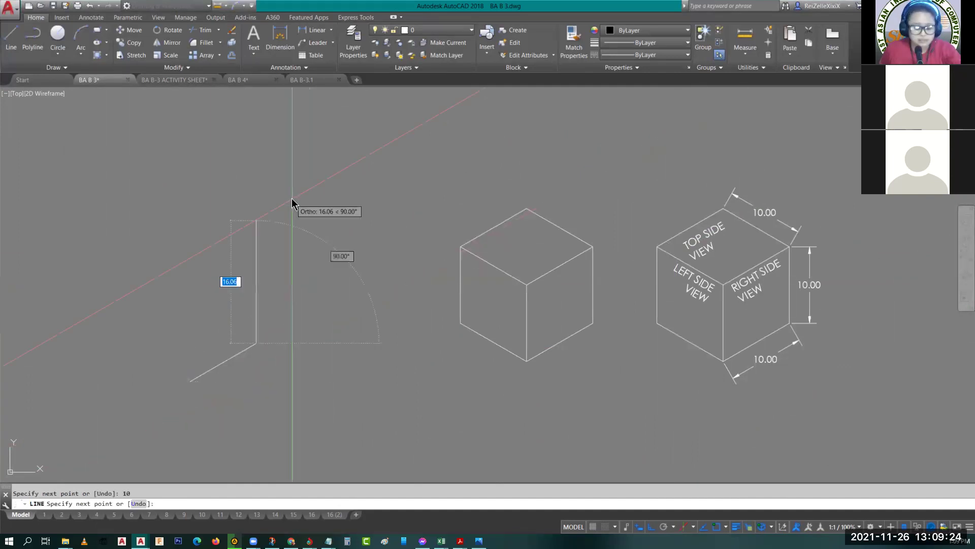
text(10)
key(Return)
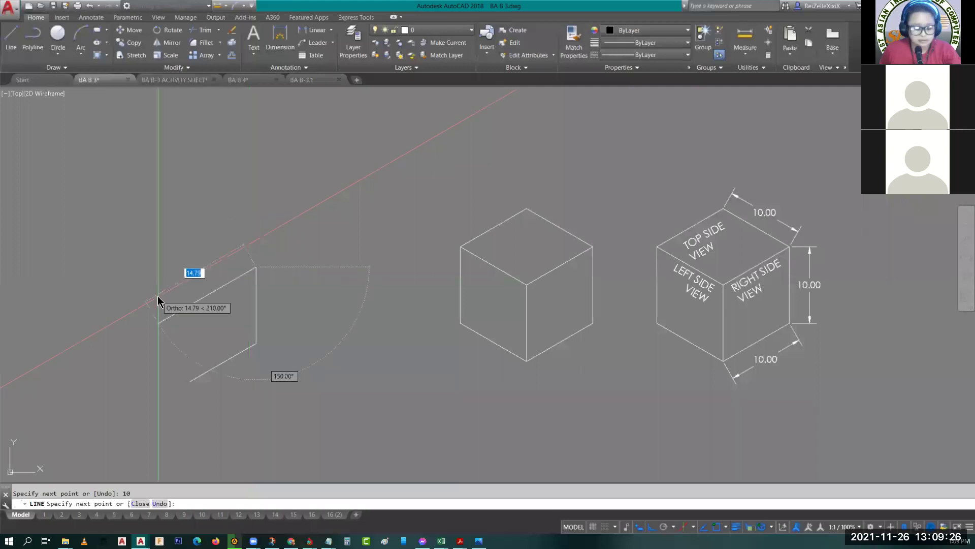
text(10)
key(Return)
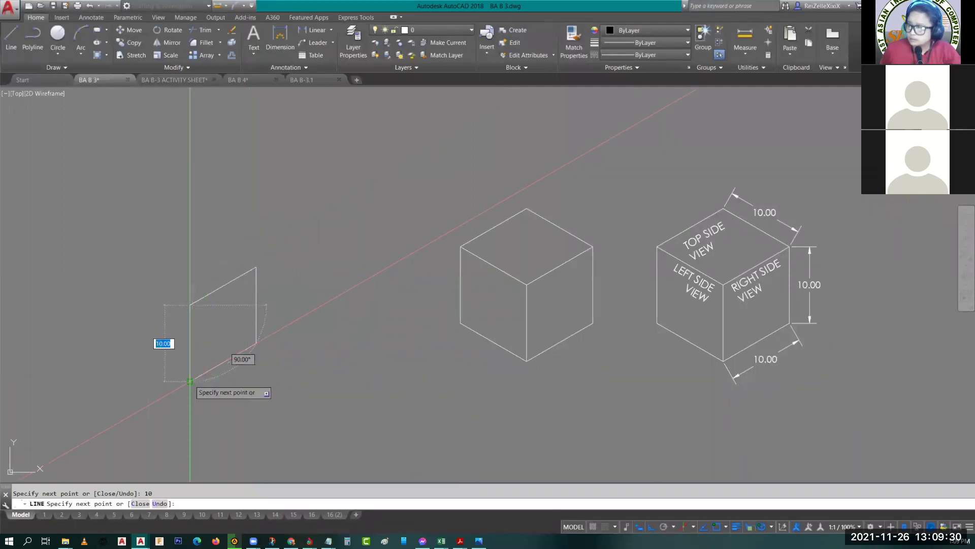
click(190, 381)
Step: Switch to the left isoplane and add two 10-unit edges for the left face
key(F5)
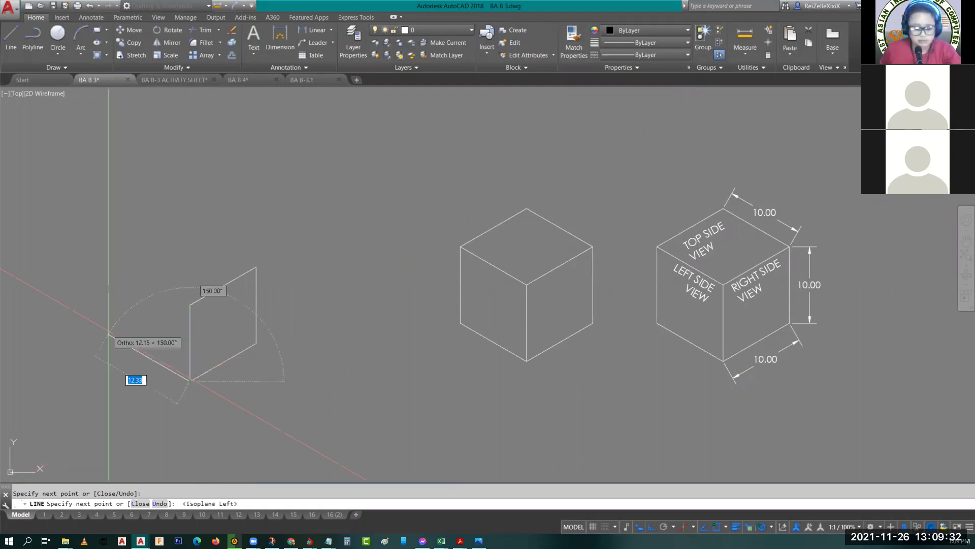
text(10)
key(Return)
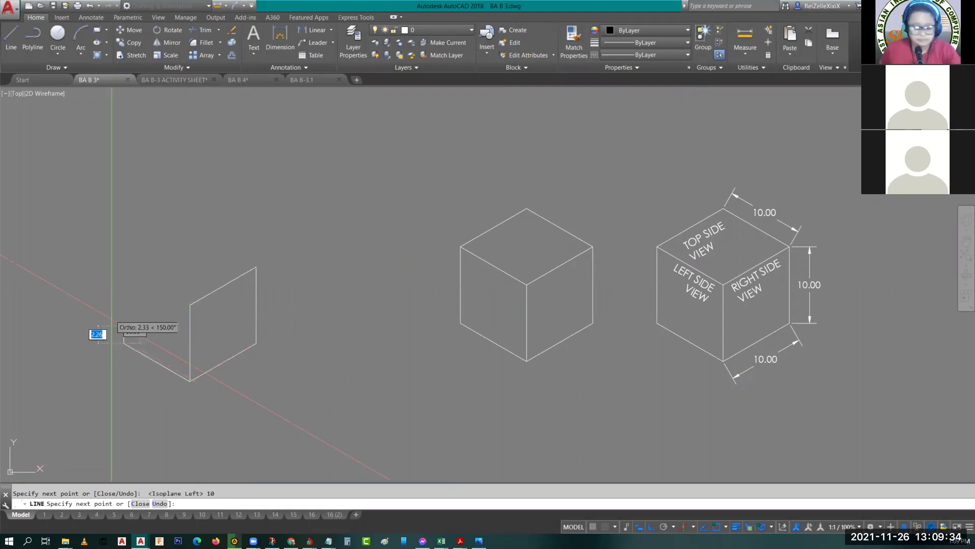
text(10)
key(Return)
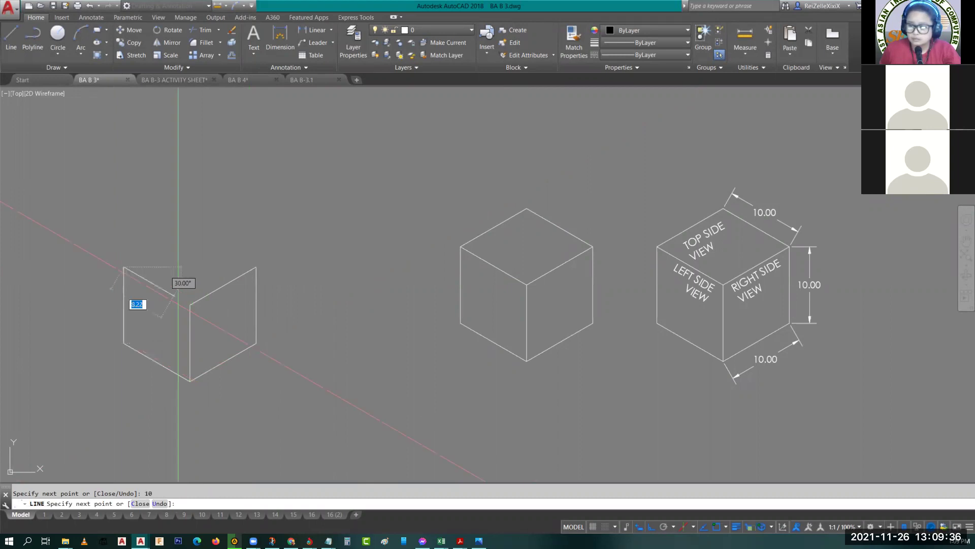
key(Escape)
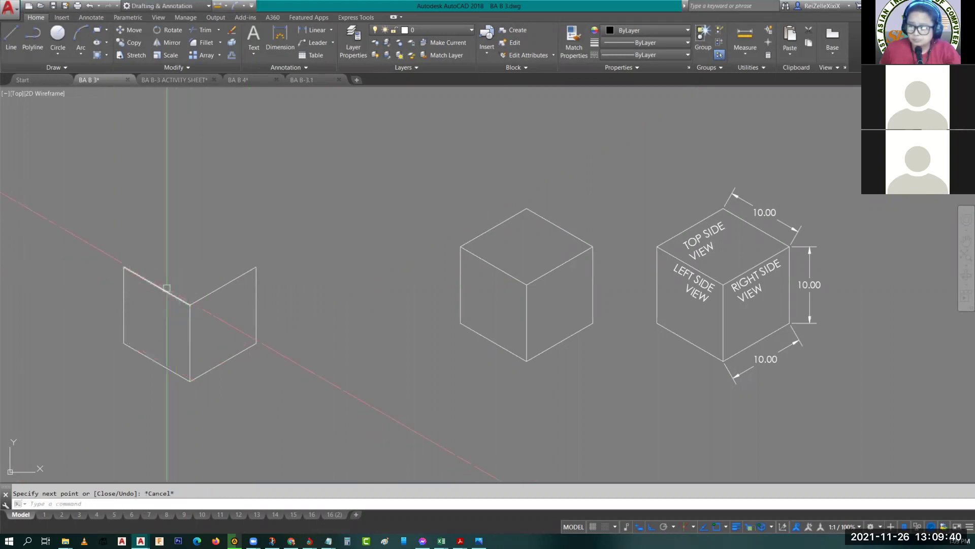
Step: Copy the right face's top edge to the left corner to close the top face
middle_drag(167, 287, 229, 303)
scroll(234, 303, up, 2)
click(288, 339)
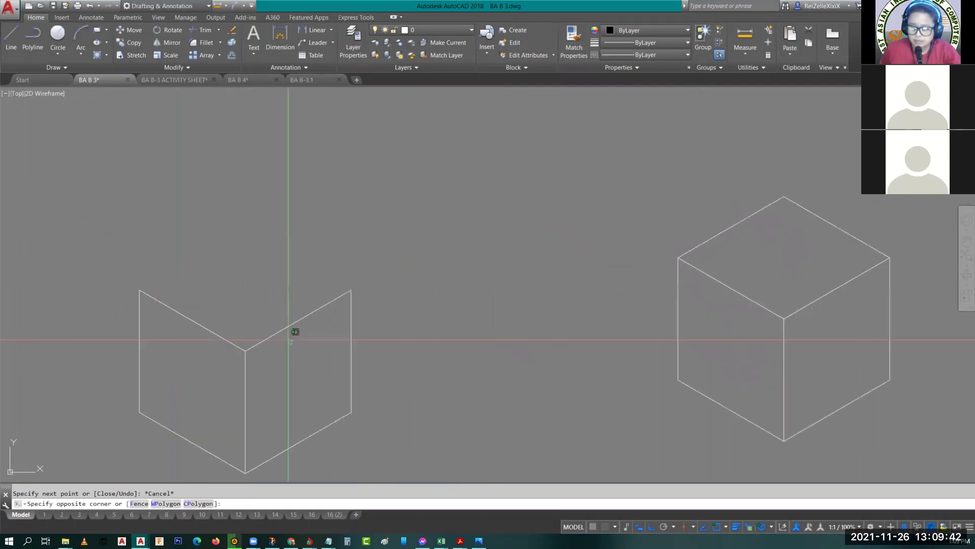
click(271, 312)
text(co)
key(Return)
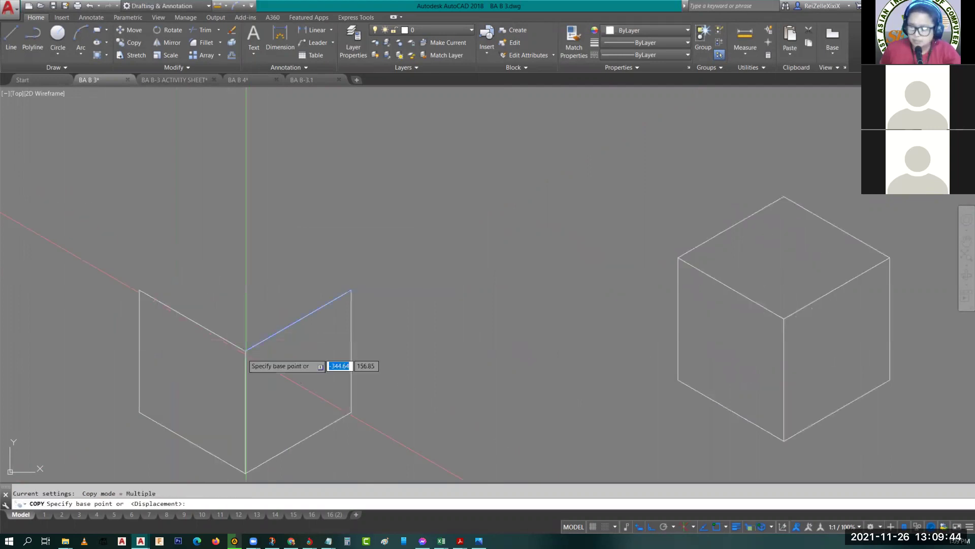
click(245, 351)
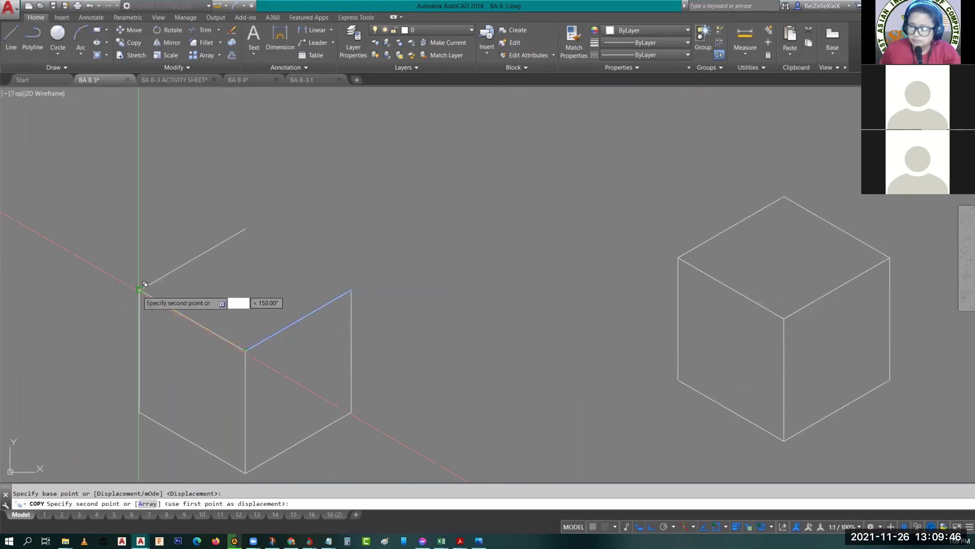
click(139, 289)
key(Escape)
Step: Start copying the left top edge, cancel it, and recentre the new cube
click(195, 323)
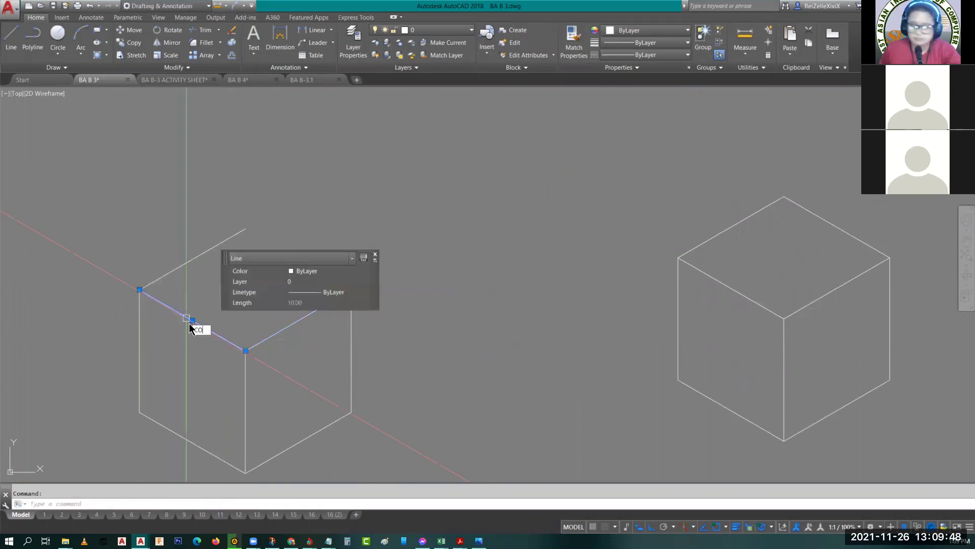
text(co)
key(Return)
click(247, 352)
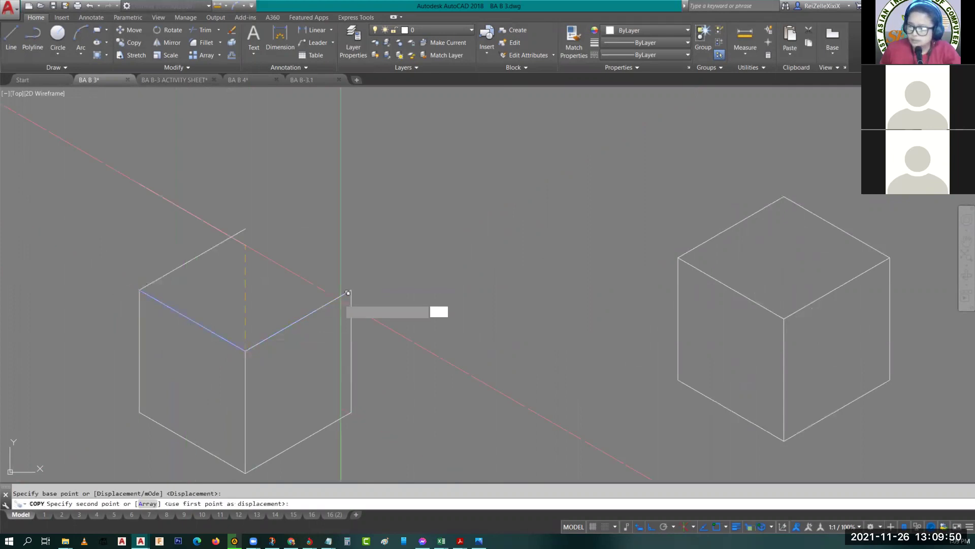
key(Escape)
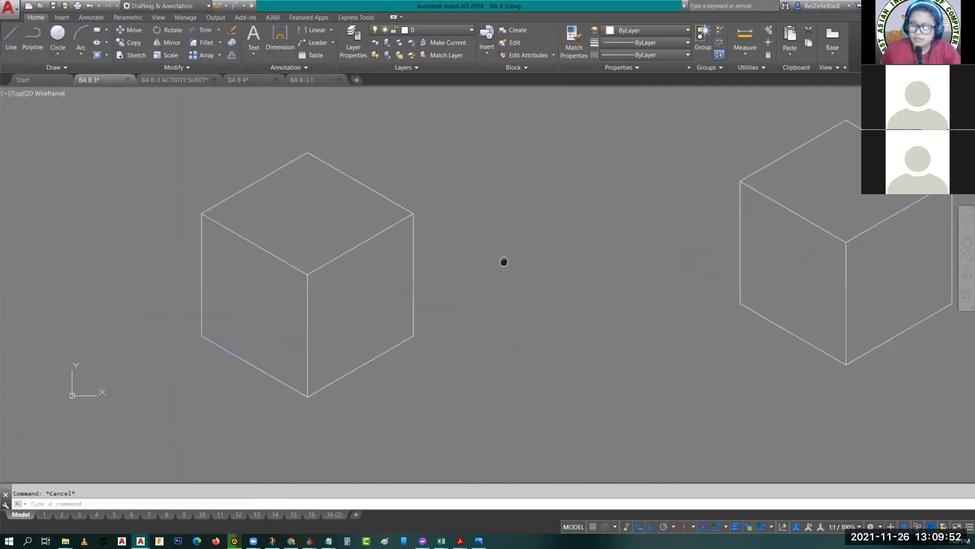
scroll(287, 296, up, 3)
scroll(286, 295, down, 2)
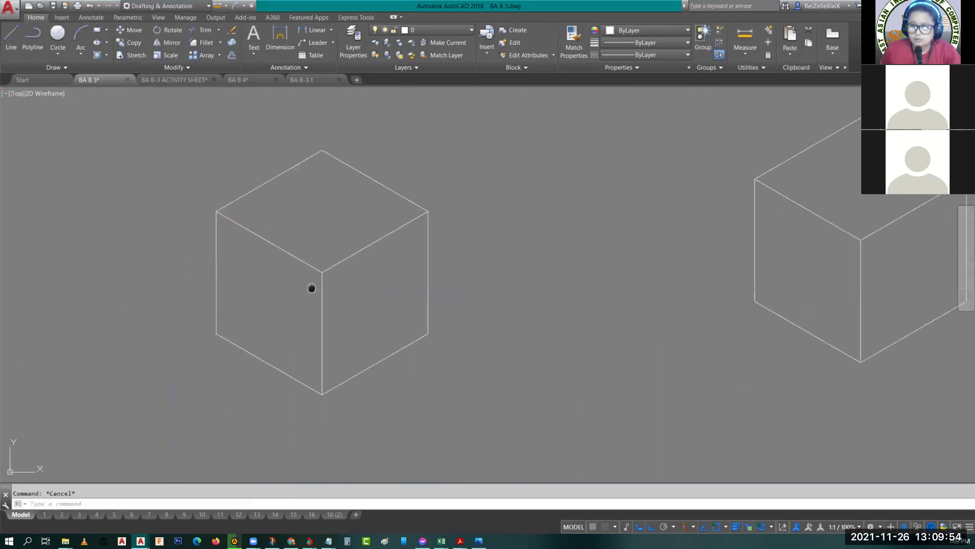
middle_drag(331, 276, 355, 329)
scroll(355, 329, up, 2)
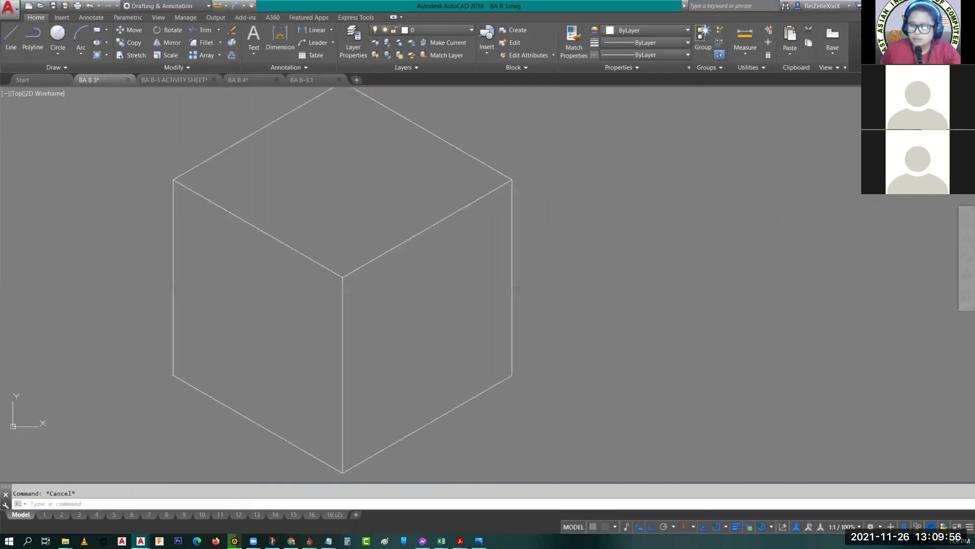
scroll(368, 308, down, 2)
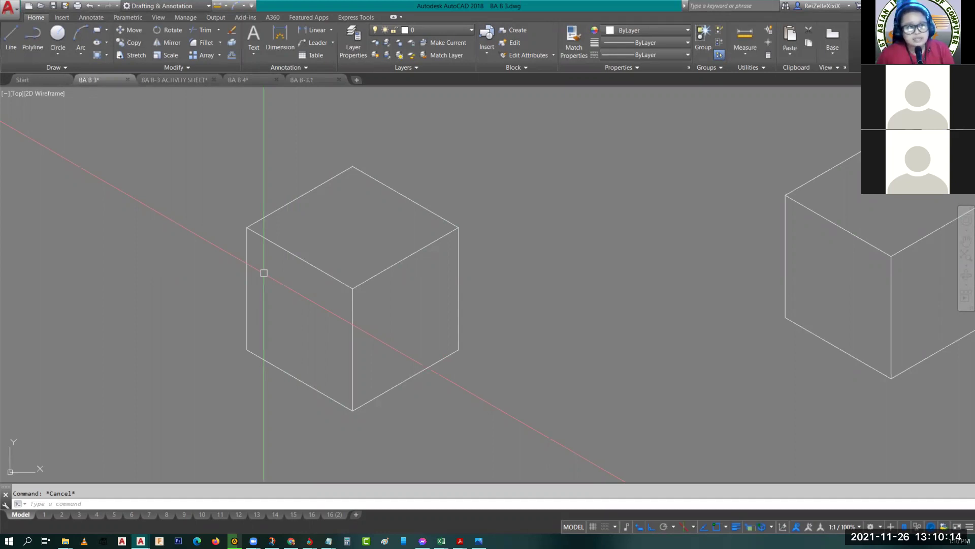
Step: From the Annotate tab, enter DIMSTY to open the Dimension Style Manager
click(95, 20)
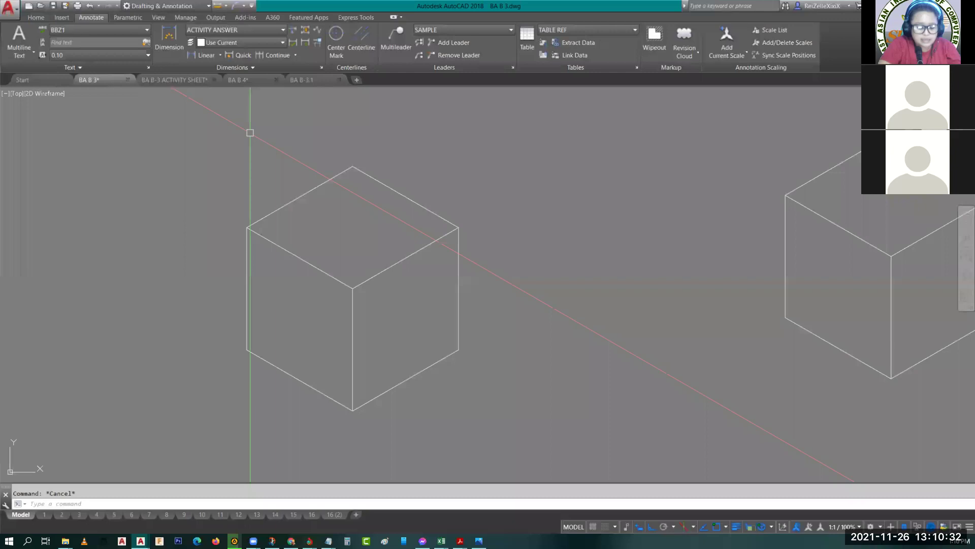
text(DIMSTY)
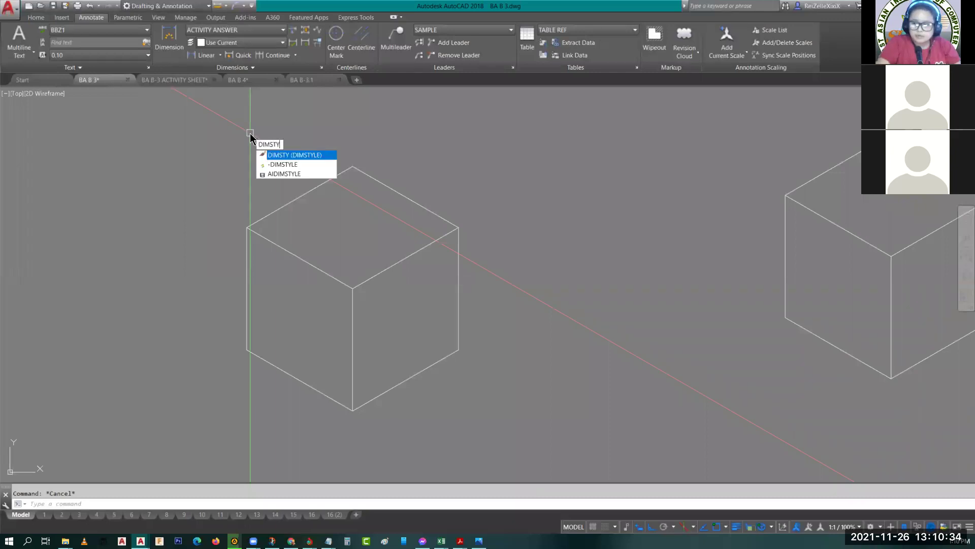
key(Escape)
text(DIMSTY)
key(Return)
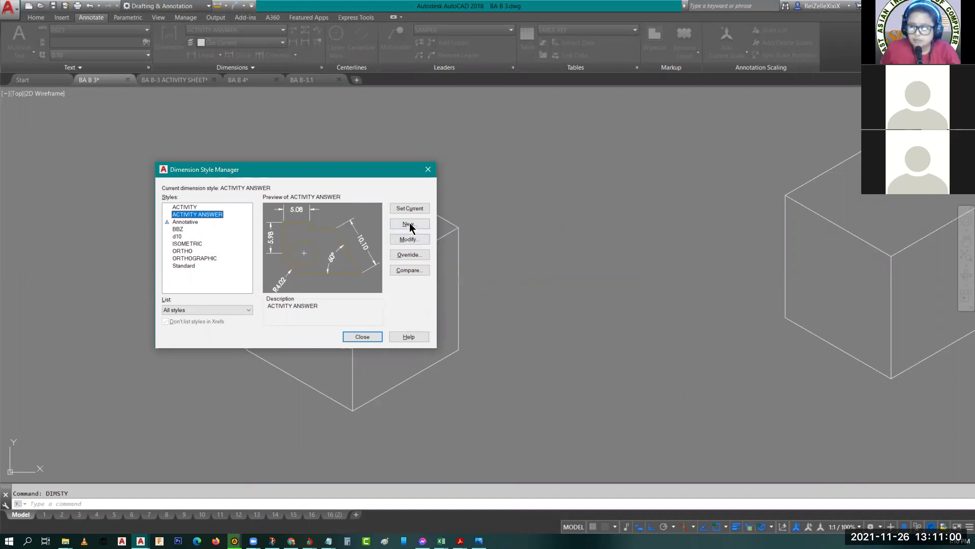
Step: Start a new dimension style based on Standard named ISOMETRIC 2
click(411, 225)
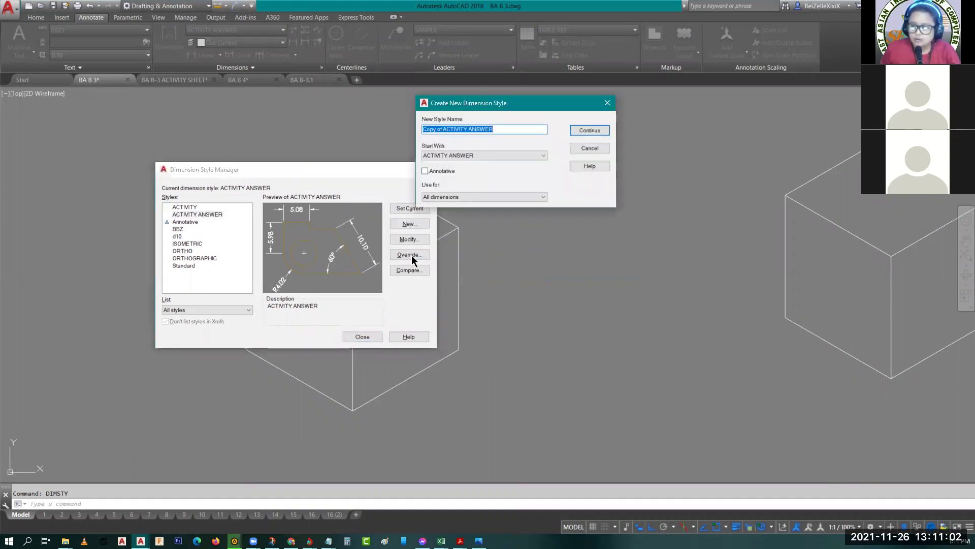
click(438, 156)
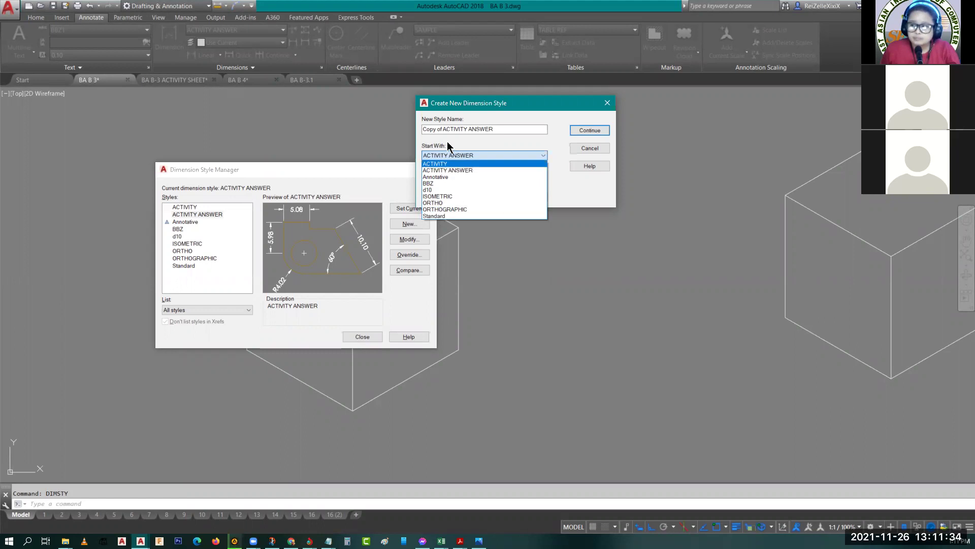
click(443, 216)
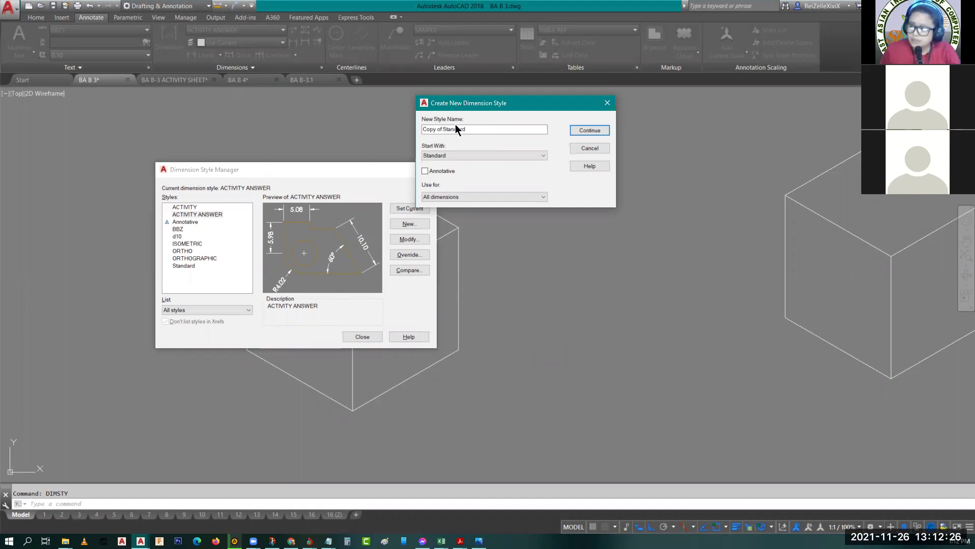
click(459, 155)
click(320, 128)
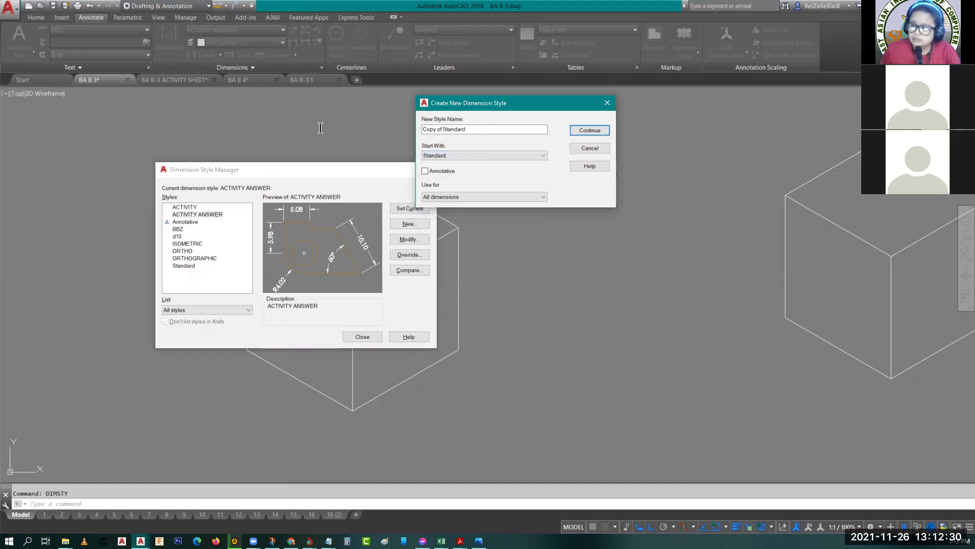
key(shift+Tab)
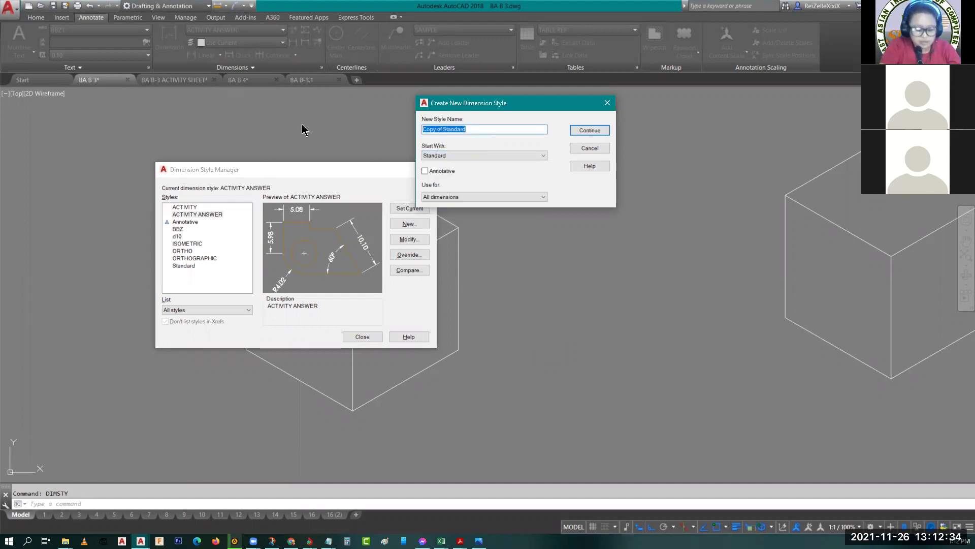
text(ISOME)
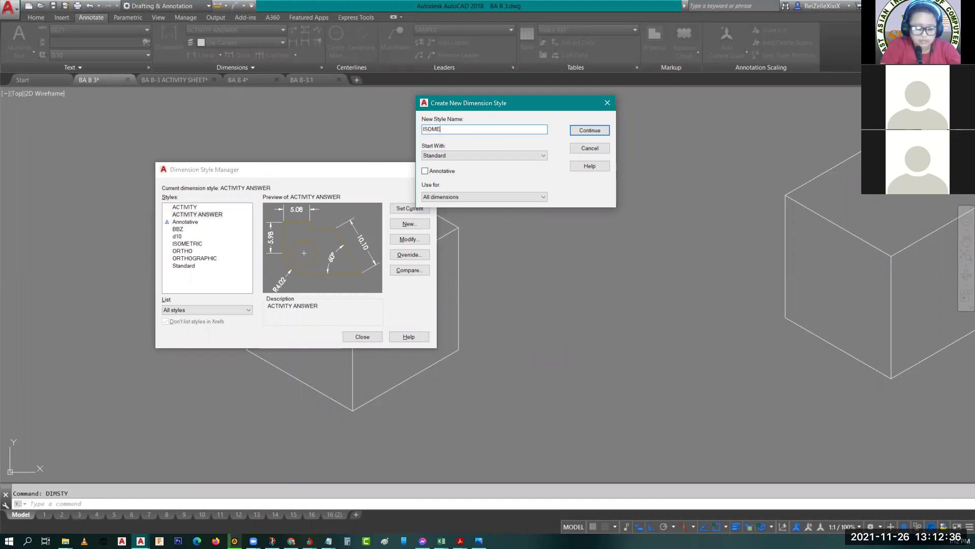
text(TRIC 2)
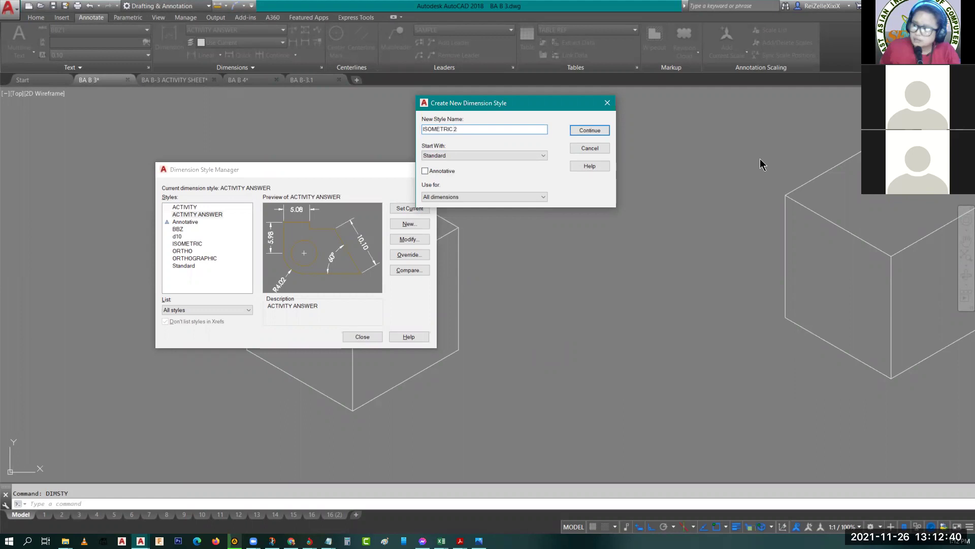
Step: Give ISOMETRIC 2 0.00 linear precision and text aligned with the dimension line, and save it
click(590, 131)
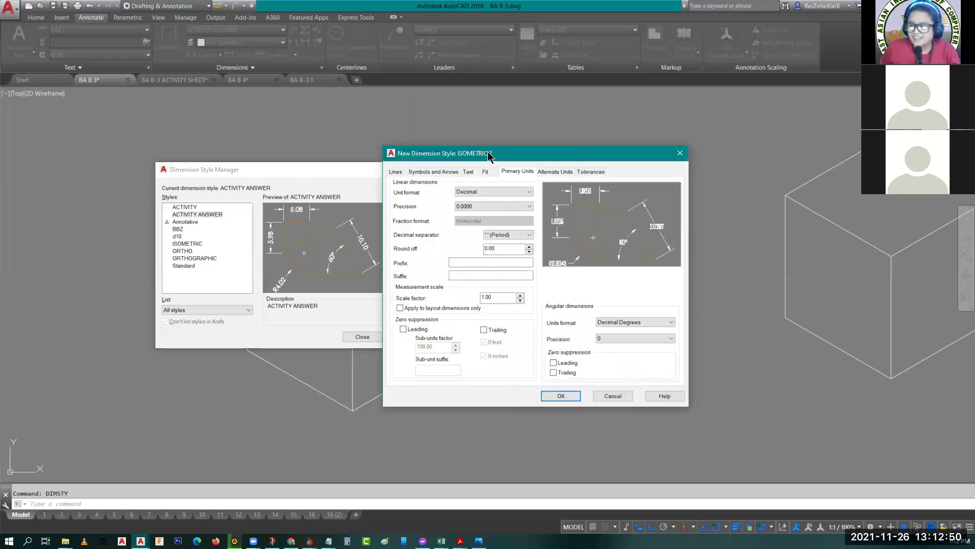
drag(437, 155, 200, 148)
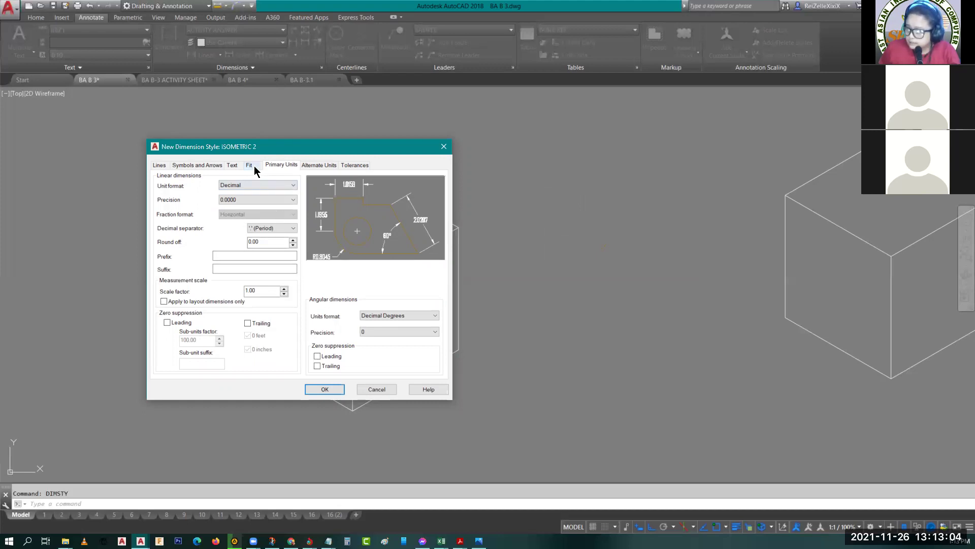
click(244, 200)
click(239, 220)
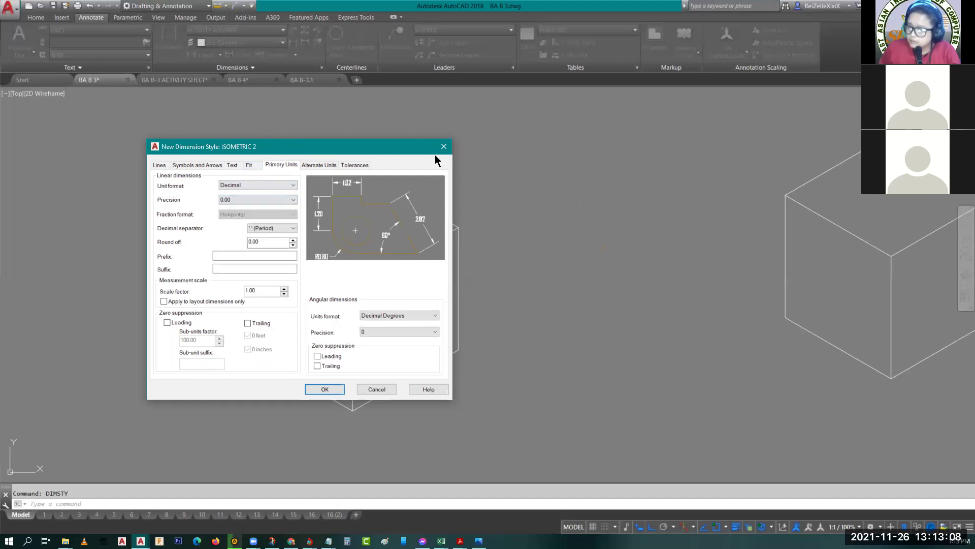
click(249, 165)
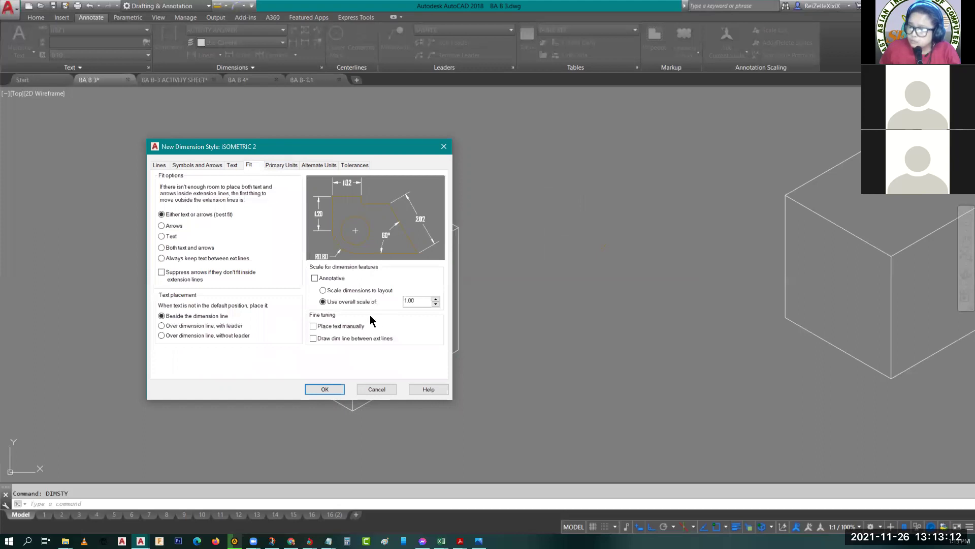
click(234, 167)
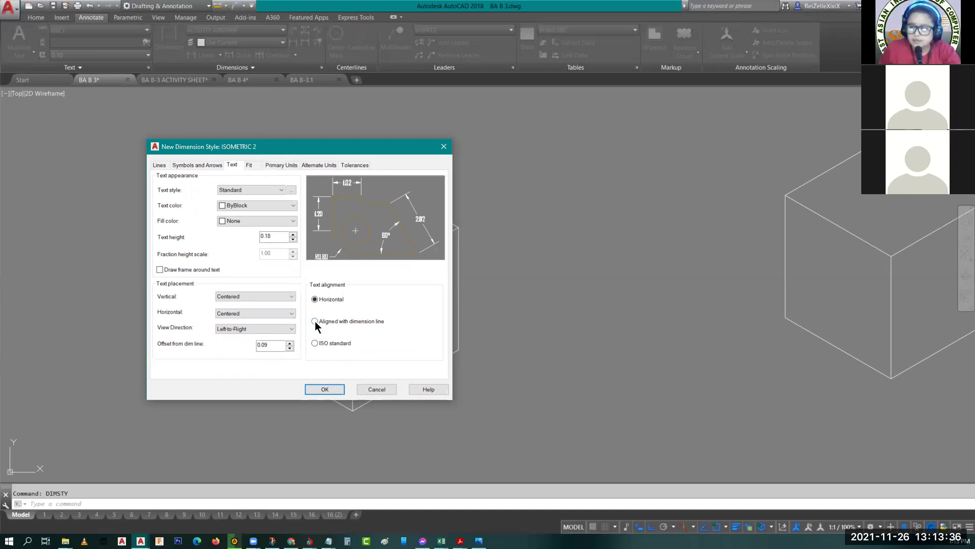
click(315, 322)
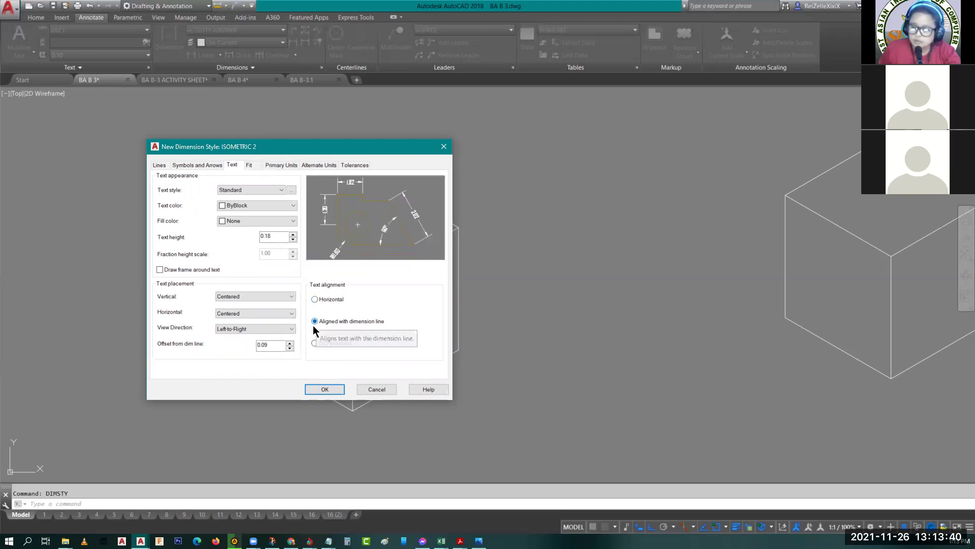
click(325, 389)
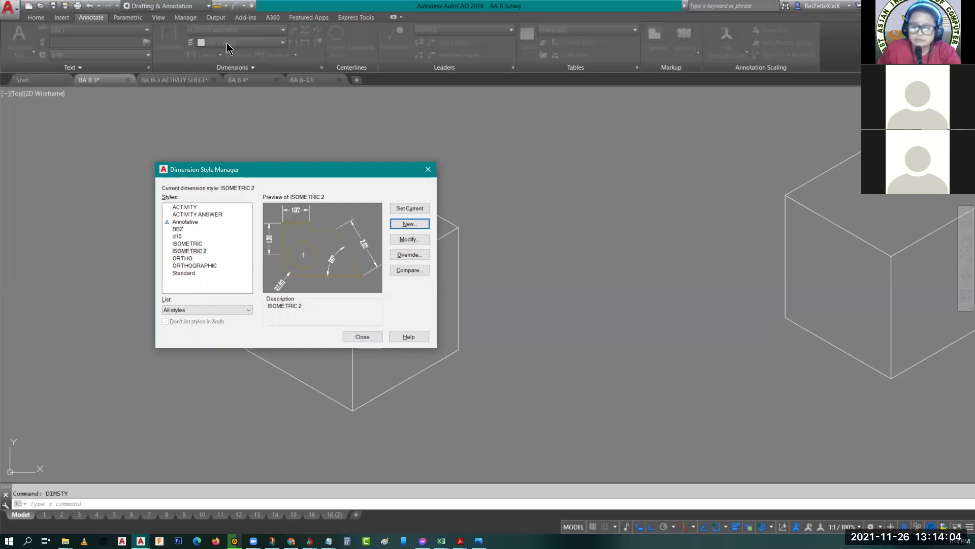
Step: Place aligned 10.00 dimensions on the cube's top-right, right vertical and lower-right edges
click(364, 338)
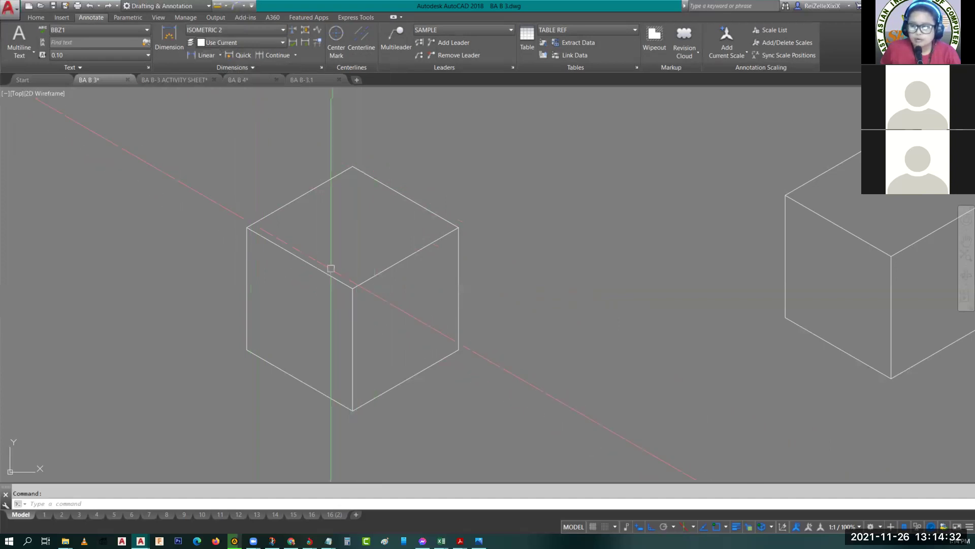
click(220, 55)
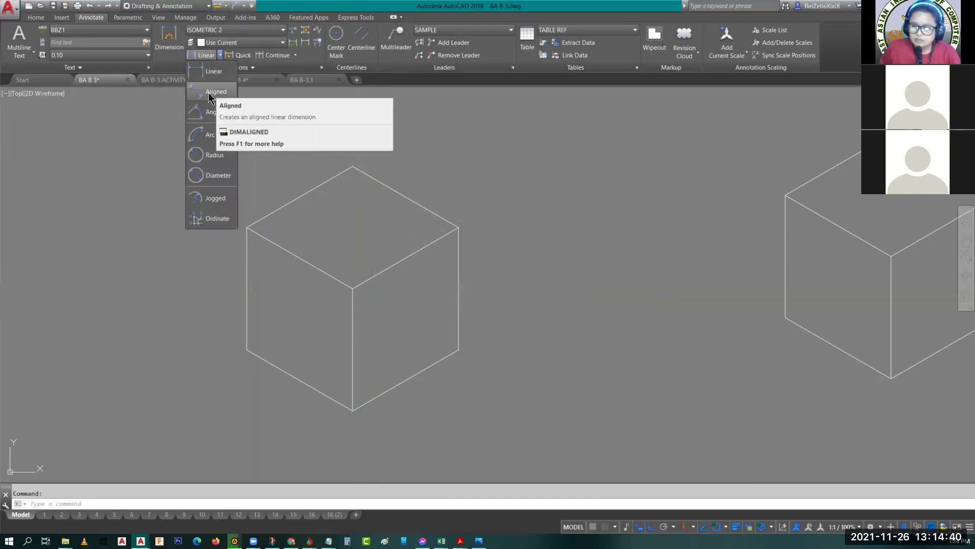
key(Escape)
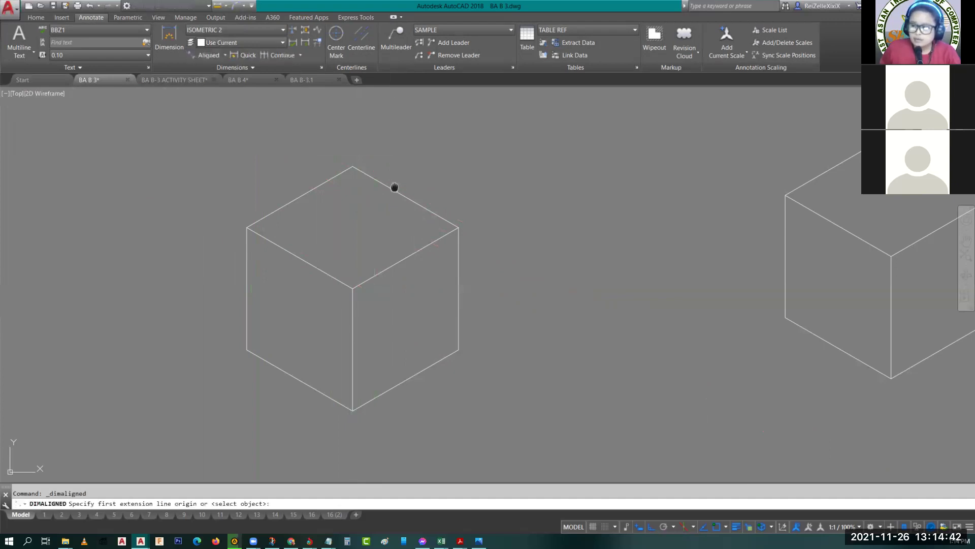
middle_drag(395, 187, 351, 228)
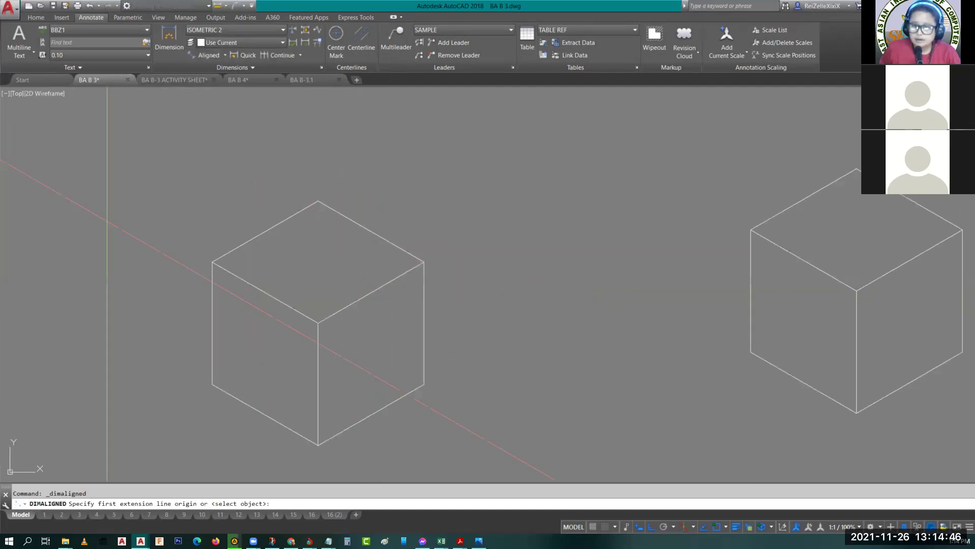
key(Return)
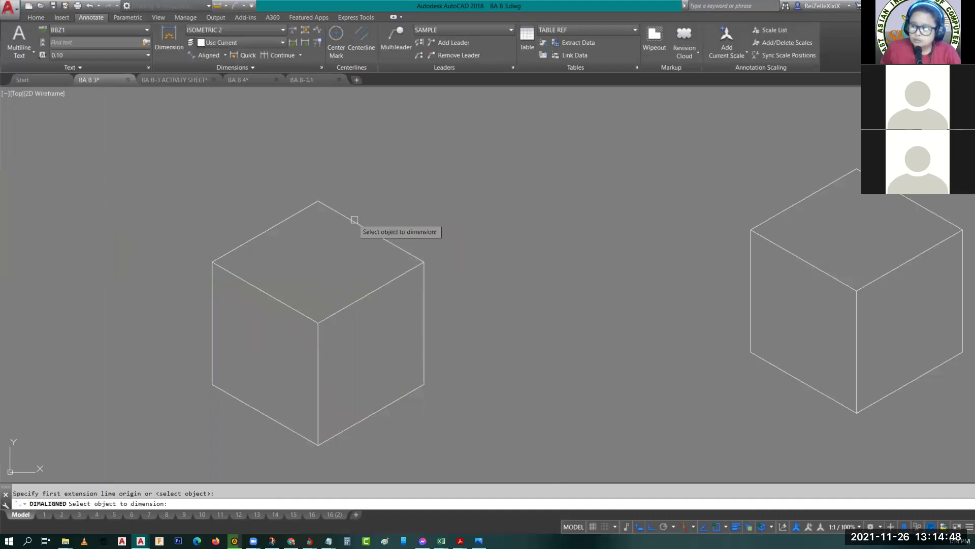
click(355, 219)
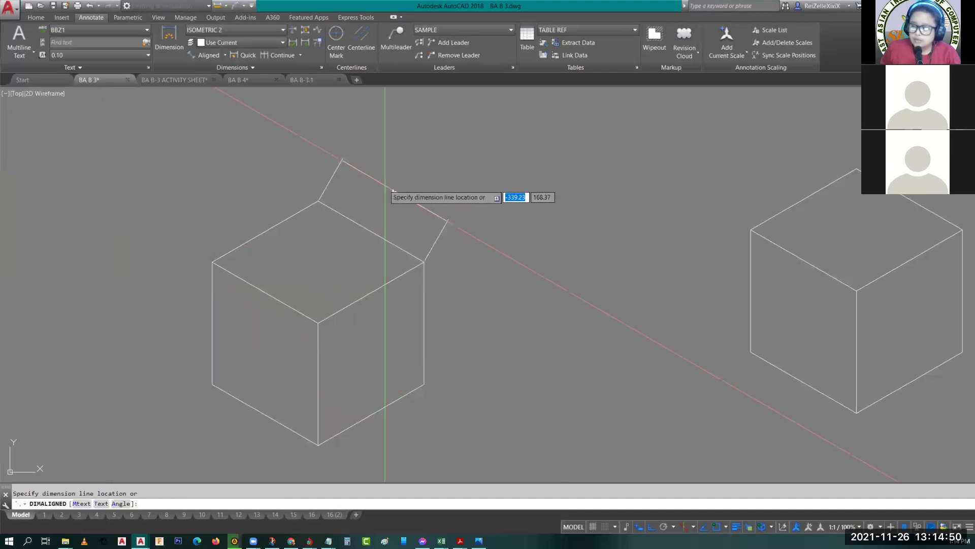
click(385, 185)
key(Return)
key(Return)
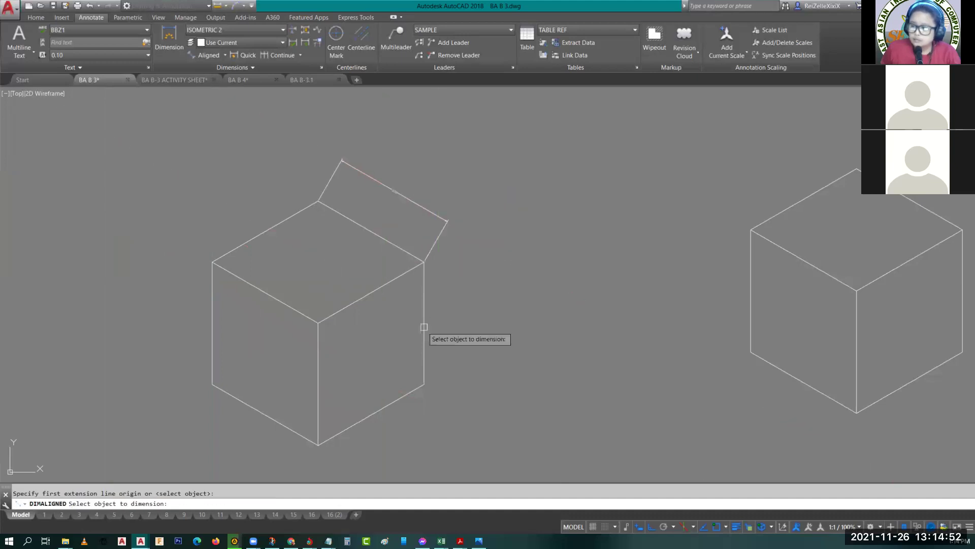
click(424, 327)
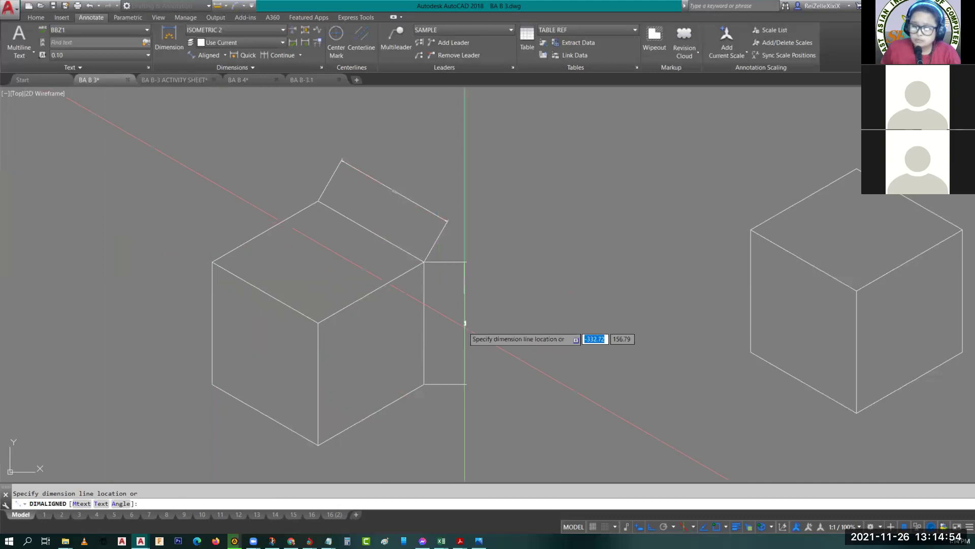
click(464, 323)
key(Return)
key(Return)
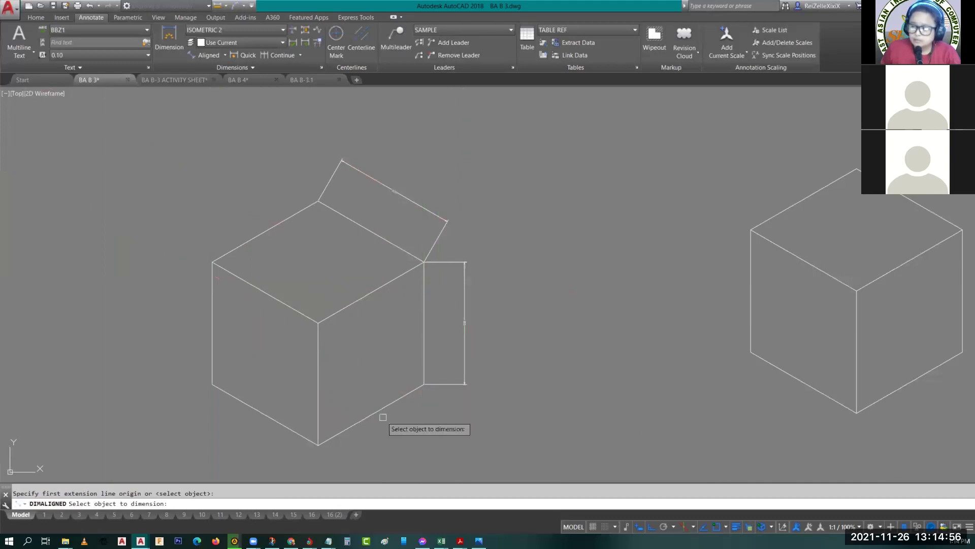
click(383, 417)
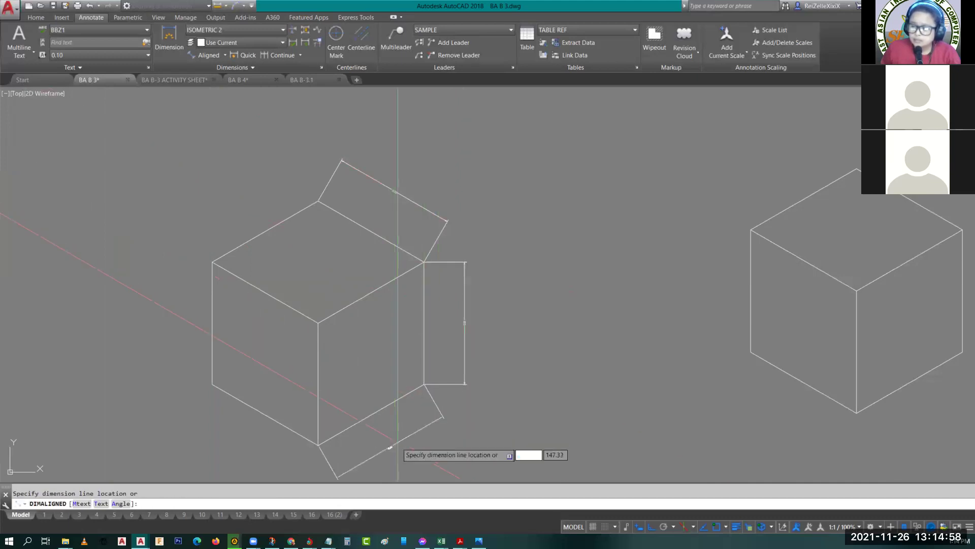
click(398, 446)
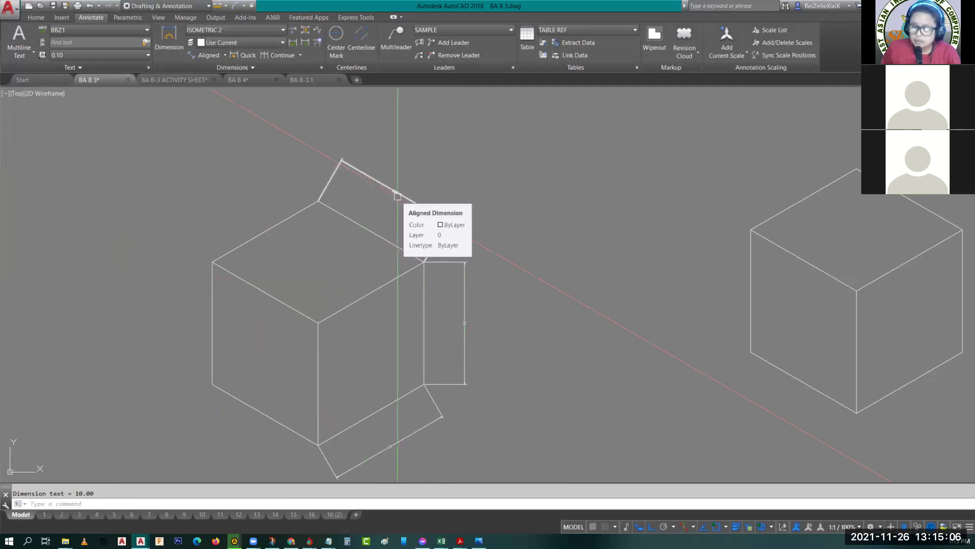
Step: Set ISOMETRIC 2's overall dimension scale to 5 and close the Dimension Style Manager
click(322, 68)
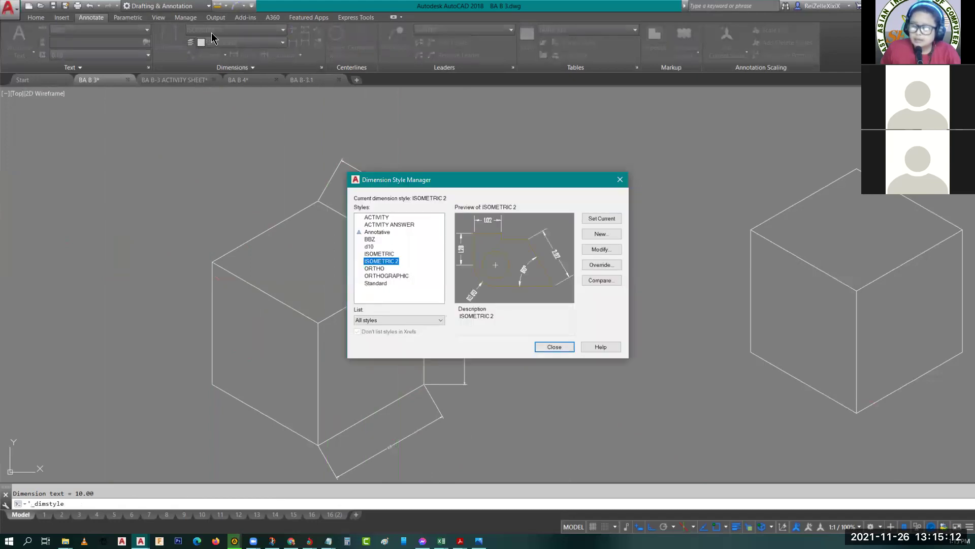
click(600, 249)
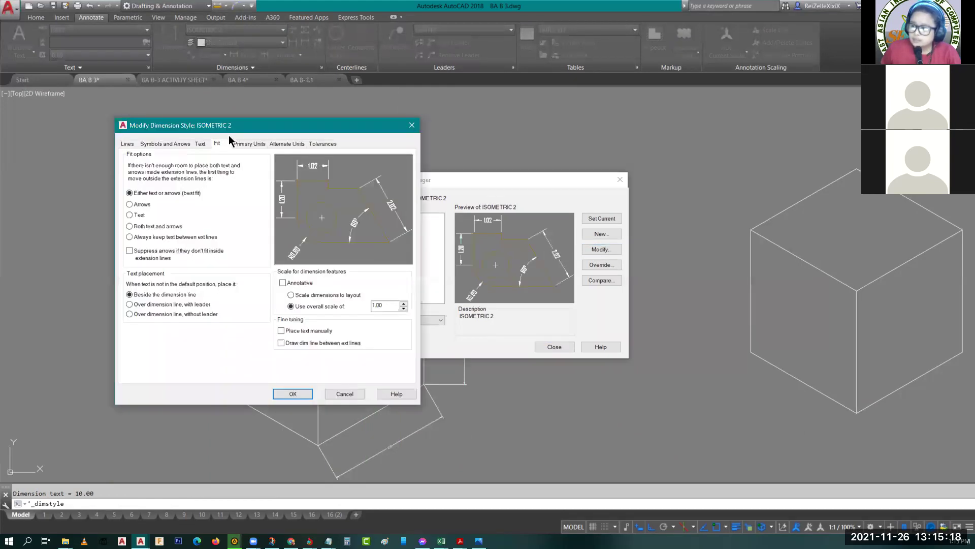
click(389, 306)
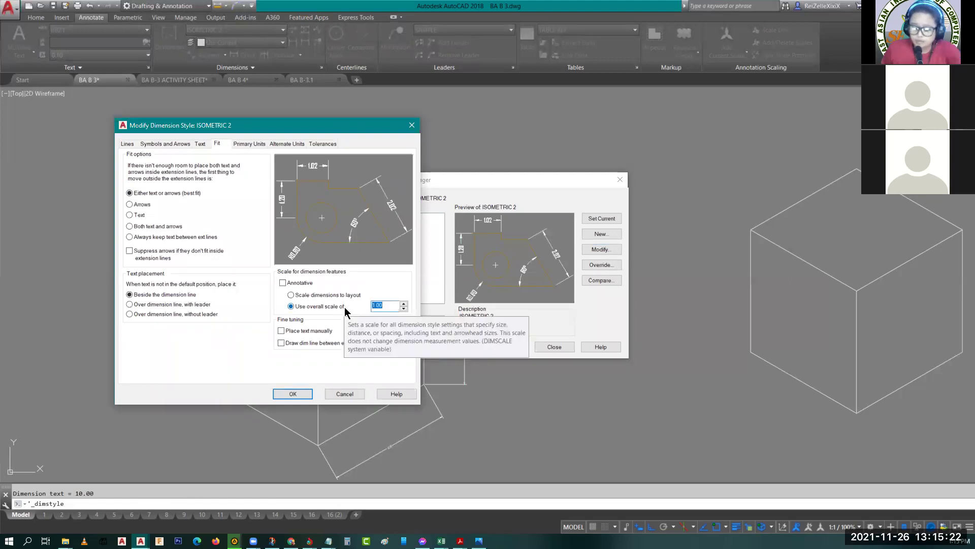
key(BackSpace)
key(BackSpace)
key(BackSpace)
key(BackSpace)
text(5)
click(293, 394)
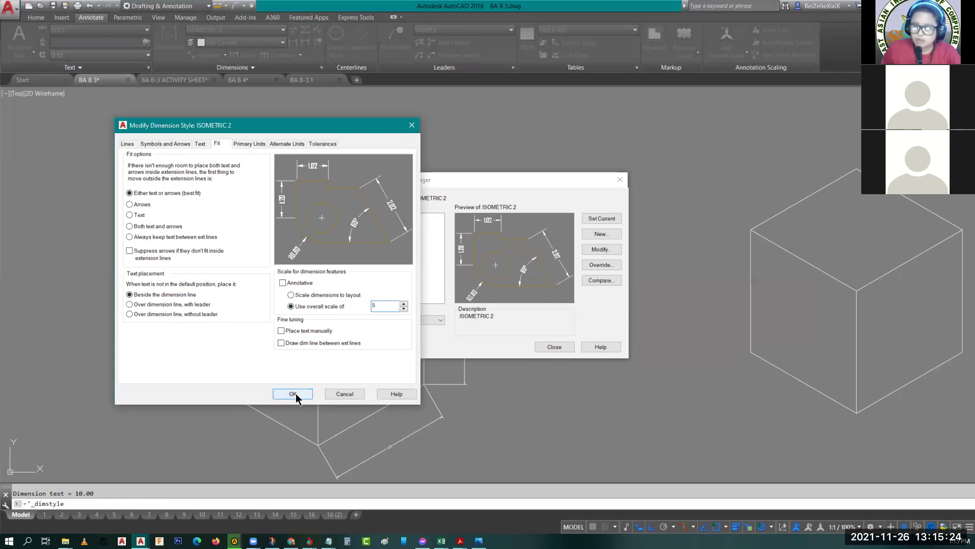
click(555, 347)
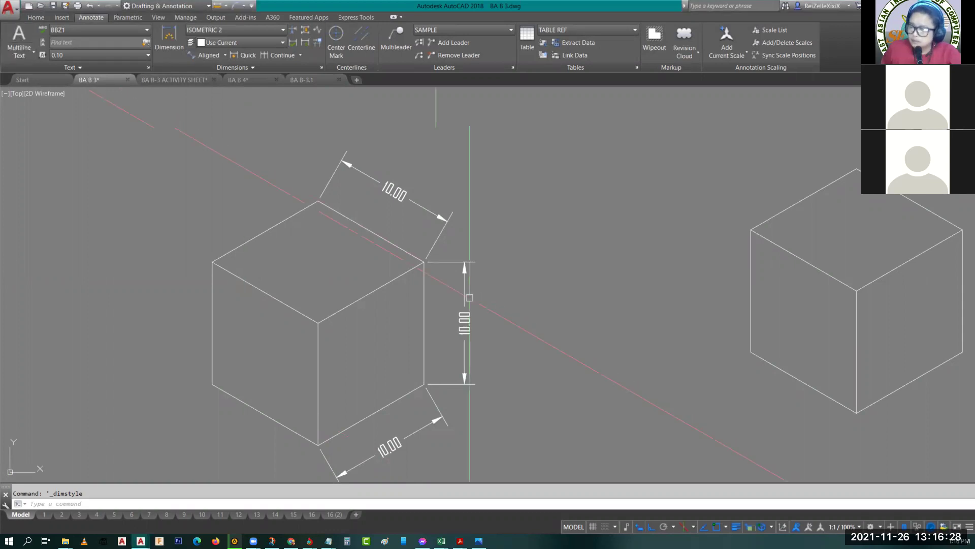
Step: Turn off Isometric Drafting and place a multiline text label reading TOP SIDE VIEW on the cube's top face
click(685, 529)
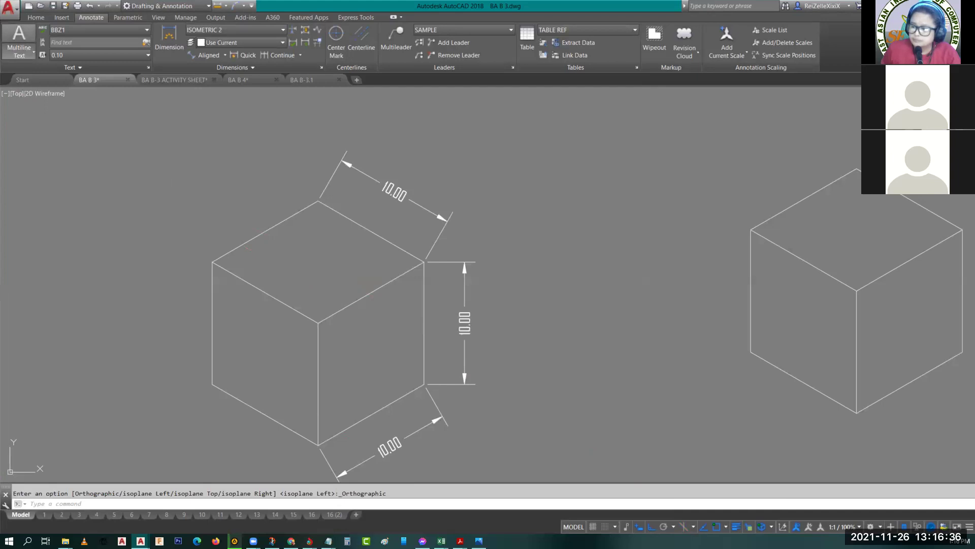
click(276, 245)
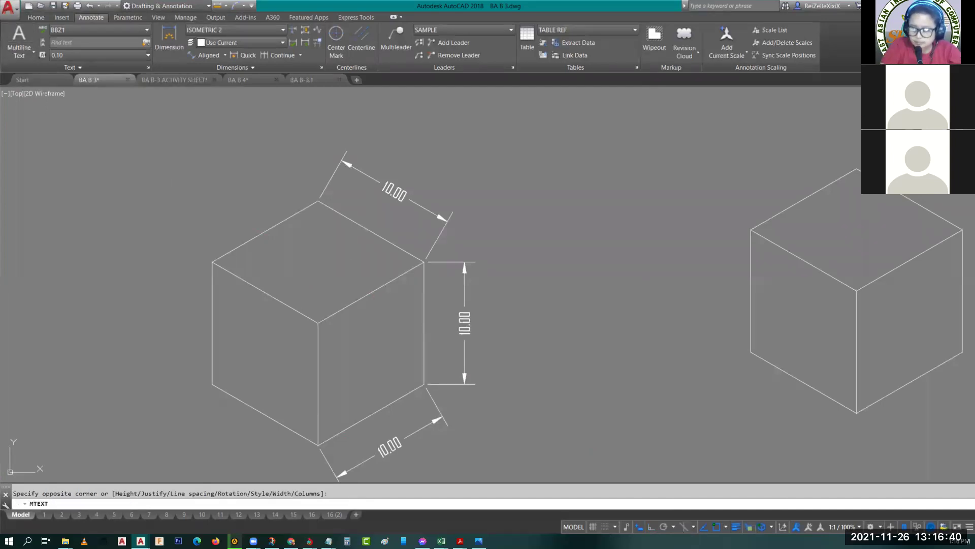
click(434, 278)
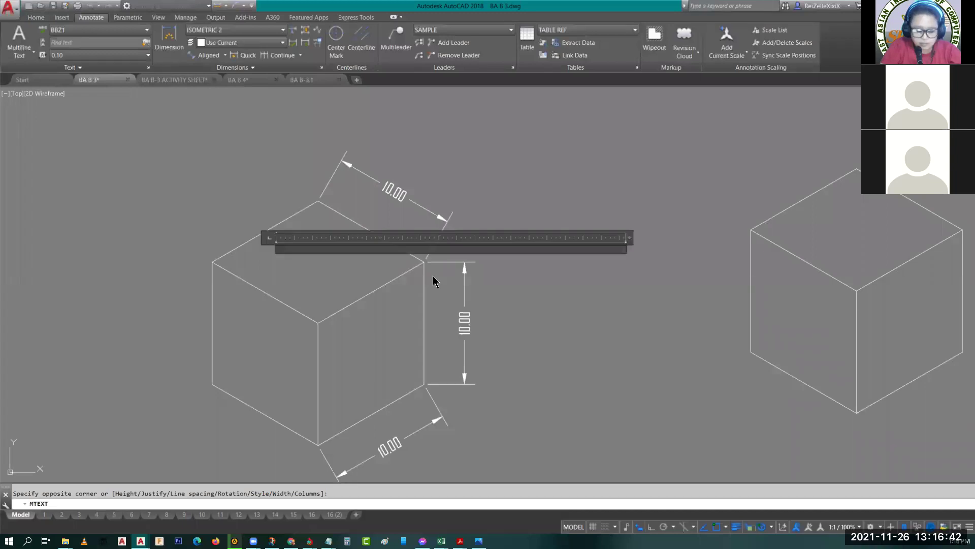
text(TOP SIDE VI)
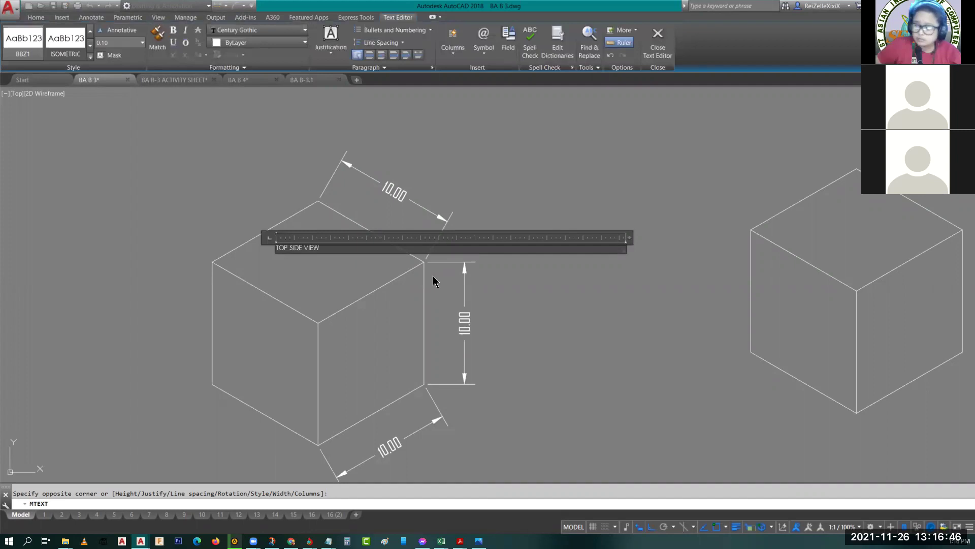
text(EW)
key(ctrl+Return)
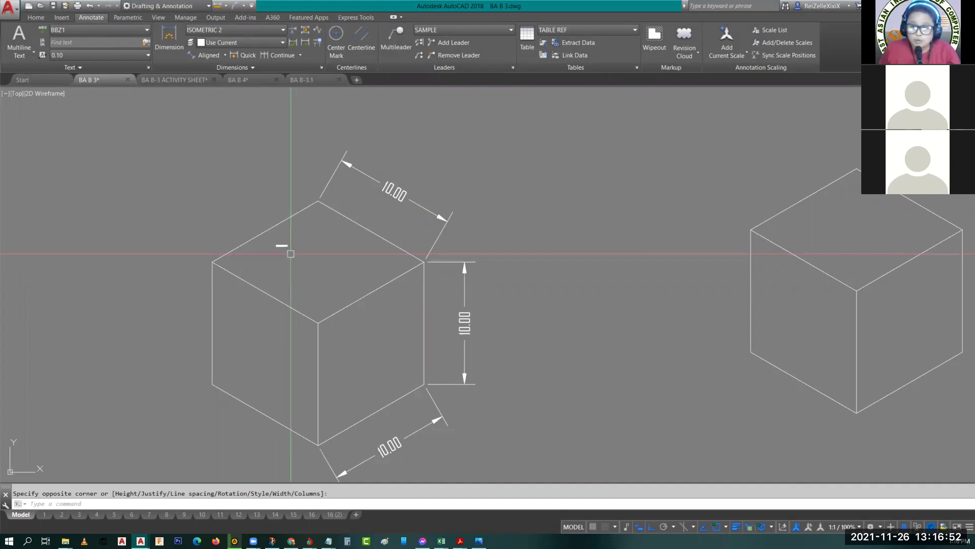
scroll(290, 251, up, 4)
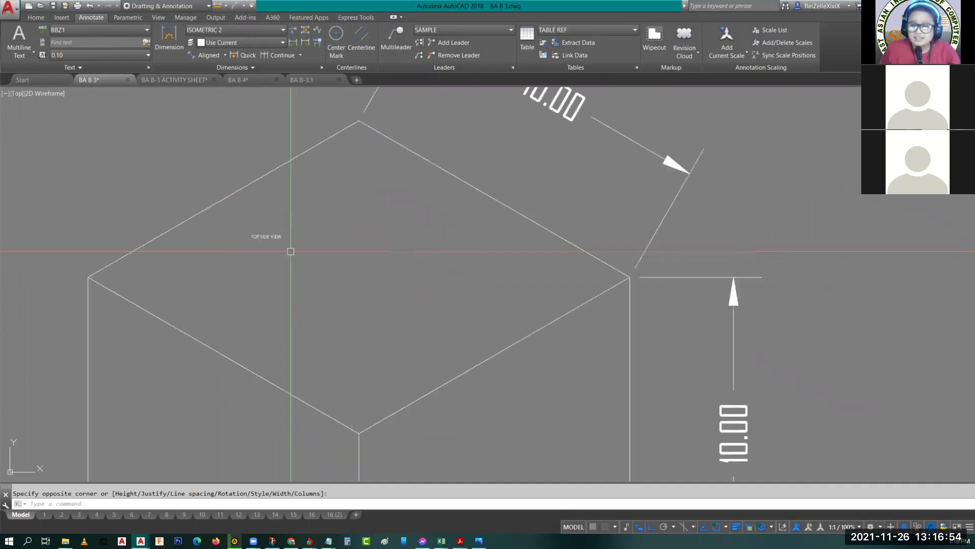
scroll(264, 247, down, 4)
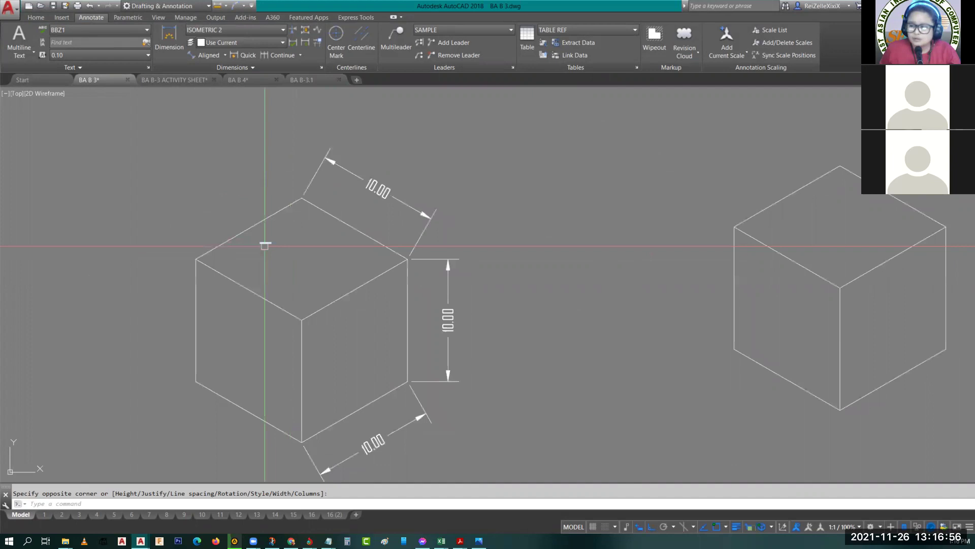
scroll(264, 245, up, 4)
scroll(276, 254, down, 2)
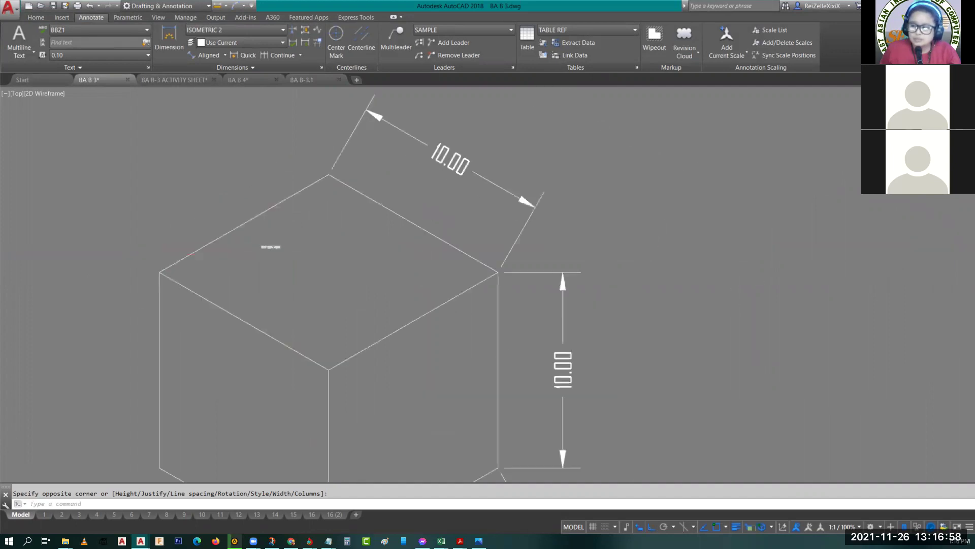
Step: Change the TOP SIDE VIEW label's text height to 6
key(Escape)
click(274, 249)
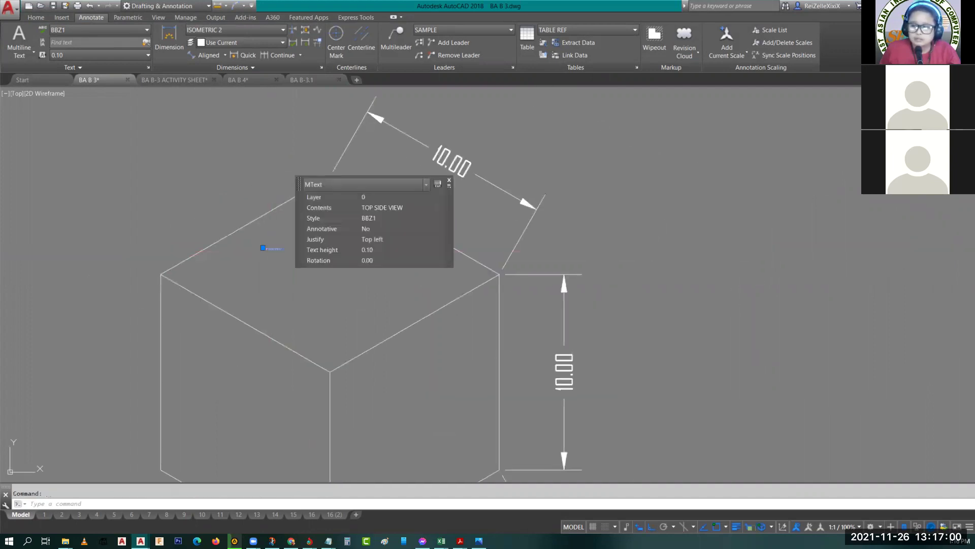
double_click(280, 250)
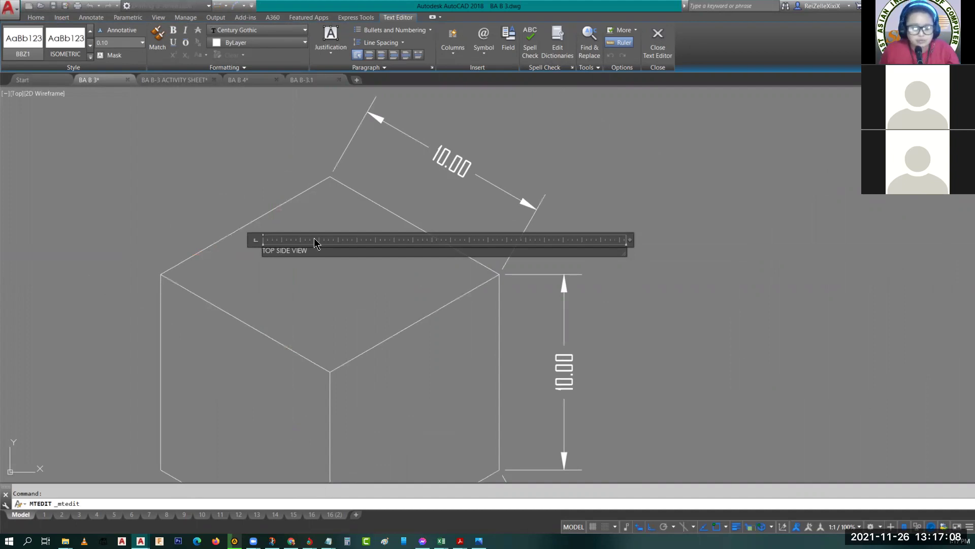
key(ctrl+a)
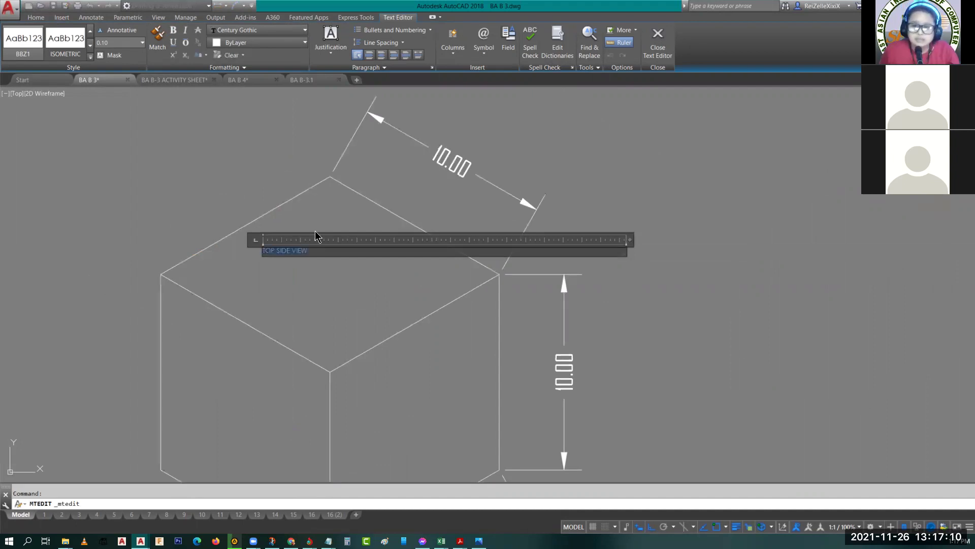
click(116, 46)
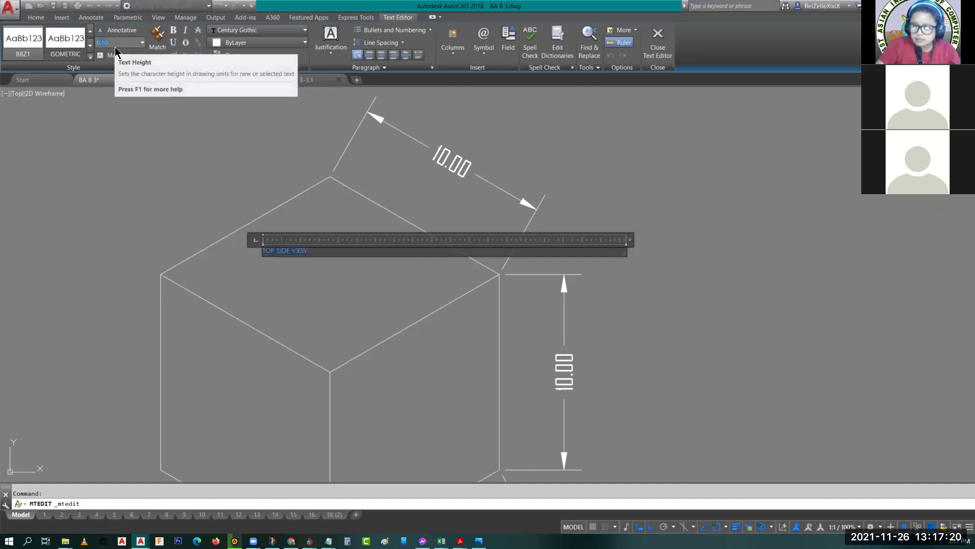
text(6)
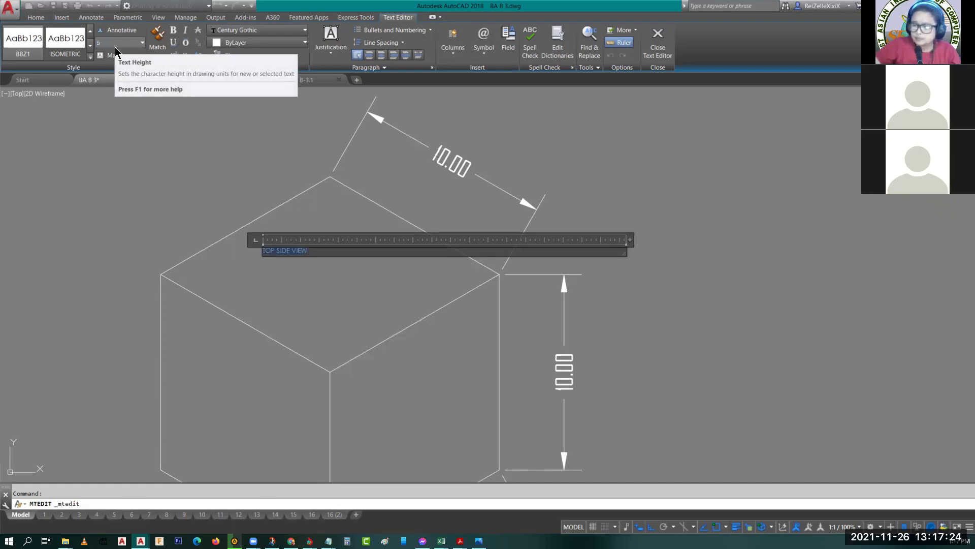
key(Return)
click(117, 45)
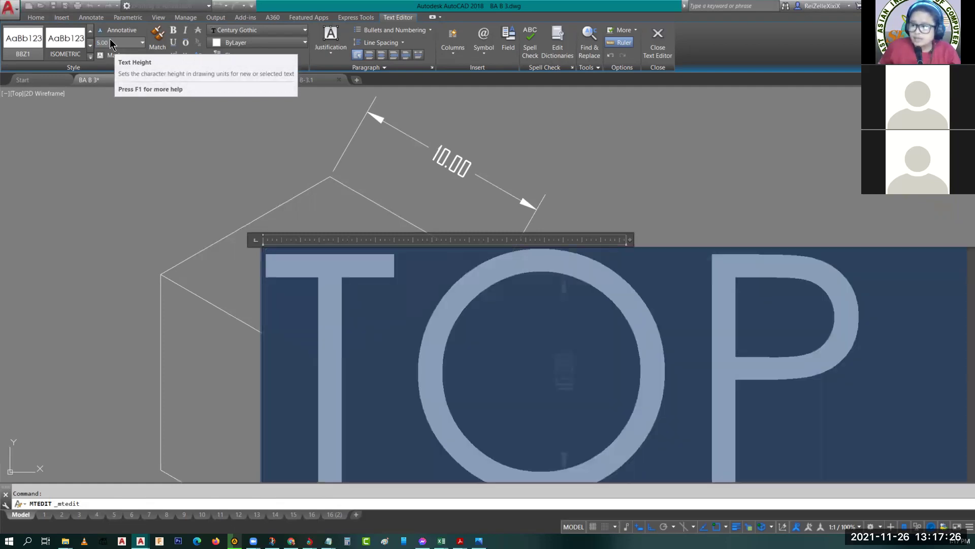
click(114, 228)
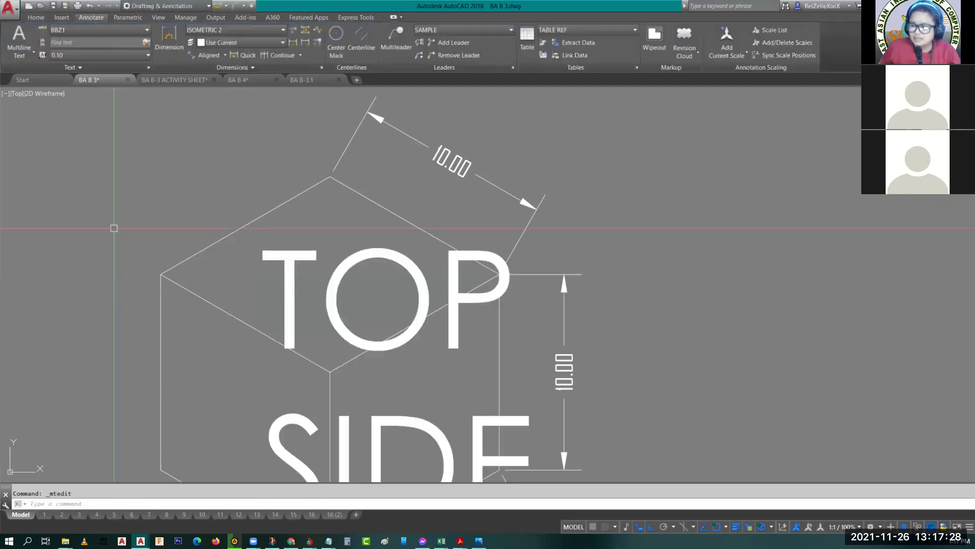
Step: Reduce the label's text height to 1 so it fits inside the top face
click(288, 255)
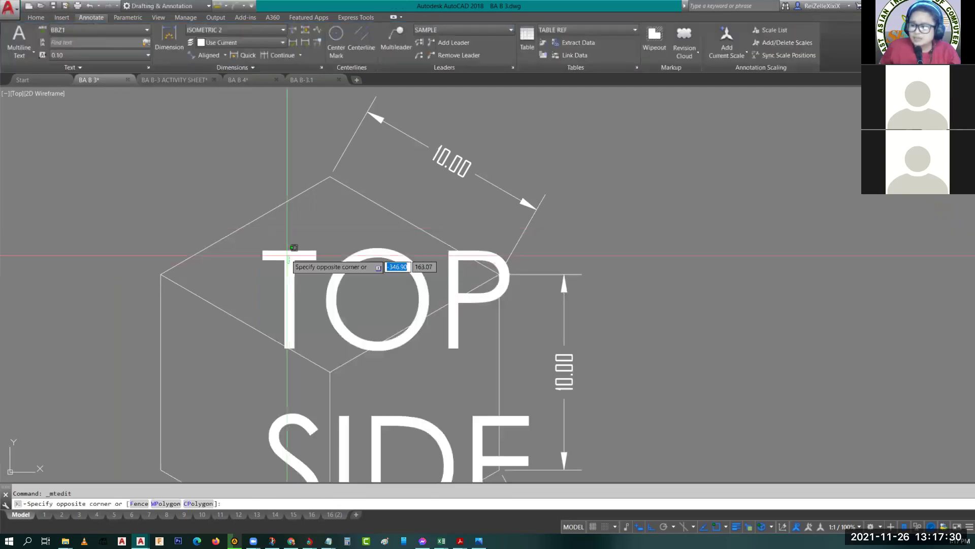
click(285, 251)
double_click(285, 251)
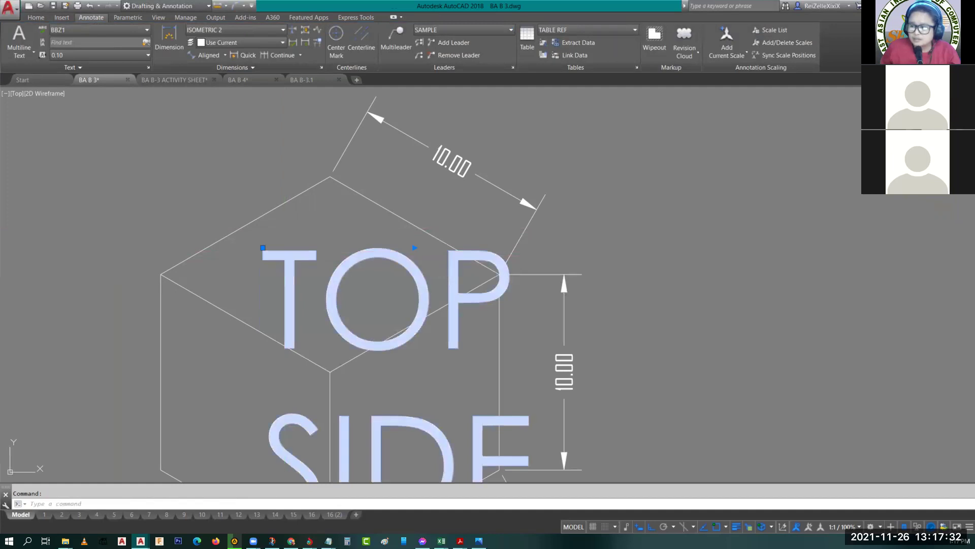
key(ctrl+a)
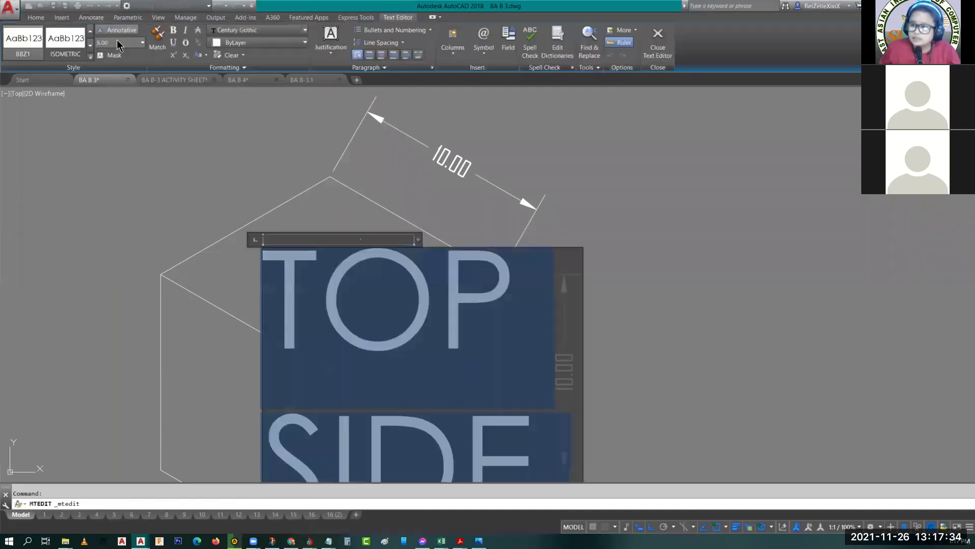
click(117, 44)
text(1)
key(Return)
click(196, 154)
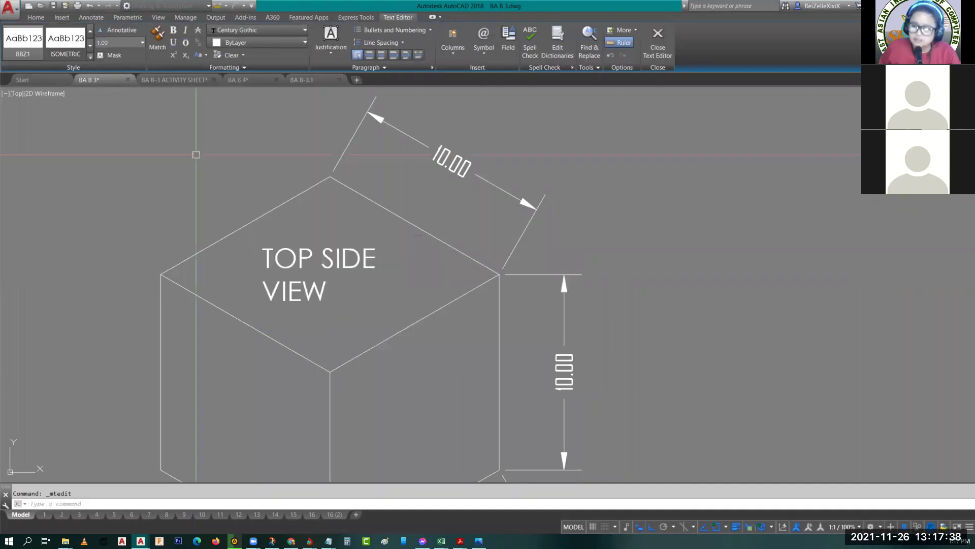
scroll(176, 246, down, 2)
middle_drag(176, 246, 275, 266)
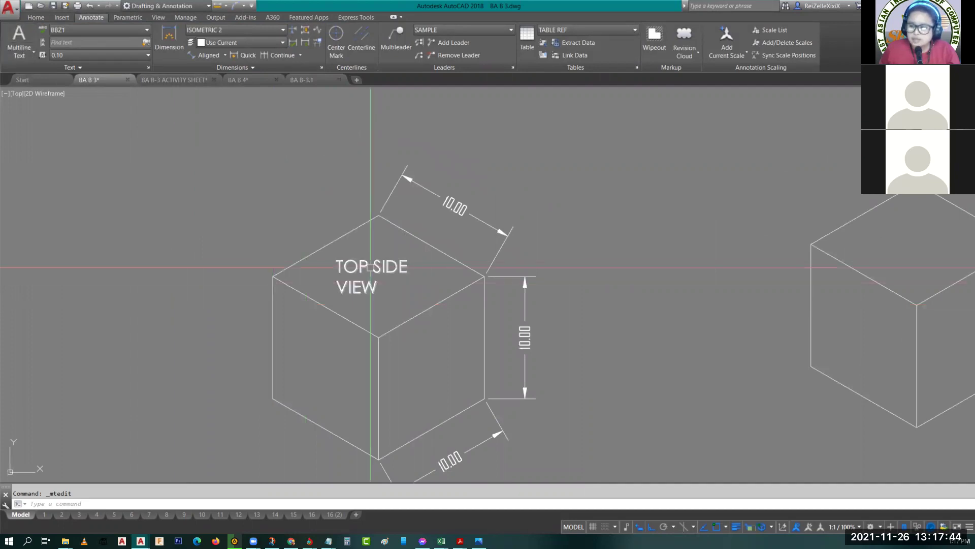
Step: Copy the TOP SIDE VIEW label onto the cube's left face with ortho off
click(353, 266)
text(co)
key(Return)
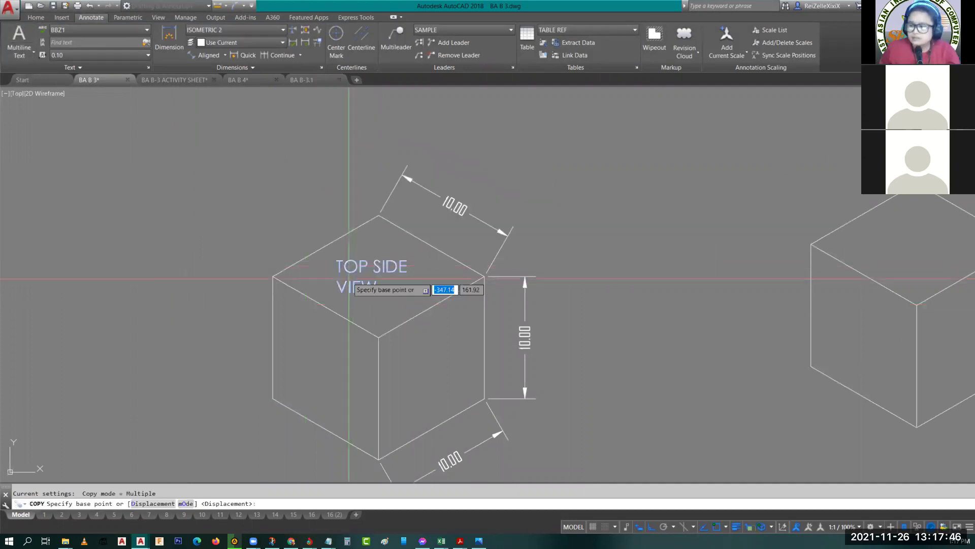
click(348, 279)
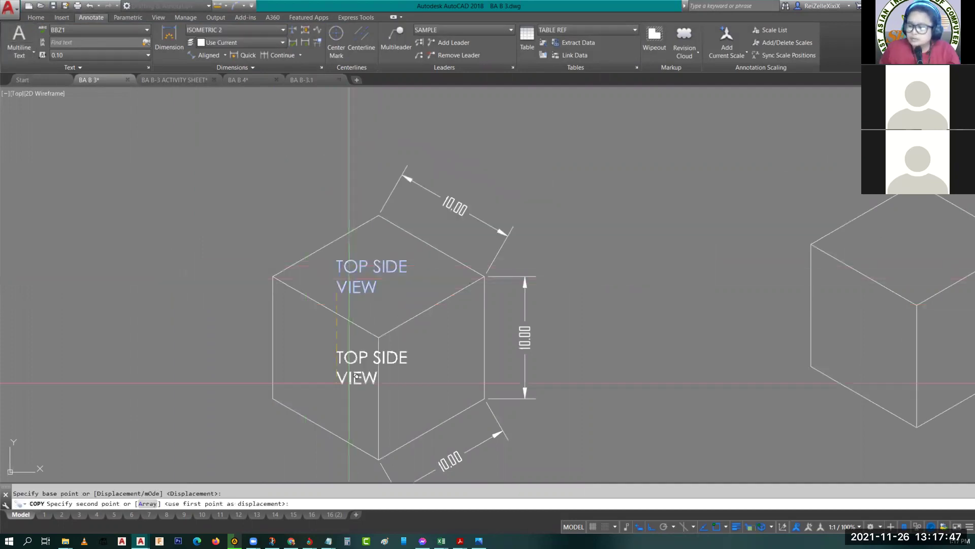
click(651, 531)
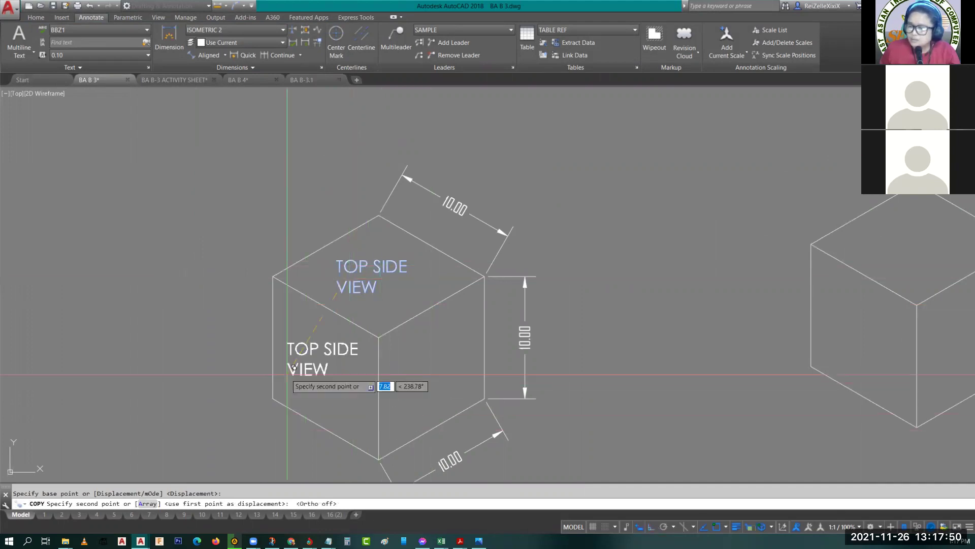
click(285, 376)
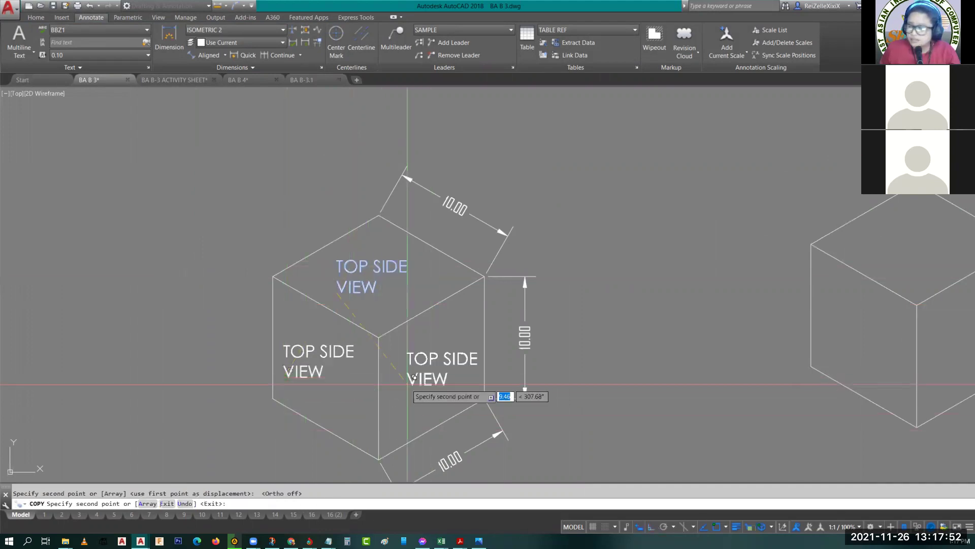
key(Escape)
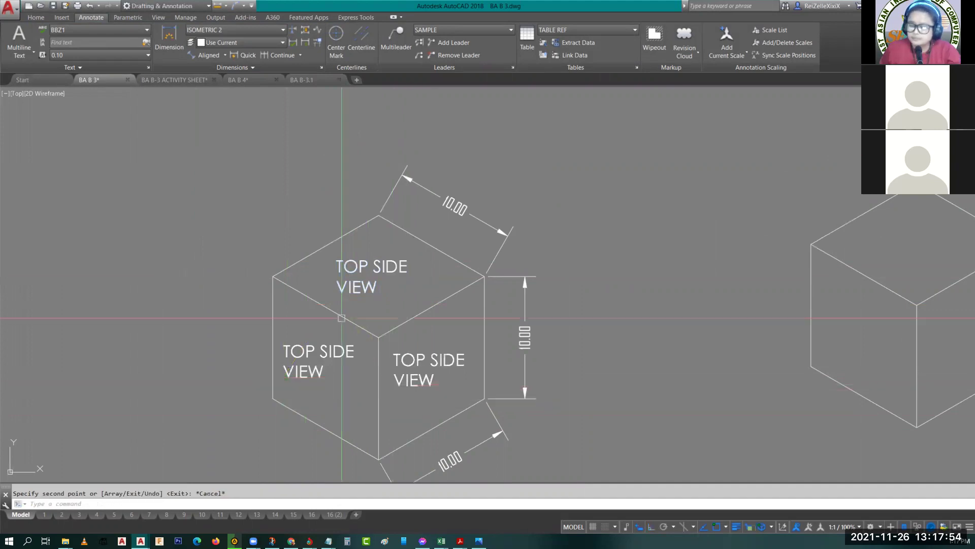
key(Escape)
Step: Edit the side-face labels to read LEFT SIDE VIEW and RIGHT SIDE VIEW
click(302, 354)
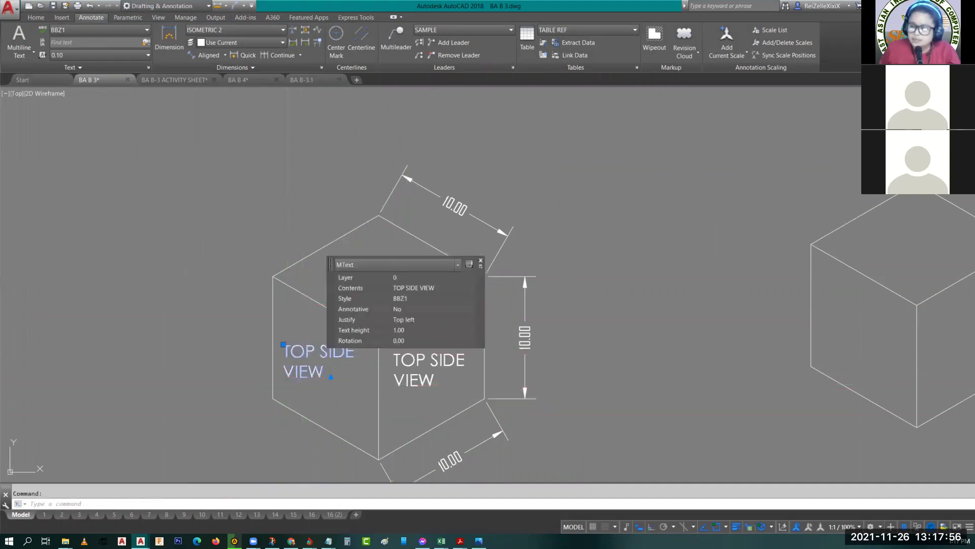
double_click(327, 344)
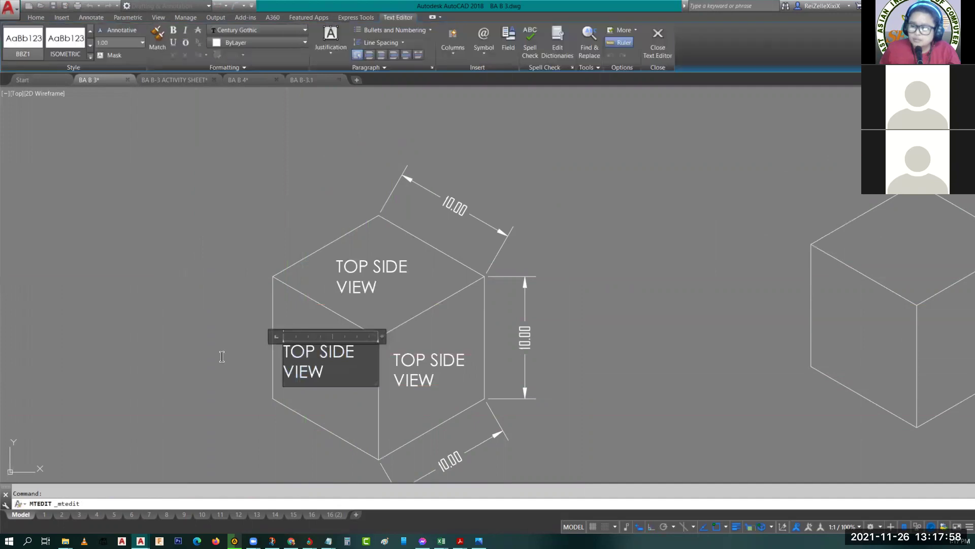
key(shift+Home)
text(LEFT)
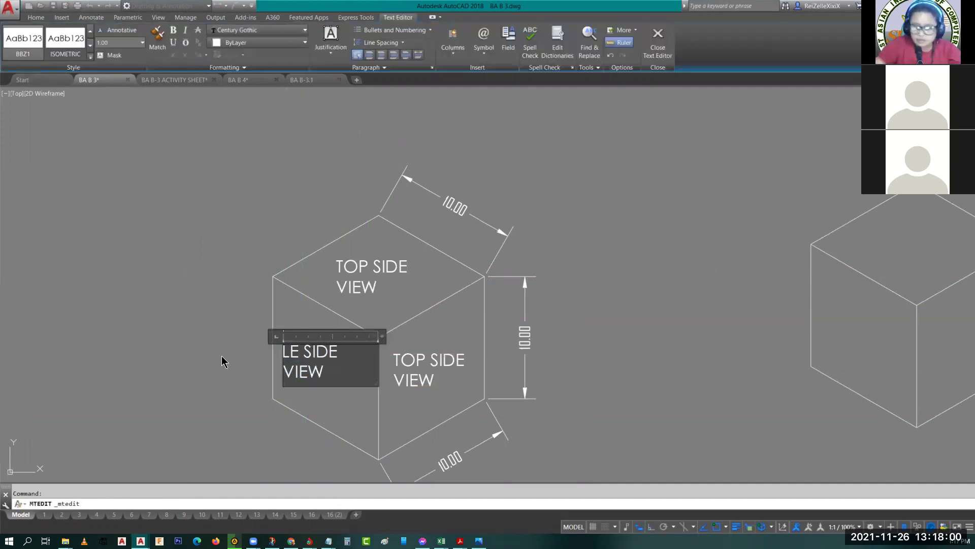
key(Escape)
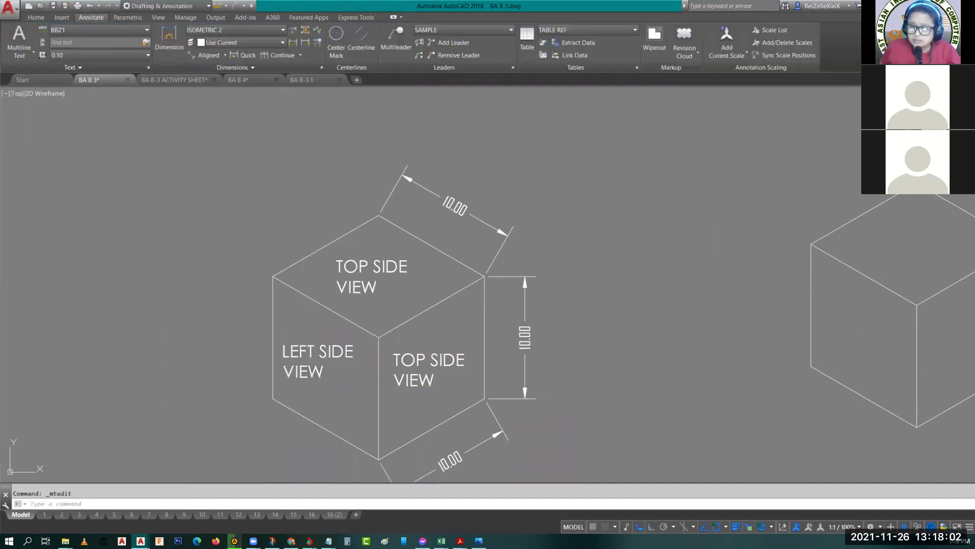
double_click(429, 365)
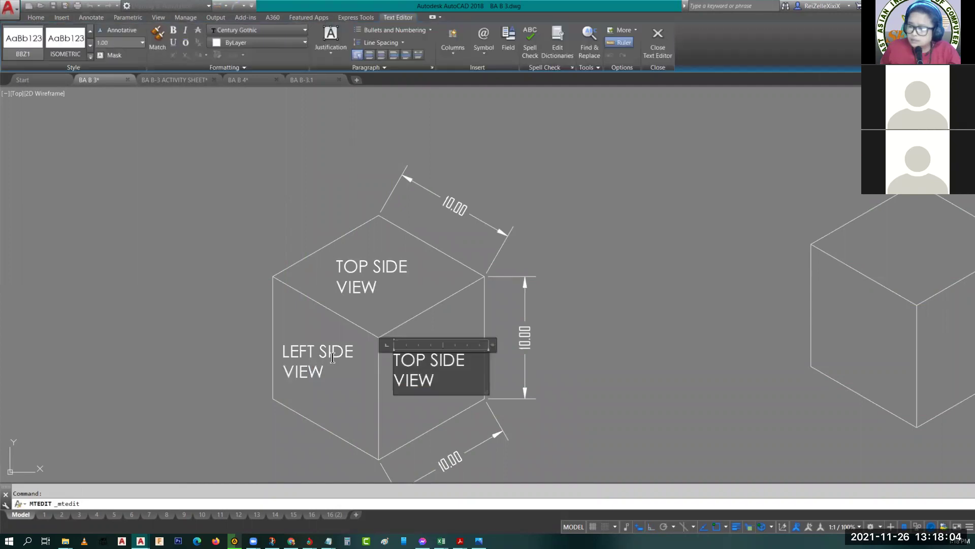
text(RIGHT)
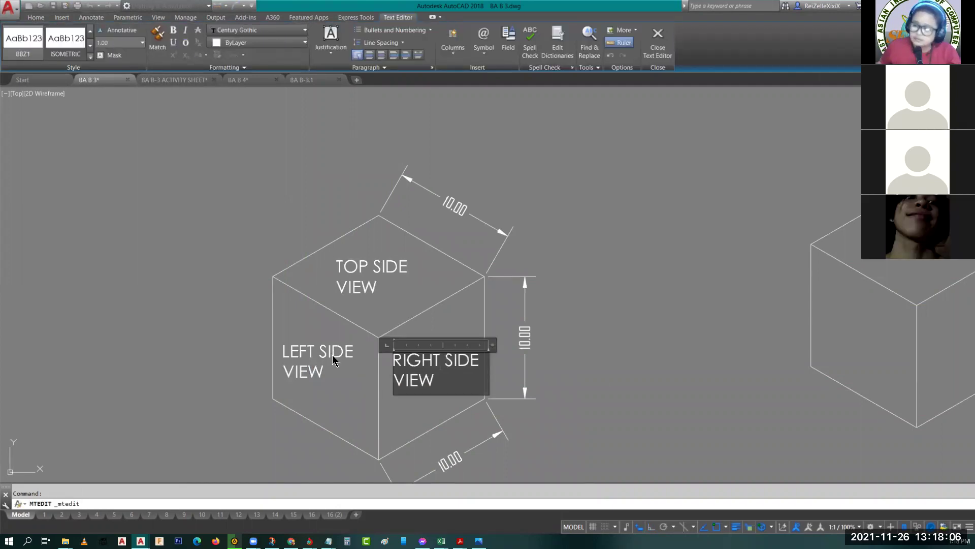
key(Escape)
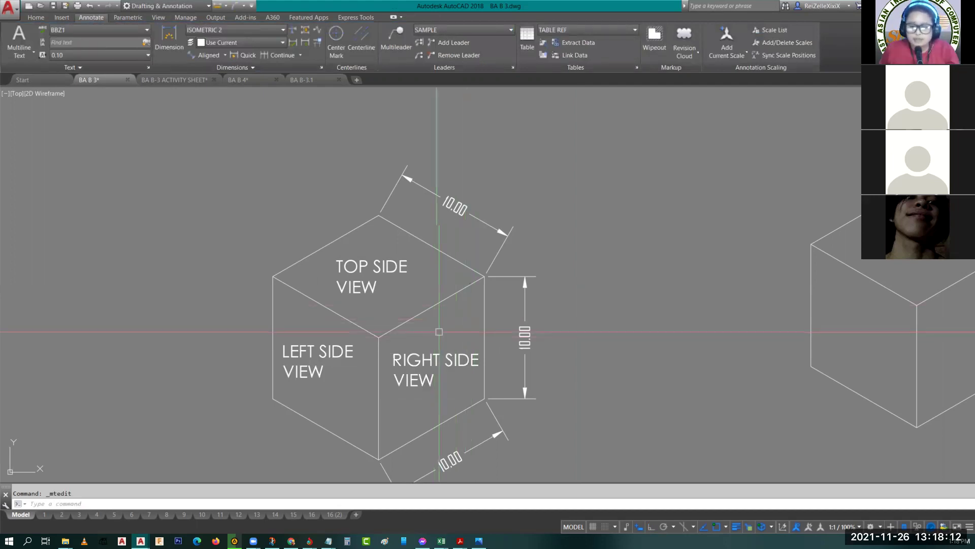
mouse_move(588, 353)
middle_down()
mouse_move(548, 342)
mouse_move(559, 311)
mouse_move(579, 319)
middle_up()
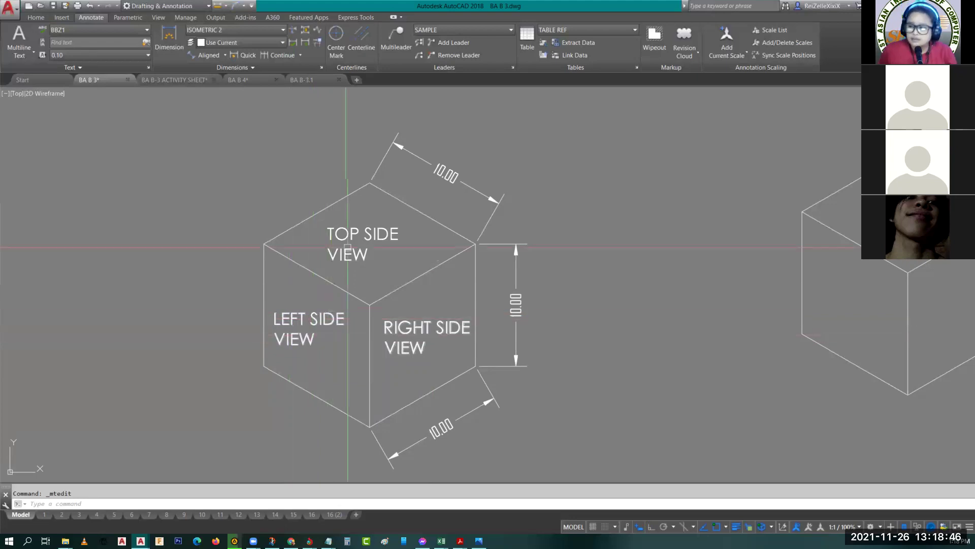
Step: Rotate the TOP SIDE VIEW label by 30°
scroll(341, 232, up, 4)
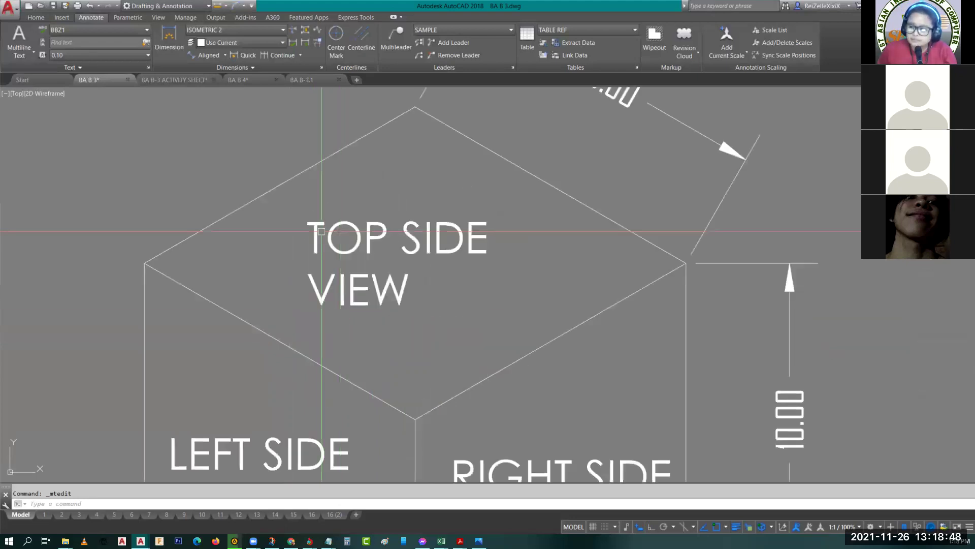
click(413, 295)
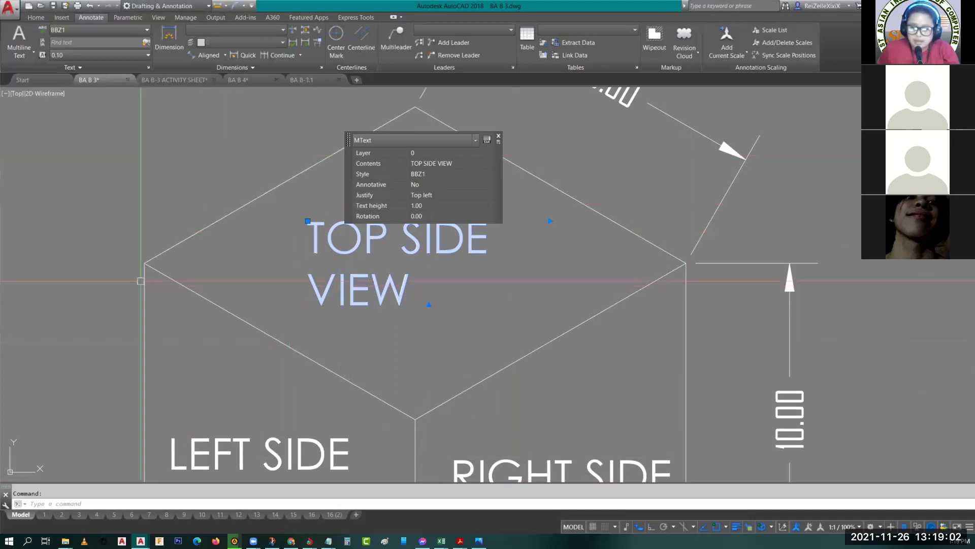
text(RO)
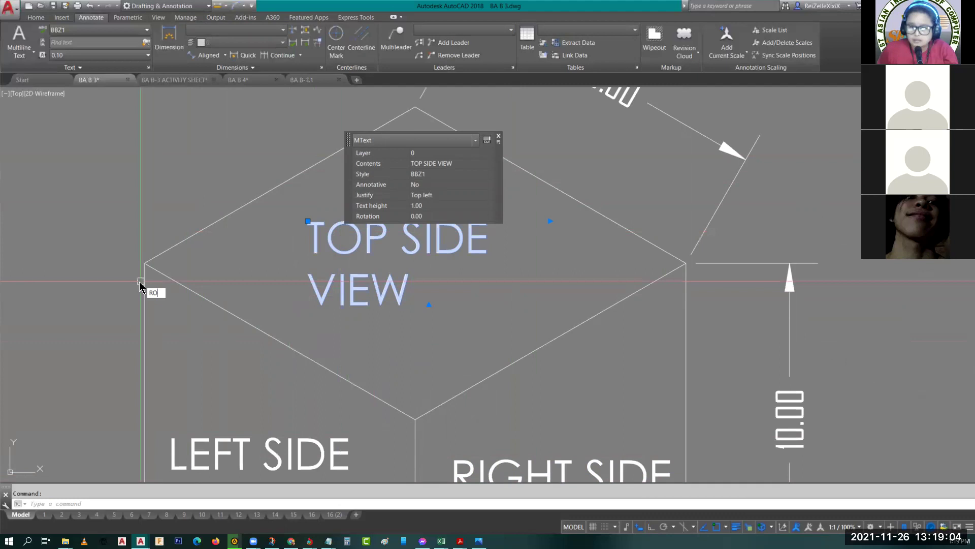
click(192, 303)
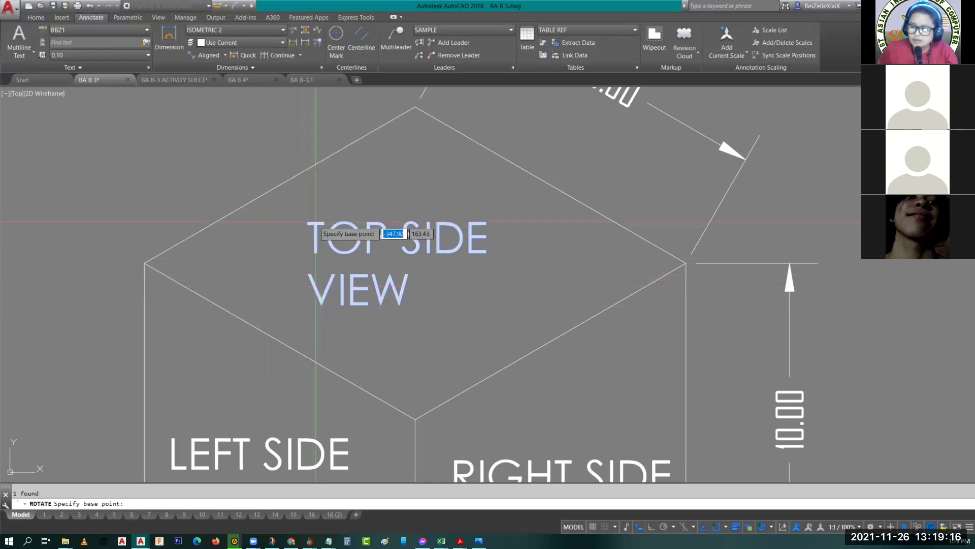
click(303, 260)
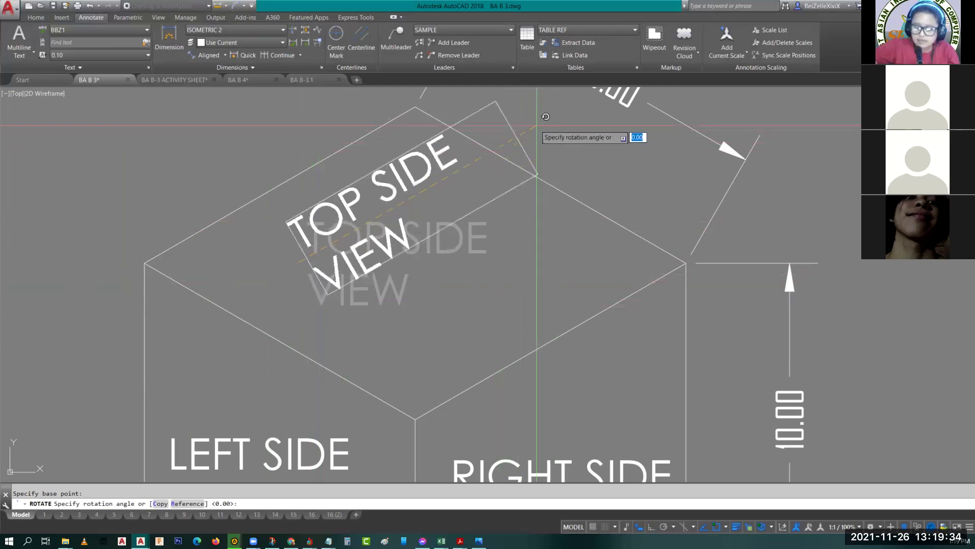
text(30)
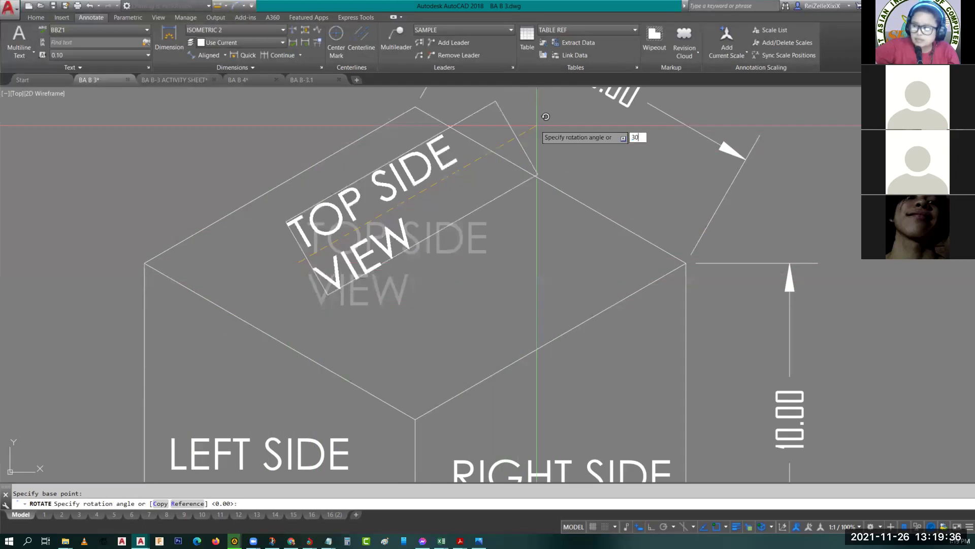
key(Return)
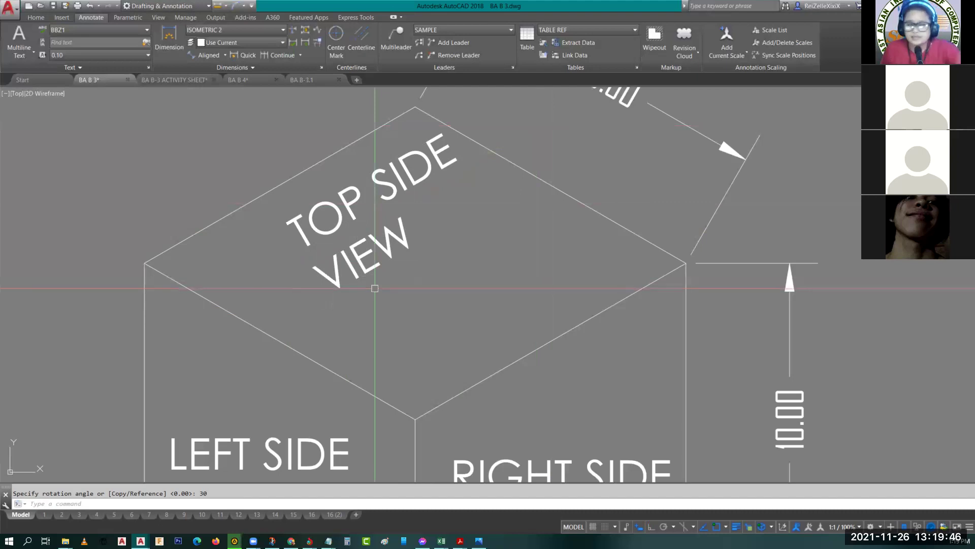
Step: Rotate the LEFT SIDE VIEW label by -30° about its lower-left corner
scroll(375, 288, down, 2)
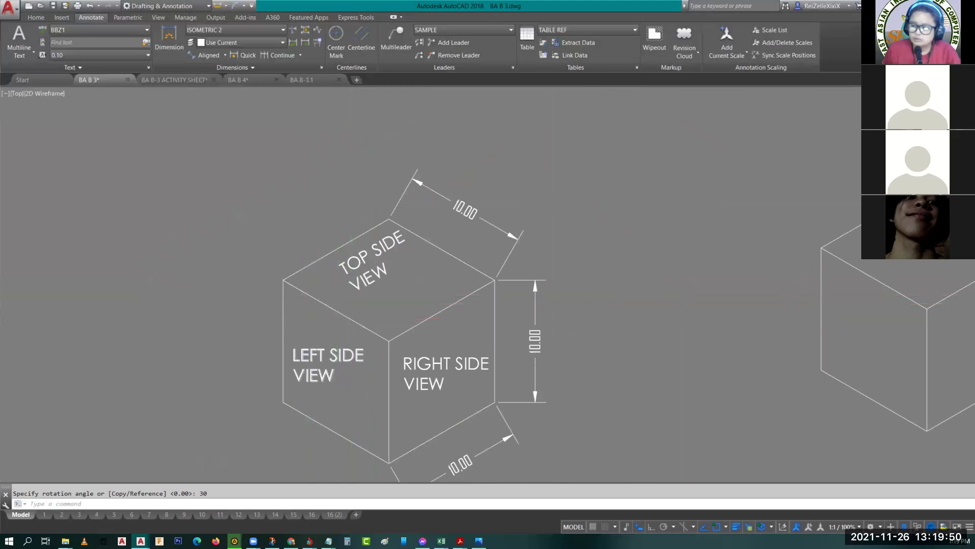
scroll(304, 375, up, 3)
click(313, 354)
text(R)
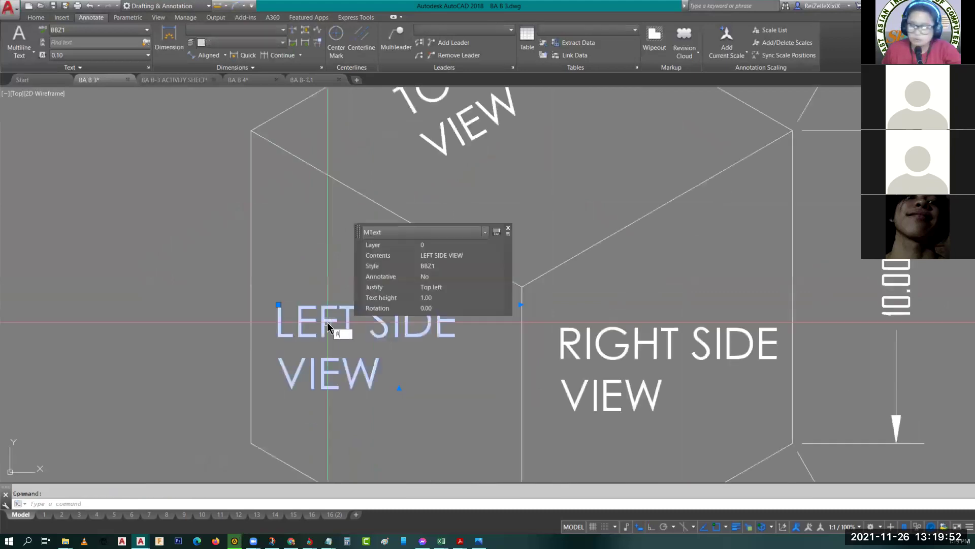
text(O)
key(Return)
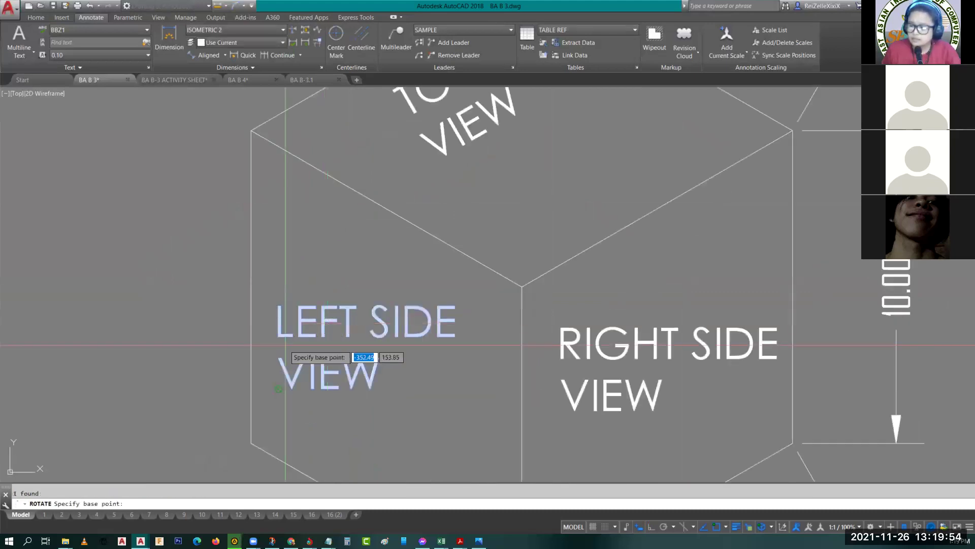
click(279, 389)
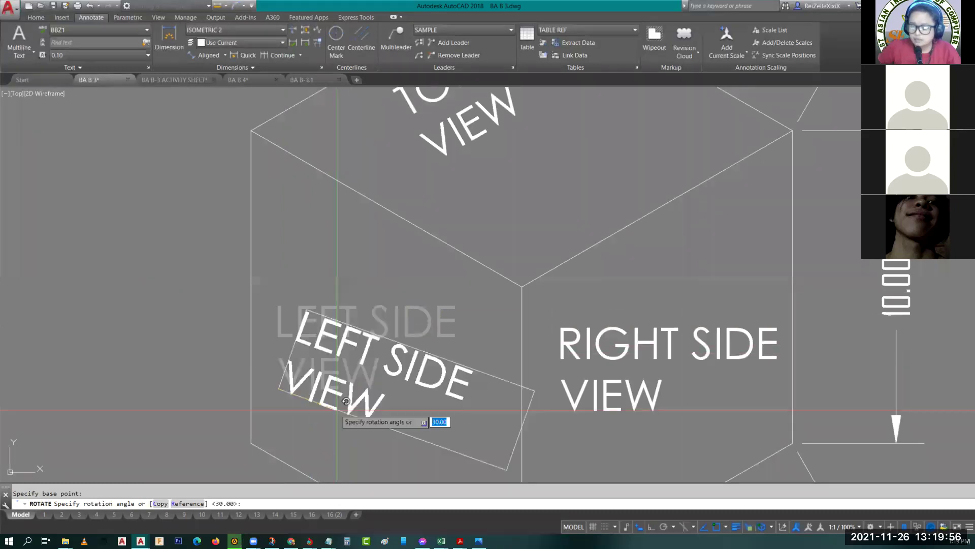
text(-30)
key(Return)
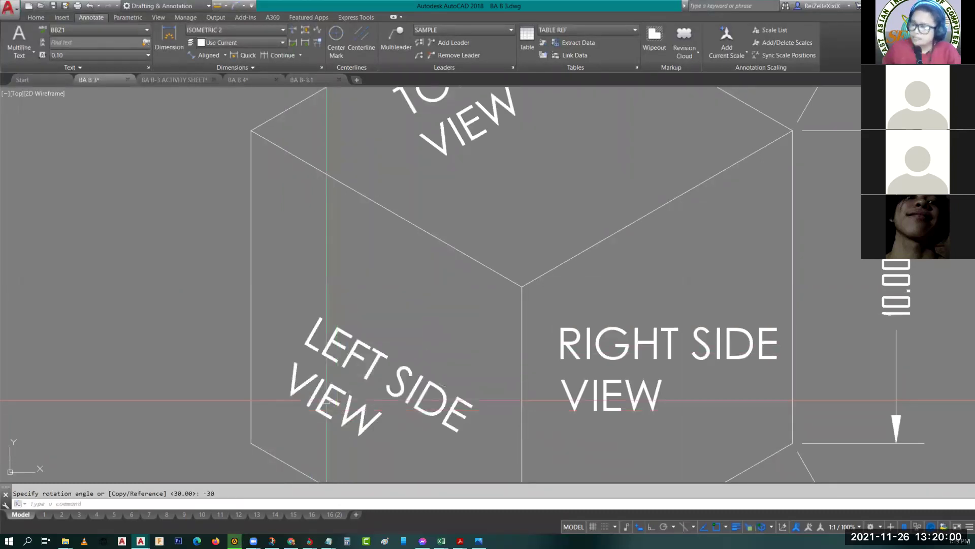
Step: Rotate the RIGHT SIDE VIEW label by 30° about its lower-left corner
click(656, 354)
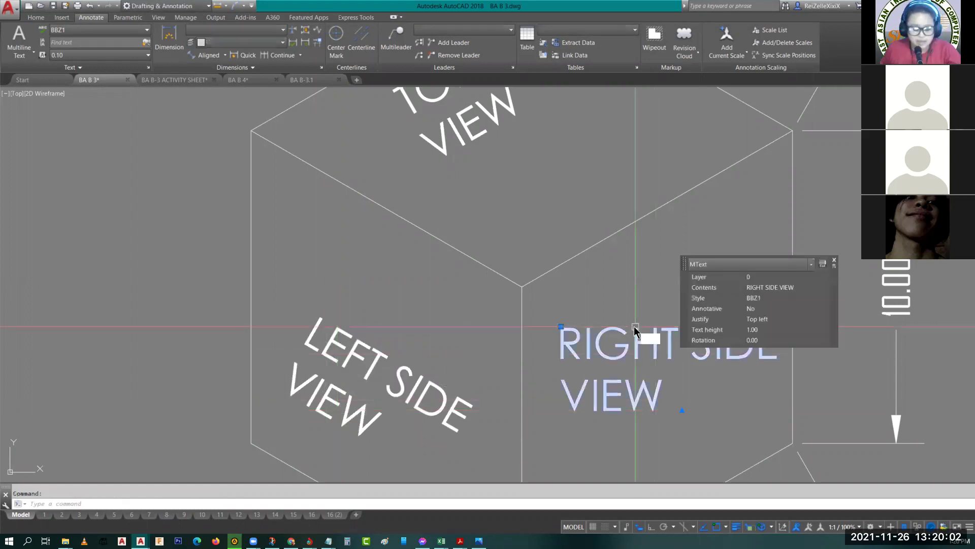
text(RO)
key(Return)
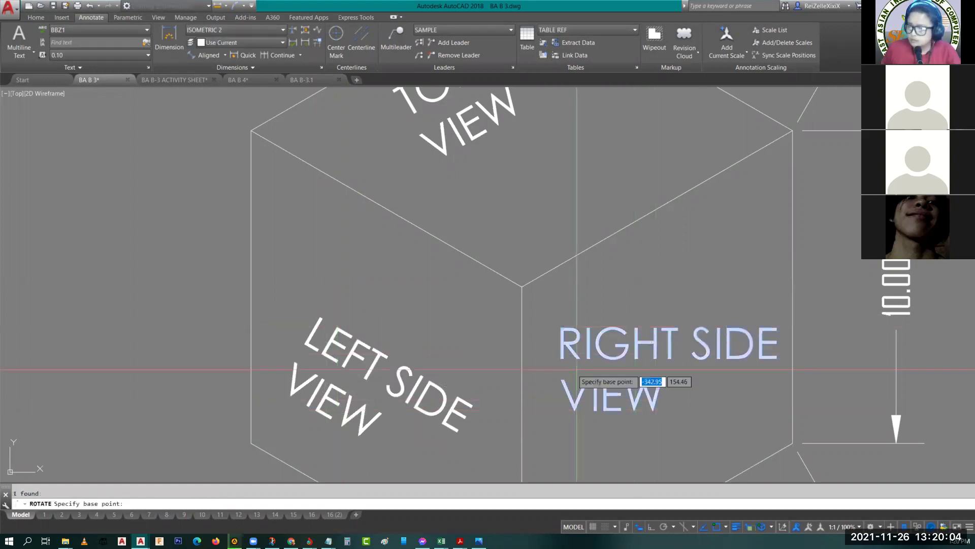
click(561, 410)
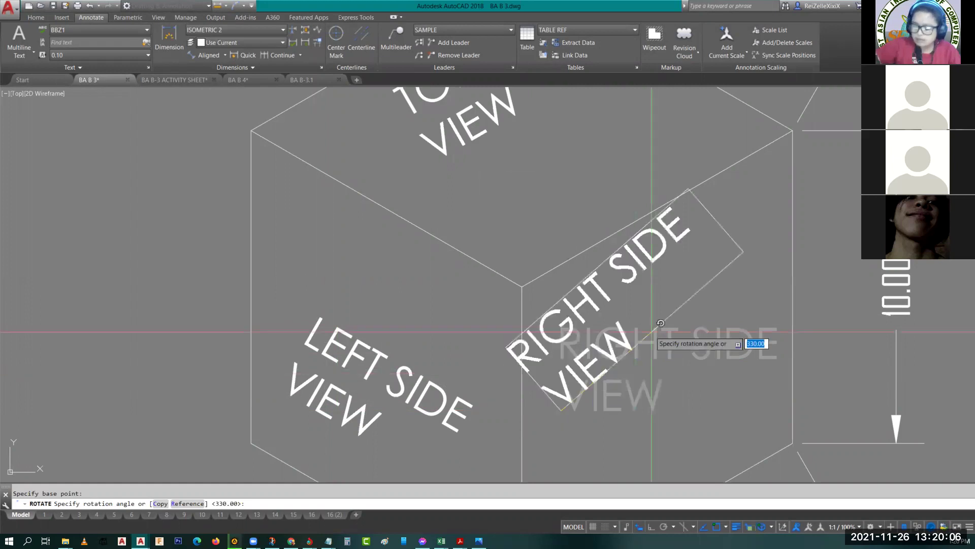
text(30)
key(Return)
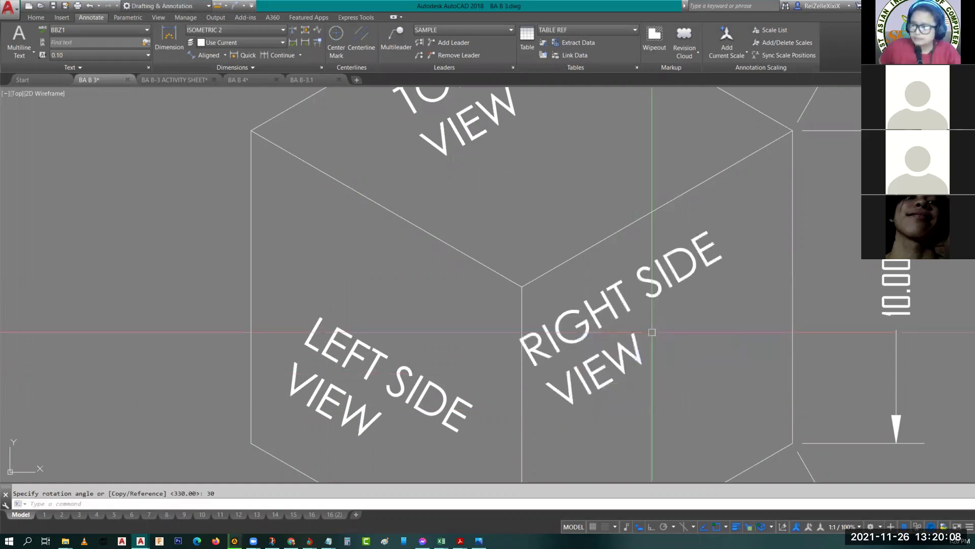
key(Escape)
mouse_move(522, 249)
middle_down()
mouse_move(579, 223)
mouse_move(621, 269)
mouse_move(578, 226)
middle_up()
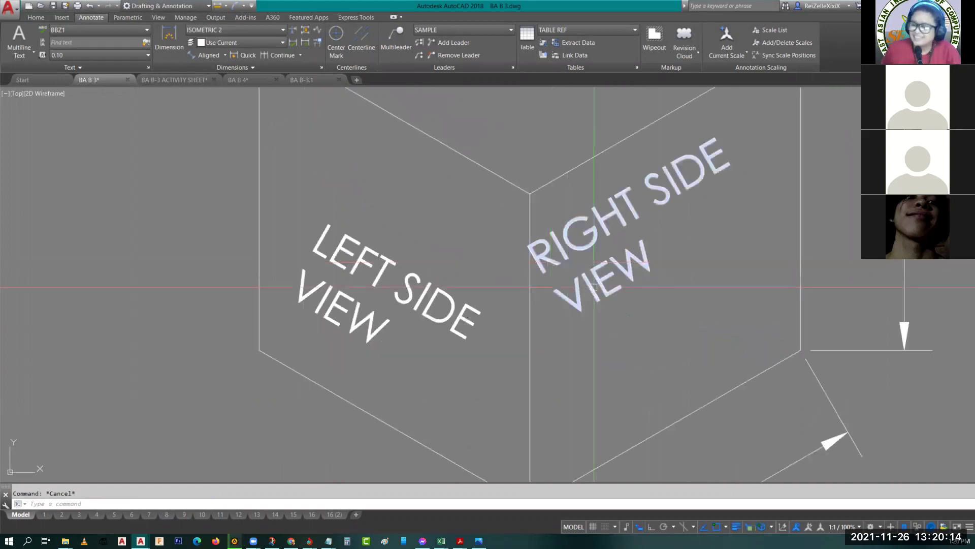
middle_drag(374, 273, 423, 318)
Step: Move the LEFT SIDE VIEW label to the centre of the left face
click(406, 317)
text(M)
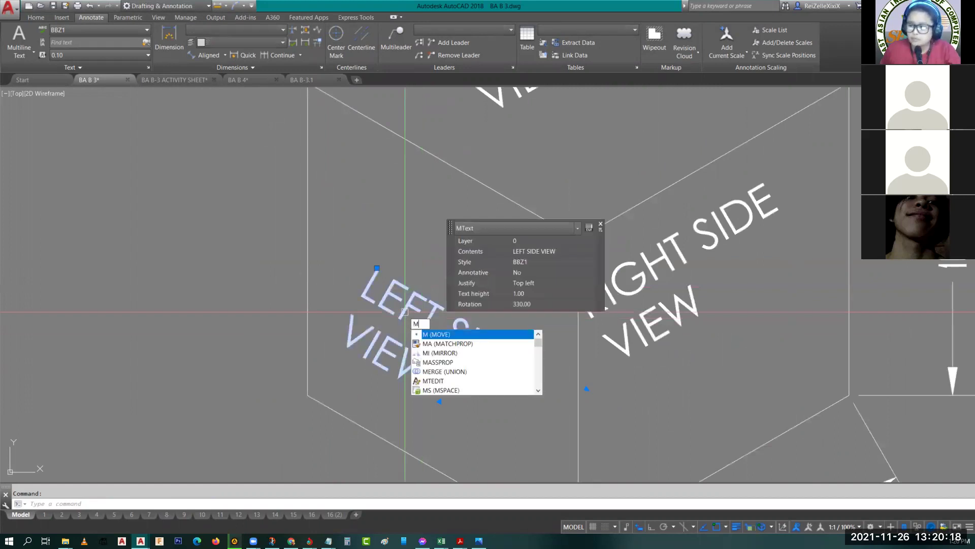
key(Return)
click(337, 333)
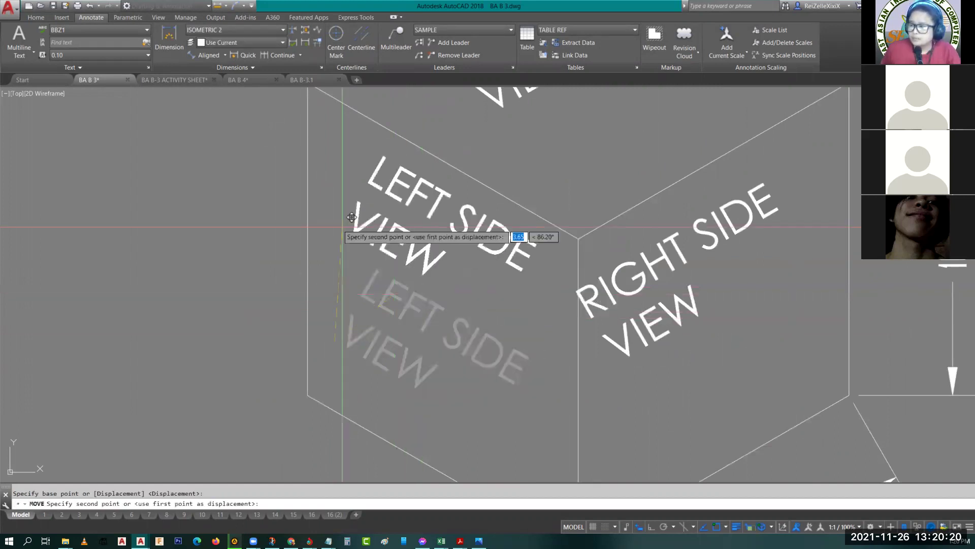
click(335, 217)
key(Escape)
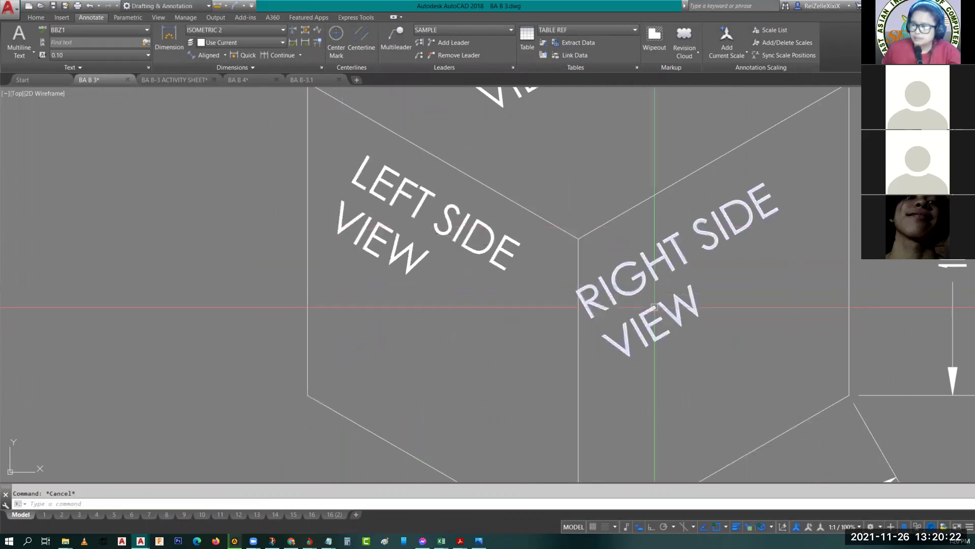
Step: Move the RIGHT SIDE VIEW label to the centre of the right face
click(654, 306)
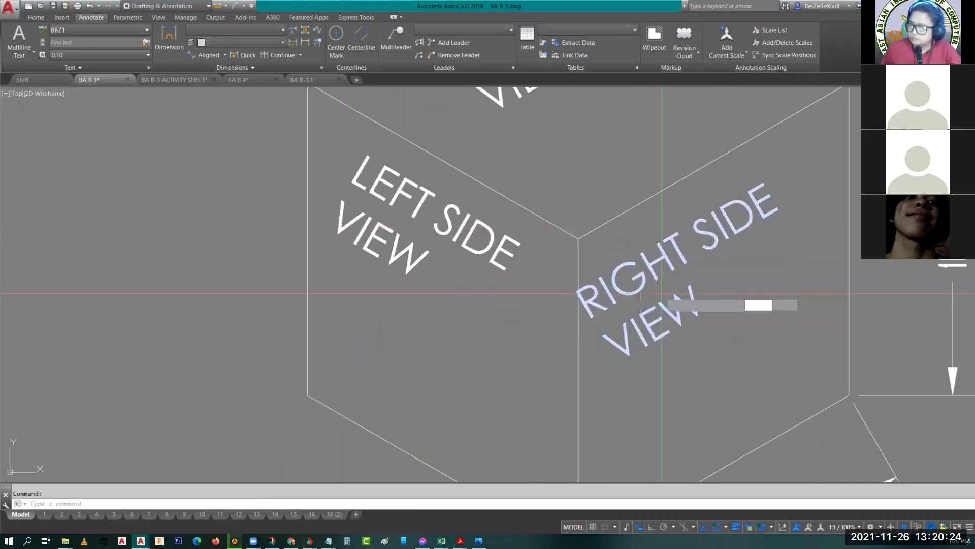
text(m)
key(Return)
click(617, 363)
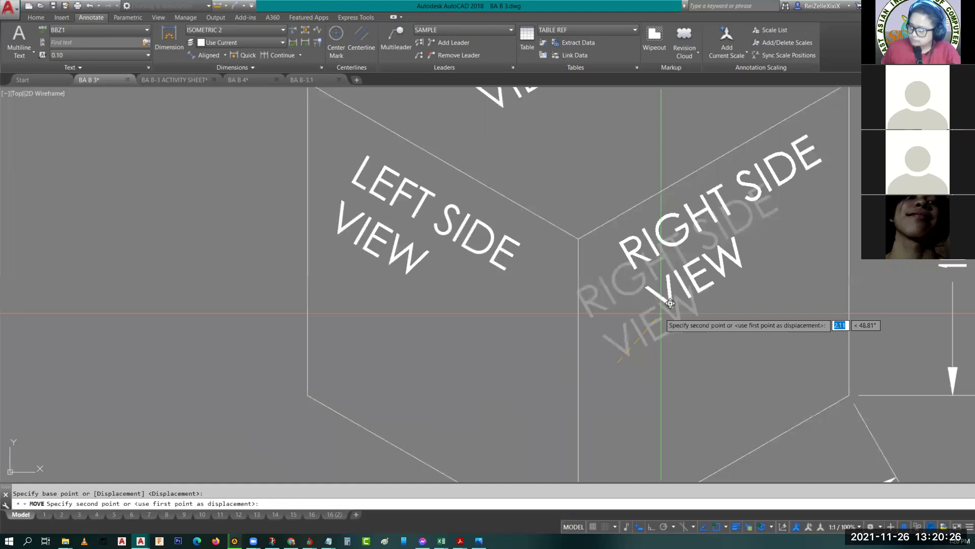
click(669, 305)
scroll(617, 313, down, 2)
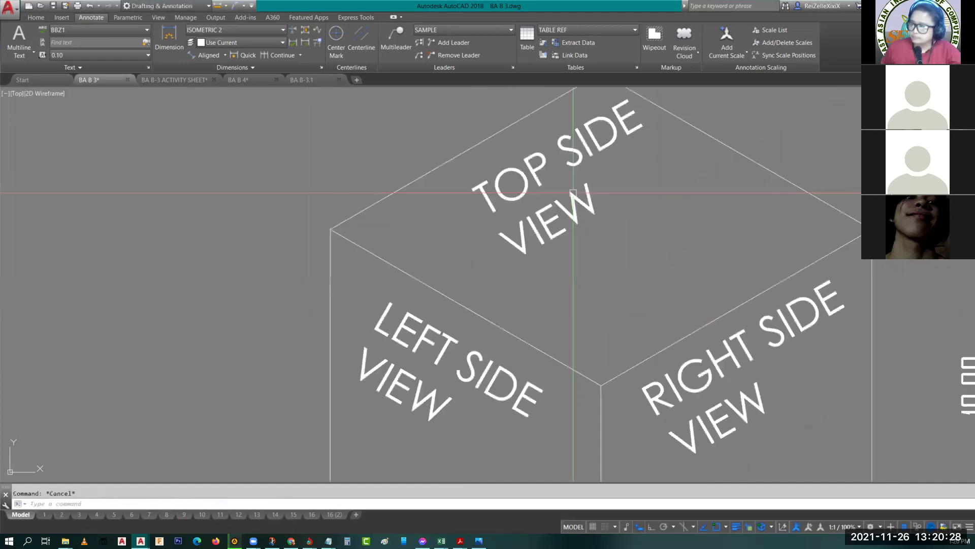
Step: Move the TOP SIDE VIEW label to the centre of the top face
click(512, 182)
text(m)
key(Return)
click(512, 181)
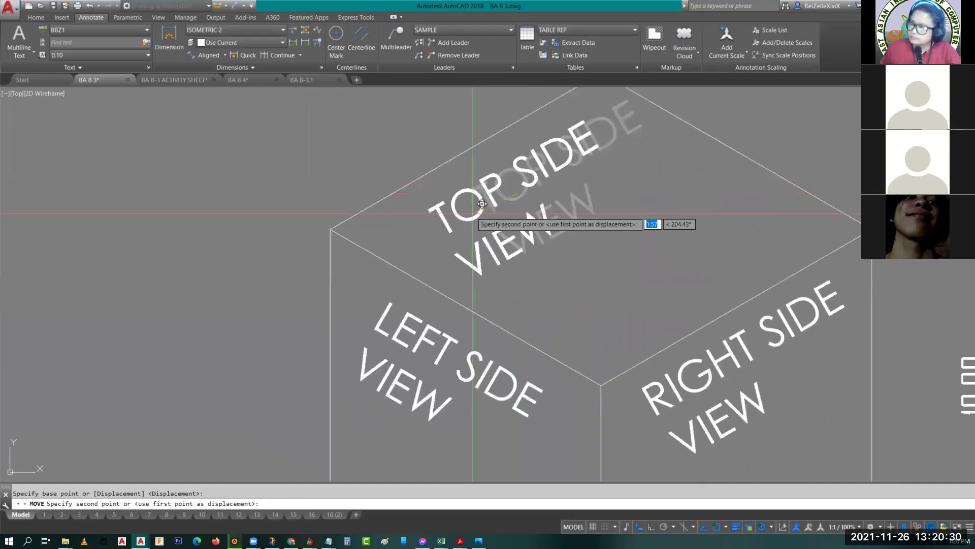
click(467, 200)
key(Escape)
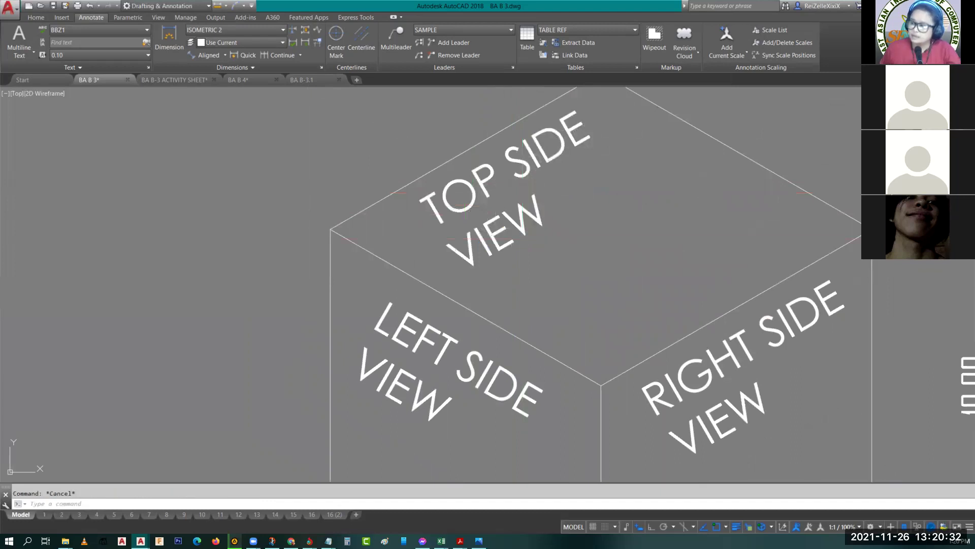
scroll(368, 277, down, 1)
middle_drag(427, 319, 403, 267)
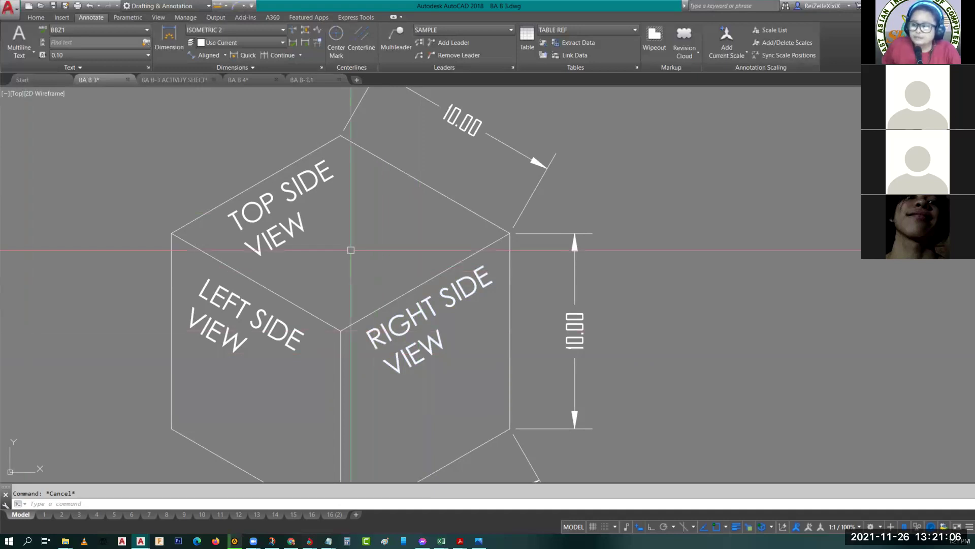
middle_drag(356, 305, 291, 307)
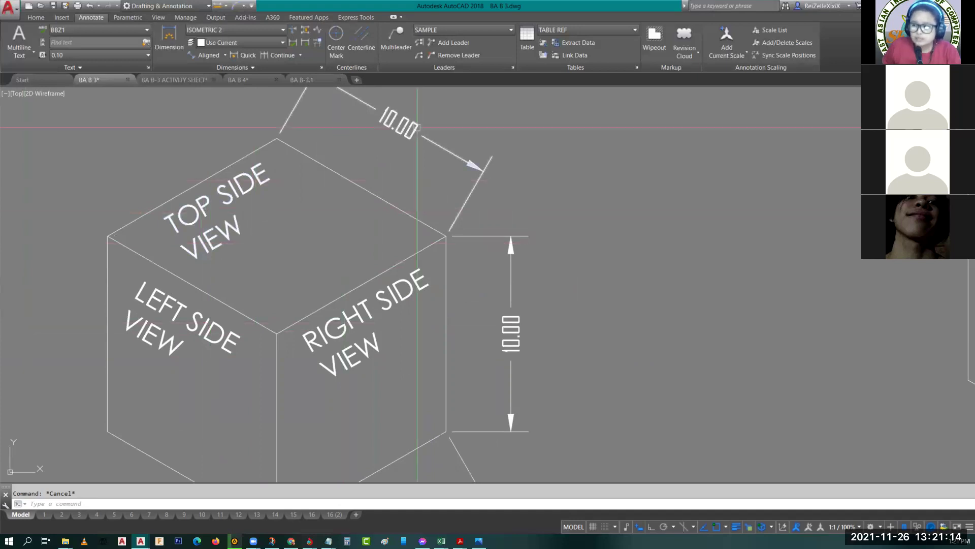
middle_drag(410, 167, 368, 237)
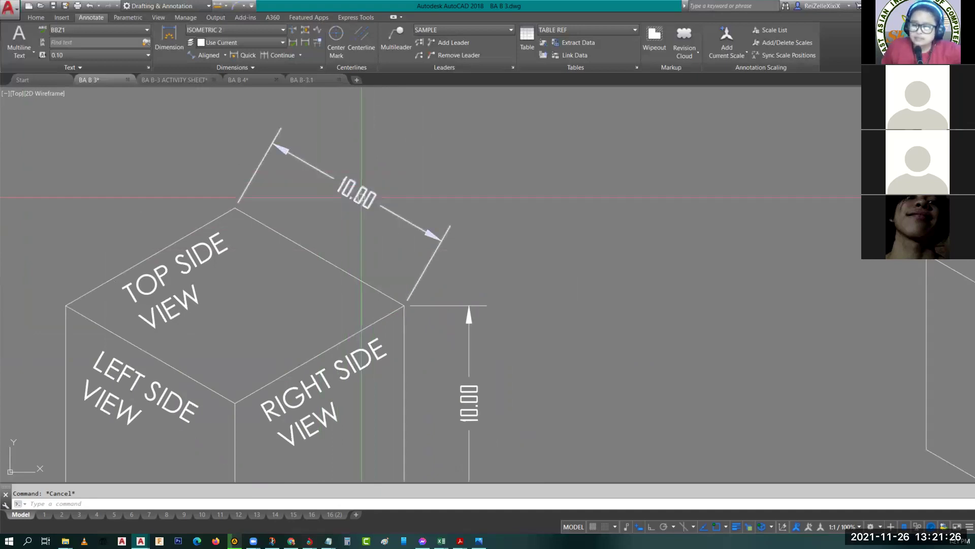
click(358, 194)
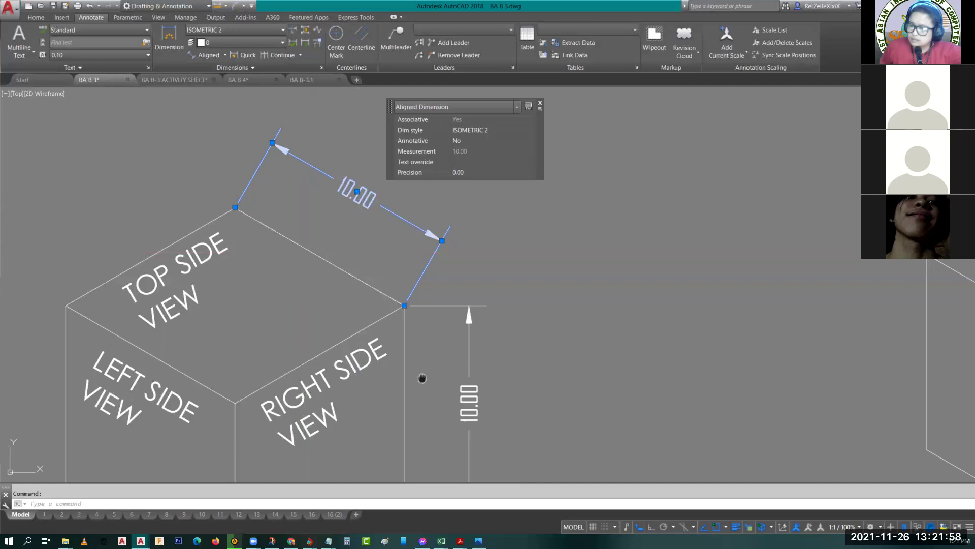
middle_drag(422, 377, 312, 307)
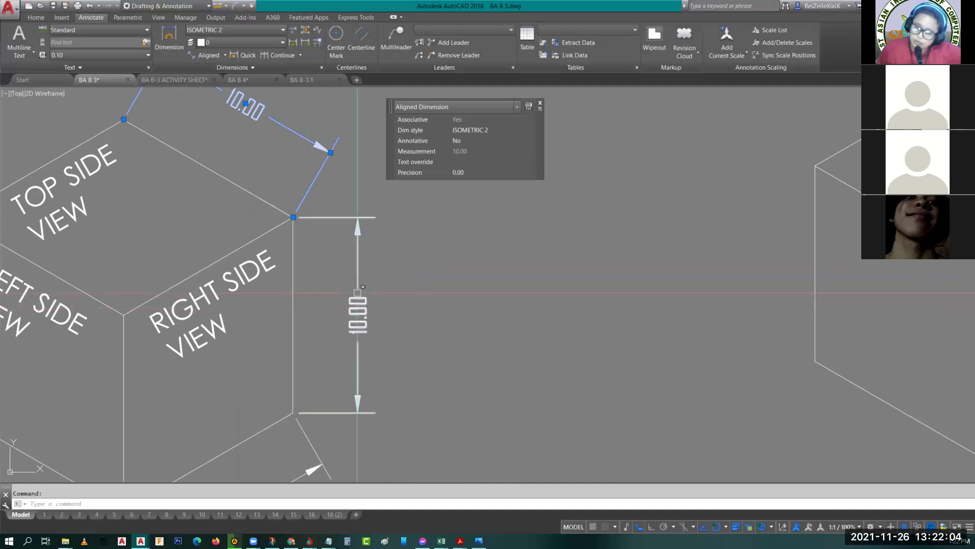
middle_drag(360, 291, 399, 172)
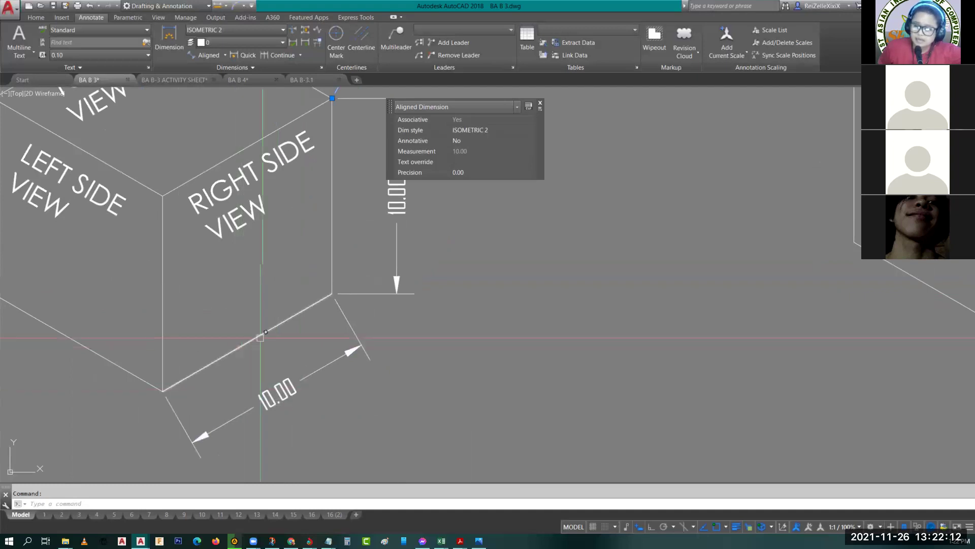
middle_drag(247, 342, 257, 505)
Step: Zoom to extents, then zoom and pan until the labelled cube and its top dimension fill the view
scroll(250, 285, down, 10)
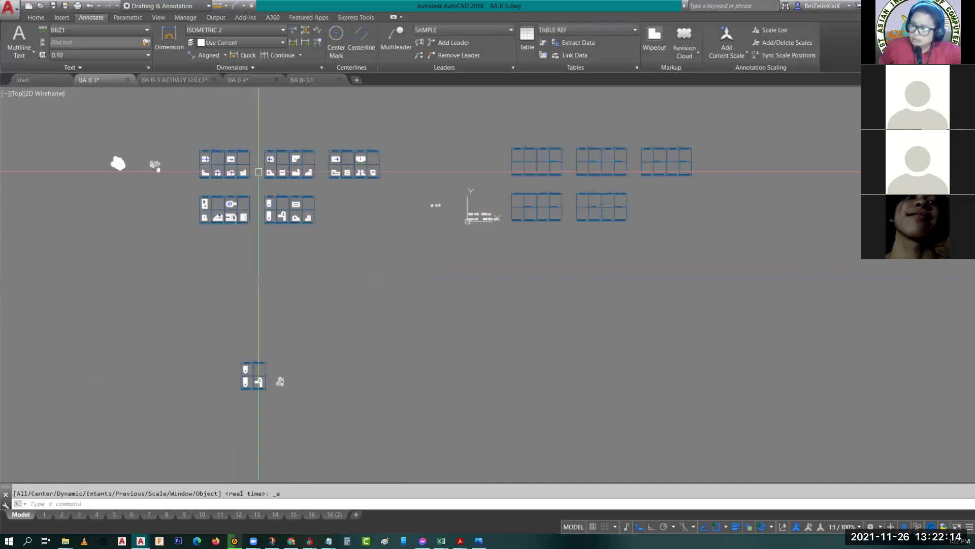
middle_click(458, 186)
middle_click(458, 187)
scroll(344, 254, up, 6)
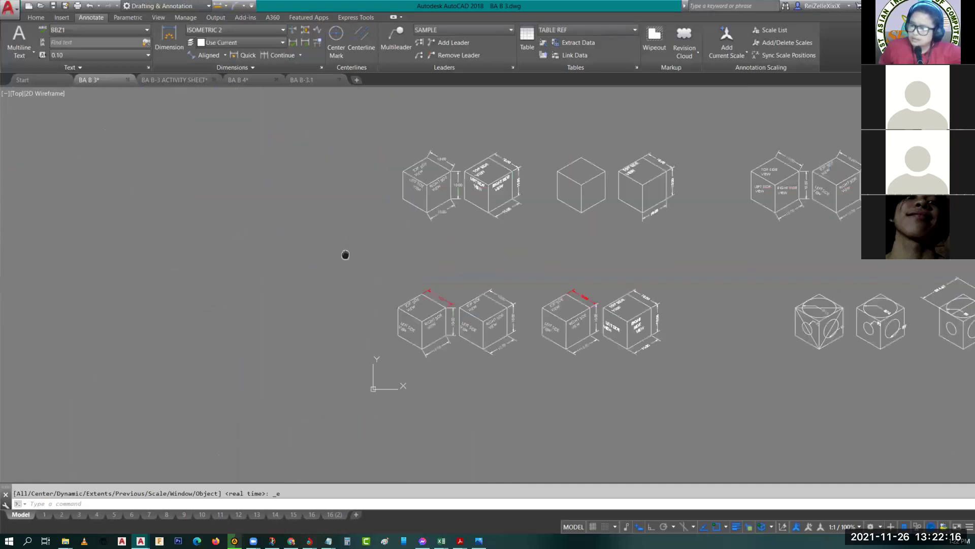
scroll(294, 257, up, 3)
scroll(294, 259, down, 4)
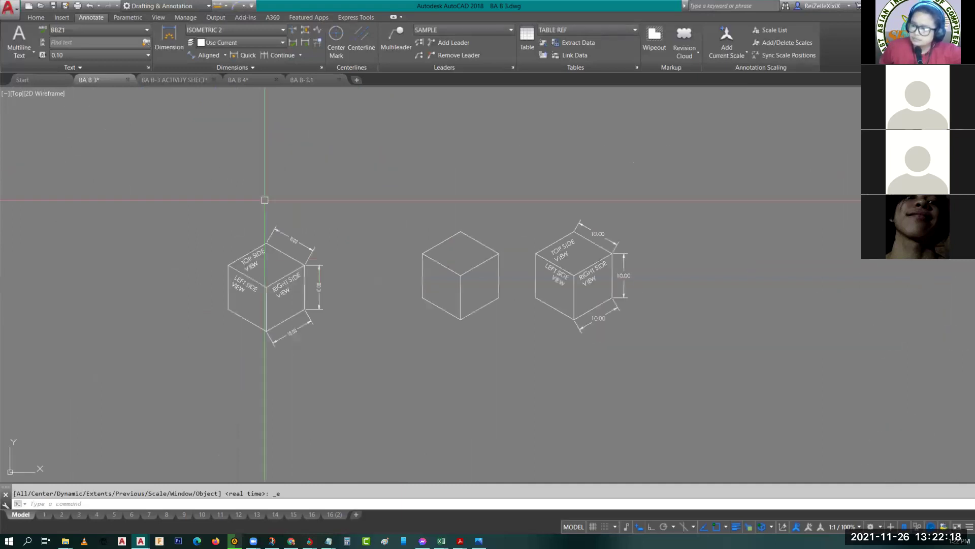
scroll(342, 294, up, 2)
scroll(342, 294, up, 4)
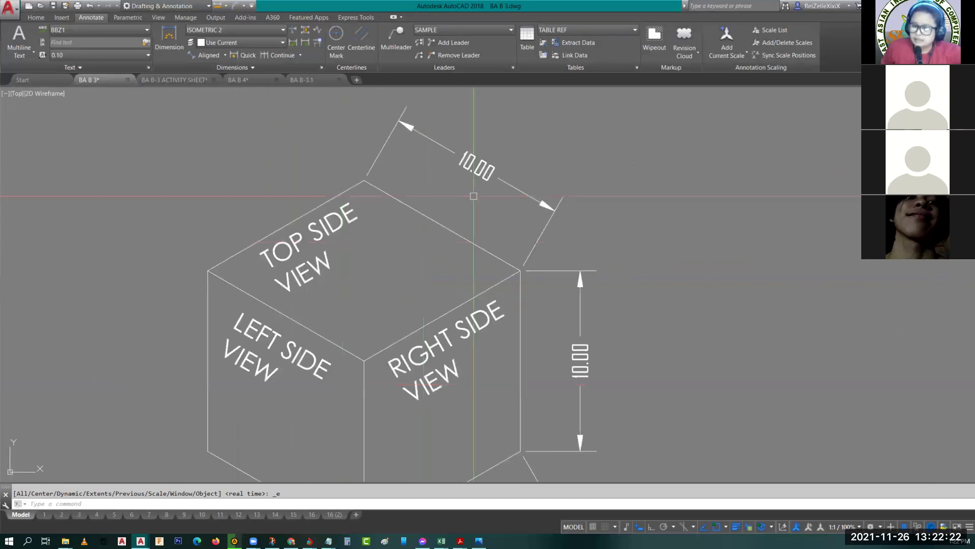
middle_drag(423, 242, 368, 275)
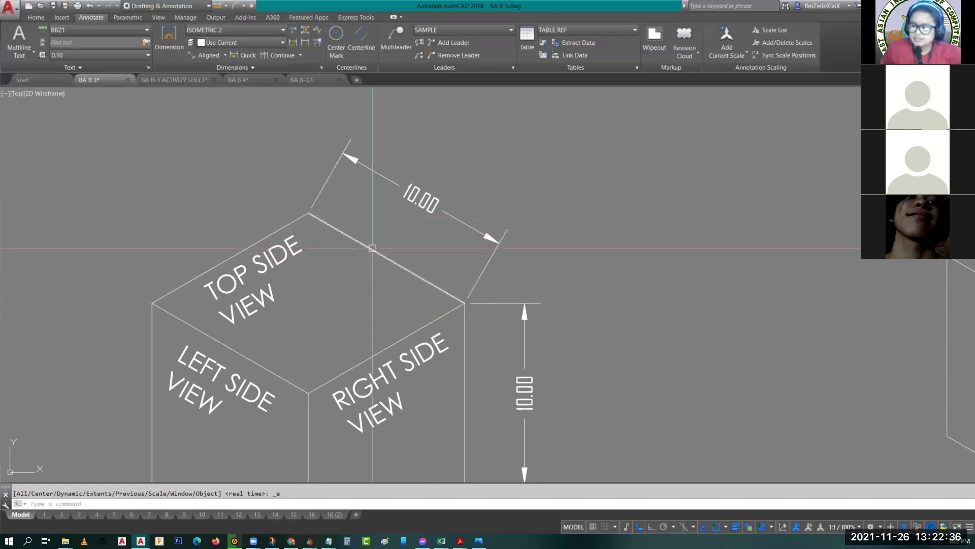
click(369, 248)
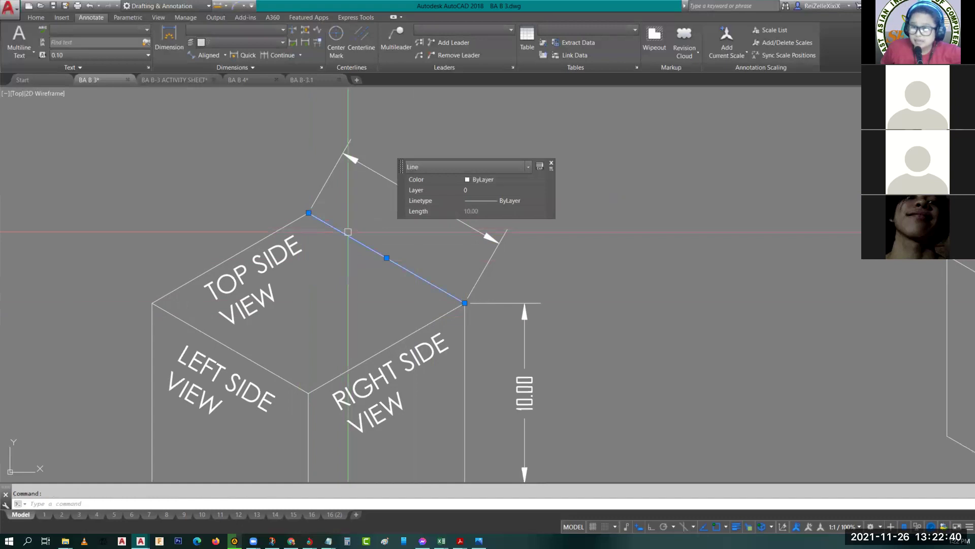
key(Escape)
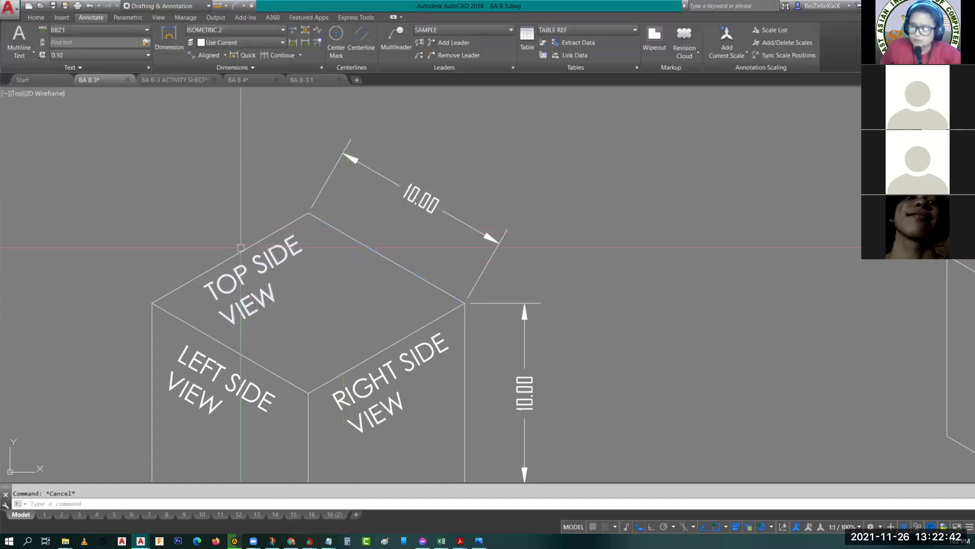
click(287, 226)
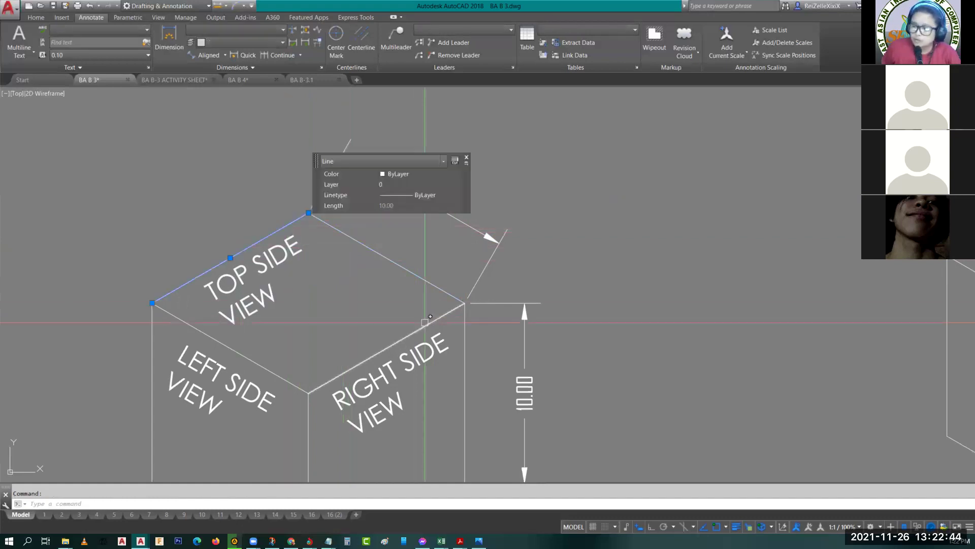
click(418, 330)
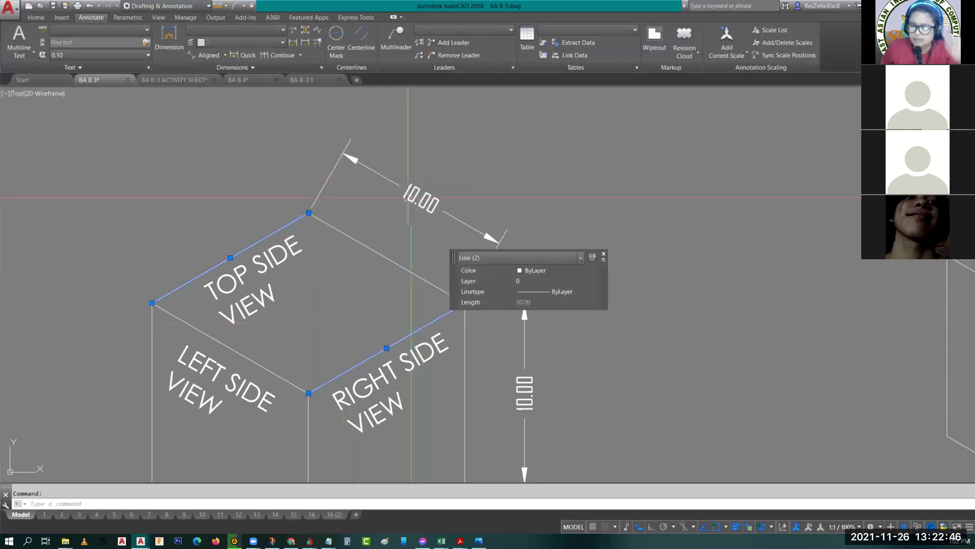
key(Escape)
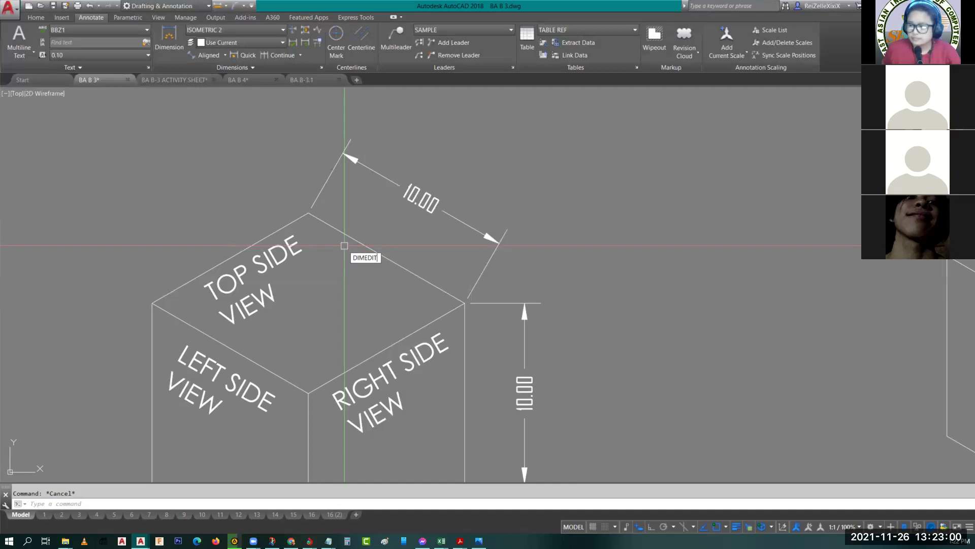
Step: Oblique the top 10.00 dimension along the line from the cube's left corner to its top corner
key(Return)
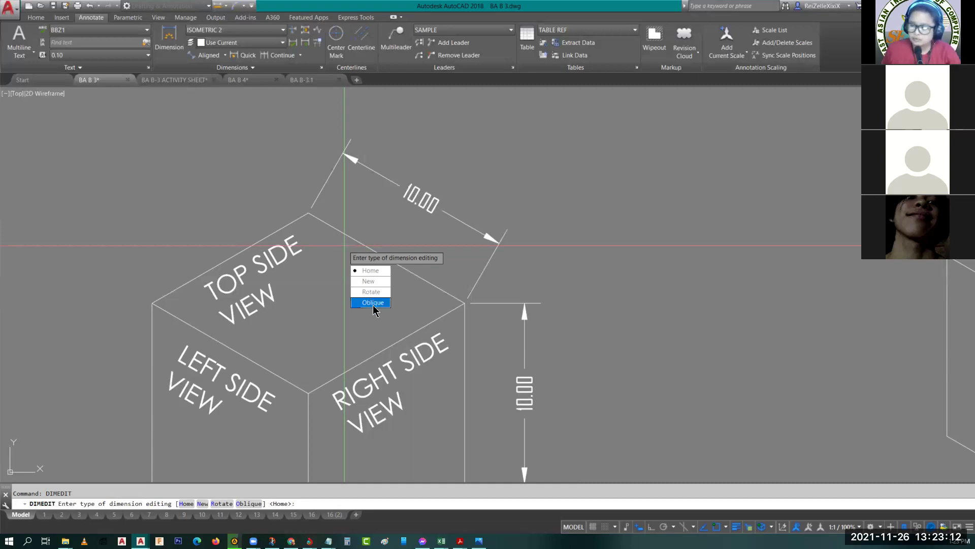
text(O)
key(Return)
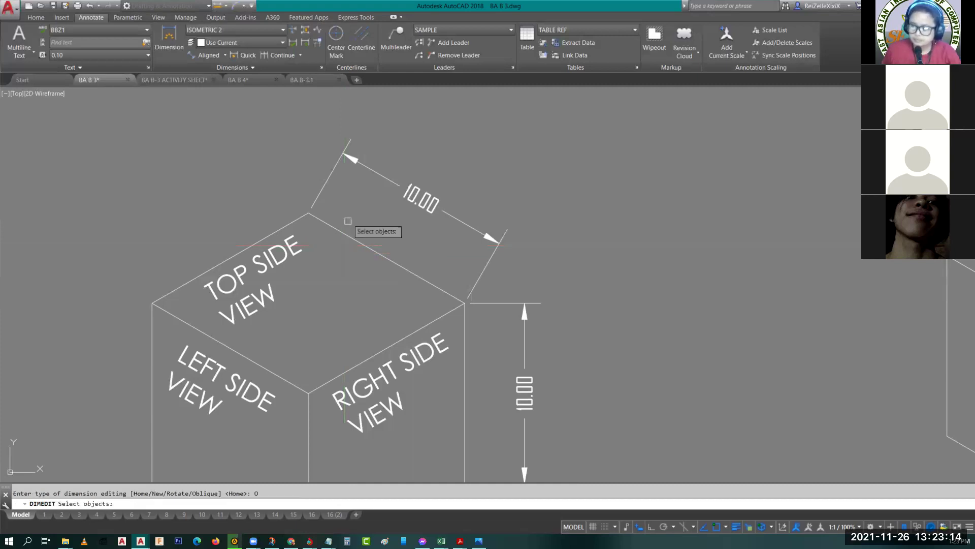
click(382, 177)
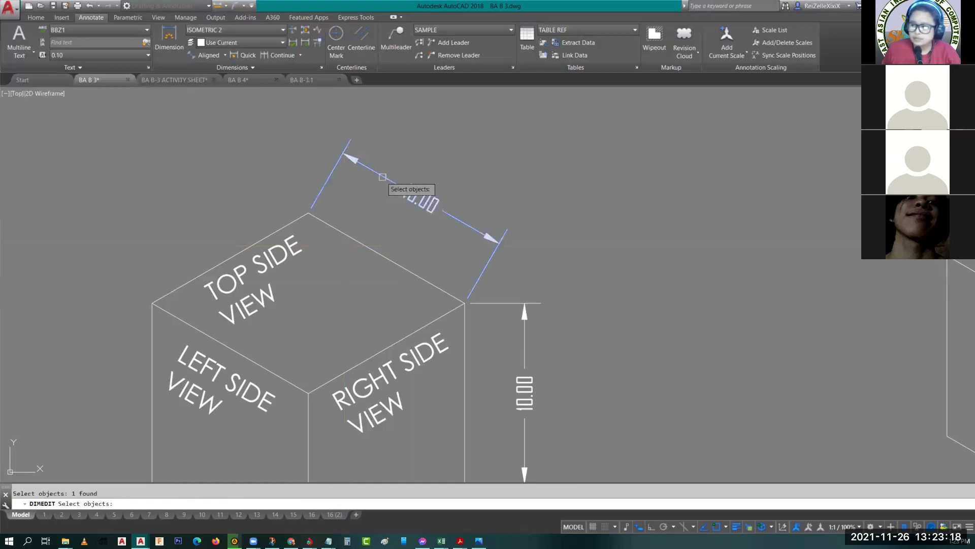
key(Return)
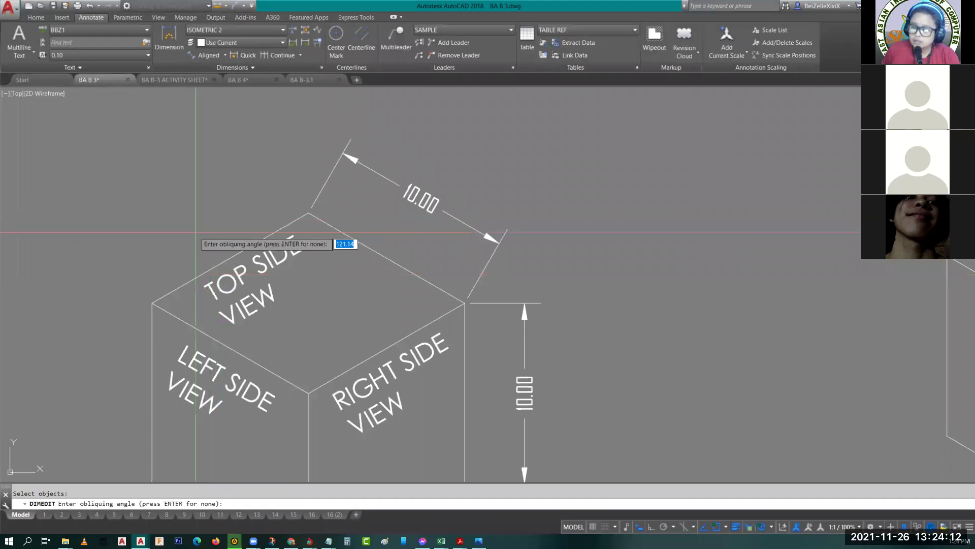
click(152, 303)
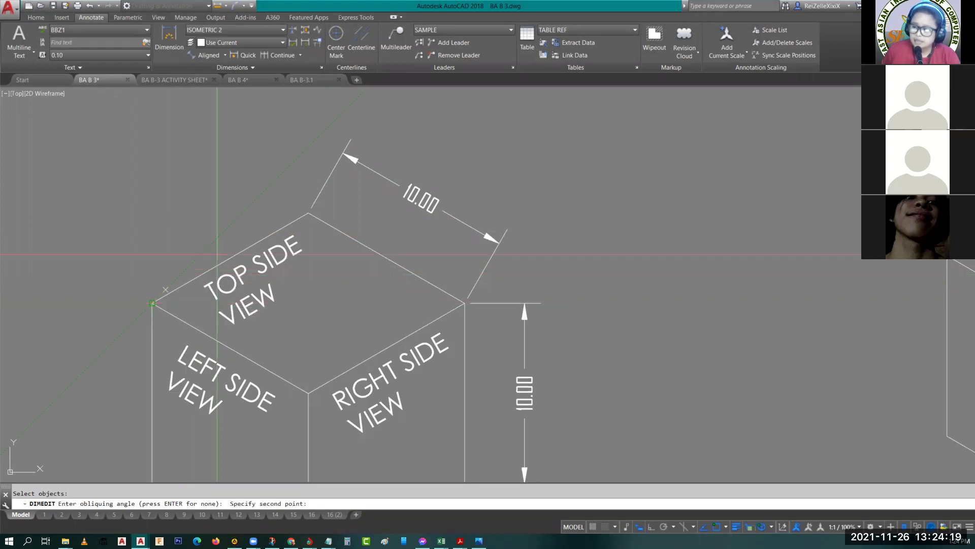
click(308, 212)
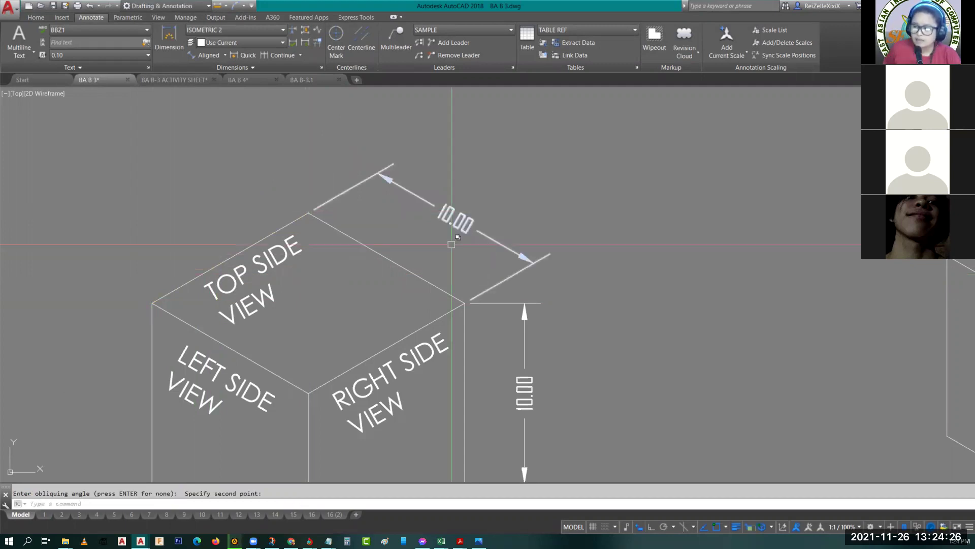
Step: Pan to the vertical 10.00 dimension and restart the dimension edit command
middle_drag(305, 210, 217, 177)
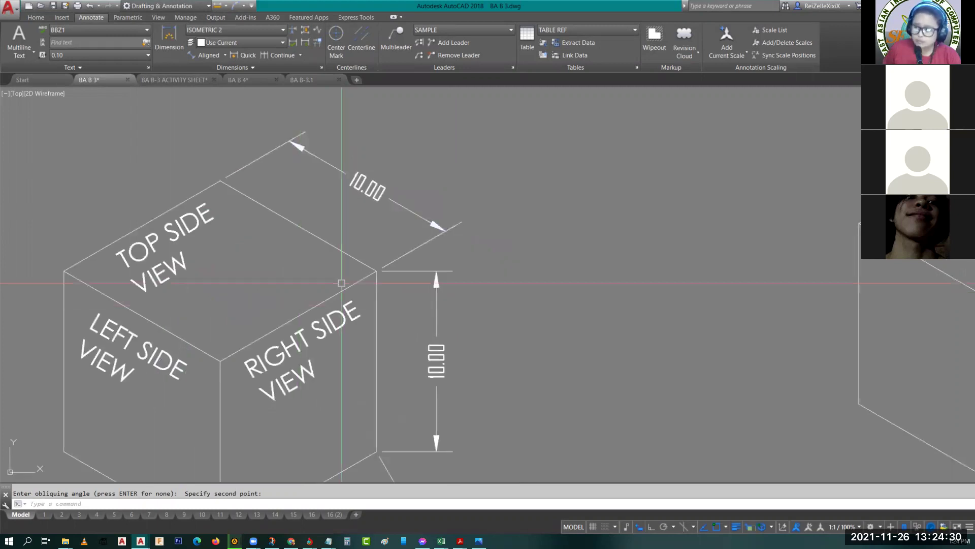
middle_drag(432, 279, 397, 226)
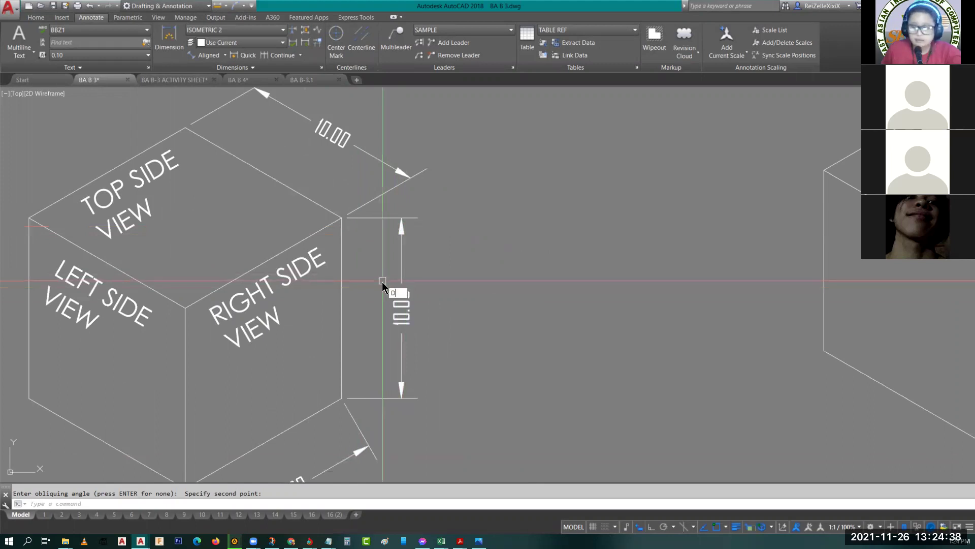
key(Escape)
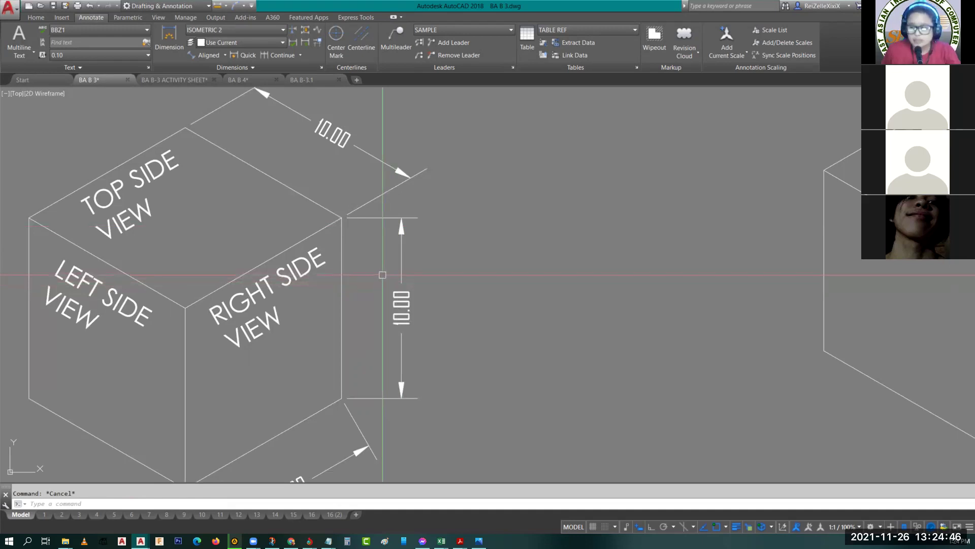
key(Return)
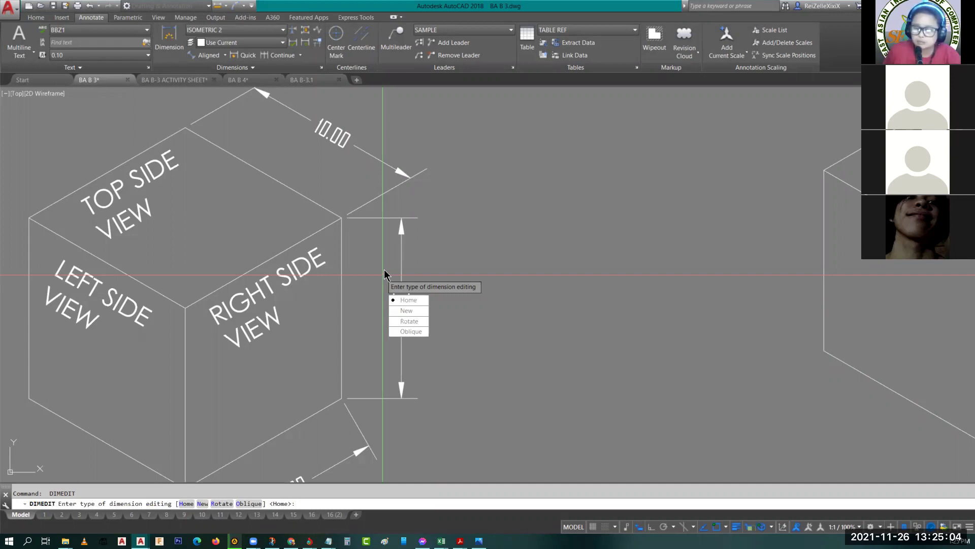
Step: Oblique the vertical 10.00 dimension's extension lines at 30°
click(406, 332)
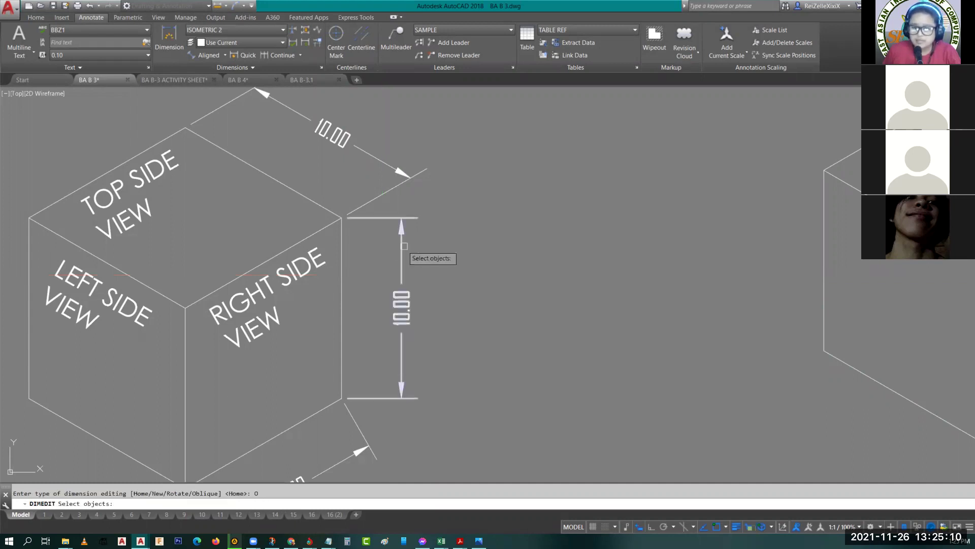
click(402, 246)
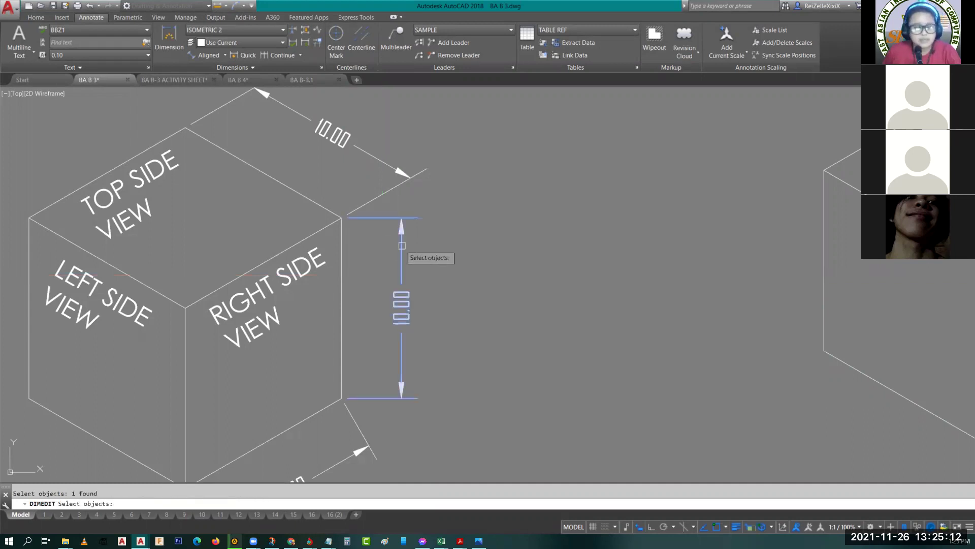
key(Return)
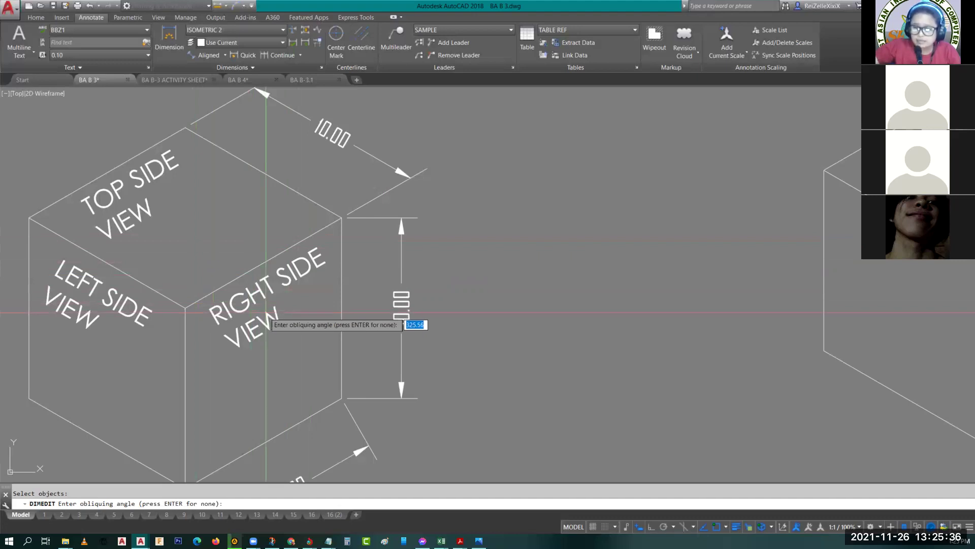
text(30)
key(Return)
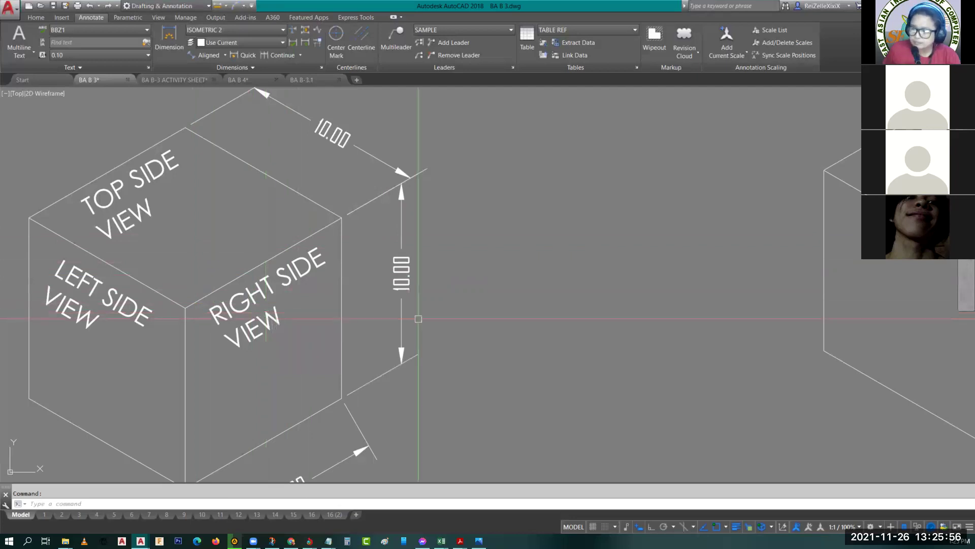
mouse_move(413, 310)
middle_down()
mouse_move(425, 237)
mouse_move(454, 319)
middle_up()
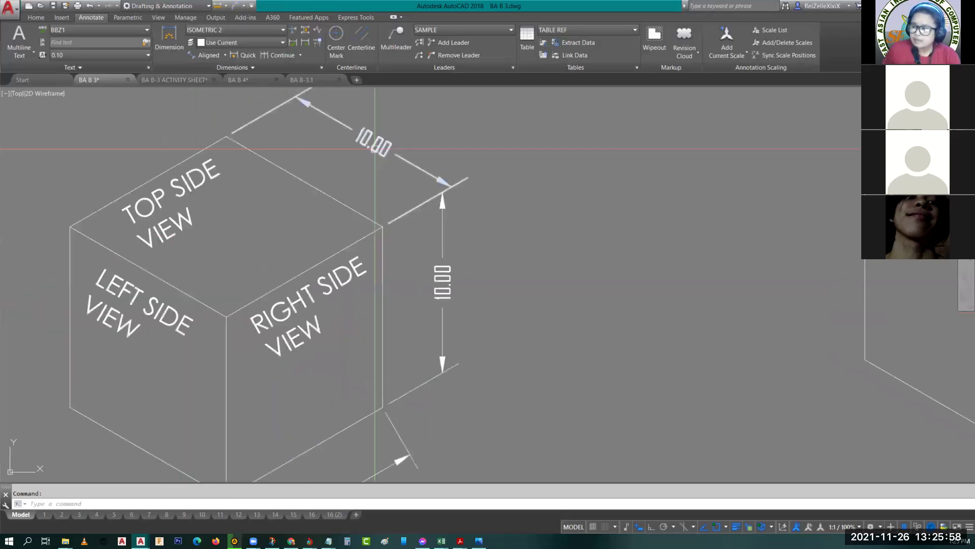
middle_drag(386, 447, 411, 325)
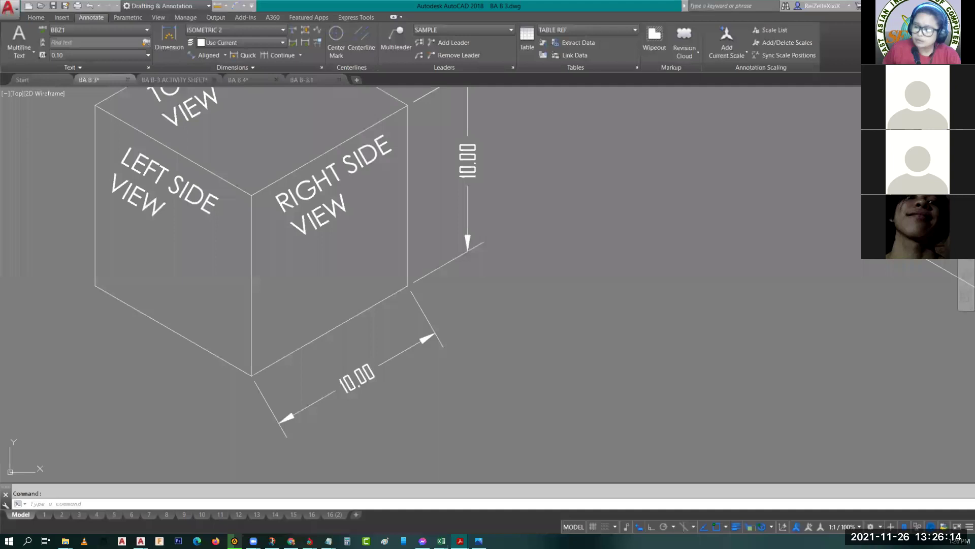
Step: Oblique the bottom 10.00 dimension with DIMEDIT, using two picked points to set the angle
text(dimedit)
key(Return)
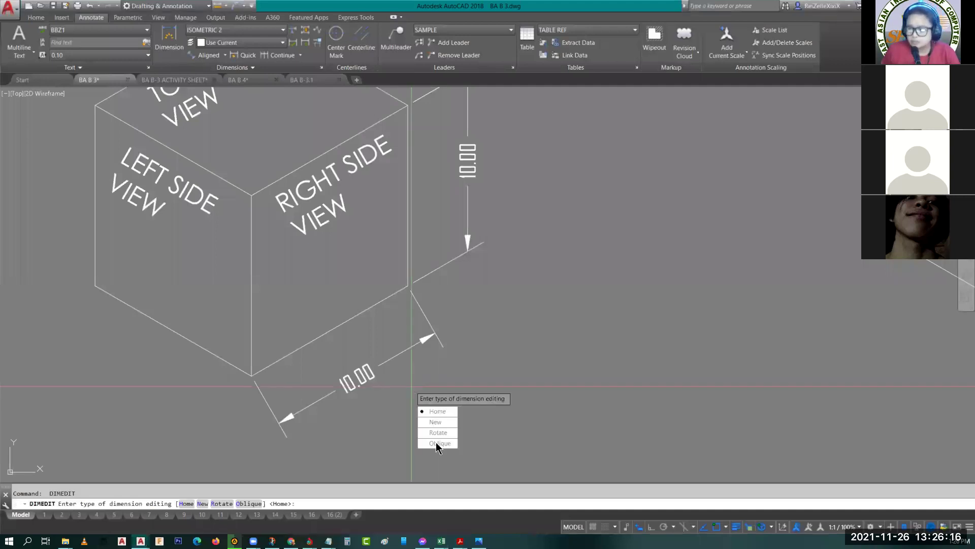
click(438, 443)
click(395, 354)
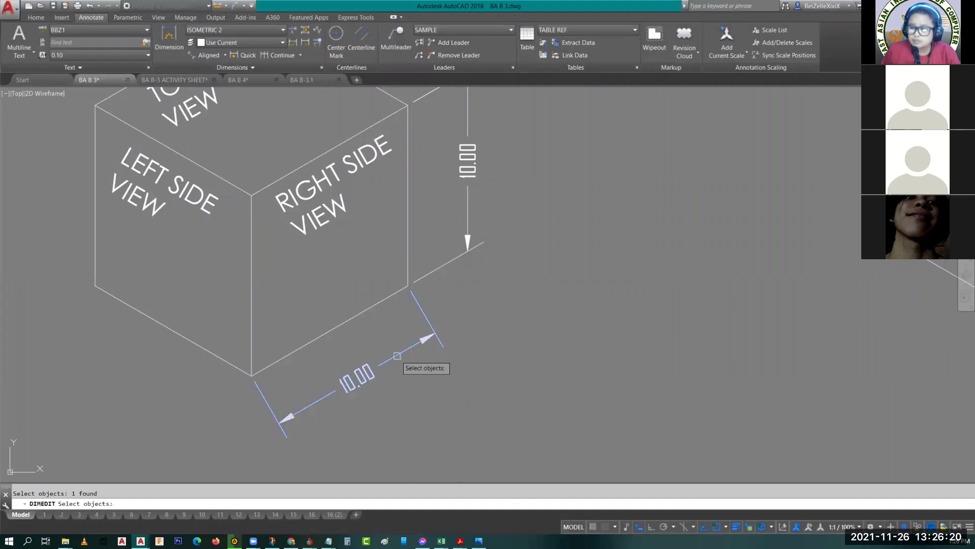
key(Return)
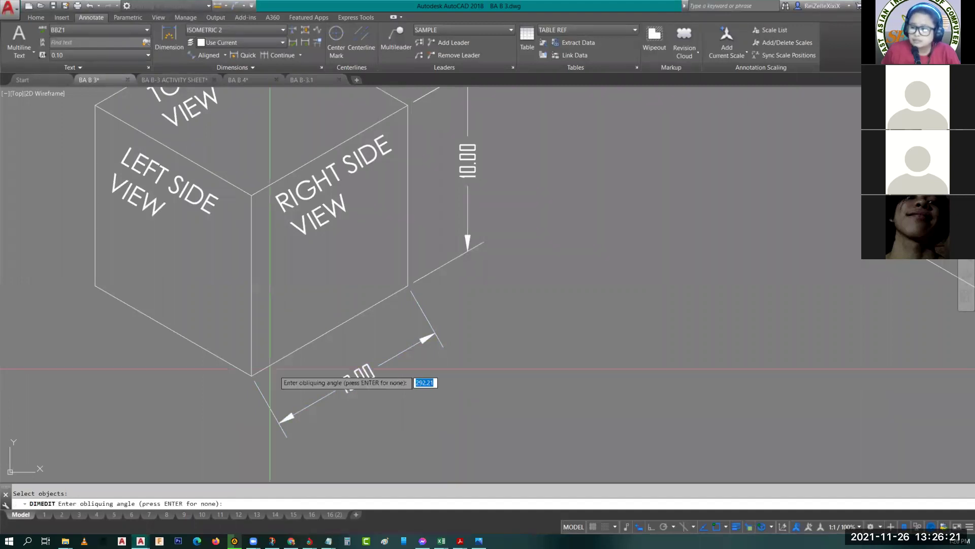
click(95, 285)
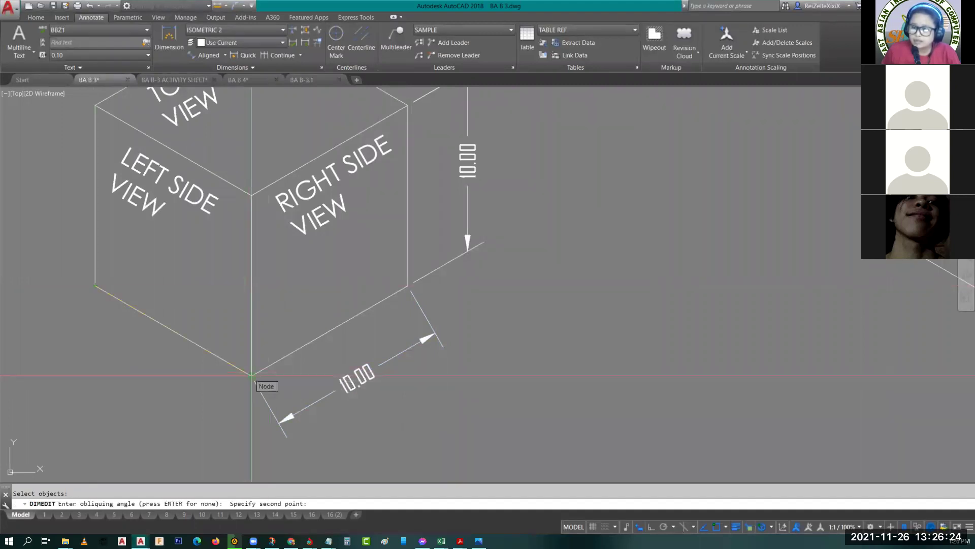
click(251, 376)
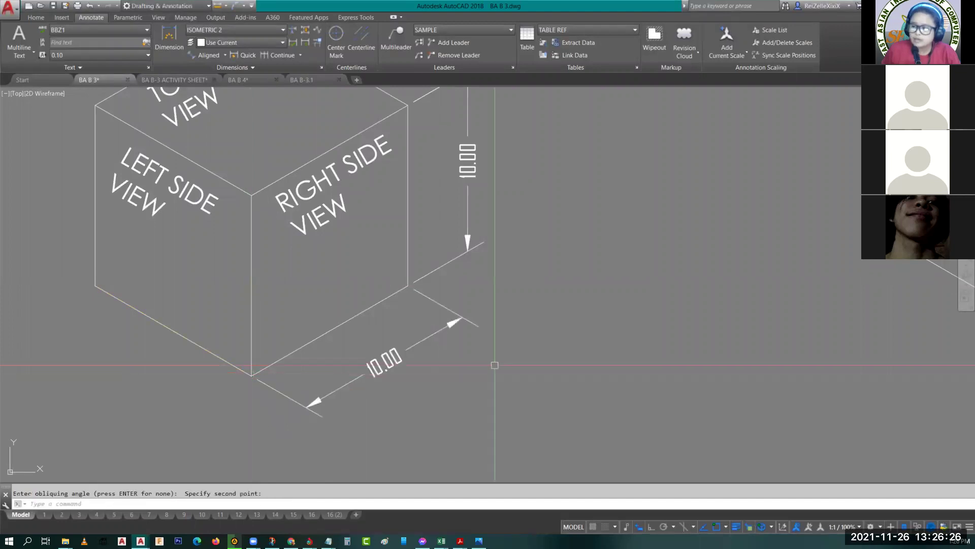
Step: Zoom and pan around the cube to check the top face and top 10.00 dimension
scroll(524, 368, down, 2)
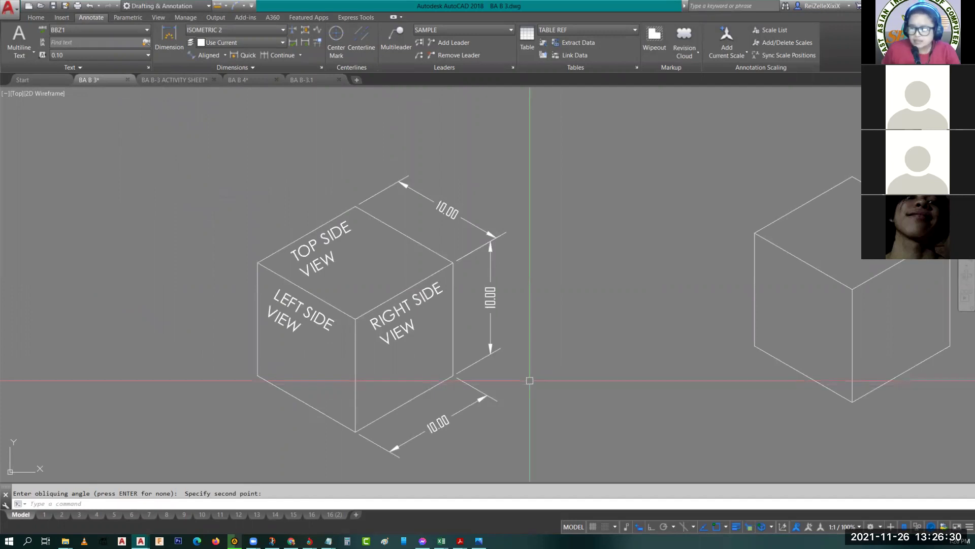
middle_drag(530, 380, 517, 337)
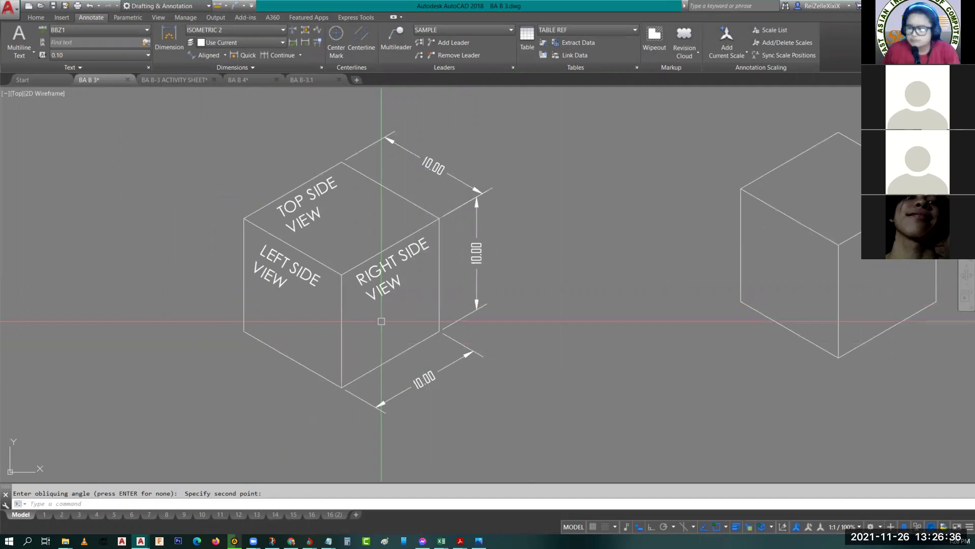
middle_drag(471, 360, 466, 340)
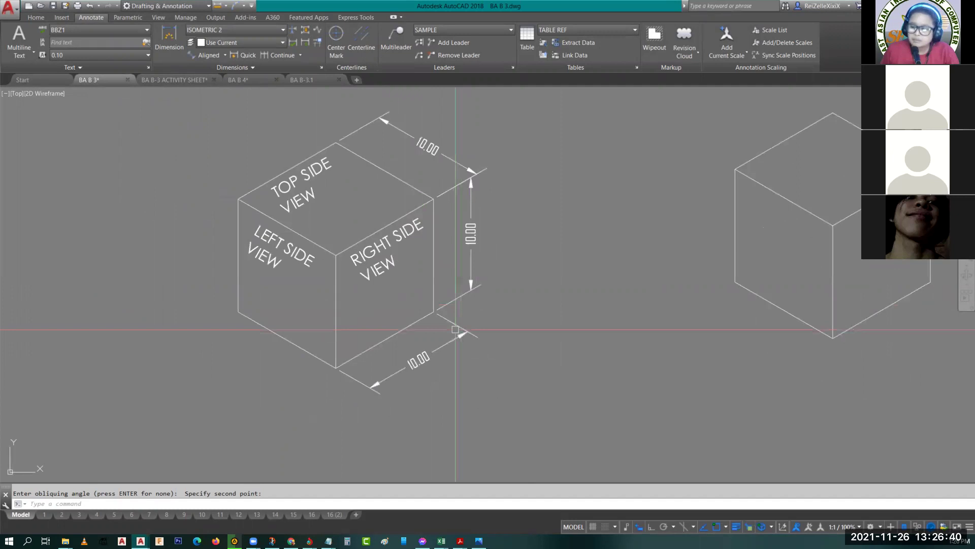
scroll(427, 367, up, 4)
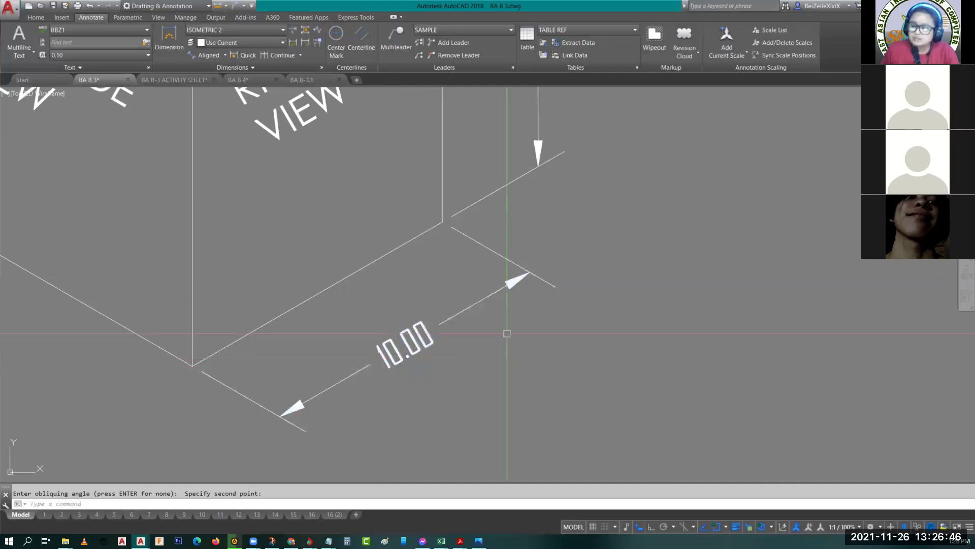
scroll(511, 328, down, 2)
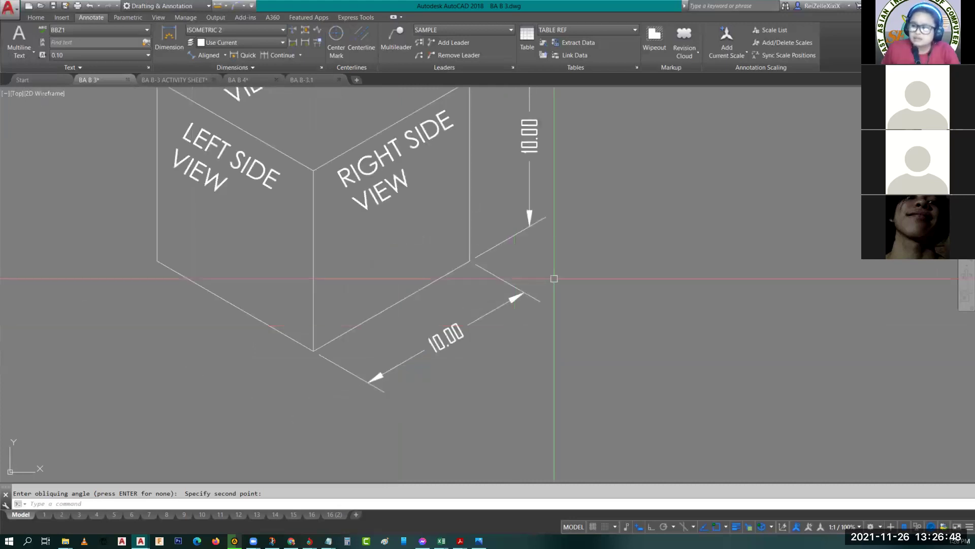
middle_drag(554, 279, 547, 413)
middle_drag(419, 197, 430, 283)
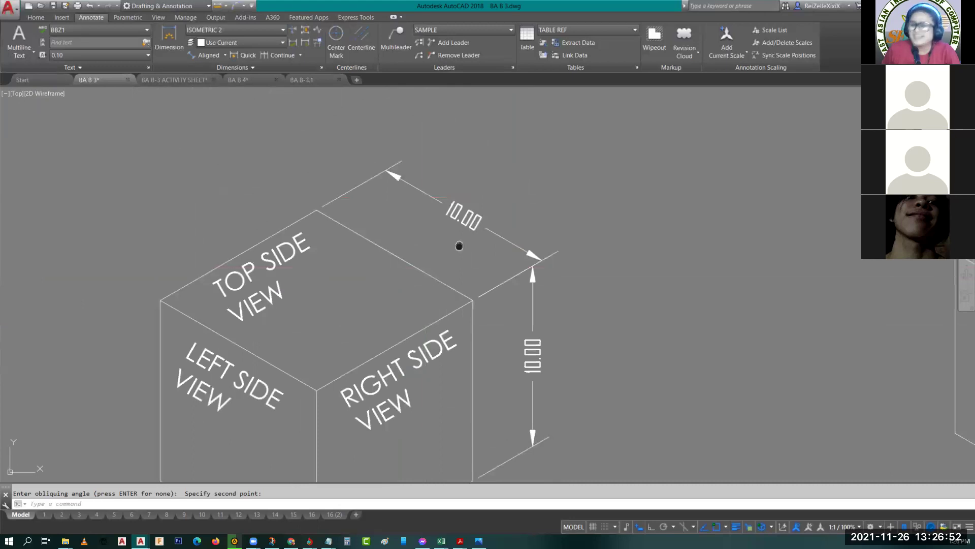
scroll(575, 244, up, 2)
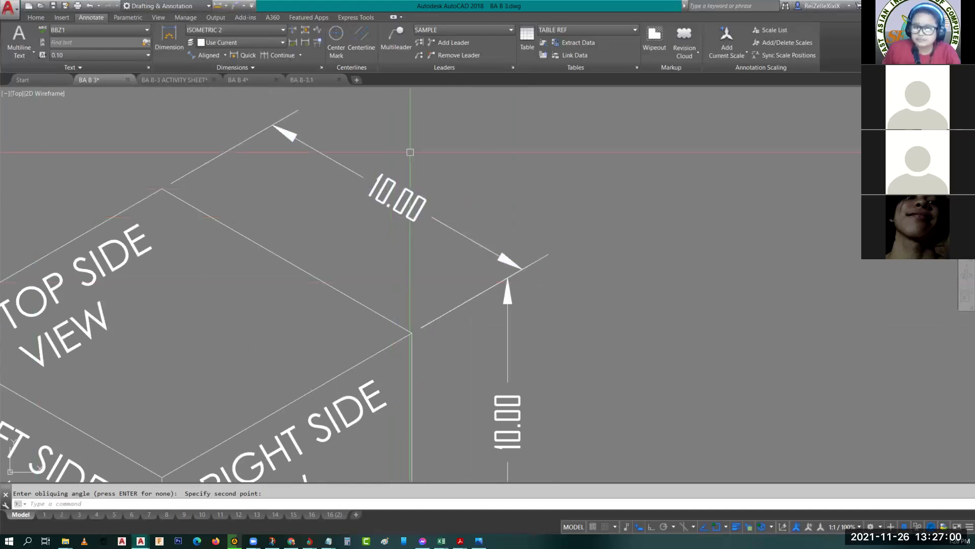
scroll(411, 152, up, 2)
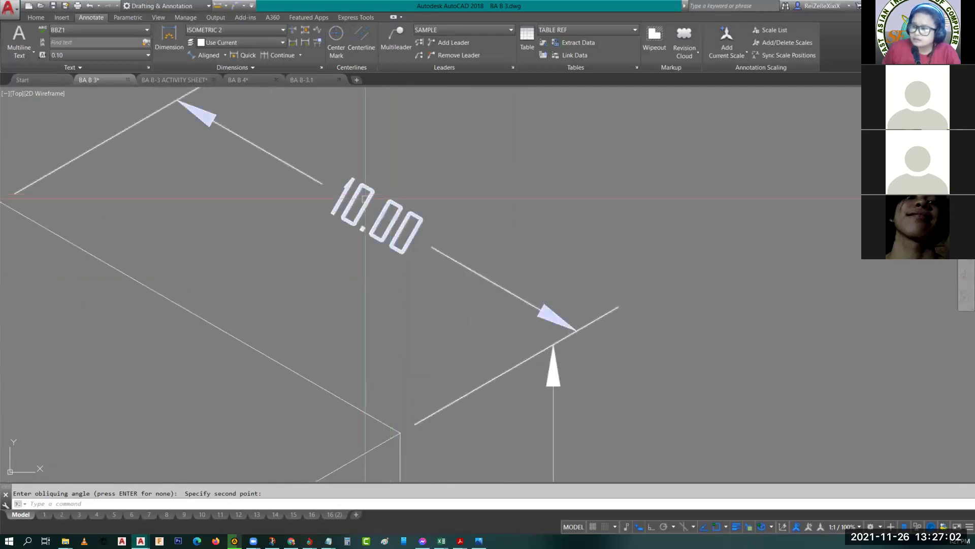
double_click(370, 202)
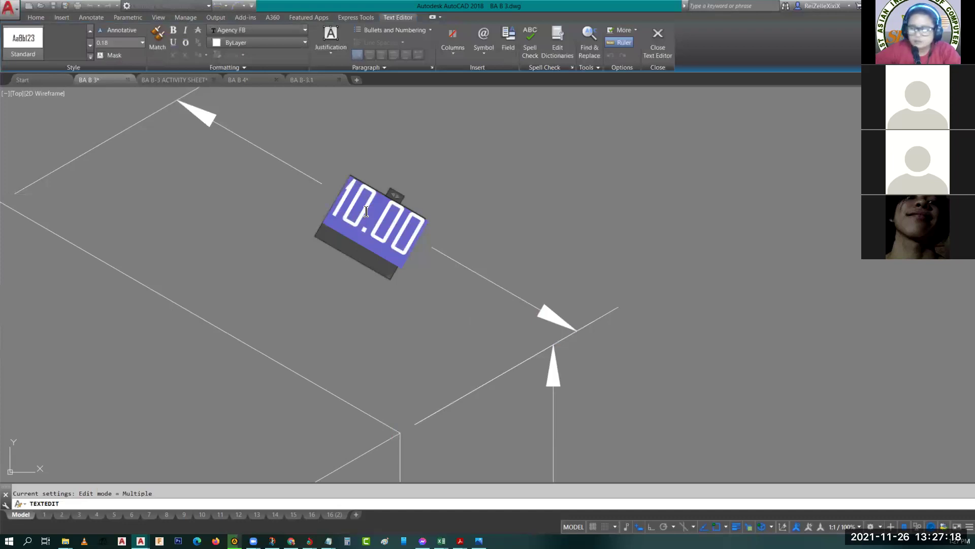
key(Escape)
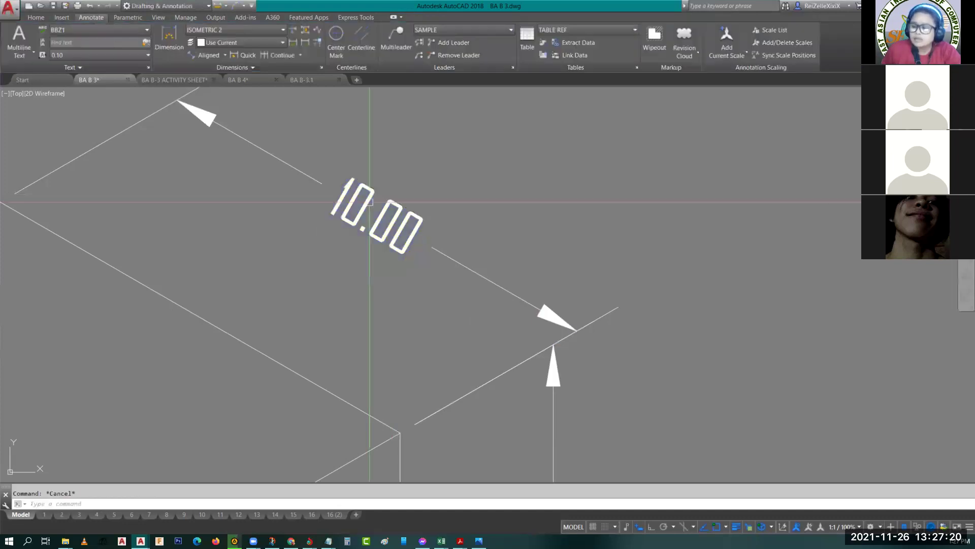
middle_drag(369, 202, 475, 258)
click(212, 323)
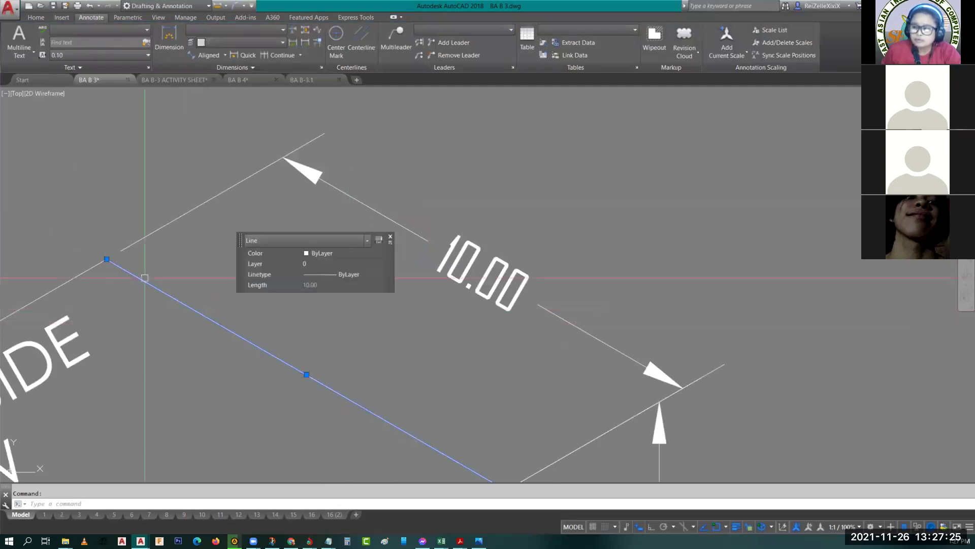
click(472, 261)
double_click(472, 263)
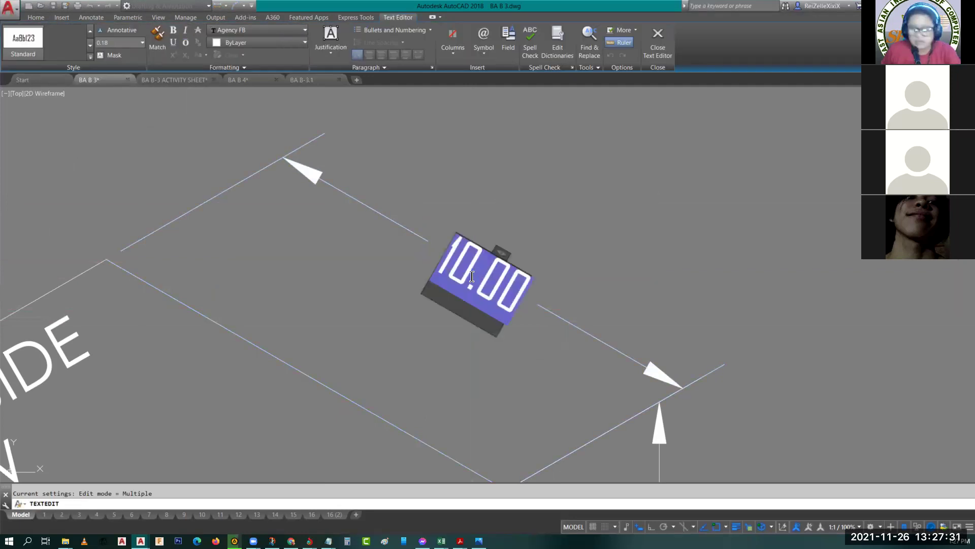
text(A)
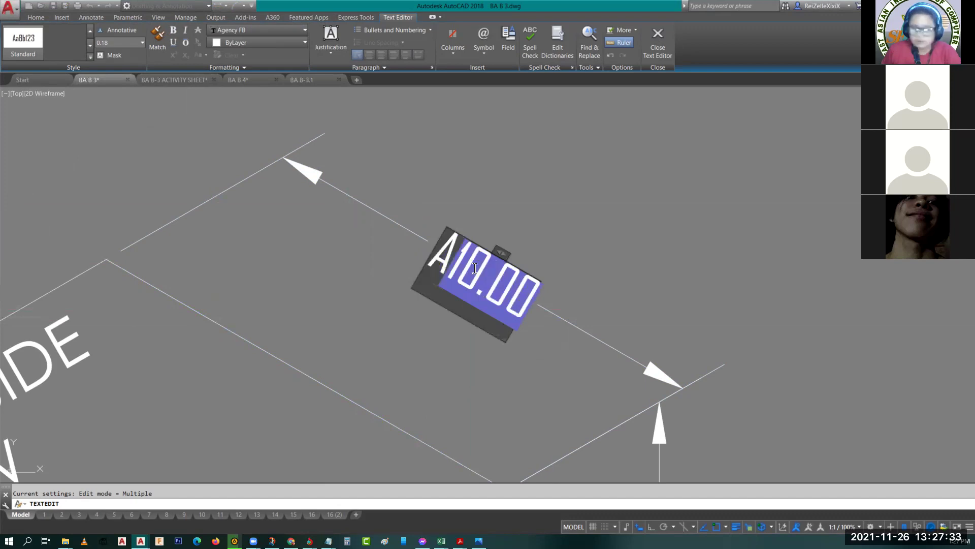
key(Delete)
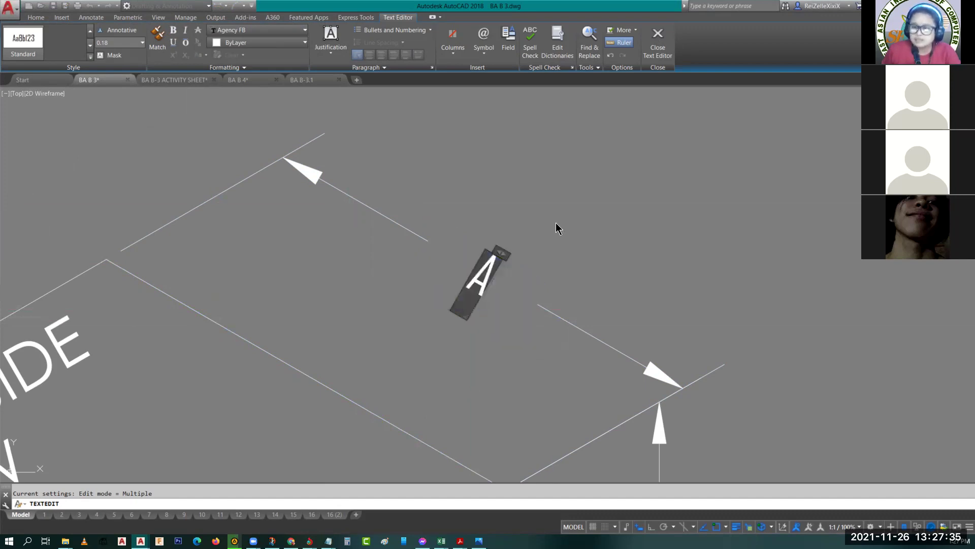
click(504, 266)
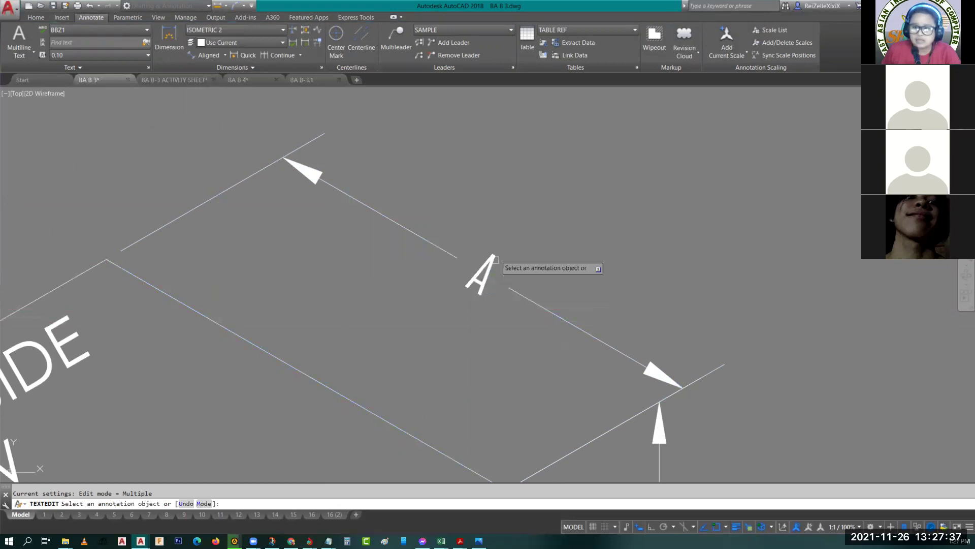
key(Escape)
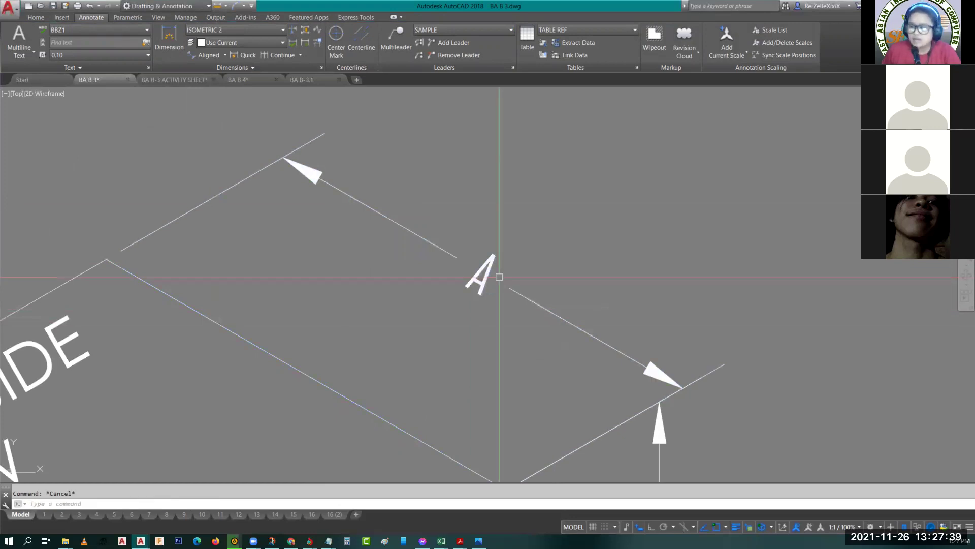
key(ctrl+z)
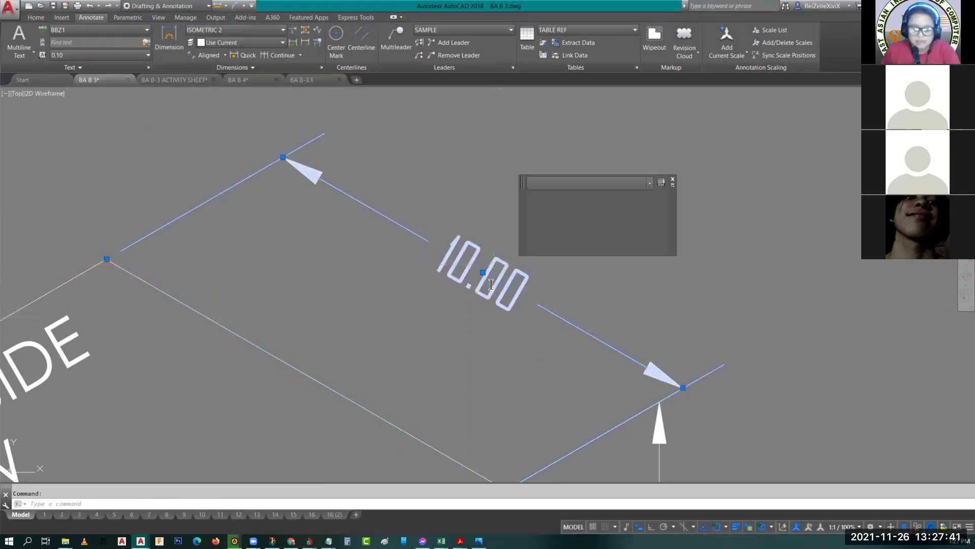
Step: Reopen the top 10.00 dimension's text and reveal its Oblique Angle setting, currently 0.00
double_click(492, 286)
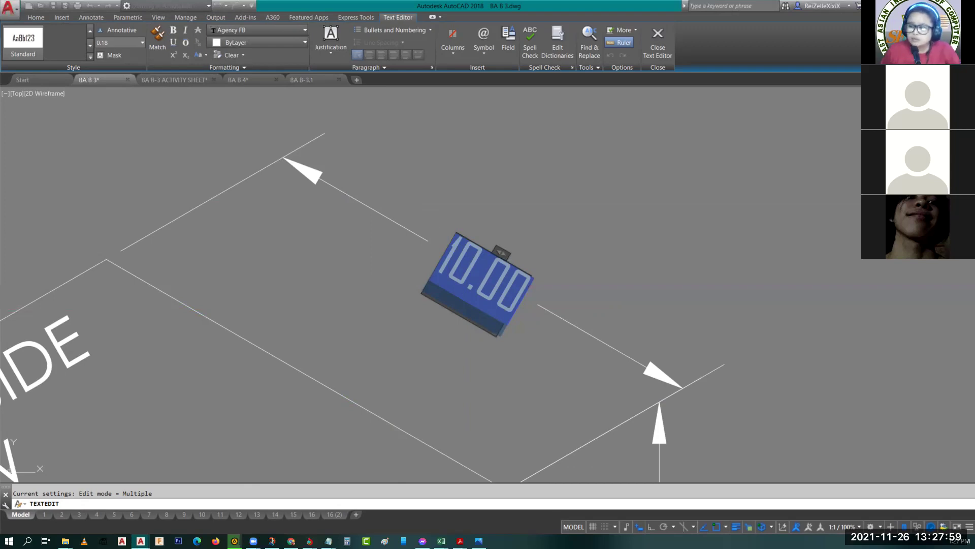
click(563, 181)
key(Escape)
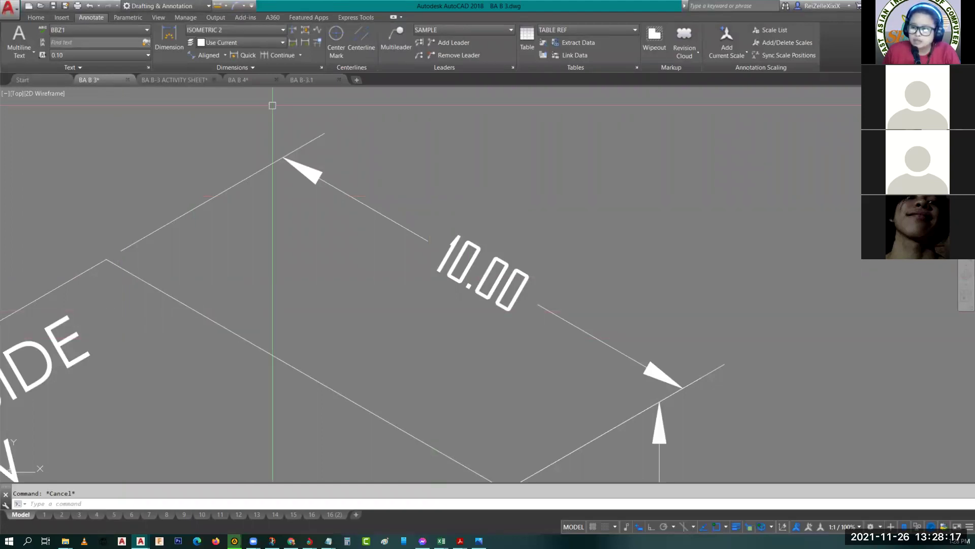
click(247, 339)
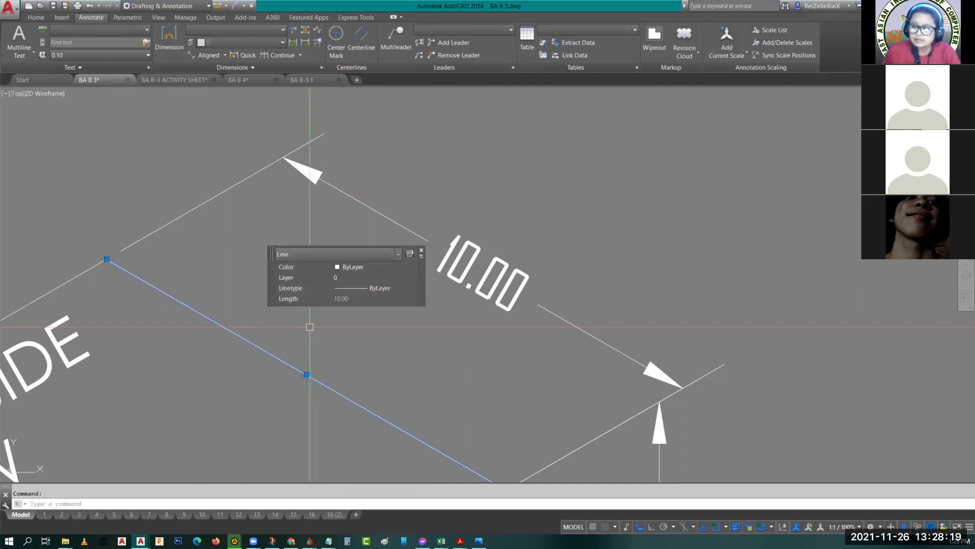
key(Escape)
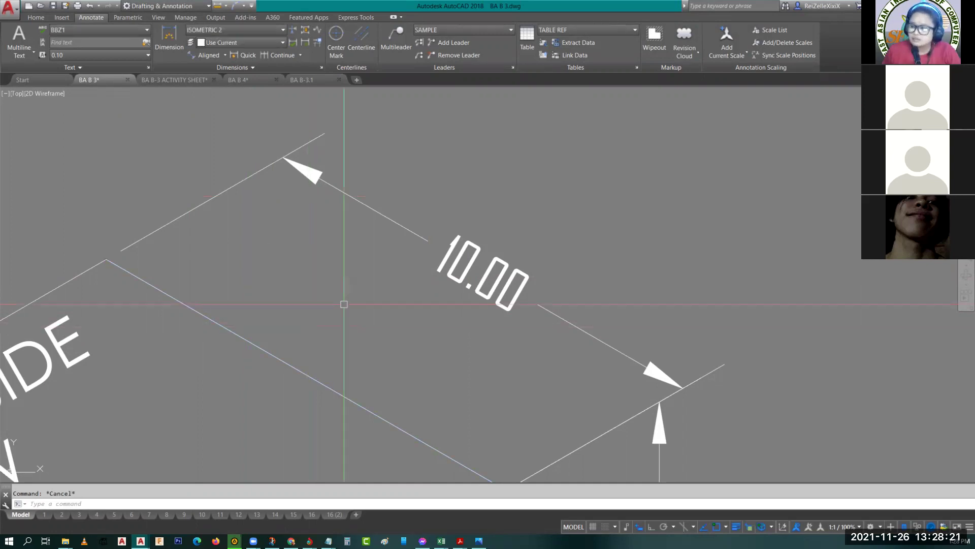
click(460, 259)
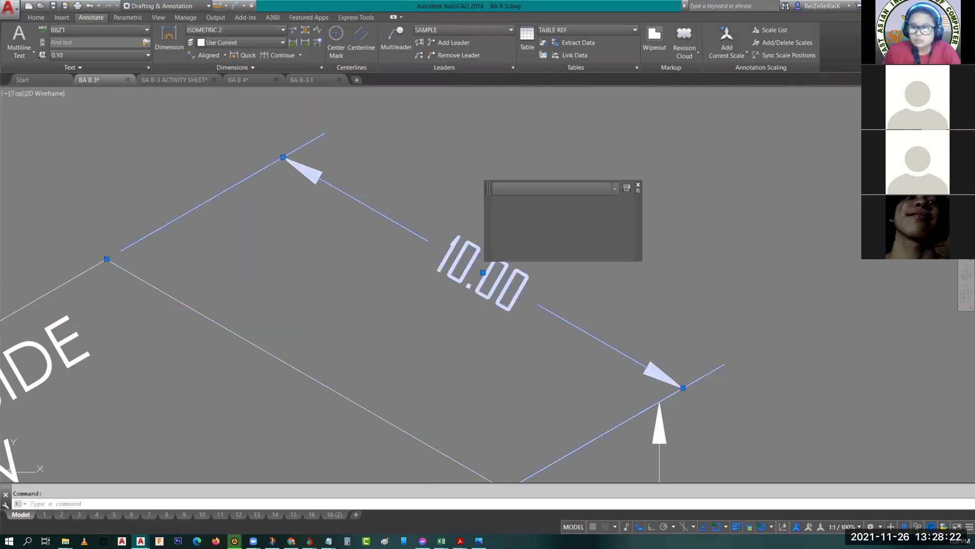
double_click(460, 259)
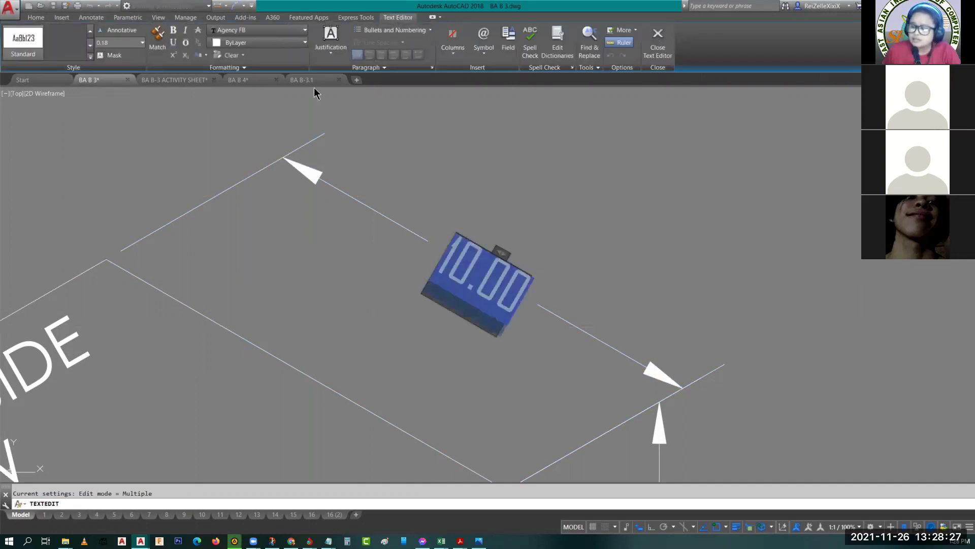
click(243, 70)
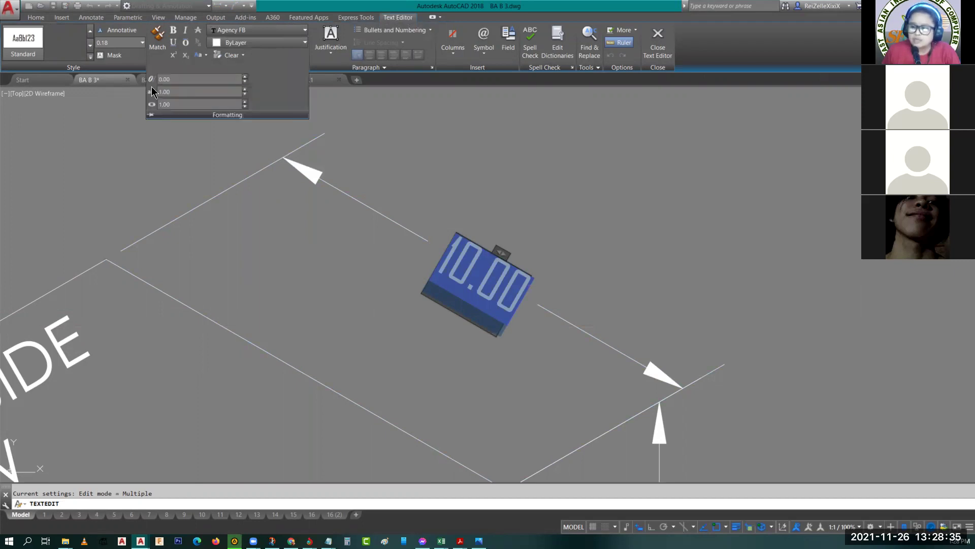
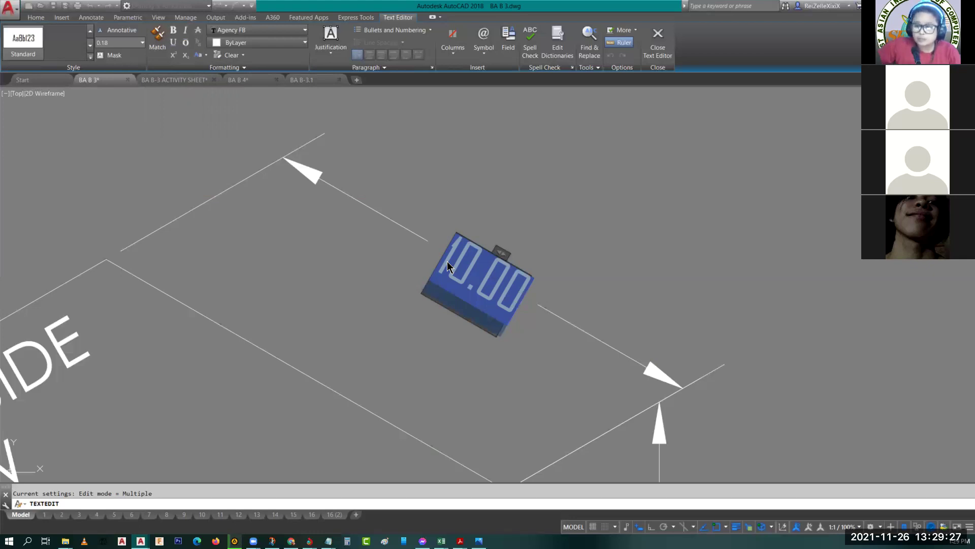
Step: Give the top 10.00 dimension text a 30° oblique angle
click(210, 65)
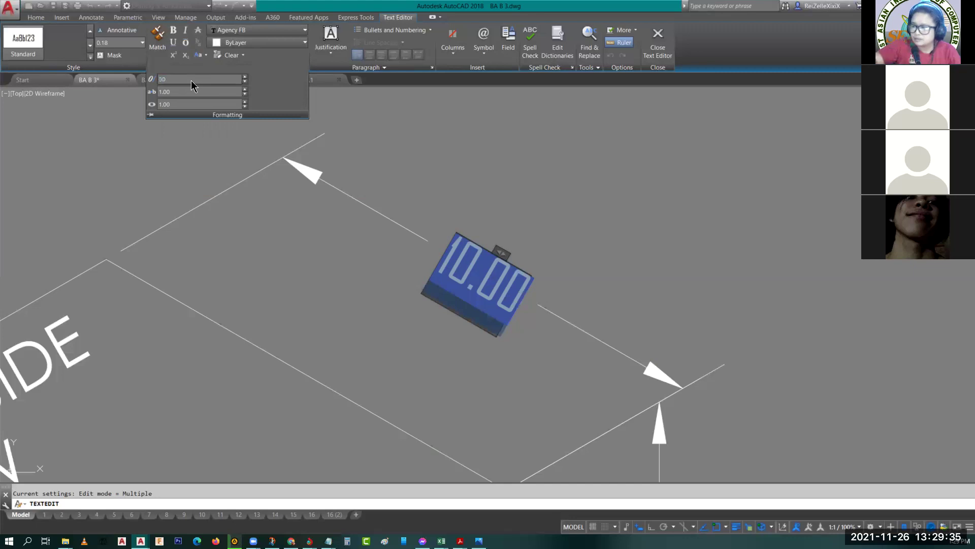
text(30)
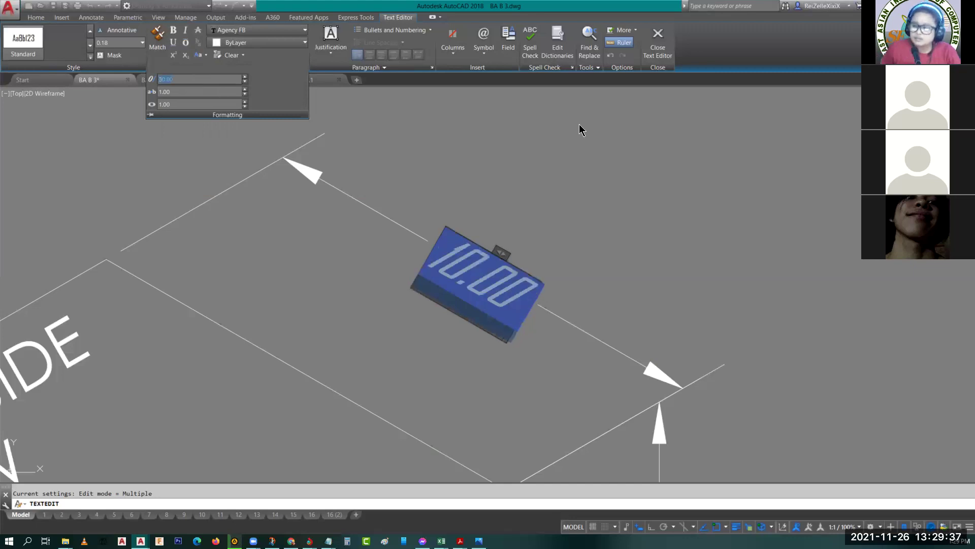
click(610, 205)
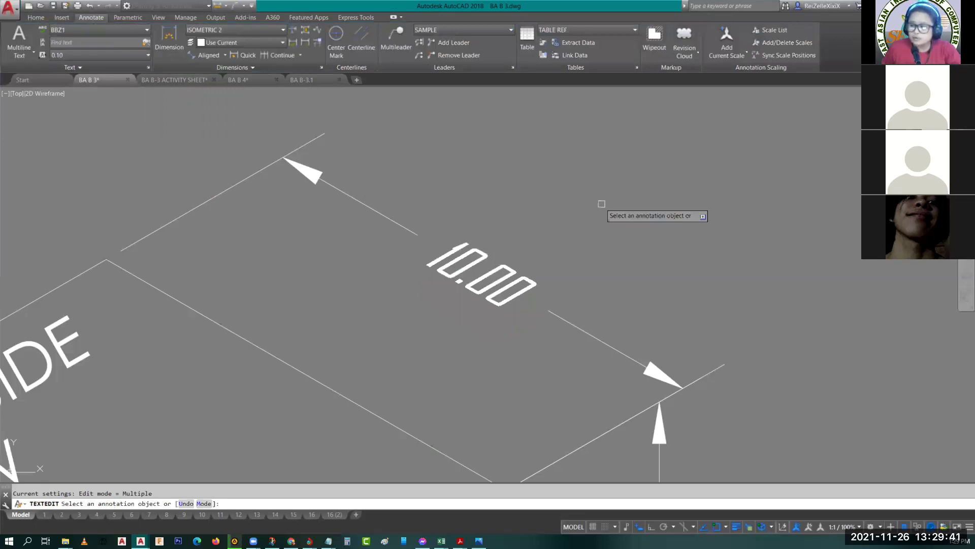
key(Escape)
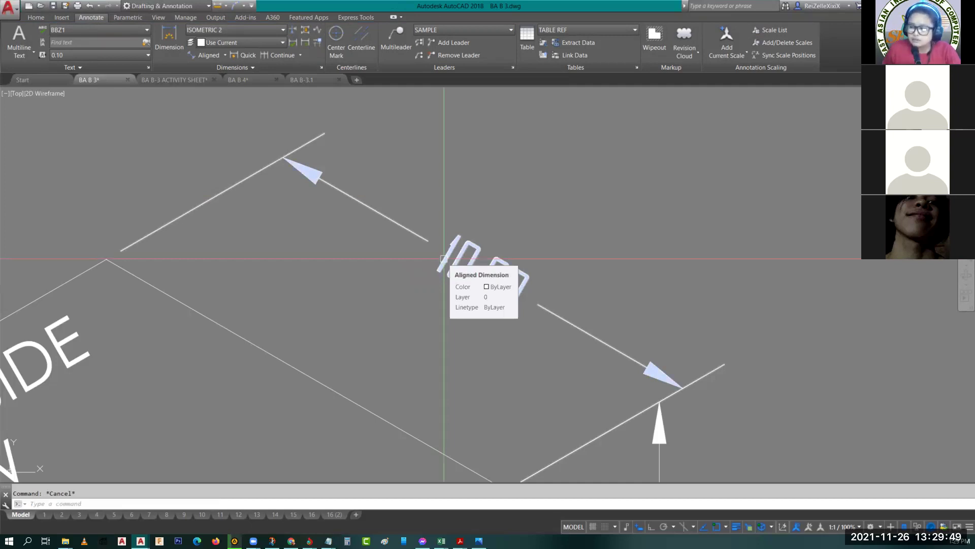
Step: Reapply the 30° oblique angle to the top 10.00 text, then pan to show the whole cube
double_click(457, 274)
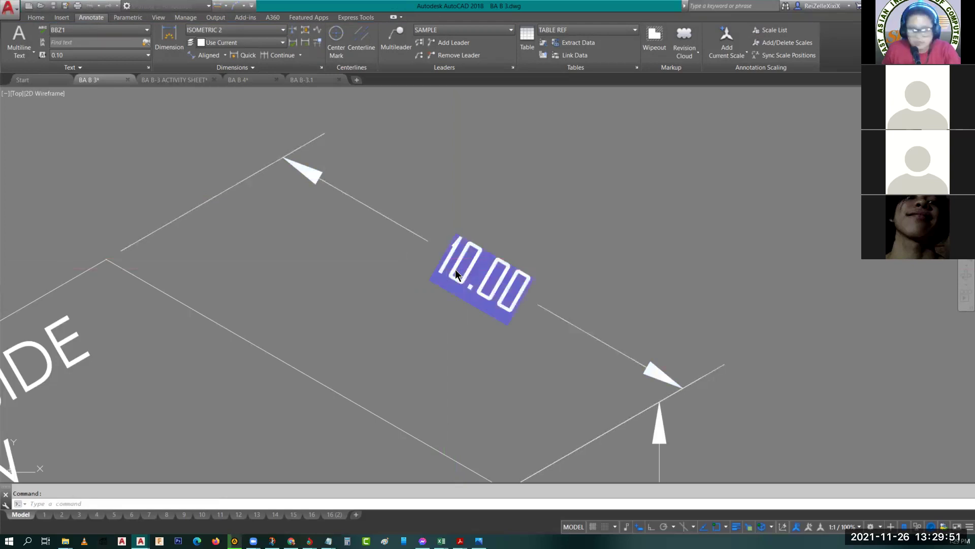
click(237, 68)
click(178, 80)
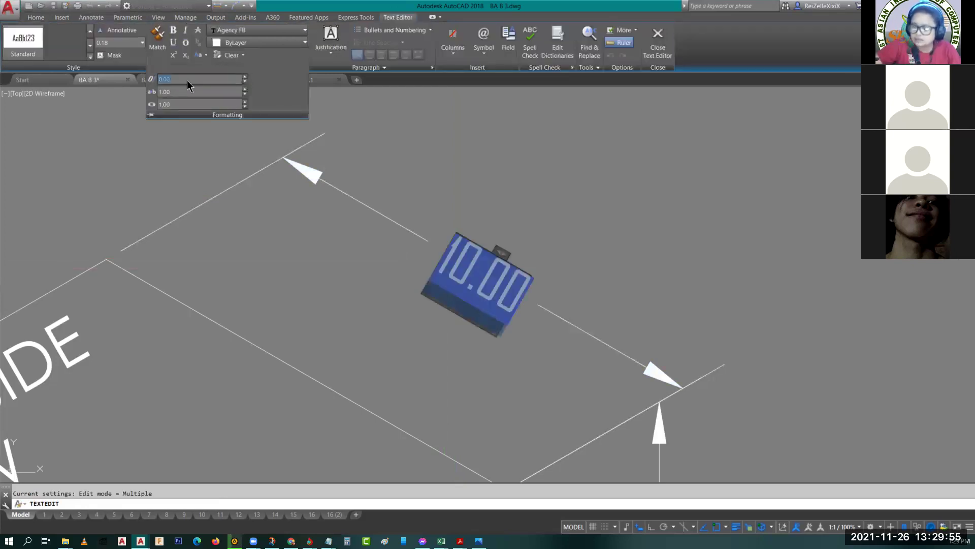
text(30)
key(Return)
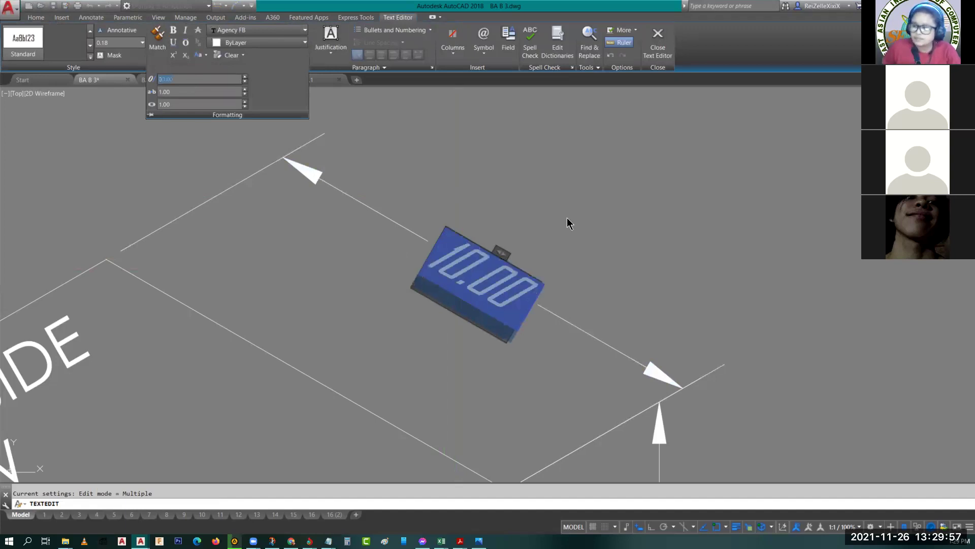
click(578, 227)
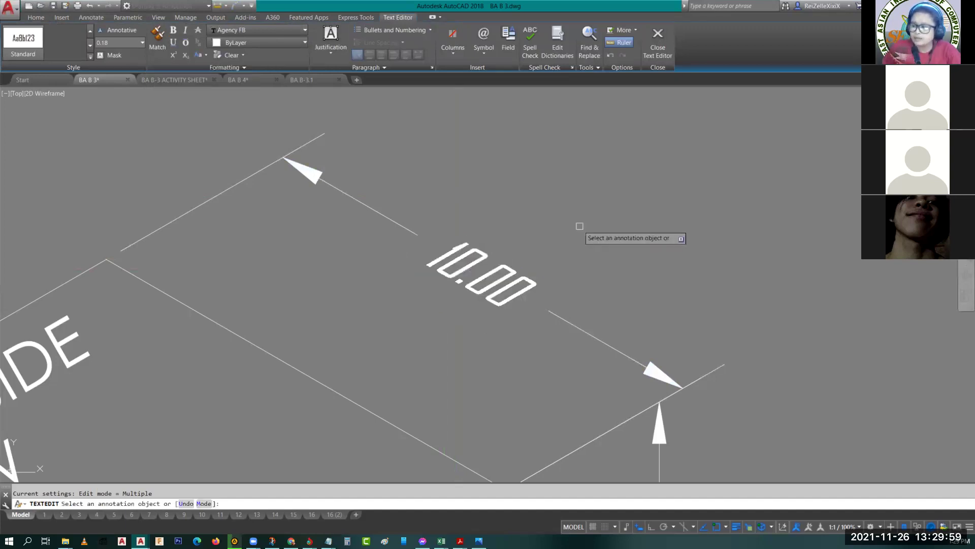
scroll(580, 227, down, 7)
key(Escape)
middle_drag(623, 233, 429, 296)
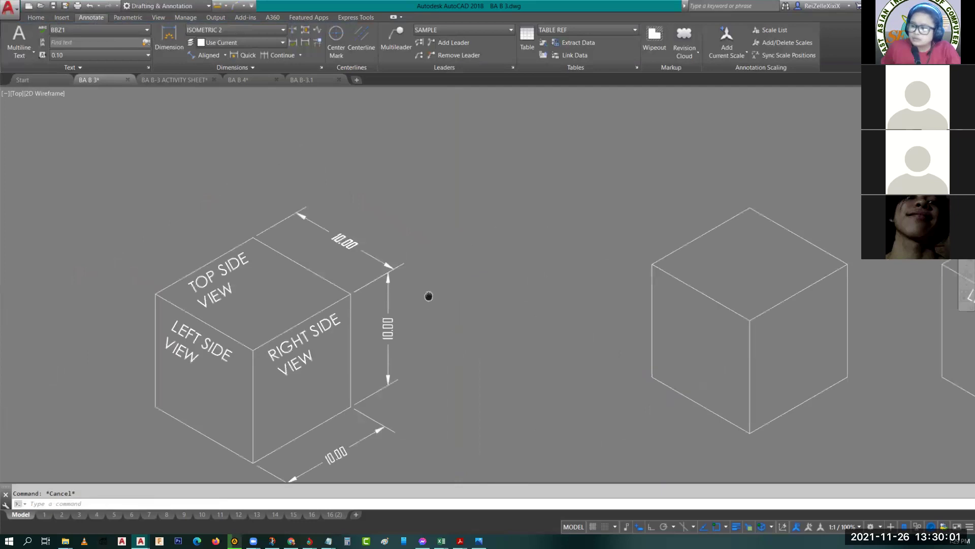
scroll(397, 325, up, 4)
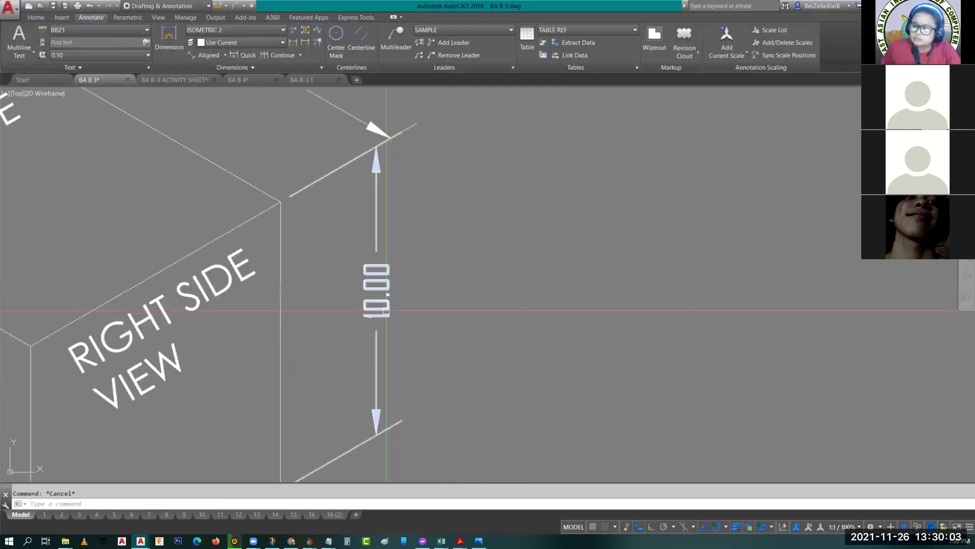
Step: Slant the vertical 10.00 dimension text with a 30° oblique angle
middle_drag(387, 310, 504, 285)
click(495, 282)
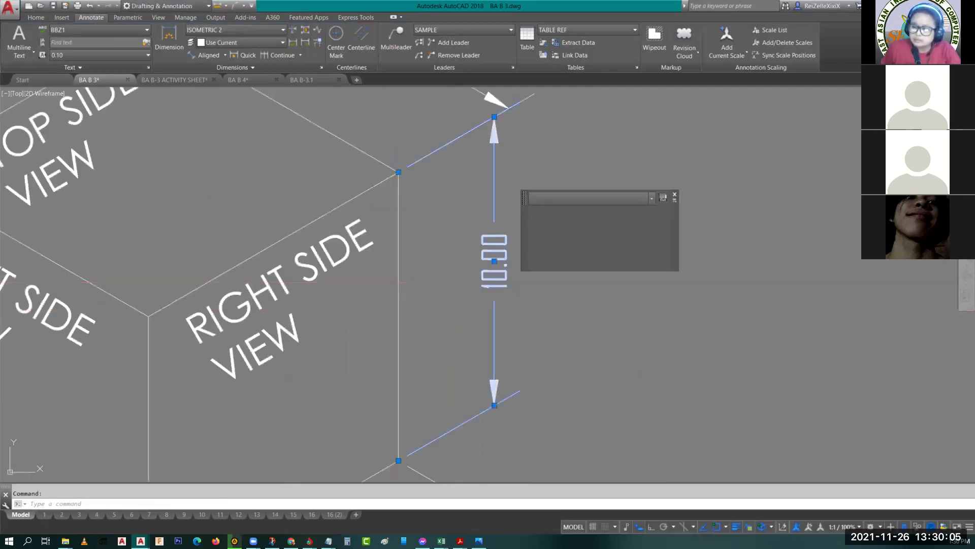
double_click(511, 292)
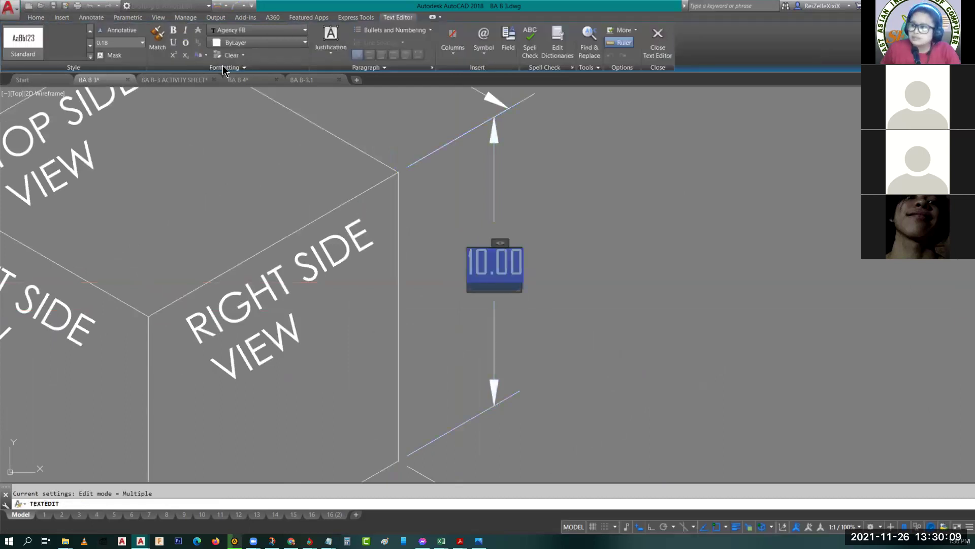
click(200, 67)
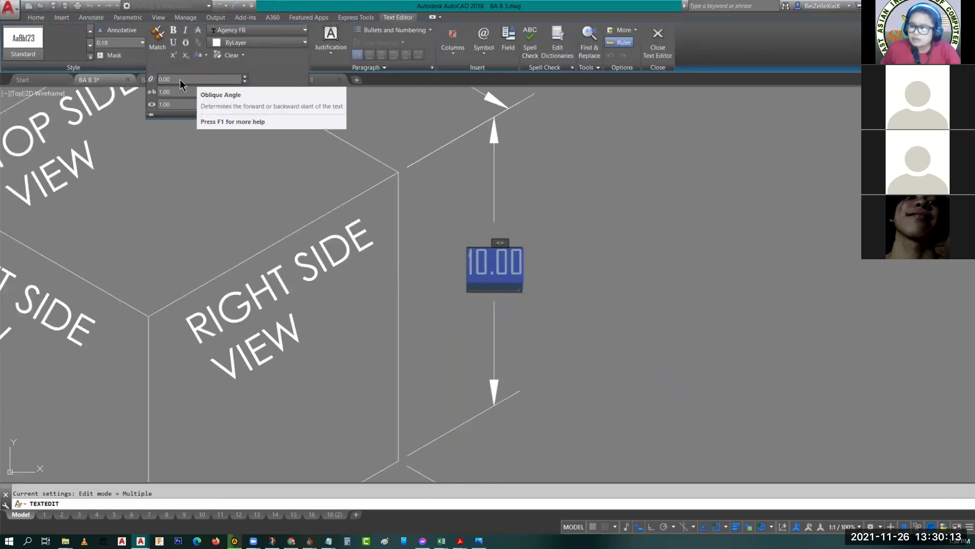
click(180, 80)
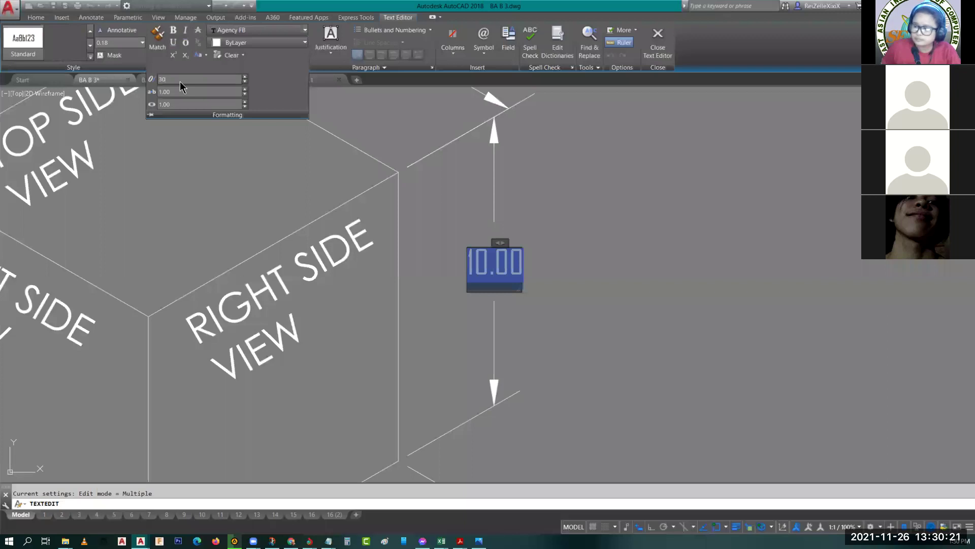
key(Return)
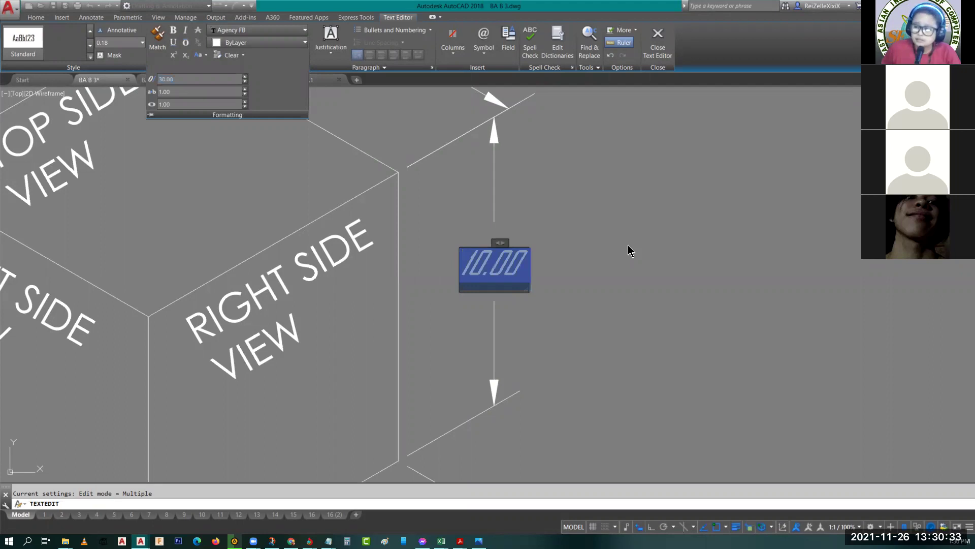
click(628, 245)
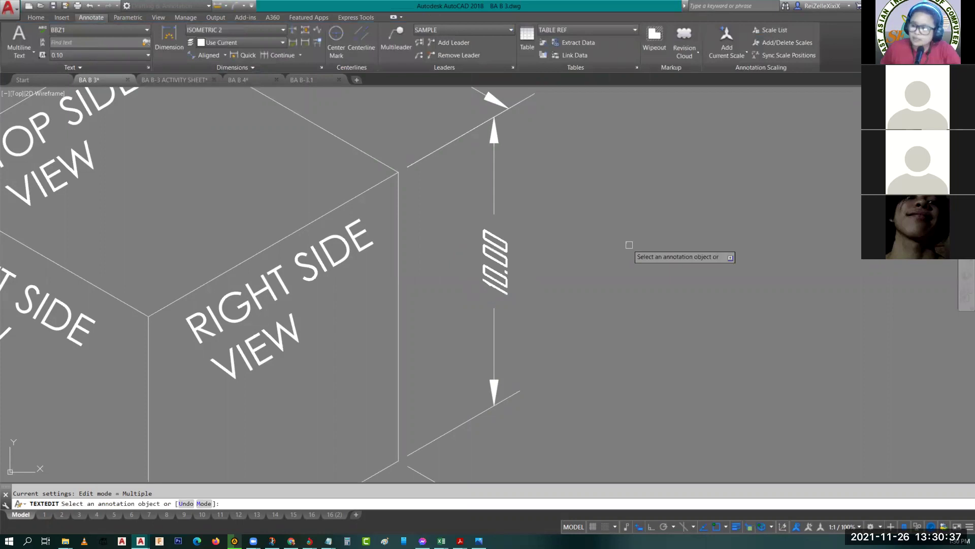
key(Escape)
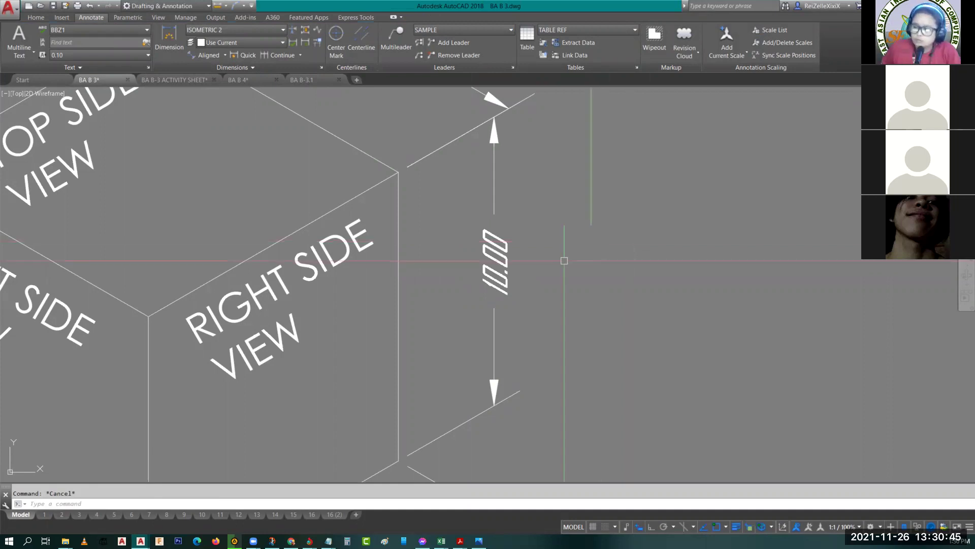
Step: Change the vertical 10.00 dimension text's oblique angle from 30 to -30
double_click(509, 282)
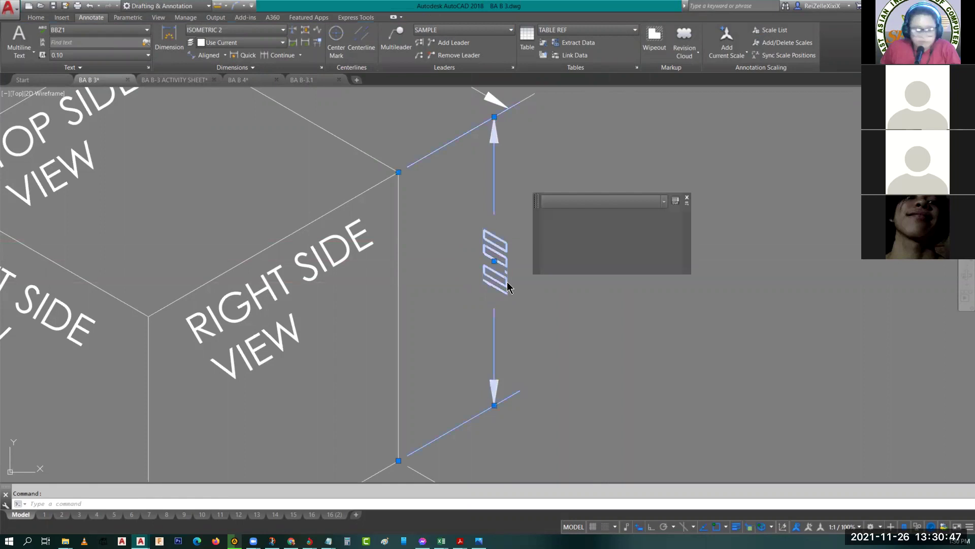
click(225, 67)
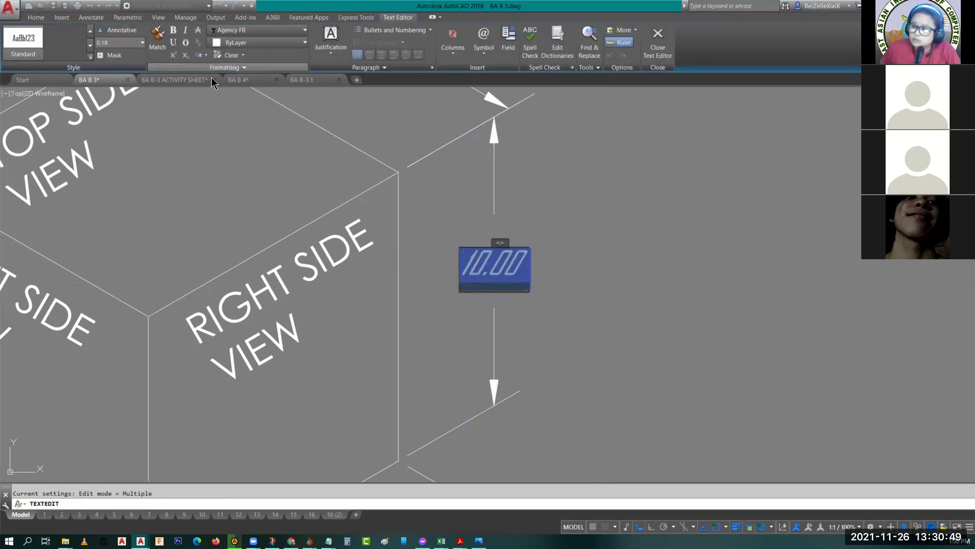
double_click(211, 79)
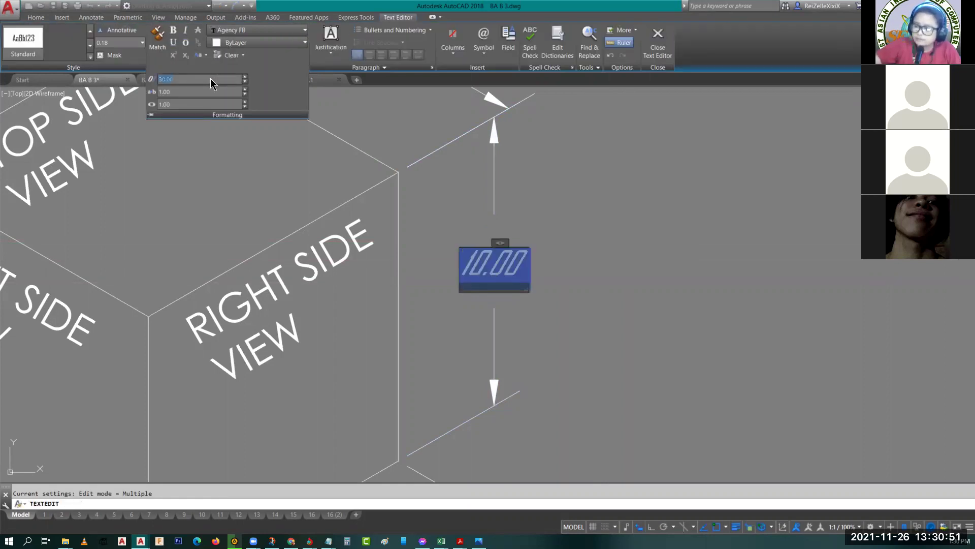
text(-30)
key(Return)
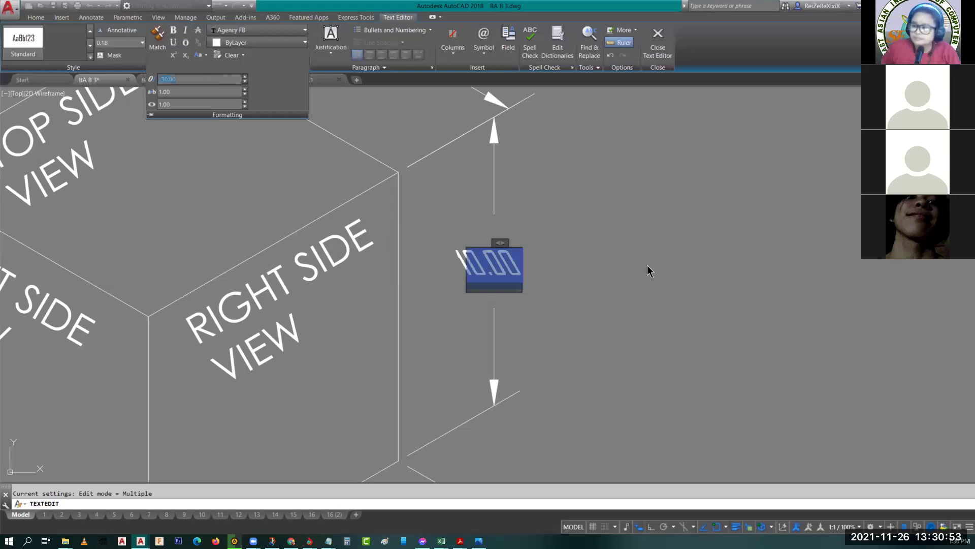
click(645, 263)
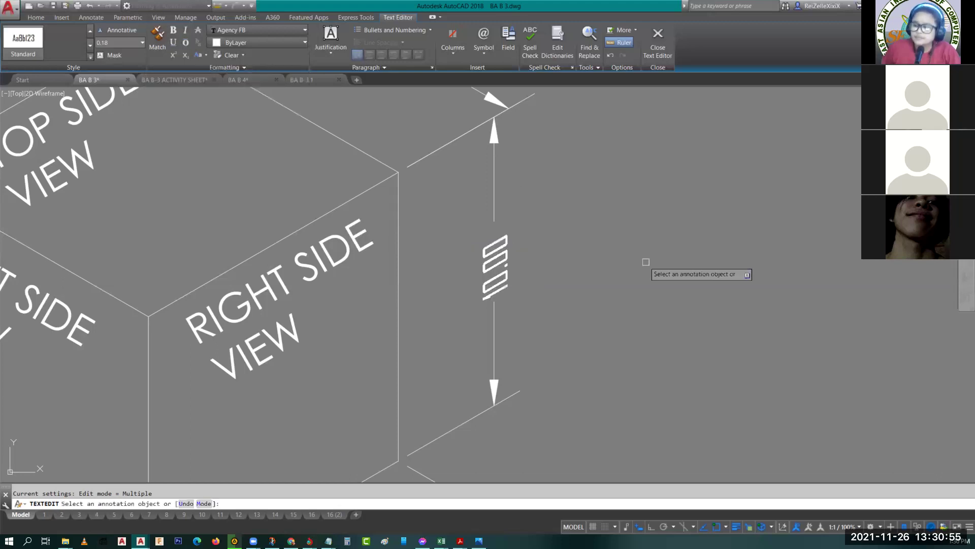
key(Escape)
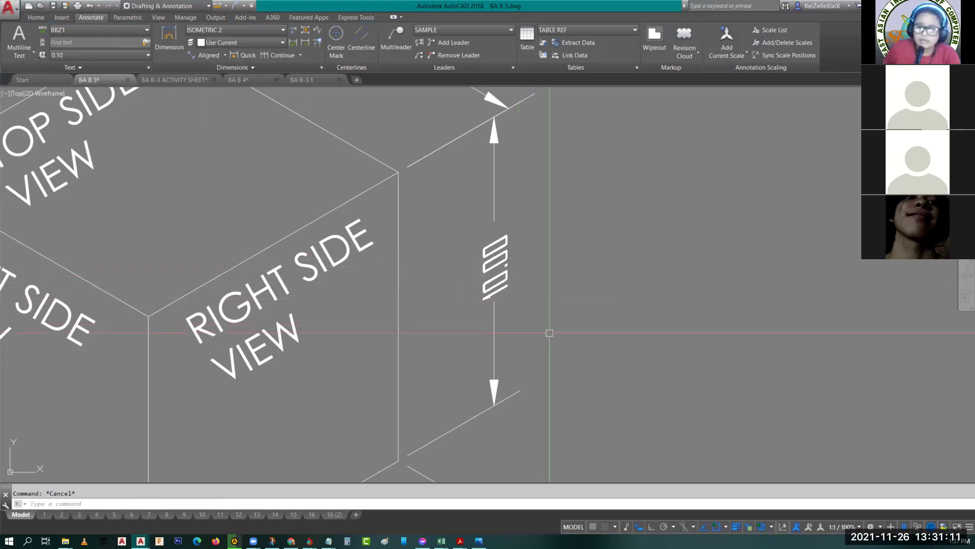
Step: Pan to the cube's lower right 10.00 dimension and open its text for editing
scroll(611, 344, down, 2)
middle_drag(614, 344, 489, 370)
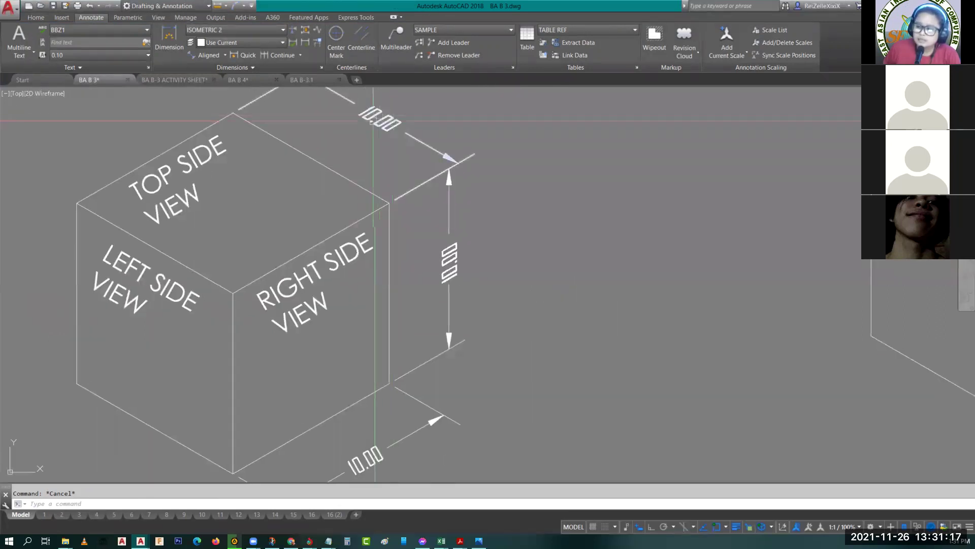
scroll(390, 361, up, 2)
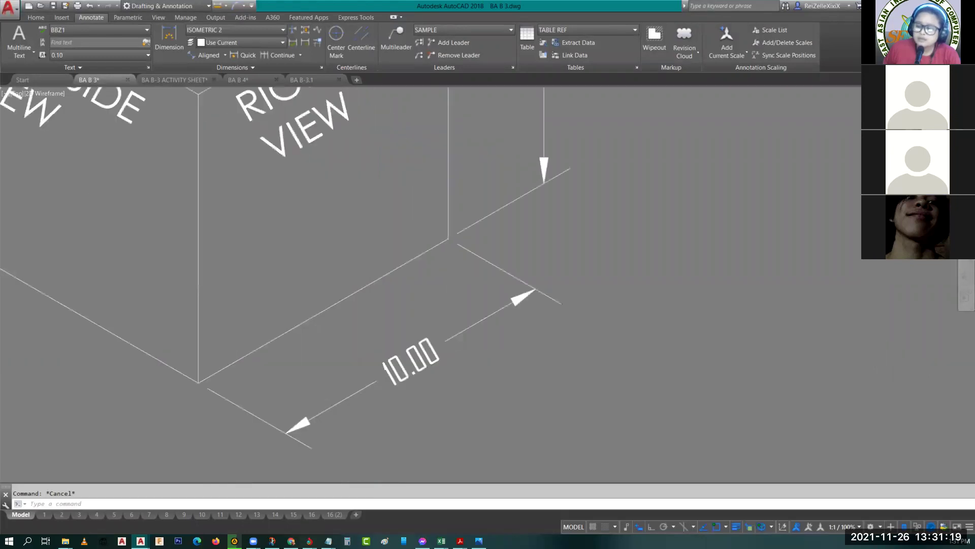
scroll(389, 359, up, 2)
scroll(389, 359, down, 2)
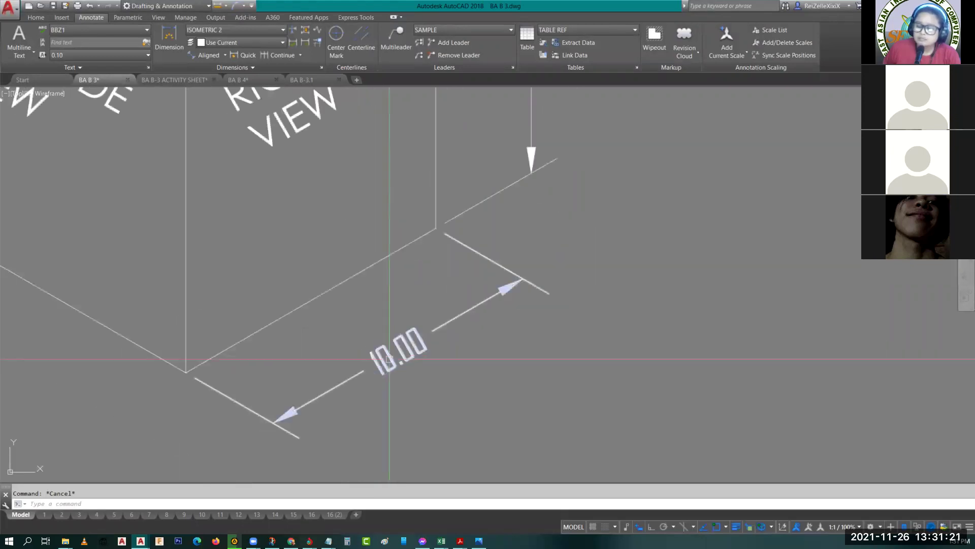
middle_drag(390, 359, 452, 384)
scroll(452, 384, up, 2)
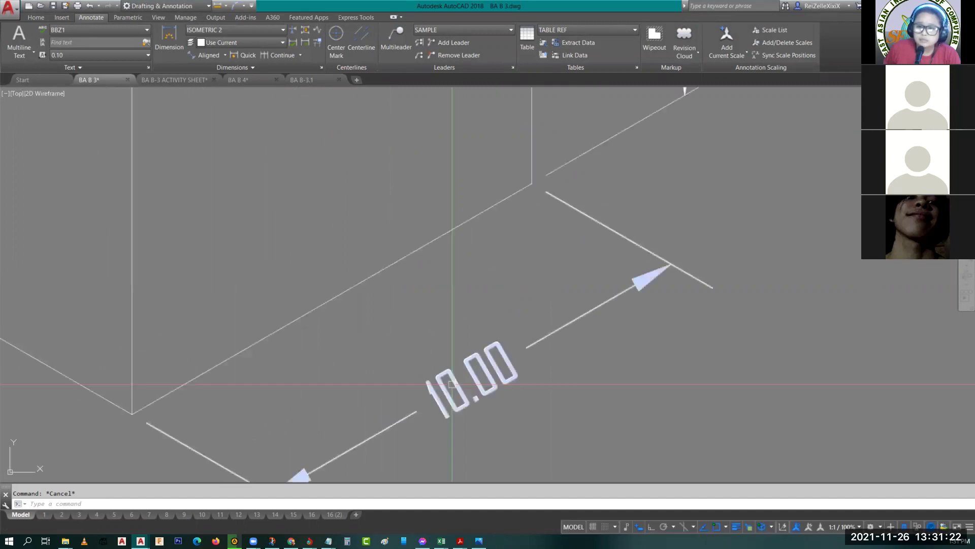
click(452, 384)
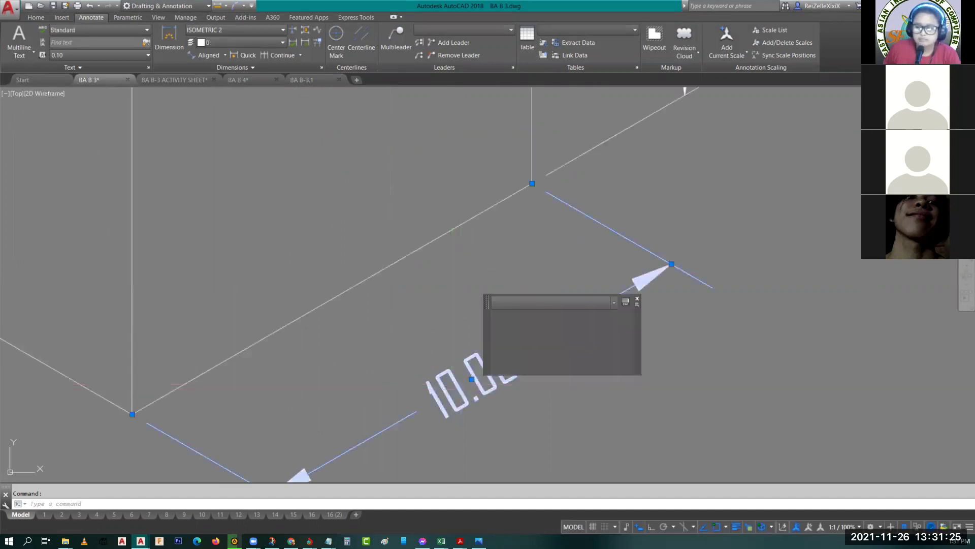
double_click(467, 376)
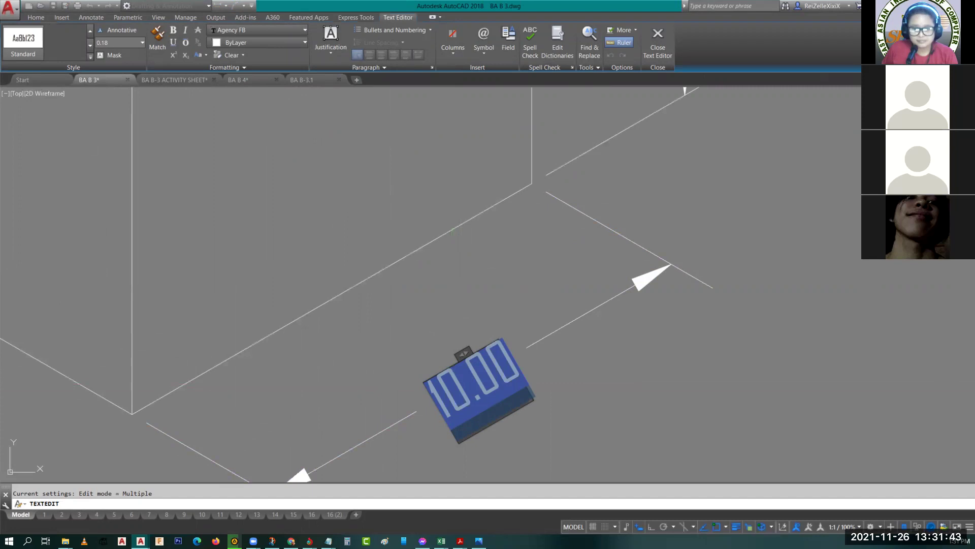
Step: Set that 10.00 text's oblique angle to -30 and close the editor
click(211, 70)
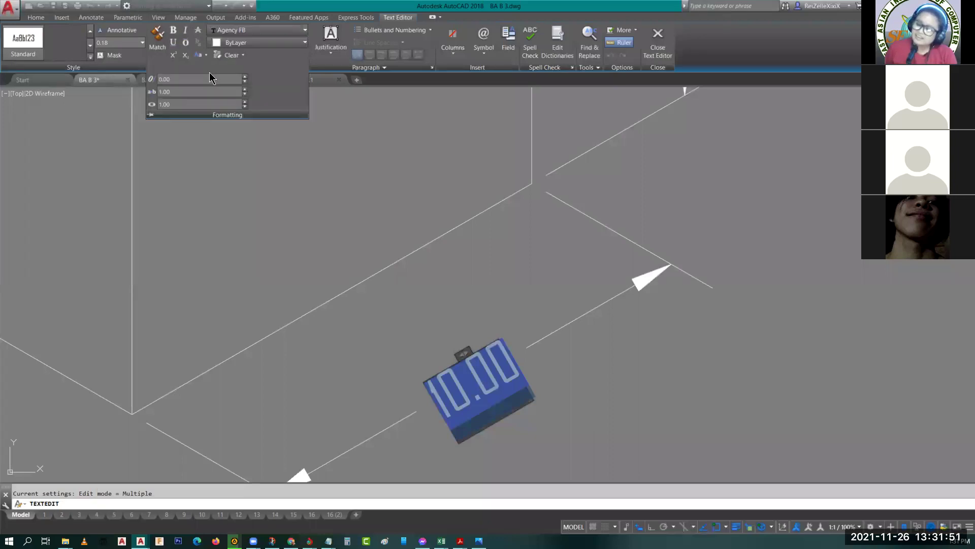
click(185, 77)
text(-30)
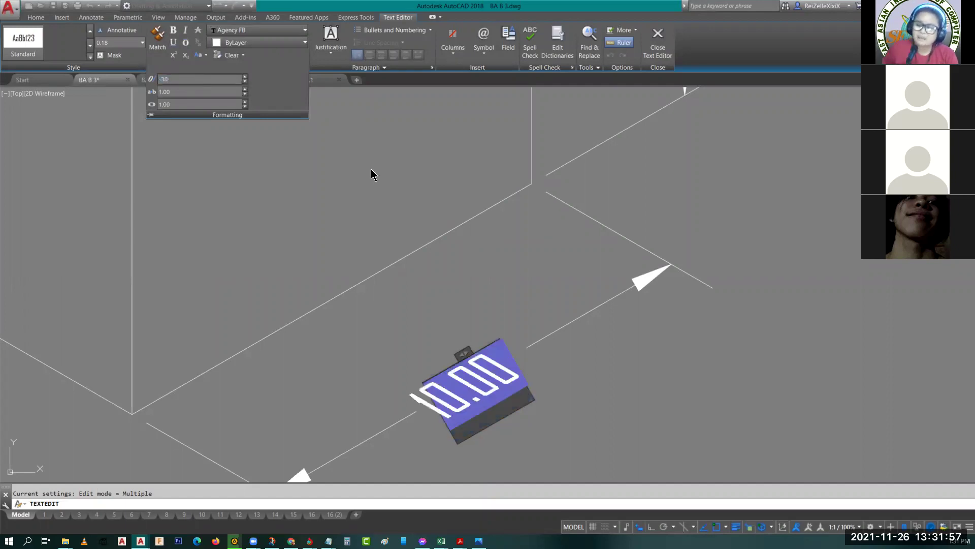
key(Return)
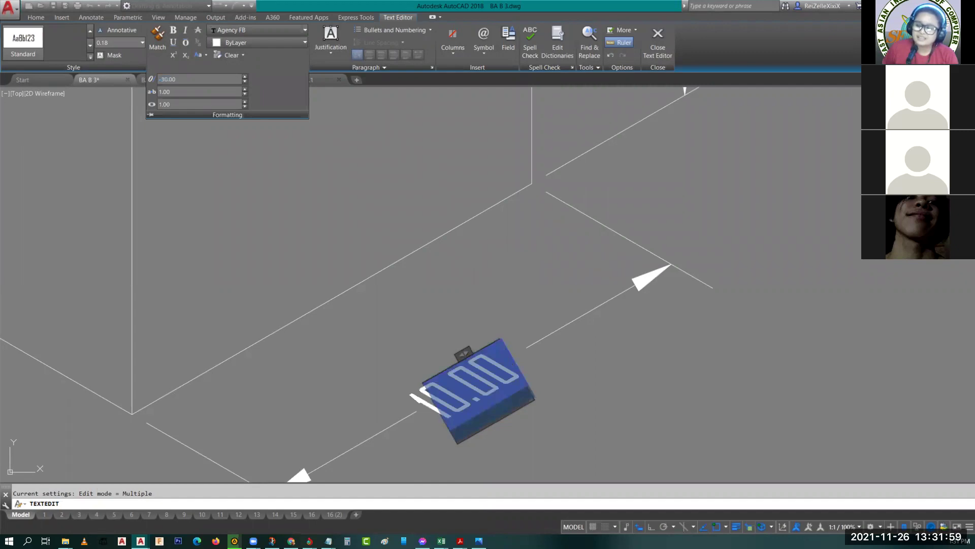
click(500, 307)
scroll(500, 313, down, 5)
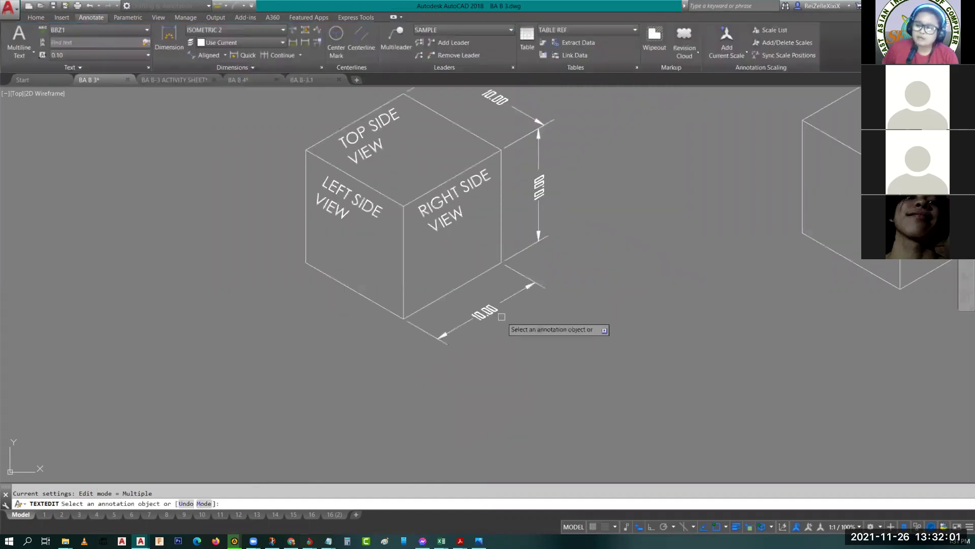
Step: Copy the lower-edge 10.00 dimension from the cube corner to a spot below and right
scroll(501, 316, up, 5)
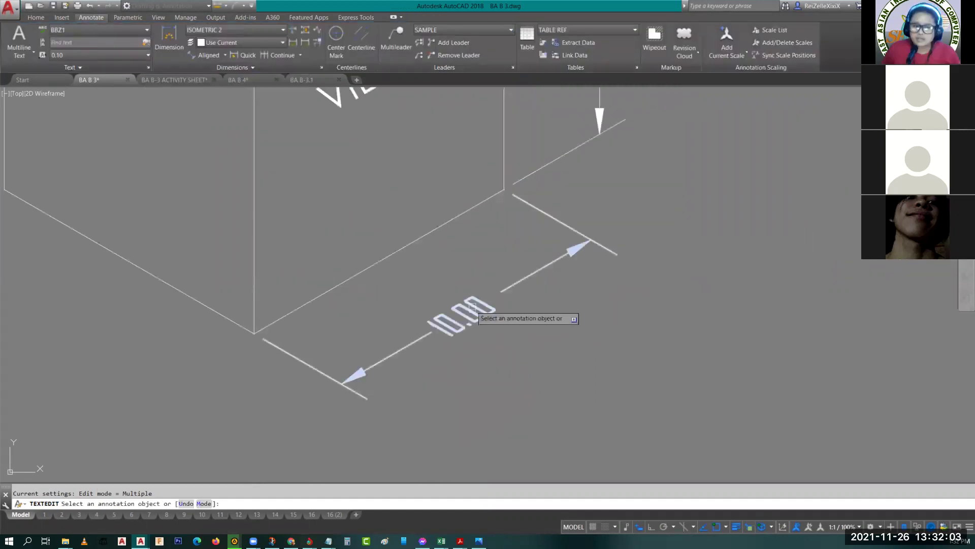
key(Escape)
click(517, 283)
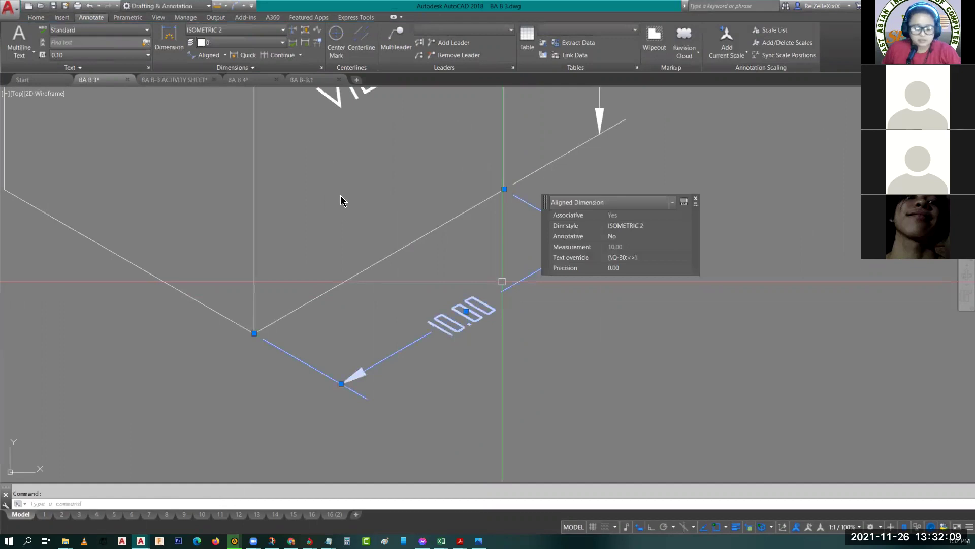
middle_drag(502, 281, 367, 223)
text(co)
key(Return)
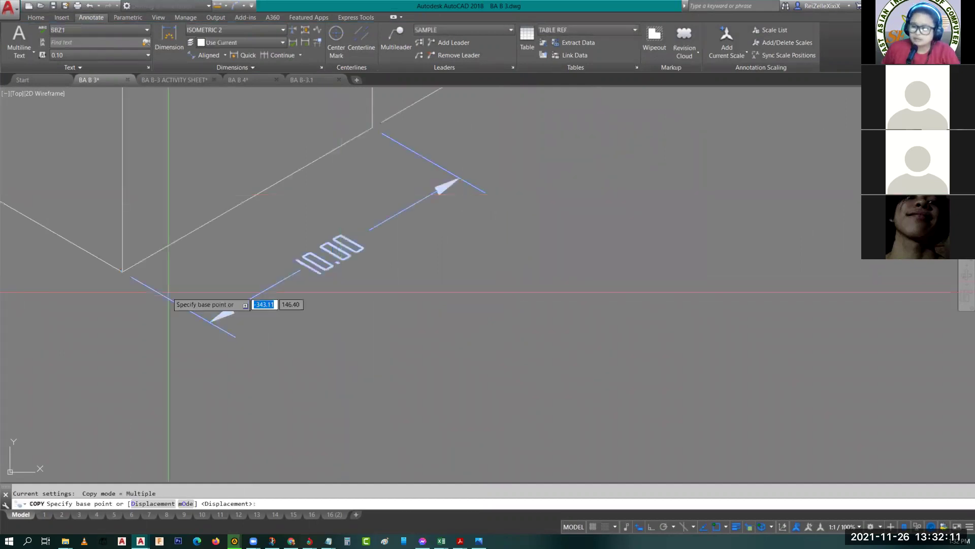
click(120, 275)
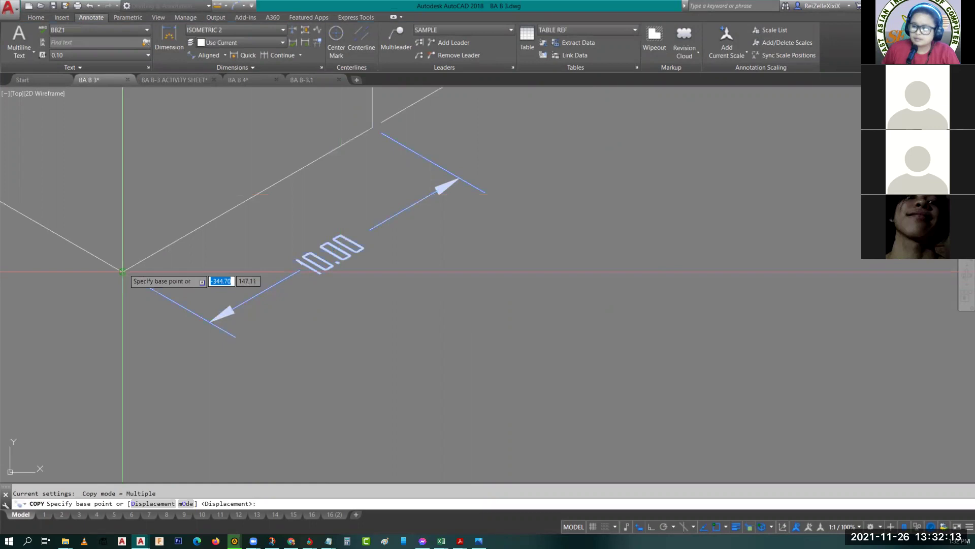
click(236, 337)
key(Escape)
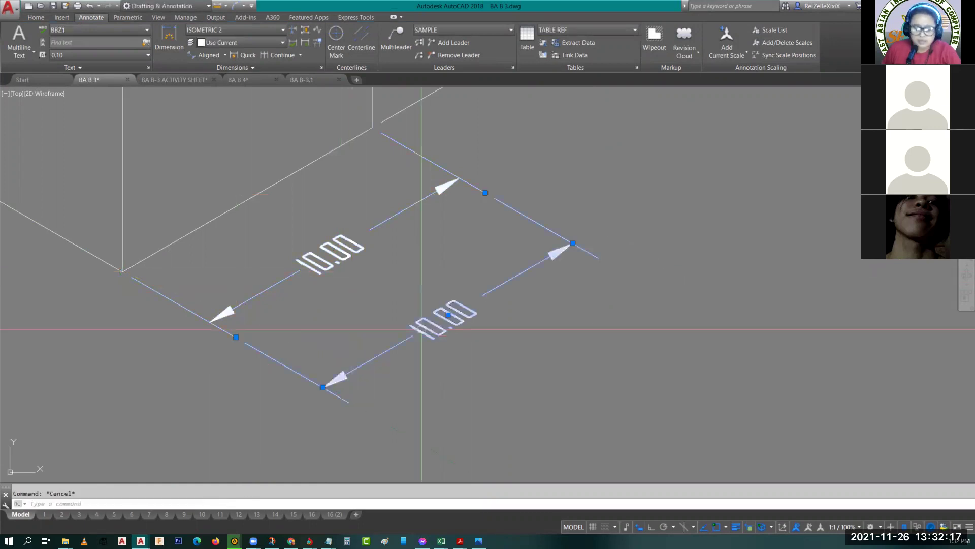
click(421, 329)
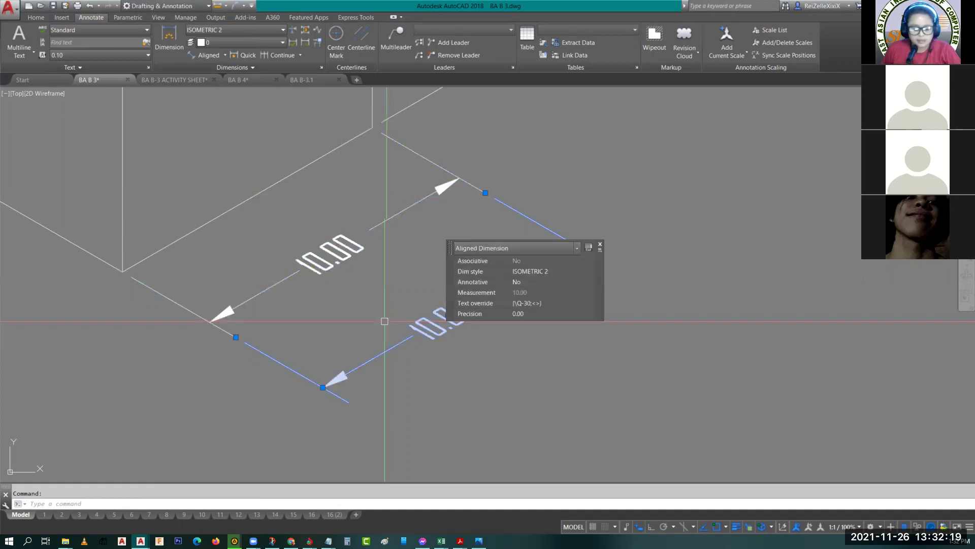
Step: Oblique the copied dimension with DIMEDIT using two points along the cube's vertical edge
text(dimedit)
key(Return)
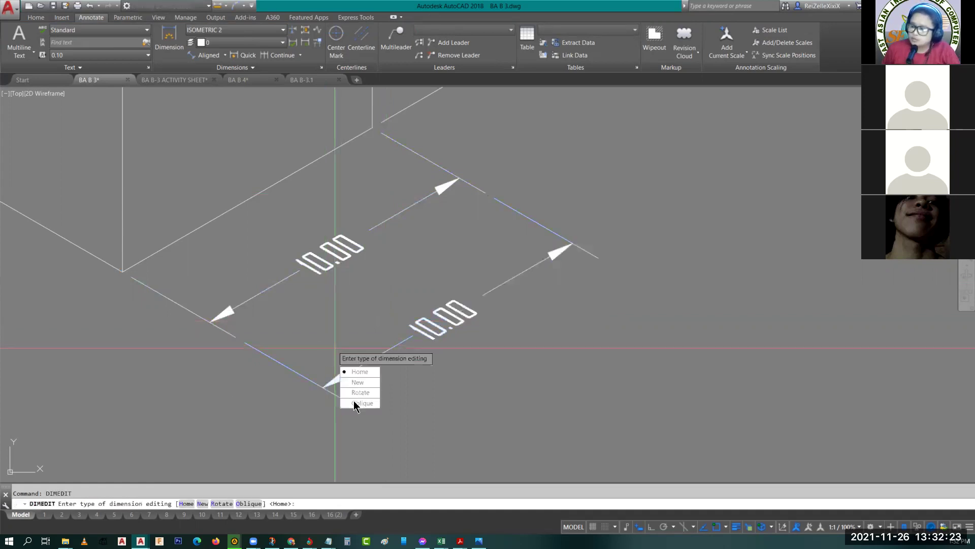
click(357, 403)
click(247, 344)
key(Return)
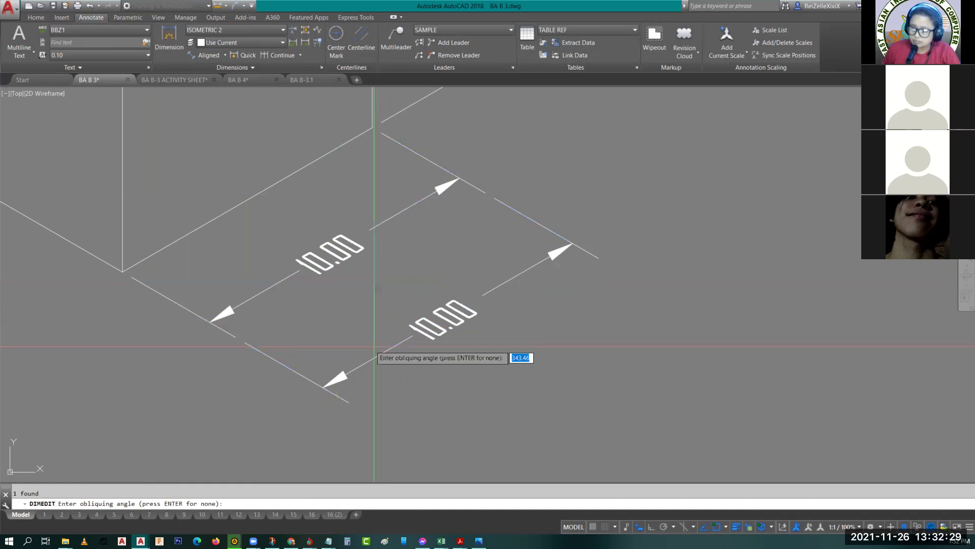
middle_drag(374, 346, 423, 400)
middle_drag(277, 239, 314, 307)
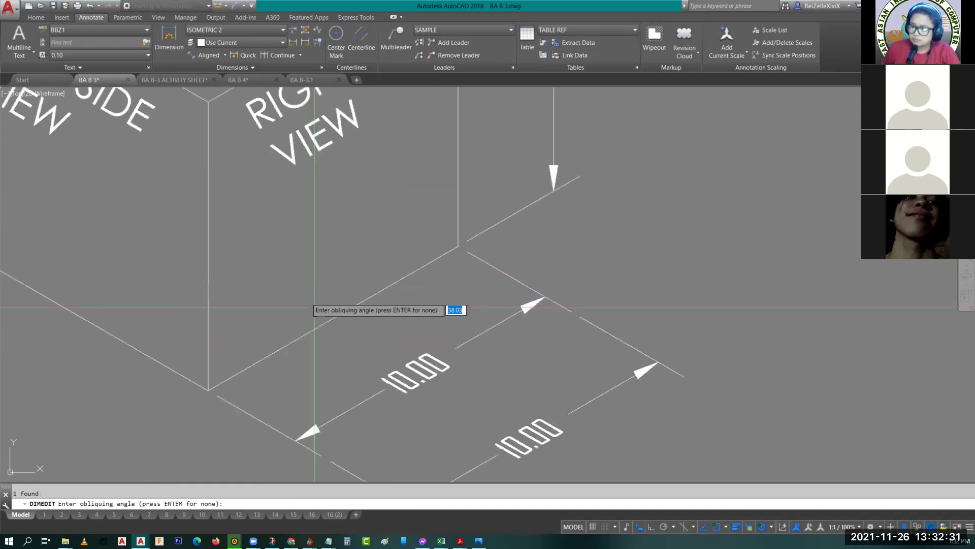
click(209, 104)
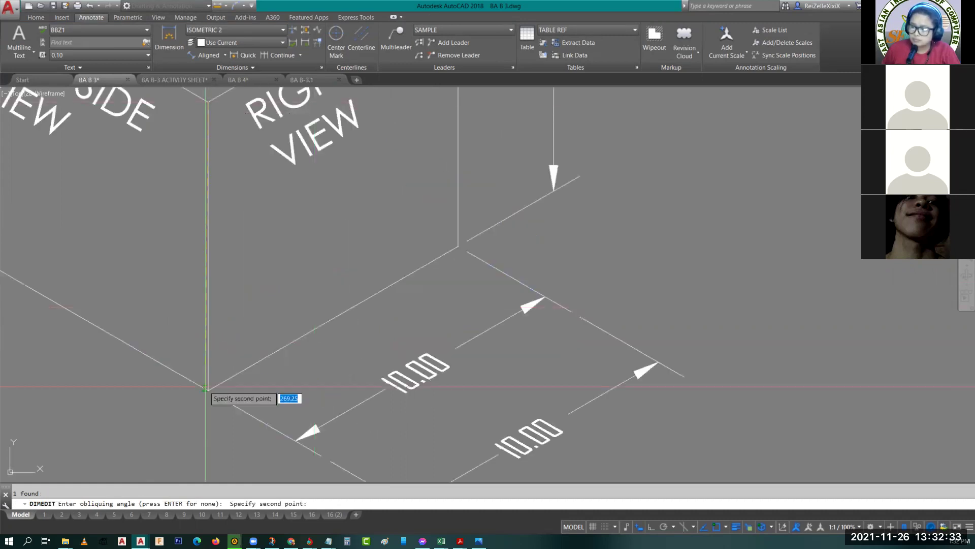
click(206, 388)
middle_drag(243, 384, 247, 269)
key(Escape)
Step: Select the obliqued dimension and start the Move command (M)
click(428, 384)
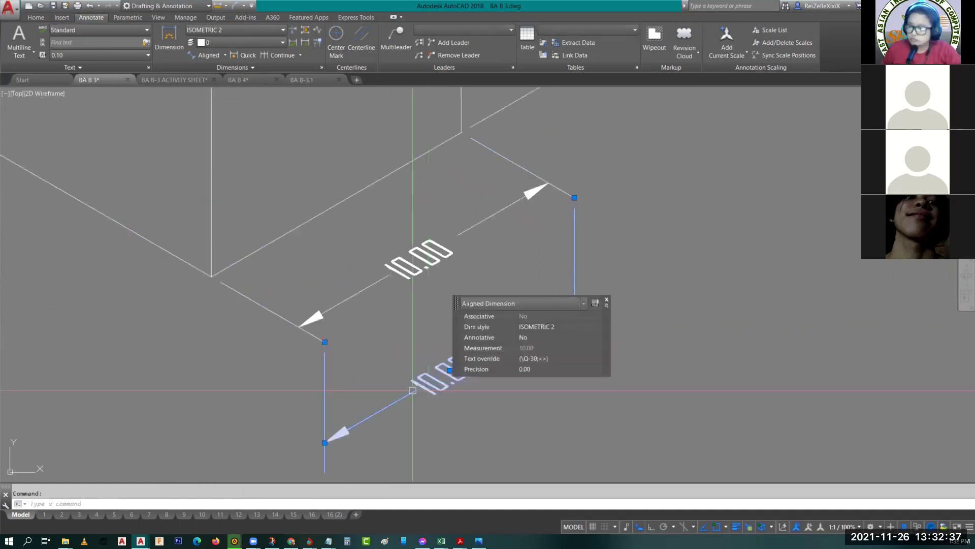
text(m)
key(Return)
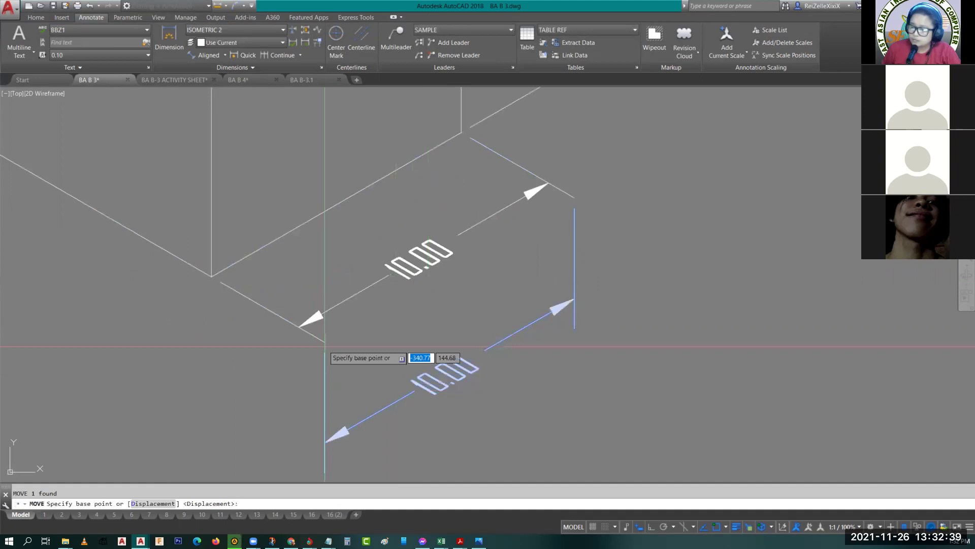
Step: Move the obliqued 10.00 dimension to the cube's bottom corner
click(325, 347)
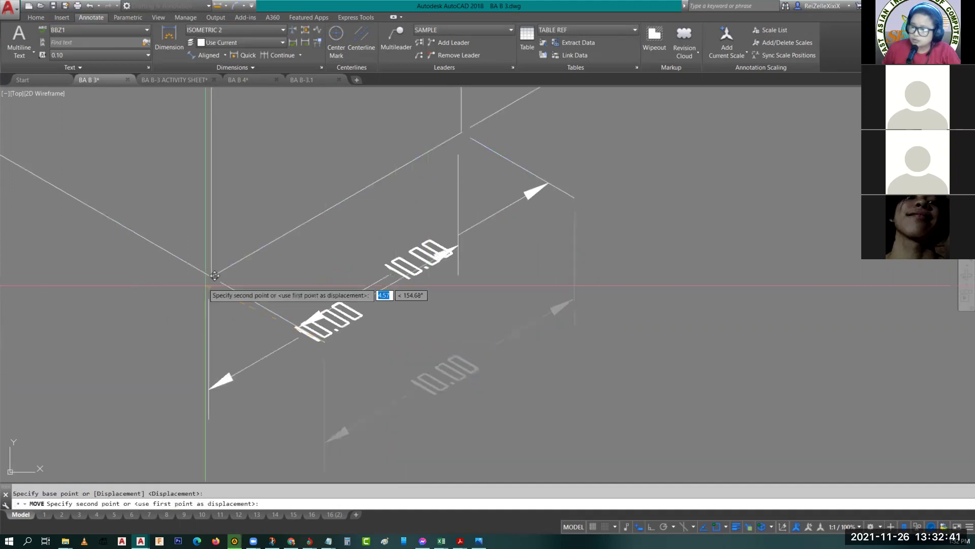
click(212, 279)
key(Escape)
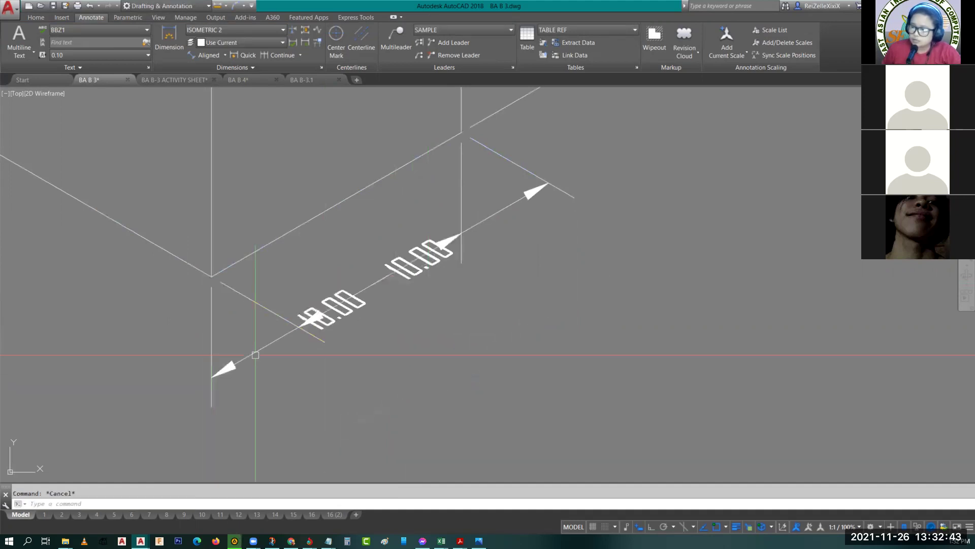
click(255, 354)
middle_drag(381, 287, 220, 316)
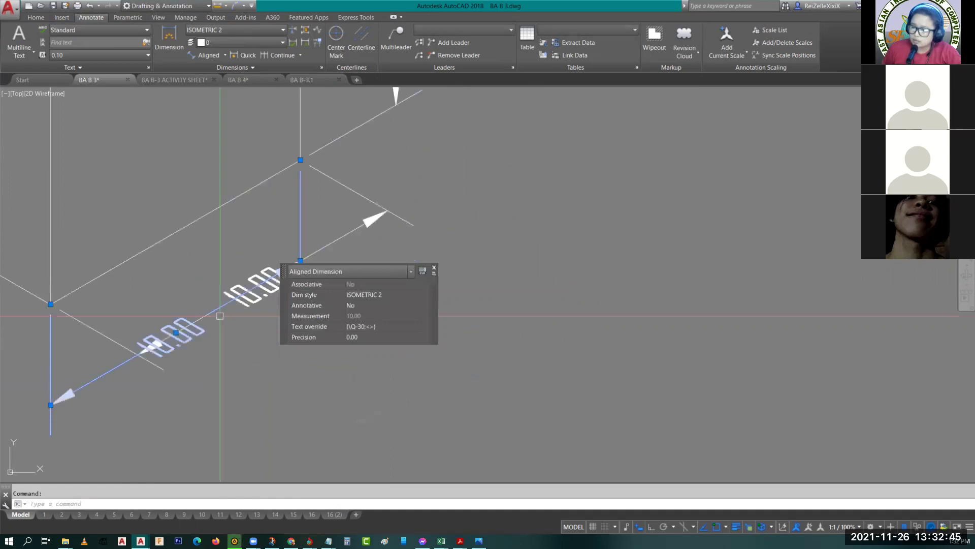
click(176, 333)
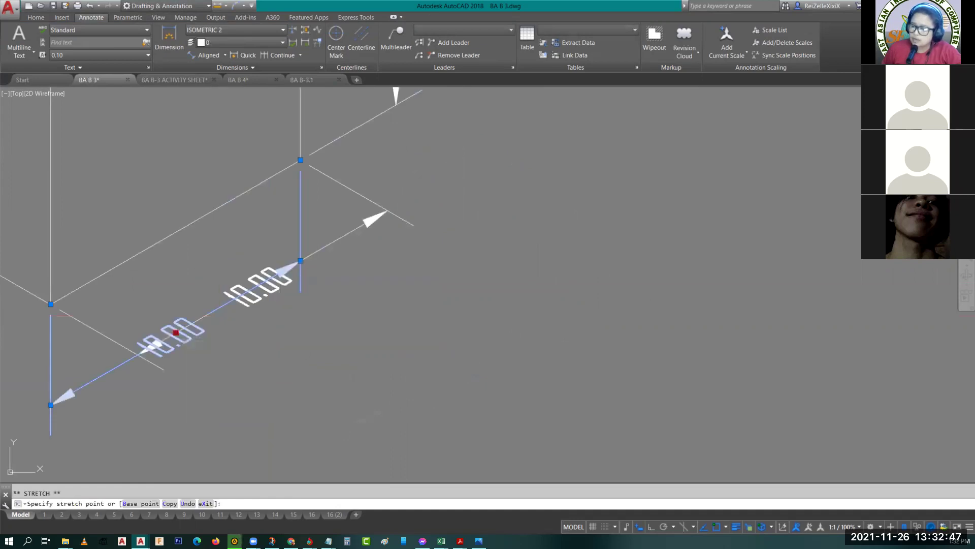
key(Escape)
middle_drag(243, 419, 424, 355)
Step: Set the moved 10.00 dimension text's oblique angle to 30
click(355, 378)
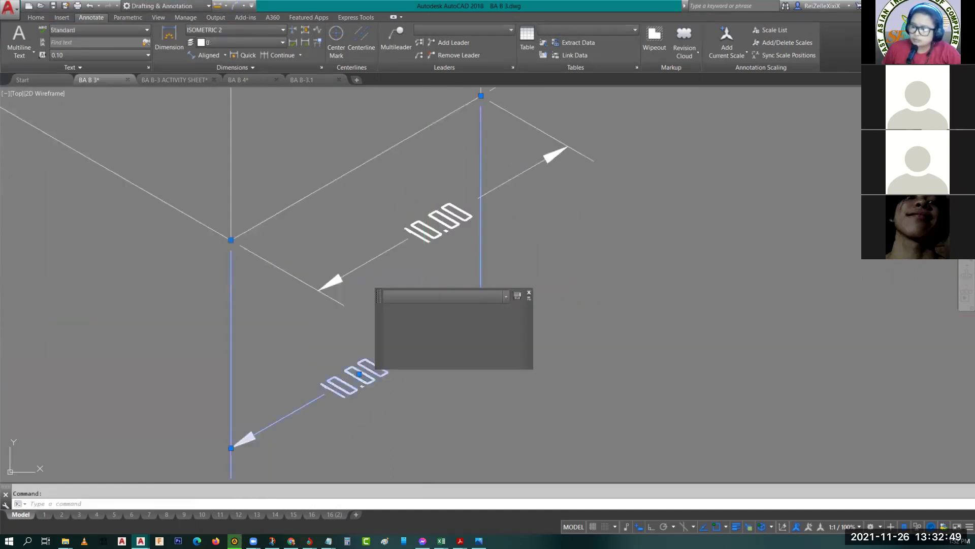
double_click(353, 379)
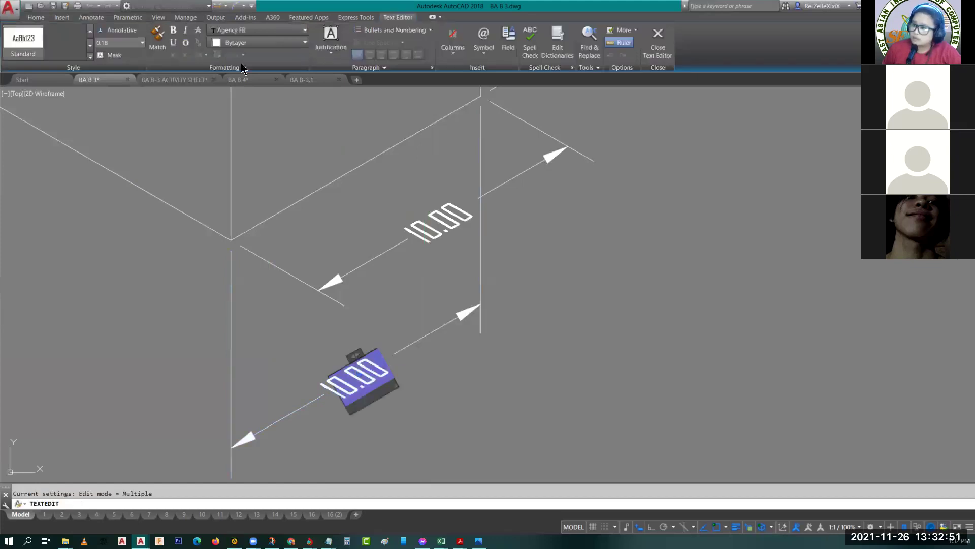
click(189, 67)
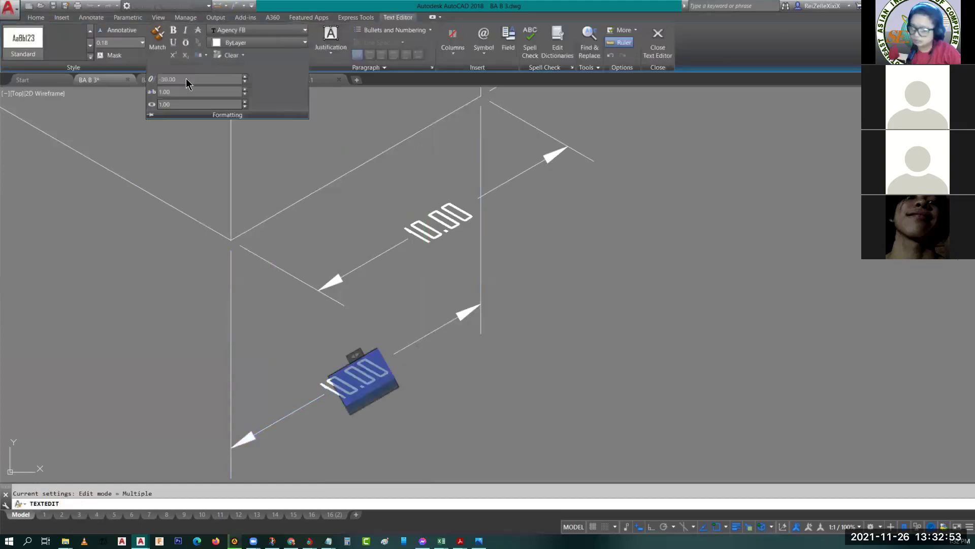
double_click(186, 78)
text(30)
key(Return)
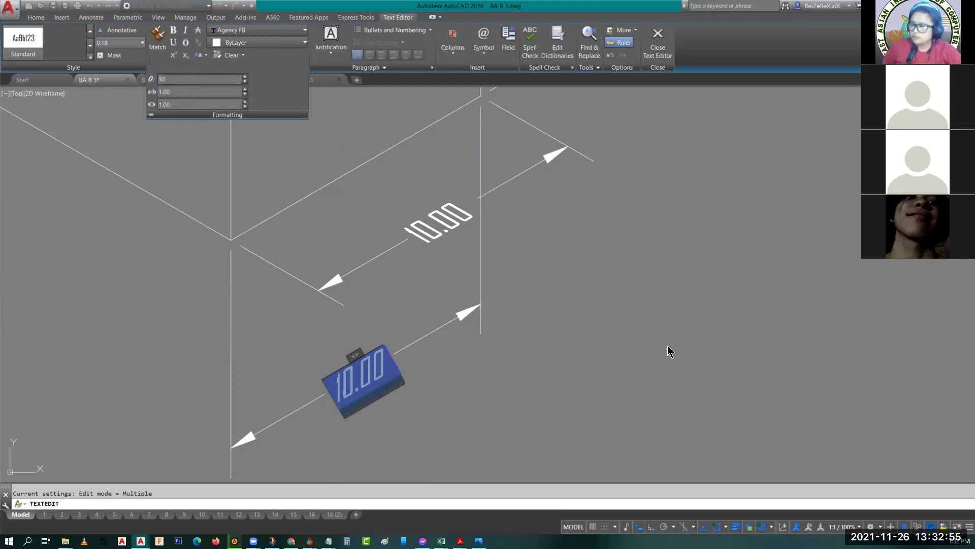
click(646, 356)
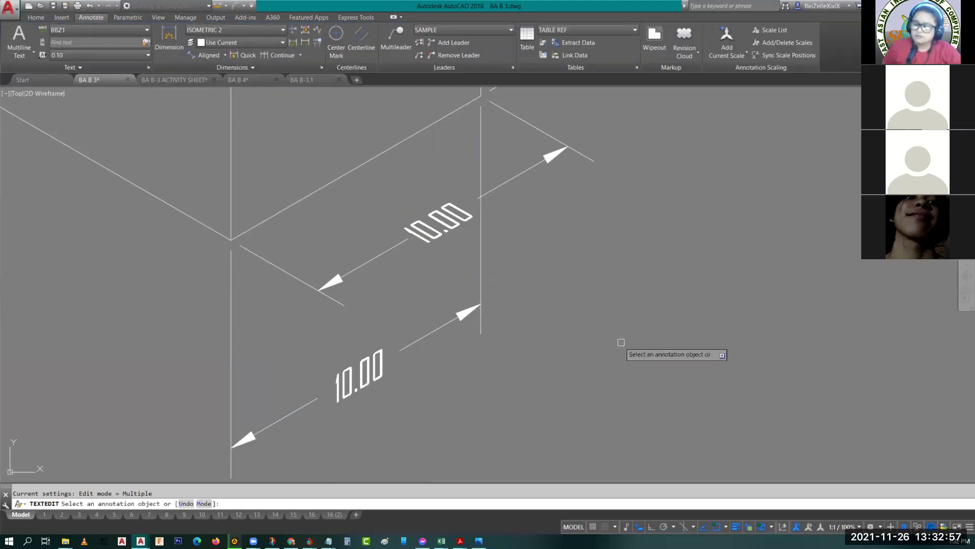
key(Escape)
scroll(645, 350, down, 5)
scroll(622, 336, up, 4)
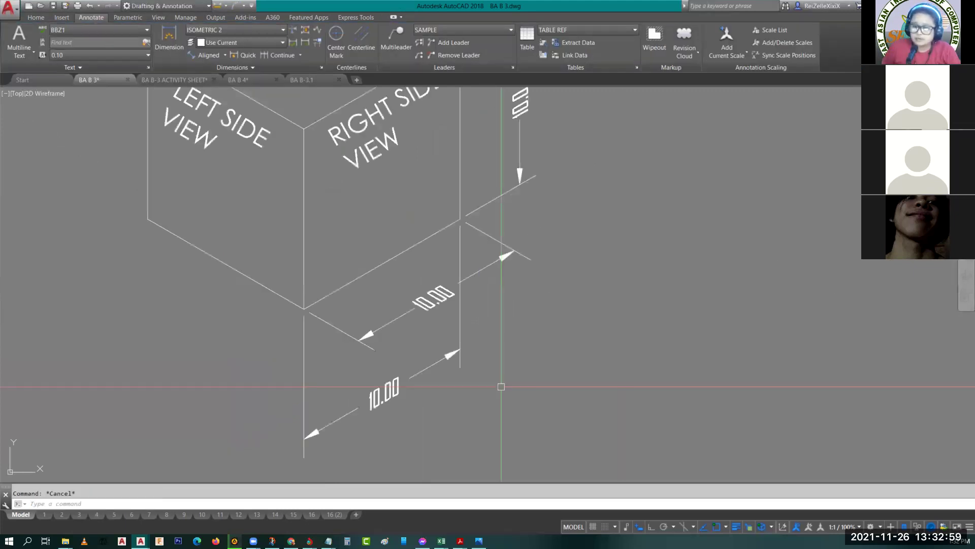
middle_drag(501, 386, 383, 388)
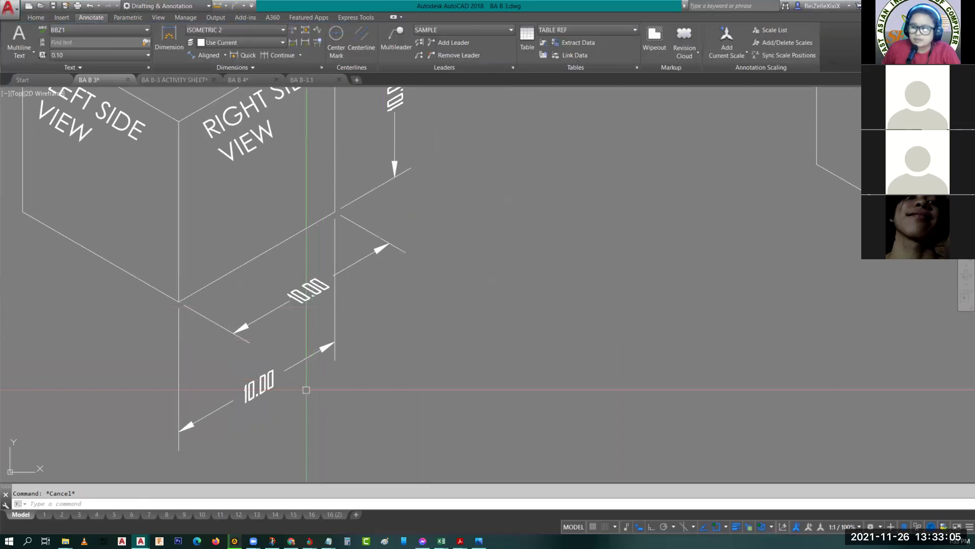
middle_drag(306, 389, 343, 437)
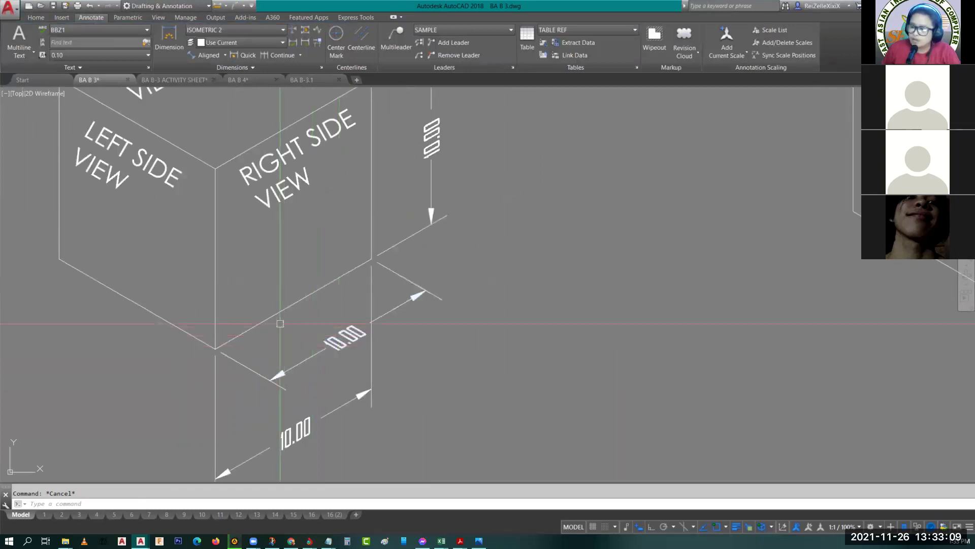
scroll(372, 320, down, 2)
middle_drag(426, 335, 322, 349)
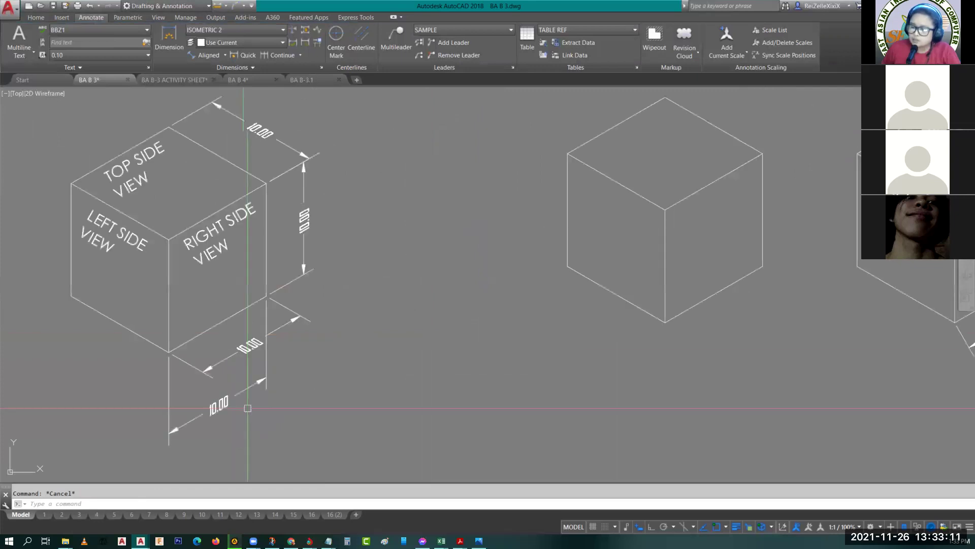
scroll(253, 347, up, 2)
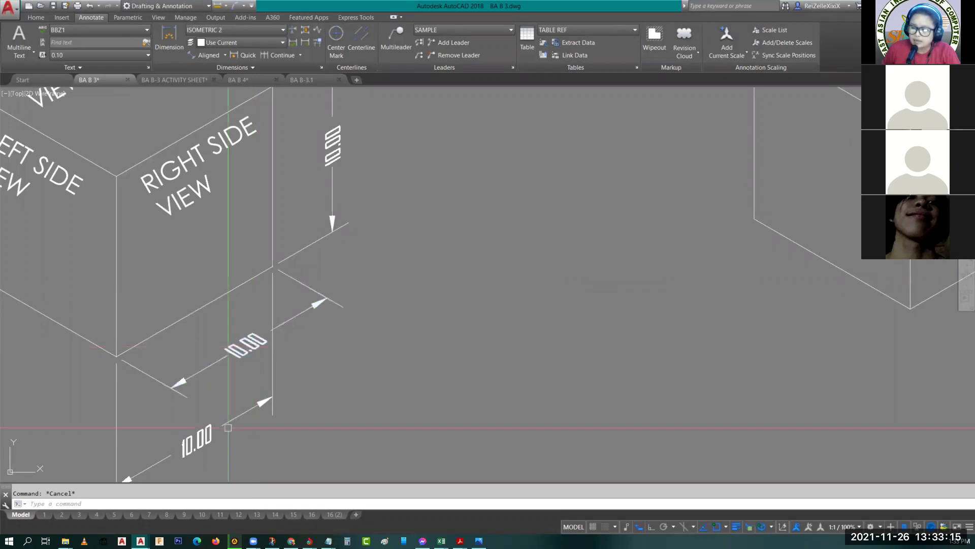
scroll(328, 360, up, 4)
scroll(327, 360, down, 2)
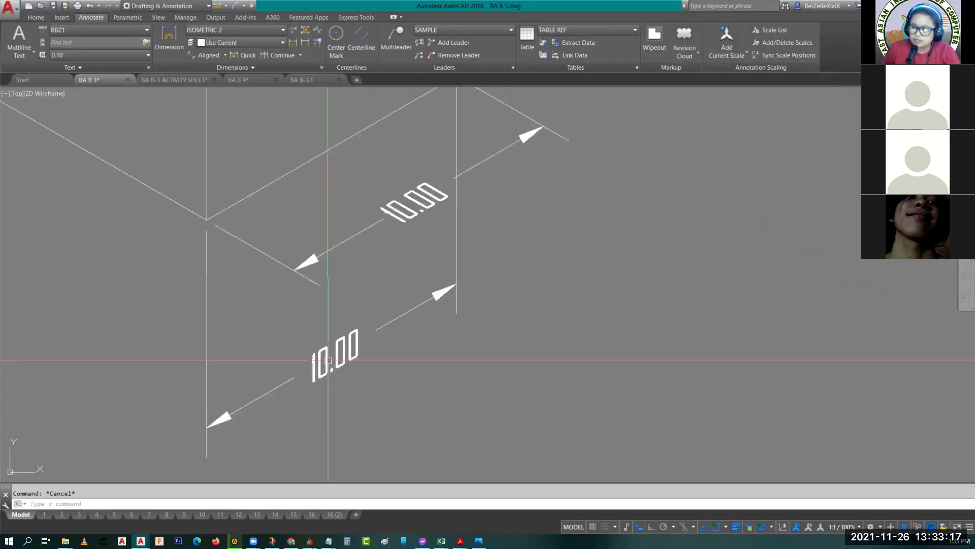
Step: Delete the duplicate lower 10.00 dimension and pan back to review the labelled cube
middle_drag(328, 360, 229, 413)
click(415, 400)
click(377, 373)
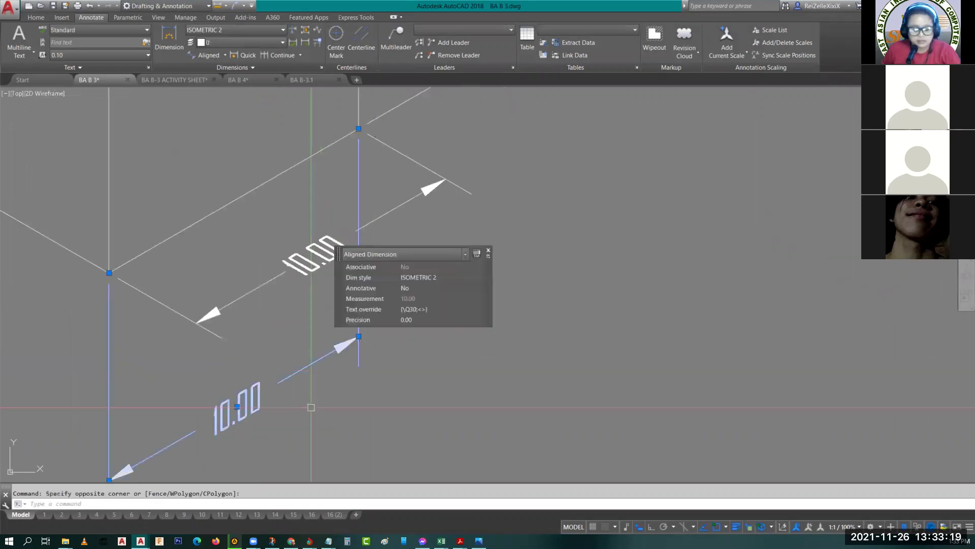
key(Delete)
scroll(359, 369, down, 3)
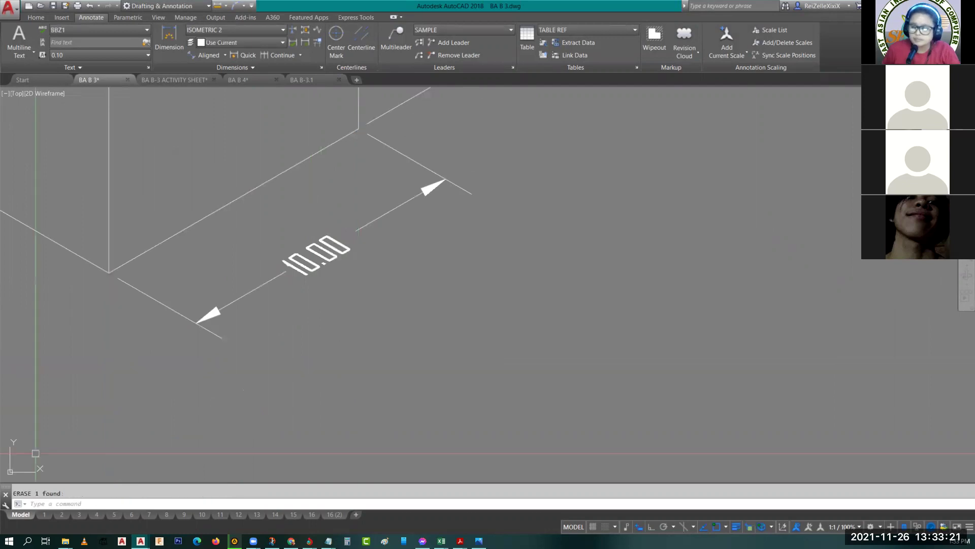
scroll(393, 398, up, 2)
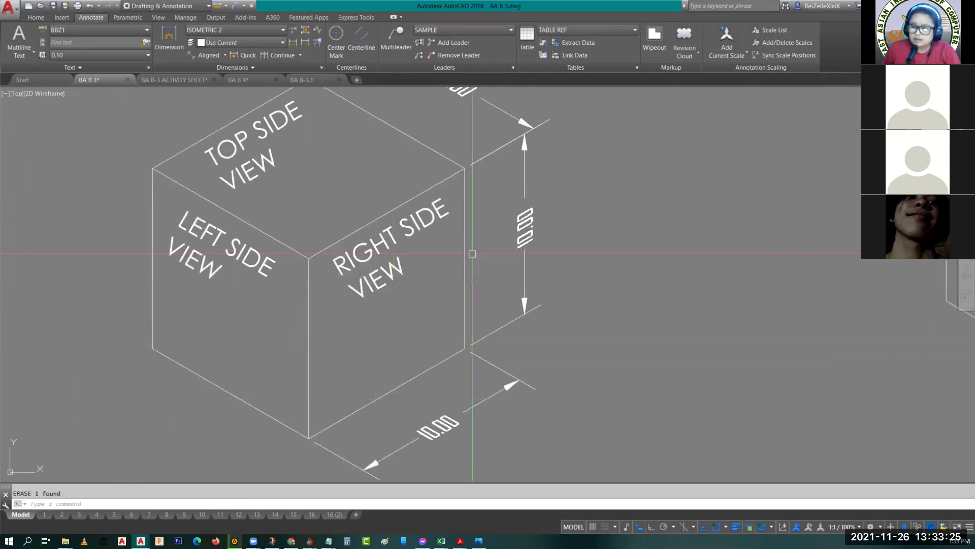
middle_drag(425, 320, 355, 299)
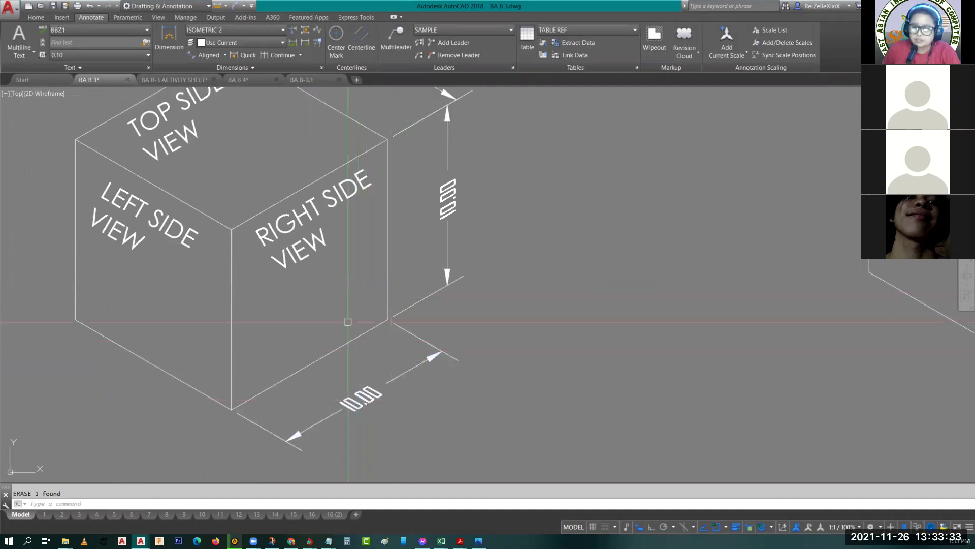
middle_drag(259, 232, 347, 294)
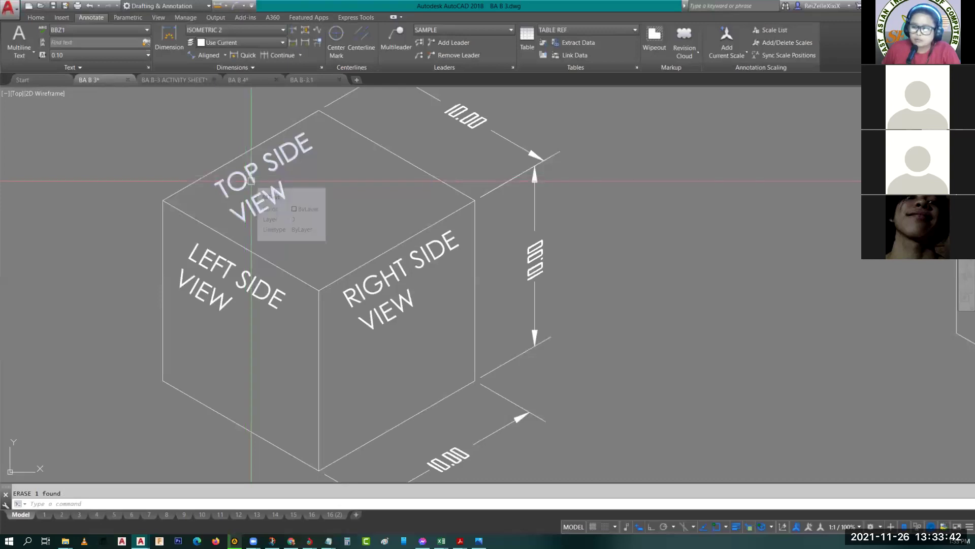
scroll(285, 229, up, 2)
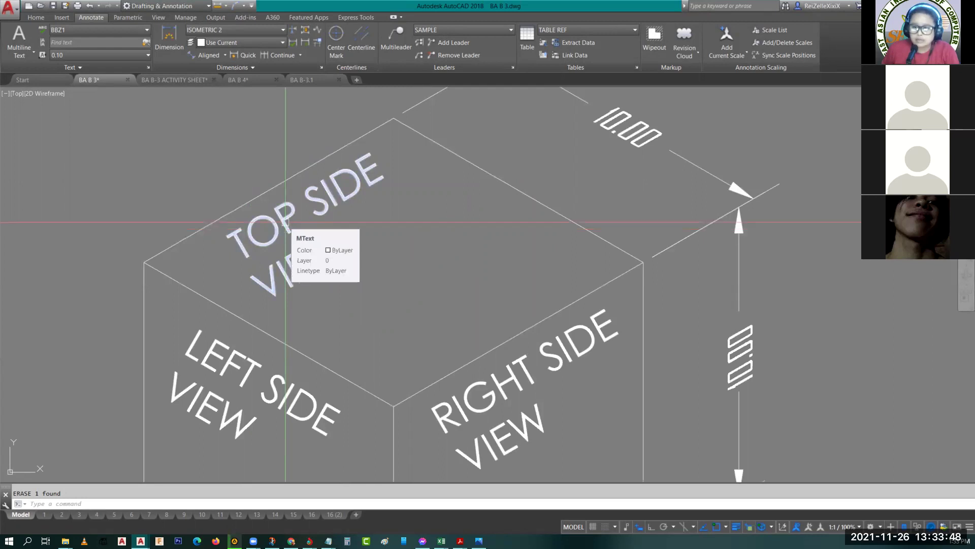
Step: Select all the TOP SIDE VIEW label text and give it a -30 oblique angle
click(285, 222)
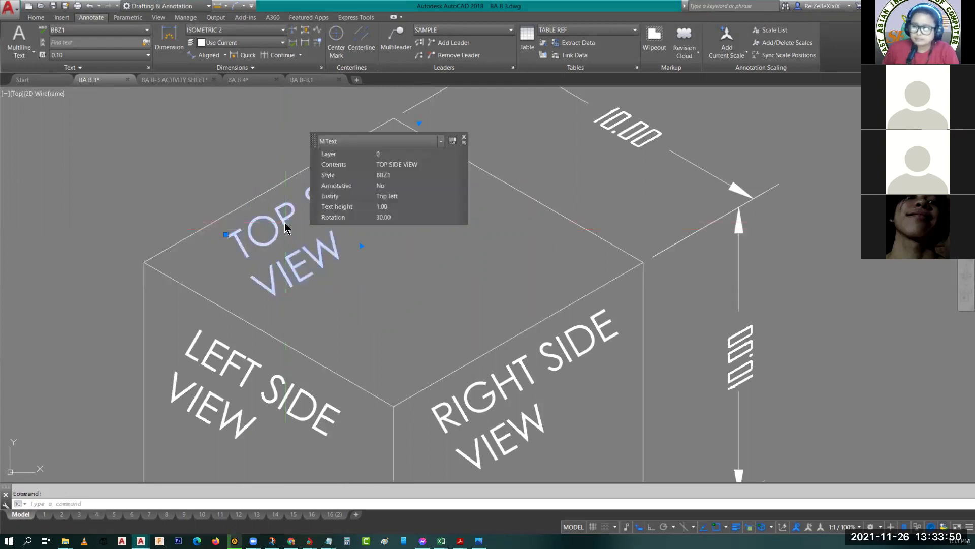
double_click(285, 224)
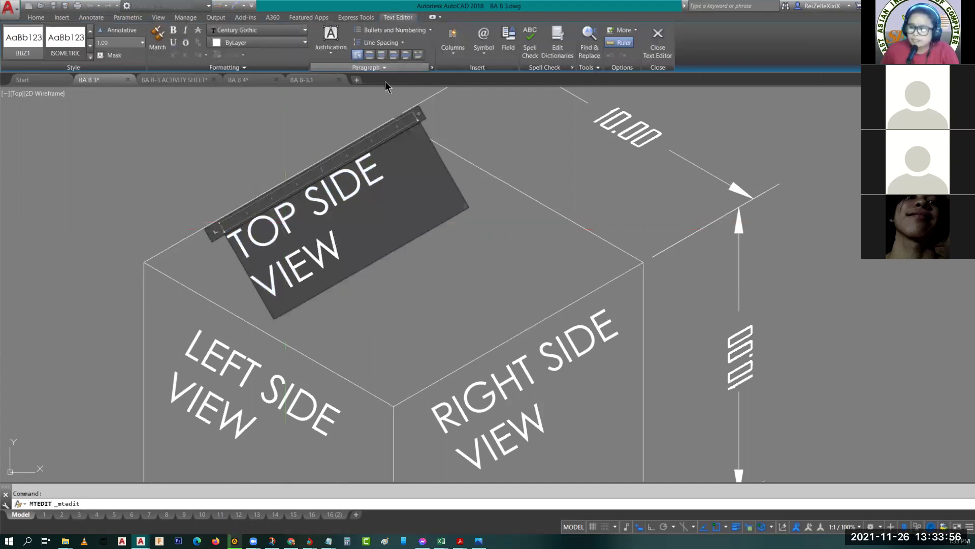
key(ctrl+a)
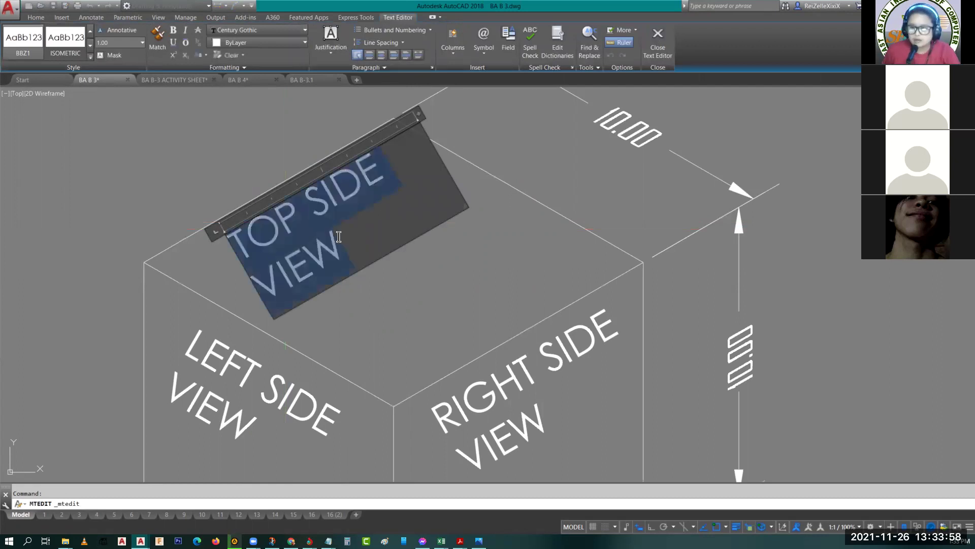
click(305, 237)
key(ctrl+a)
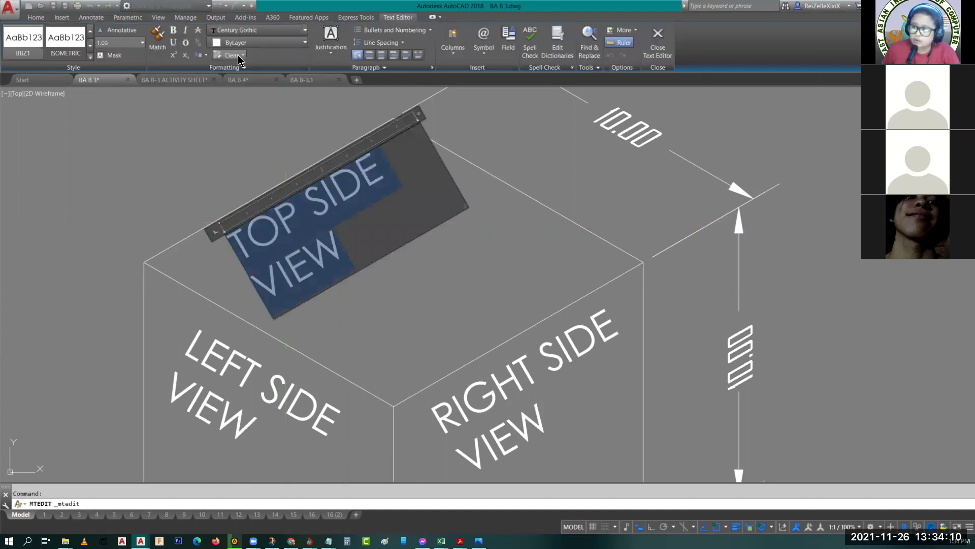
click(221, 73)
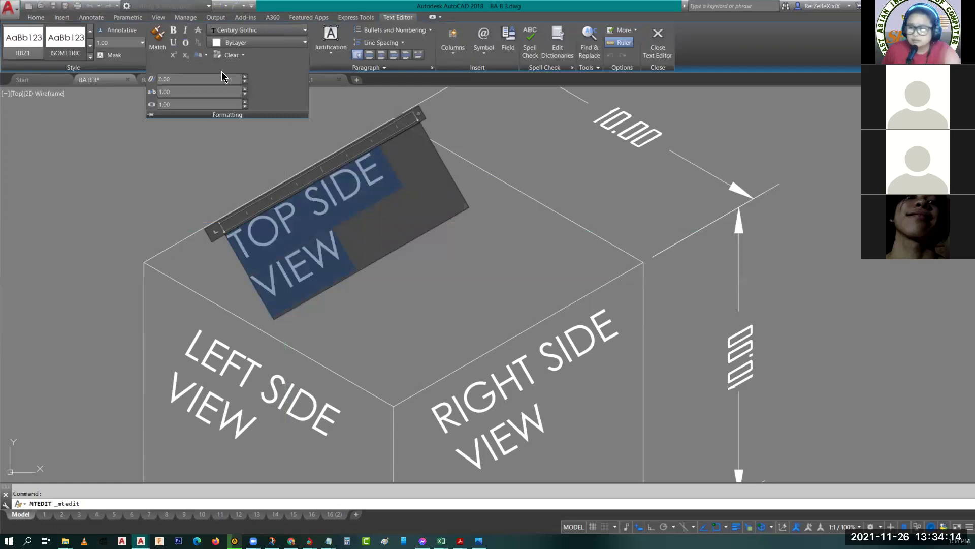
click(184, 81)
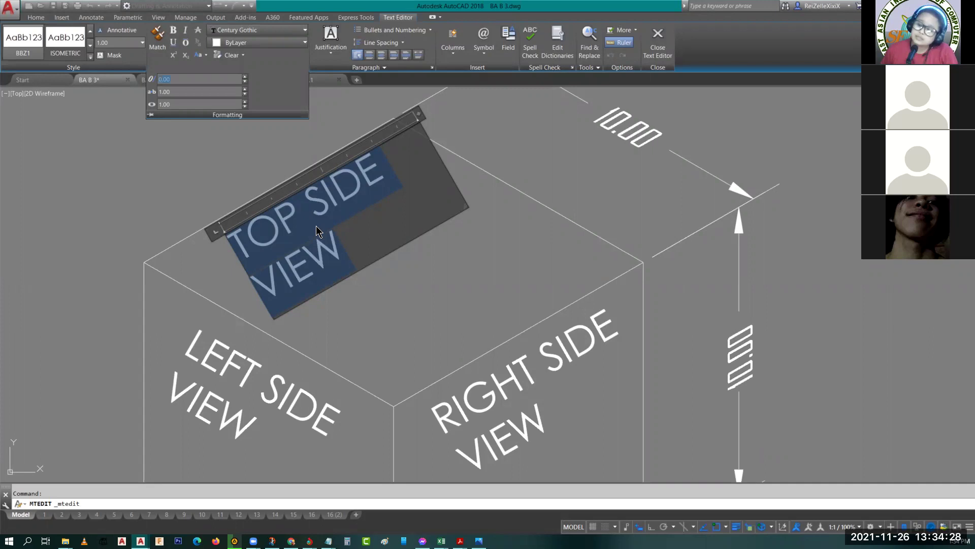
text(-3)
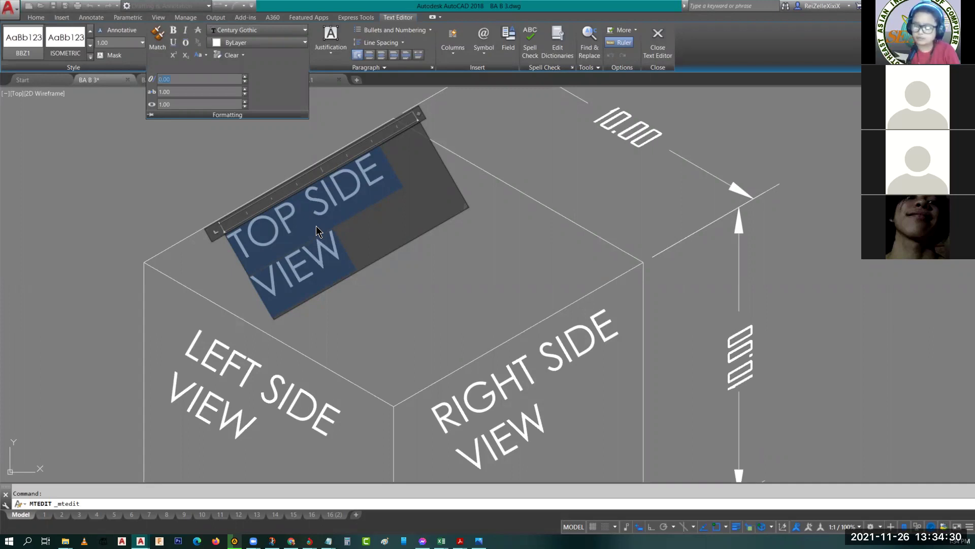
text(0)
key(Return)
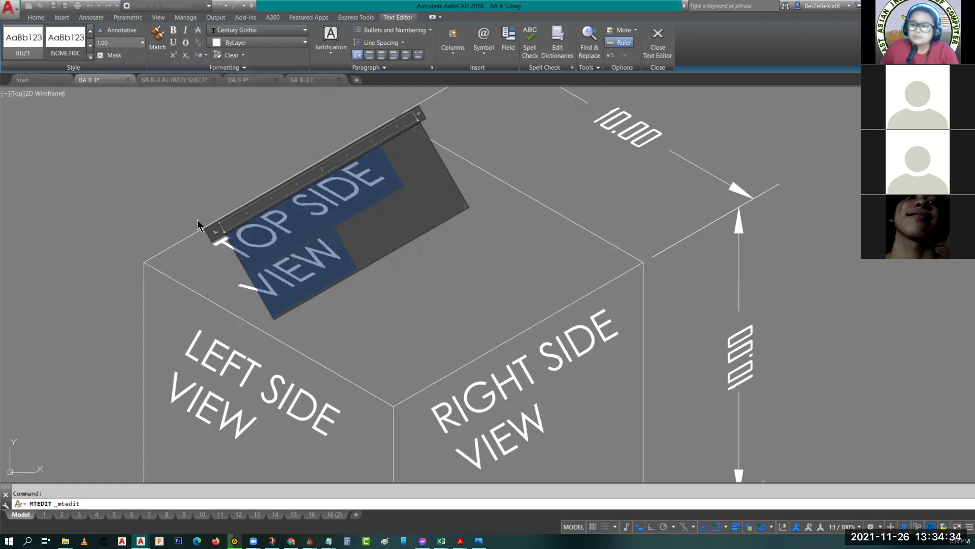
click(180, 213)
key(Escape)
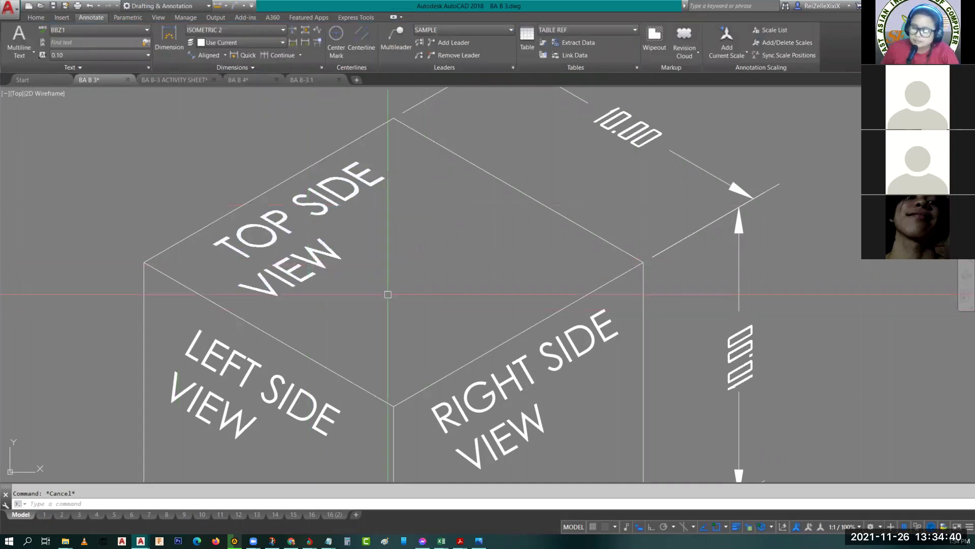
Step: Select all the LEFT SIDE VIEW label text and apply a -30 oblique angle
middle_drag(387, 294, 471, 200)
click(325, 274)
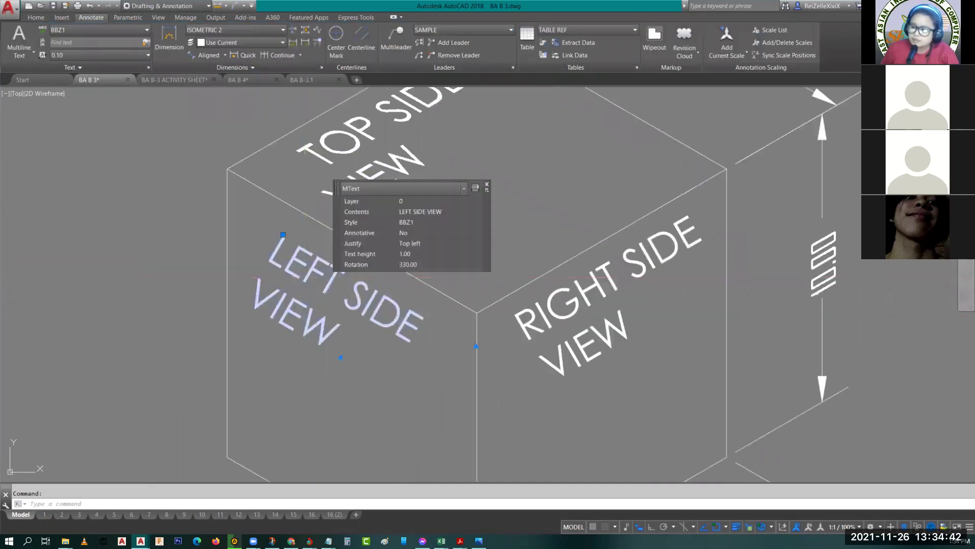
double_click(323, 349)
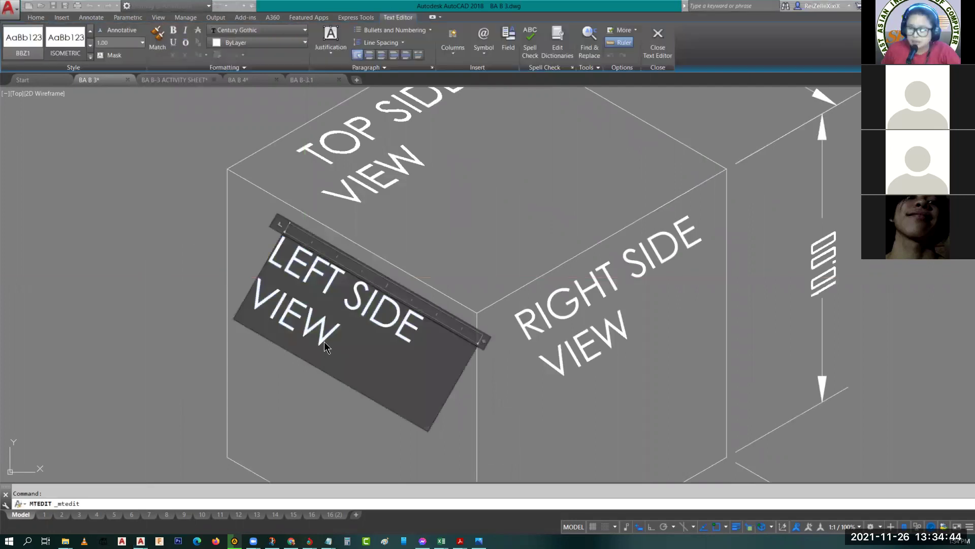
key(ctrl+a)
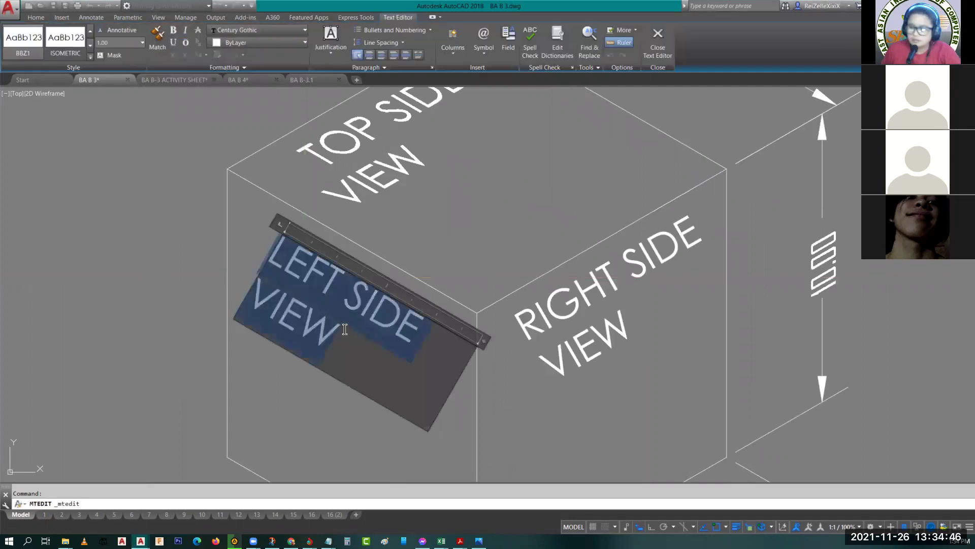
click(218, 67)
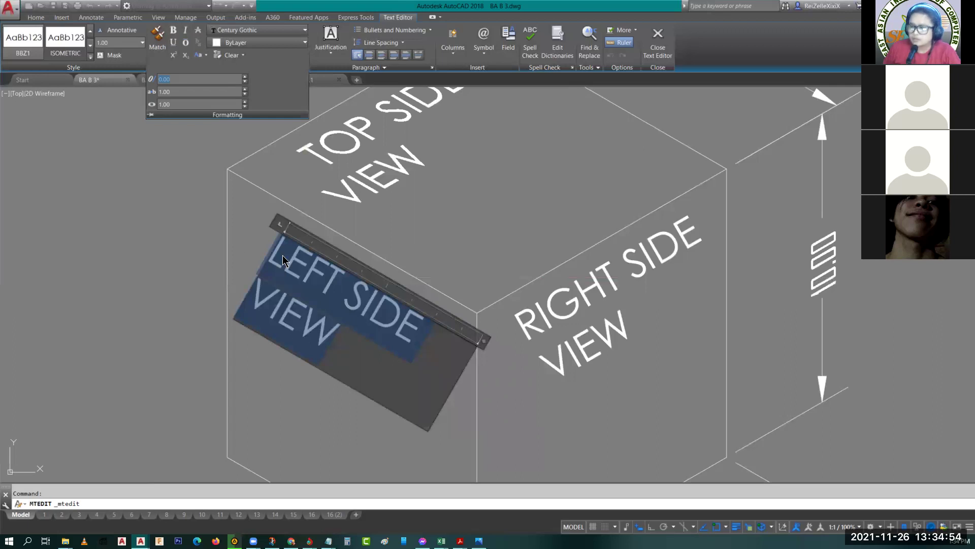
text(-30)
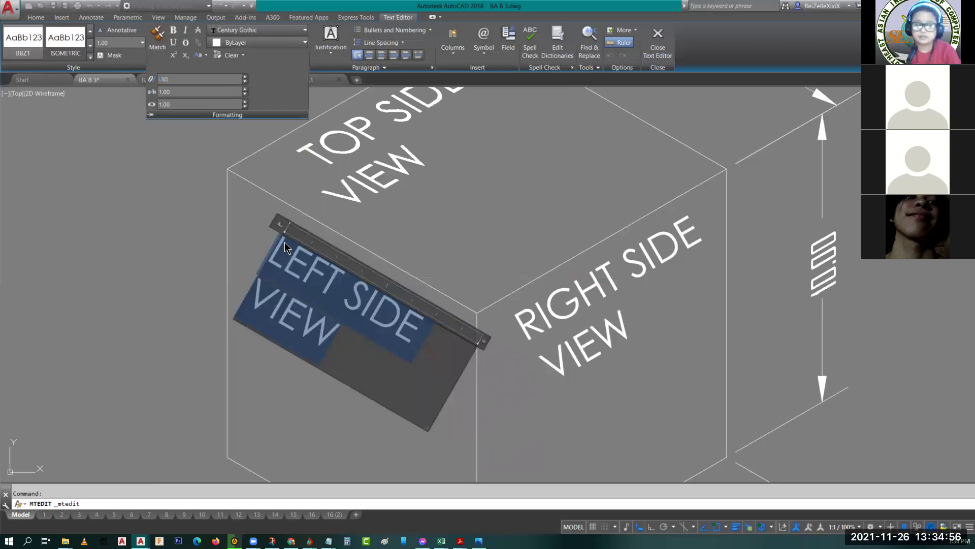
key(Return)
key(Delete)
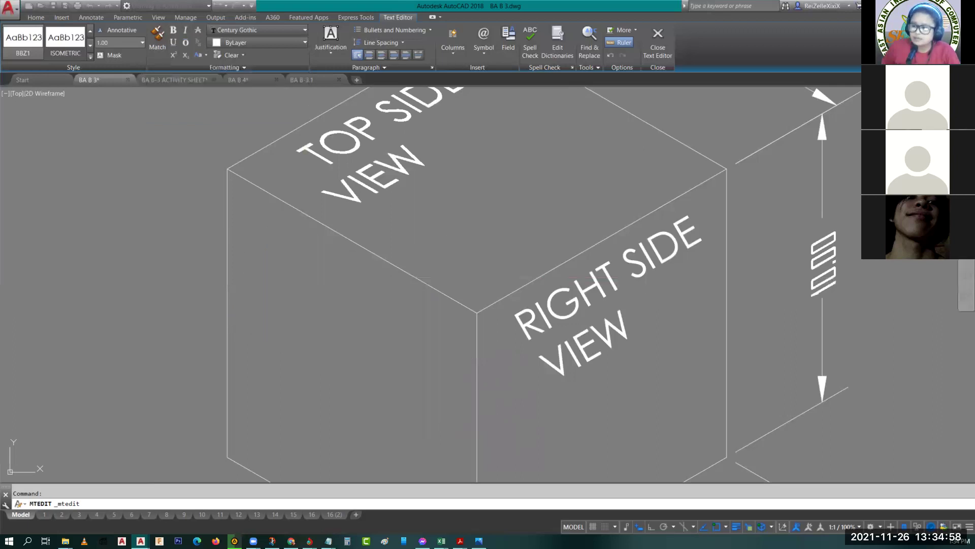
click(384, 287)
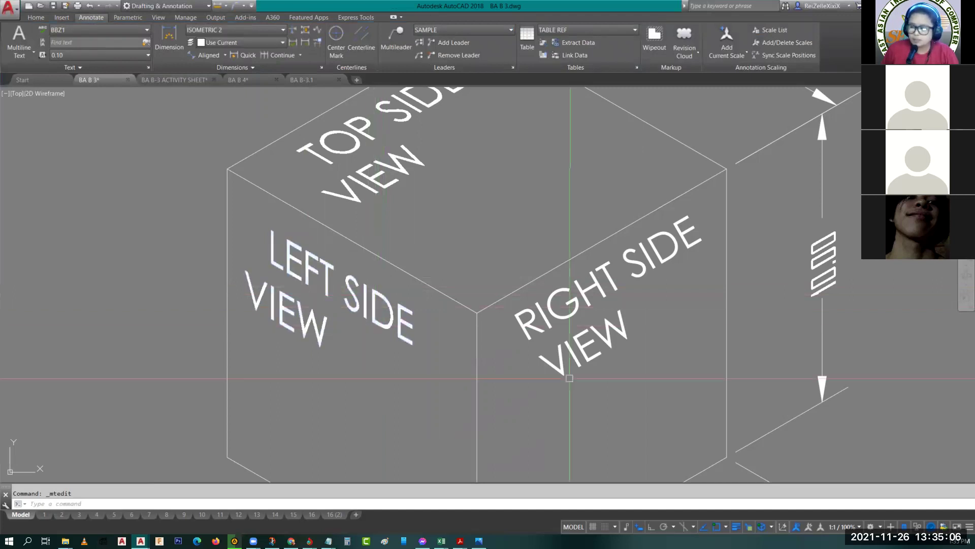
Step: Give the RIGHT SIDE VIEW label text a 30 oblique angle
middle_drag(569, 378, 419, 346)
click(394, 308)
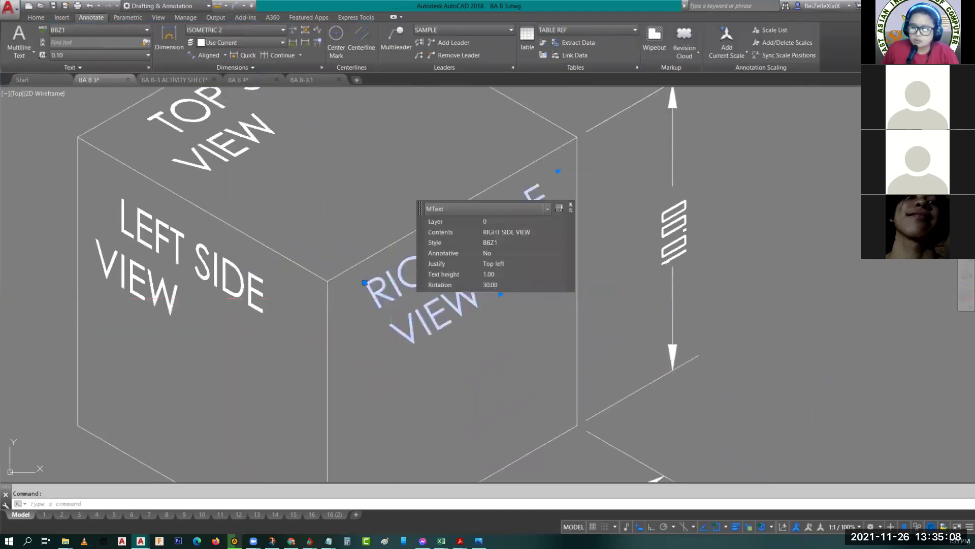
double_click(395, 309)
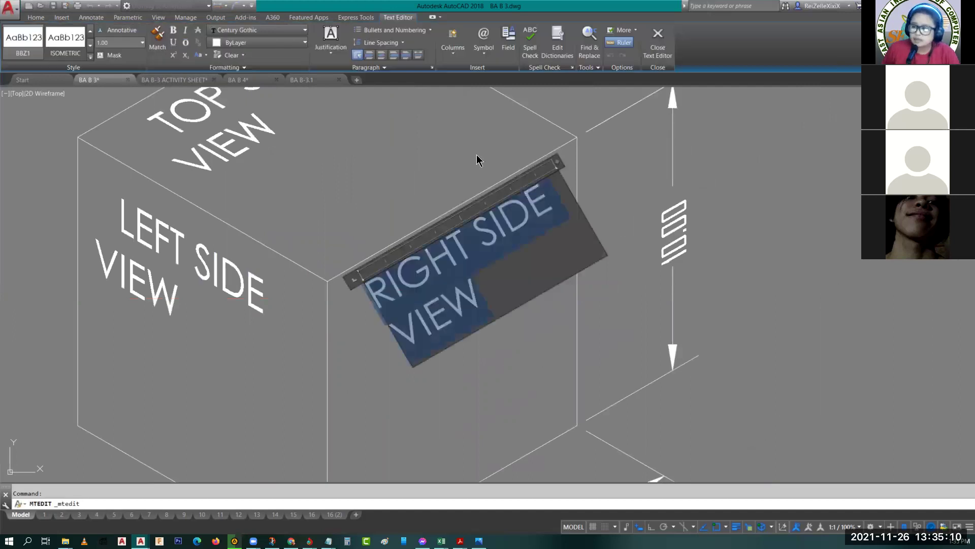
click(210, 69)
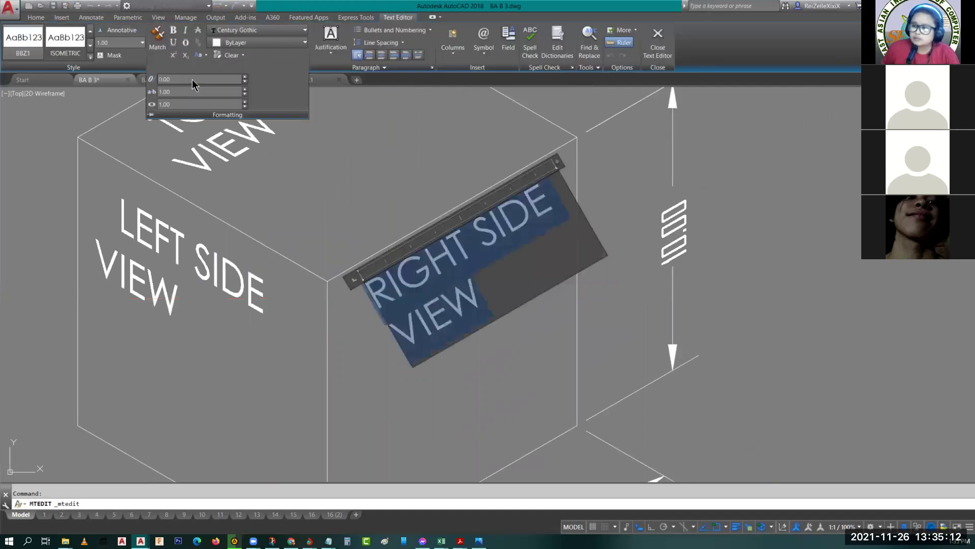
click(192, 79)
text(30)
key(Return)
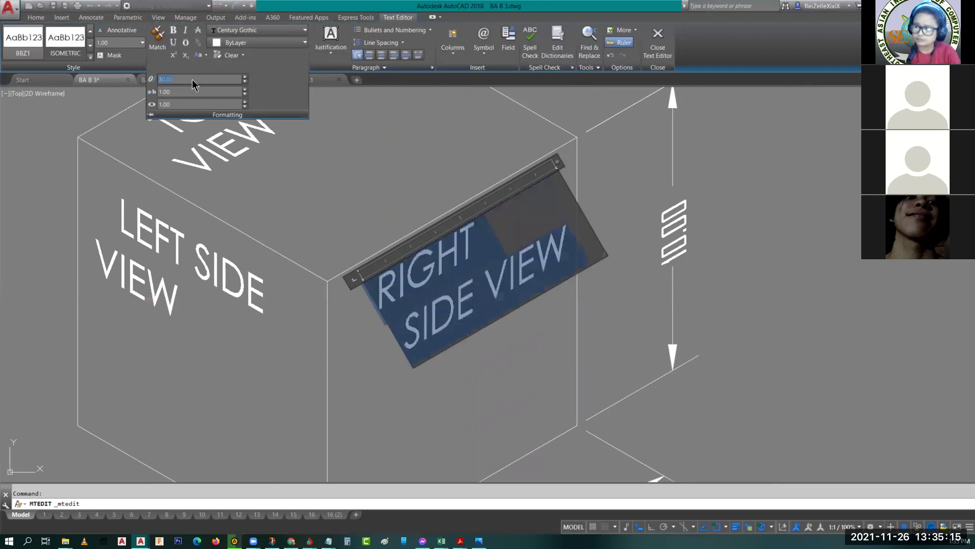
click(401, 181)
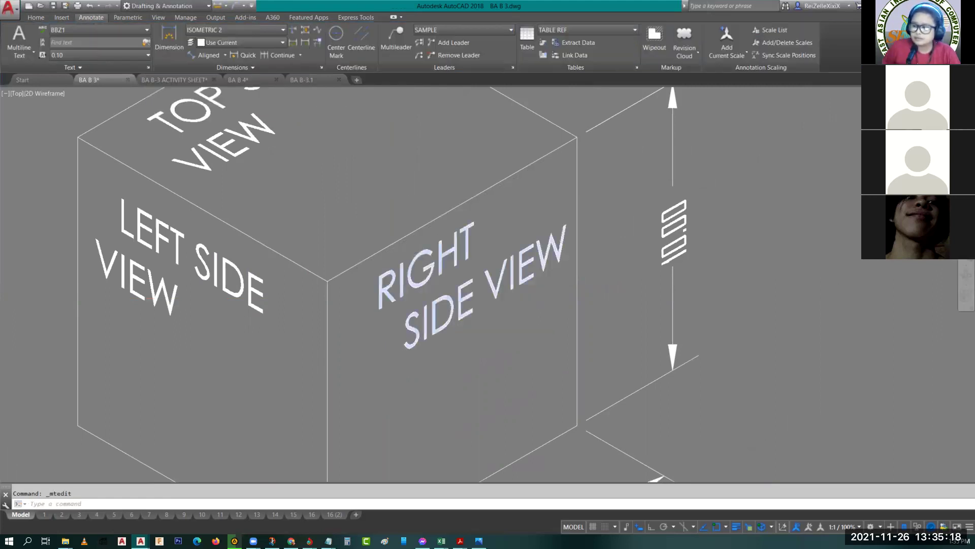
scroll(447, 302, down, 4)
scroll(447, 315, up, 2)
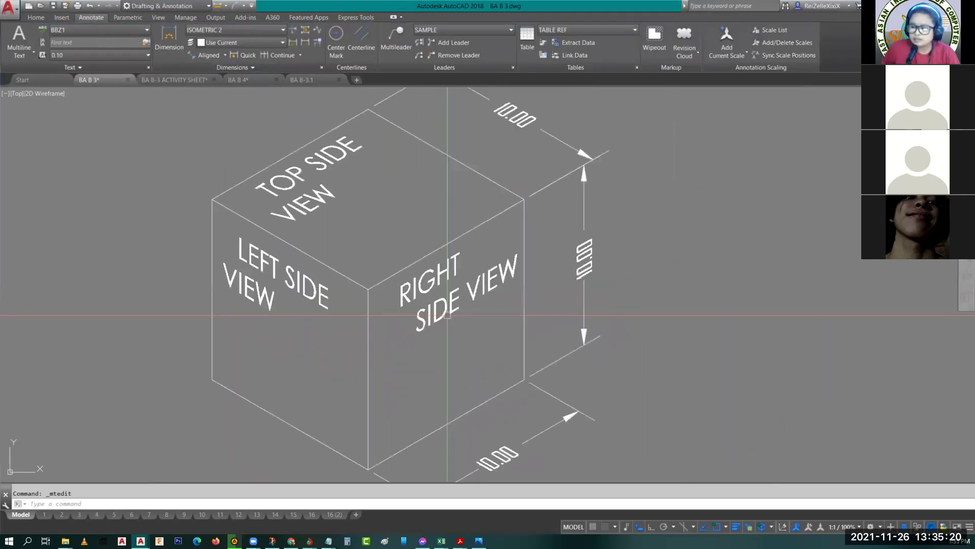
middle_drag(447, 315, 464, 375)
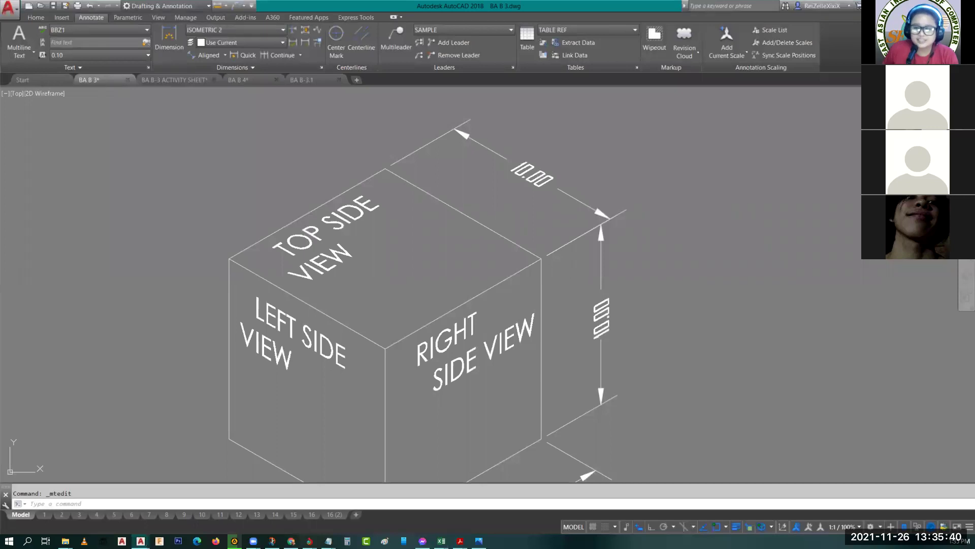
click(404, 248)
click(401, 244)
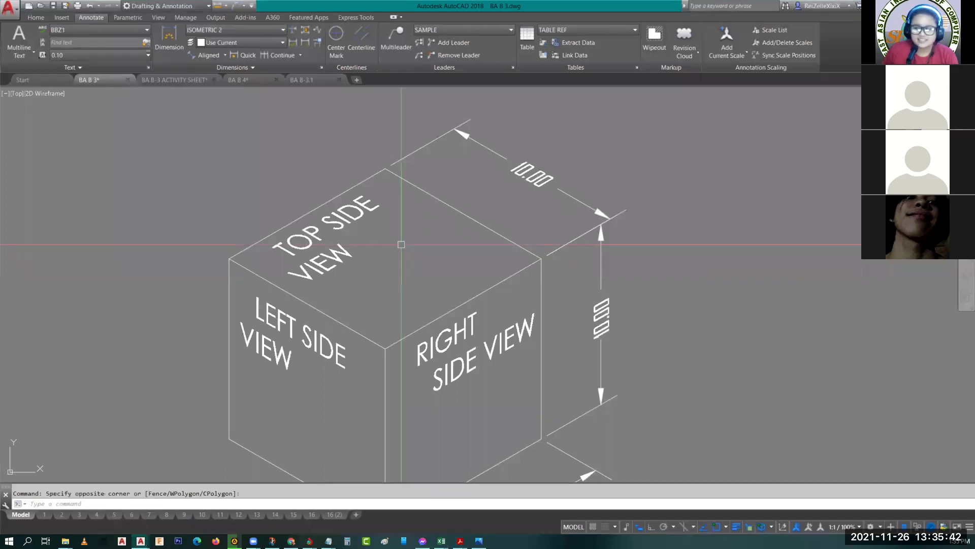
scroll(401, 244, down, 3)
scroll(308, 219, up, 2)
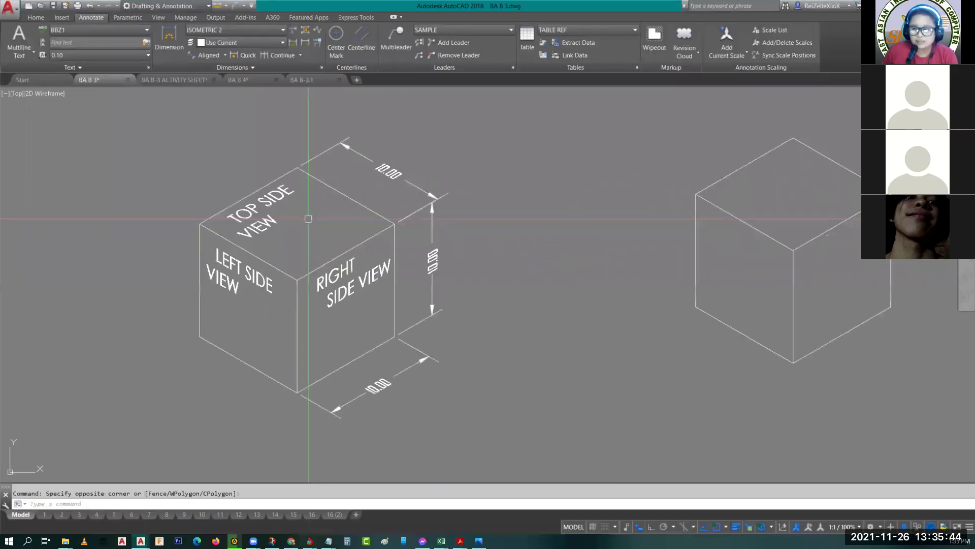
middle_drag(308, 219, 349, 263)
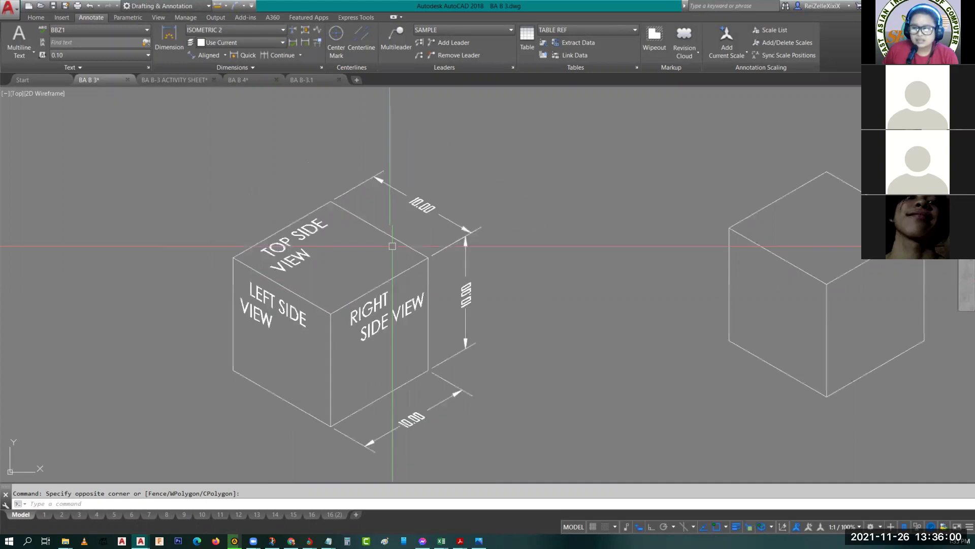
scroll(436, 200, up, 6)
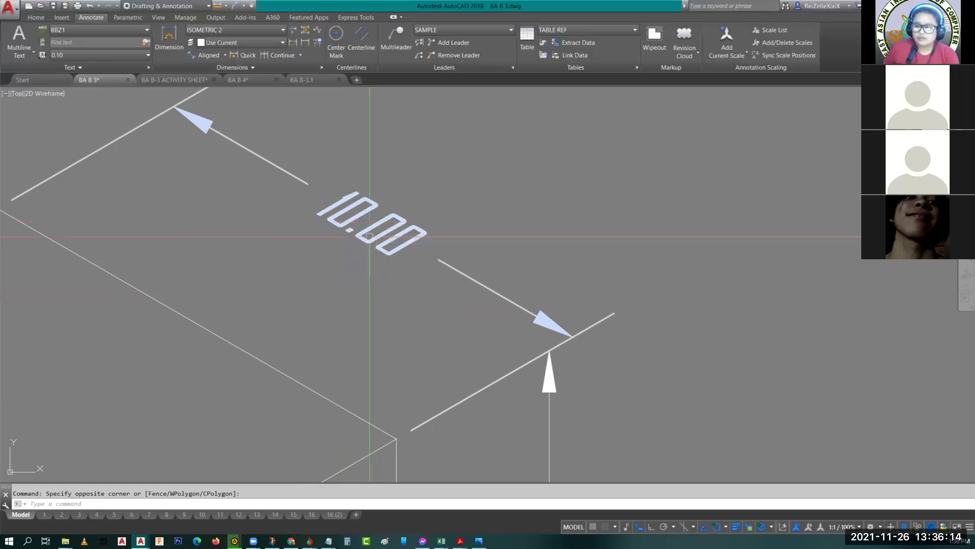
scroll(341, 286, down, 3)
middle_drag(341, 286, 349, 296)
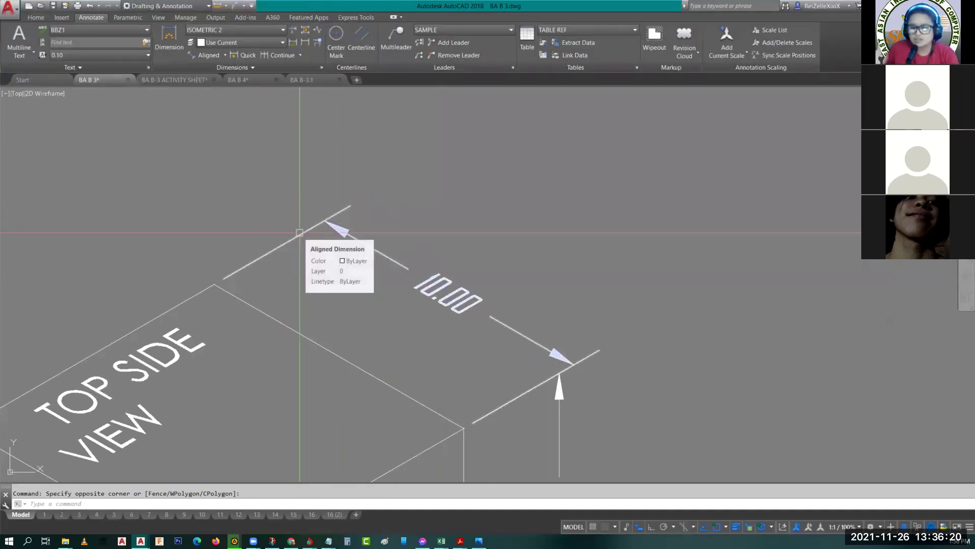
scroll(302, 264, down, 4)
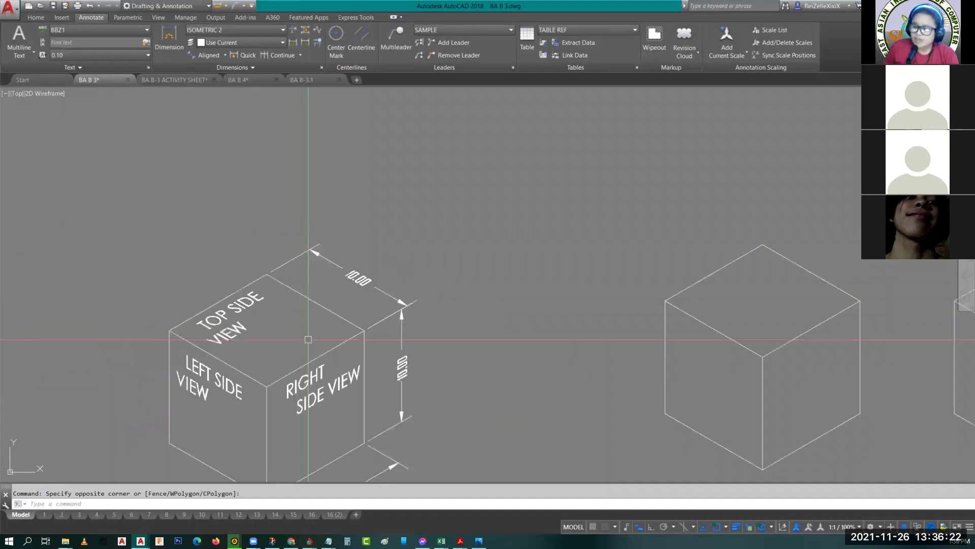
middle_drag(308, 339, 299, 258)
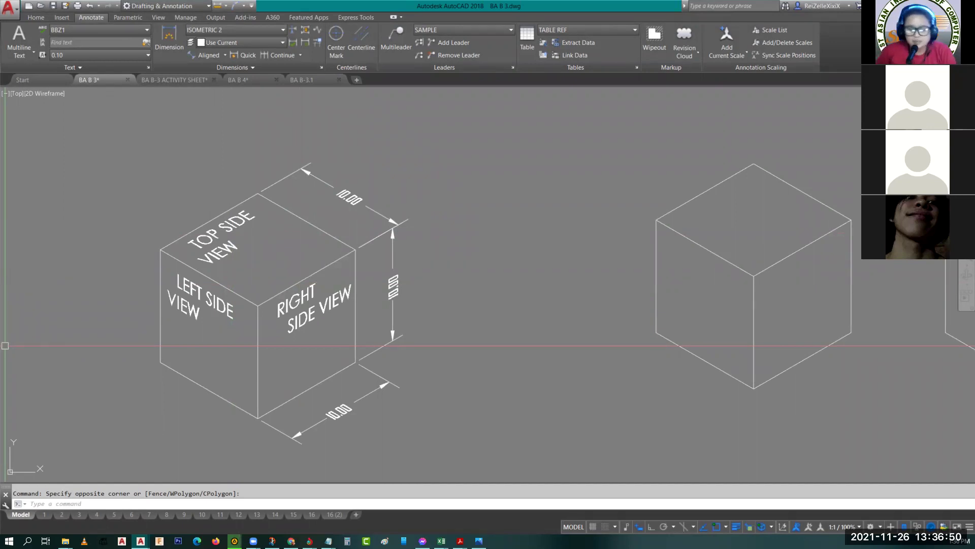
click(7, 364)
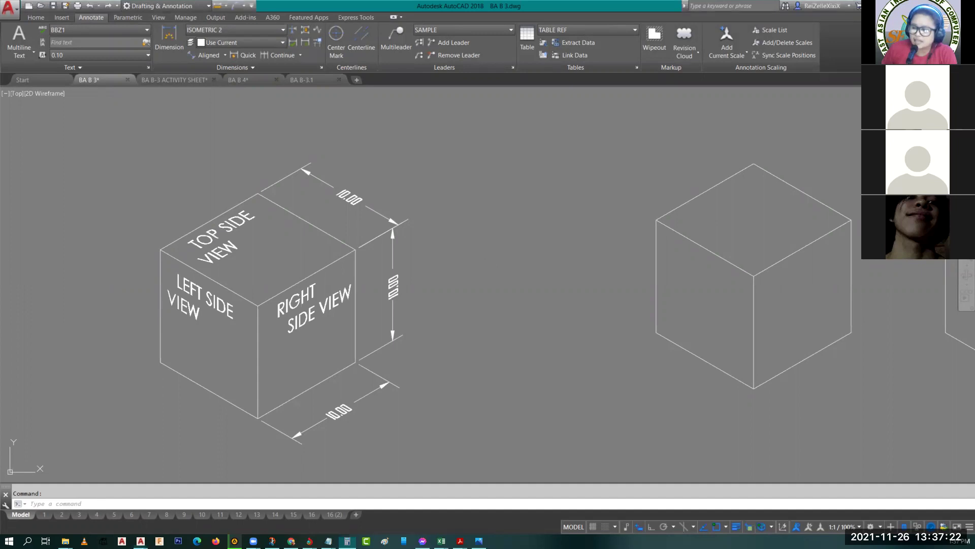
key(Escape)
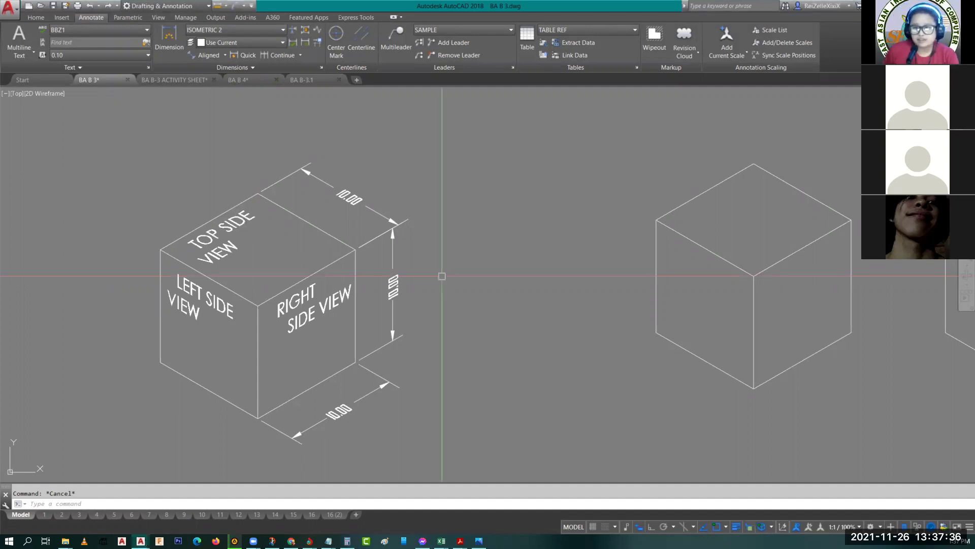
mouse_move(467, 273)
middle_down()
mouse_move(338, 225)
mouse_move(532, 247)
middle_up()
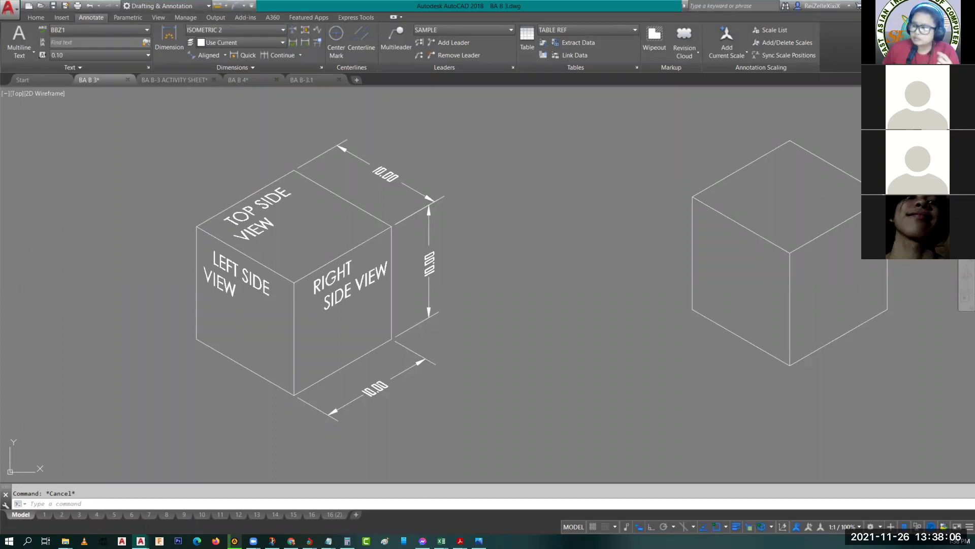
mouse_move(562, 252)
middle_down()
mouse_move(437, 285)
mouse_move(490, 298)
mouse_move(548, 261)
middle_up()
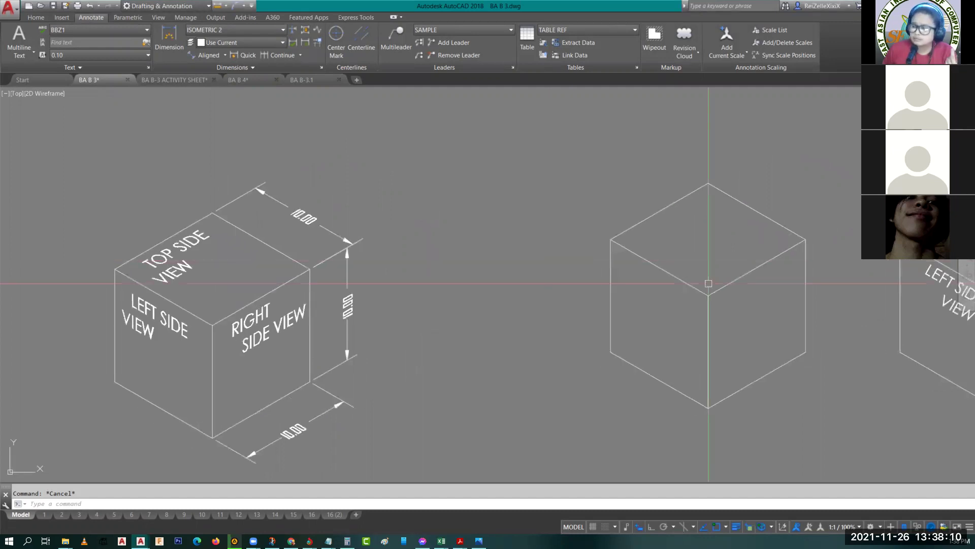
scroll(955, 279, up, 2)
scroll(568, 283, down, 4)
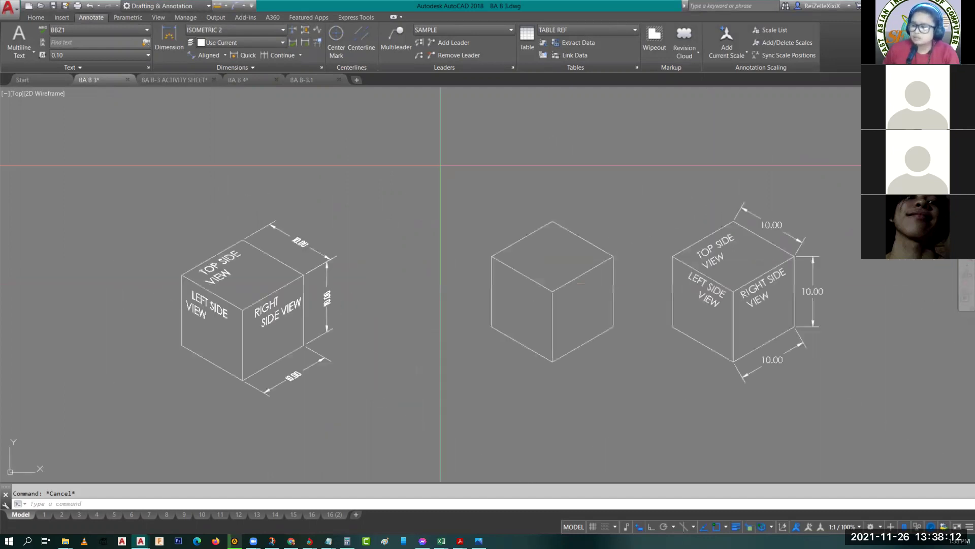
Step: Move the plain middle cube up so it sits above the two dimensioned cubes
click(440, 165)
click(633, 375)
key(m)
key(Return)
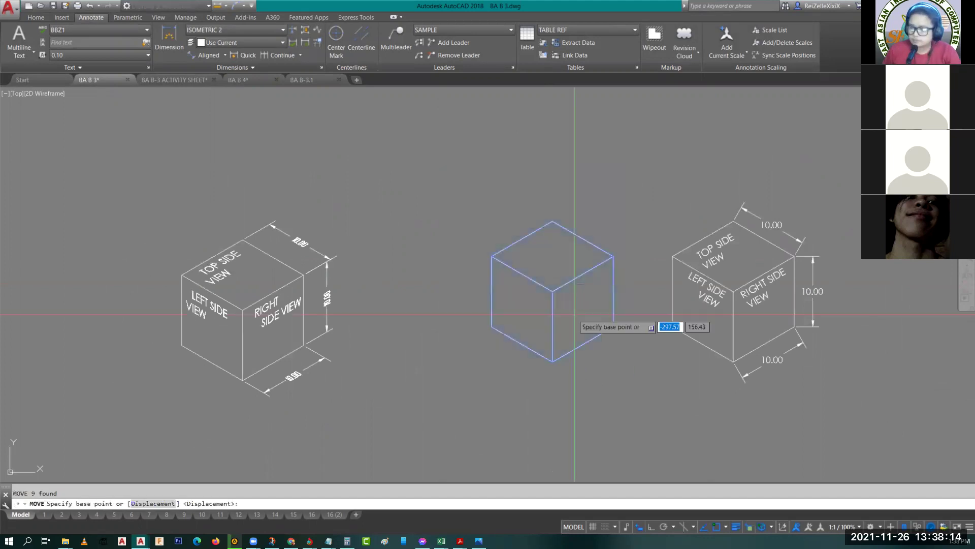
click(663, 327)
scroll(565, 331, down, 2)
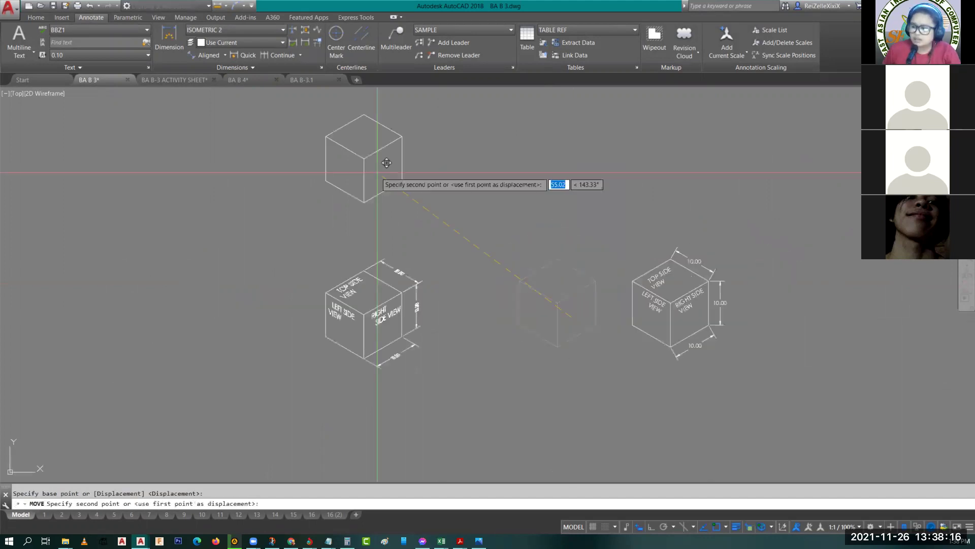
click(377, 161)
scroll(377, 161, up, 3)
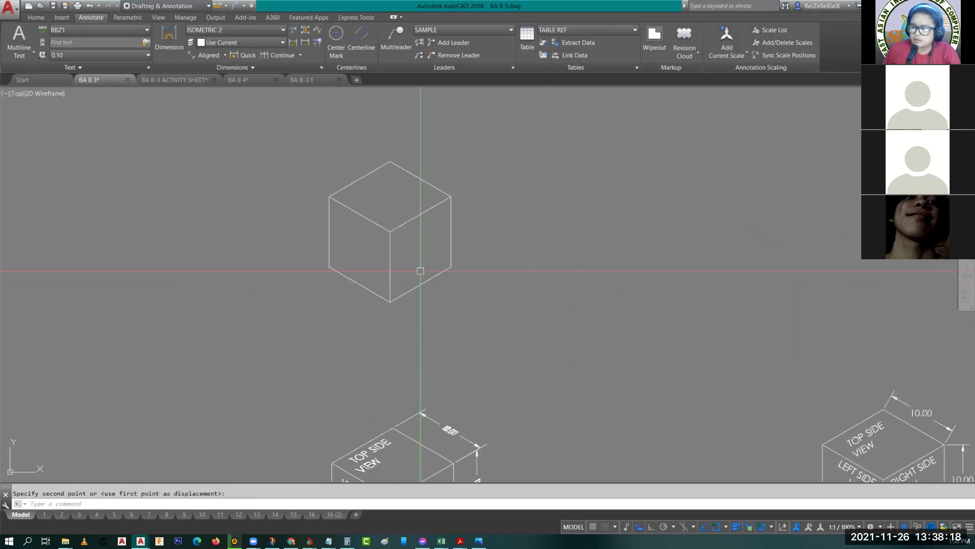
scroll(418, 272, up, 2)
scroll(437, 341, up, 2)
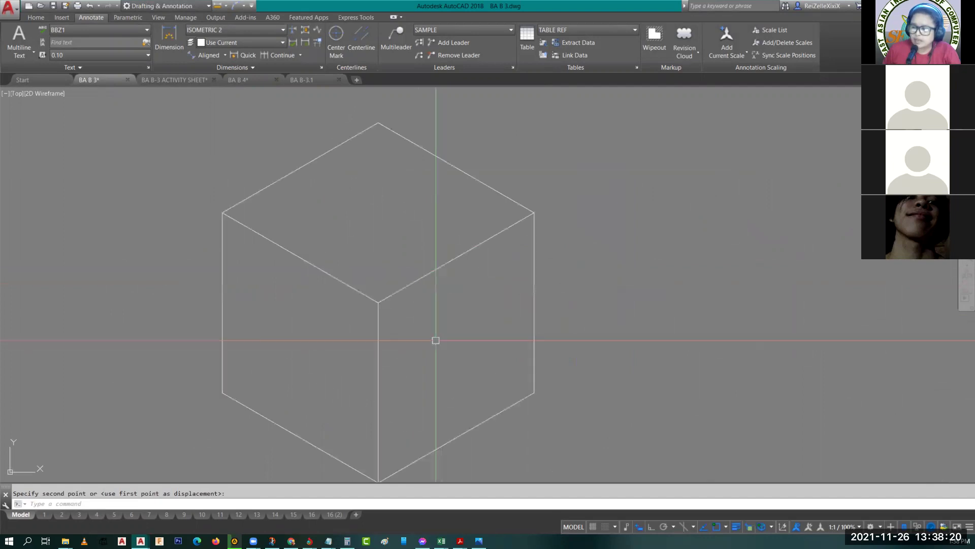
scroll(453, 342, down, 2)
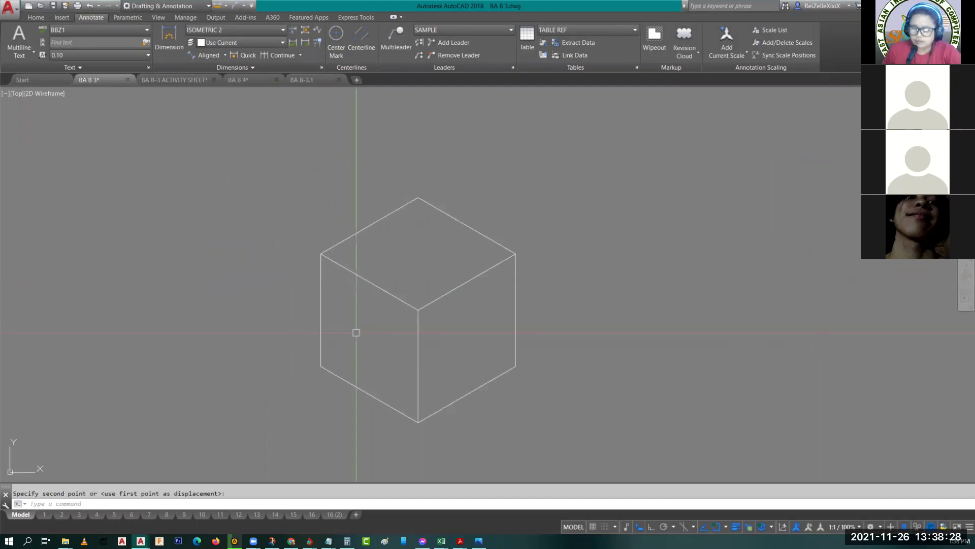
Step: Draw lines from the plain cube's bottom vertex to its top-left and top-right corners and back
key(Escape)
text(l)
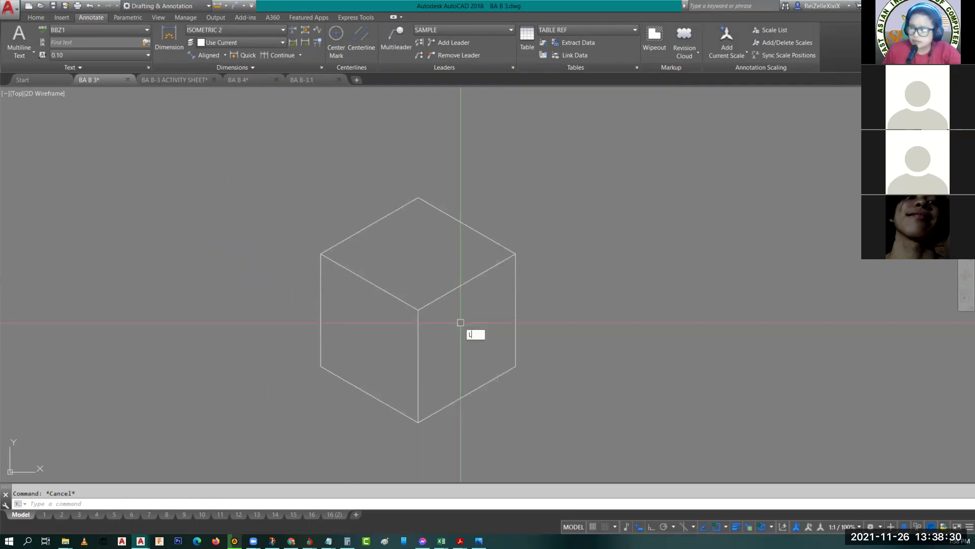
key(Return)
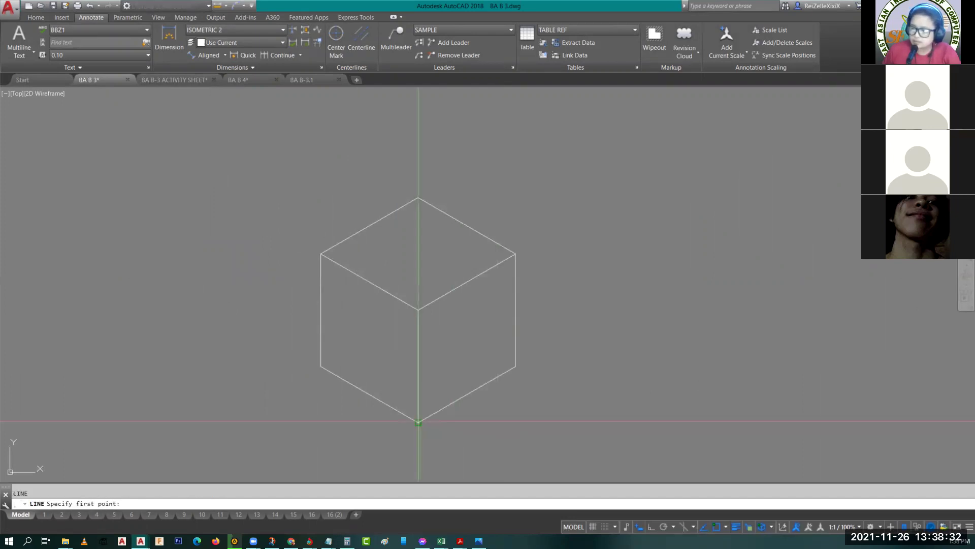
click(418, 422)
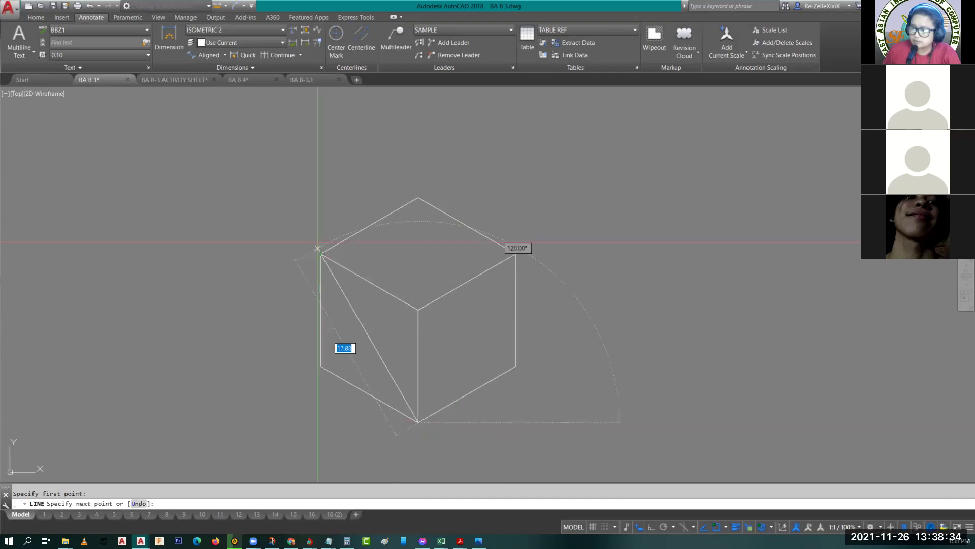
click(321, 253)
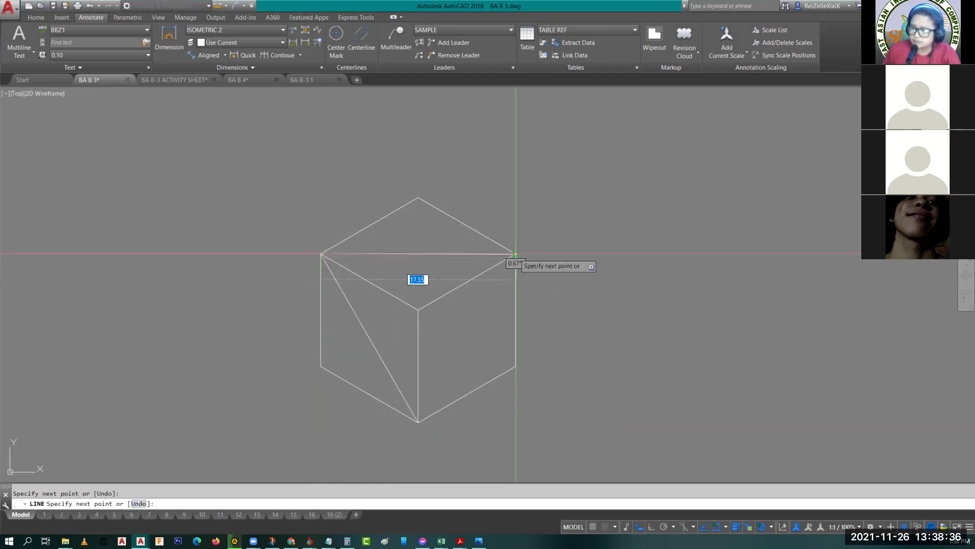
click(515, 254)
click(418, 421)
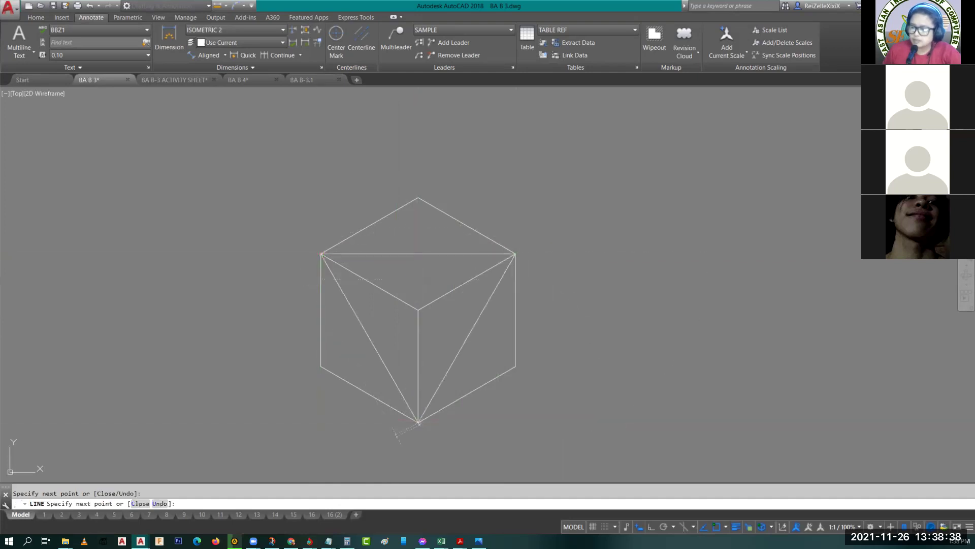
key(Escape)
Step: Turn on isometric drafting and recentre the enlarged cube in the view
scroll(519, 411, down, 2)
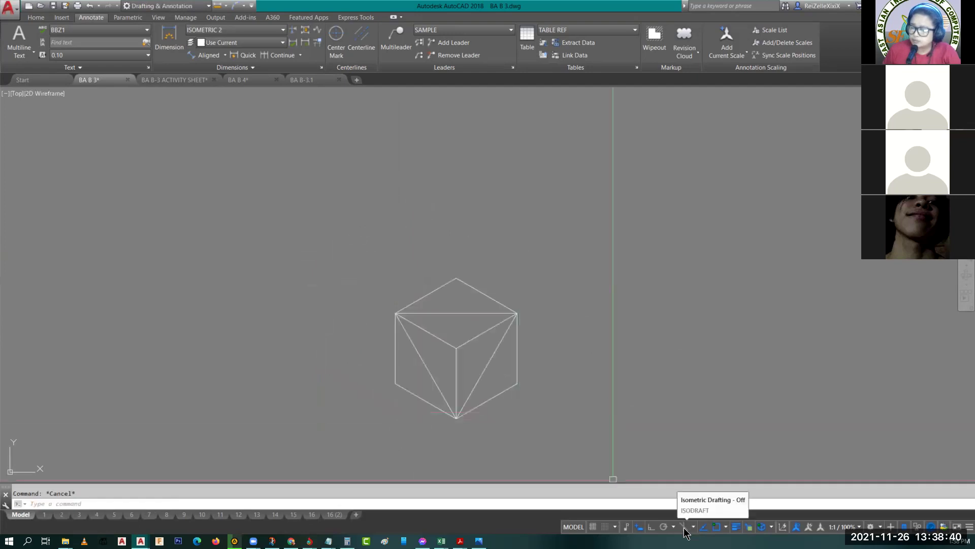
click(685, 531)
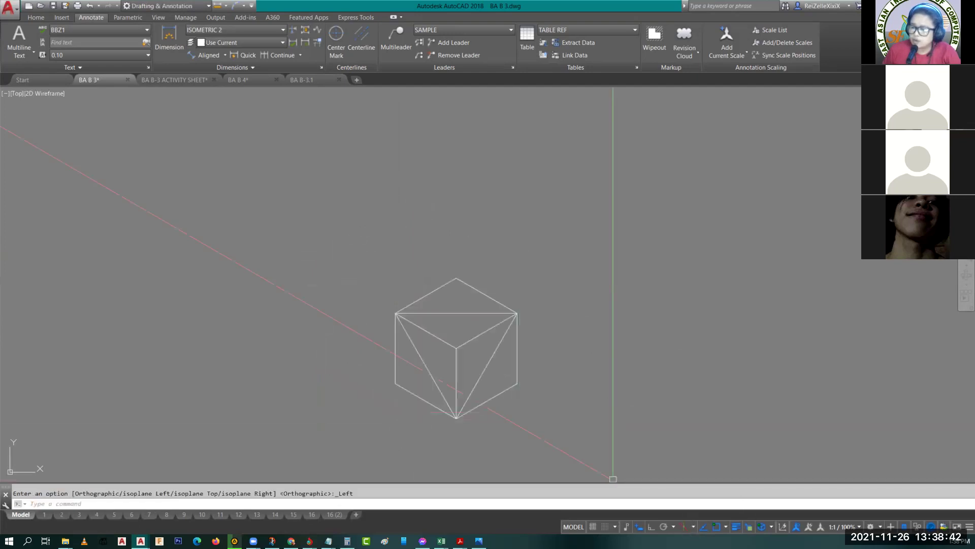
scroll(485, 376, up, 2)
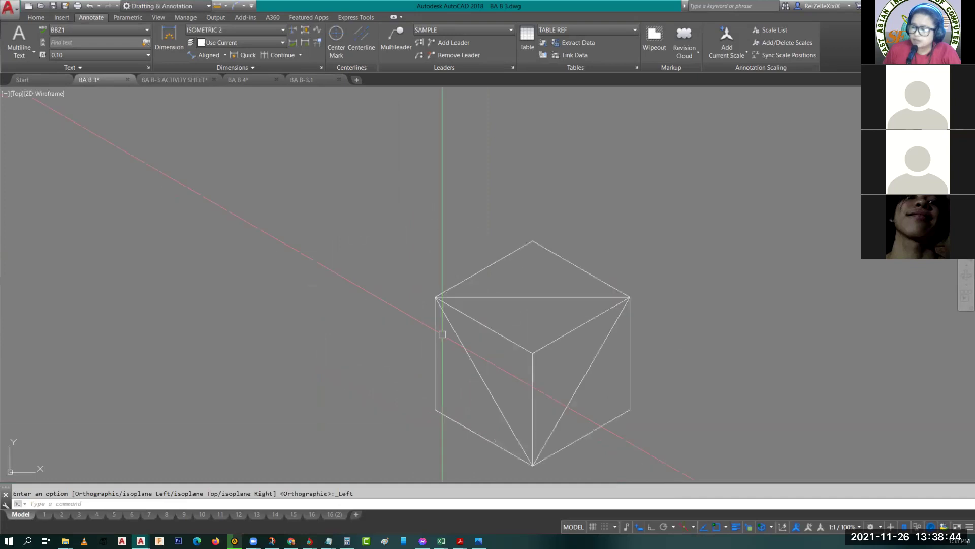
middle_drag(479, 407, 480, 407)
scroll(480, 407, up, 2)
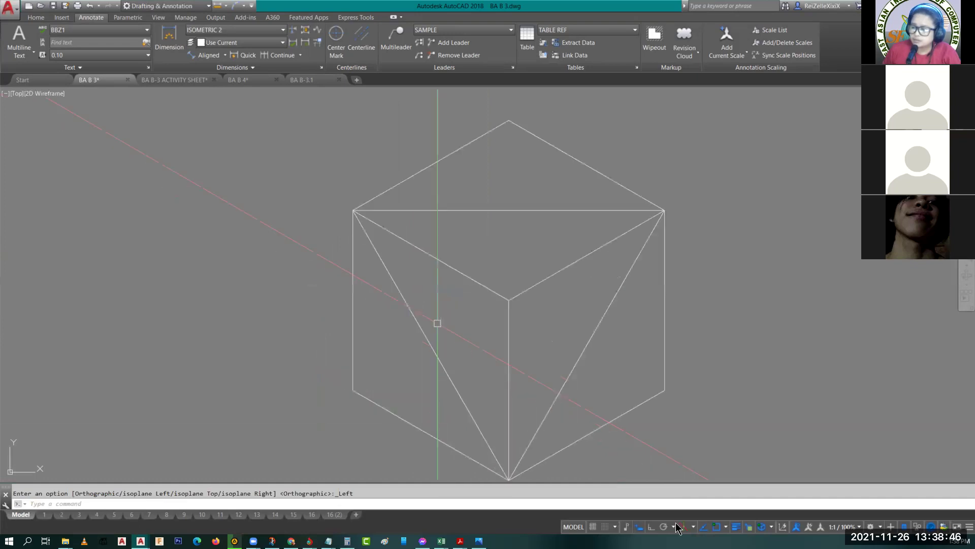
middle_drag(386, 358, 347, 349)
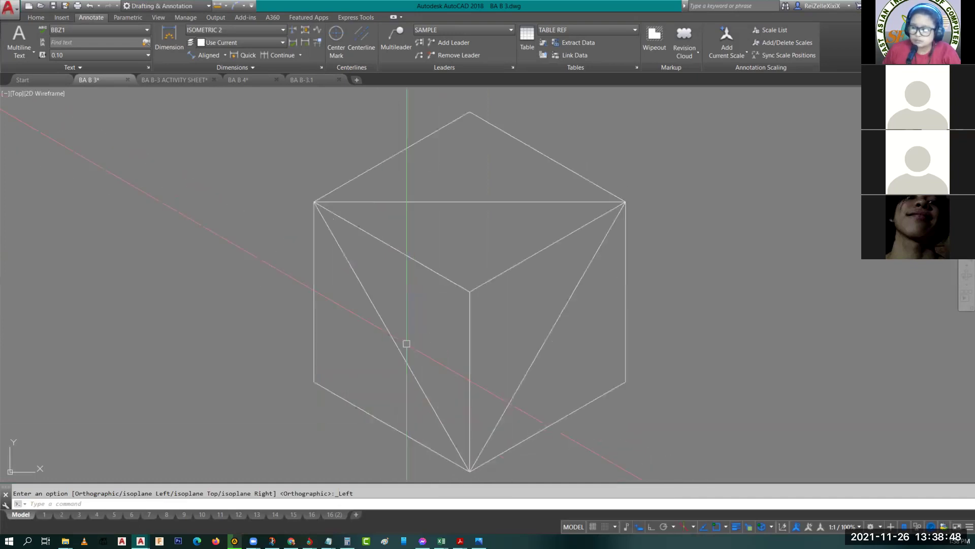
Step: Draw a radius-2 isocircle centred on the cube's left face
text(el)
key(Return)
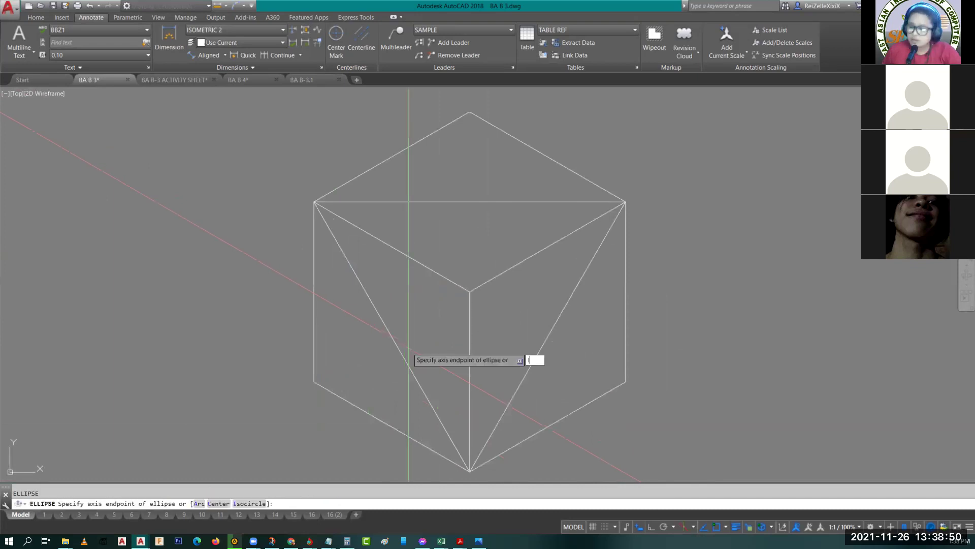
text(i)
key(Return)
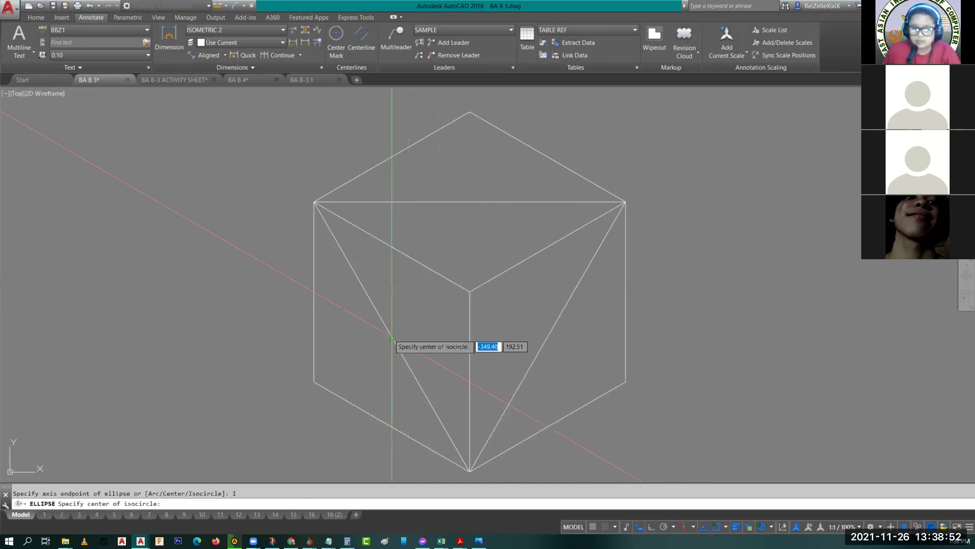
click(392, 336)
text(2)
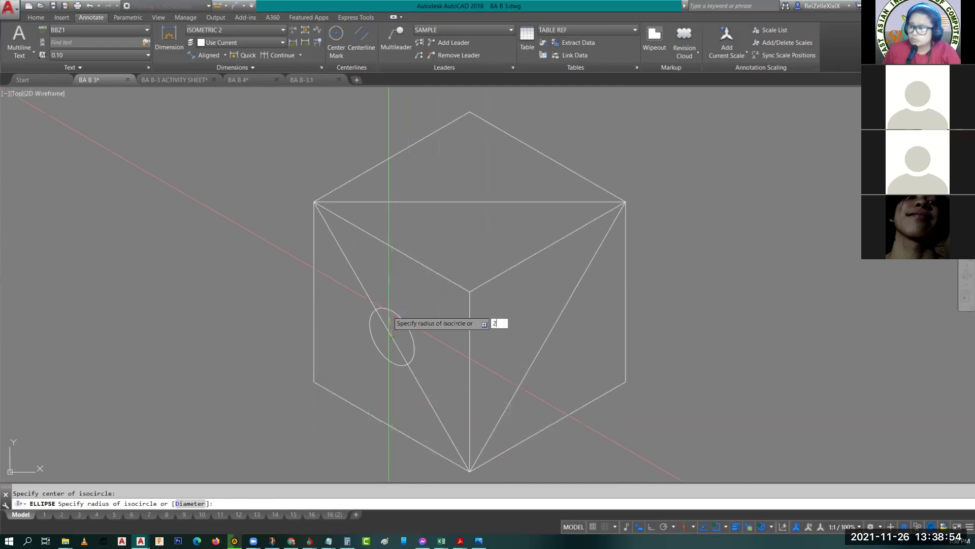
key(Return)
middle_drag(457, 245, 471, 296)
Step: Switch to the top isoplane and draw a diameter-10 isocircle on the top face
key(F5)
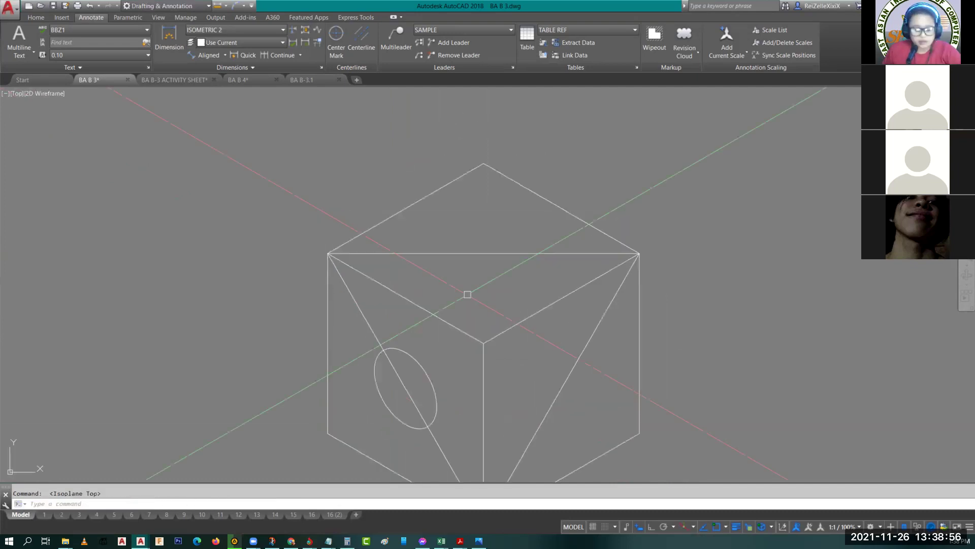
text(EL)
key(Return)
text(I)
key(Return)
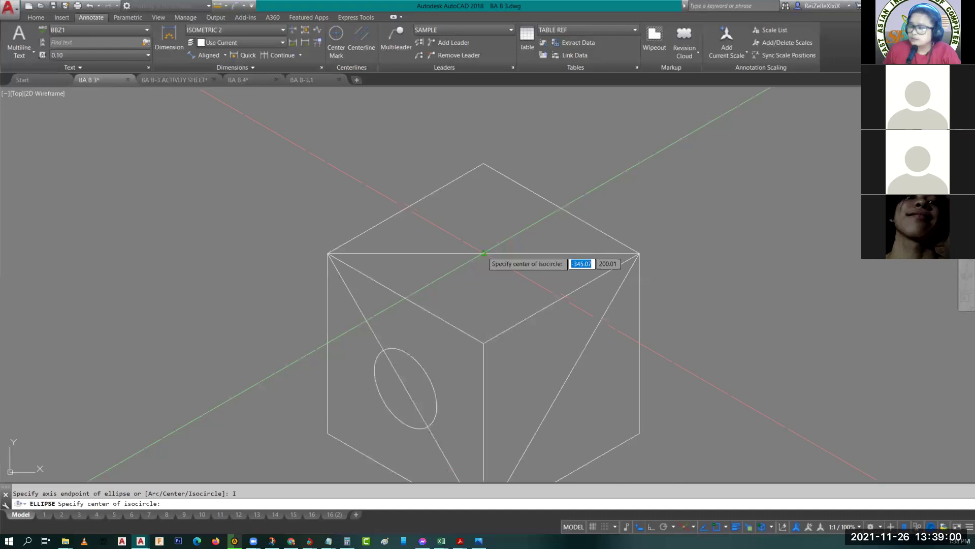
click(484, 253)
text(D)
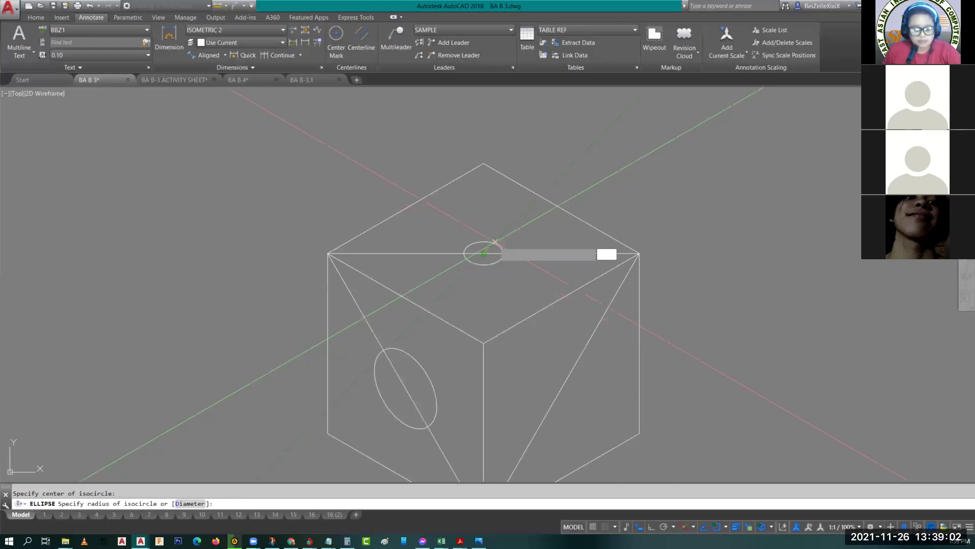
key(Return)
text(10)
key(Return)
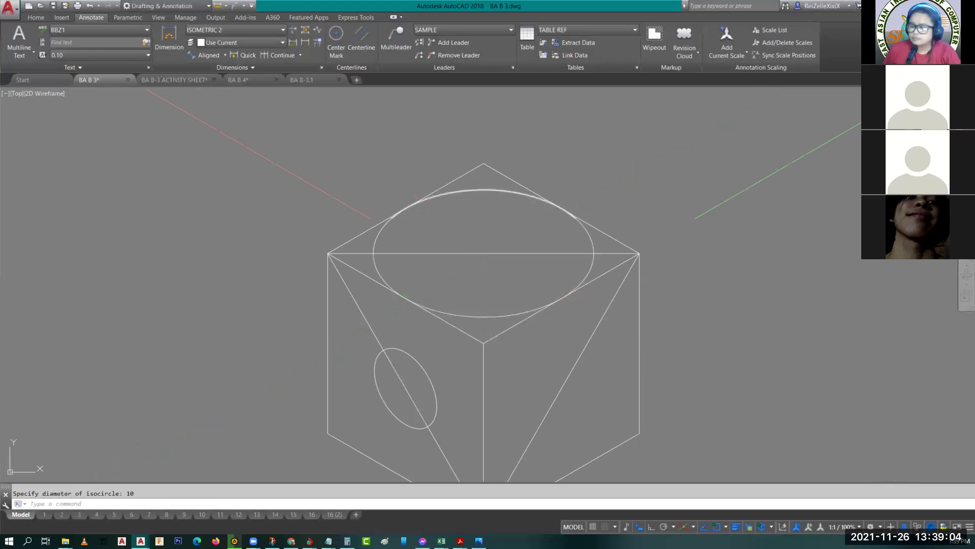
middle_drag(569, 378, 460, 318)
Step: Switch to the right isoplane and draw a radius-3 isocircle on the right face
key(F5)
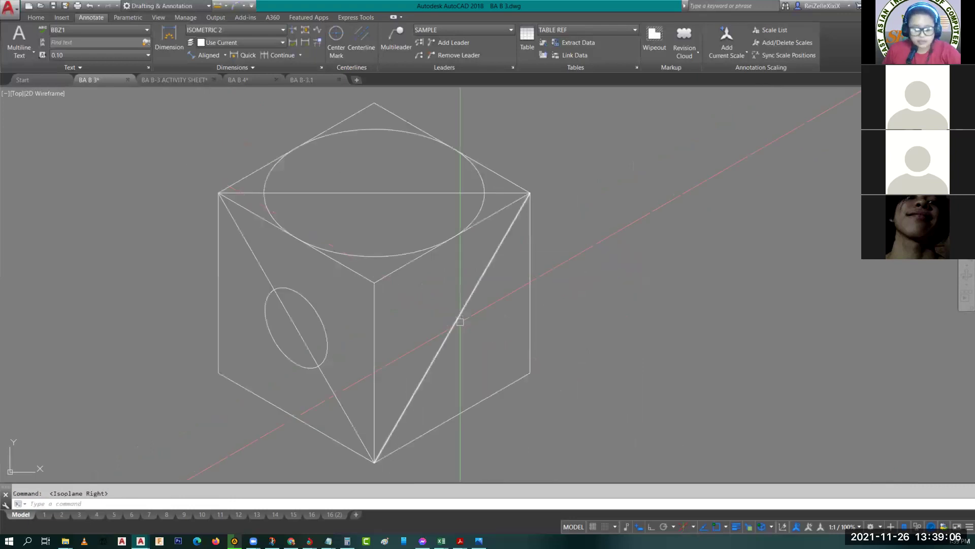
text(el)
key(Return)
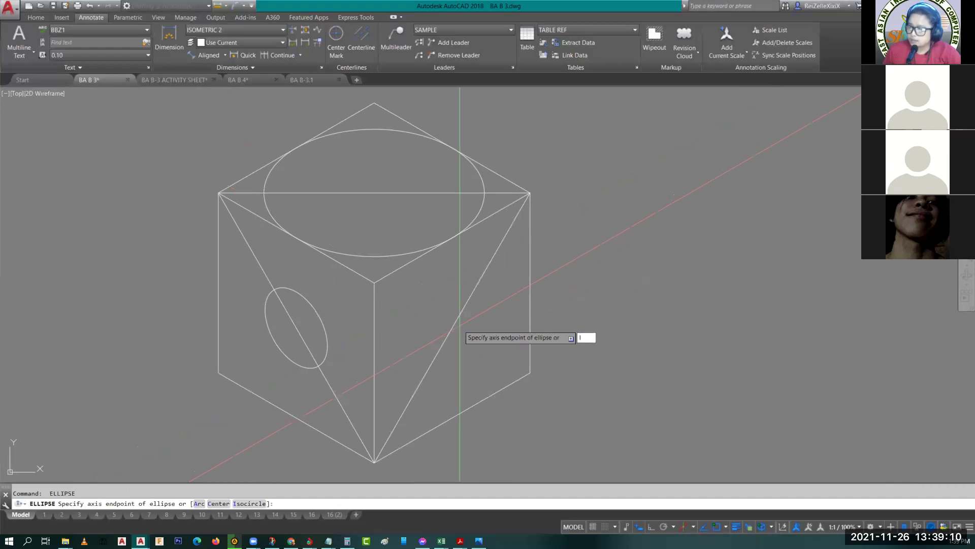
text(i)
key(Return)
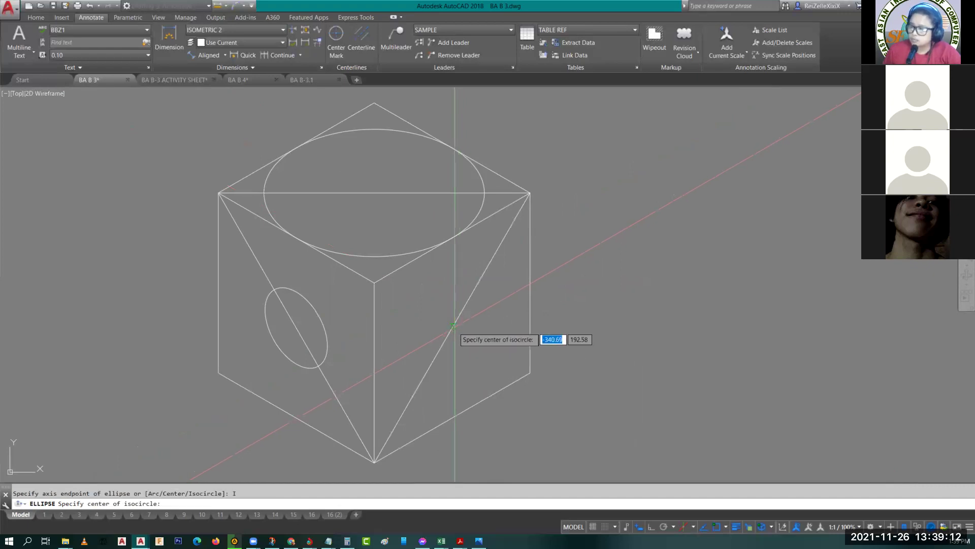
click(452, 330)
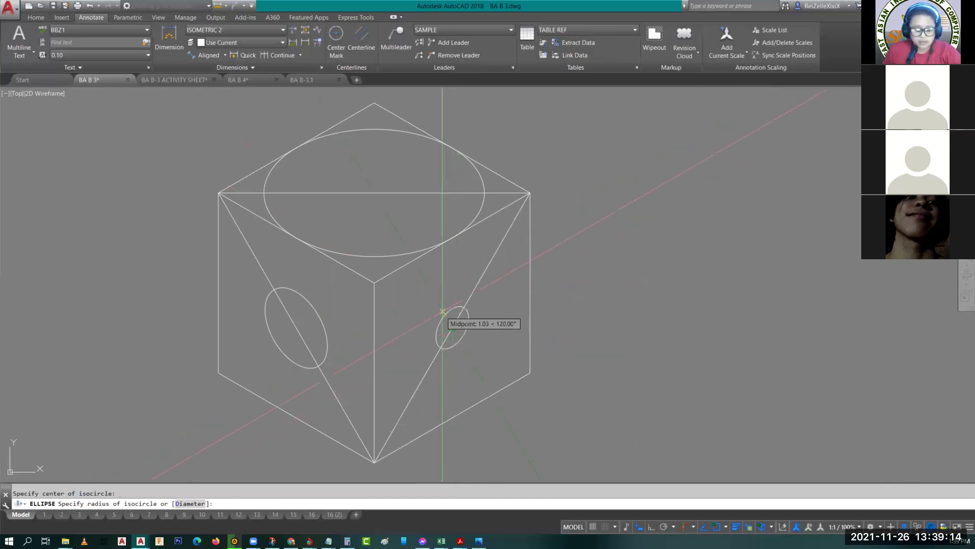
text(3)
key(Return)
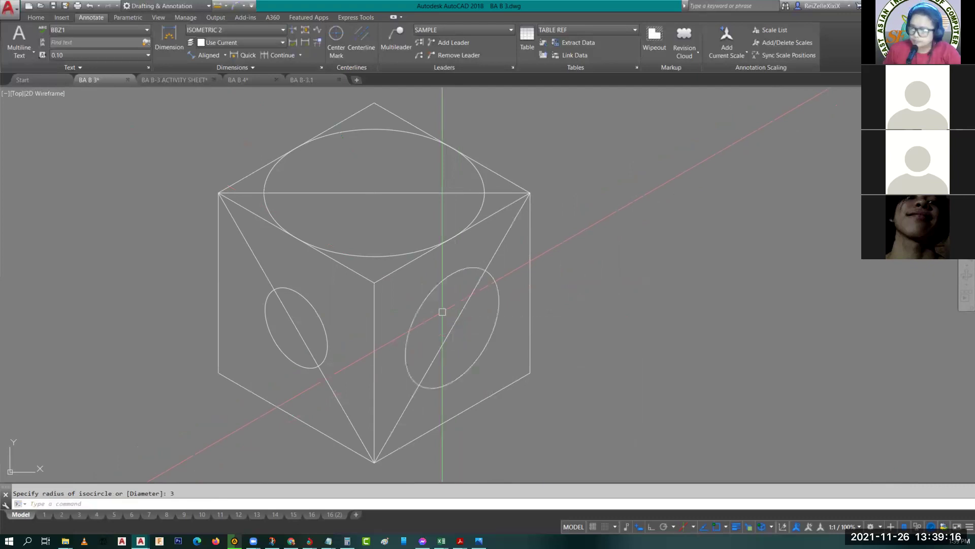
middle_drag(442, 311, 487, 369)
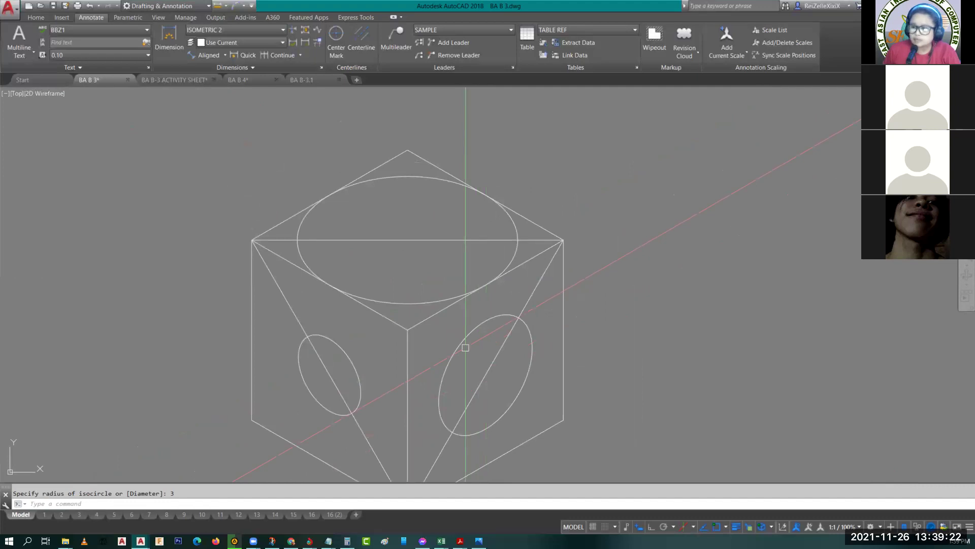
middle_drag(466, 347, 379, 345)
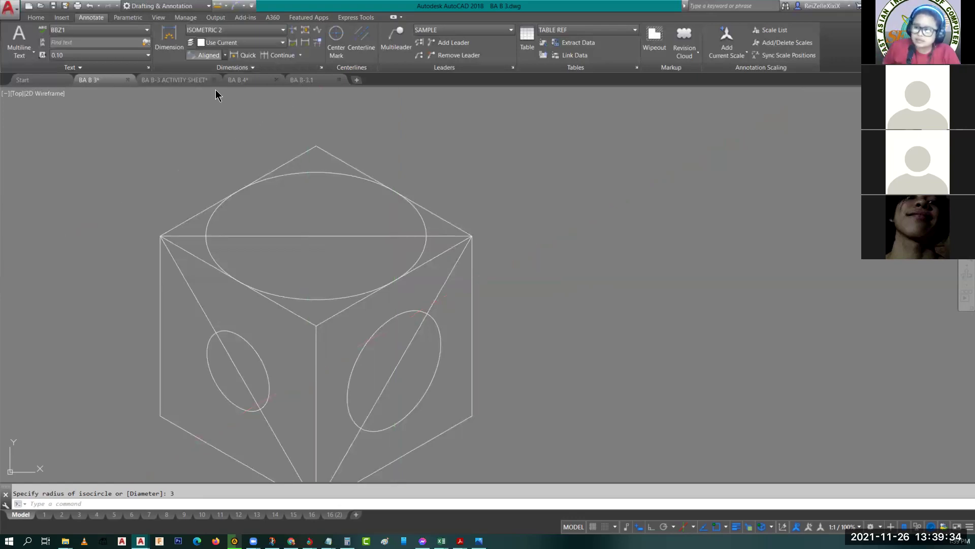
click(225, 55)
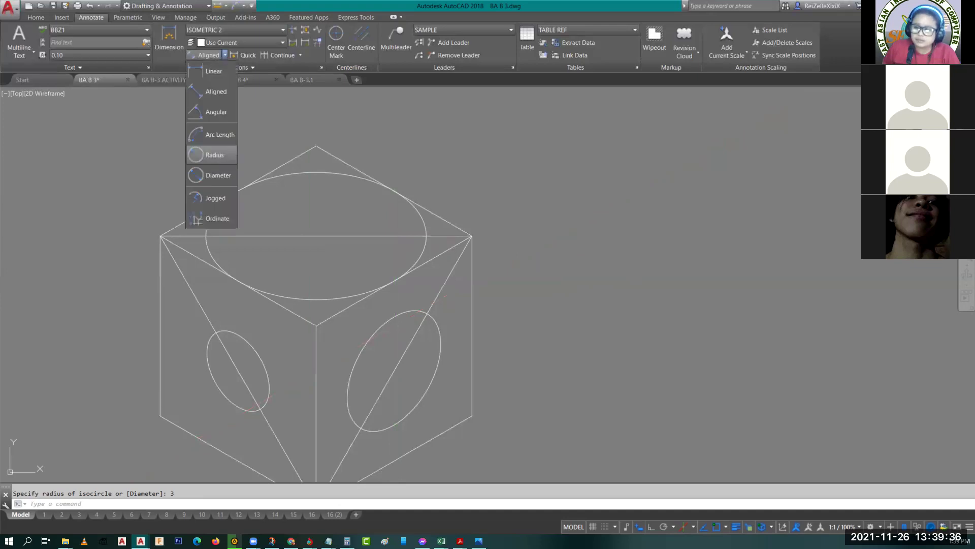
click(211, 155)
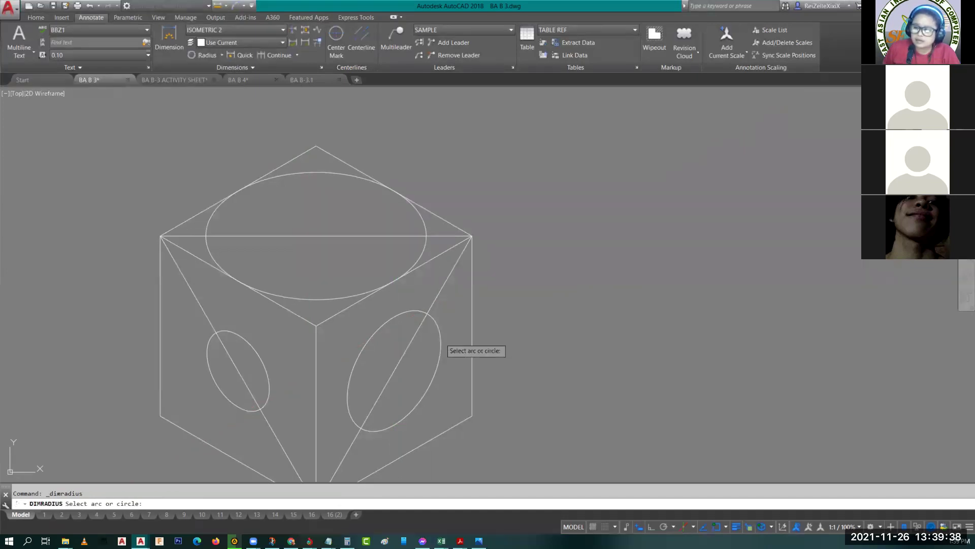
click(456, 276)
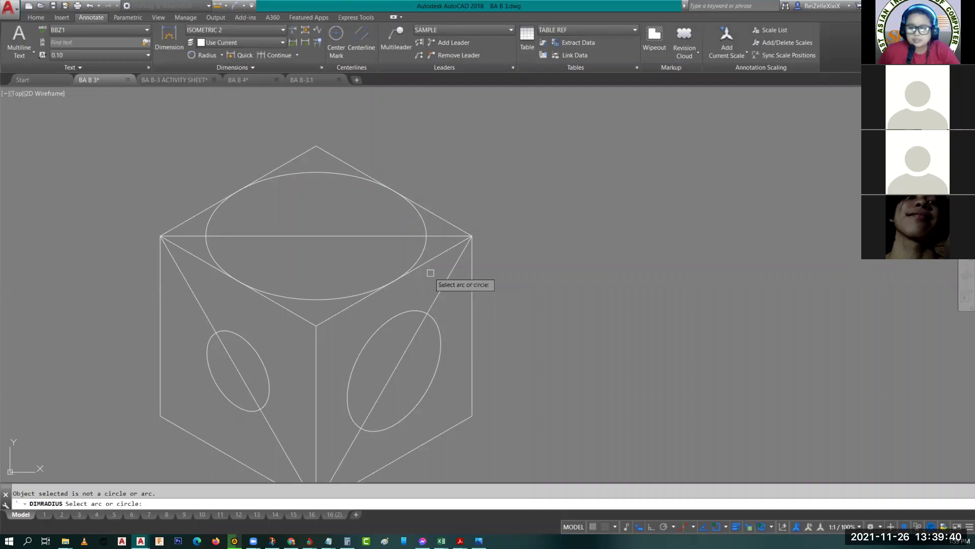
key(Escape)
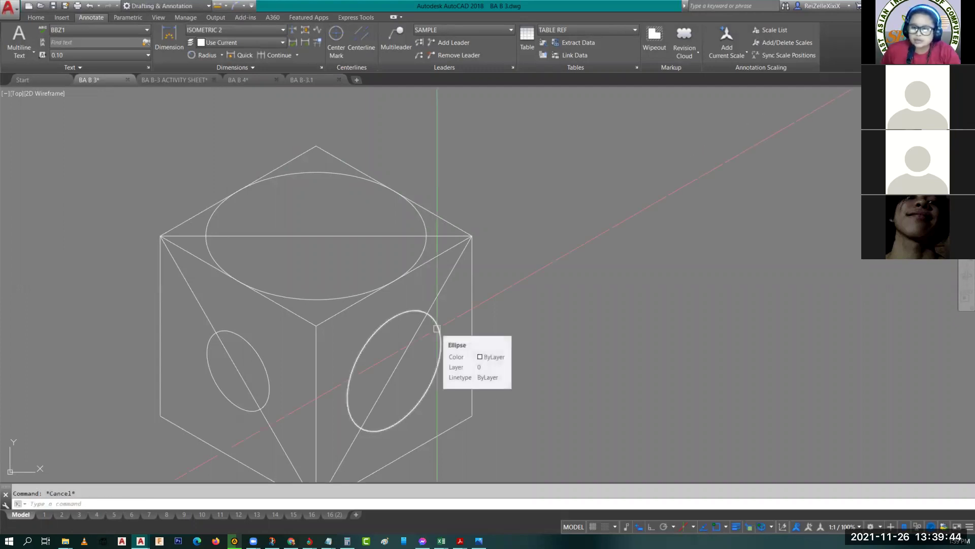
click(436, 328)
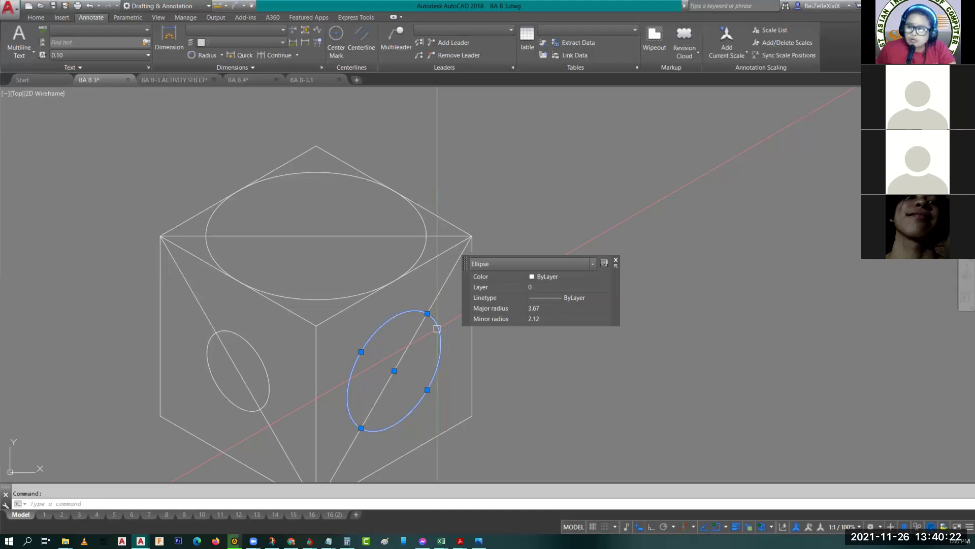
key(Escape)
Step: Add aligned dimensions 2.12 and 3.67 across the right-face isocircle's radii, then select both
click(222, 55)
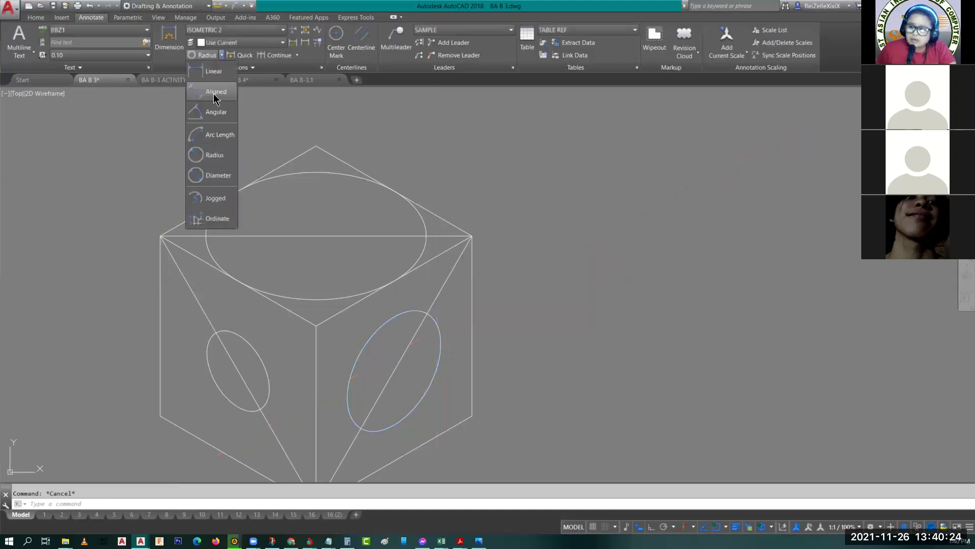
click(216, 92)
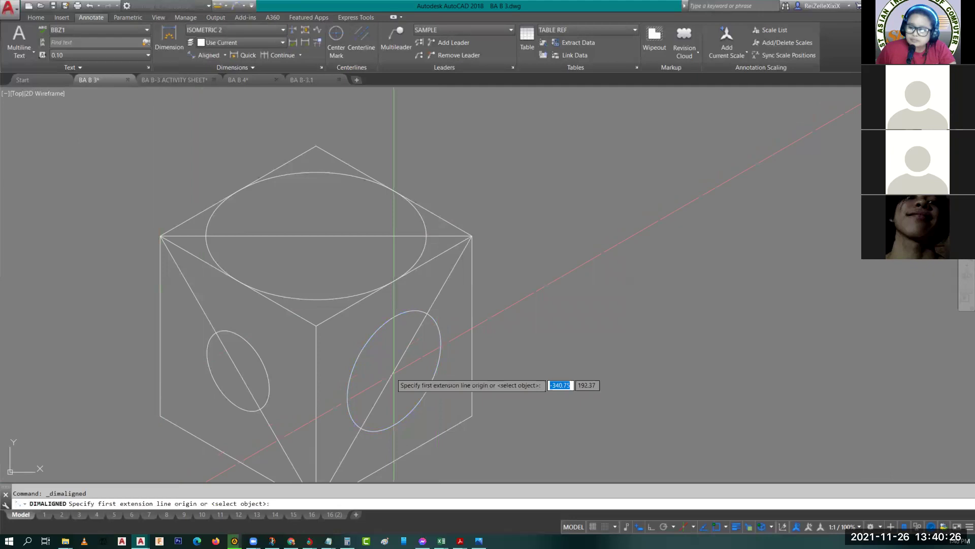
click(395, 371)
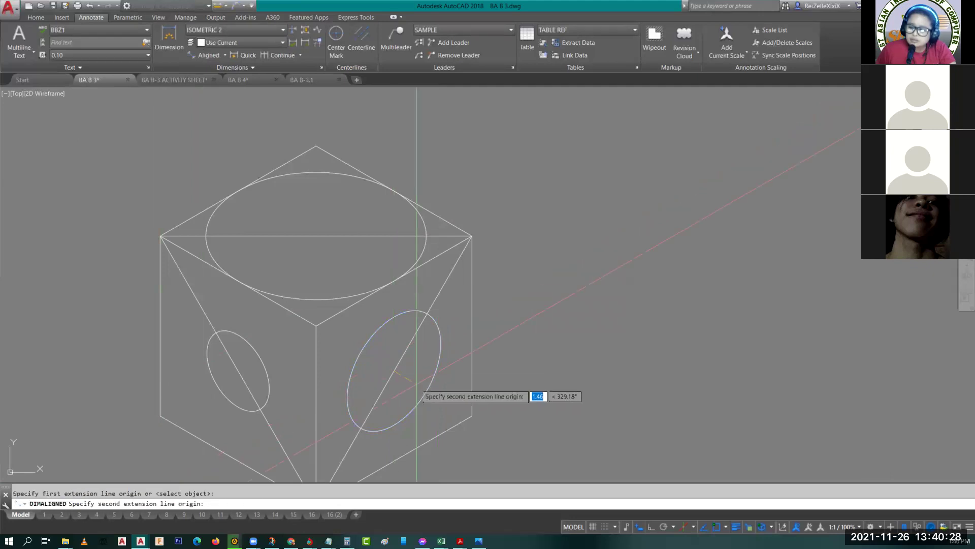
click(426, 389)
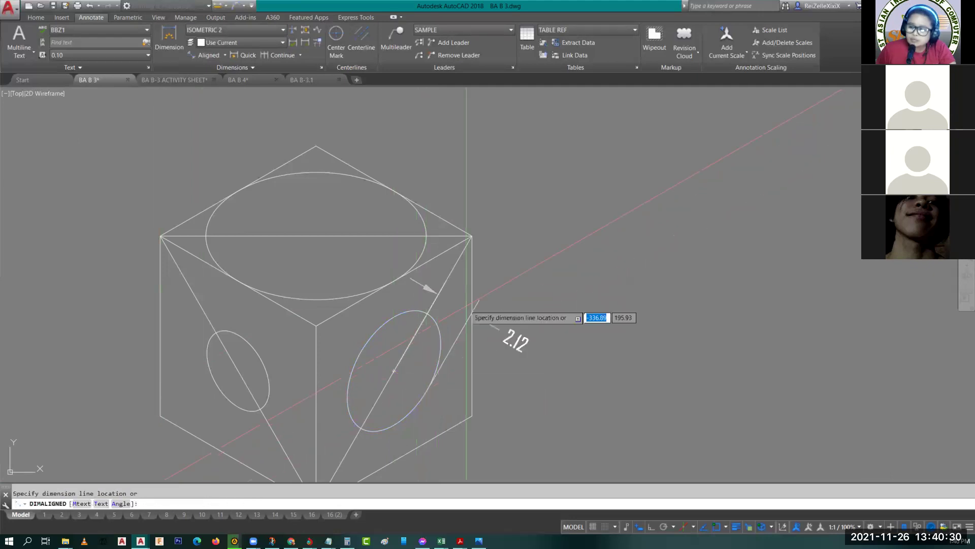
click(507, 201)
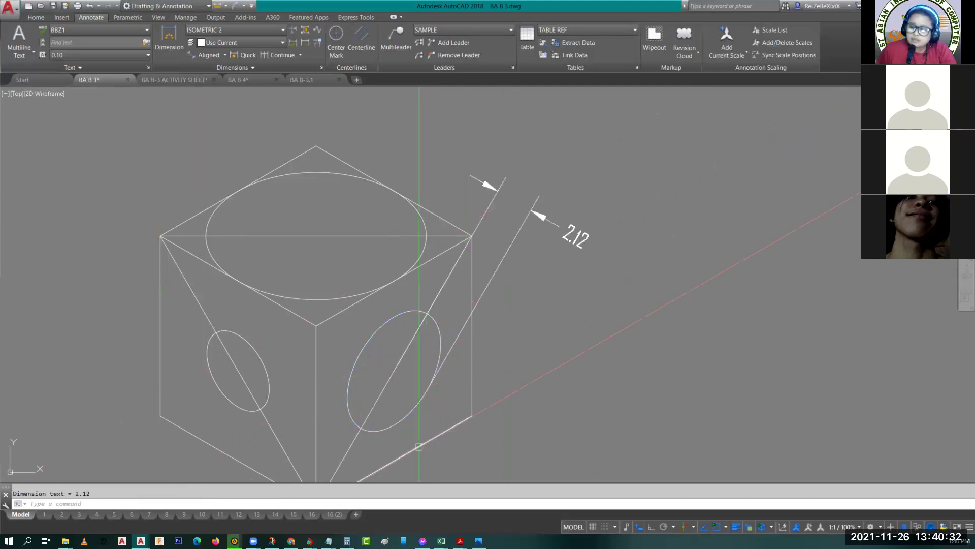
key(space)
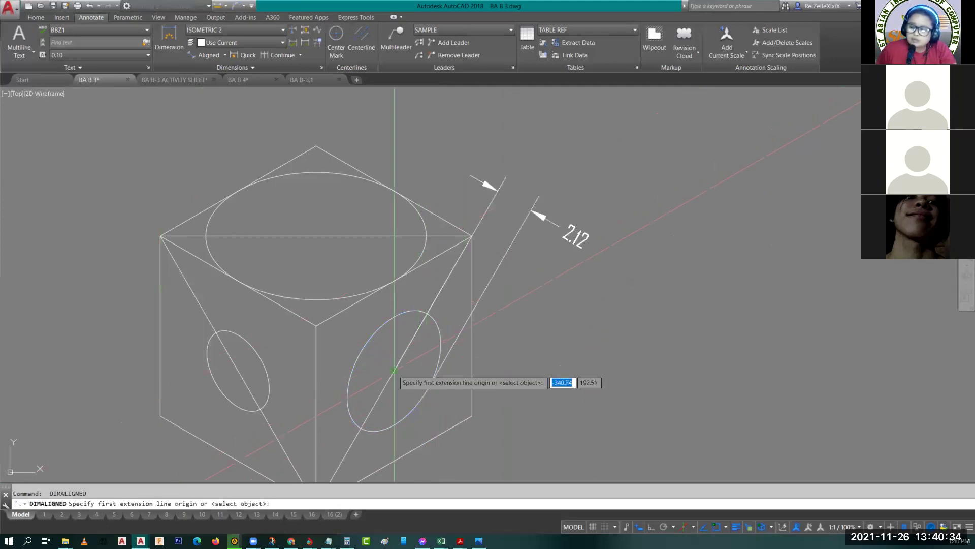
click(395, 370)
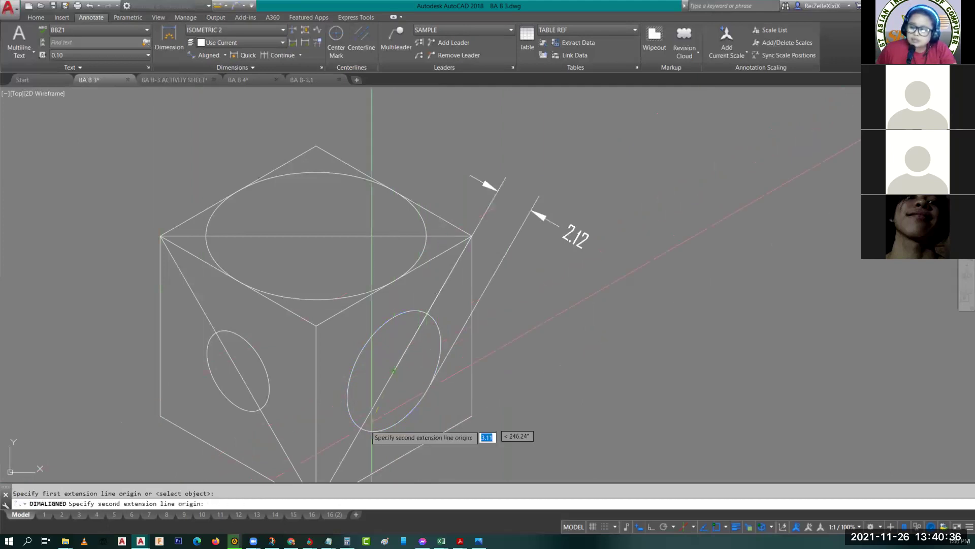
click(362, 427)
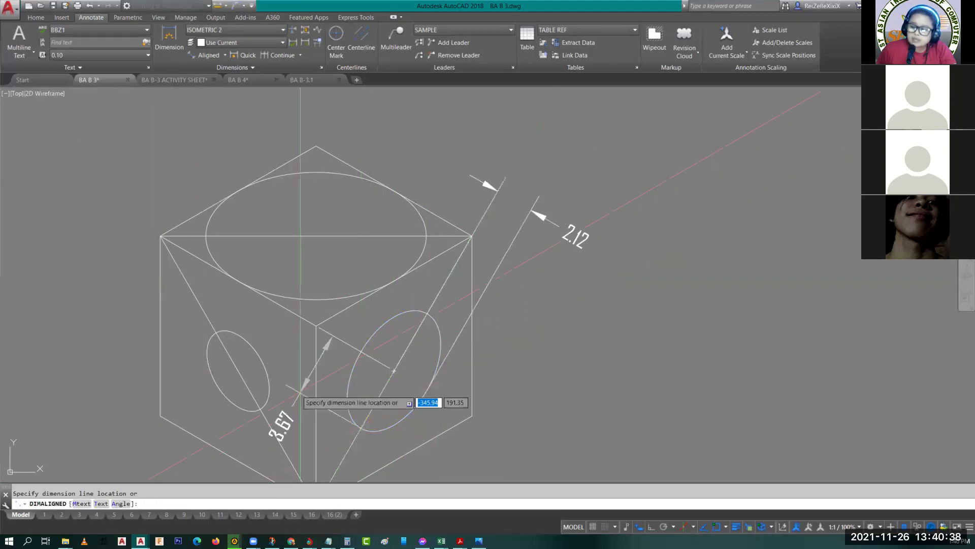
click(282, 381)
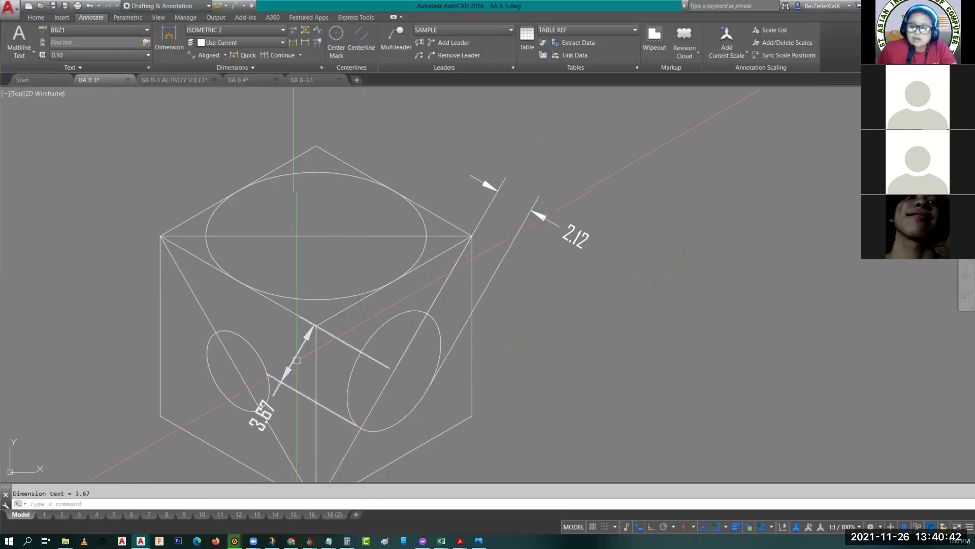
click(296, 360)
click(476, 305)
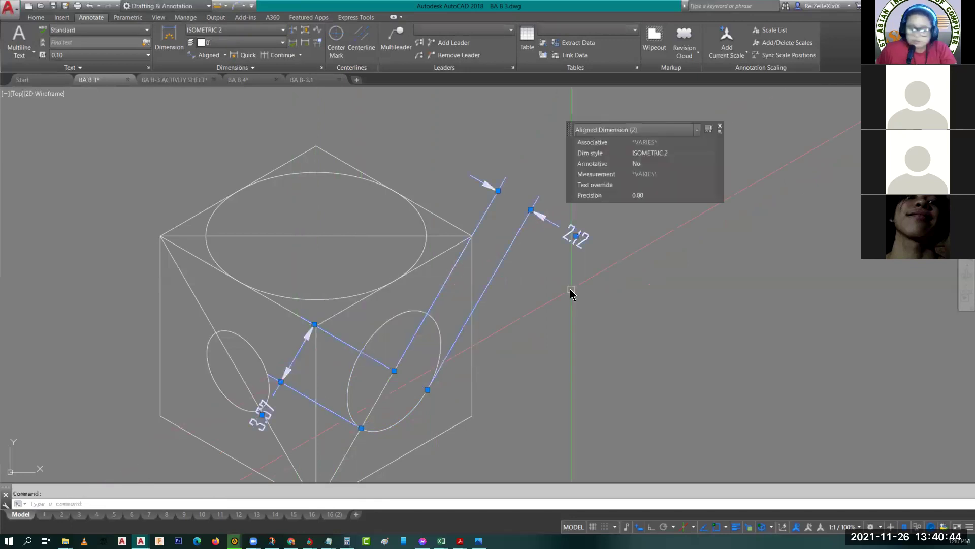
Step: Erase the 2.12 and 3.67 dimensions and open the Multileader Style Manager
key(Delete)
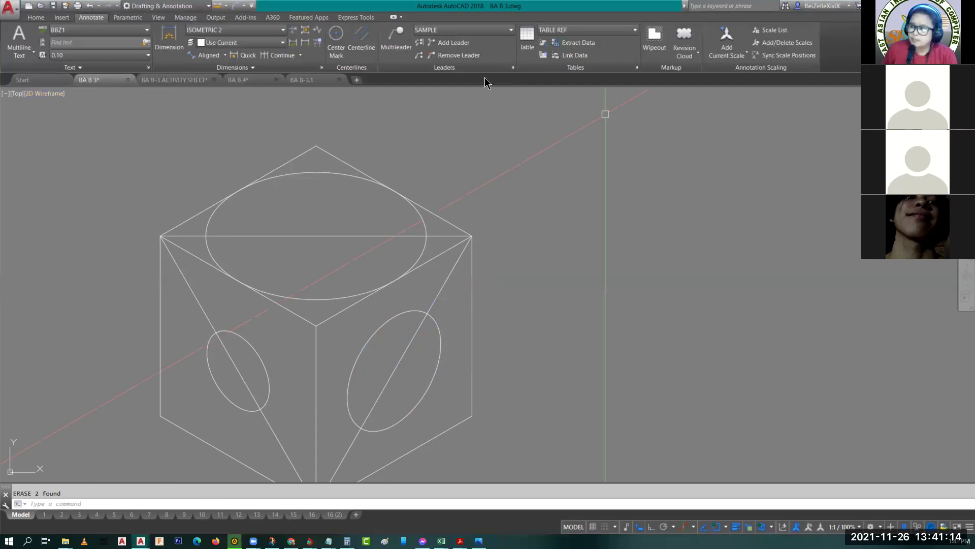
click(514, 69)
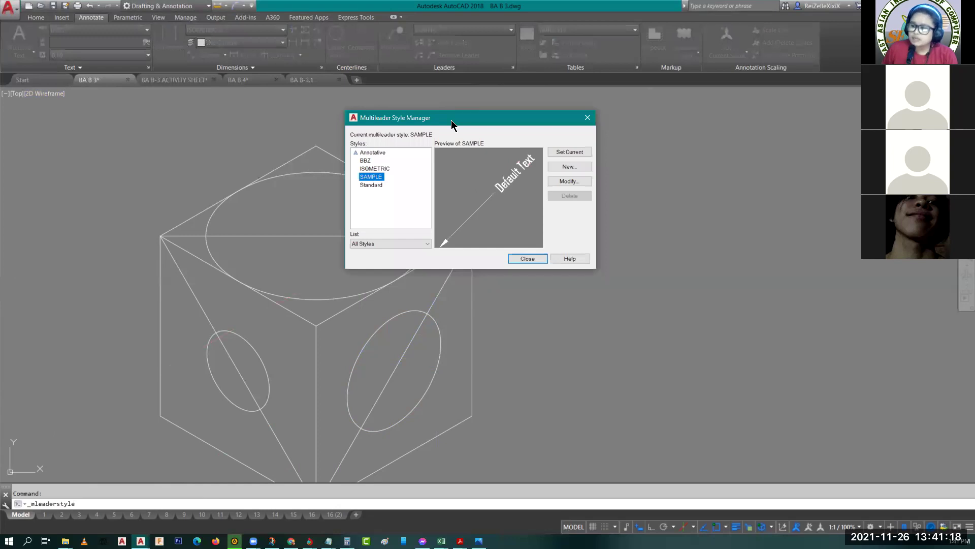
Step: Reposition the Multileader Style Manager and choose to modify the ISOMETRIC style
drag(451, 120, 279, 183)
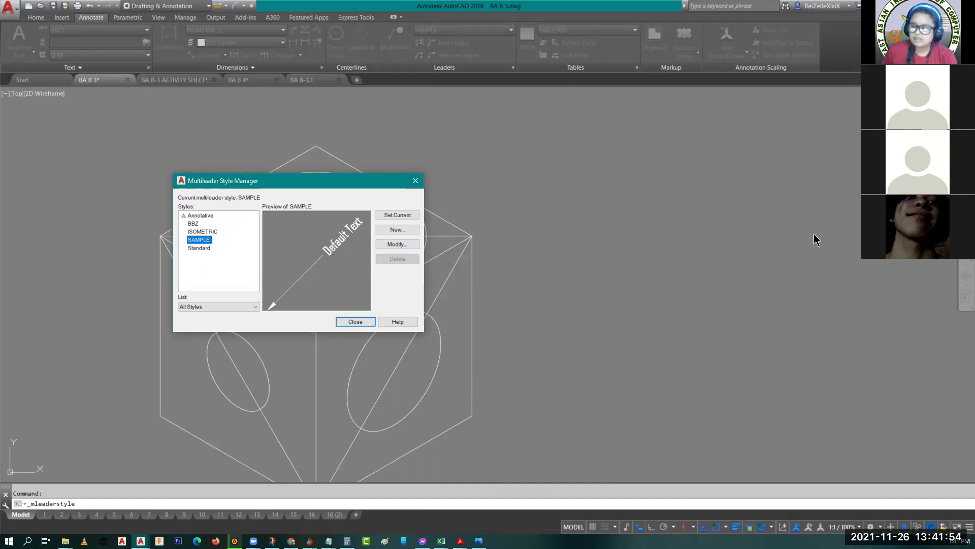
click(196, 232)
right_click(197, 232)
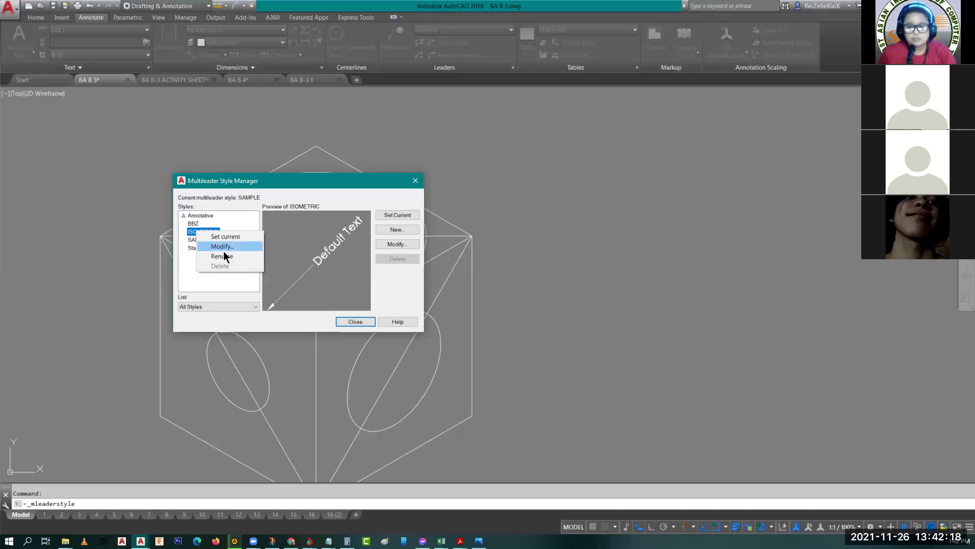
click(257, 247)
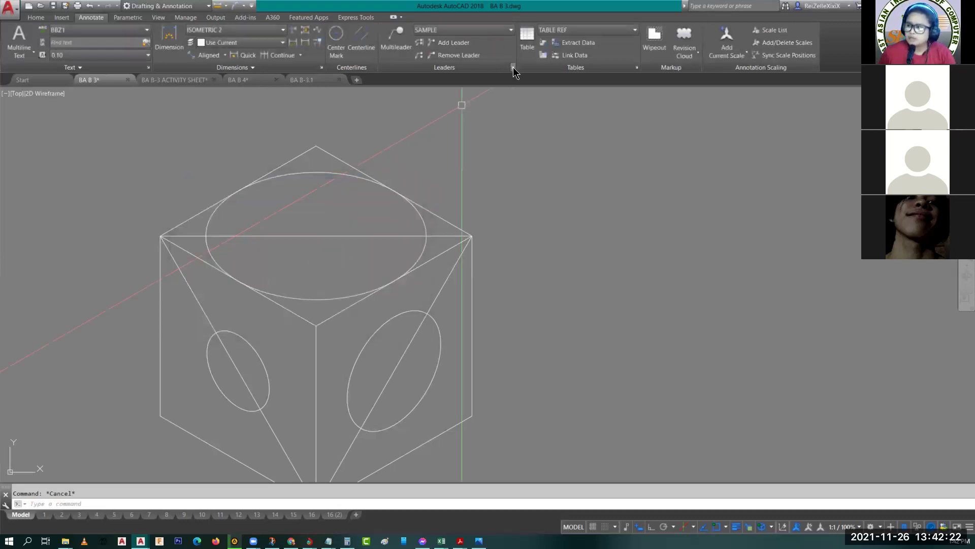
Step: Create a new multileader style named ISOMETRIC2 starting from Standard
key(Return)
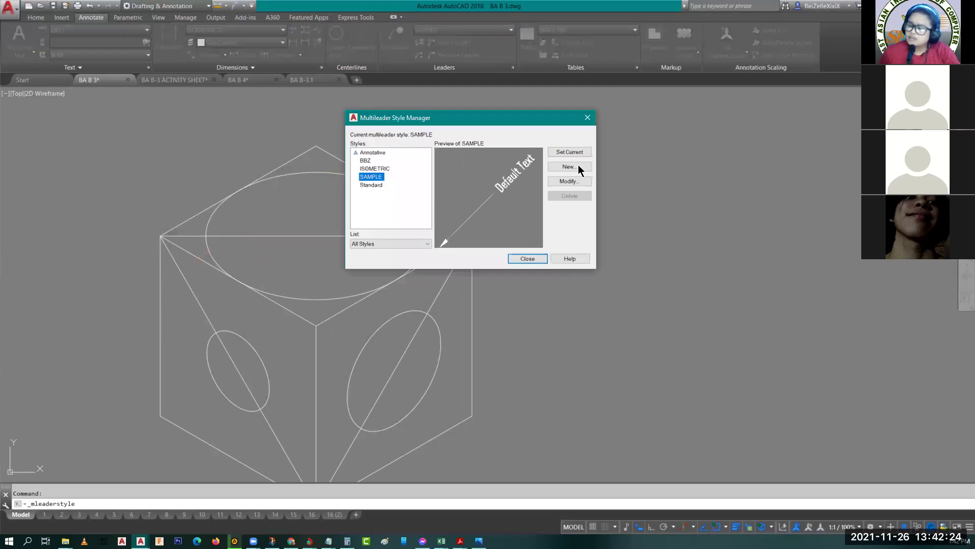
click(569, 166)
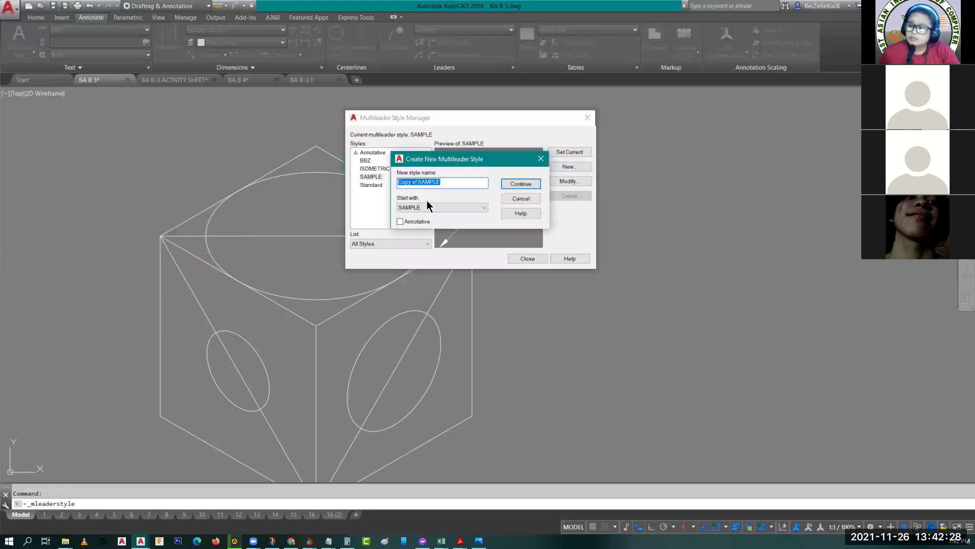
click(417, 208)
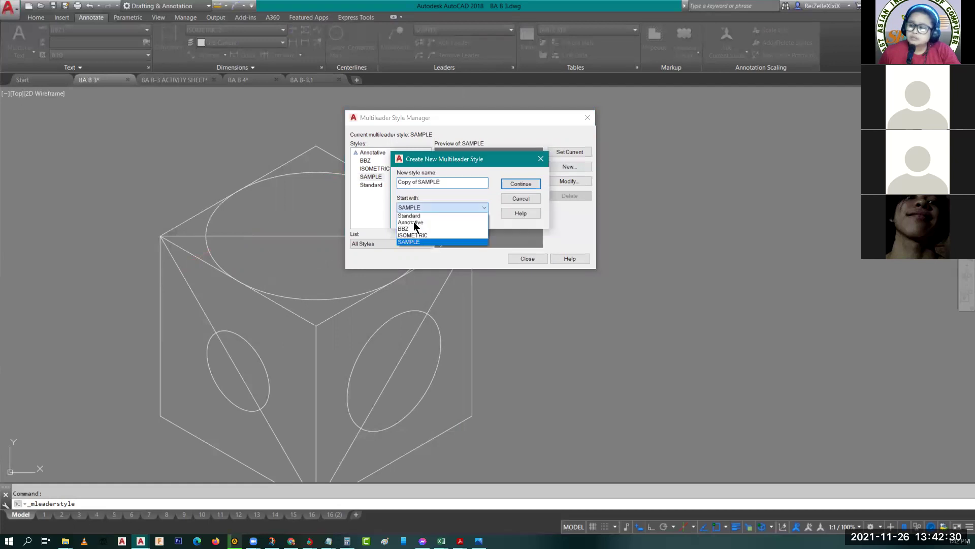
click(409, 215)
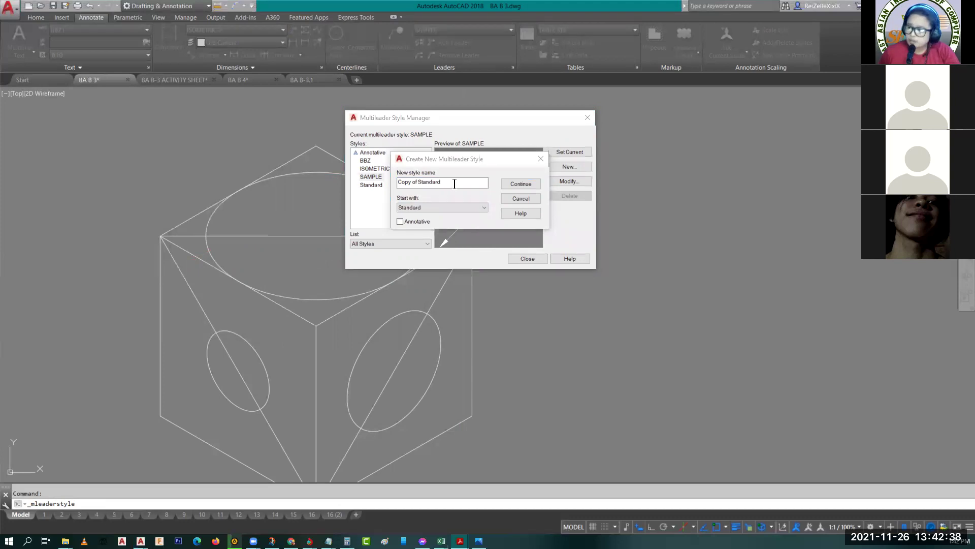
click(235, 205)
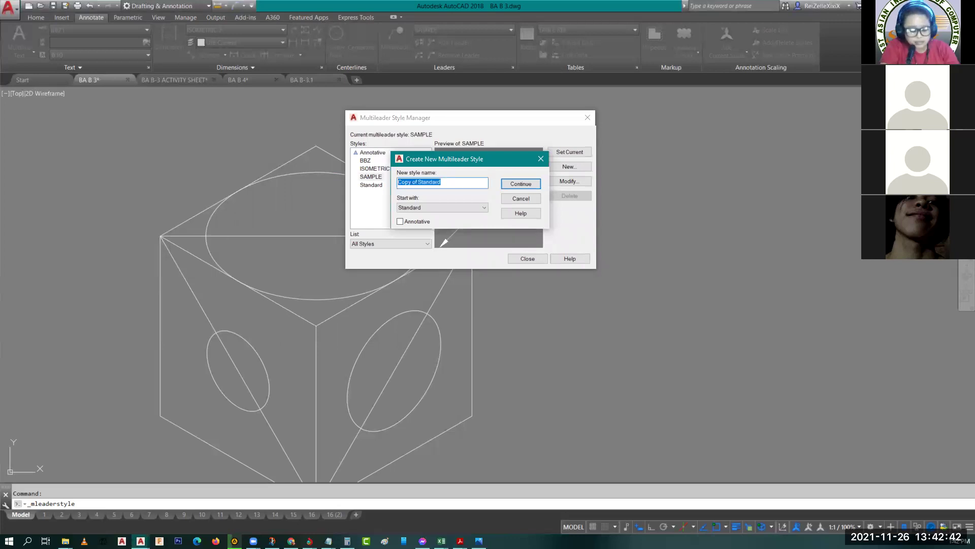
text(ISOMETRI)
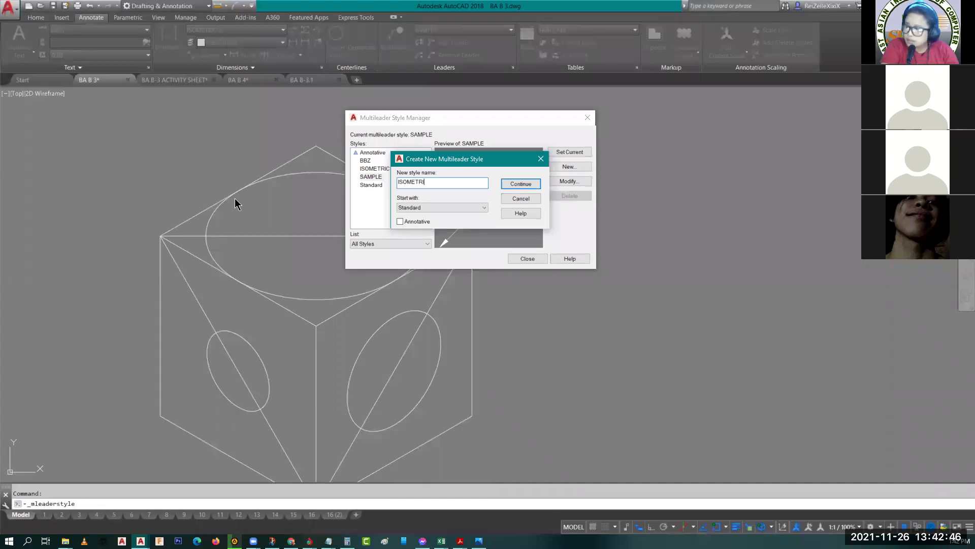
text(C)
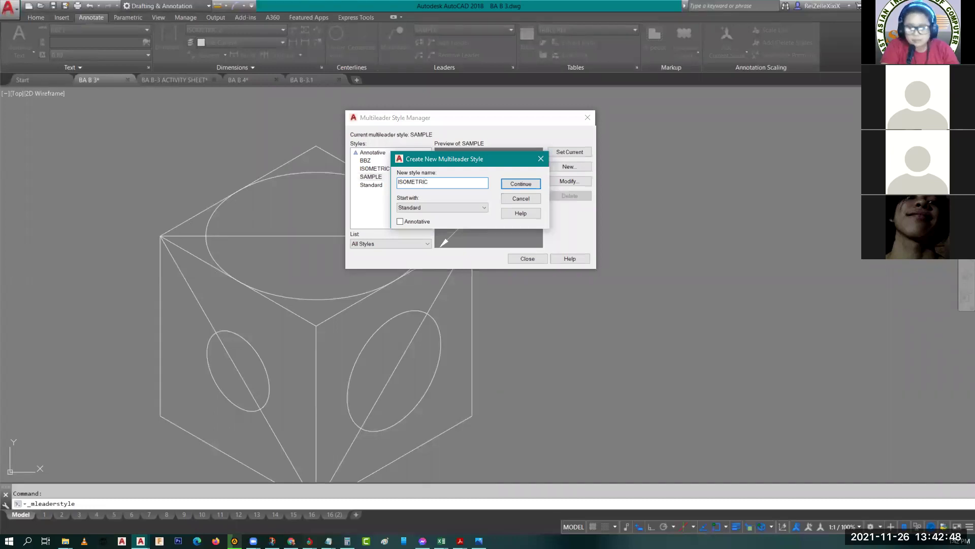
text(2)
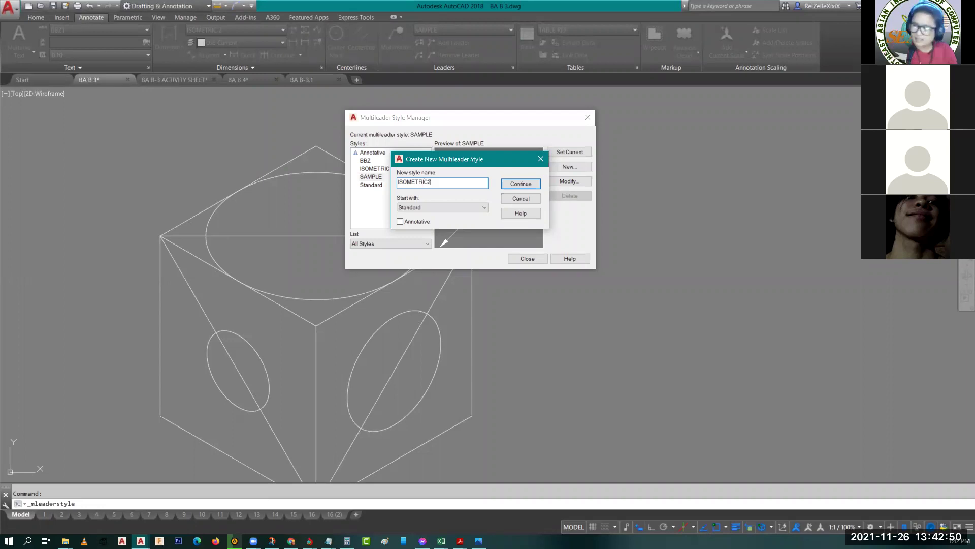
click(524, 185)
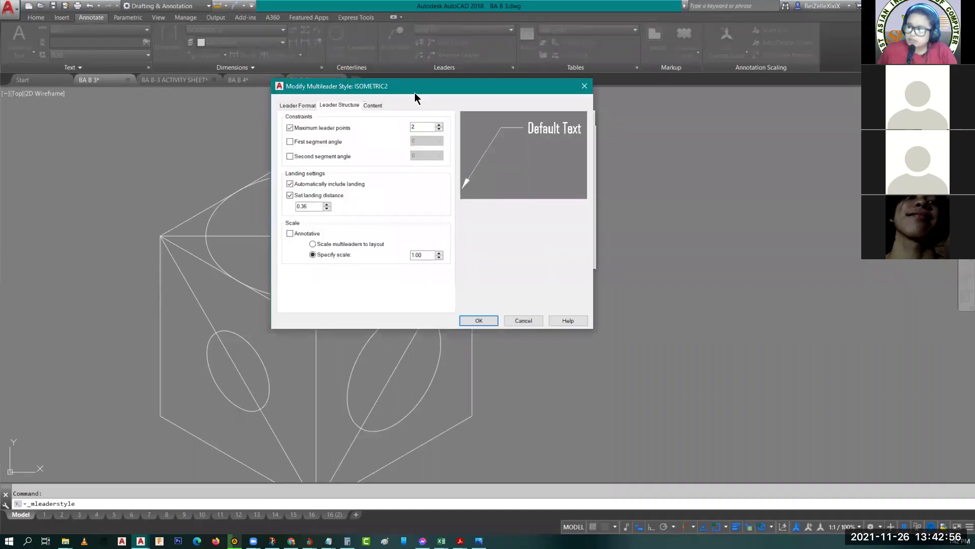
Step: Review the ISOMETRIC2 settings and set Maximum leader points to 3 under Leader Structure
drag(415, 93, 435, 107)
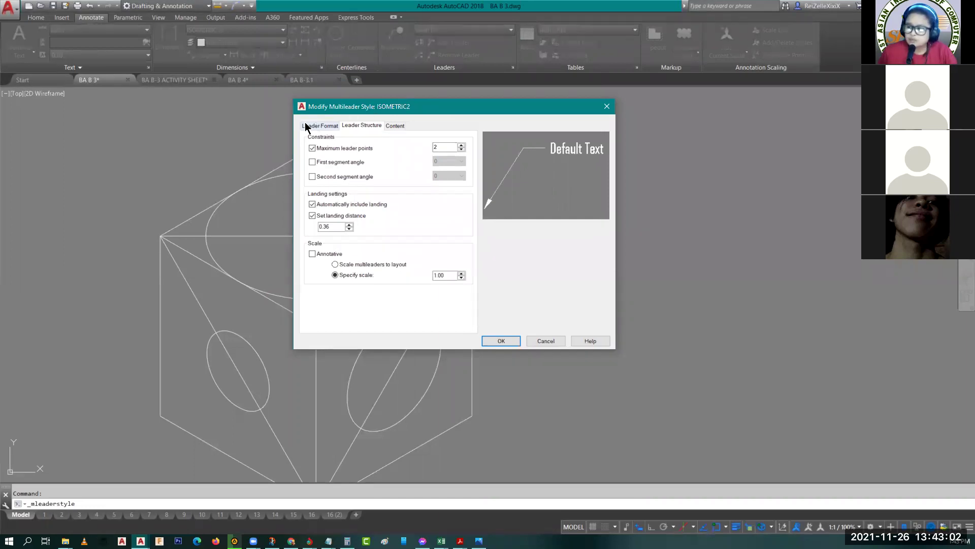
click(357, 125)
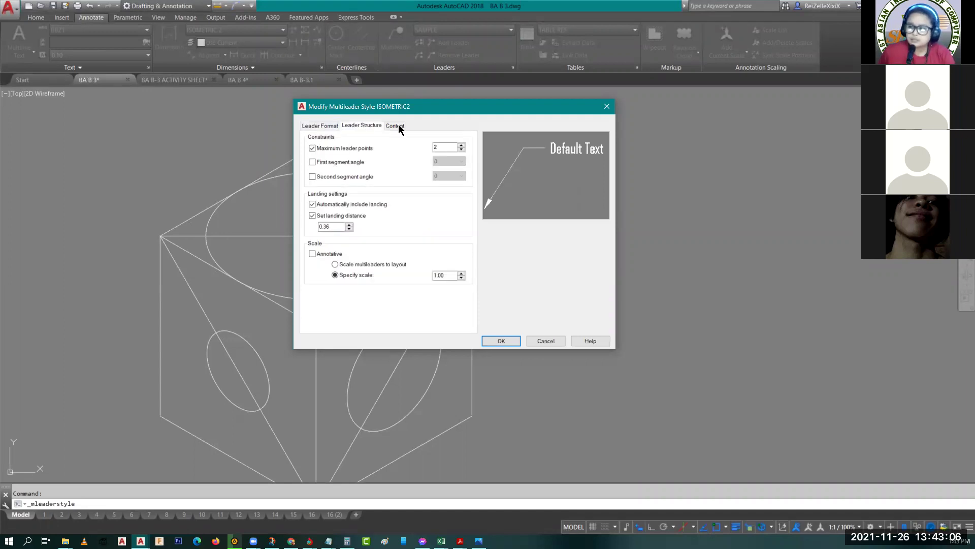
click(396, 126)
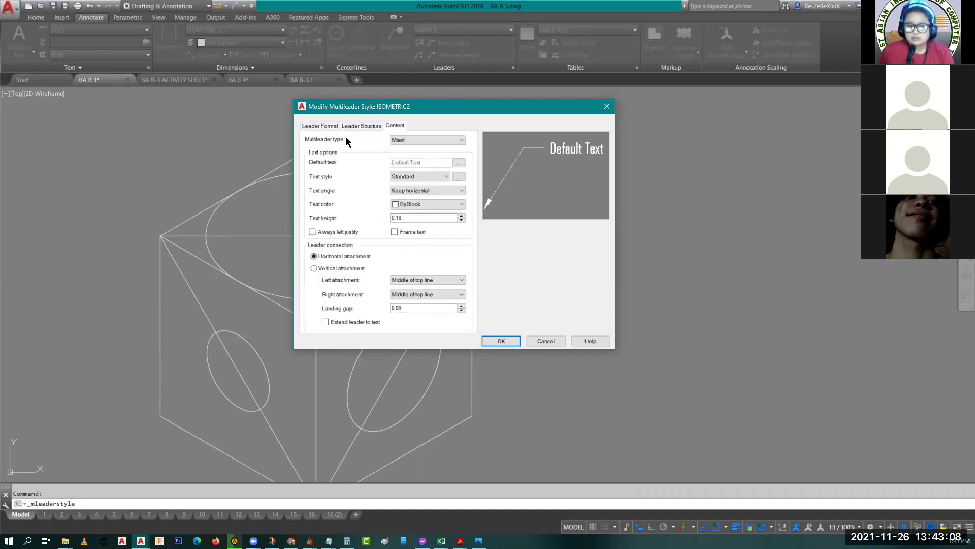
click(358, 126)
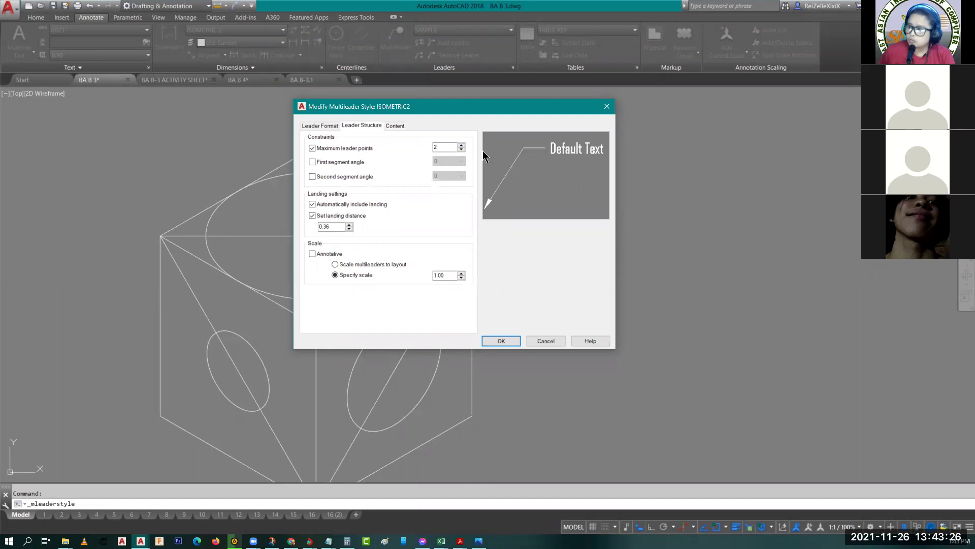
click(461, 145)
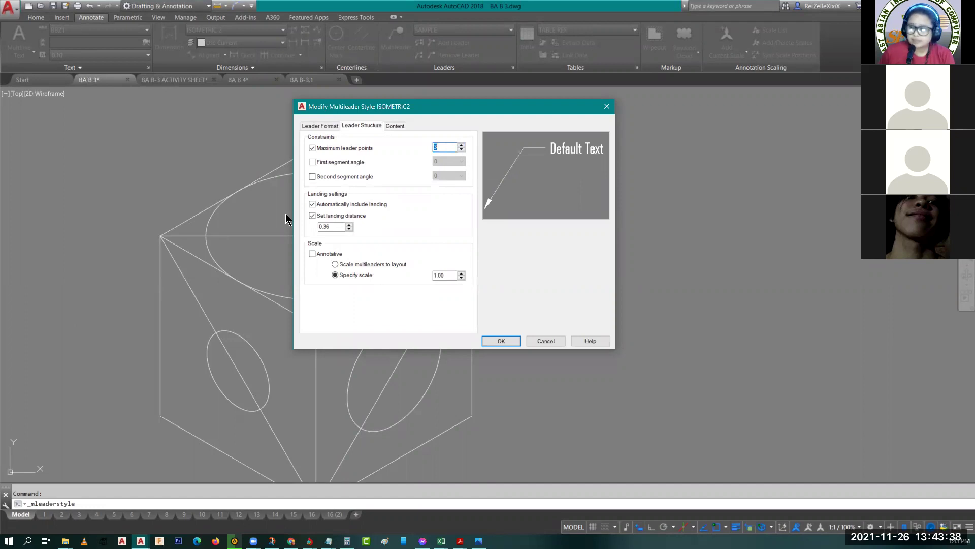
Step: Constrain ISOMETRIC2 leaders to a 45° first and 30° second segment angle, without automatic landing
click(312, 162)
key(alt+s)
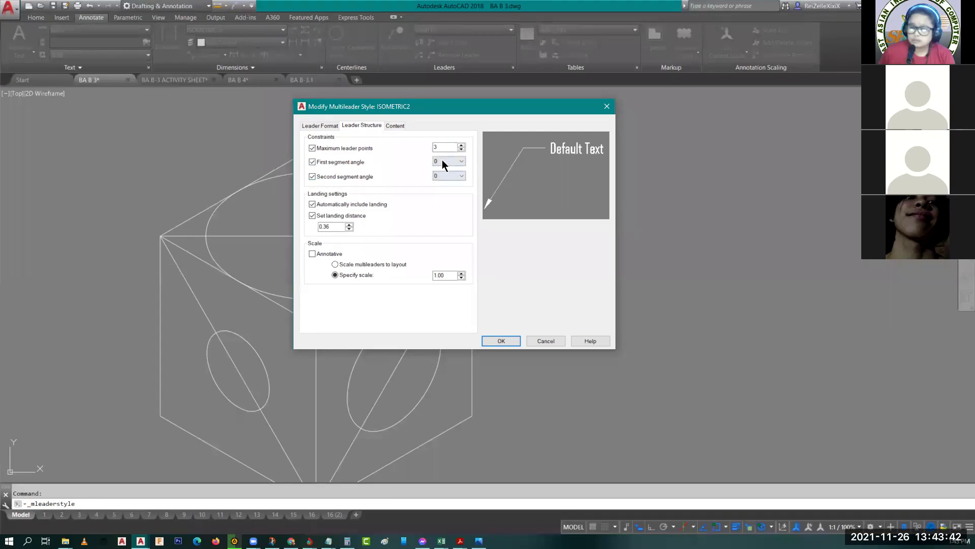
click(444, 162)
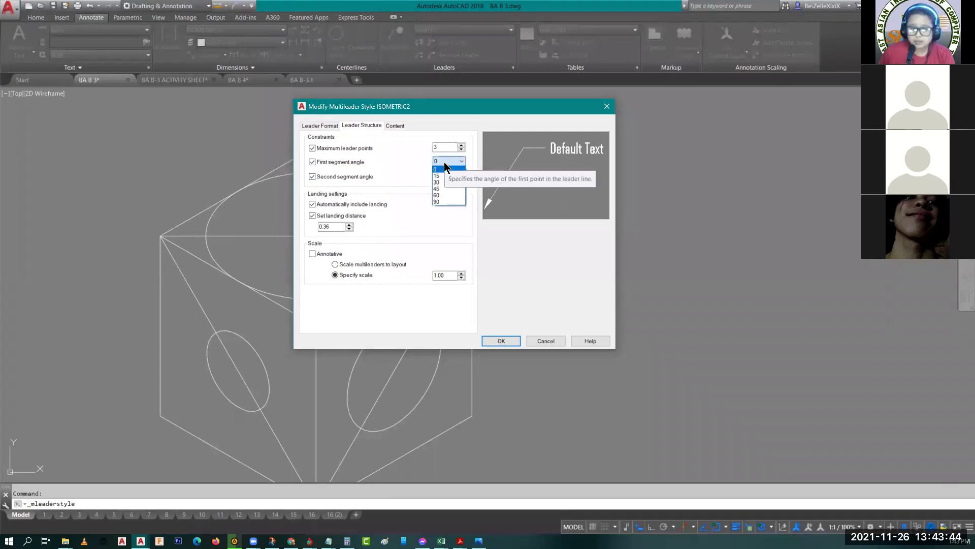
click(442, 189)
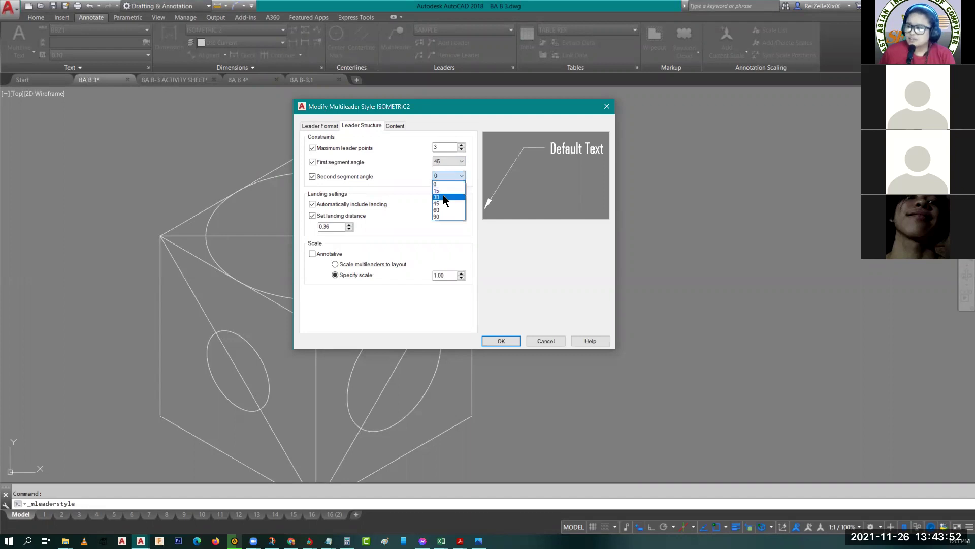
click(412, 186)
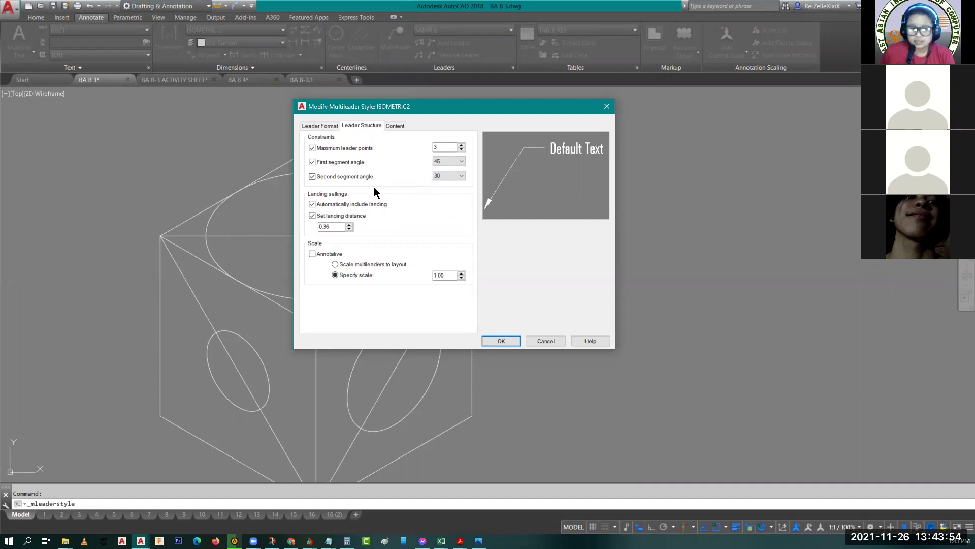
click(312, 205)
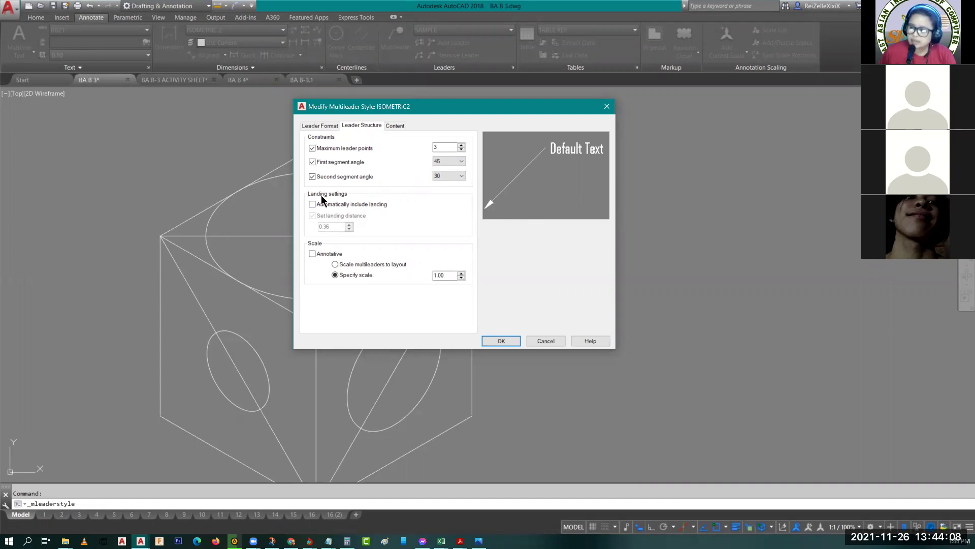
click(312, 204)
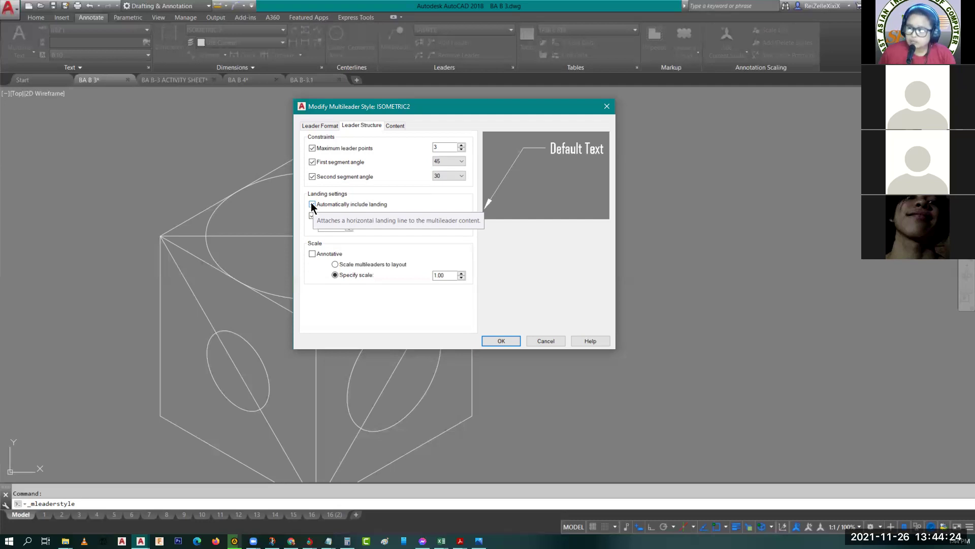
click(383, 203)
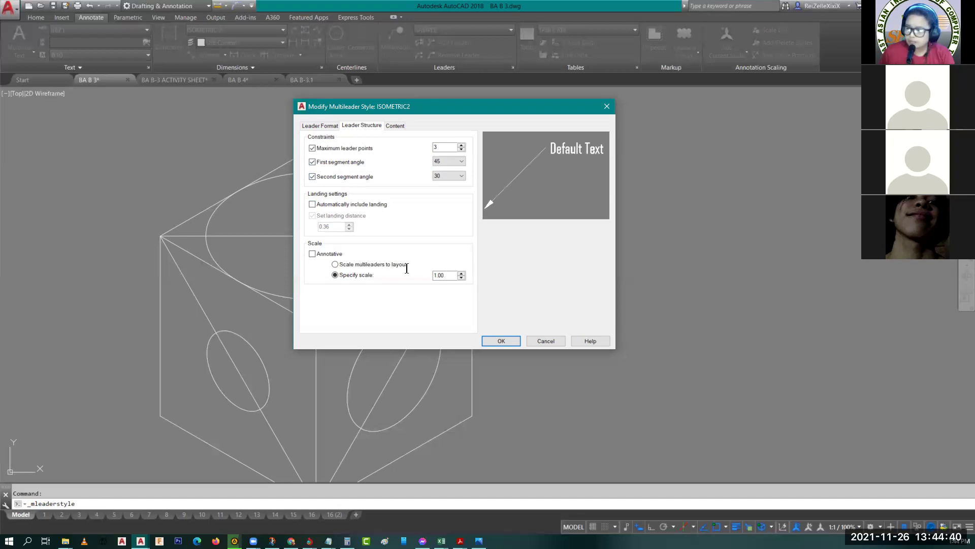
Step: Enter 5 as the ISOMETRIC2 specified scale and view its Content settings
key(Tab)
text(5)
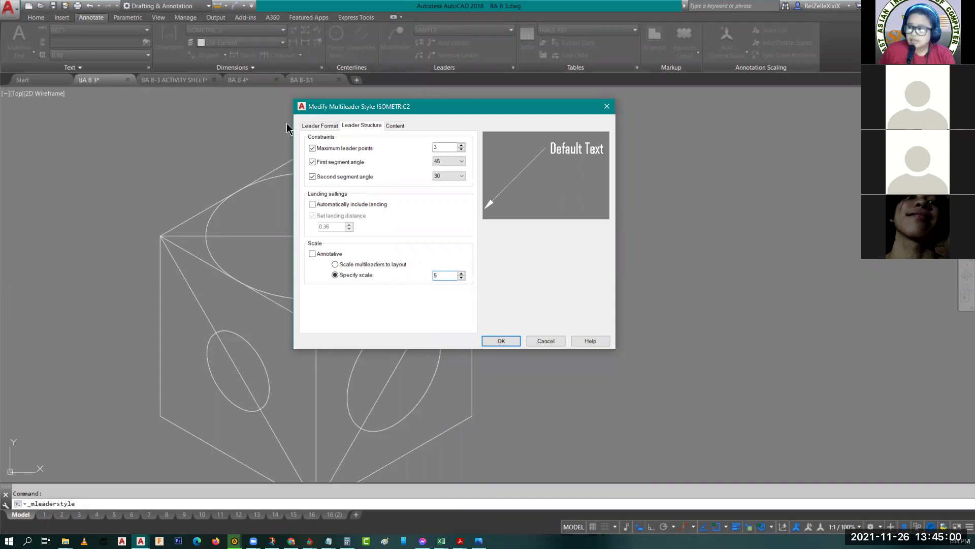
click(399, 126)
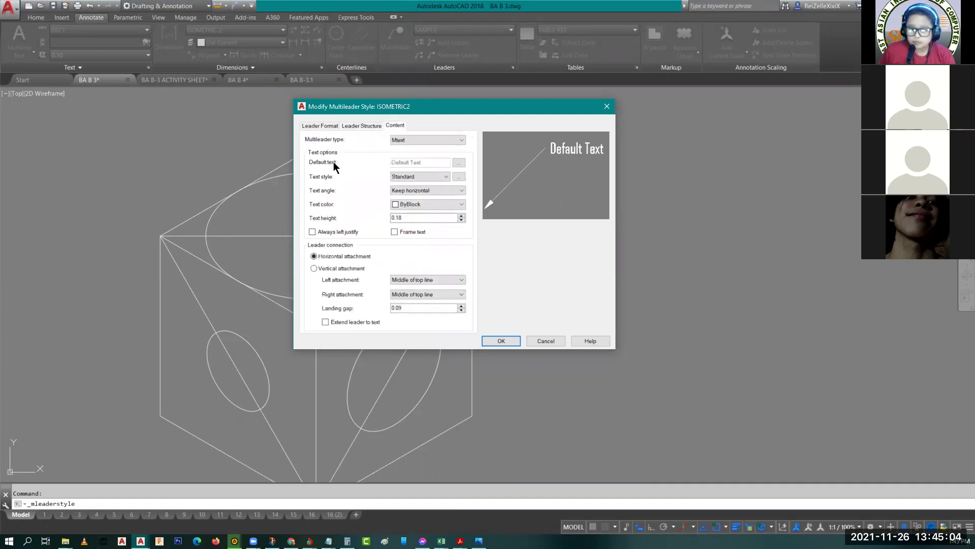
Step: Set the ISOMETRIC2 text angle to Always right-reading and save the style
click(410, 191)
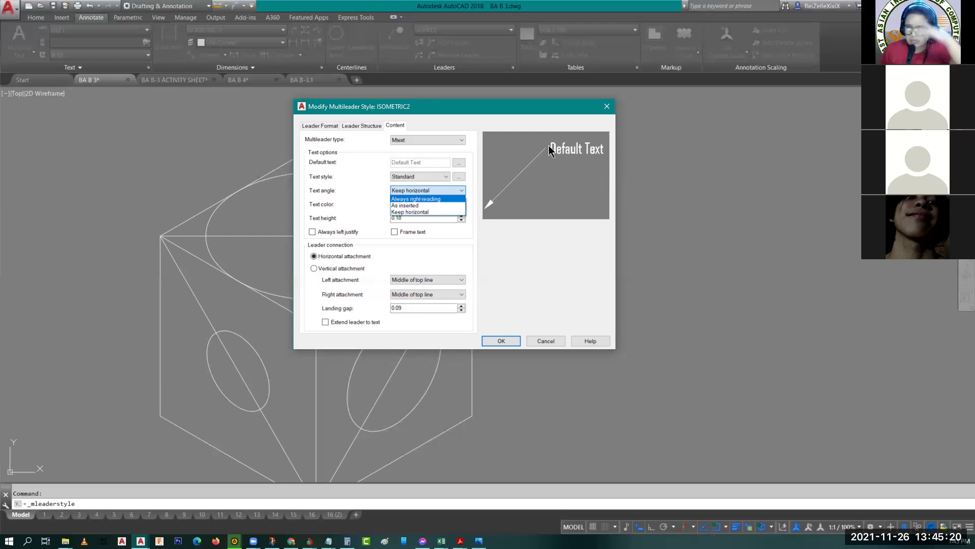
key(Return)
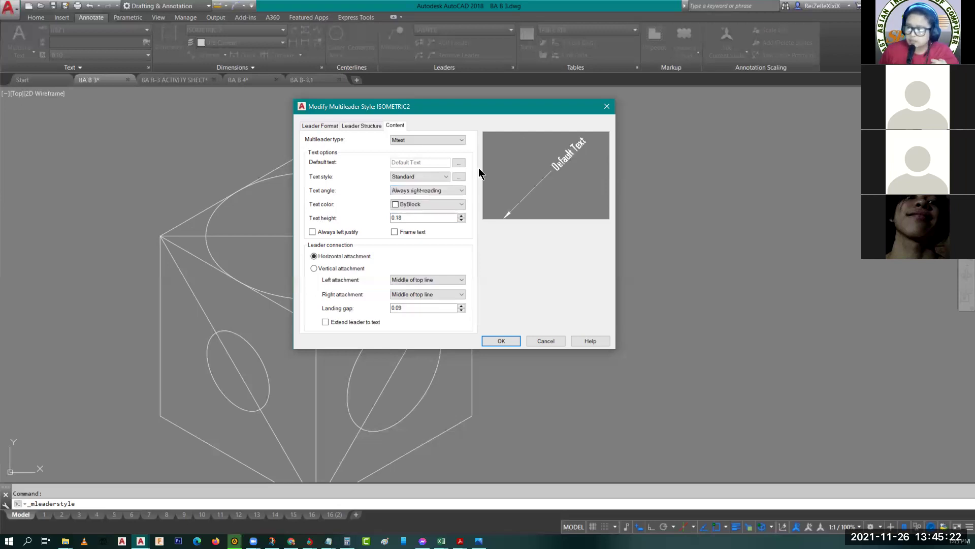
click(465, 192)
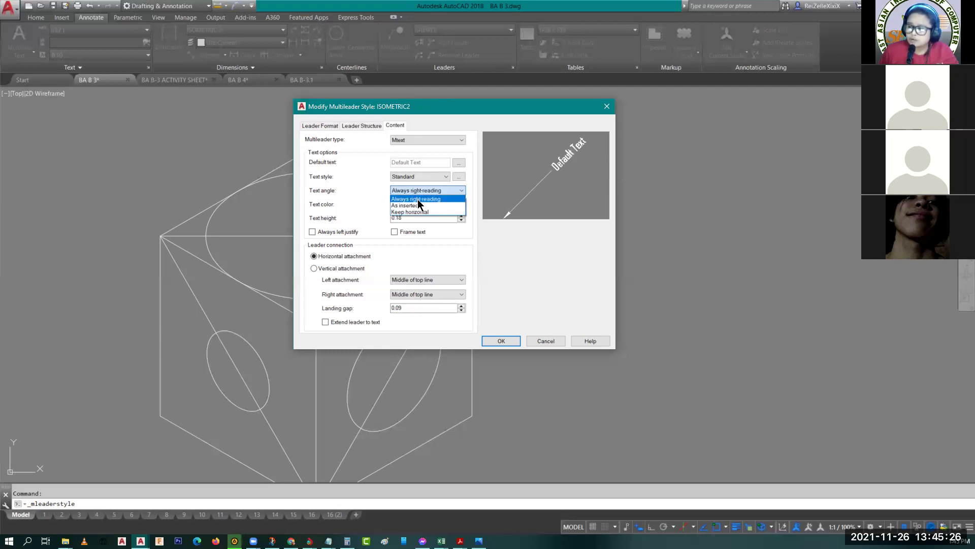
click(418, 200)
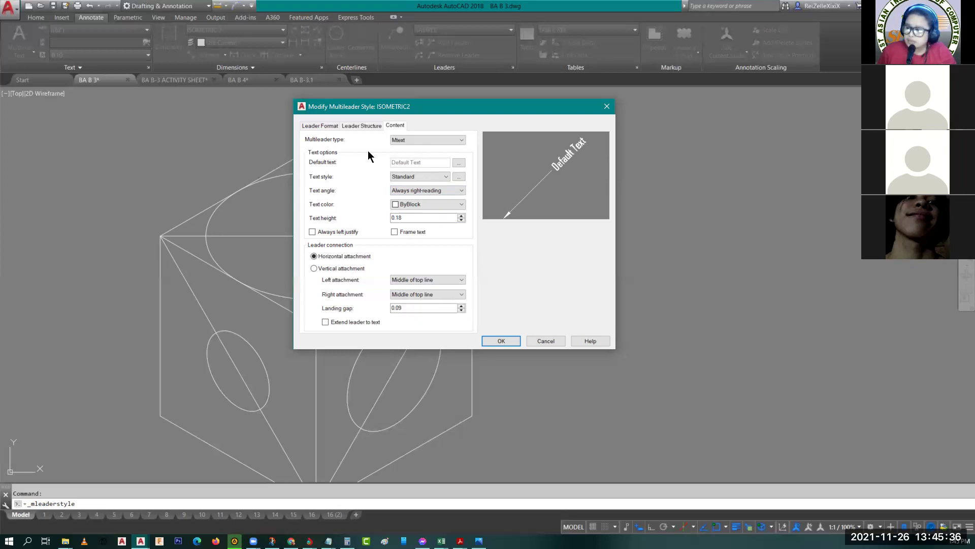
click(315, 127)
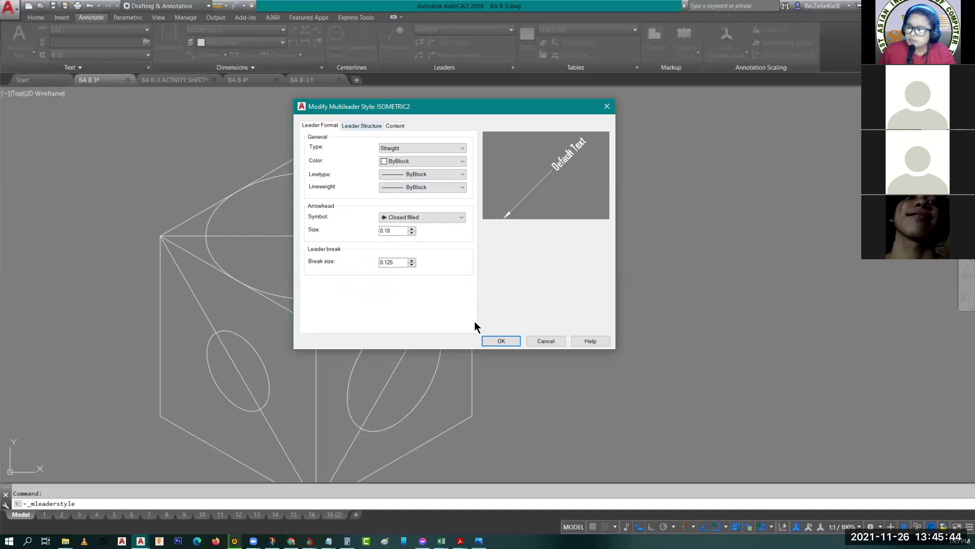
key(ctrl+Tab)
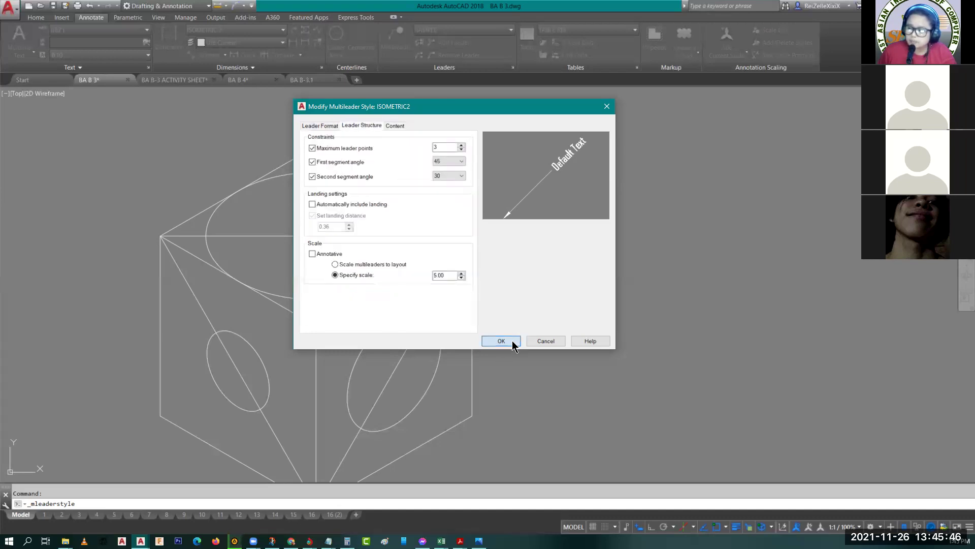
click(511, 344)
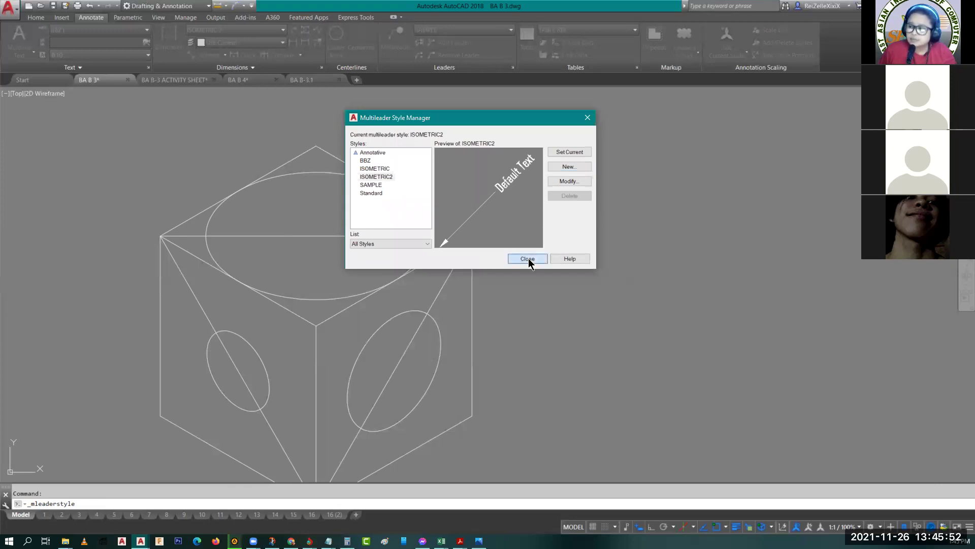
Step: Close the Multileader Style Manager and start a new multileader on the isometric cube
click(526, 260)
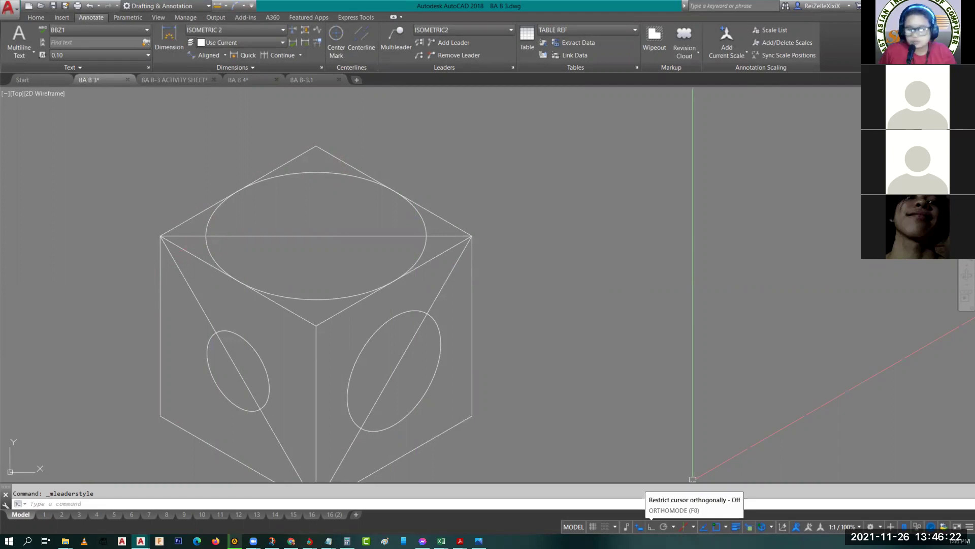
click(653, 530)
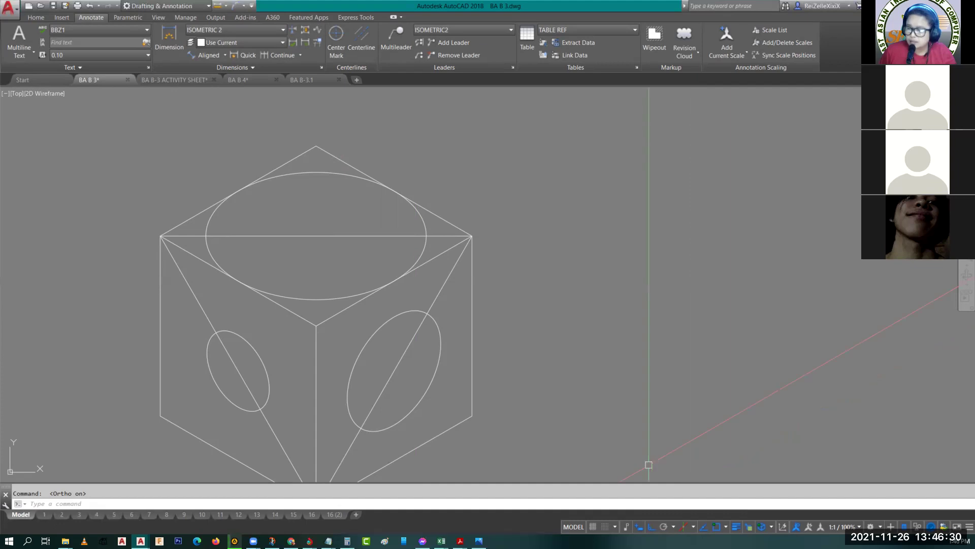
click(651, 529)
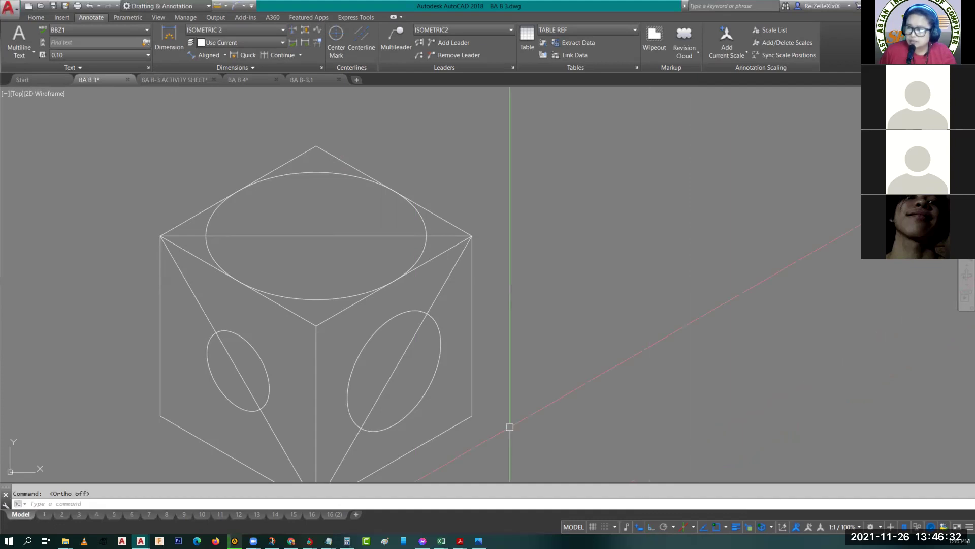
click(396, 38)
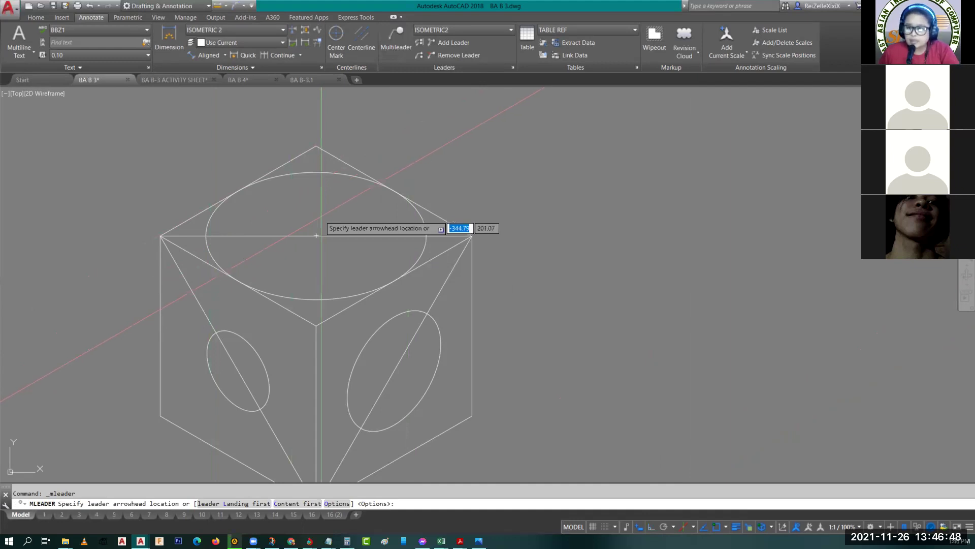
Step: On the top isoplane, run the leader from the top ellipse's left edge horizontally toward the face centre
key(F5)
key(F5)
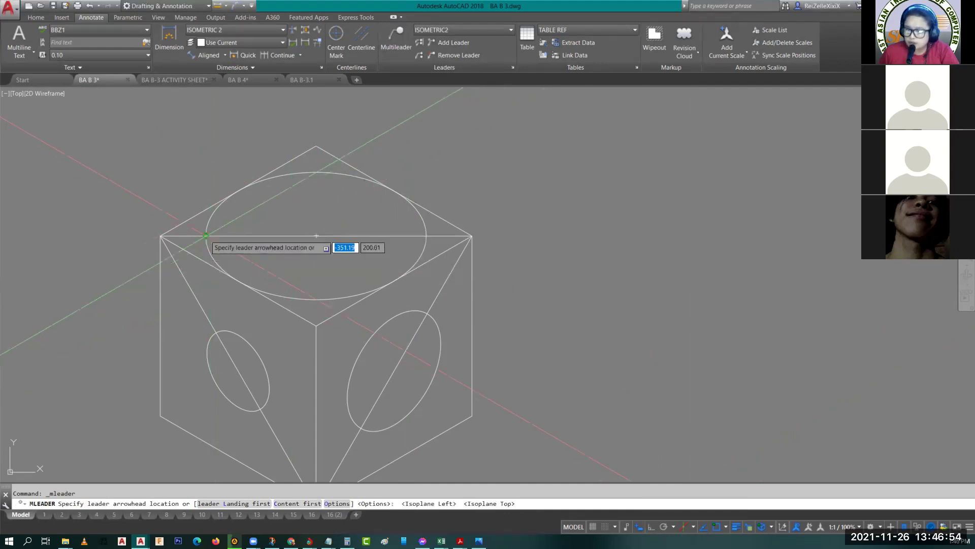
click(206, 235)
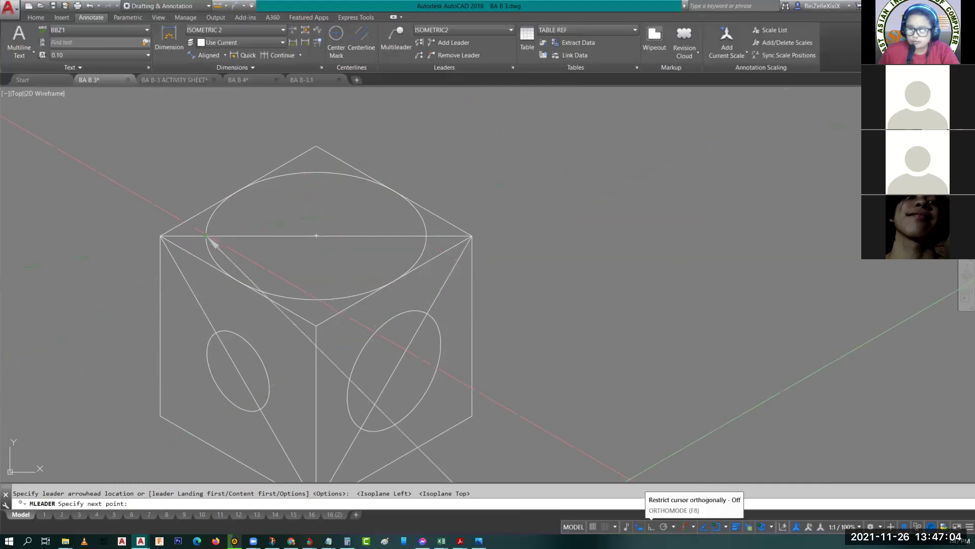
click(652, 533)
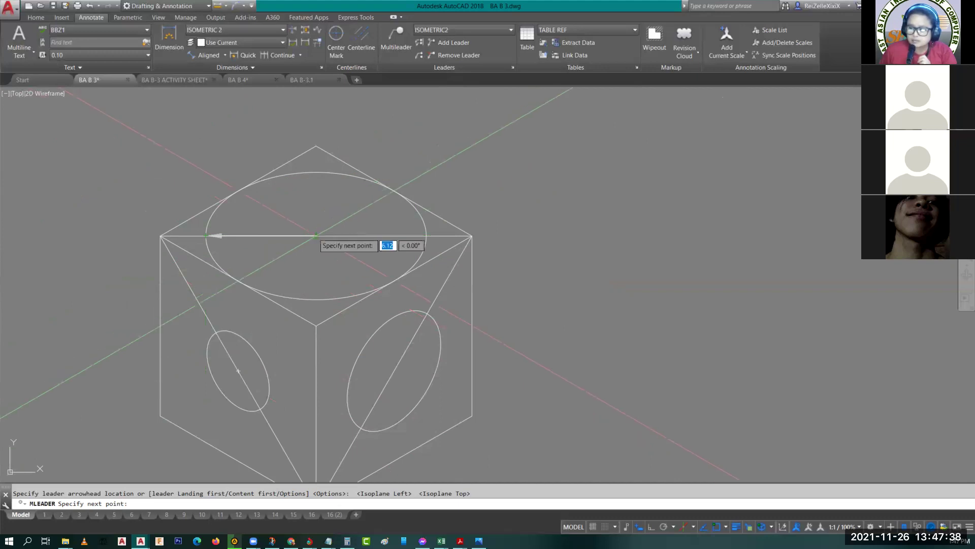
click(316, 236)
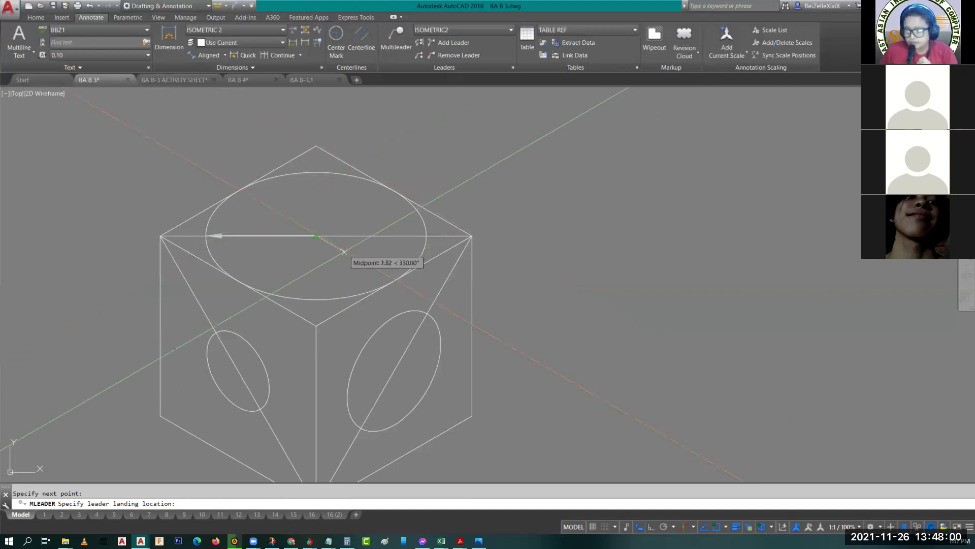
Step: Label the top leader 10 and slant its text at a 30° oblique angle
click(361, 260)
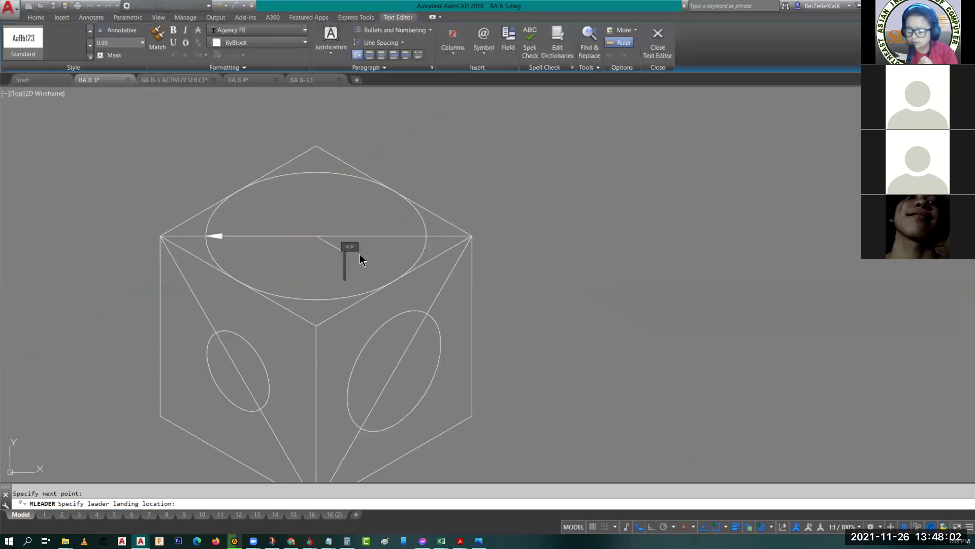
text(10)
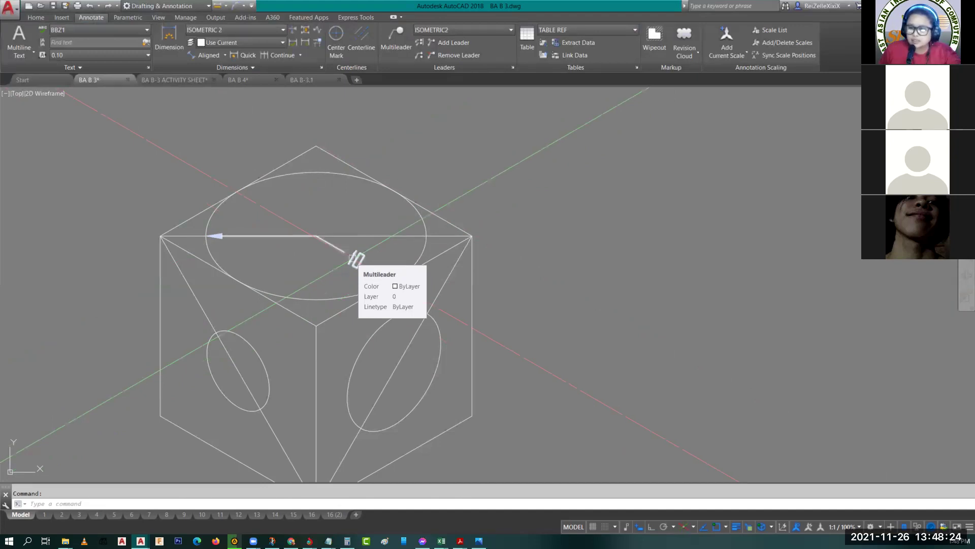
click(356, 260)
double_click(356, 260)
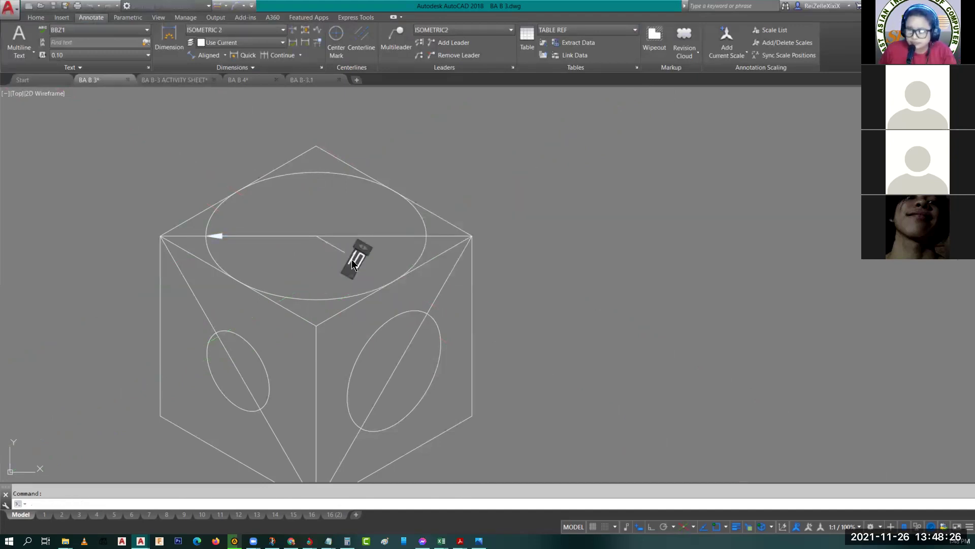
double_click(358, 255)
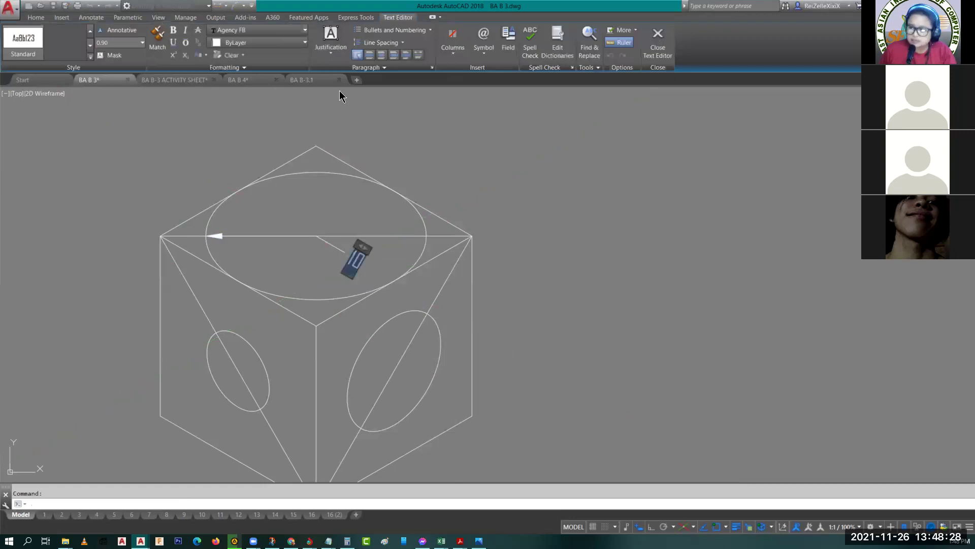
click(231, 68)
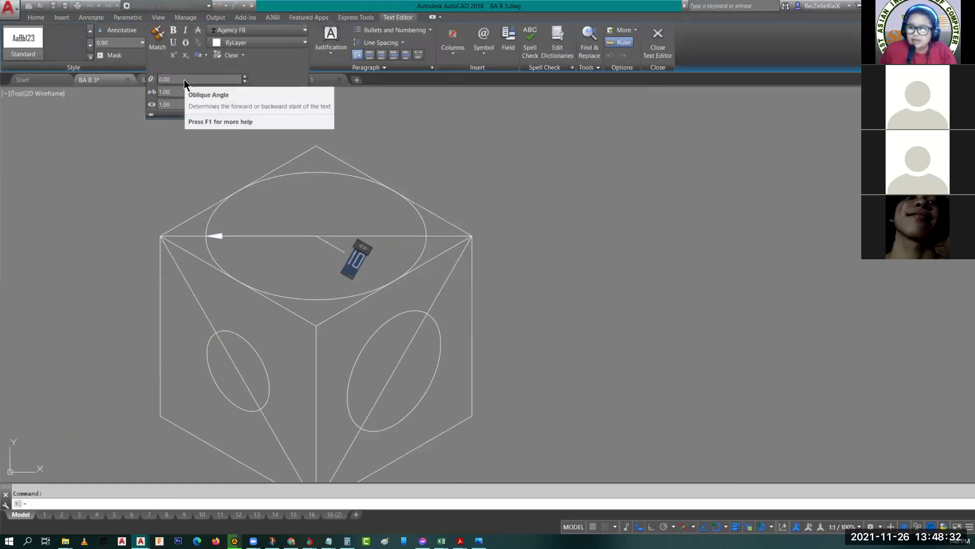
click(184, 79)
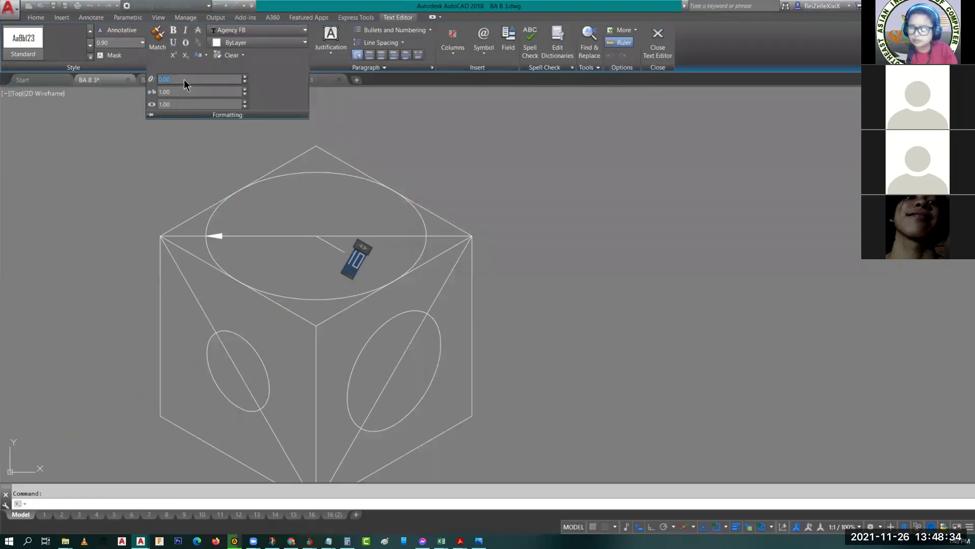
key(Return)
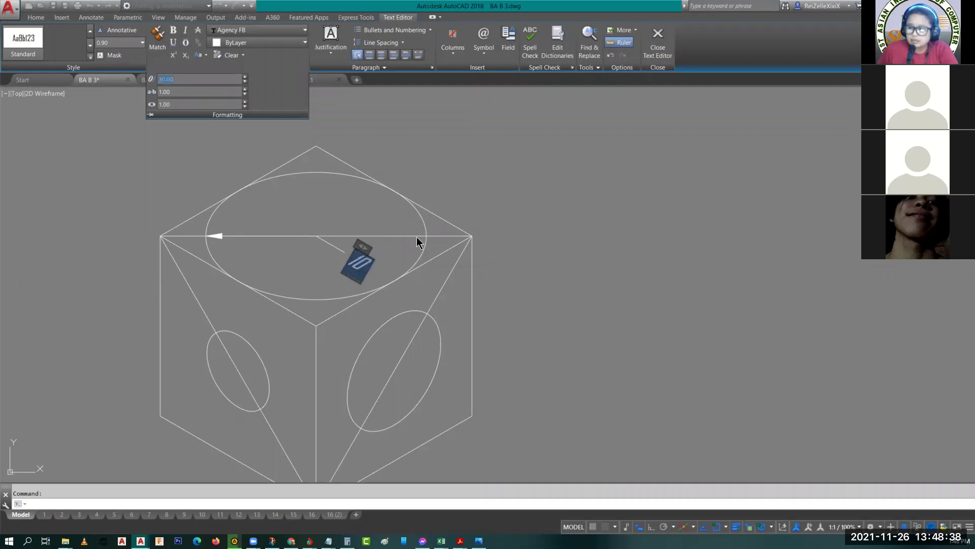
click(355, 269)
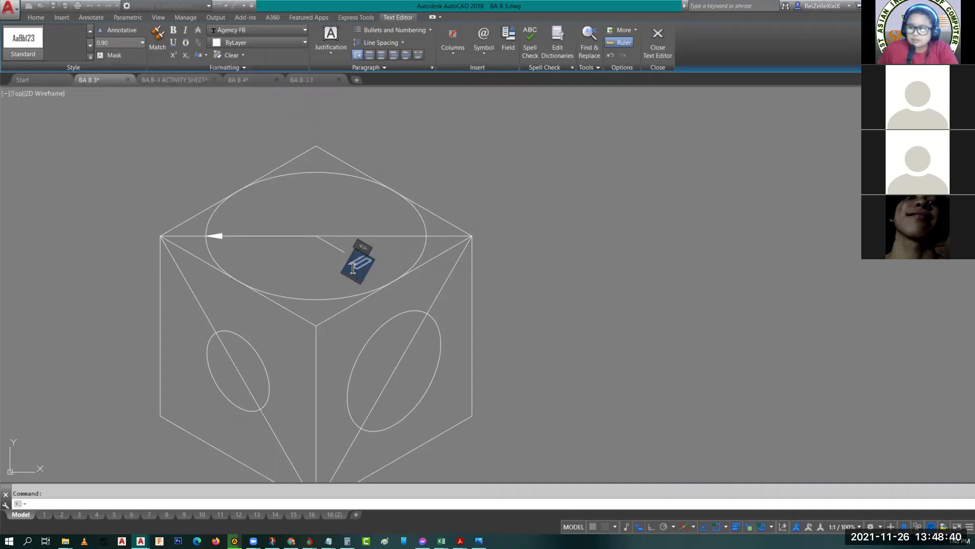
Step: Insert the diameter symbol before 10 so the label reads Ø10
click(352, 273)
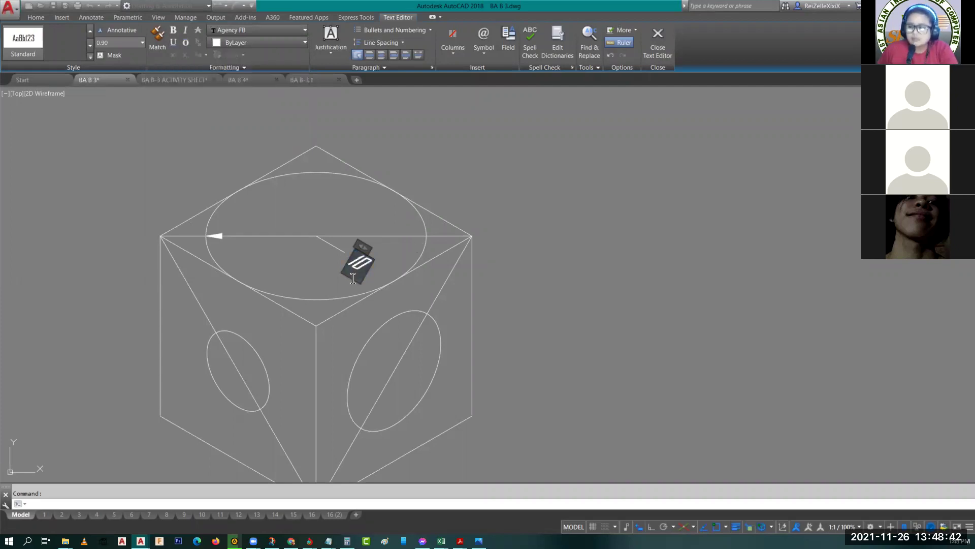
click(482, 46)
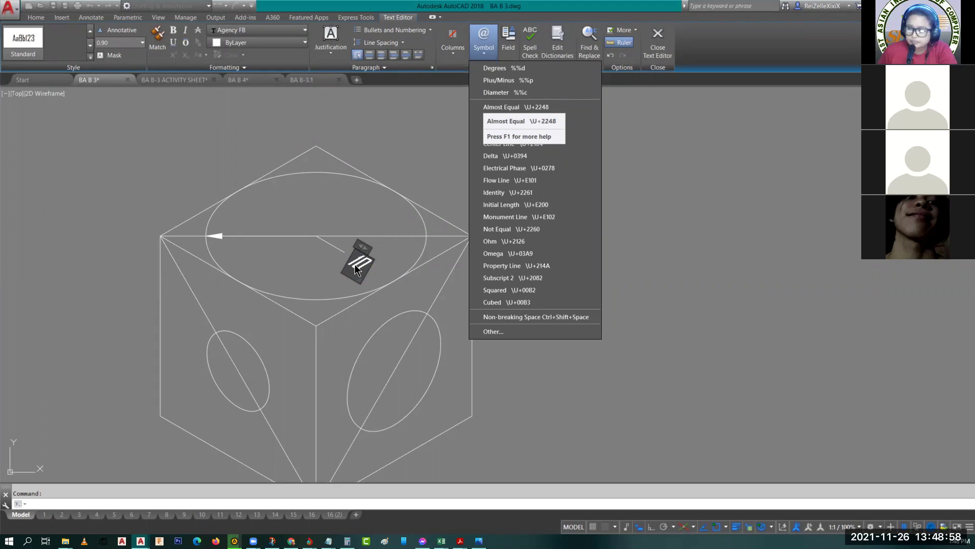
click(477, 66)
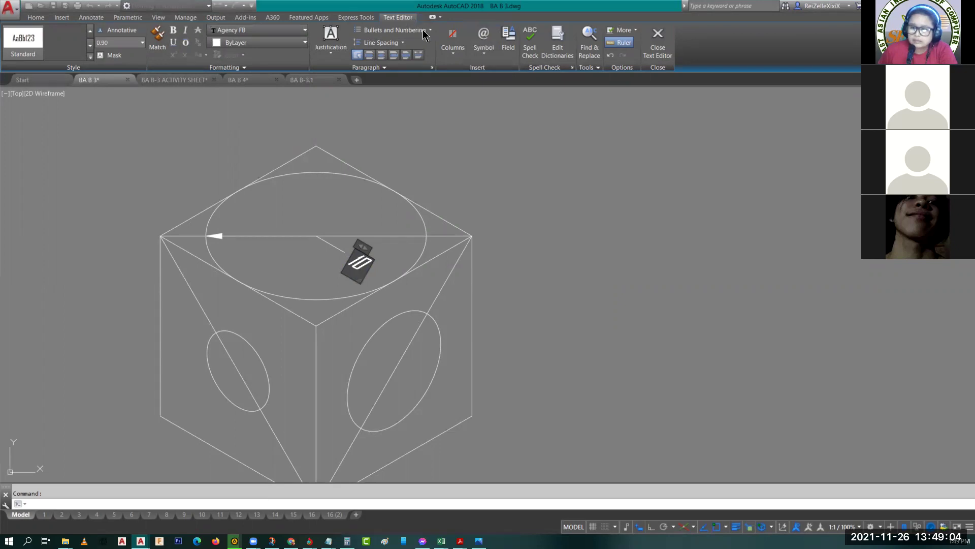
click(488, 57)
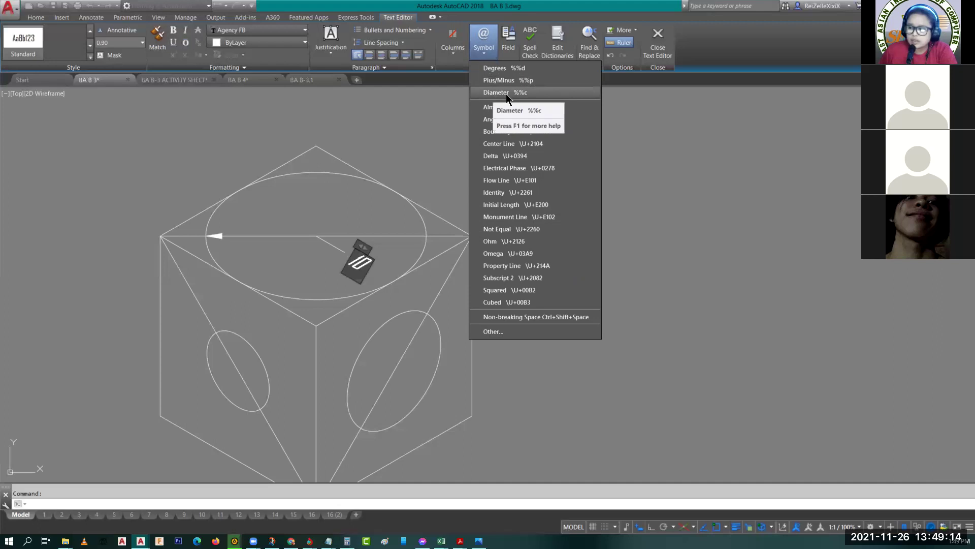
click(506, 93)
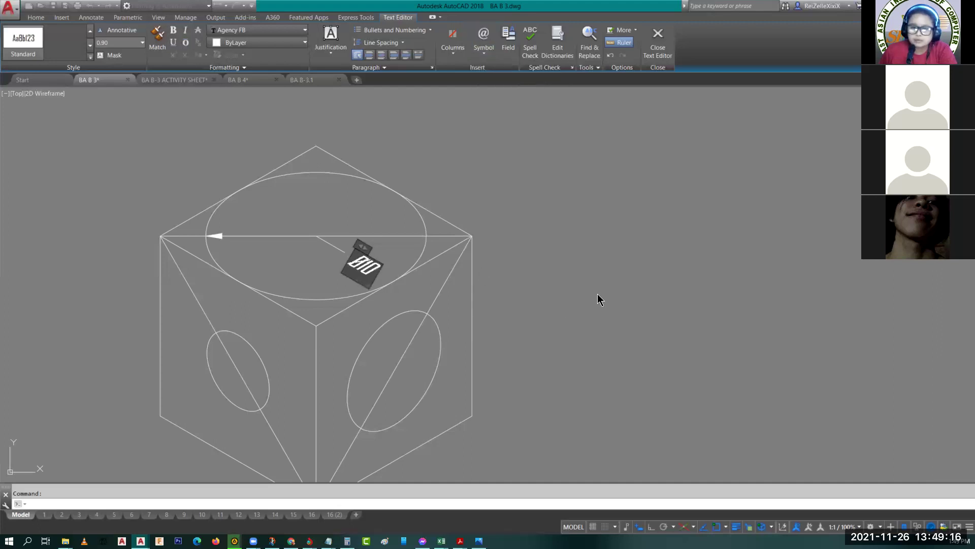
Step: Finish the Ø10 label and erase the horizontal line across the cube's top face
click(401, 310)
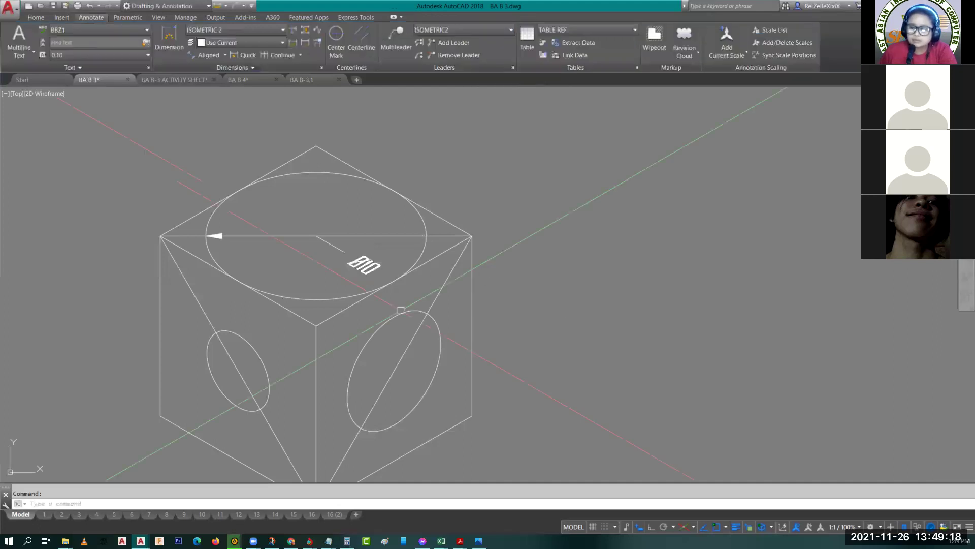
scroll(401, 310, up, 5)
scroll(494, 303, down, 2)
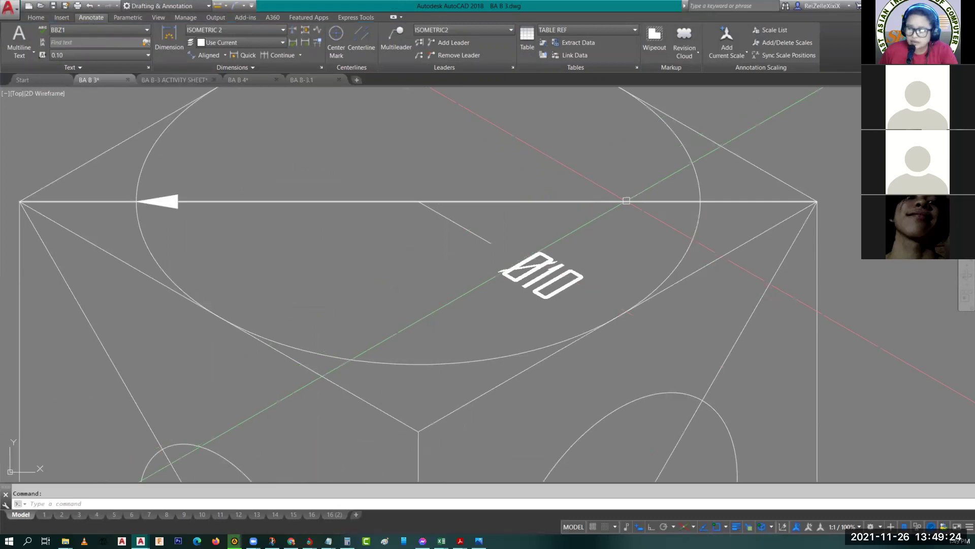
click(623, 200)
text(E)
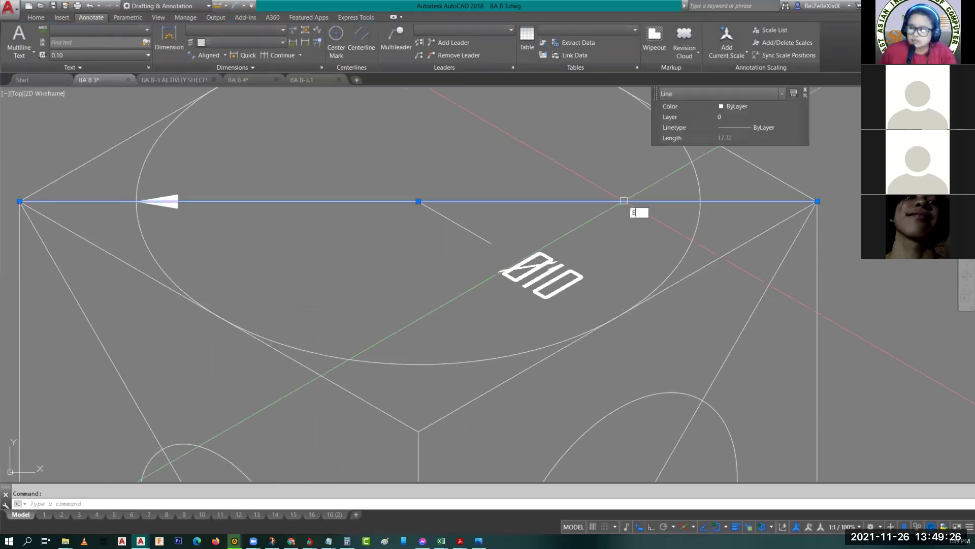
key(Return)
Step: Frame the cube's faces, switch to the left isoplane, and start a multileader for the left ellipse
scroll(586, 224, down, 2)
scroll(585, 223, down, 4)
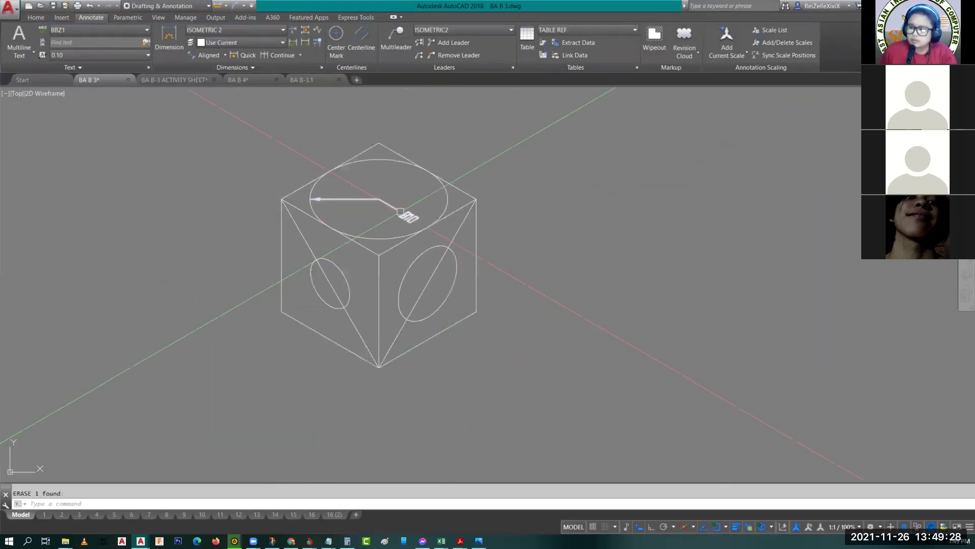
scroll(386, 218, up, 4)
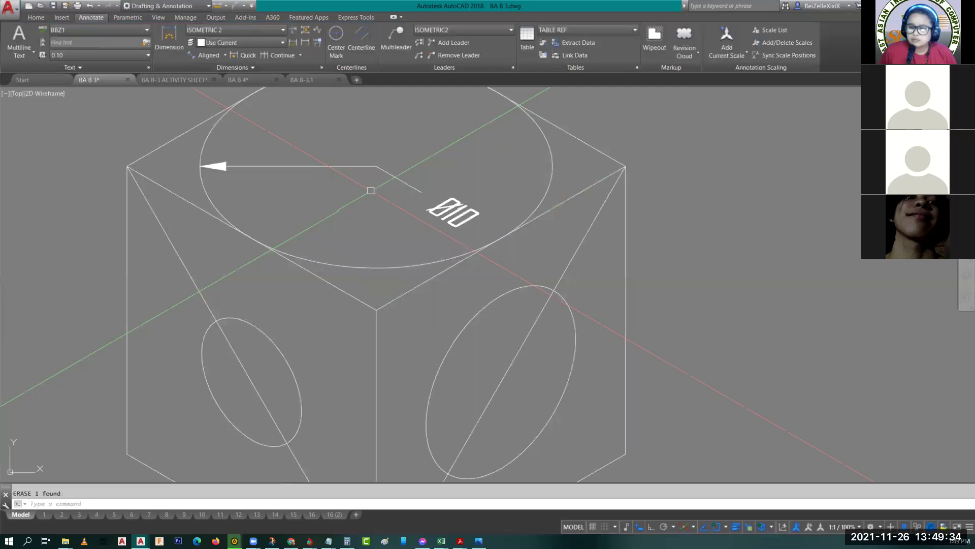
middle_drag(144, 337, 261, 293)
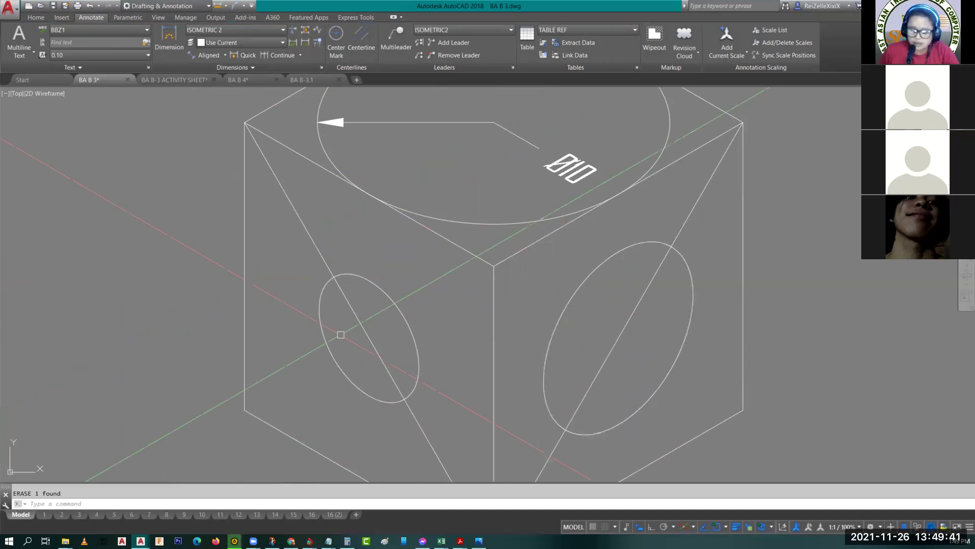
key(F5)
key(F5)
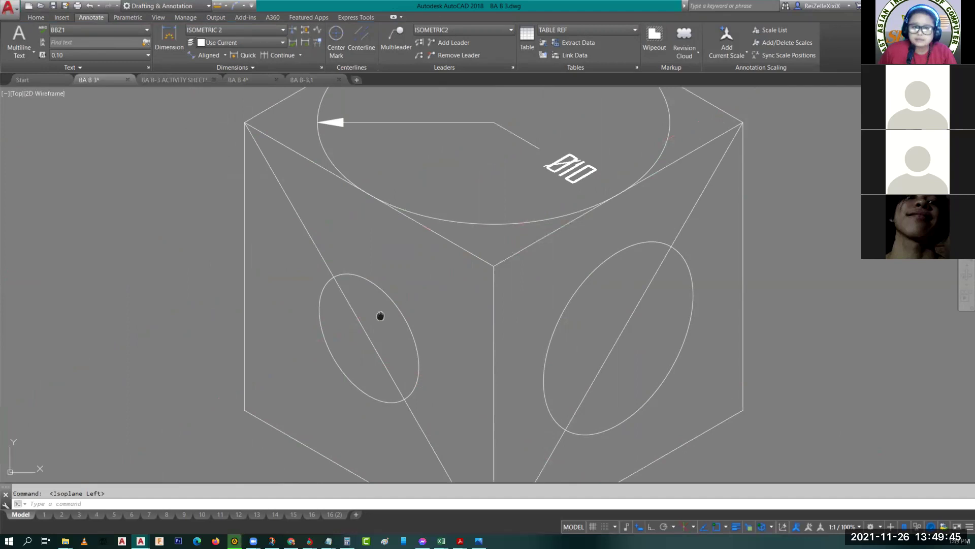
middle_drag(380, 316, 339, 291)
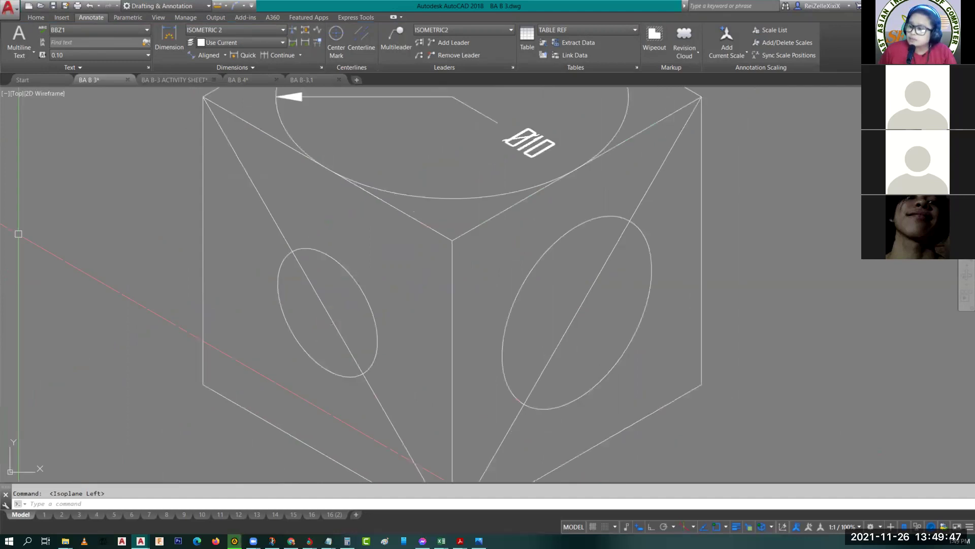
click(395, 37)
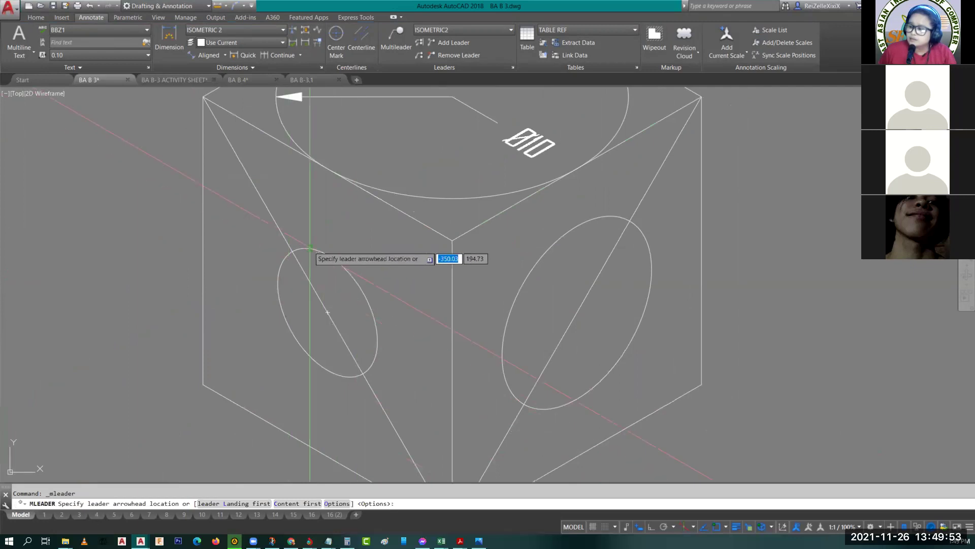
Step: Draw a leader from the left-face circle with a bend and landing, labelled R2
click(310, 249)
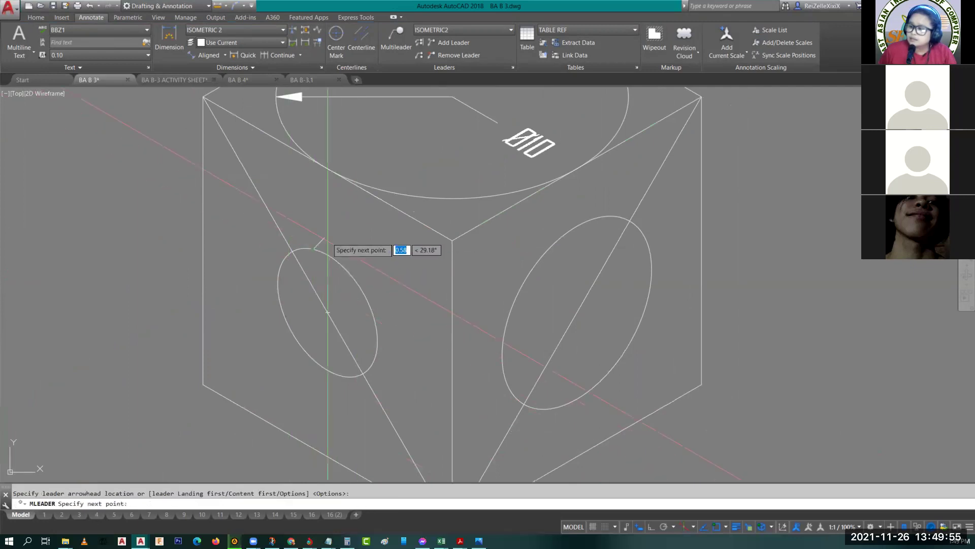
click(359, 203)
click(394, 220)
text(R2)
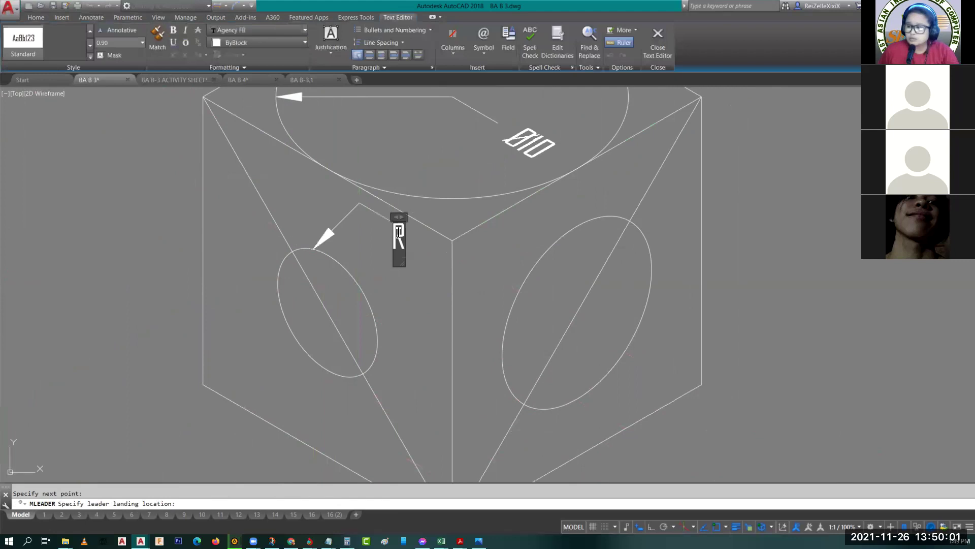
click(425, 236)
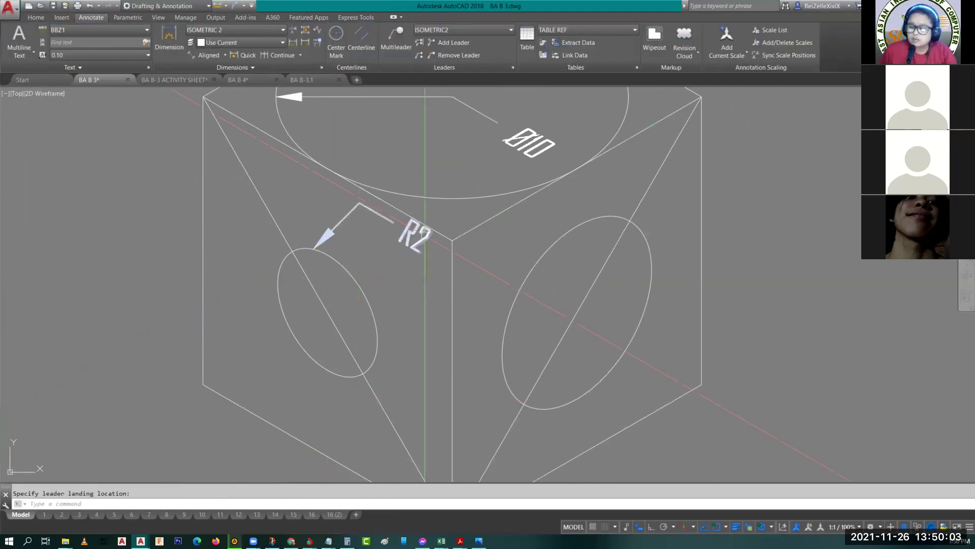
key(Escape)
Step: Slant the R2 label text at a -30° oblique angle
click(406, 232)
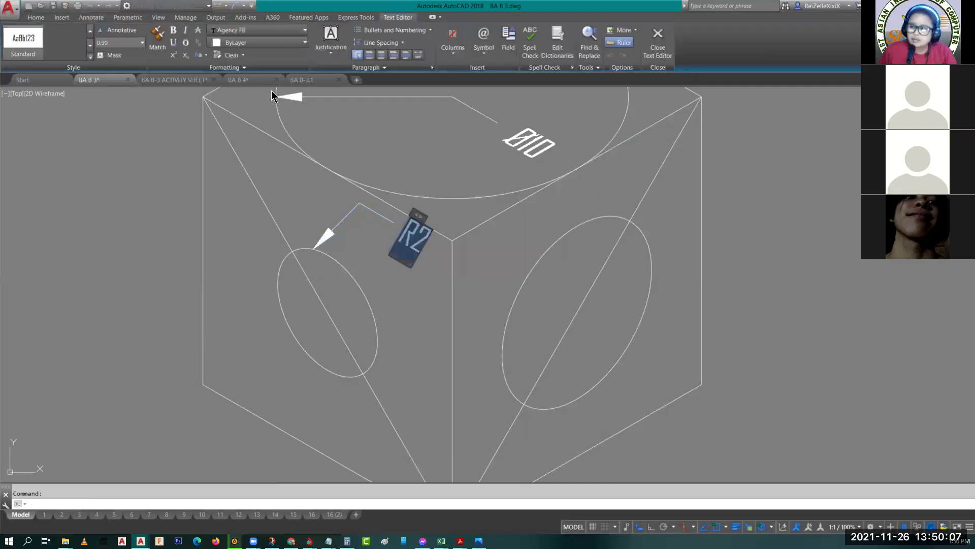
click(238, 67)
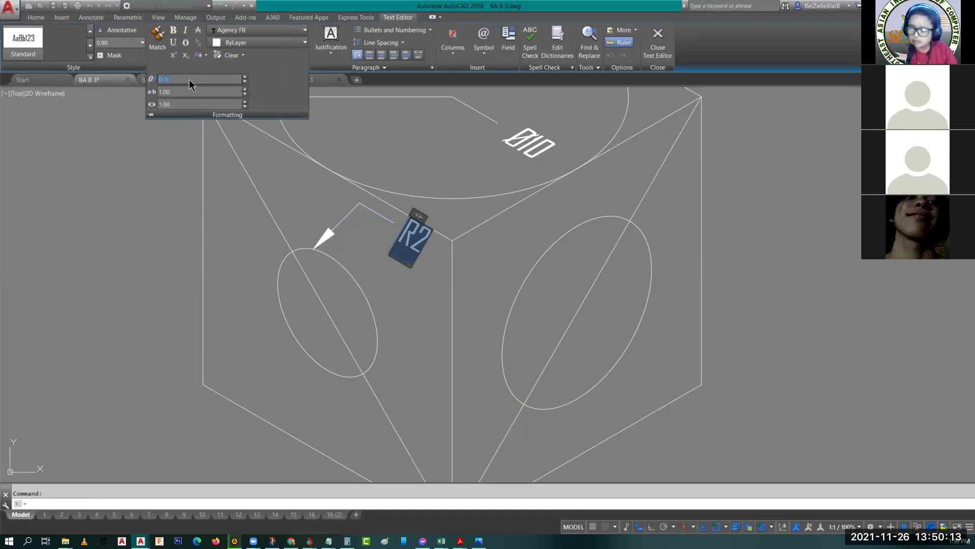
text(0)
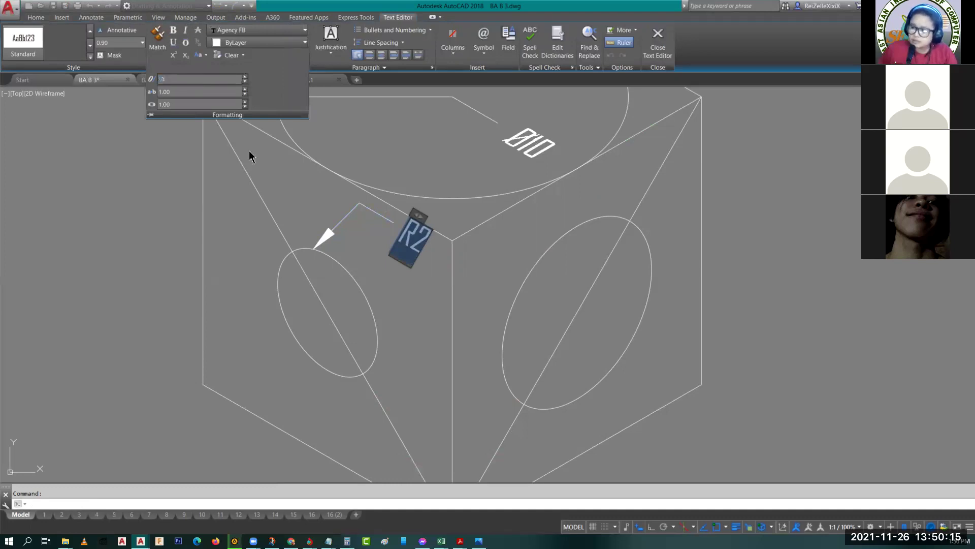
key(Return)
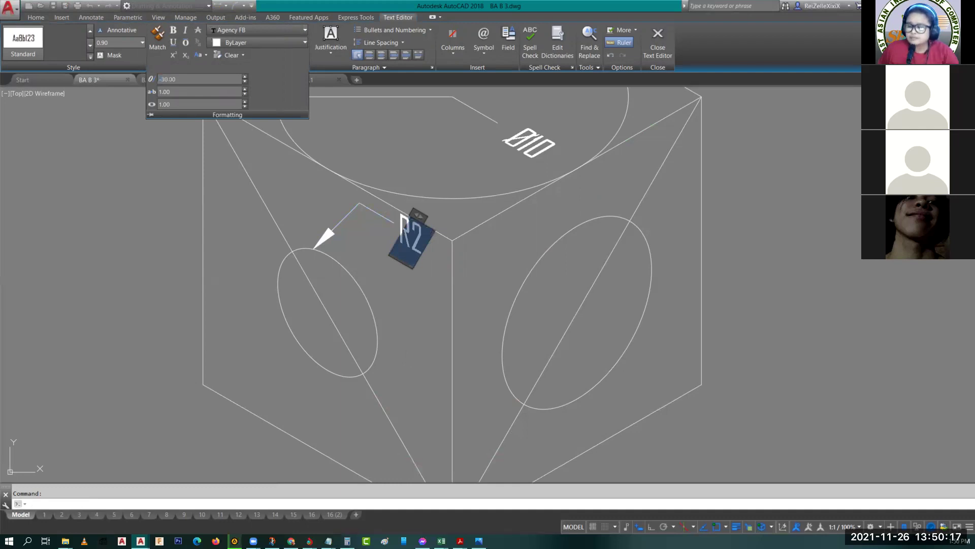
key(Escape)
middle_drag(511, 362, 400, 375)
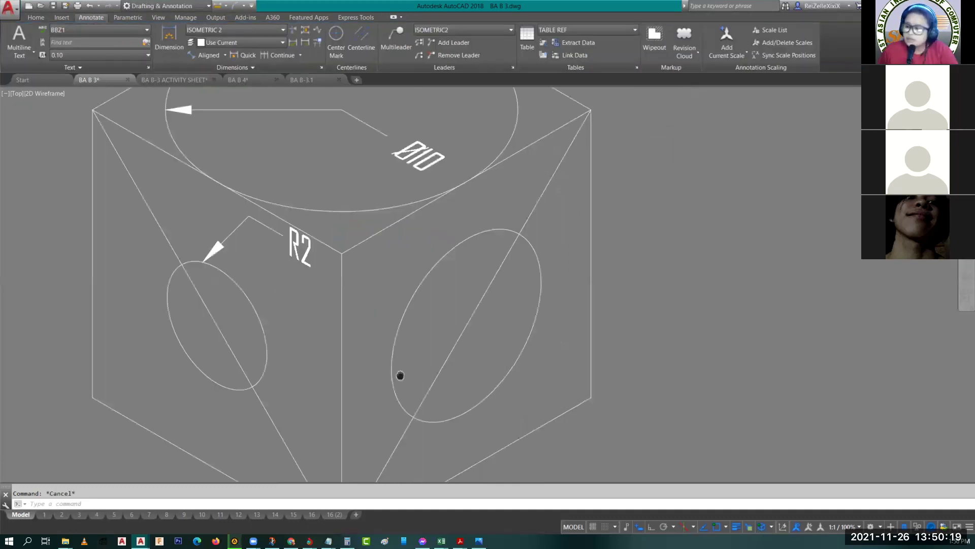
Step: Draw a leader from the right-face circle's bottom with a bend and landing, labelled R3
key(F5)
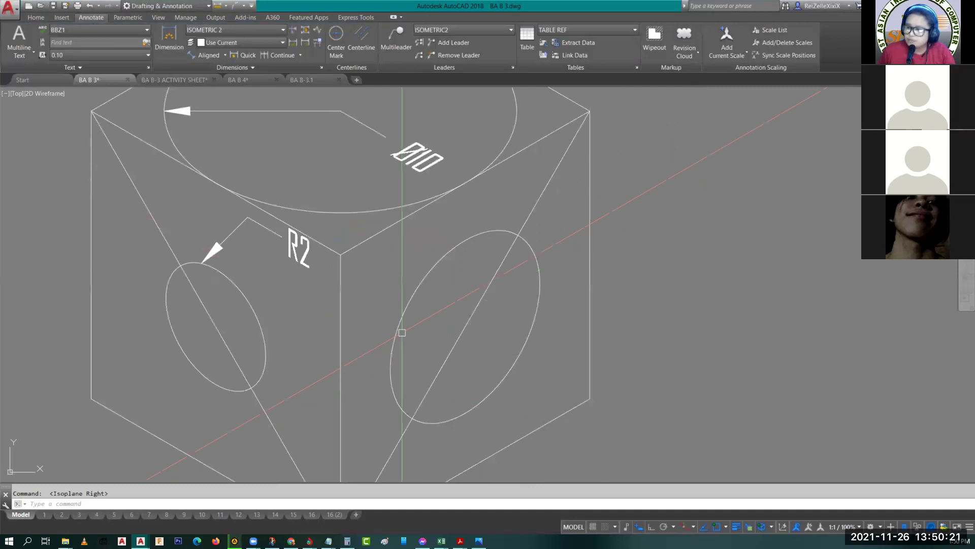
middle_drag(402, 332, 358, 358)
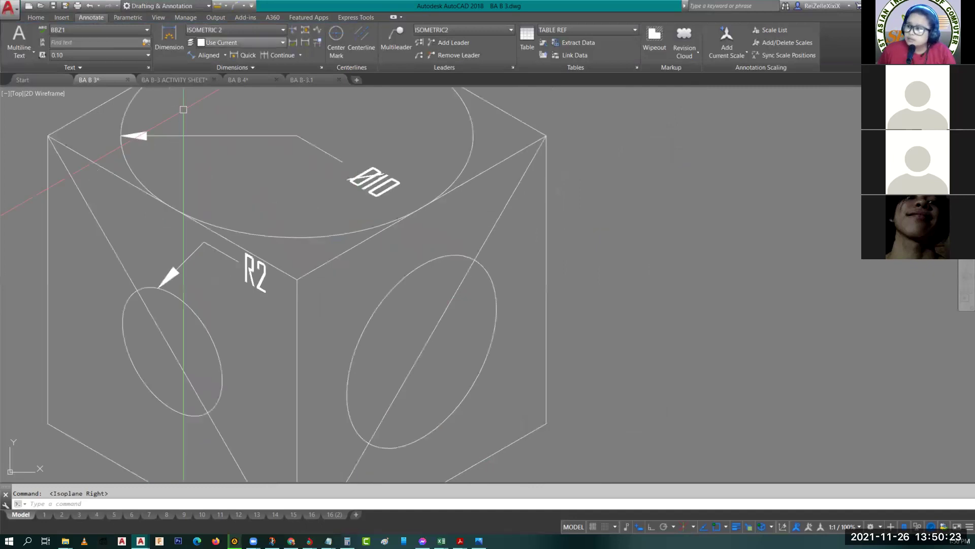
click(405, 45)
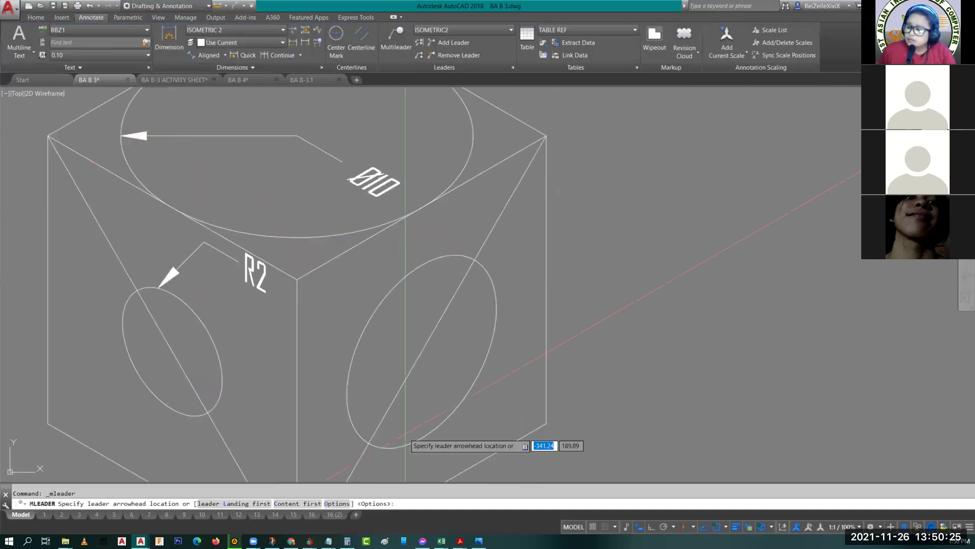
click(393, 448)
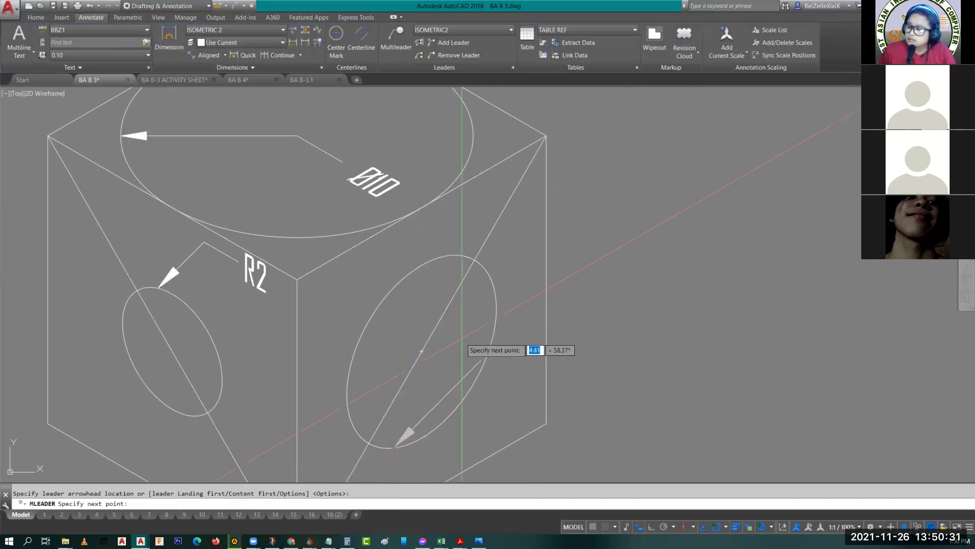
click(502, 340)
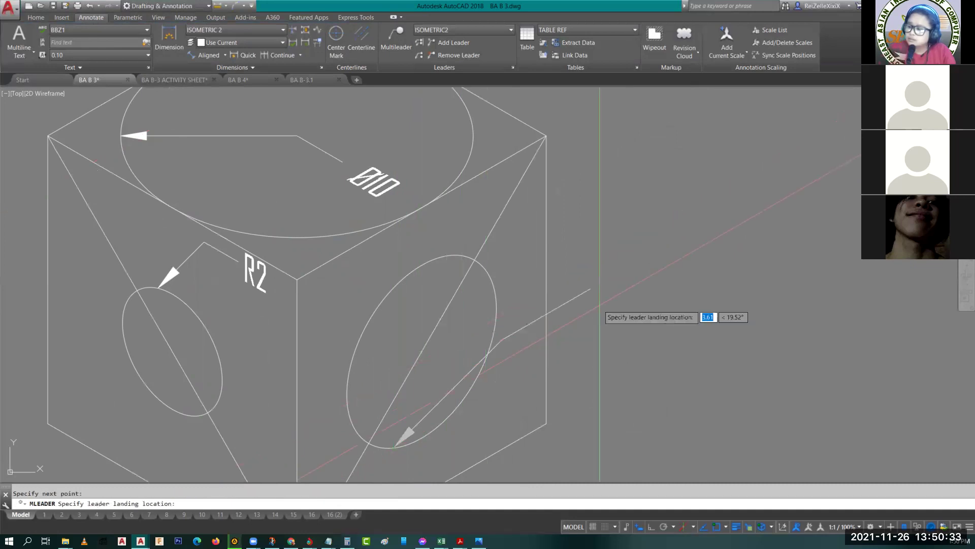
click(571, 300)
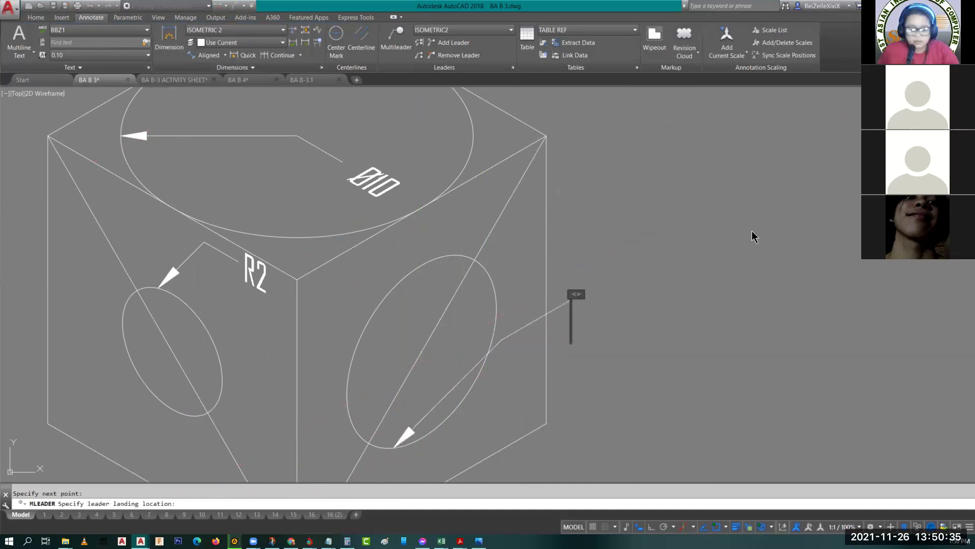
text(R)
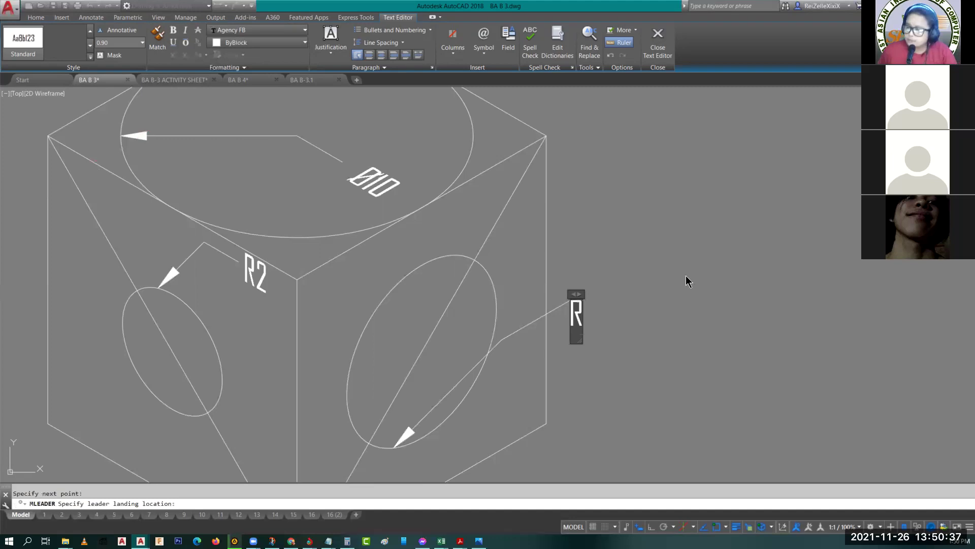
text(3)
click(555, 306)
scroll(555, 305, up, 2)
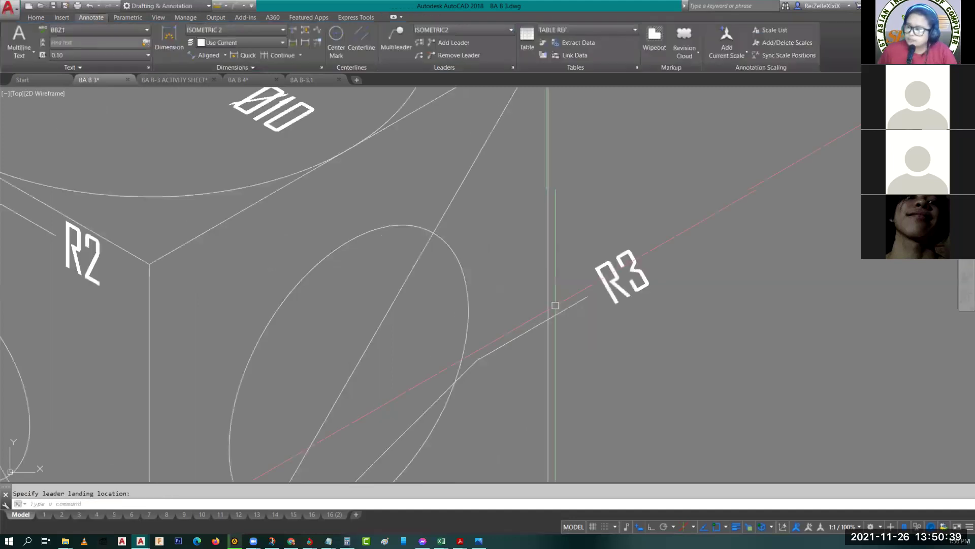
Step: Slant the R3 label text at a 30° oblique angle
double_click(617, 275)
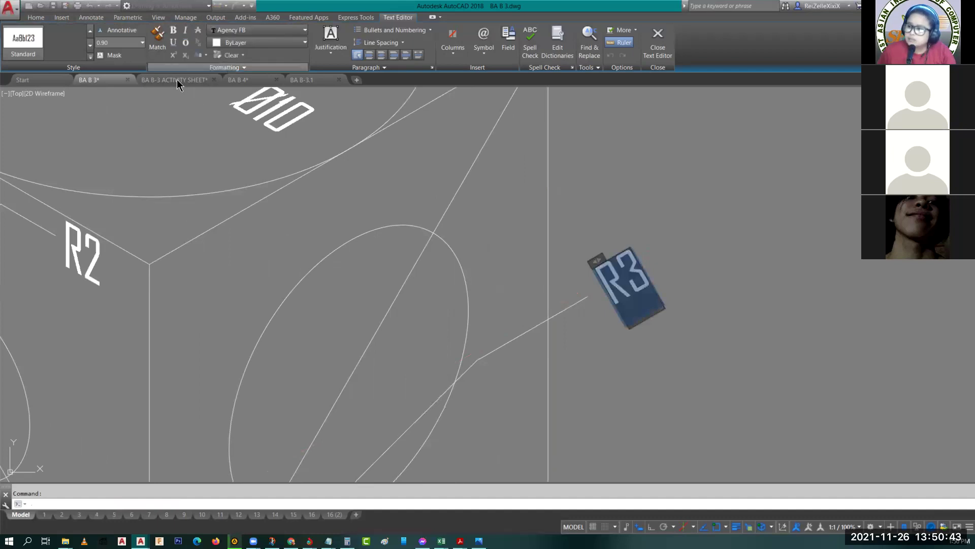
click(178, 67)
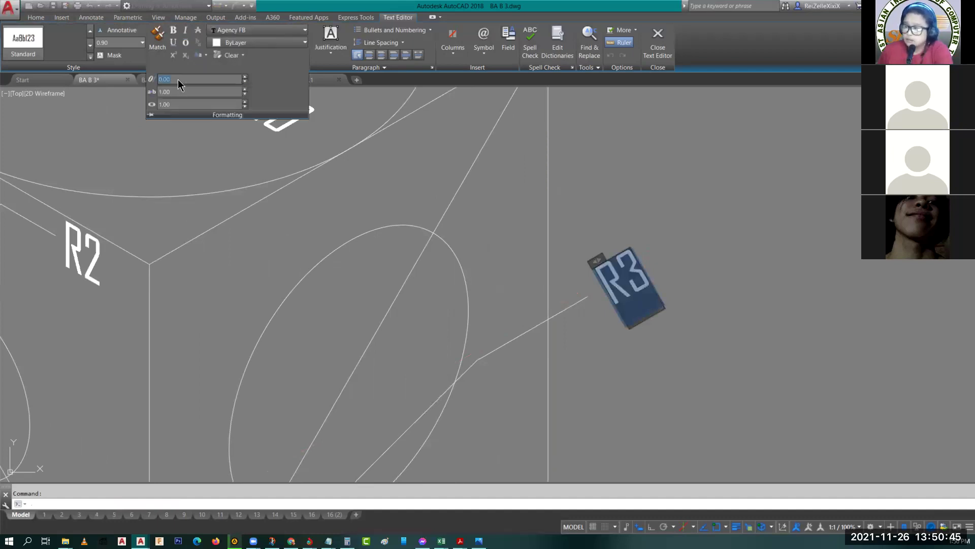
click(178, 79)
text(3)
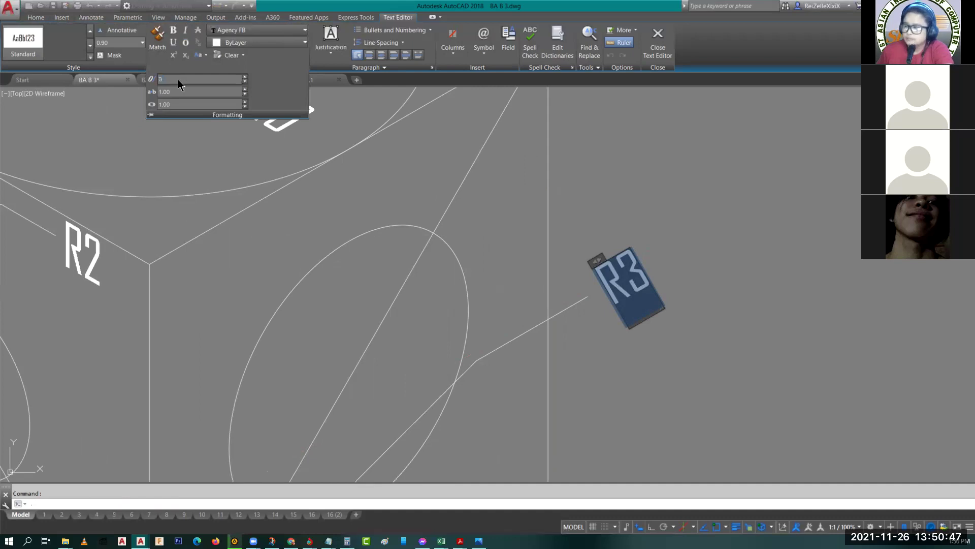
text(0)
key(Return)
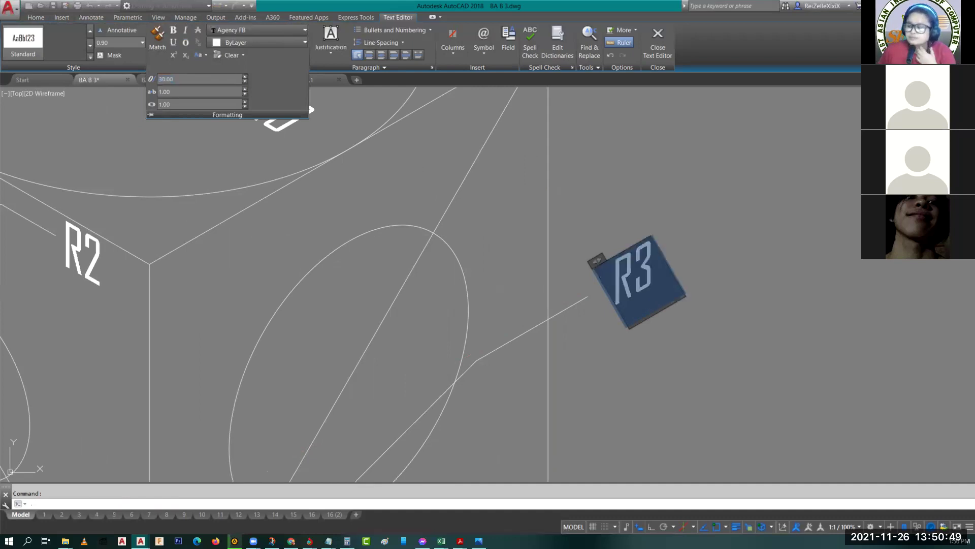
click(427, 280)
scroll(423, 282, down, 3)
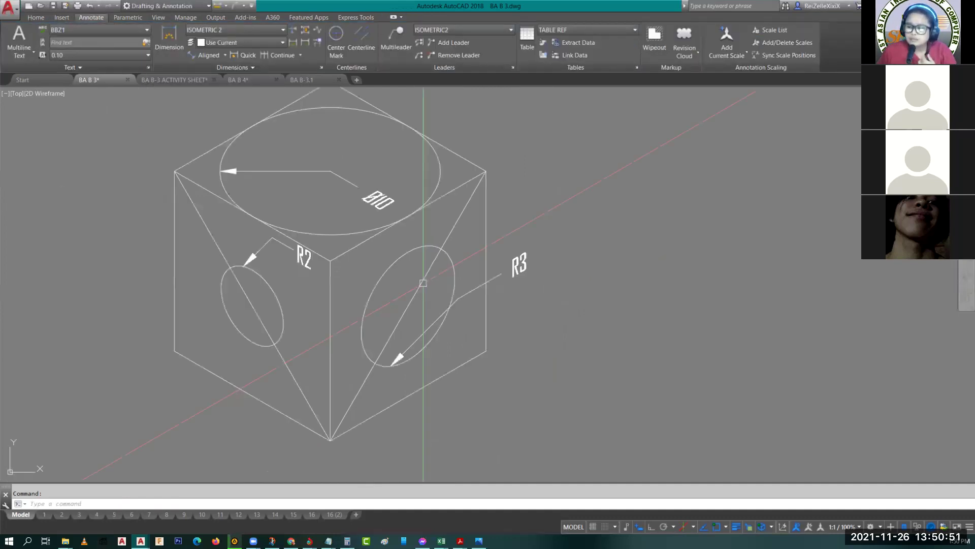
scroll(424, 283, up, 3)
scroll(439, 265, down, 1)
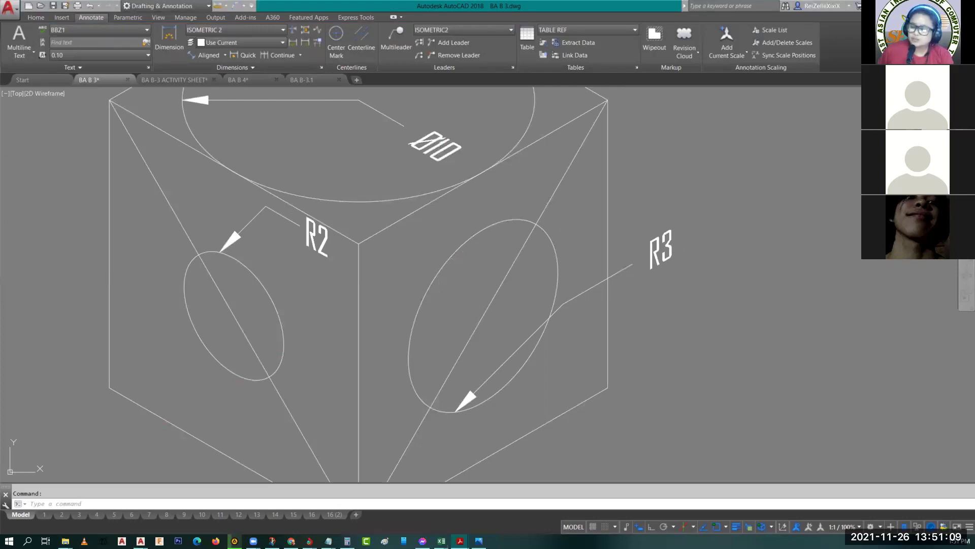
scroll(698, 254, down, 2)
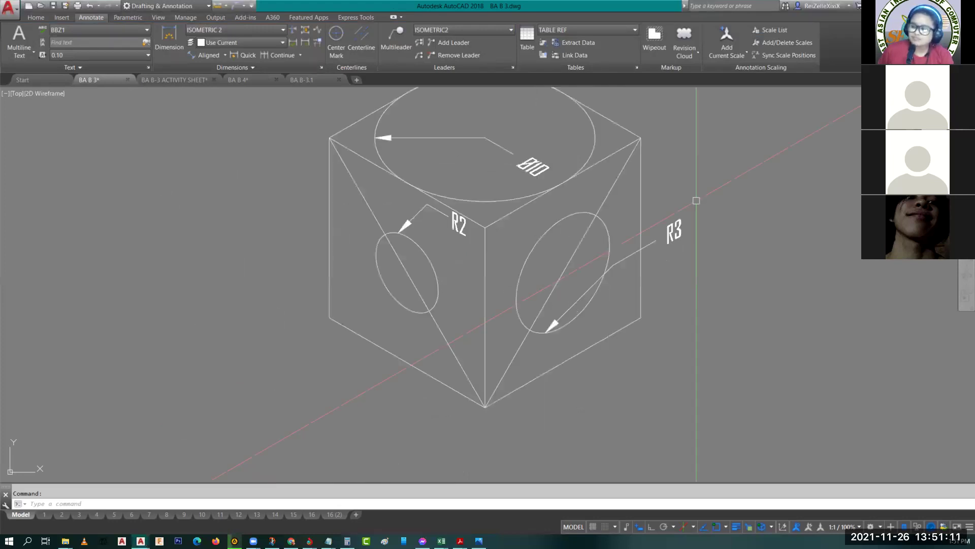
scroll(446, 240, down, 2)
scroll(447, 240, down, 3)
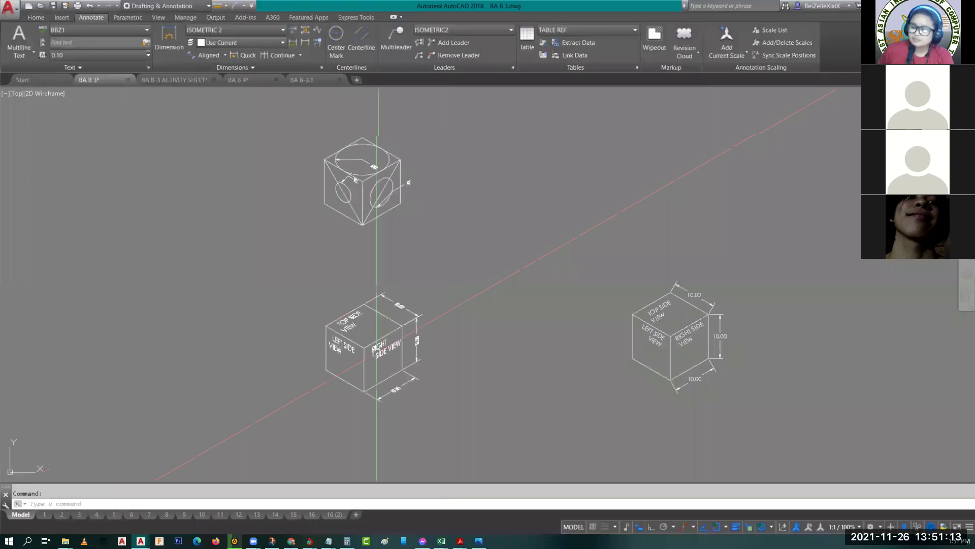
scroll(546, 320, up, 3)
scroll(460, 264, up, 2)
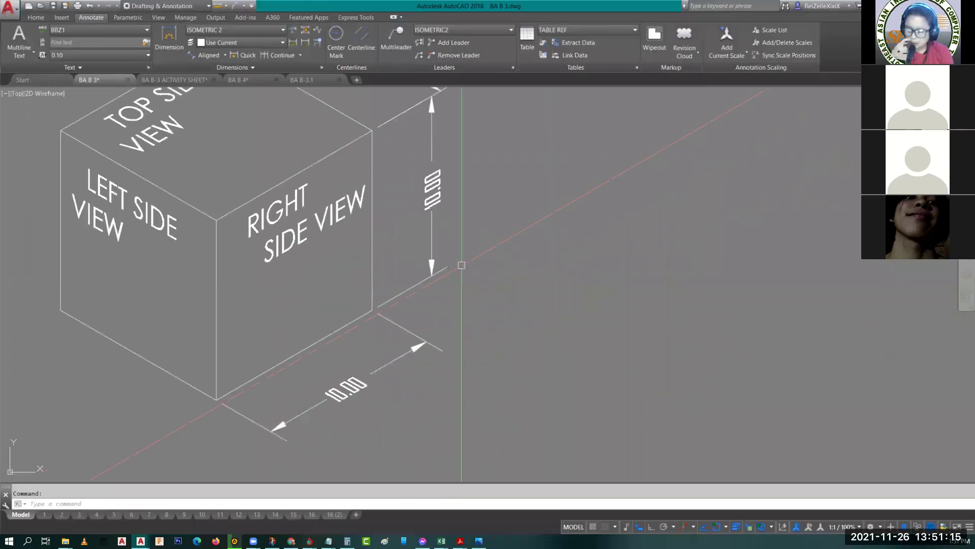
scroll(460, 265, down, 2)
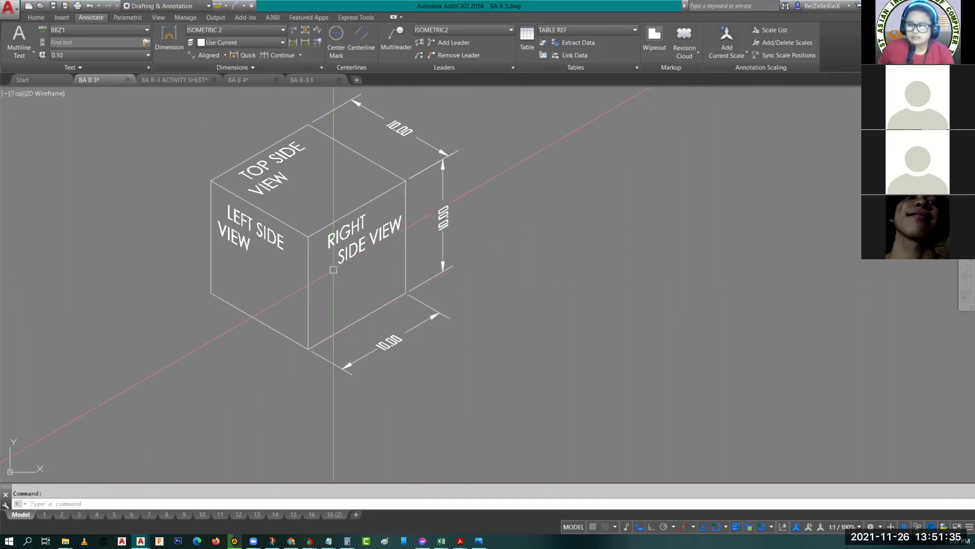
scroll(333, 270, down, 2)
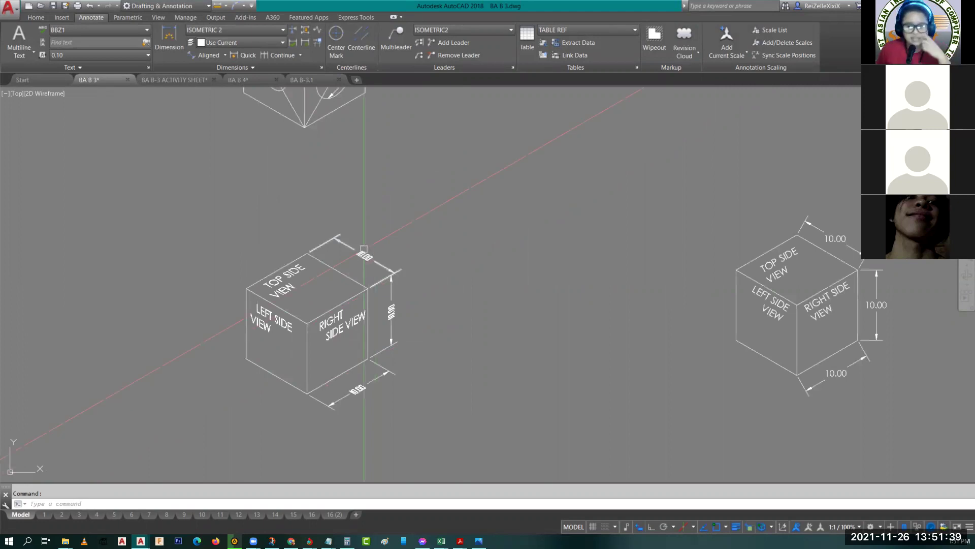
scroll(364, 249, up, 4)
middle_drag(372, 278, 391, 272)
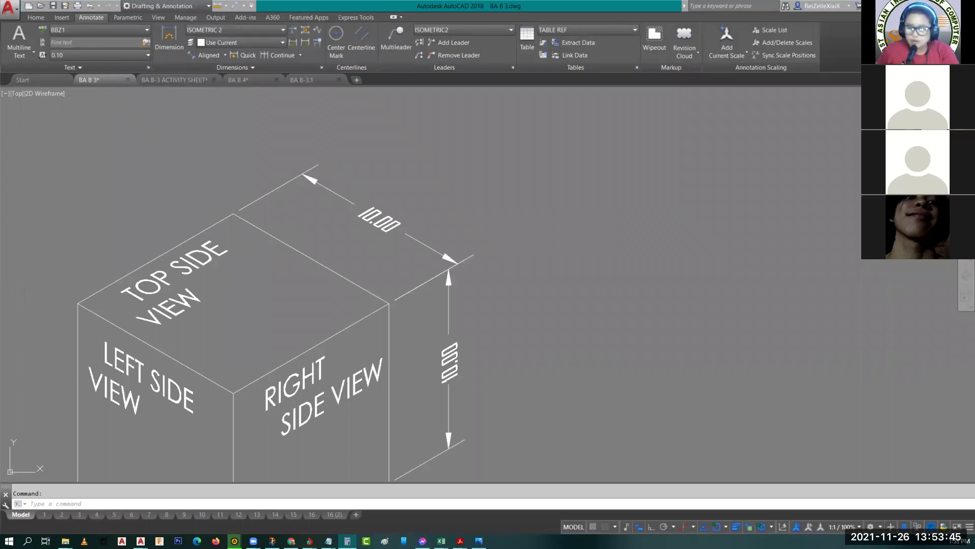
Step: Copy the cube's top-face edge line into open space left of the cube using CO
click(299, 251)
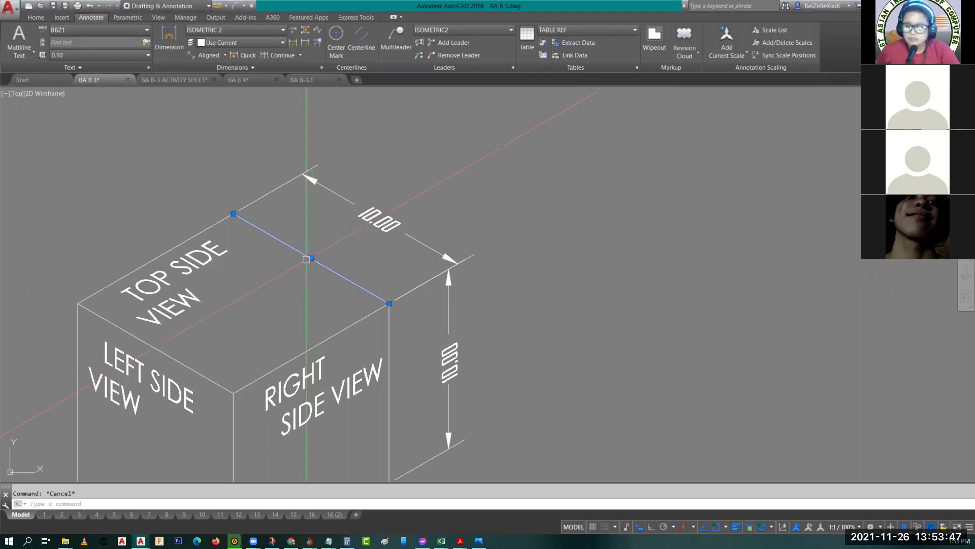
text(co)
key(Return)
click(387, 304)
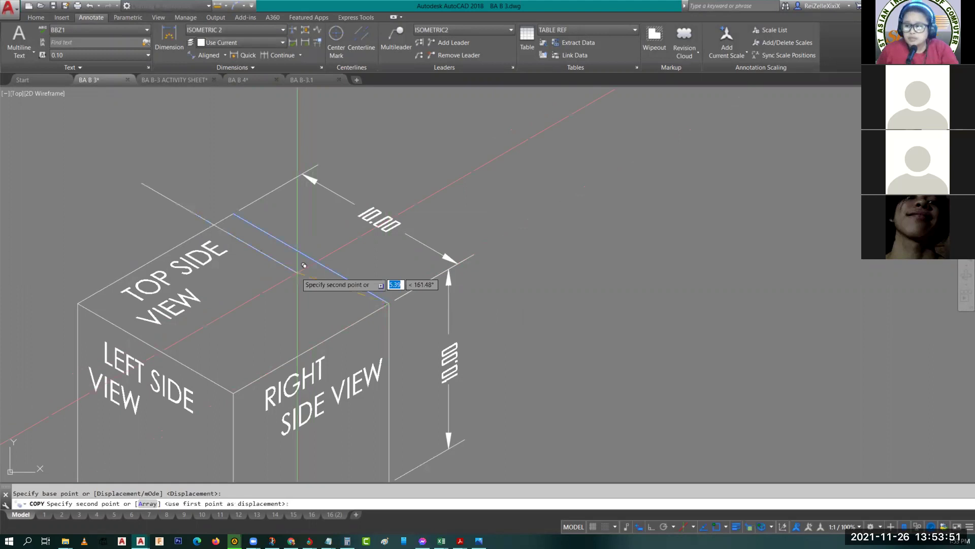
middle_drag(303, 266, 507, 418)
click(293, 207)
key(Escape)
middle_drag(294, 206, 405, 373)
Step: Turn Ortho on and set the isoplane to Left, leaving the copied line unchanged
click(351, 267)
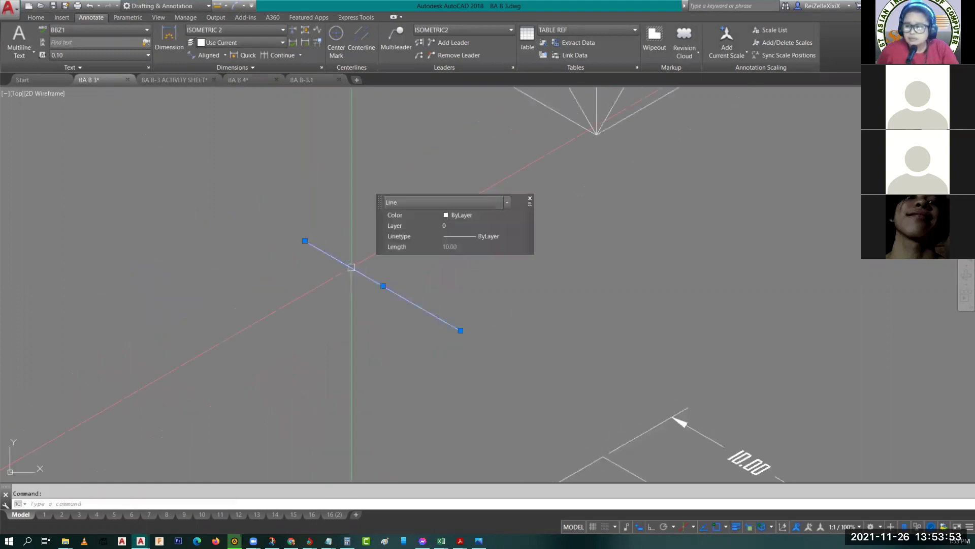
click(305, 240)
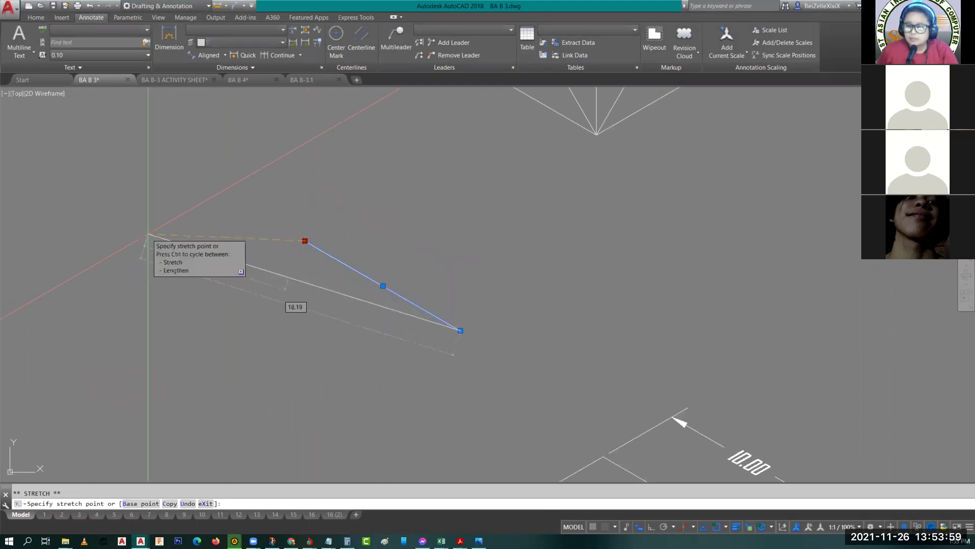
key(Escape)
key(Escape)
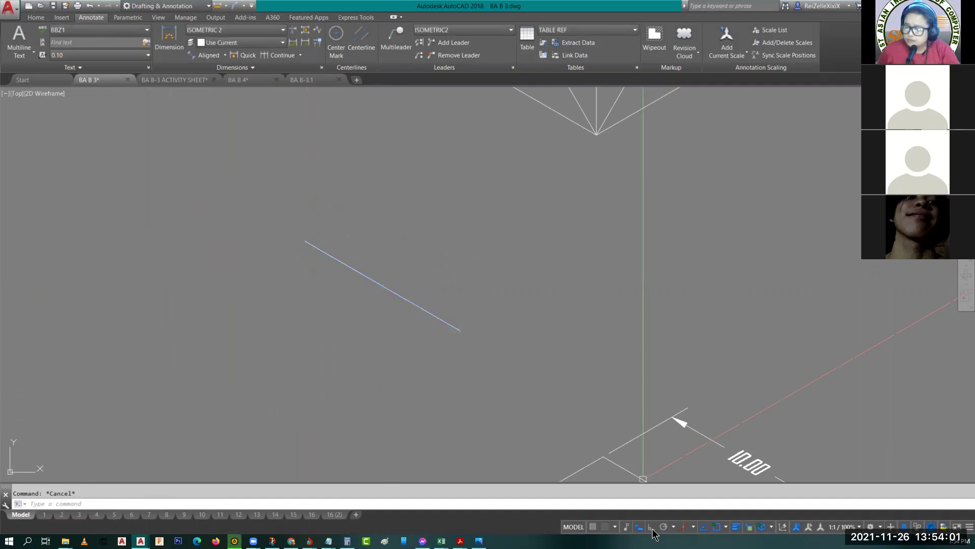
click(651, 527)
key(F5)
click(342, 261)
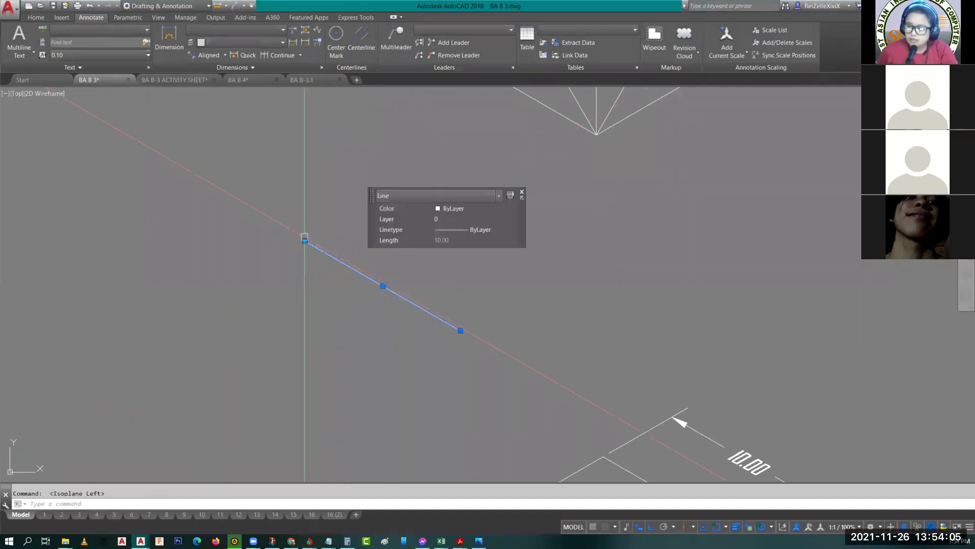
click(304, 241)
key(Escape)
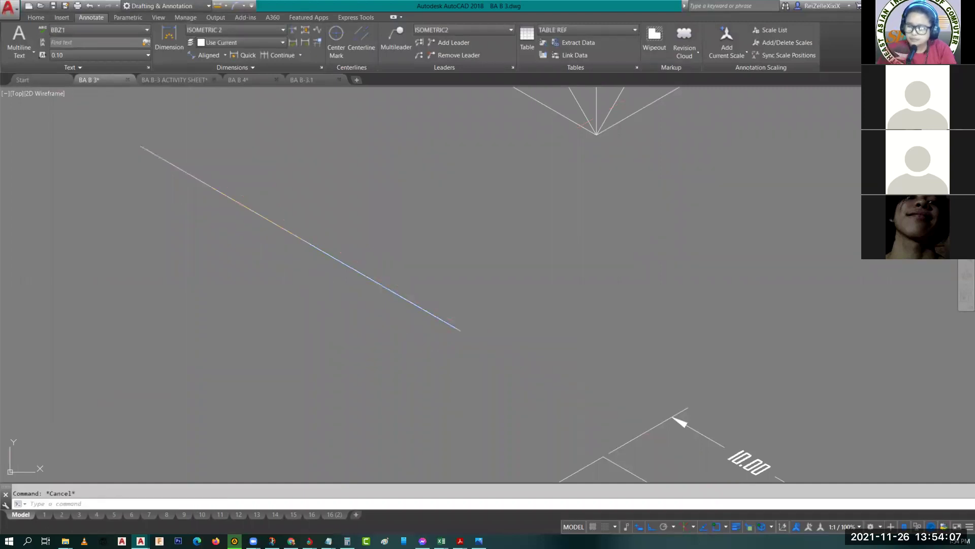
scroll(443, 265, down, 2)
middle_drag(443, 265, 484, 321)
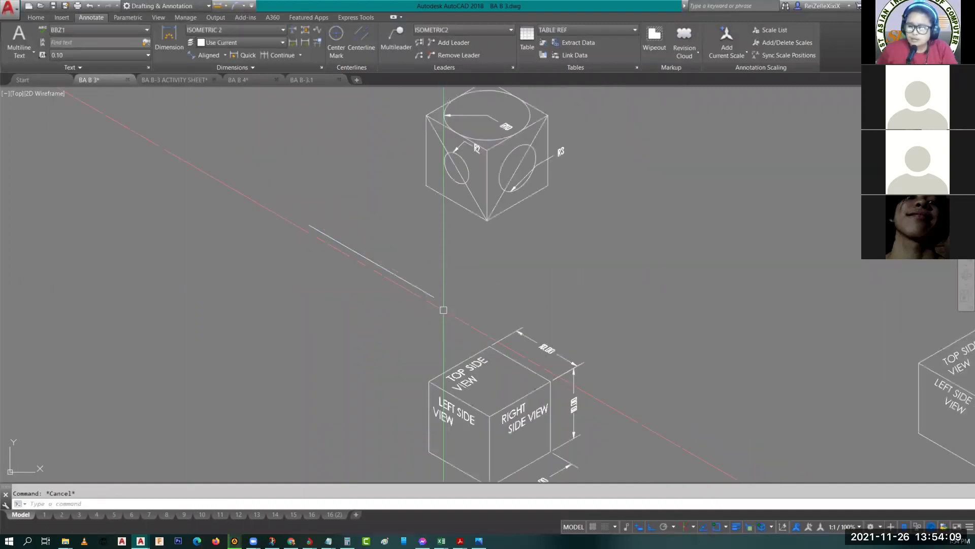
Step: Copy the cube's 10.00 isometric dimension beside the separate copied line
click(567, 362)
text(co)
key(Return)
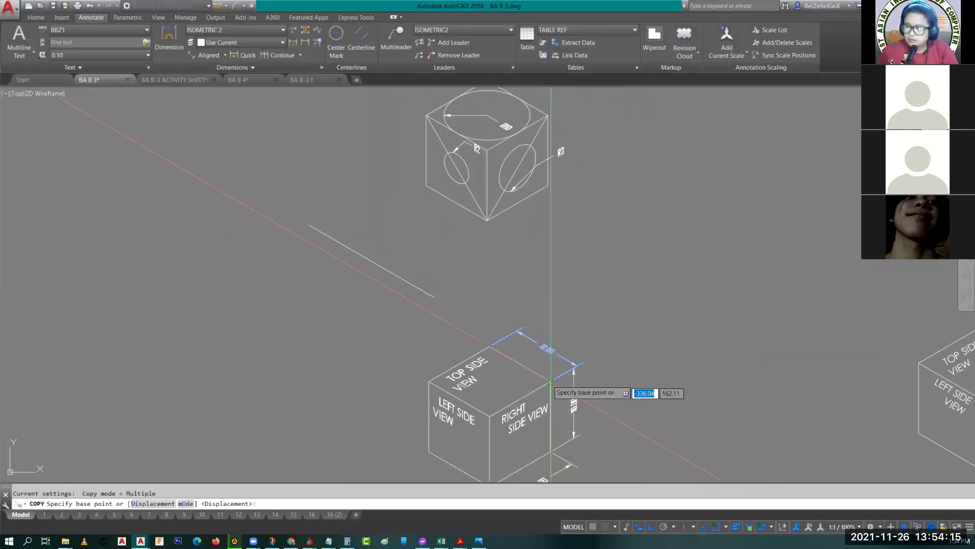
scroll(549, 384, up, 5)
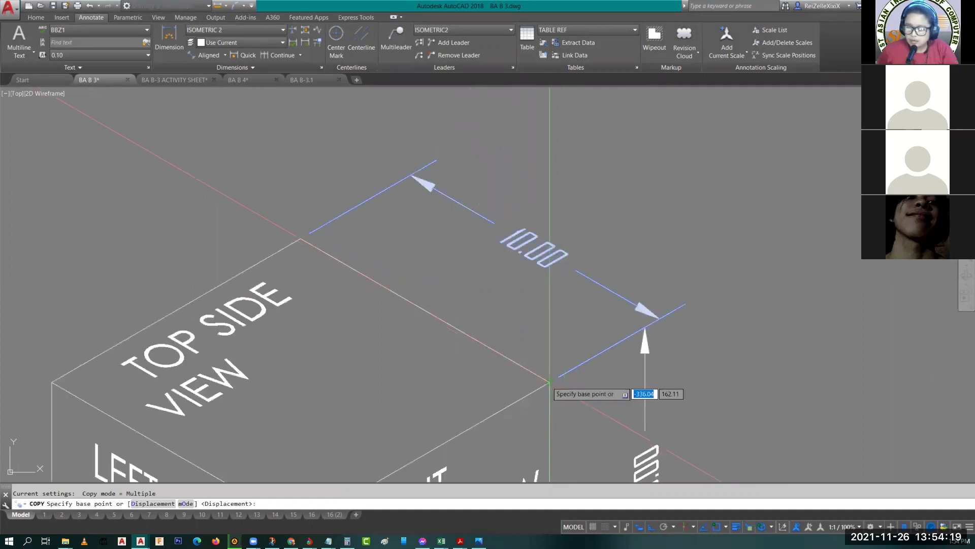
click(557, 375)
middle_drag(319, 223, 472, 338)
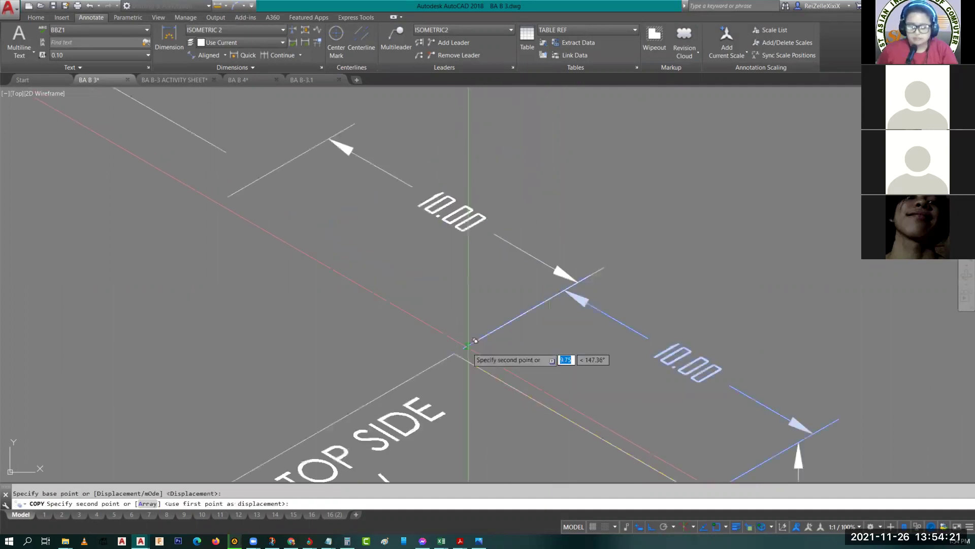
middle_drag(280, 212, 401, 300)
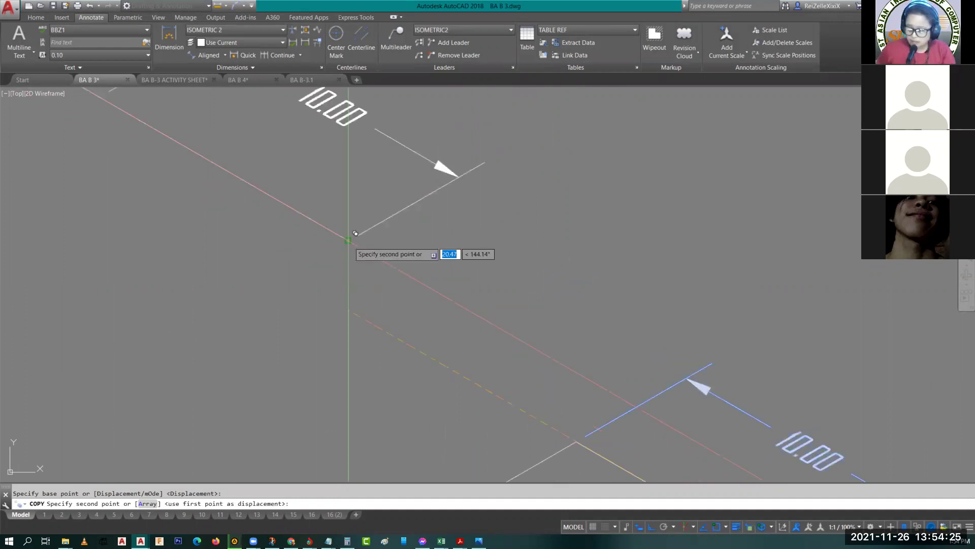
scroll(355, 233, down, 1)
key(Escape)
middle_drag(342, 322, 428, 478)
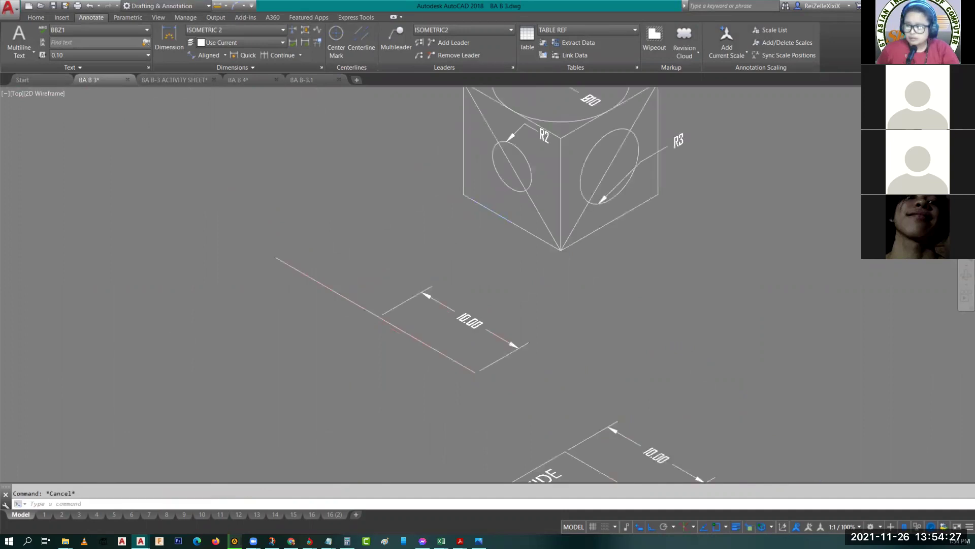
Step: Grip-stretch the copied dimension to the line's end so it reads 20.57
click(392, 308)
click(393, 309)
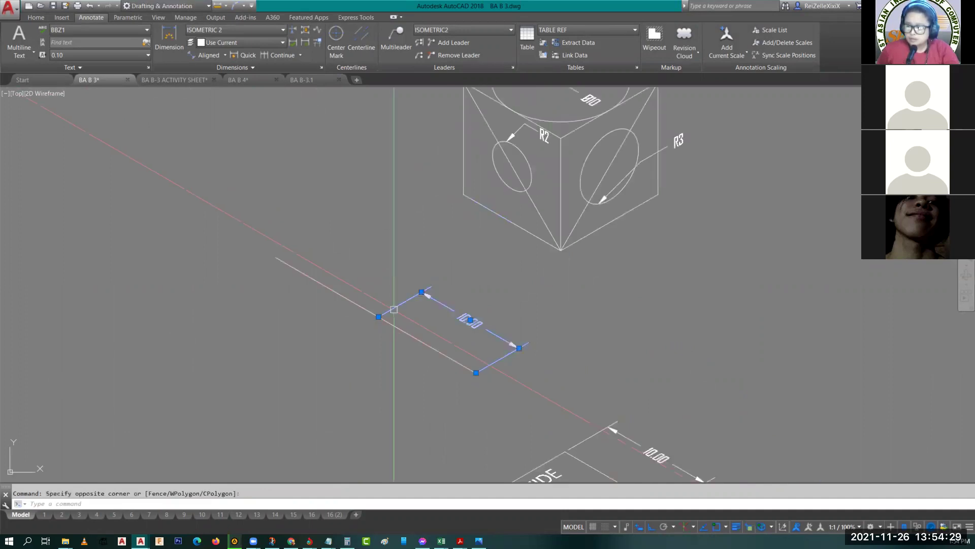
click(379, 316)
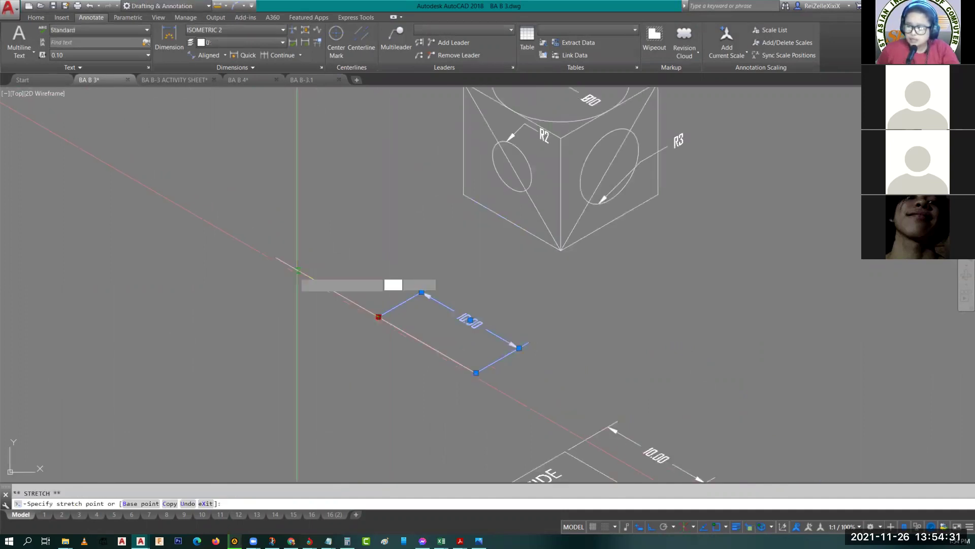
scroll(298, 270, up, 4)
click(271, 240)
key(Escape)
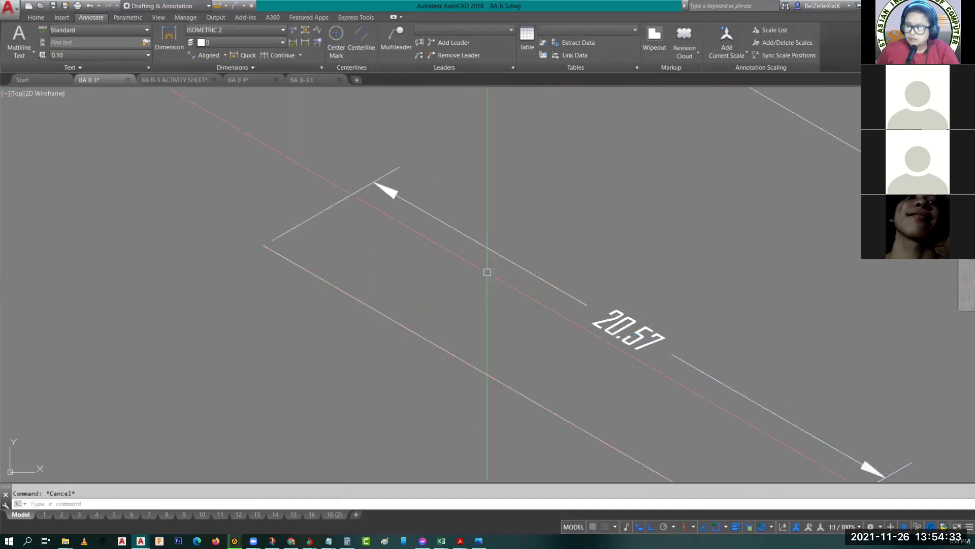
scroll(537, 281, down, 3)
scroll(410, 300, up, 5)
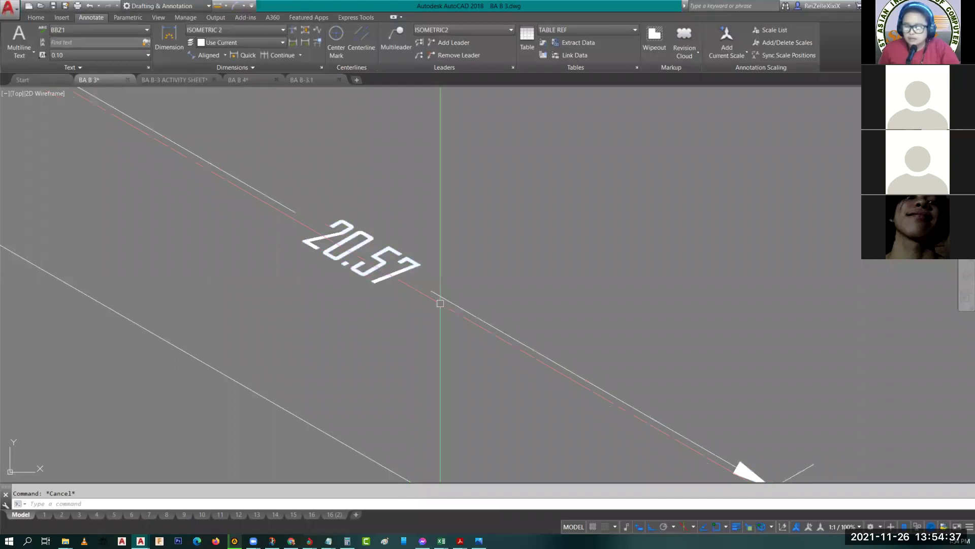
scroll(440, 304, down, 3)
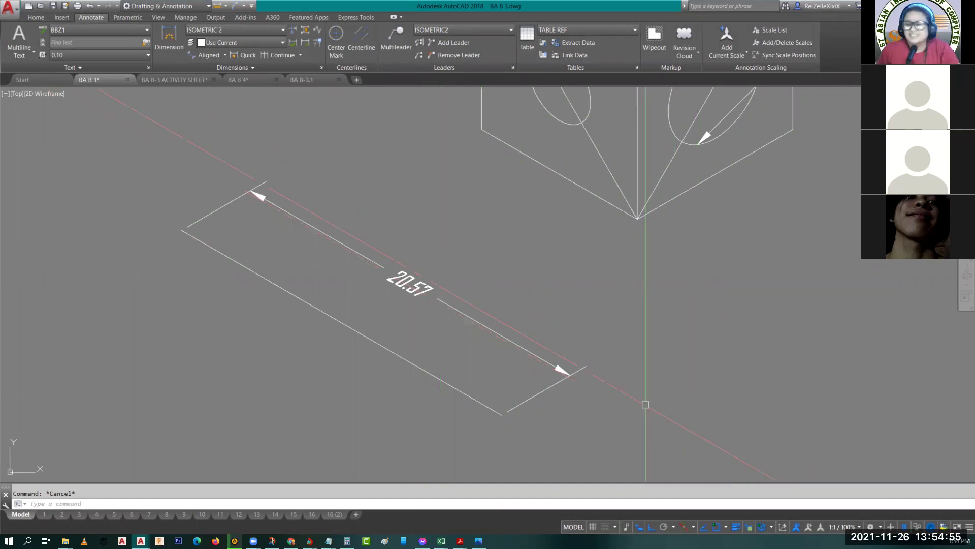
scroll(624, 374, down, 6)
middle_drag(608, 347, 260, 256)
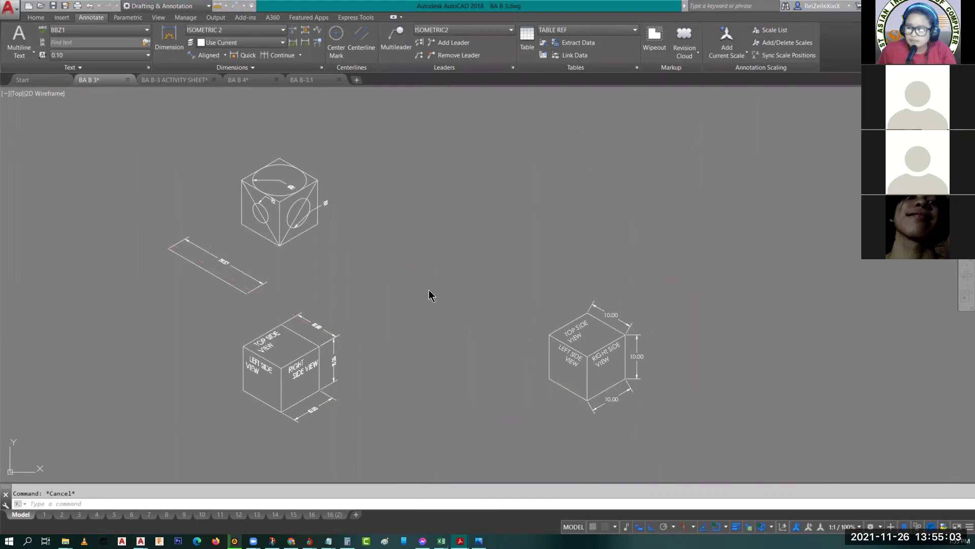
scroll(170, 286, up, 2)
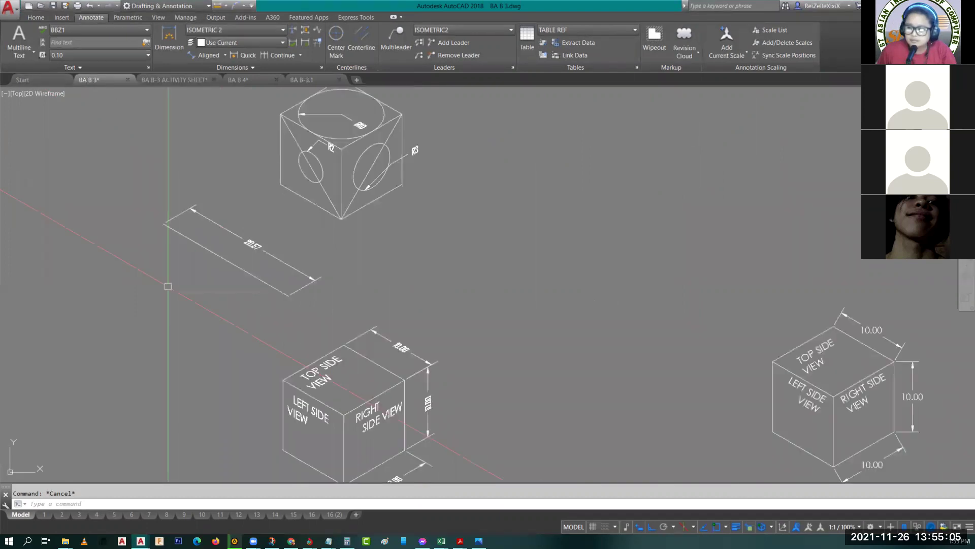
scroll(168, 286, up, 2)
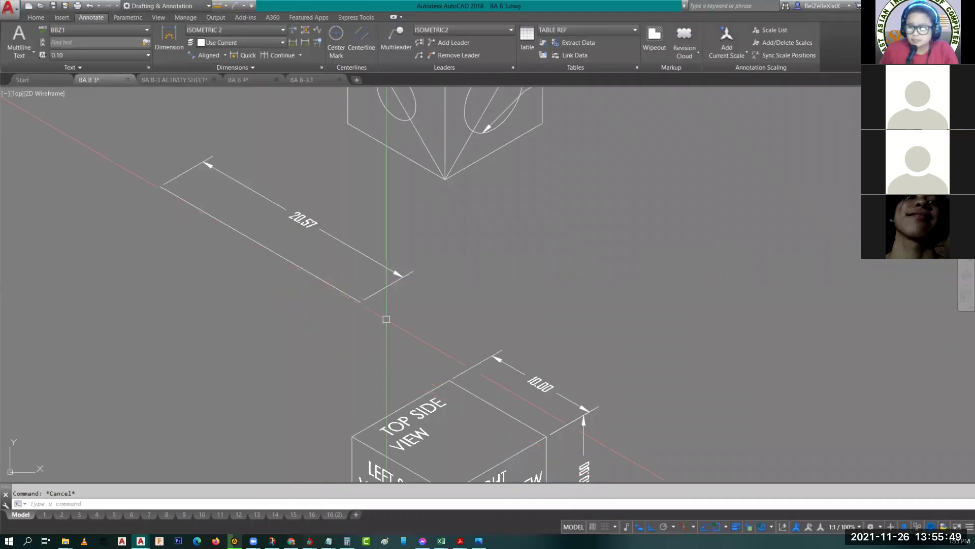
scroll(386, 321, down, 3)
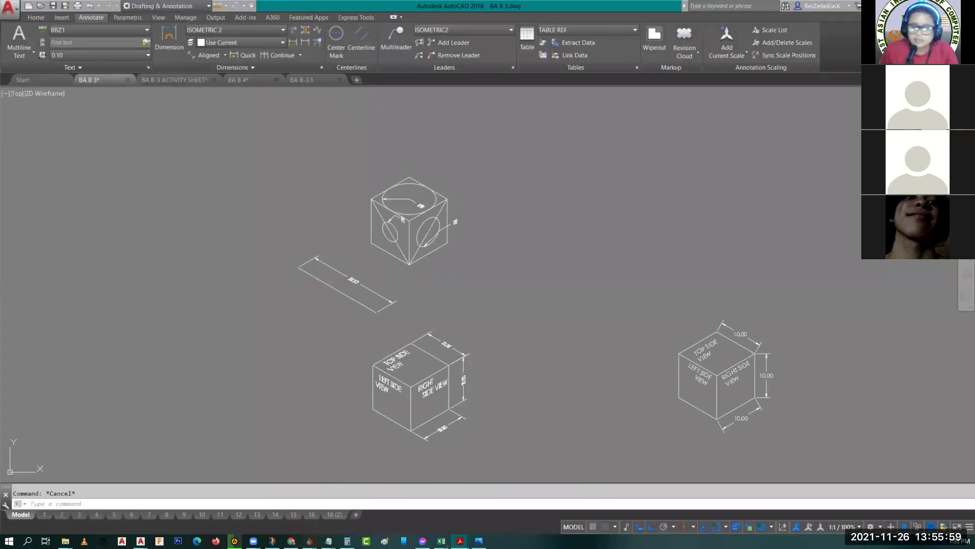
Step: Switch to the BA B-3.1 drawing
mouse_move(173, 84)
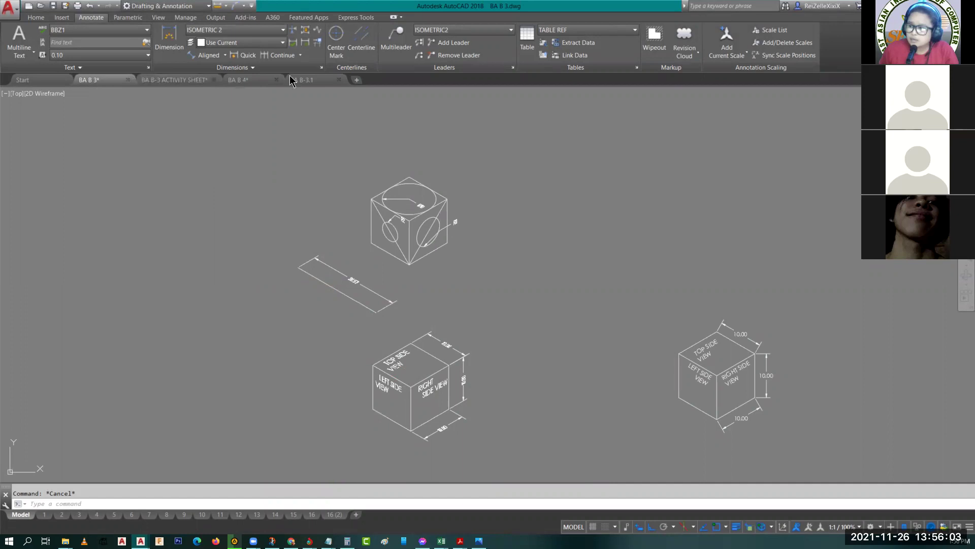
click(315, 81)
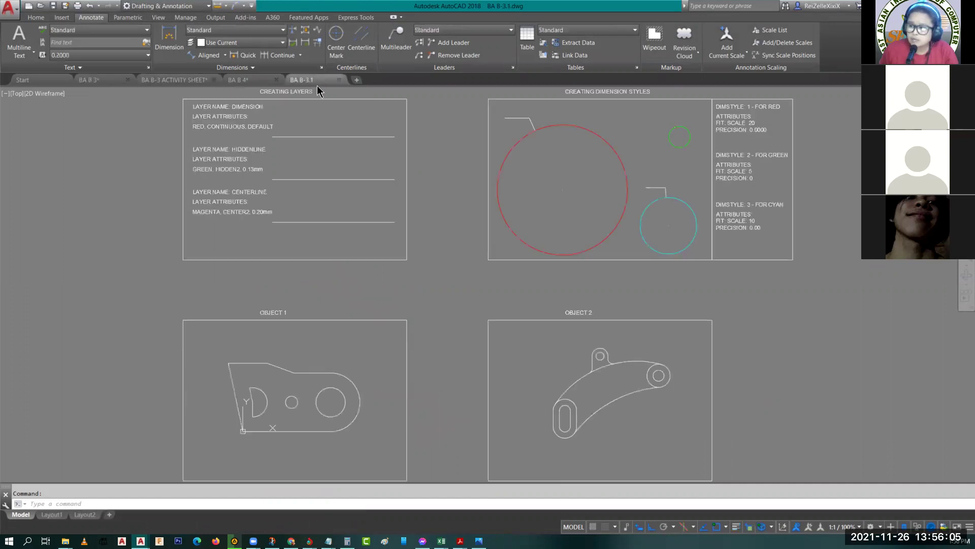
mouse_move(319, 90)
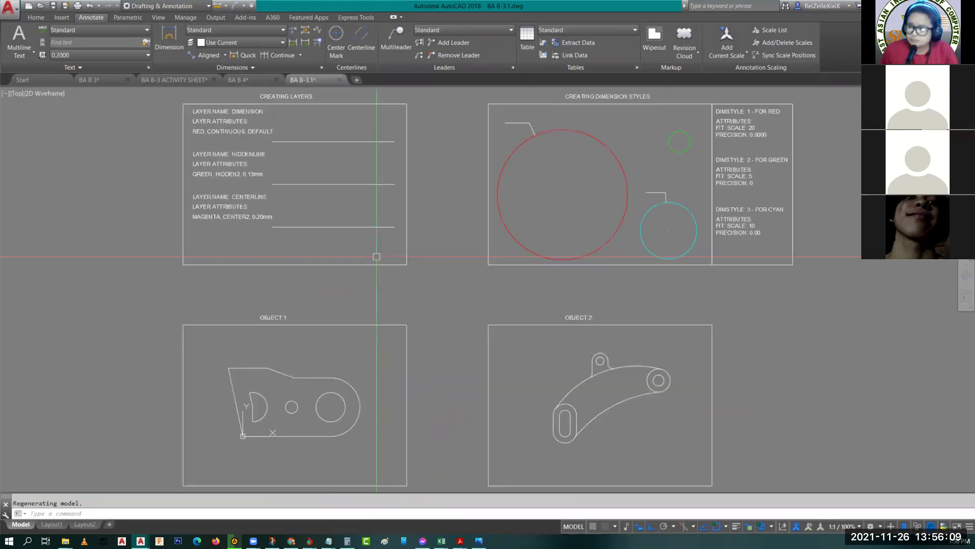
Step: Pan and zoom to centre the Creating Layers specifications on the activity sheet
middle_drag(365, 231, 375, 262)
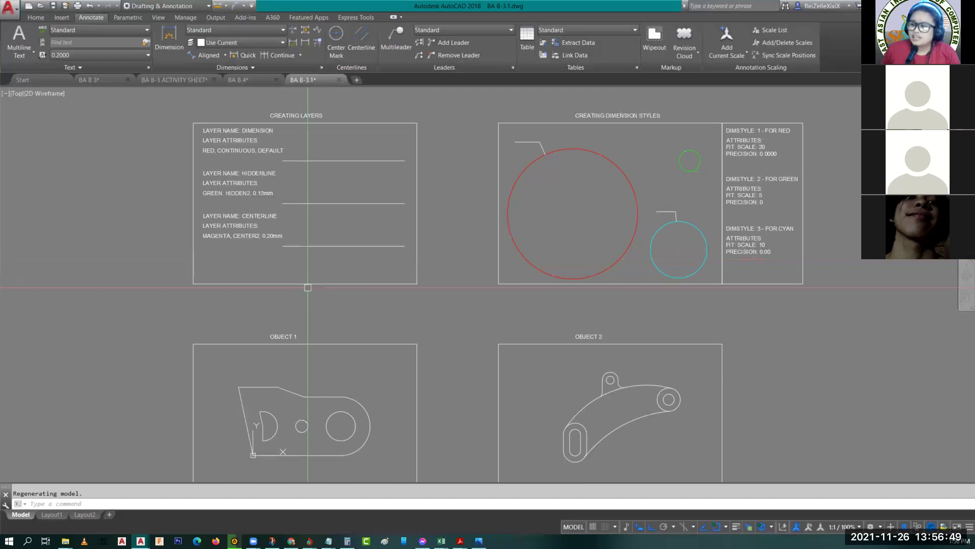
middle_drag(293, 203, 290, 265)
scroll(280, 249, up, 2)
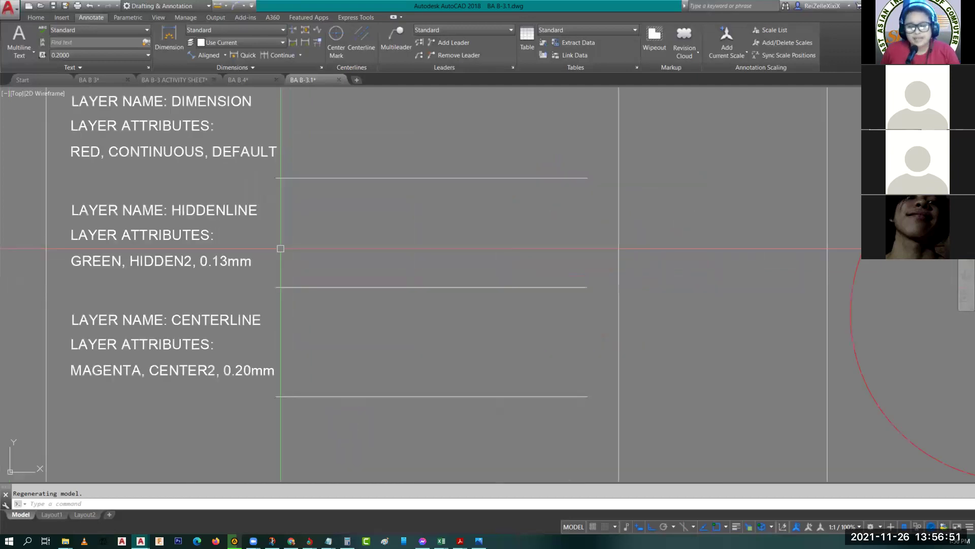
scroll(281, 248, down, 2)
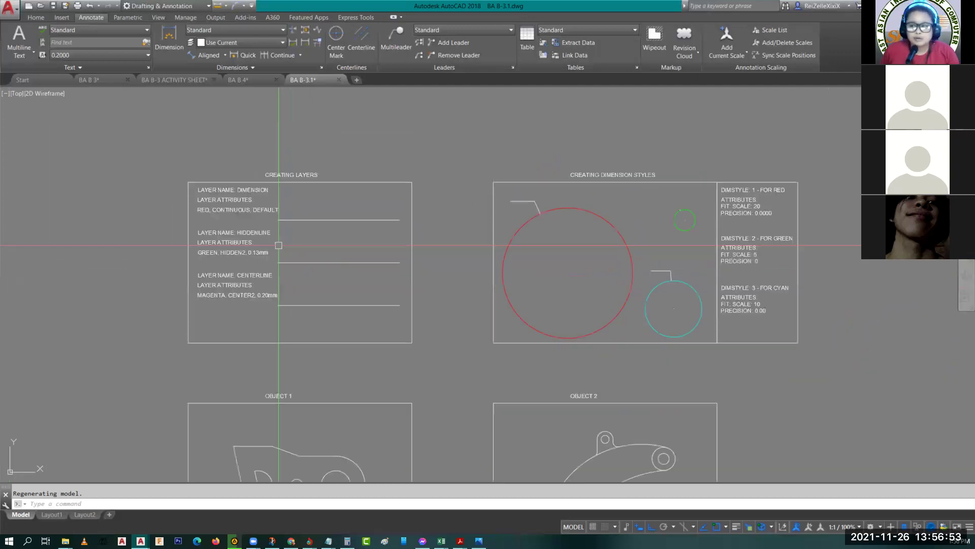
scroll(313, 244, up, 2)
mouse_move(313, 244)
middle_down()
mouse_move(367, 276)
mouse_move(407, 258)
middle_up()
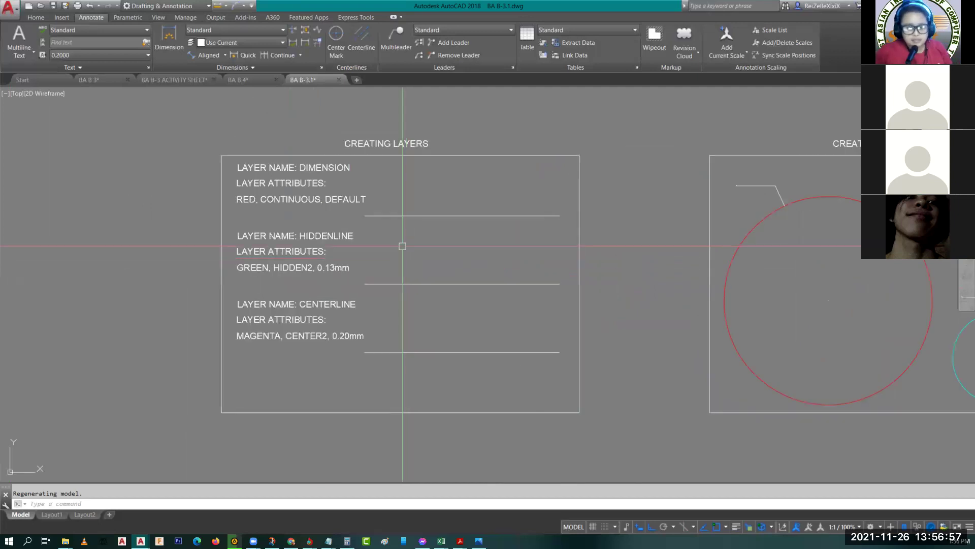
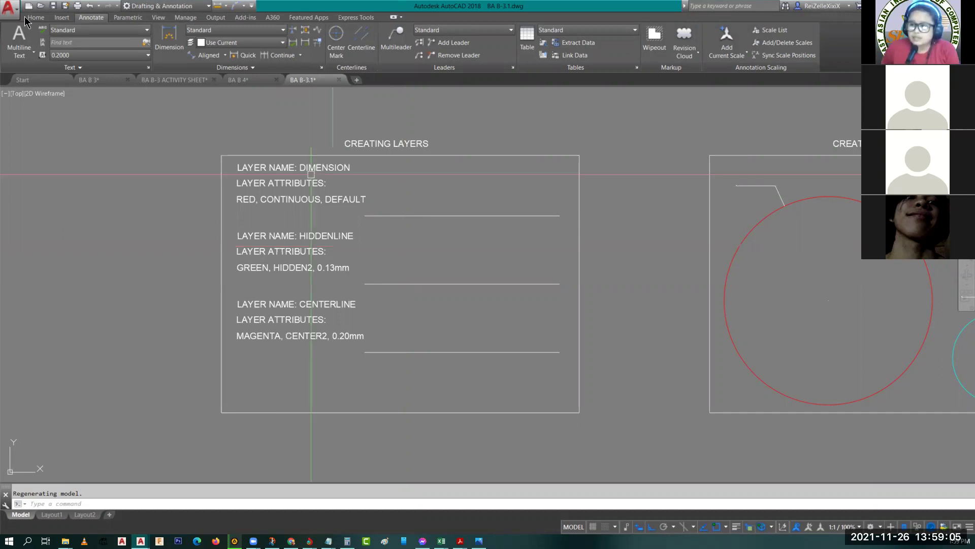
Step: Review the existing layers 0, Defpoints and NO_LAYER, then enter the LAYER command
scroll(421, 33, up, 2)
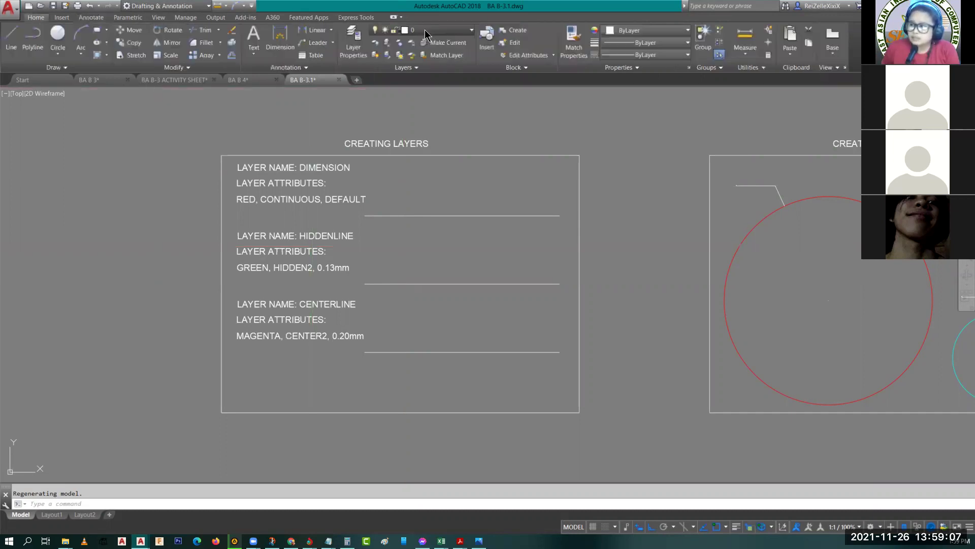
click(422, 30)
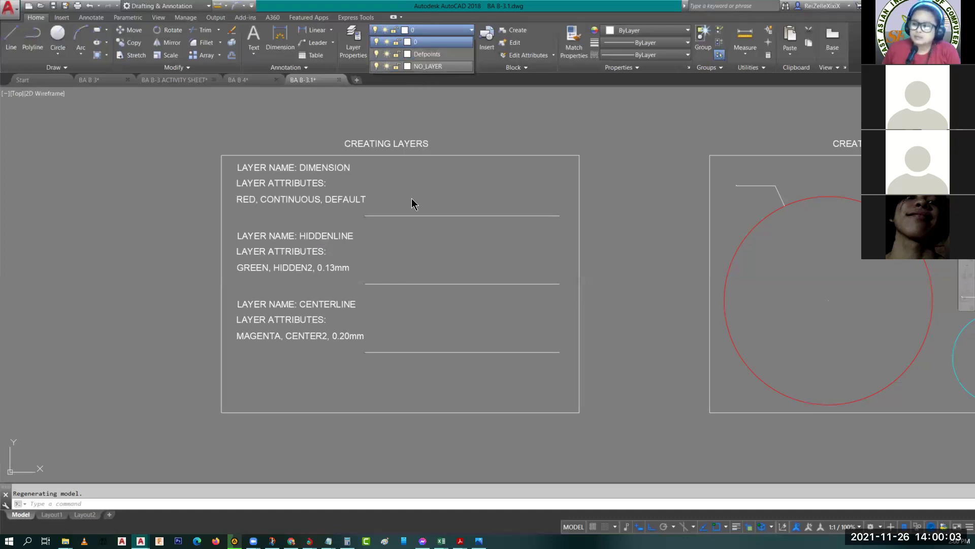
click(347, 68)
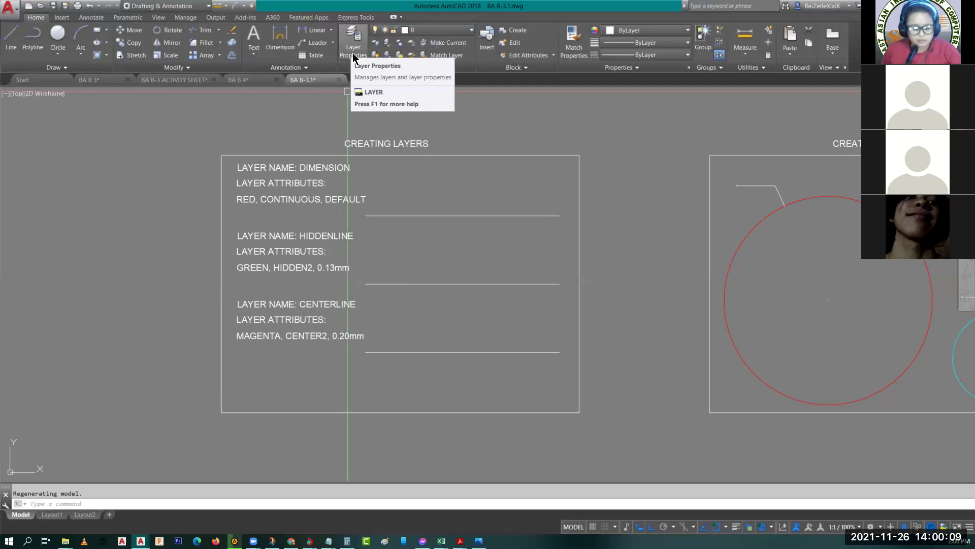
text(LAYER)
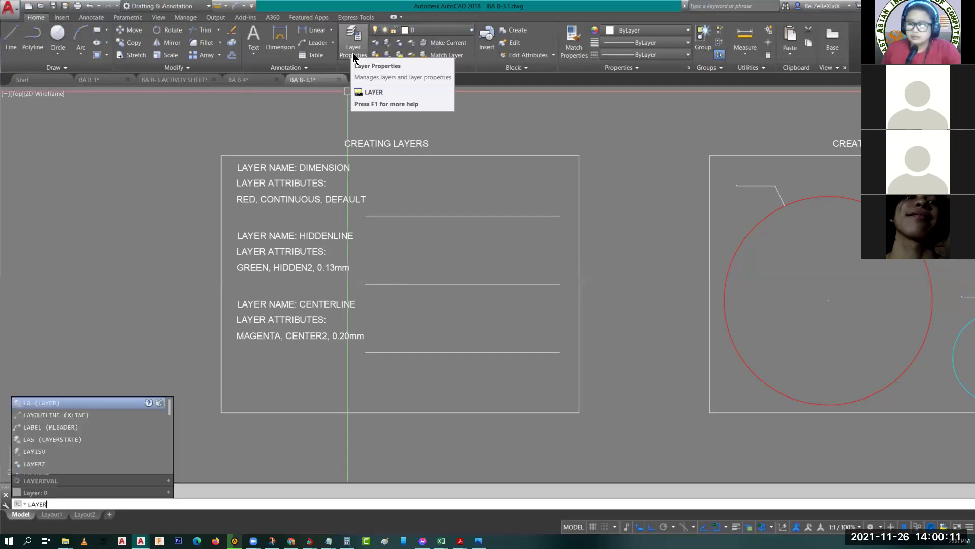
Step: Run LAYER and move the Layer Properties Manager down to uncover the CREATING LAYERS notes
key(Return)
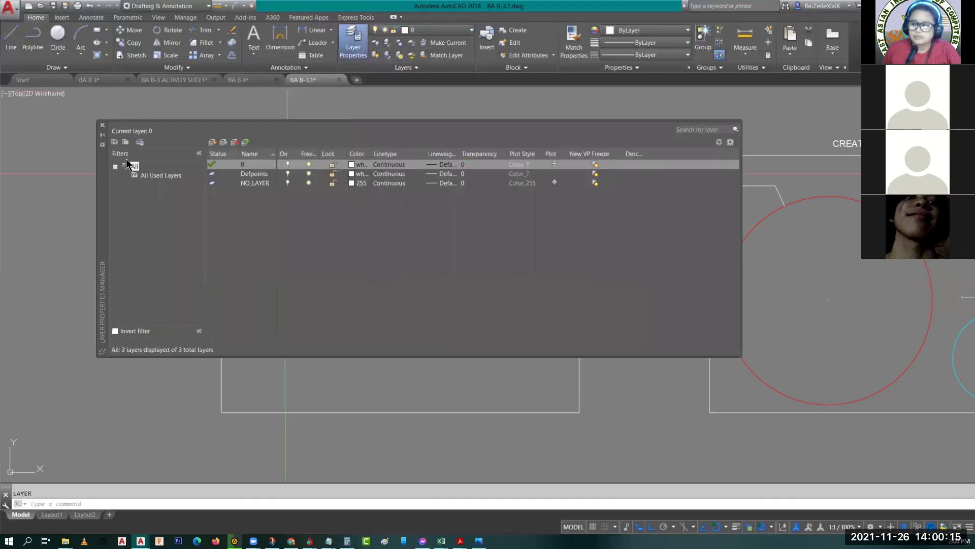
drag(100, 186, 100, 275)
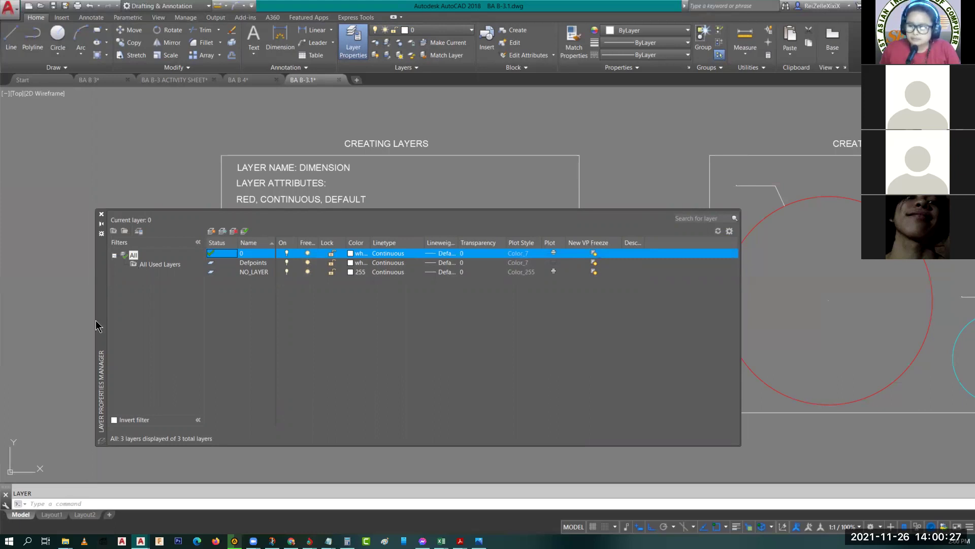
Step: Reposition the Layer Properties Manager to reveal the DIMENSION, HIDDENLINE and CENTERLINE notes
drag(101, 273, 77, 305)
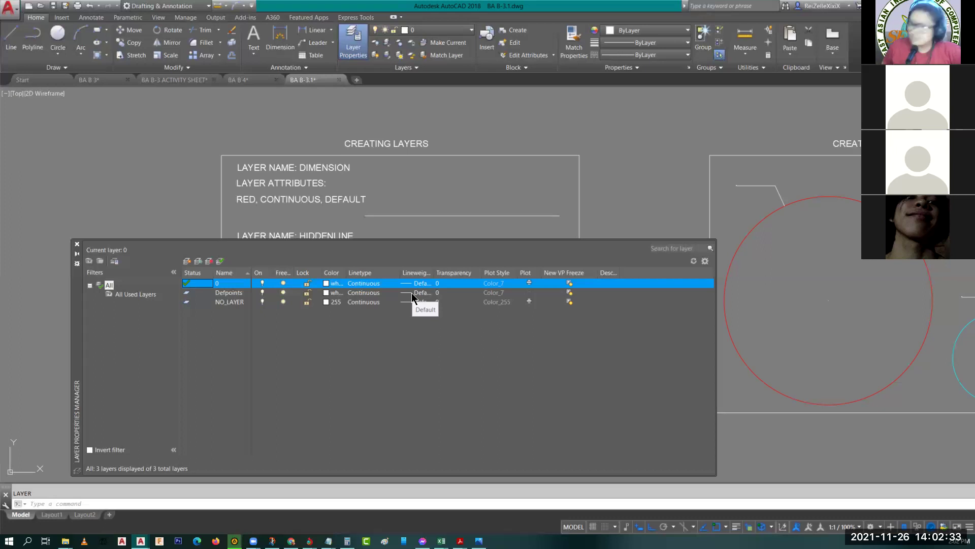
click(274, 324)
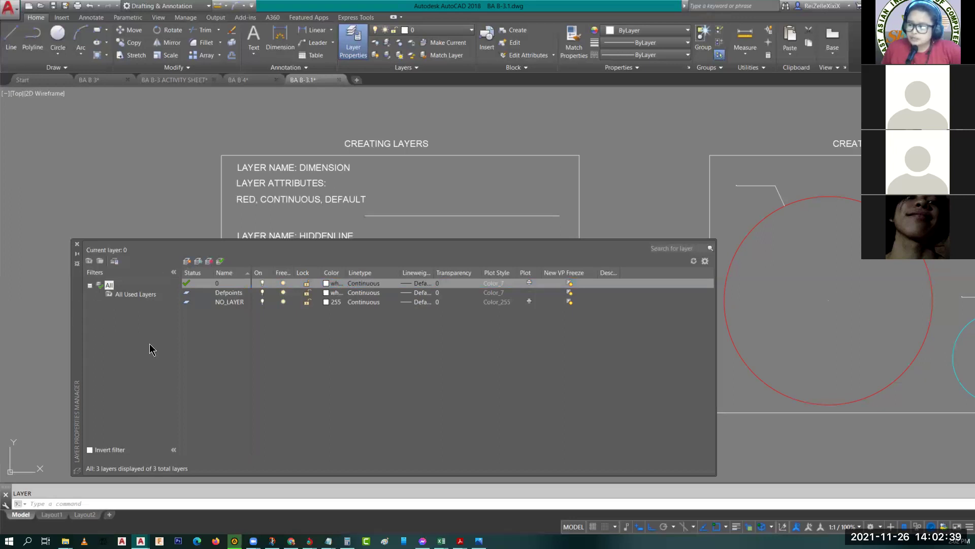
click(402, 366)
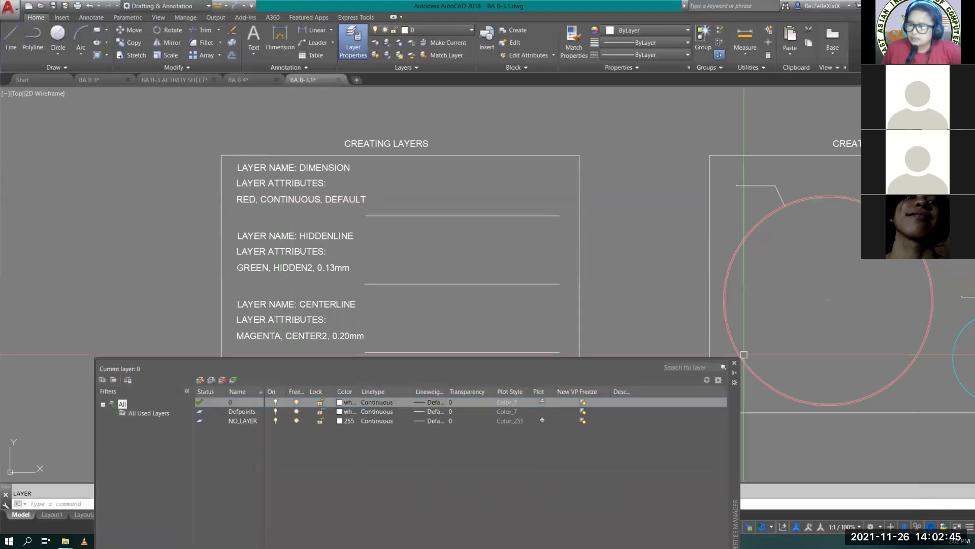
click(734, 363)
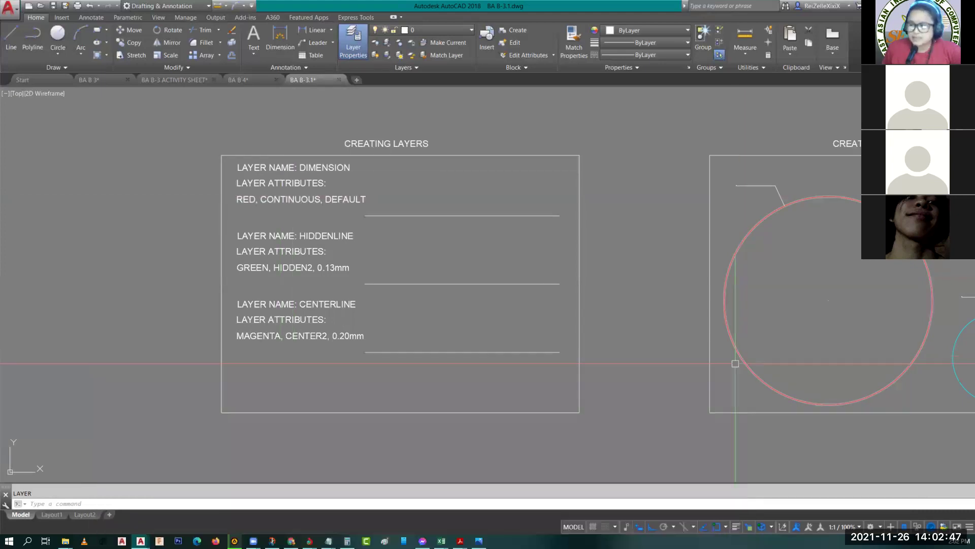
scroll(268, 164, up, 2)
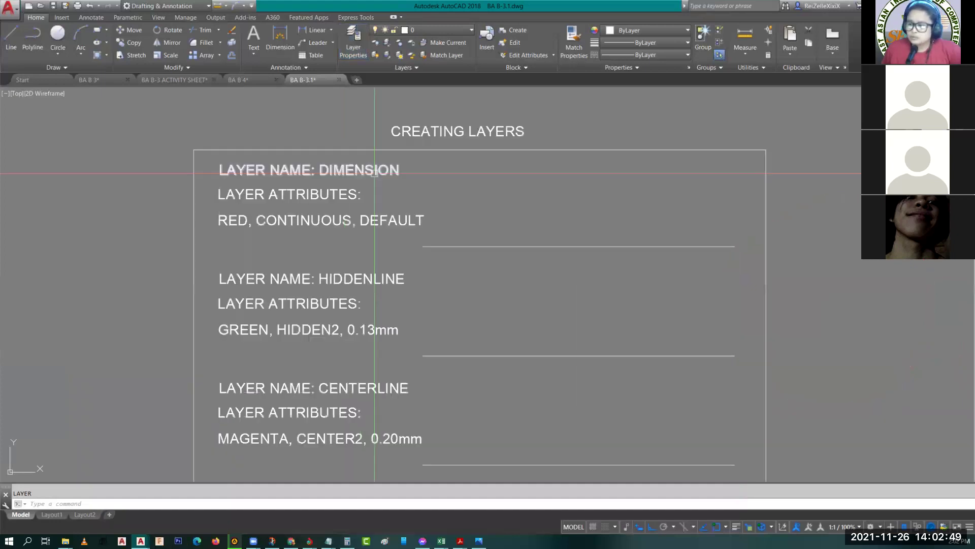
scroll(374, 173, up, 2)
middle_drag(398, 169, 314, 246)
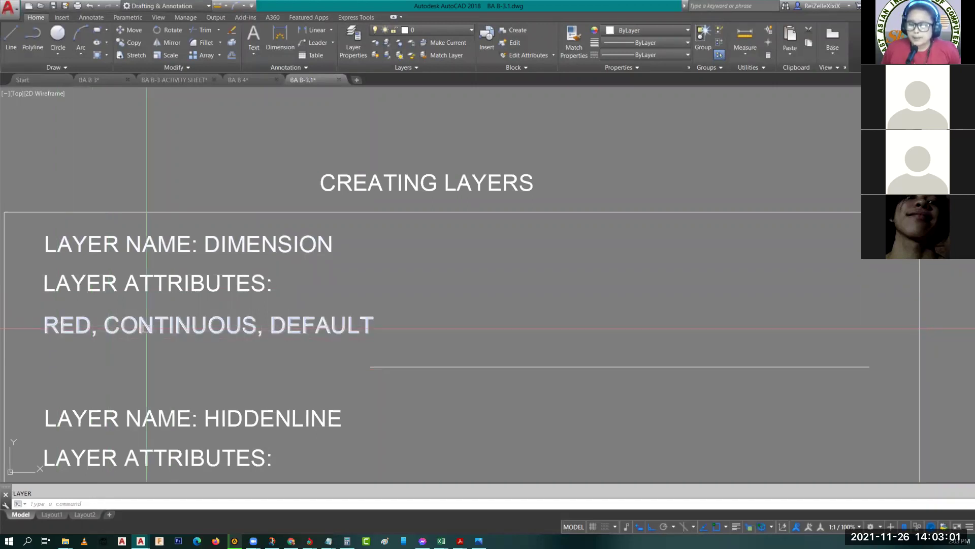
mouse_move(146, 329)
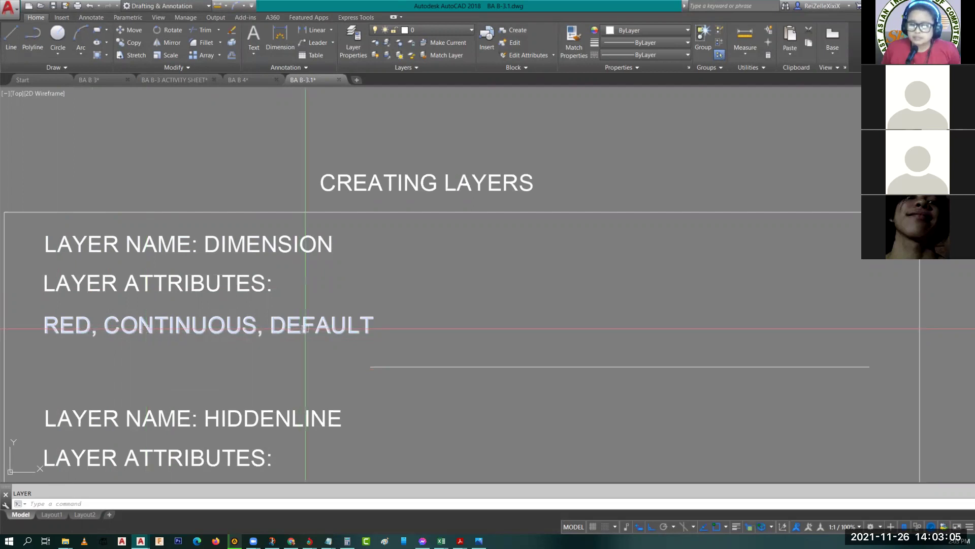
mouse_move(306, 328)
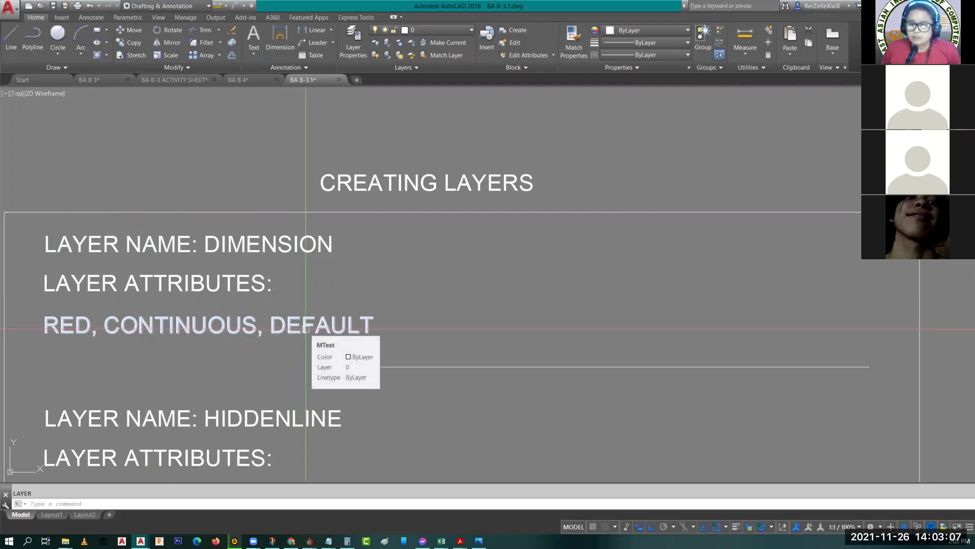
middle_drag(252, 349, 276, 241)
scroll(277, 242, down, 2)
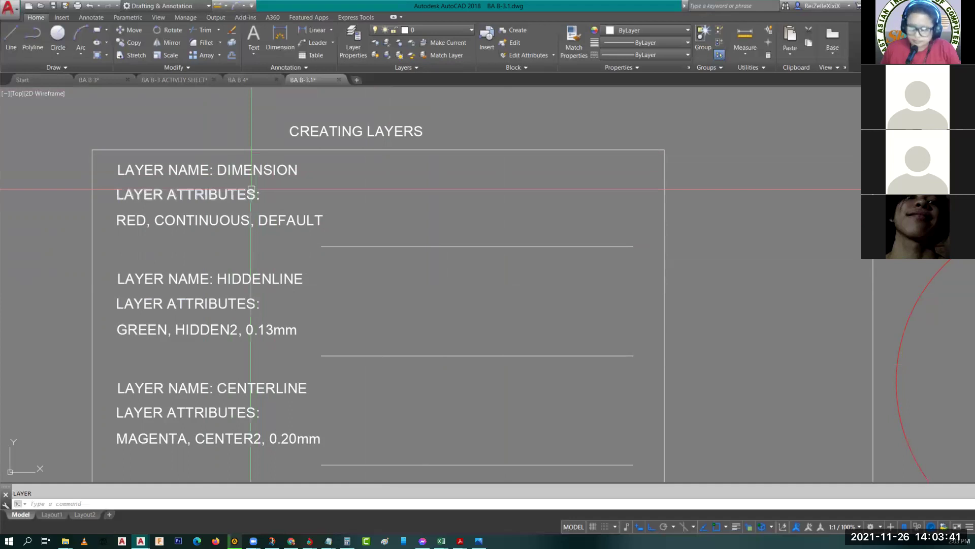
middle_drag(234, 95, 240, 116)
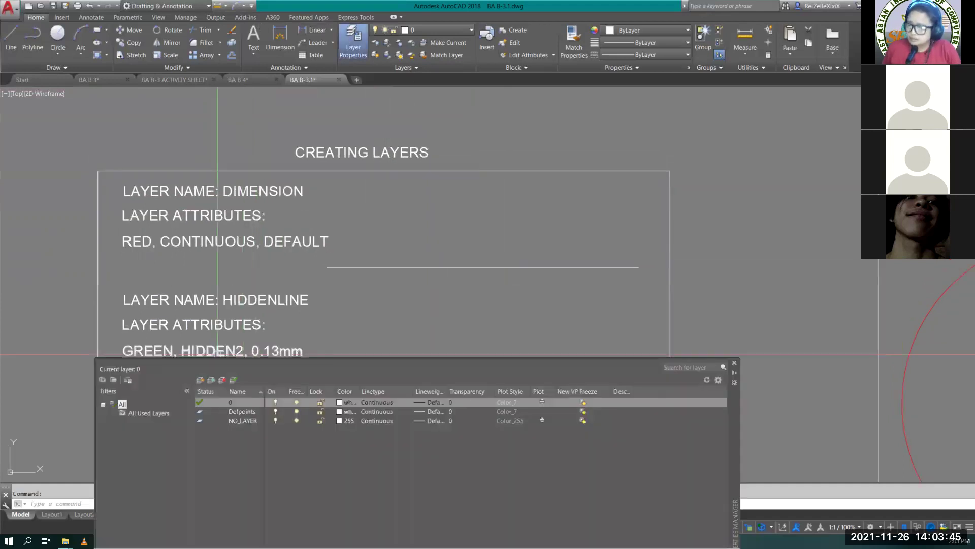
Step: Add three new layers named DIMENSION, HIDDENLINE and CENTERLINE
drag(728, 239, 728, 193)
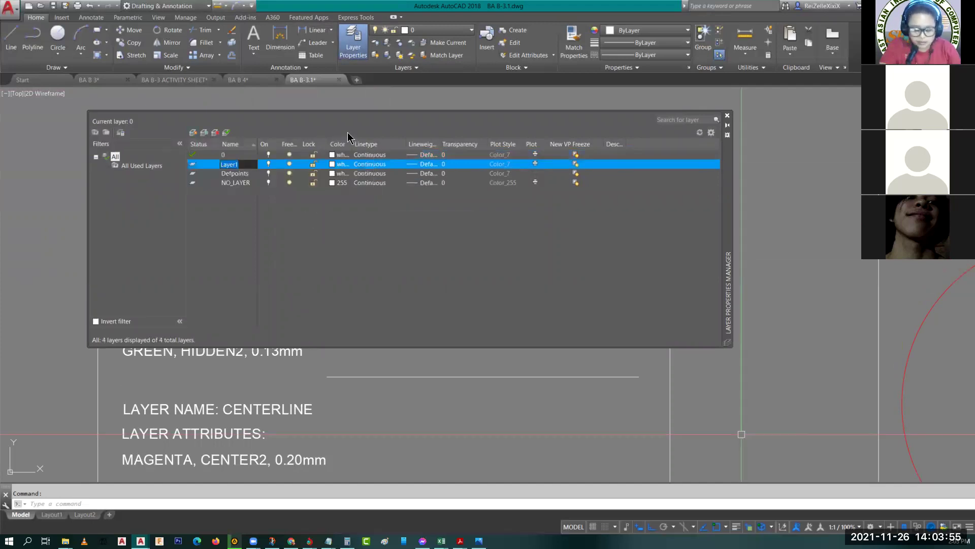
text(DIMENSION)
key(Return)
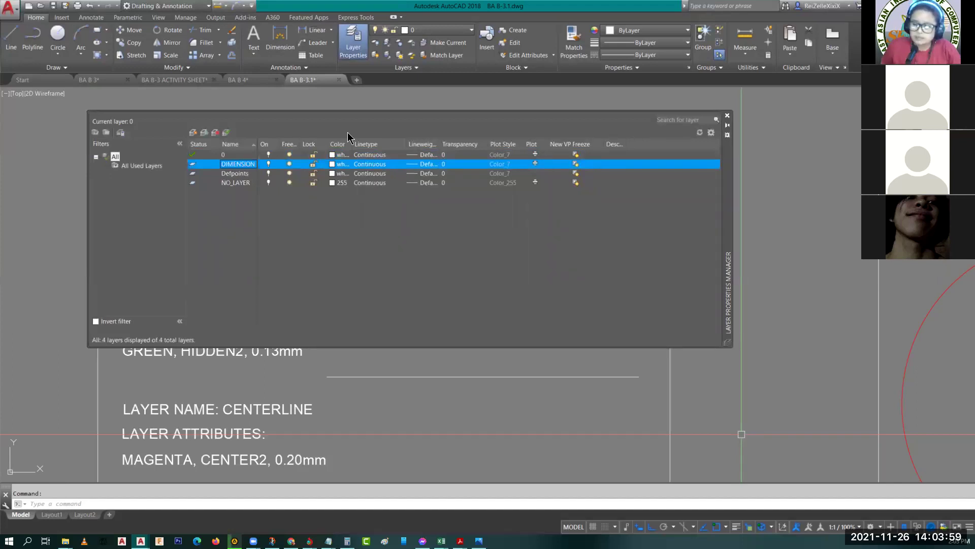
click(193, 133)
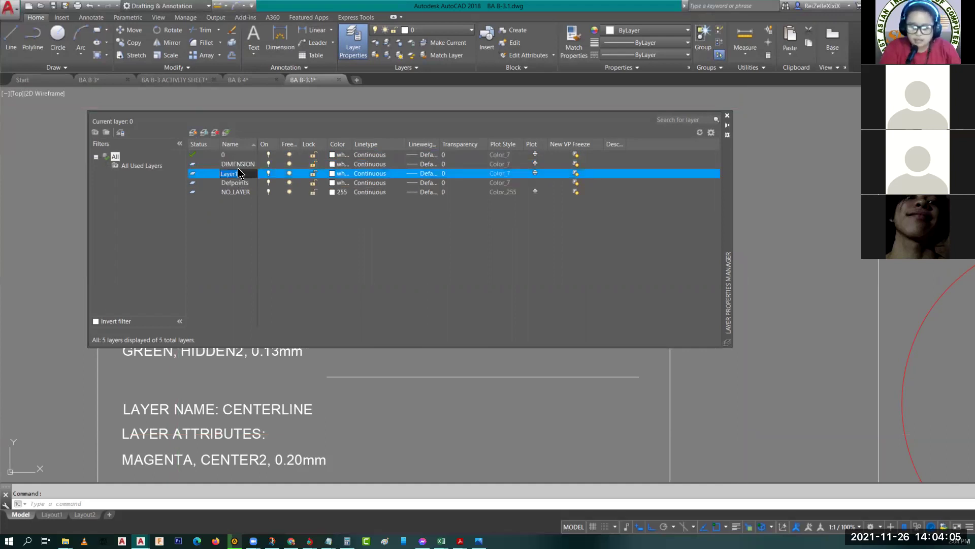
key(BackSpace)
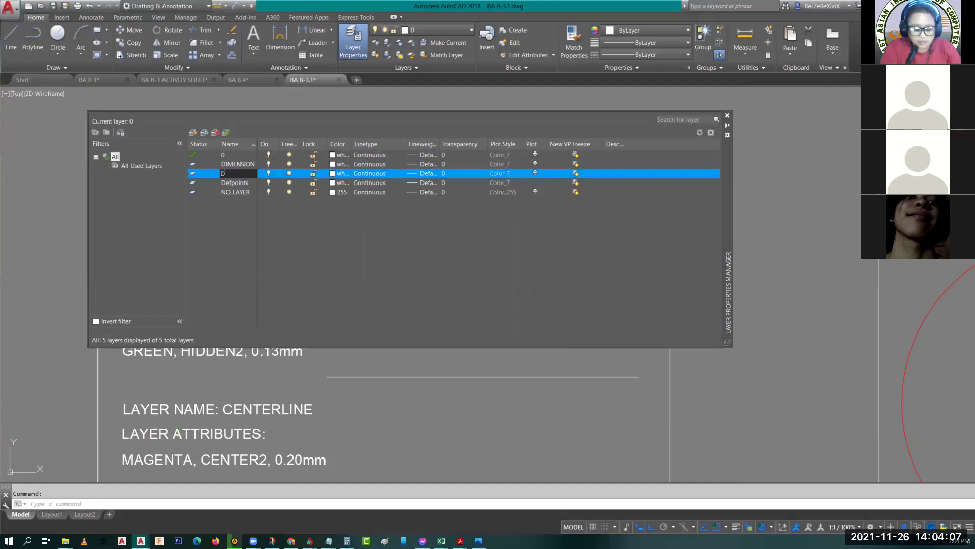
text(HIDDENLINE)
key(Return)
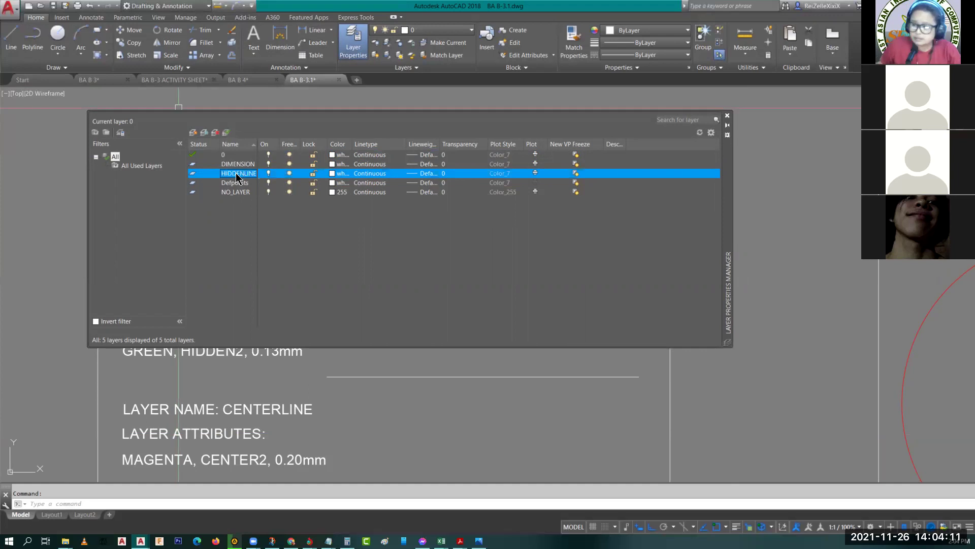
click(193, 133)
text(CENTERLINE)
mouse_move(732, 211)
mouse_down()
mouse_move(729, 384)
mouse_move(715, 352)
mouse_up()
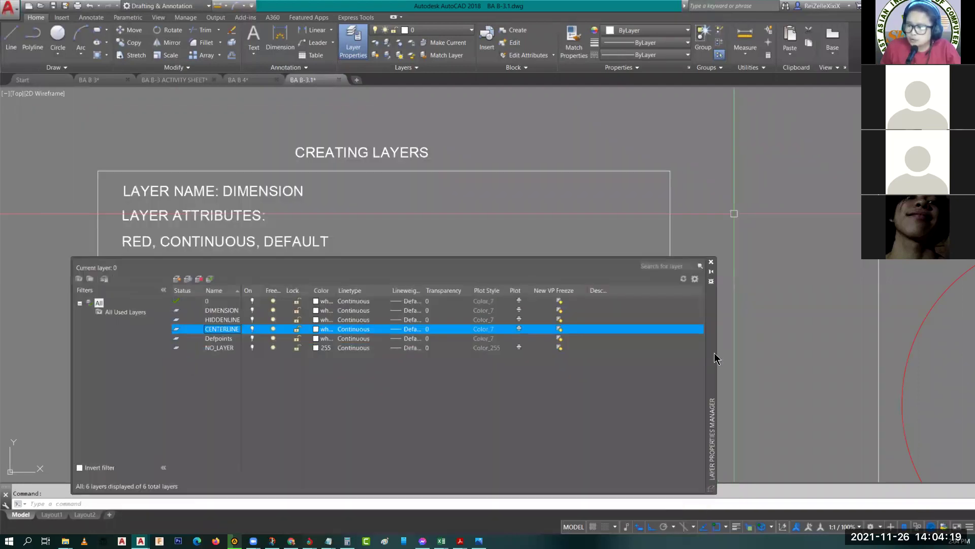
Step: Set the DIMENSION layer's colour to red
click(317, 311)
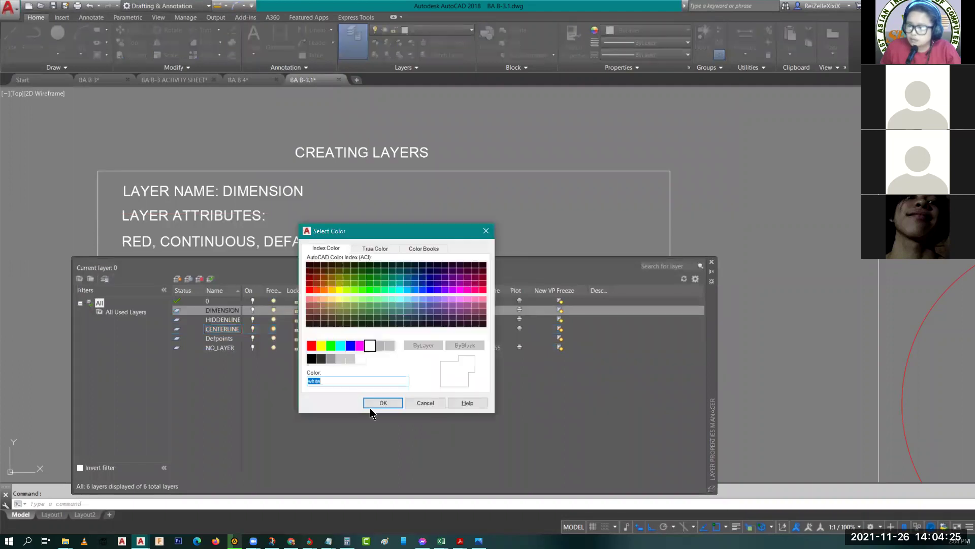
click(311, 345)
click(383, 402)
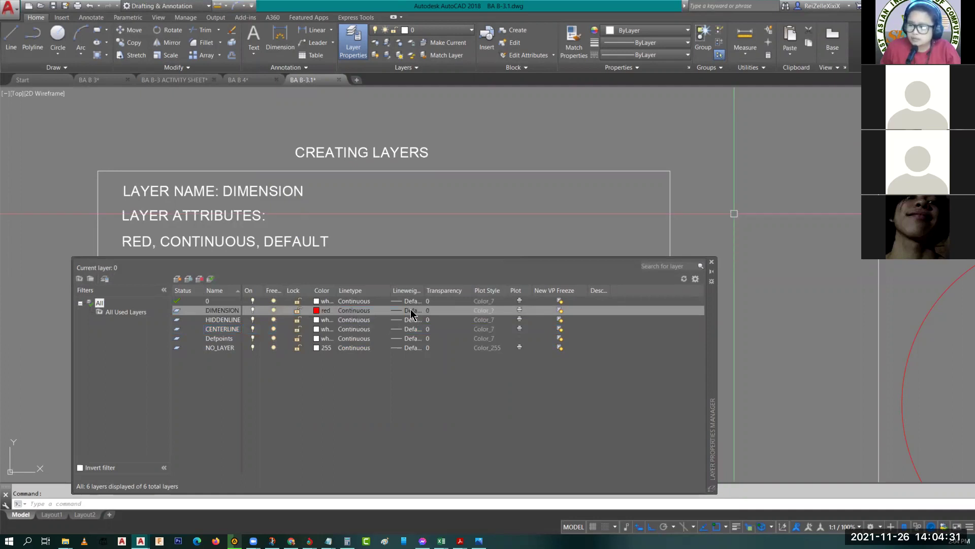
Step: Set the HIDDENLINE layer's colour to green
drag(712, 415, 706, 212)
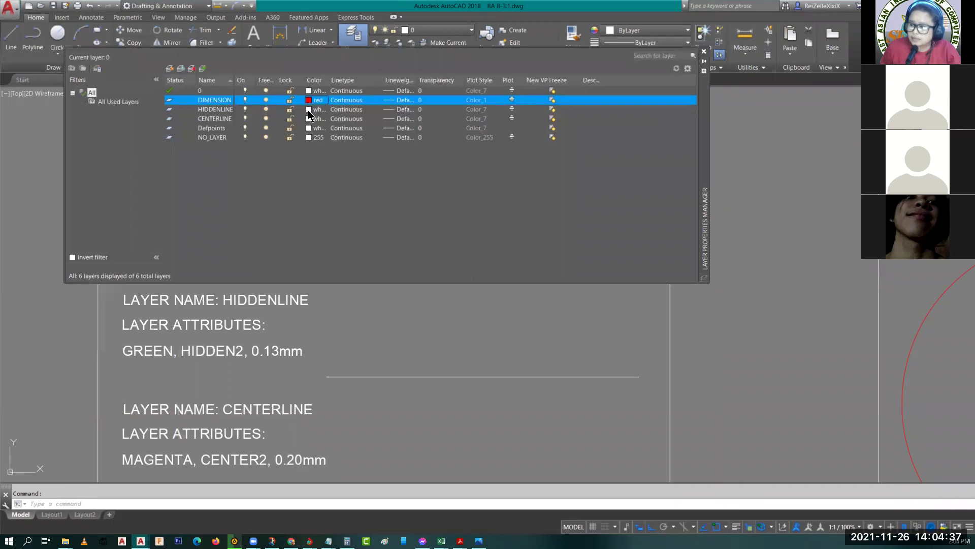
click(308, 110)
click(308, 110)
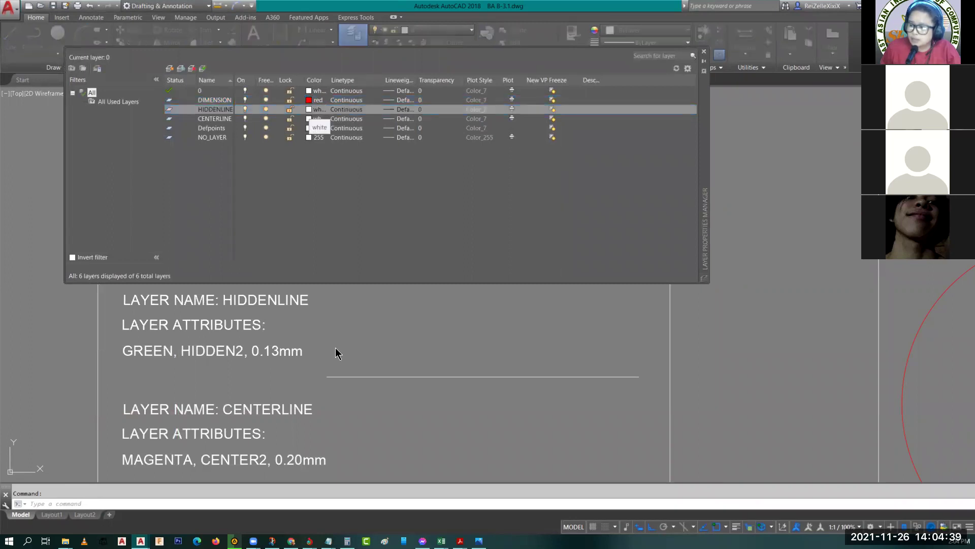
text(green)
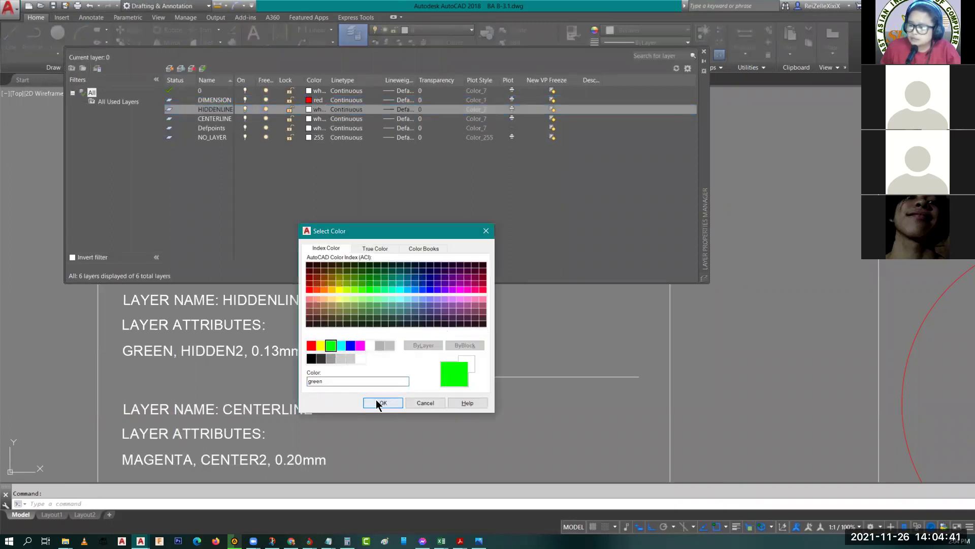
click(381, 403)
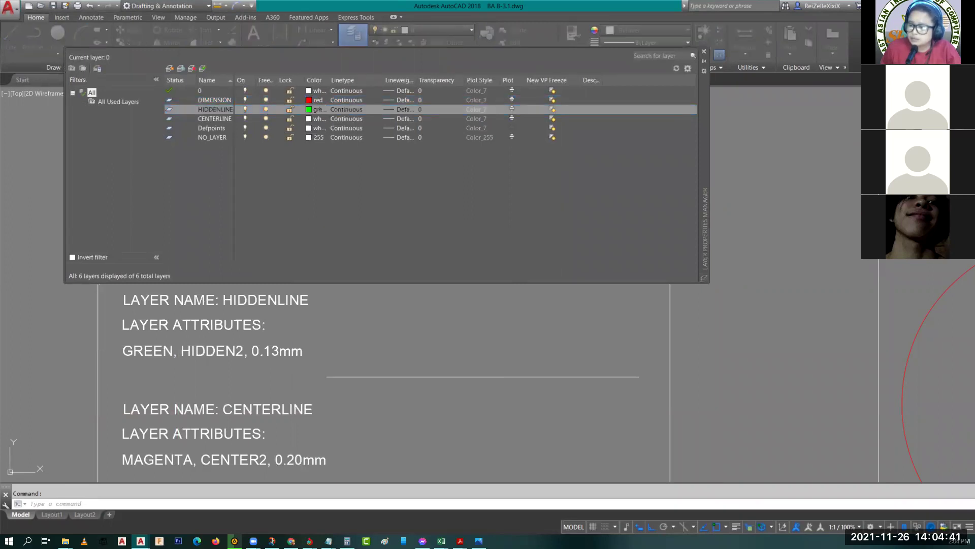
click(347, 112)
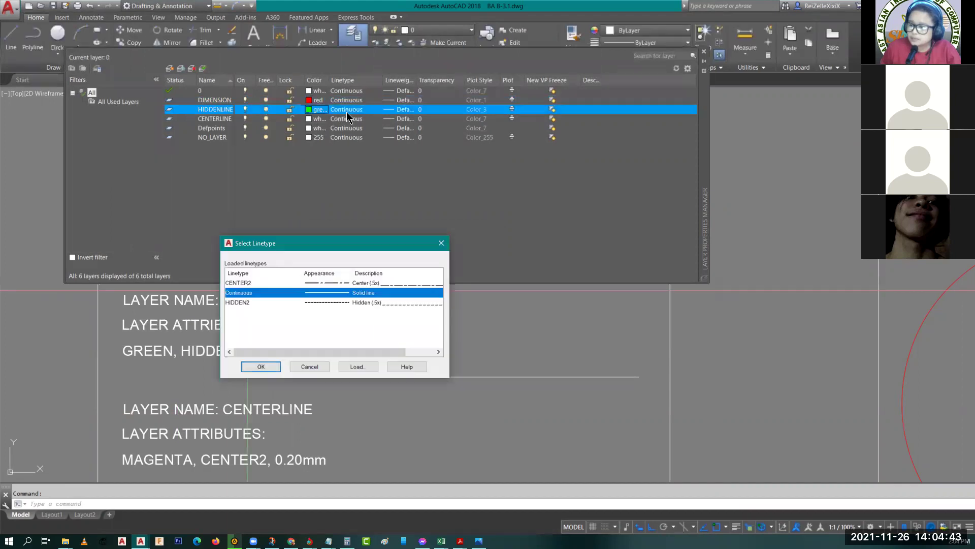
Step: Load the ZIGZAG linetype into the drawing
click(242, 303)
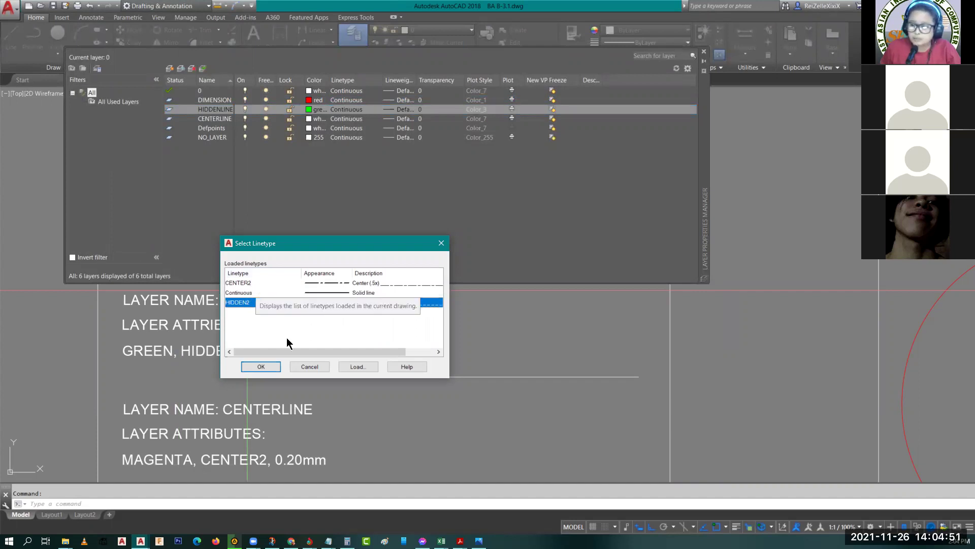
click(357, 367)
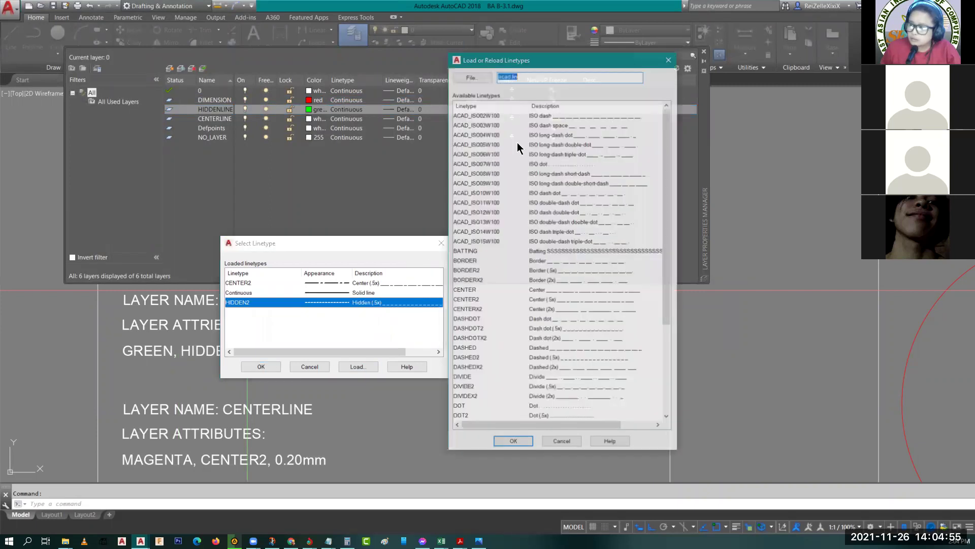
scroll(526, 275, down, 4)
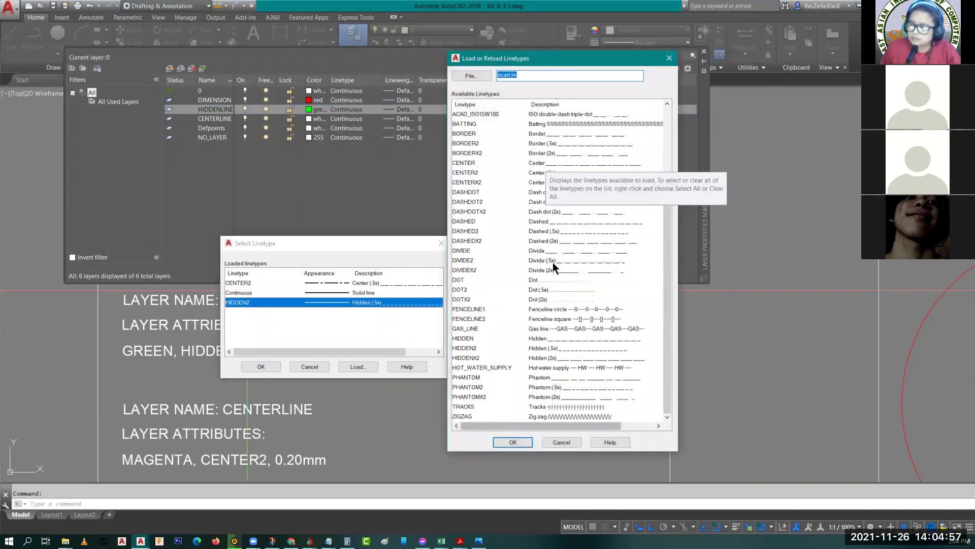
scroll(553, 264, up, 4)
scroll(534, 303, down, 4)
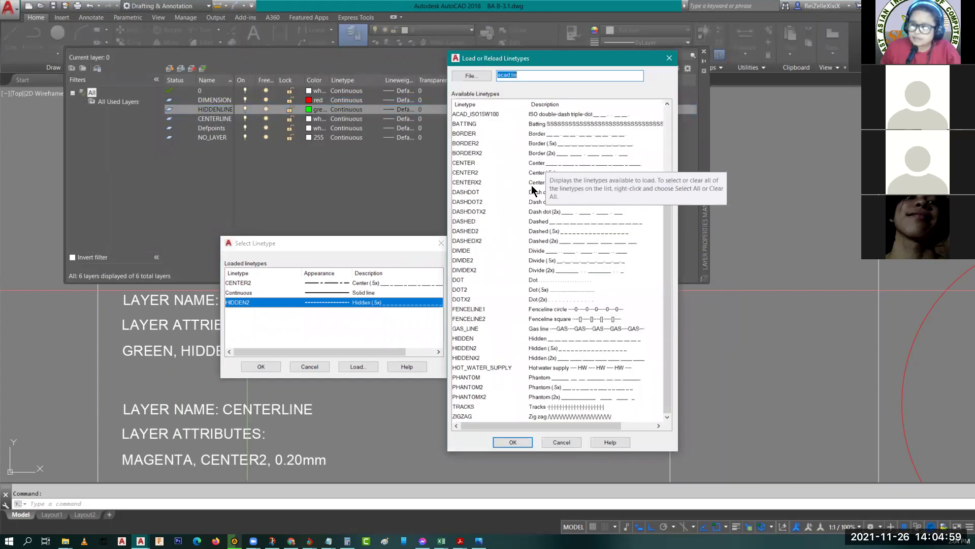
scroll(535, 194, up, 4)
scroll(495, 274, down, 4)
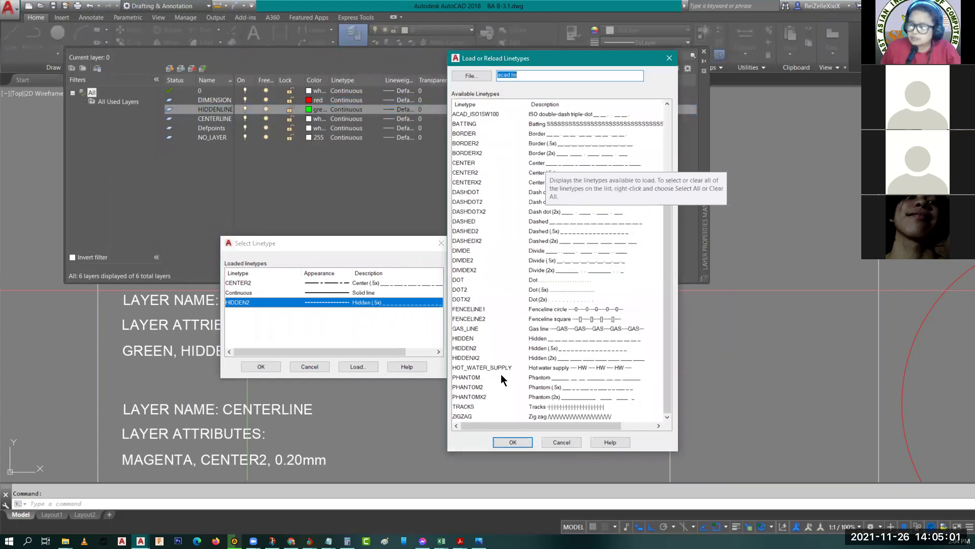
click(465, 417)
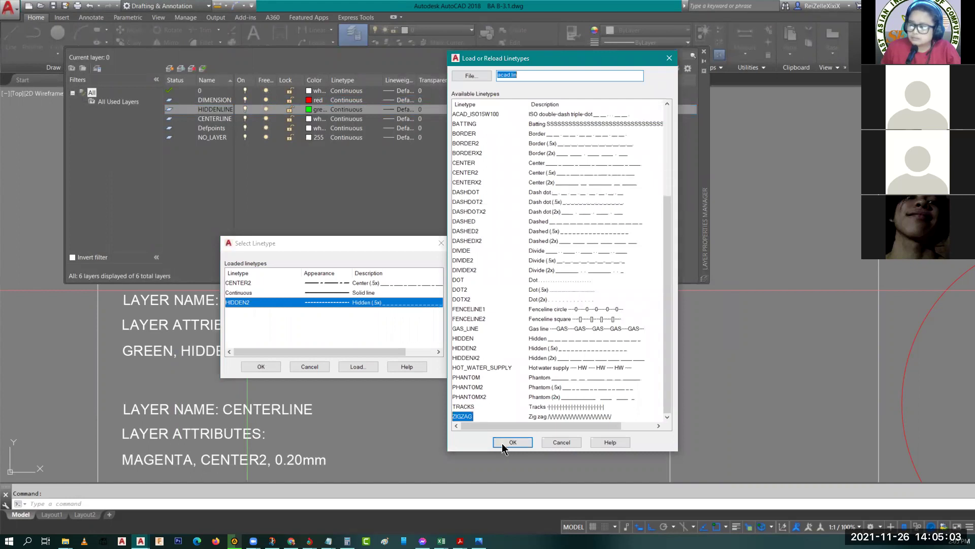
click(512, 442)
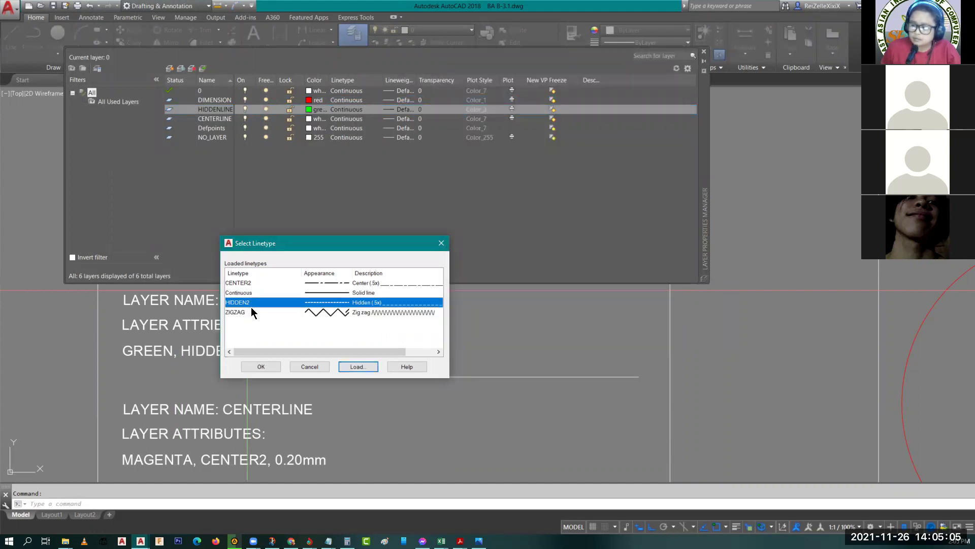
Step: Assign ZIGZAG as the HIDDENLINE layer's linetype
click(249, 312)
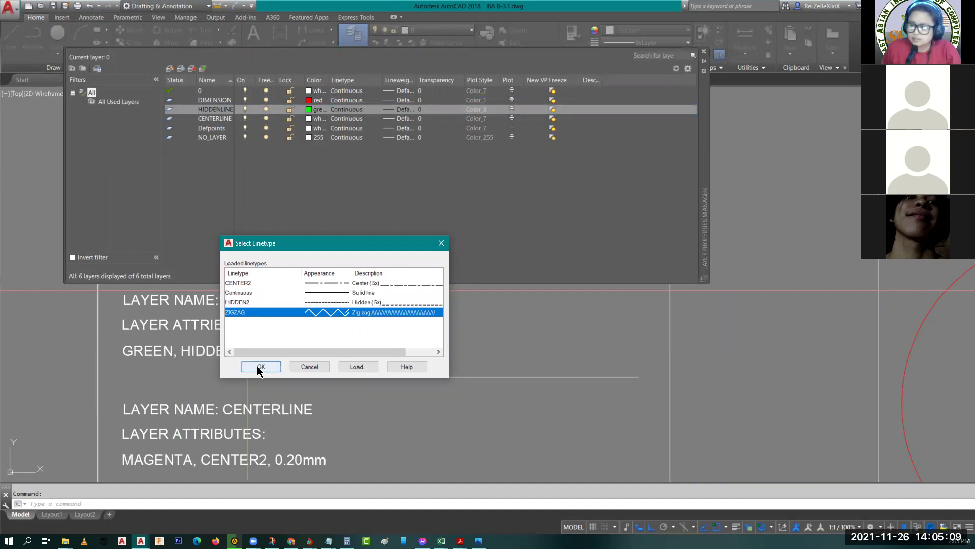
click(259, 366)
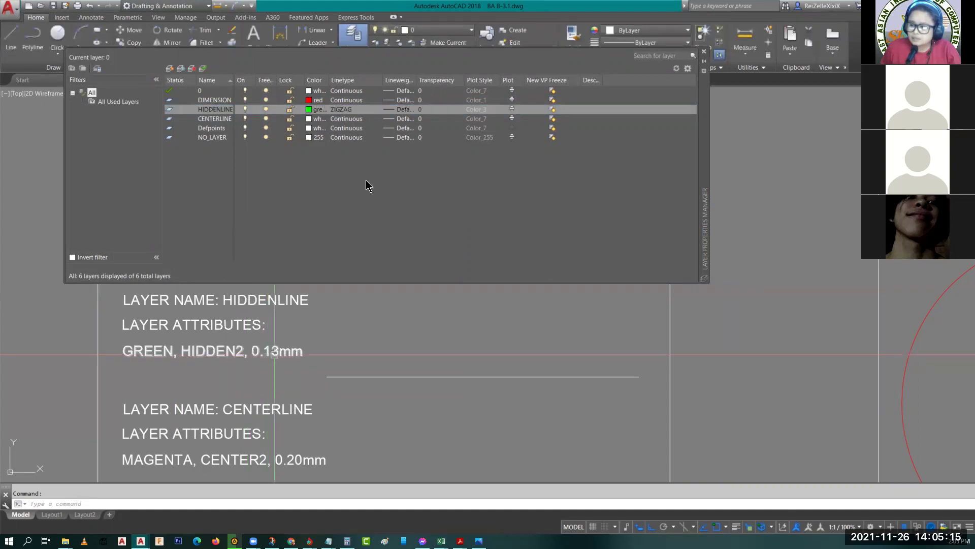
click(402, 109)
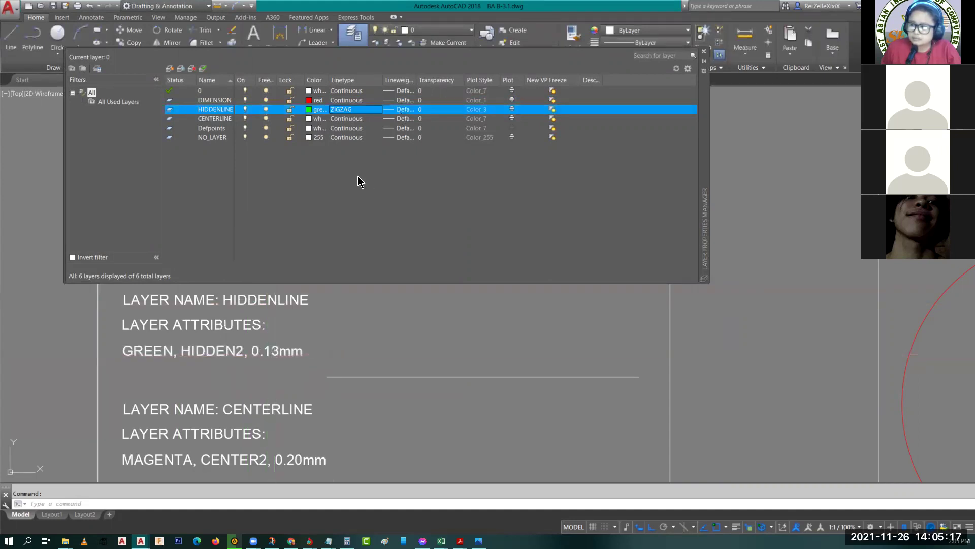
Step: Give the HIDDENLINE layer a 0.13 mm lineweight
click(272, 251)
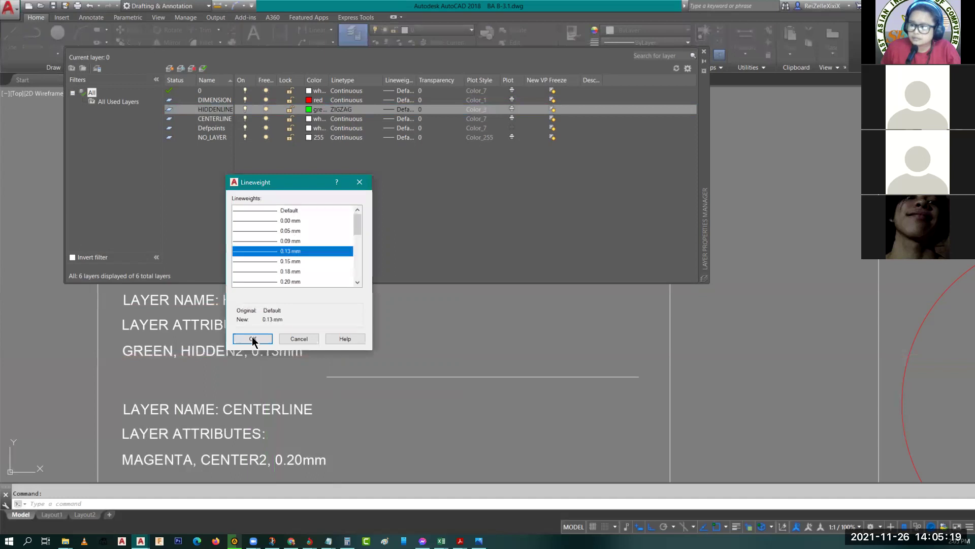
click(252, 339)
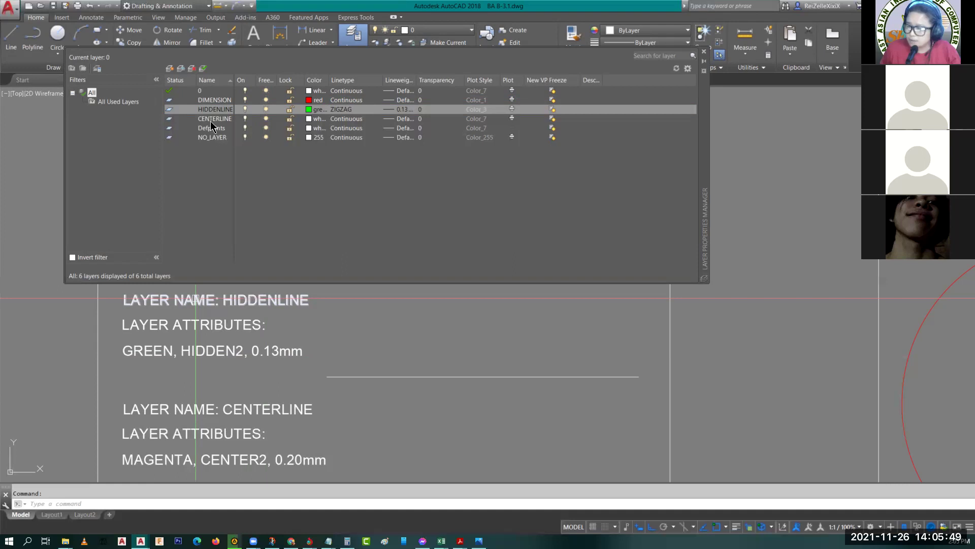
Step: Make the CENTERLINE layer magenta with the CENTER2 linetype
click(310, 119)
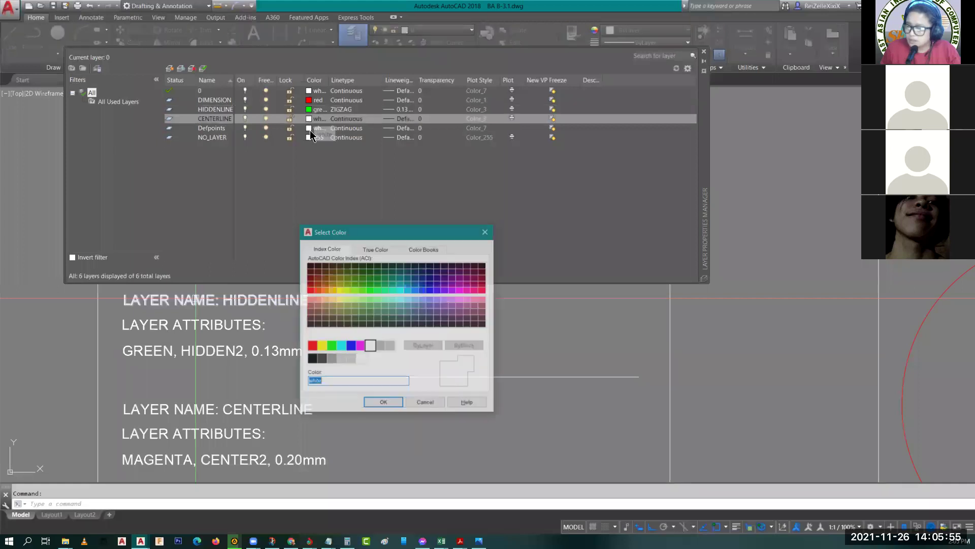
click(361, 345)
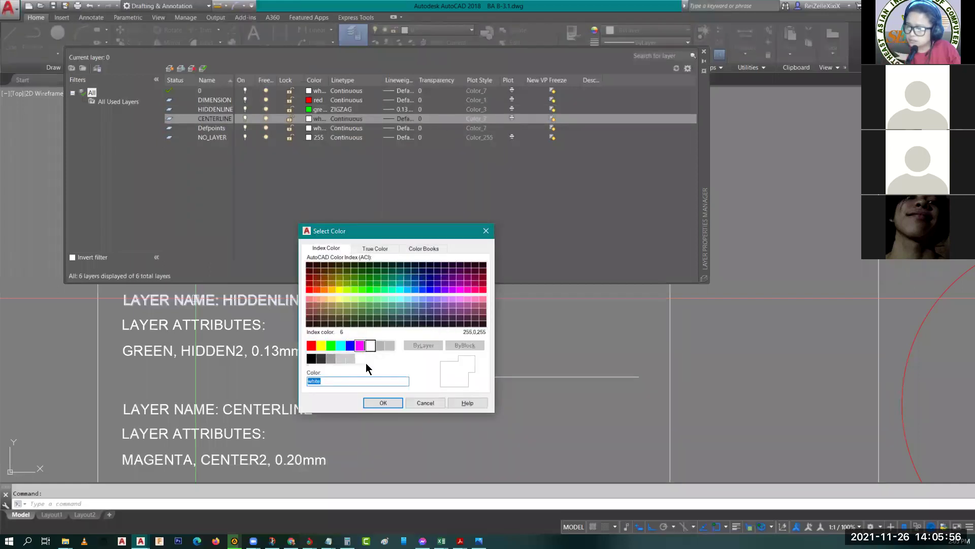
click(382, 402)
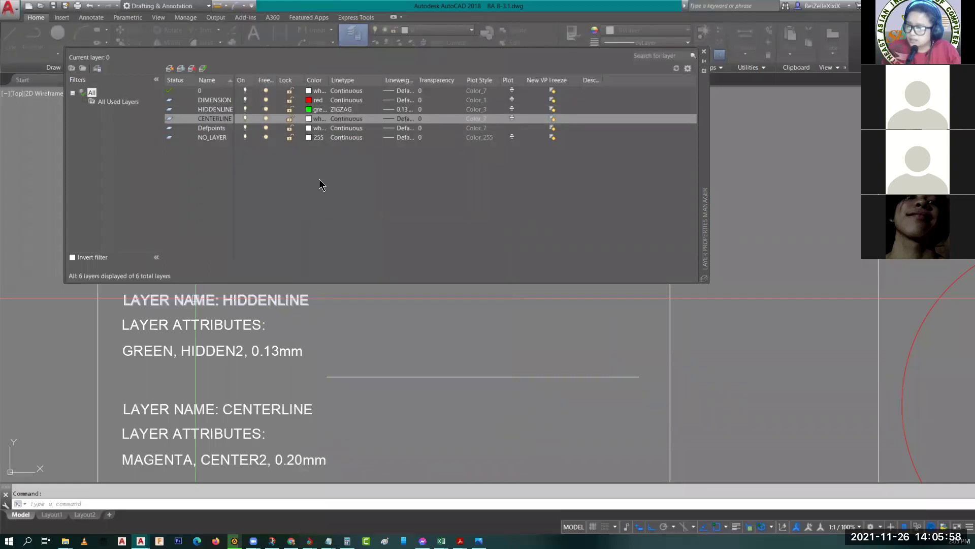
click(345, 118)
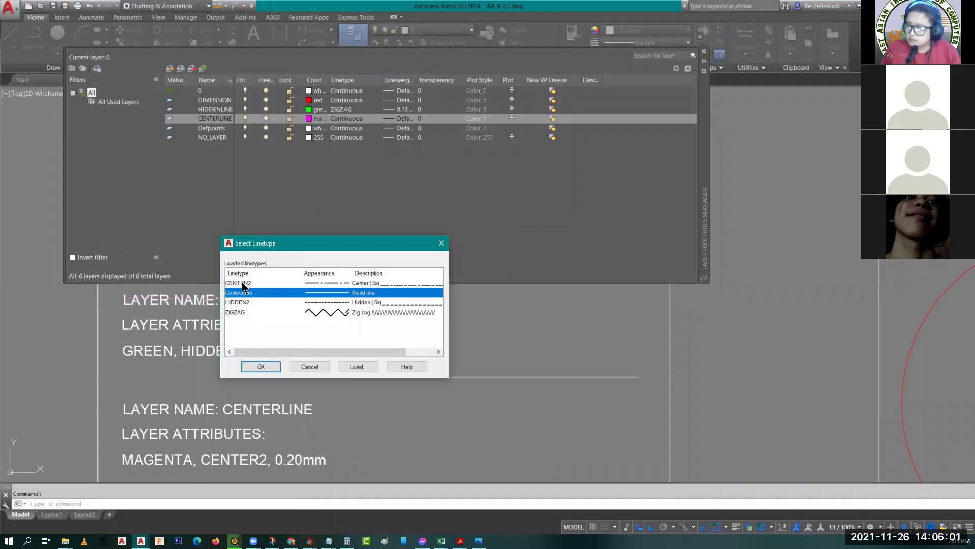
click(248, 282)
click(262, 368)
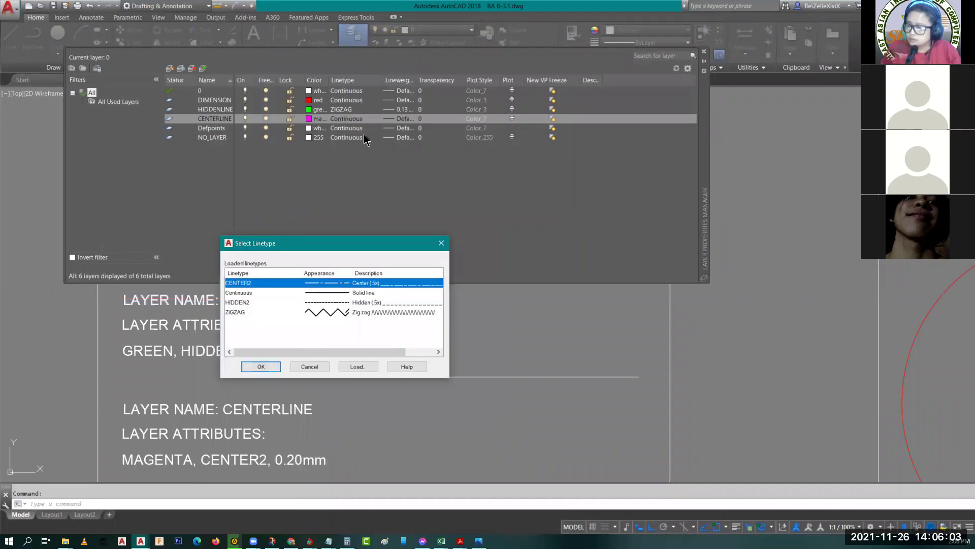
Step: Give the CENTERLINE layer a 0.20 mm lineweight
click(404, 119)
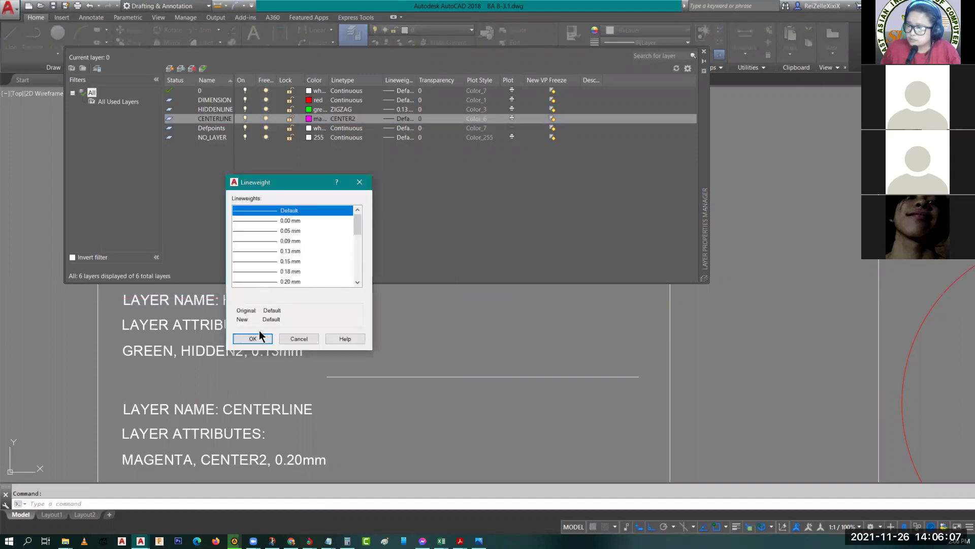
key(Page_Down)
key(Return)
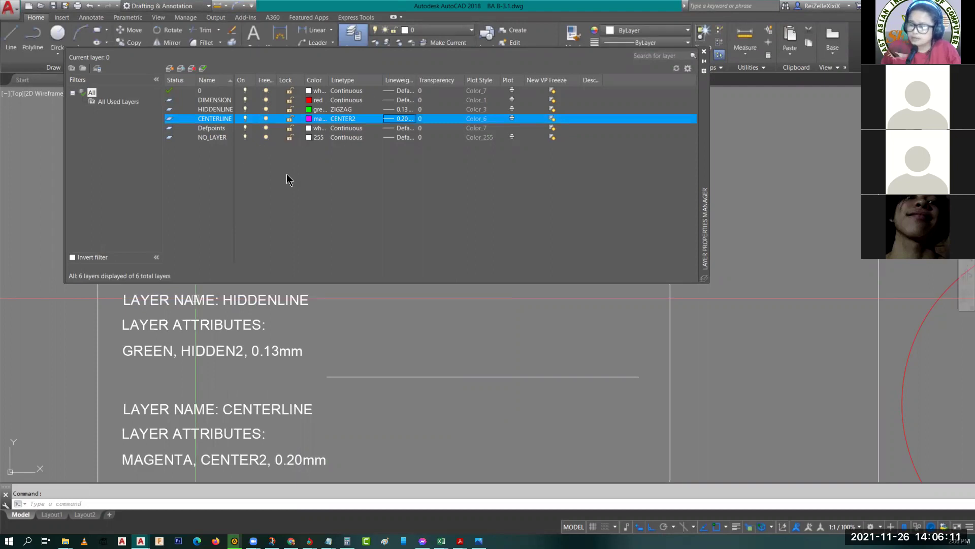
Step: Draw a red L-shaped test line on the DIMENSION layer
click(704, 52)
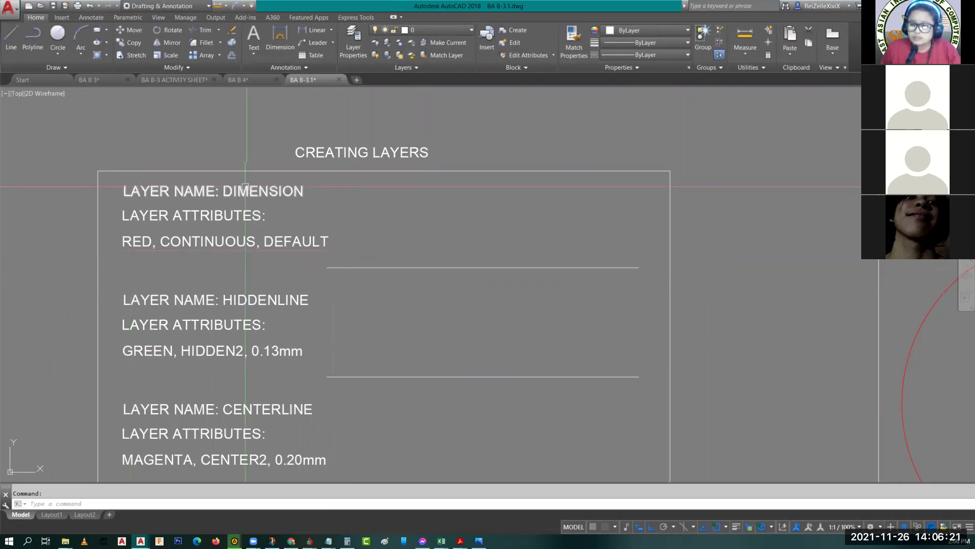
click(429, 31)
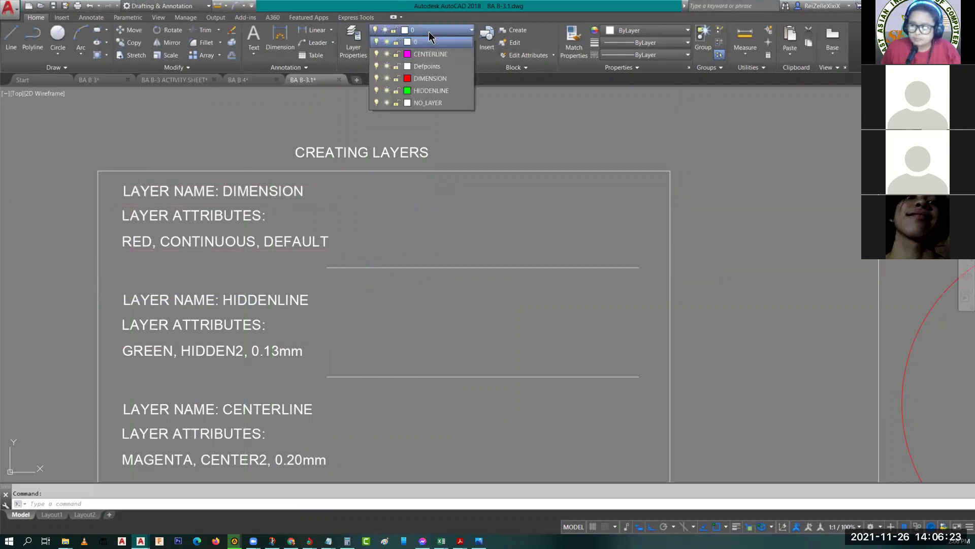
click(431, 79)
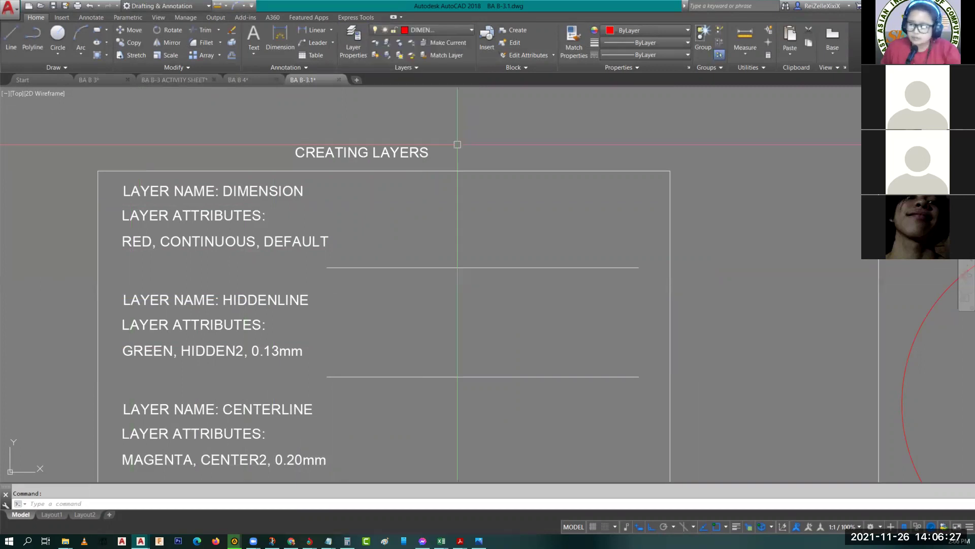
text(l)
key(Return)
click(489, 140)
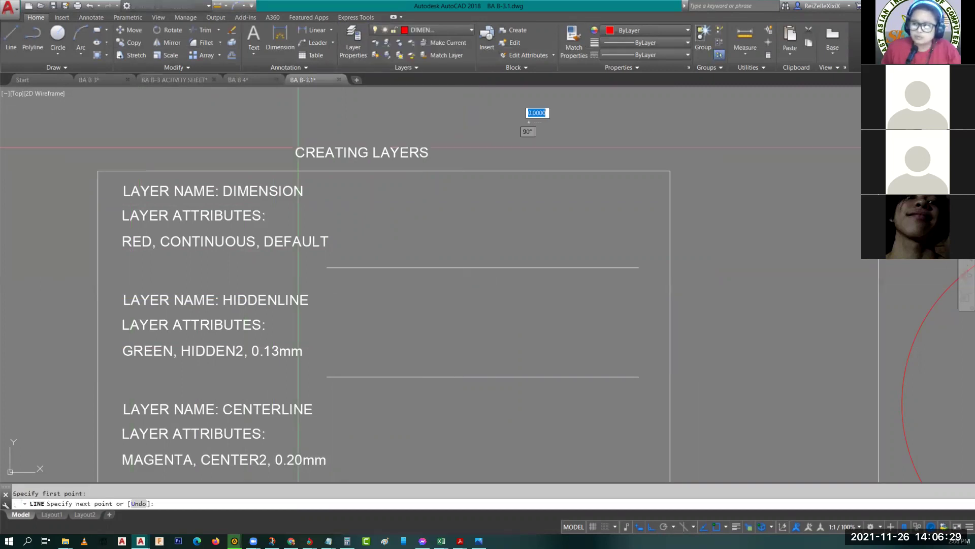
click(162, 124)
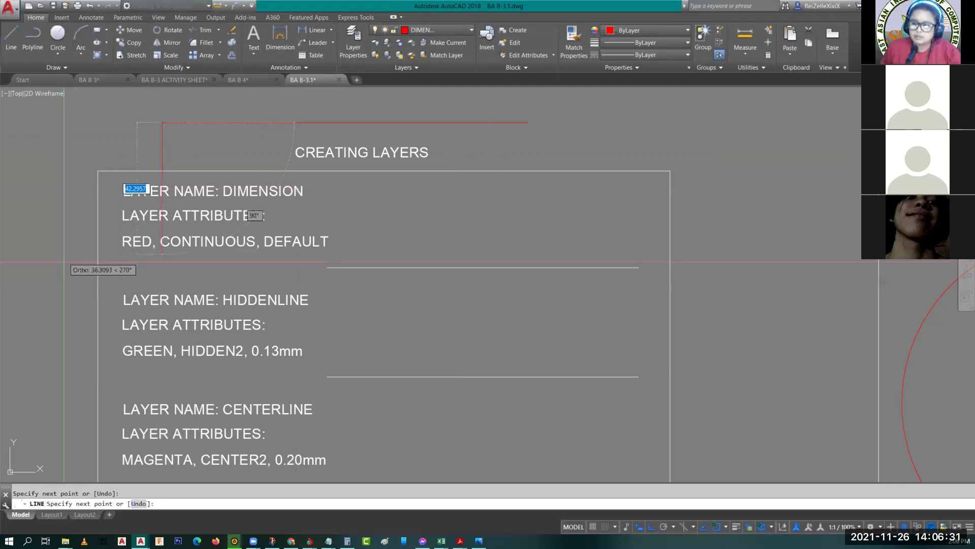
click(162, 280)
key(Escape)
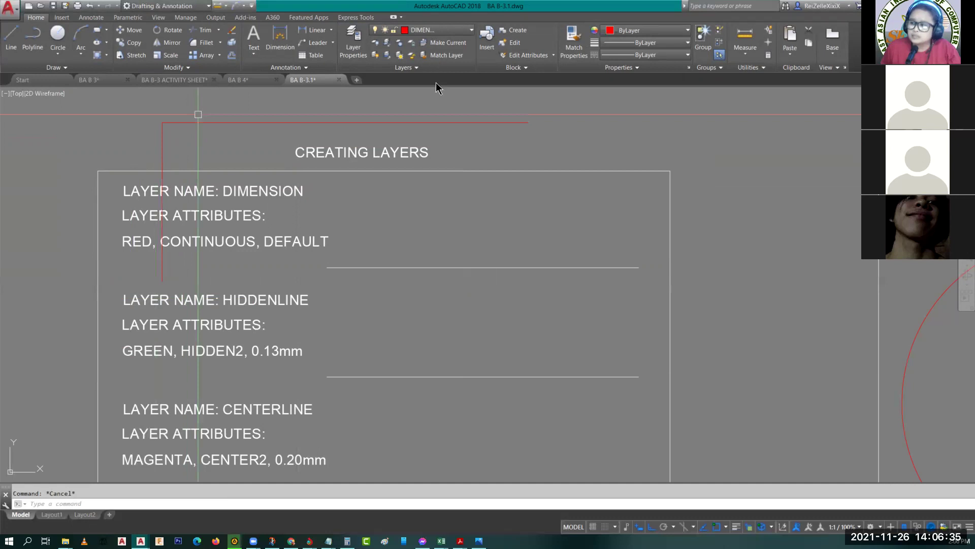
Step: Draw a green horizontal test line on the HIDDENLINE layer
click(436, 30)
click(416, 102)
key(Return)
click(241, 102)
click(70, 122)
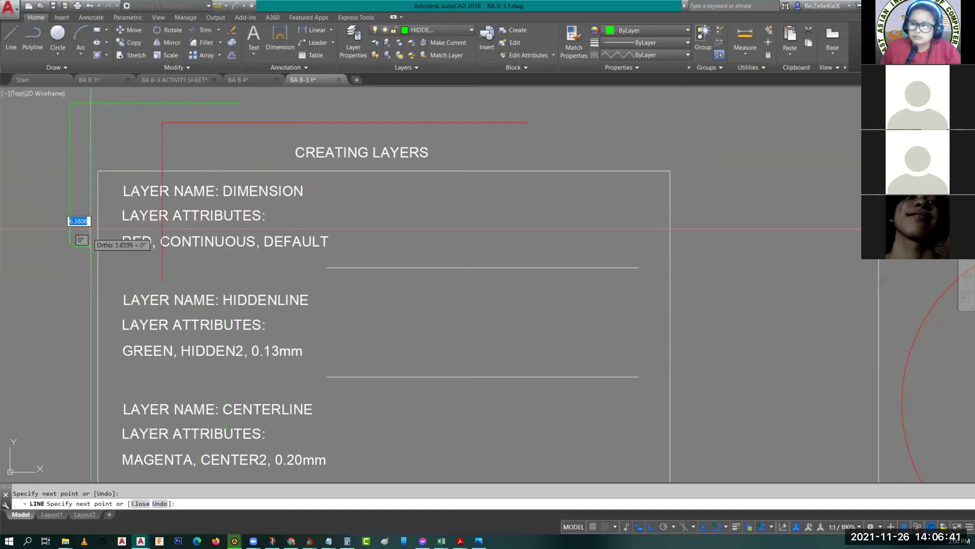
key(Escape)
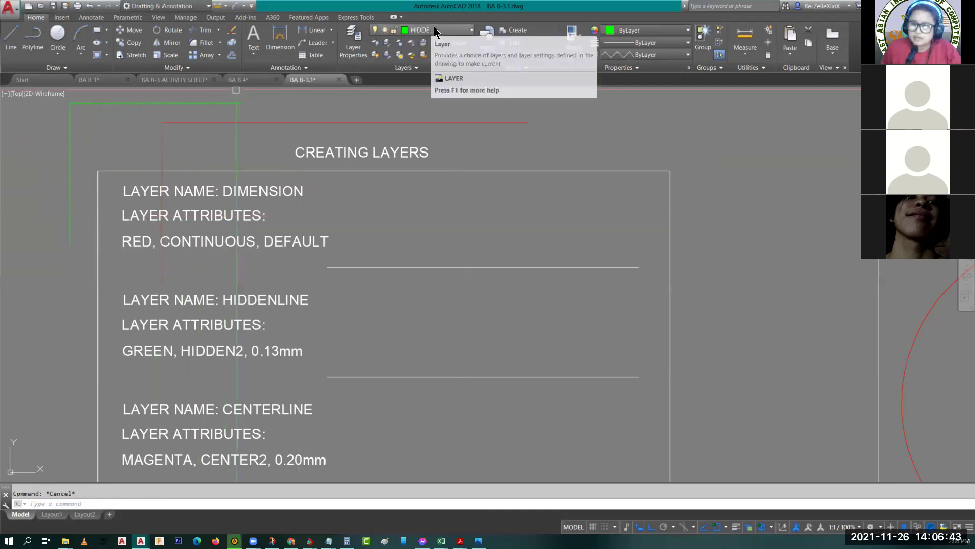
Step: Draw a magenta L-shaped test line on CENTERLINE, then make layer 0 current
click(435, 30)
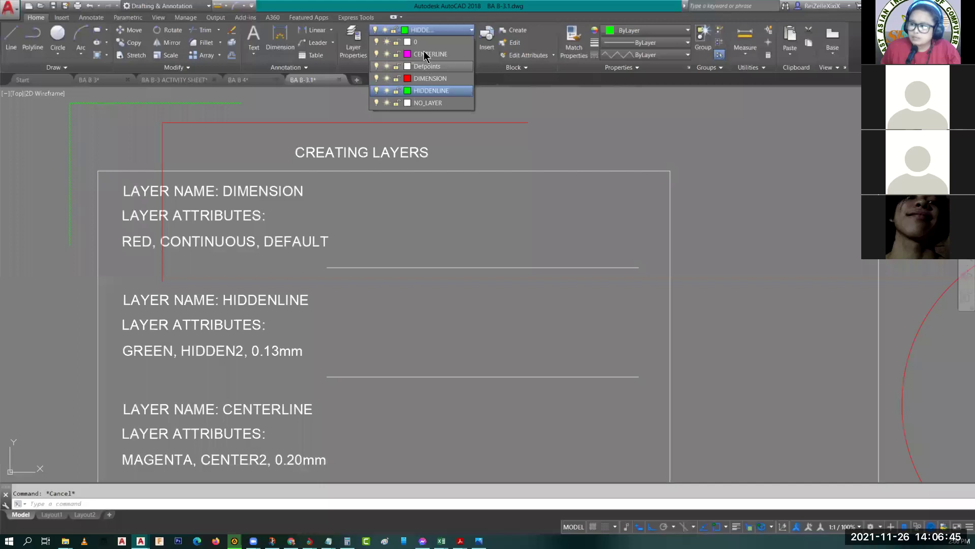
click(426, 54)
key(Return)
click(233, 140)
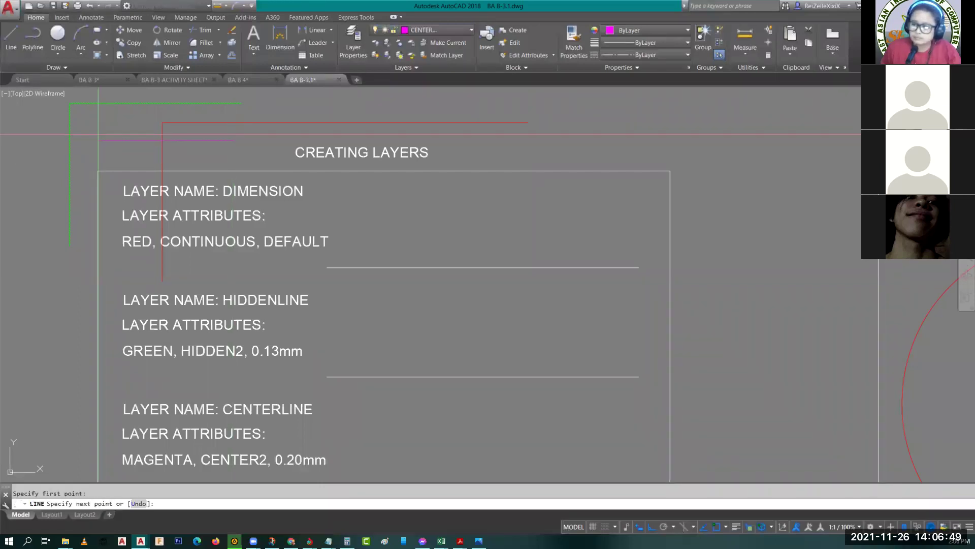
click(98, 136)
click(98, 249)
key(Escape)
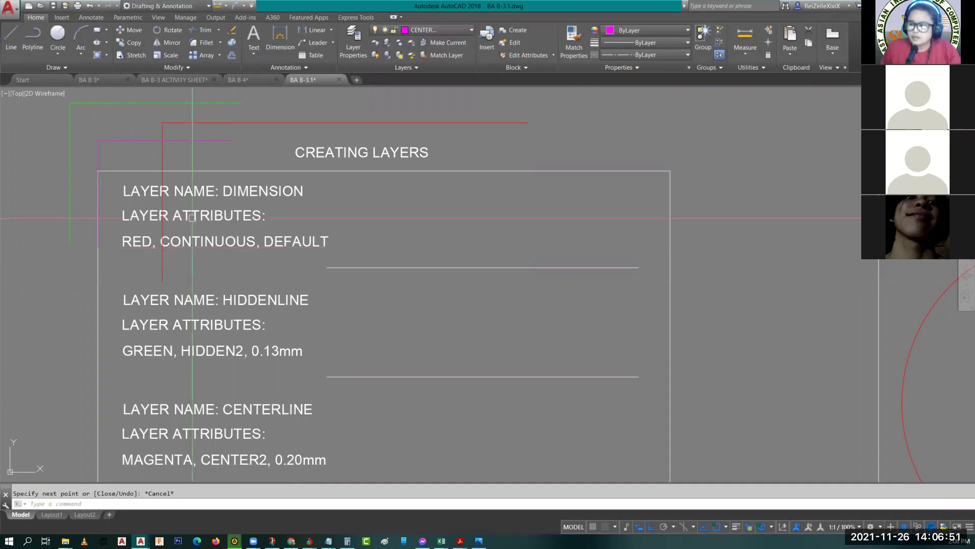
click(439, 31)
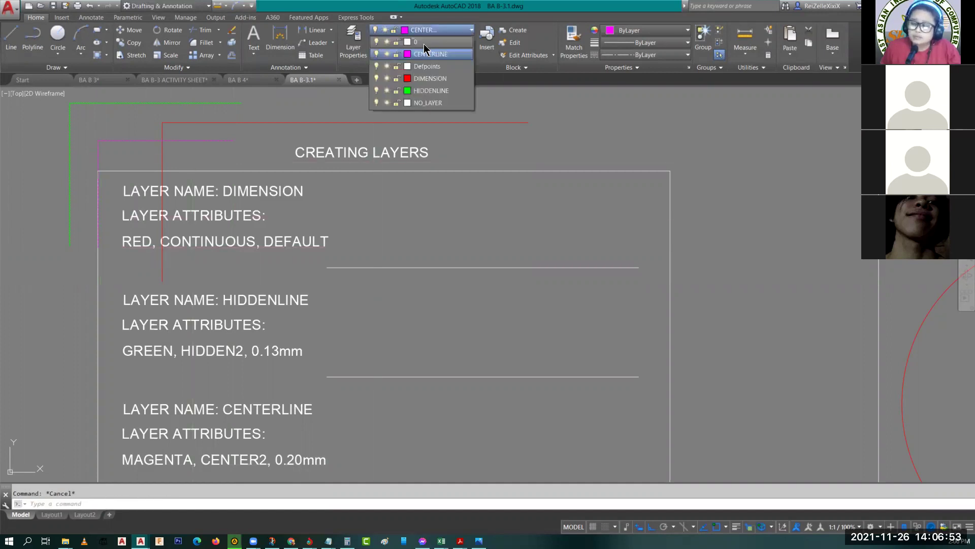
click(424, 44)
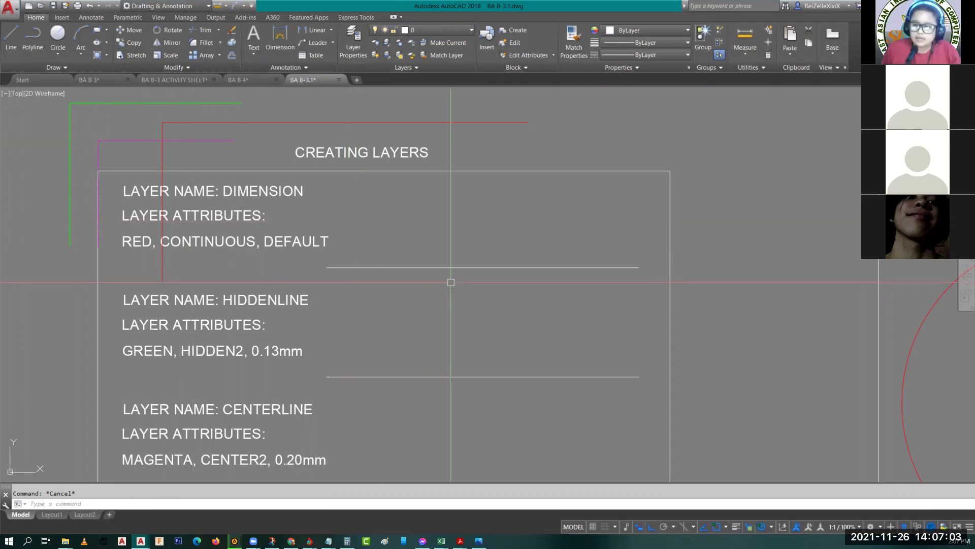
Step: Select the horizontal line below the DIMENSION notes and inspect its colour and linetype properties
click(444, 267)
click(421, 221)
click(424, 222)
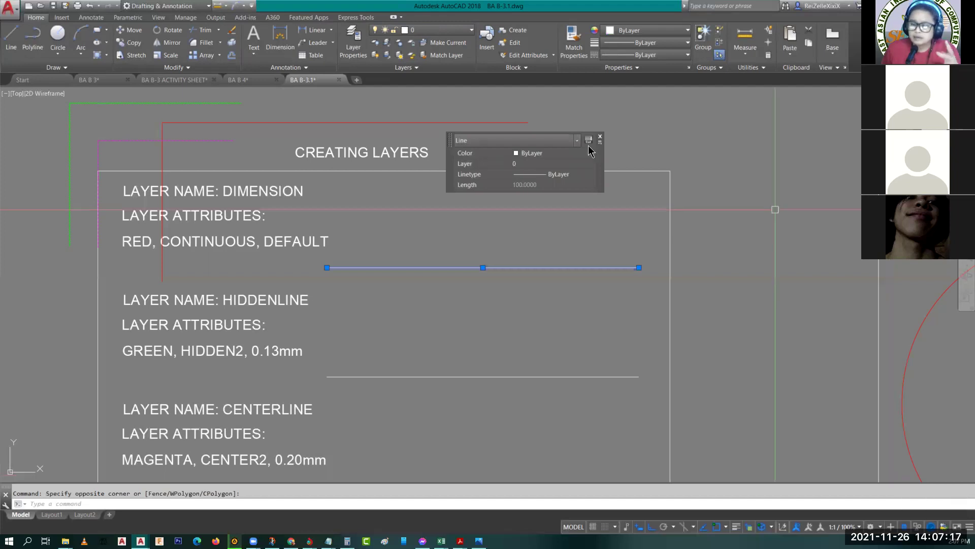
click(529, 153)
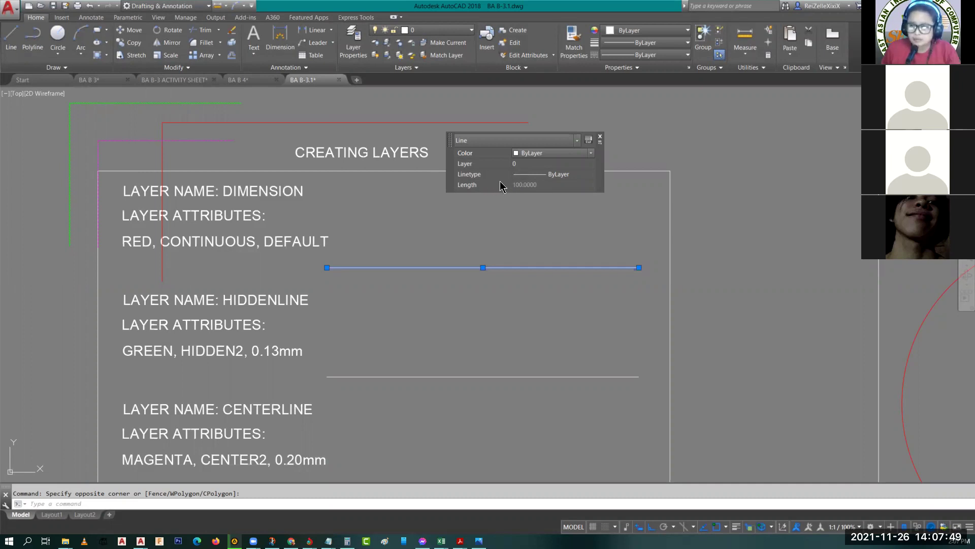
click(534, 175)
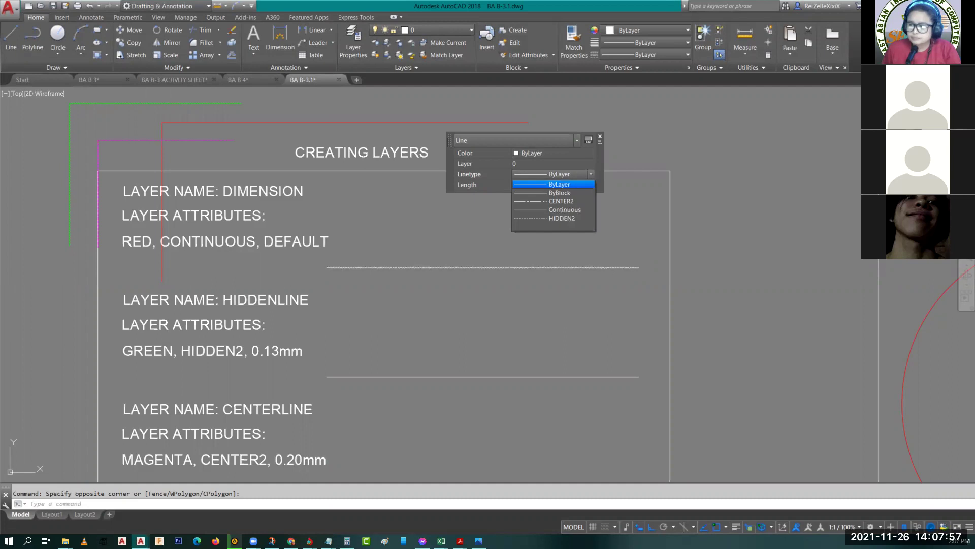
key(Escape)
Step: Change the horizontal line's linetype to ZIGZAG and deselect it
drag(484, 261, 513, 277)
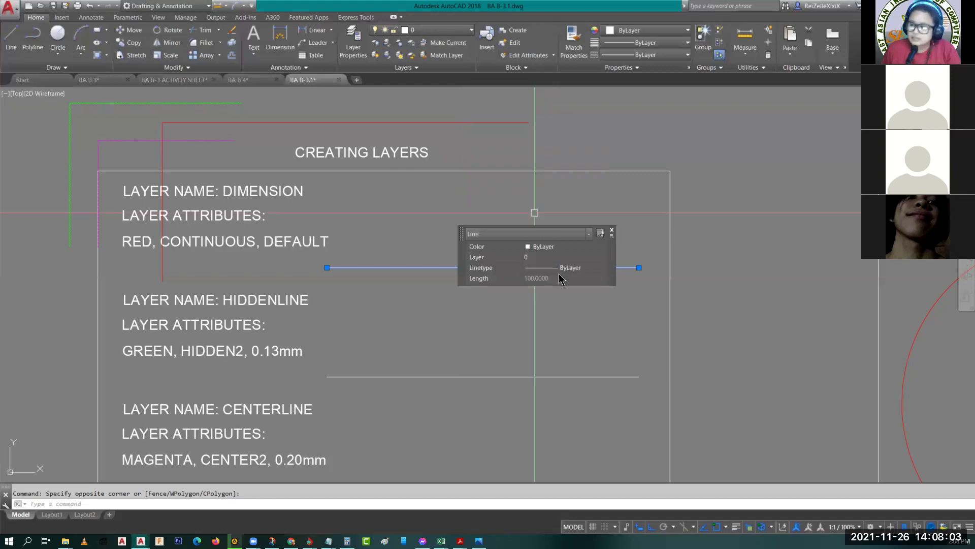
click(536, 269)
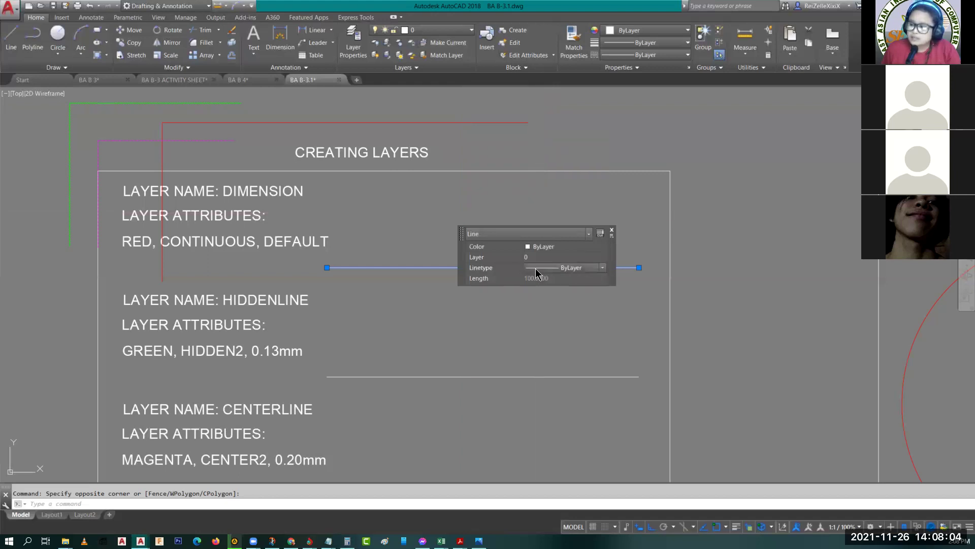
click(536, 320)
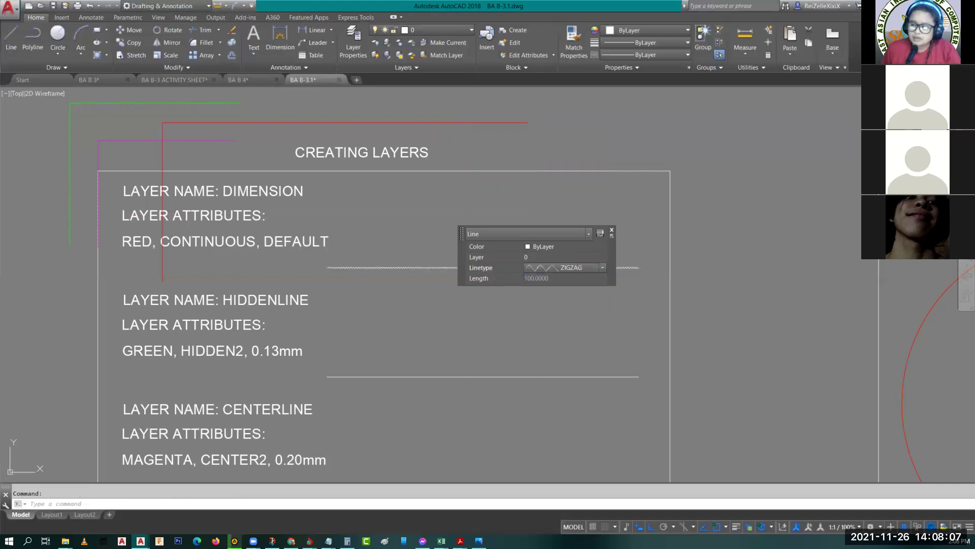
key(Escape)
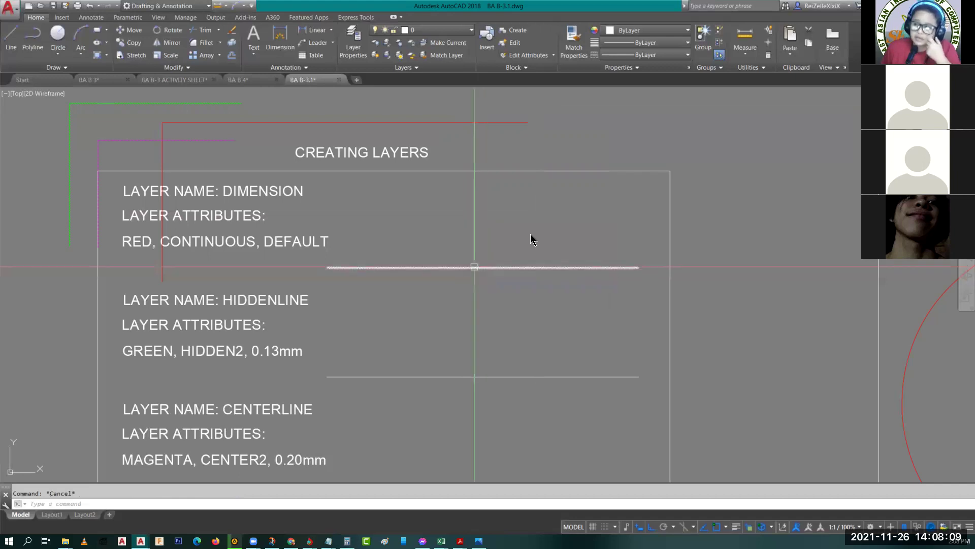
click(483, 267)
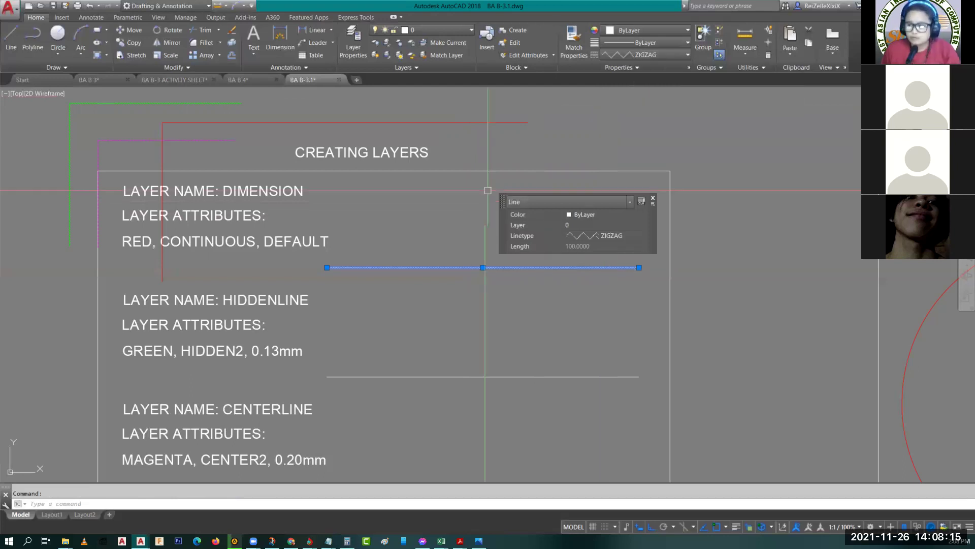
key(Escape)
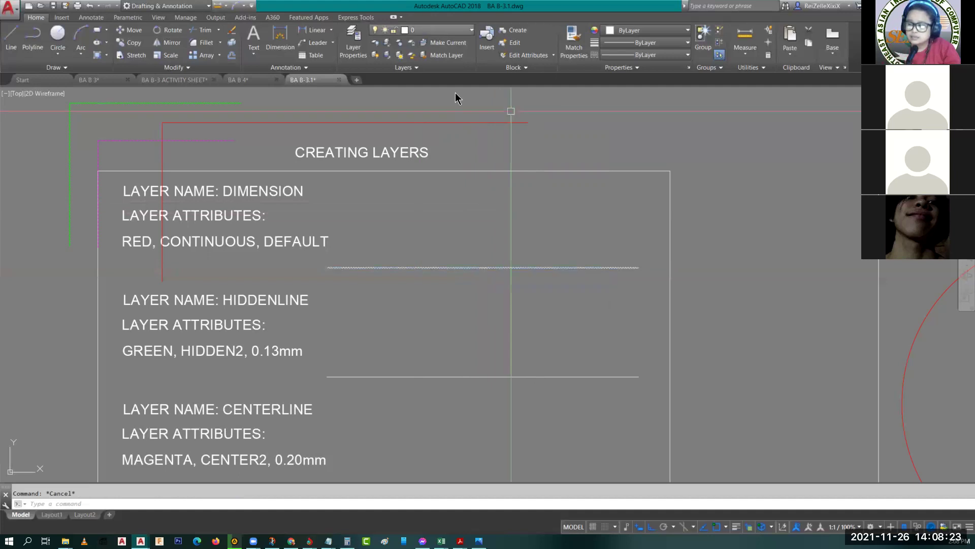
Step: Draw two short horizontal lines beside the DIMENSION notes with the LINE command
text(l)
key(Return)
click(573, 221)
key(Escape)
click(485, 192)
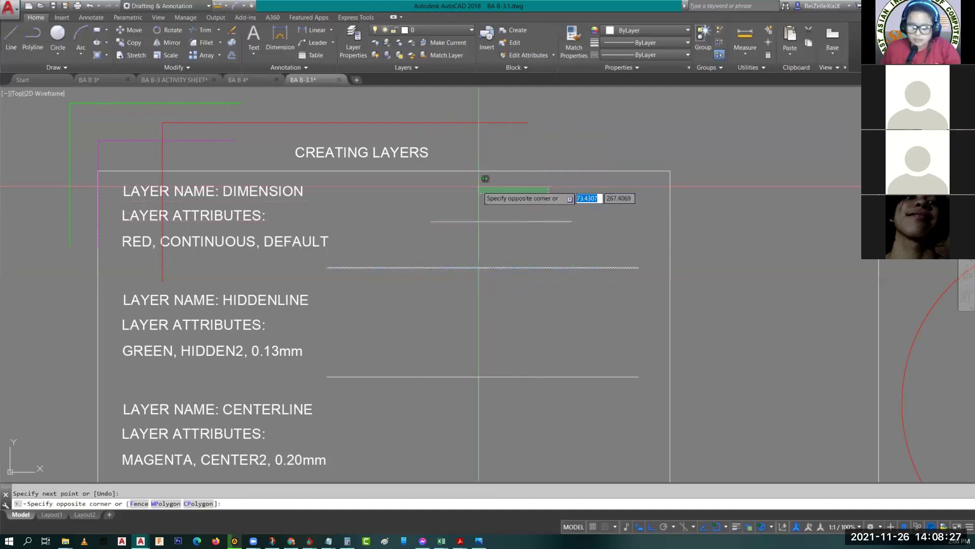
key(Escape)
text(l)
key(Return)
click(495, 196)
click(393, 196)
key(Escape)
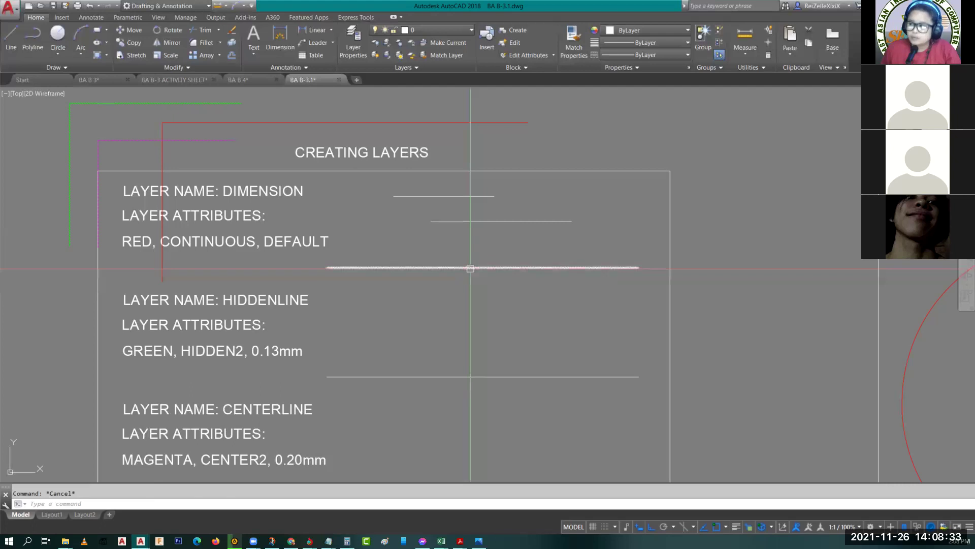
Step: Select the zigzag line to check its linetype, then clear the selection
click(471, 268)
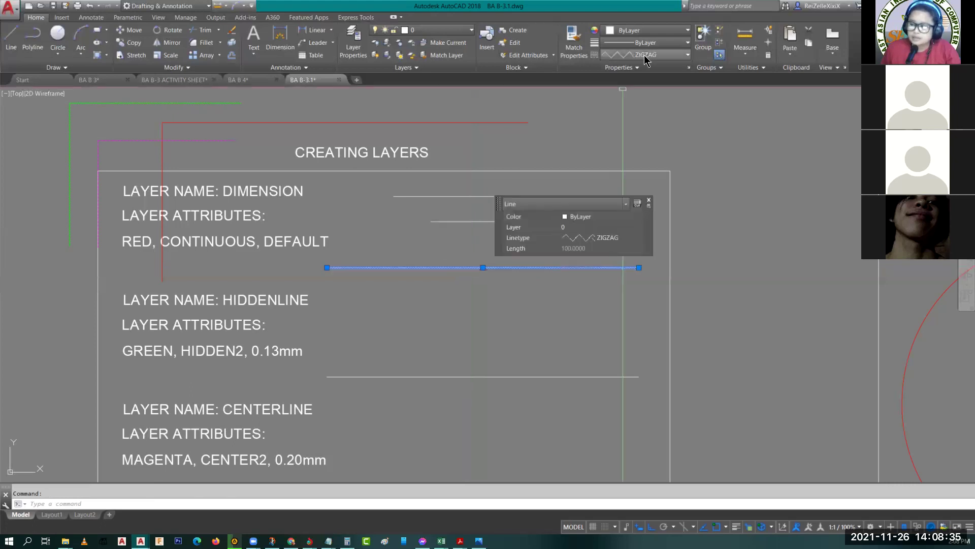
key(Escape)
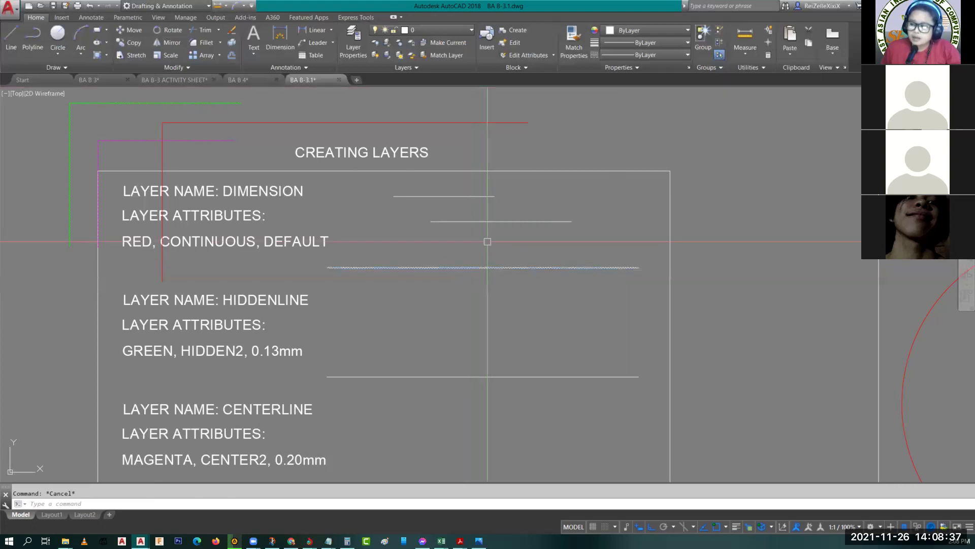
click(487, 241)
key(Escape)
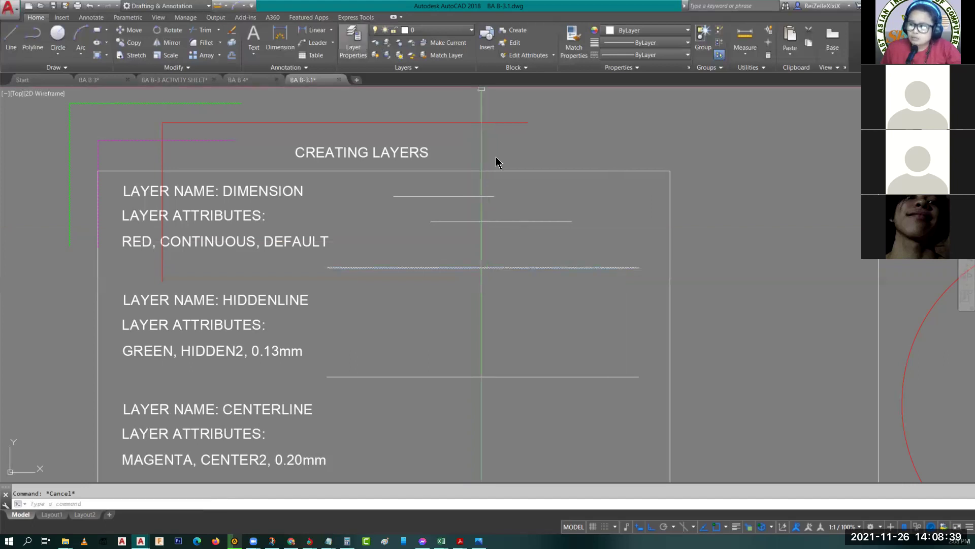
Step: Load GAS_LINE from acad.lin and assign it as layer 0's linetype
click(353, 38)
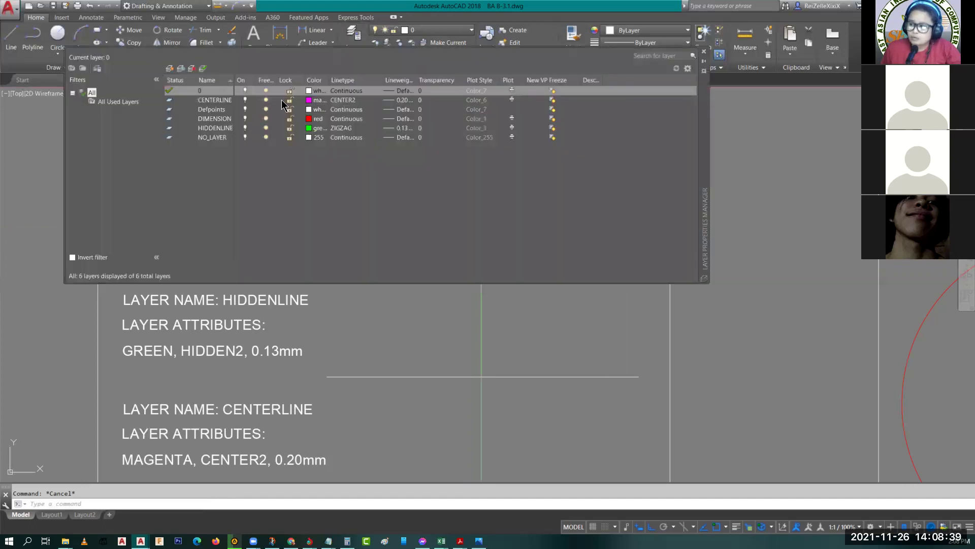
click(348, 91)
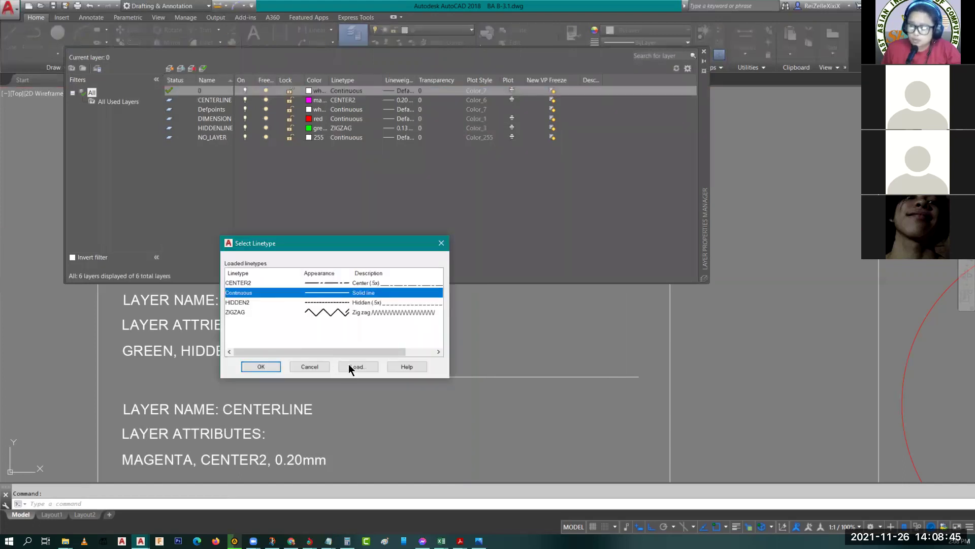
click(357, 366)
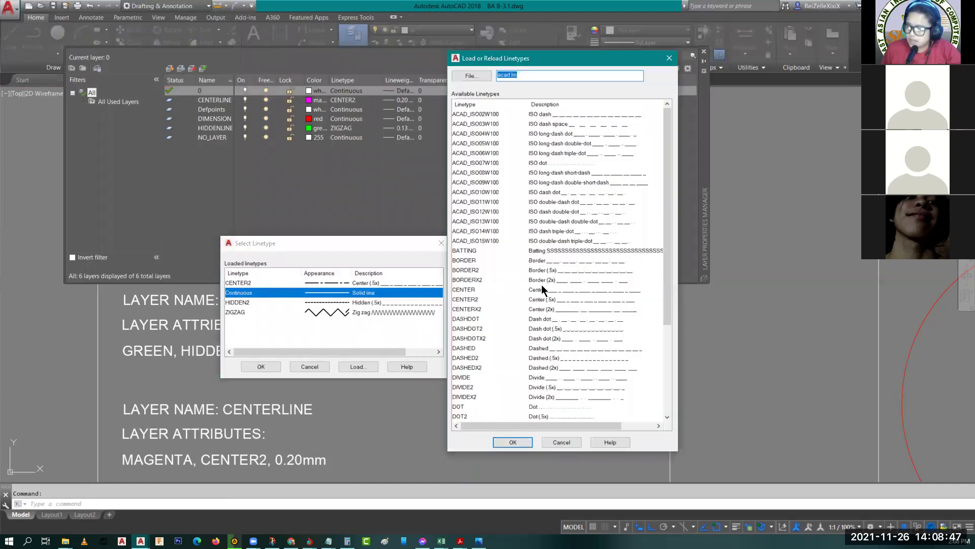
scroll(508, 345, down, 4)
click(477, 330)
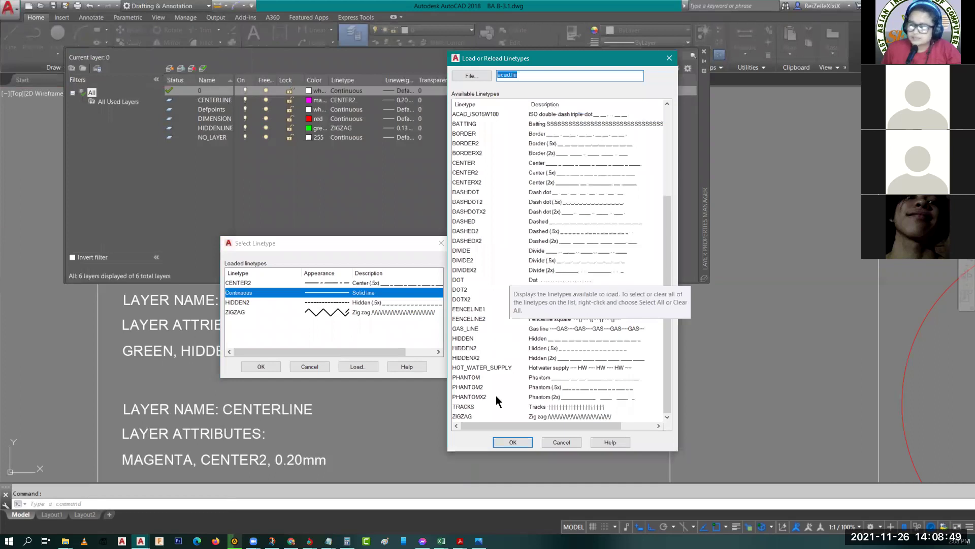
click(518, 441)
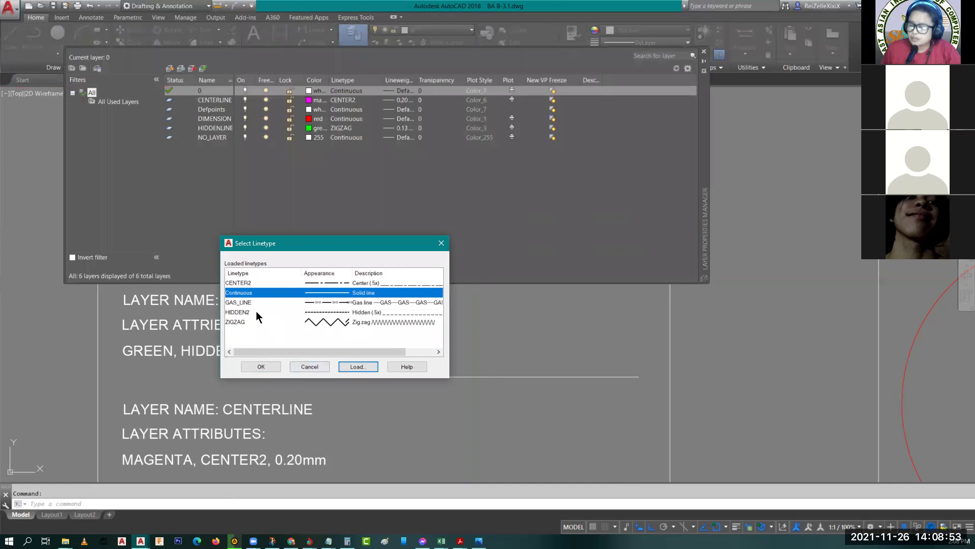
key(Down)
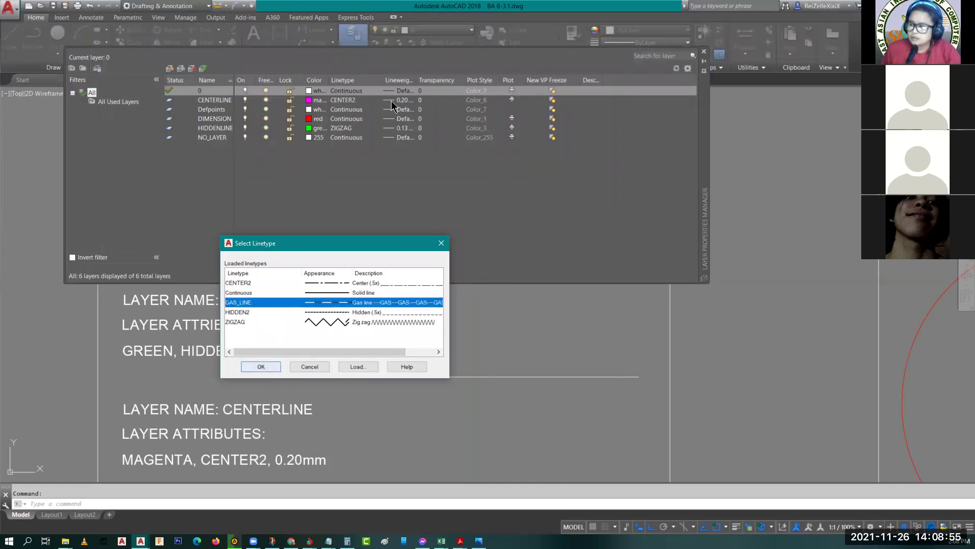
key(Return)
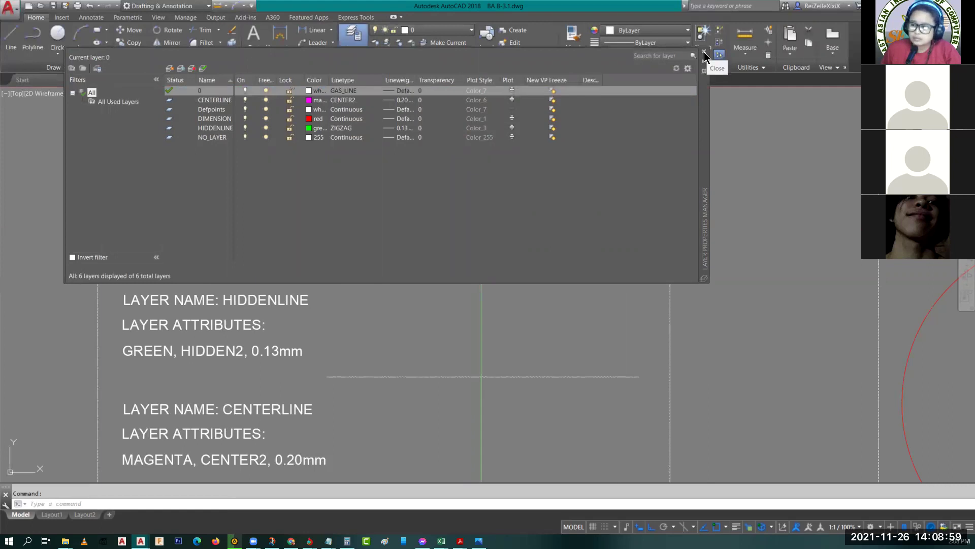
Step: Close the layer manager, zoom in on the GAS-patterned layer-0 lines, then select the zigzag line
click(704, 52)
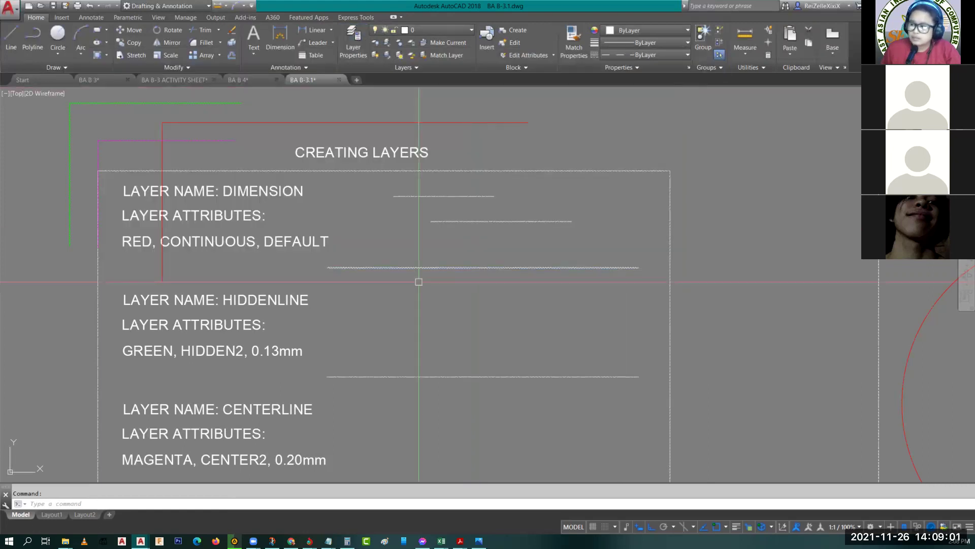
scroll(466, 206, up, 4)
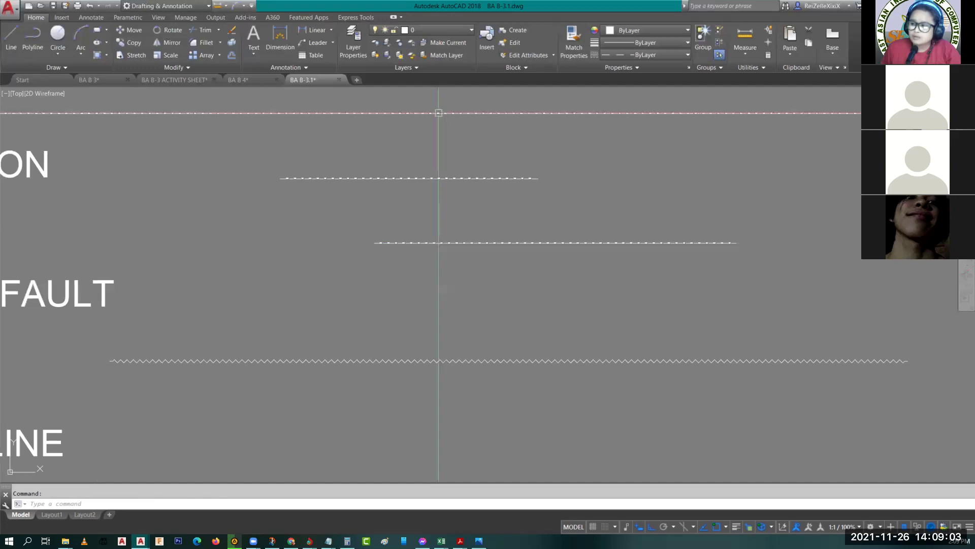
scroll(439, 113, up, 2)
scroll(441, 119, down, 2)
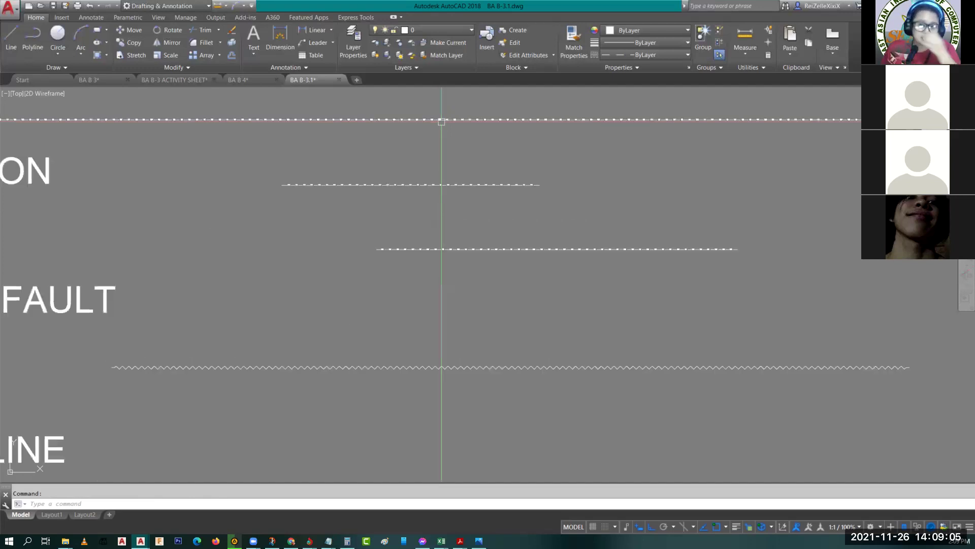
scroll(468, 218, down, 6)
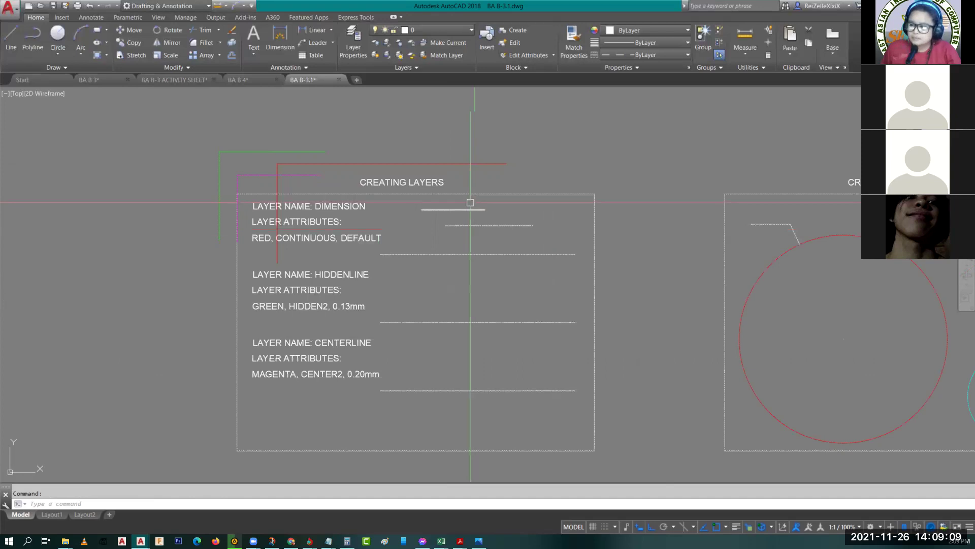
scroll(440, 298, up, 4)
scroll(451, 278, up, 2)
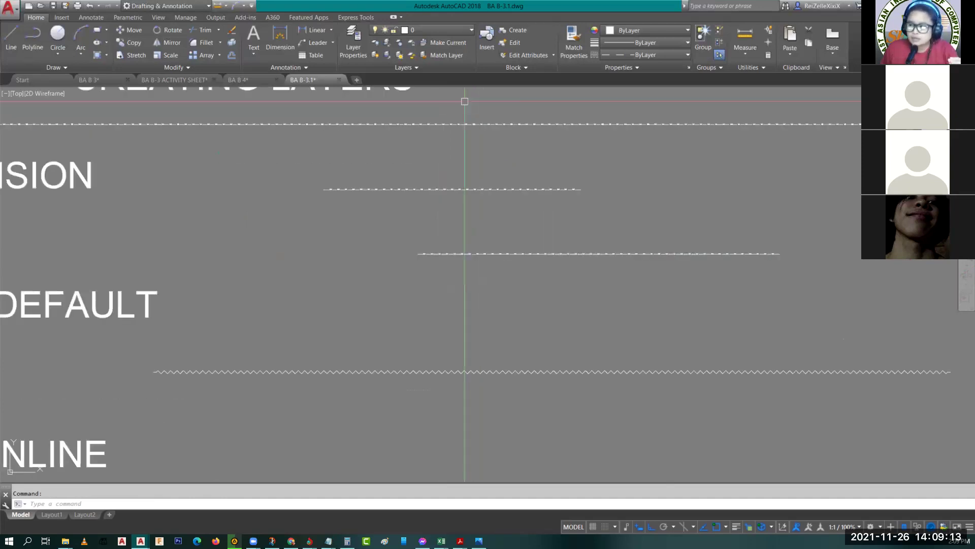
scroll(413, 190, up, 5)
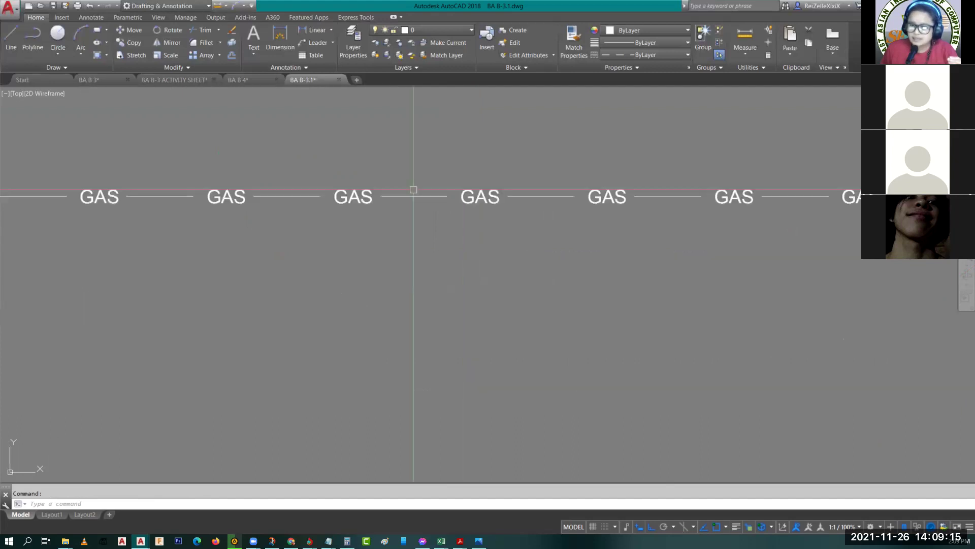
scroll(402, 241, down, 5)
scroll(463, 232, down, 3)
scroll(453, 310, down, 2)
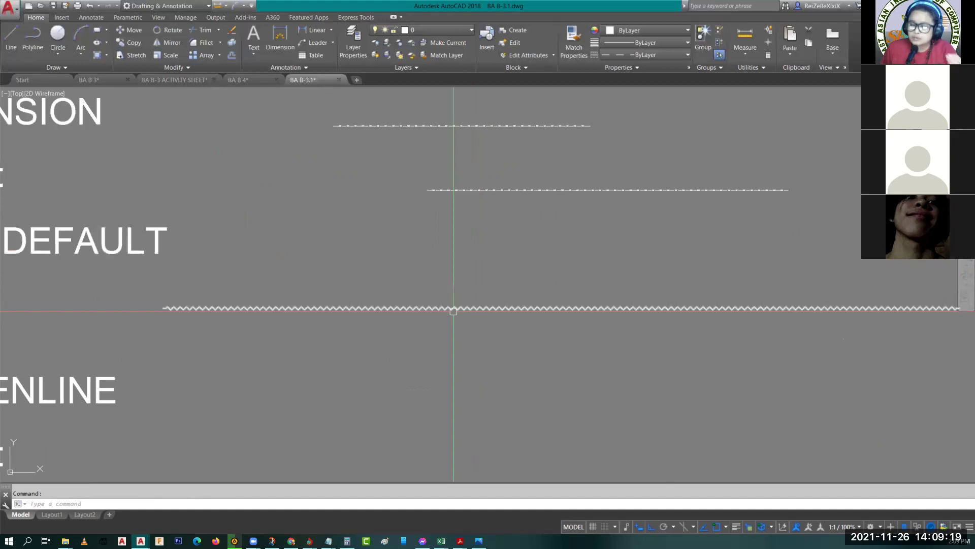
click(463, 308)
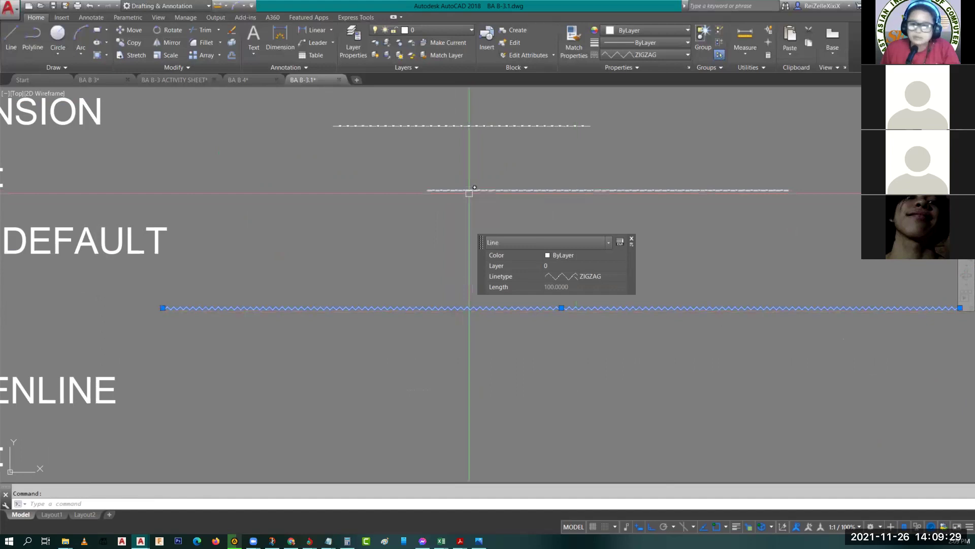
Step: Switch layer 0's linetype back to Continuous and close the layer manager
key(Escape)
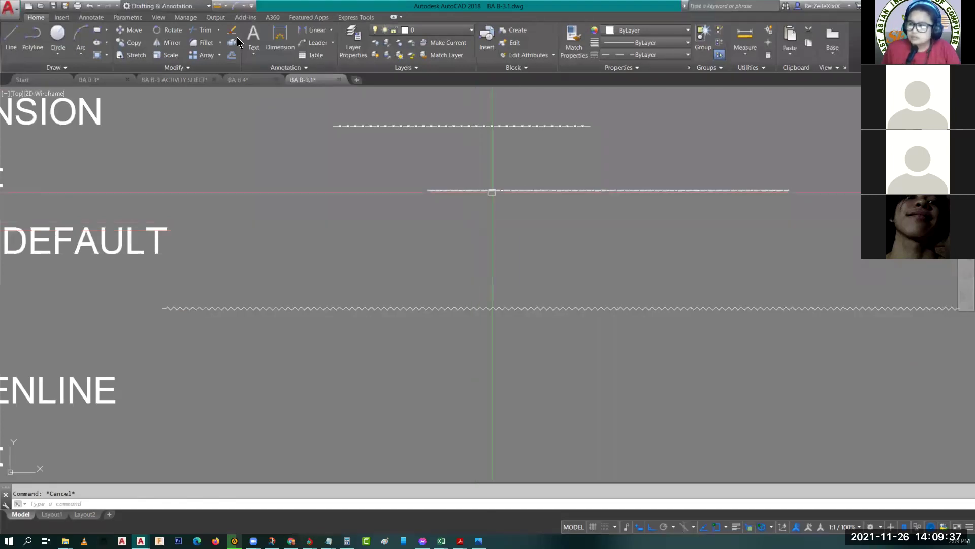
click(345, 95)
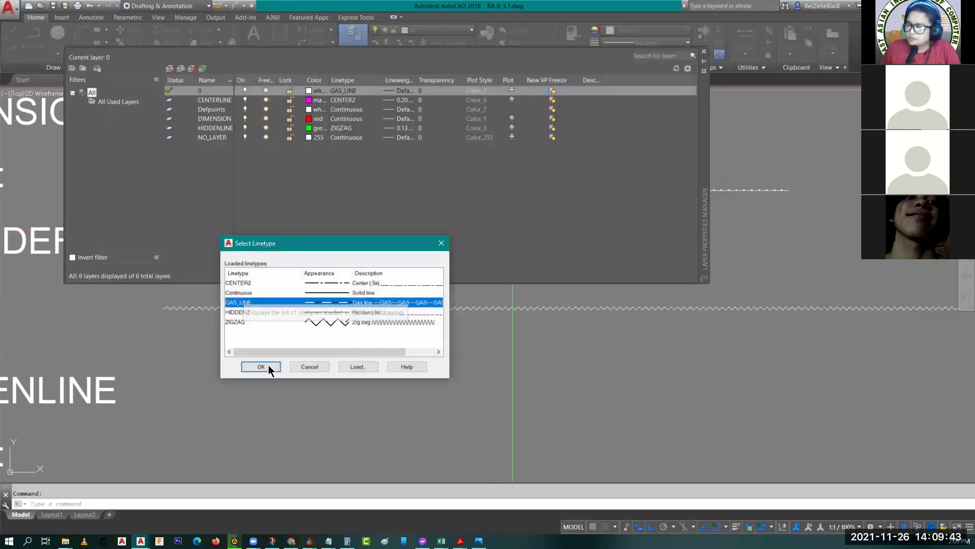
click(239, 292)
key(Return)
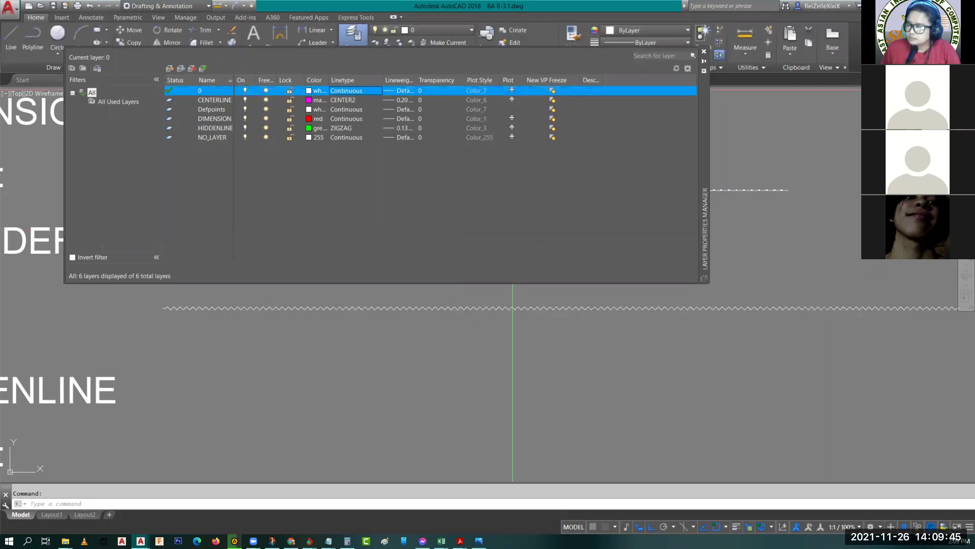
click(705, 52)
scroll(587, 228, down, 2)
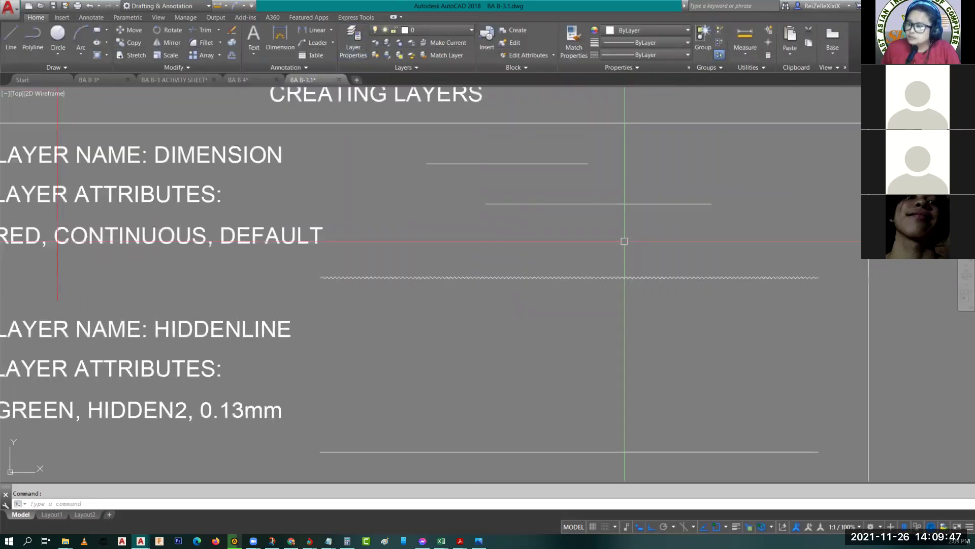
Step: Set the zigzag line's linetype to ByLayer so it draws as a continuous line
middle_drag(624, 240, 470, 287)
click(479, 322)
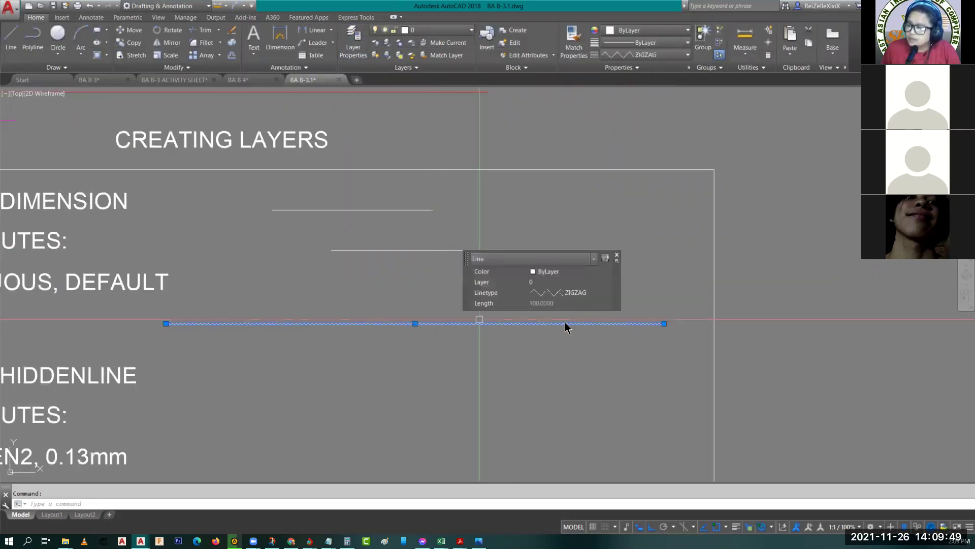
click(564, 293)
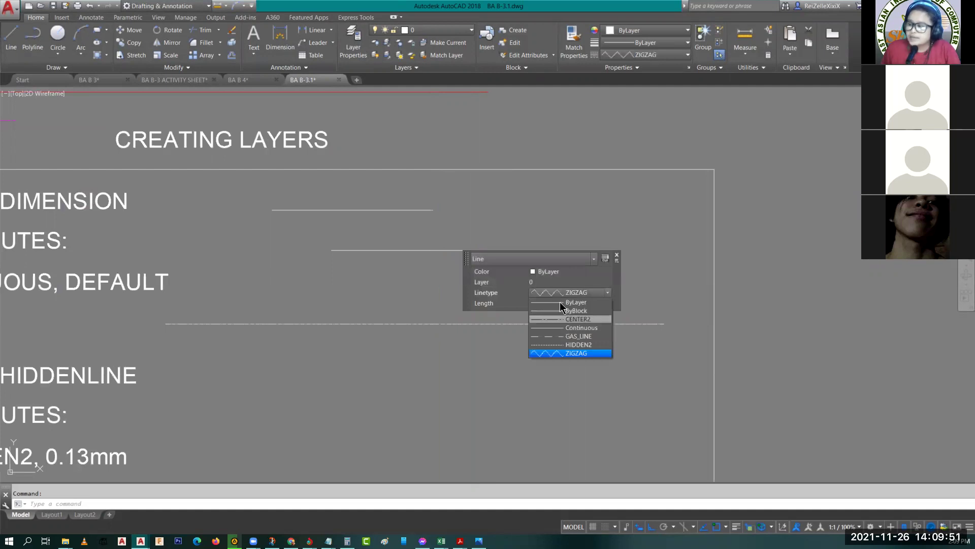
click(560, 302)
key(Escape)
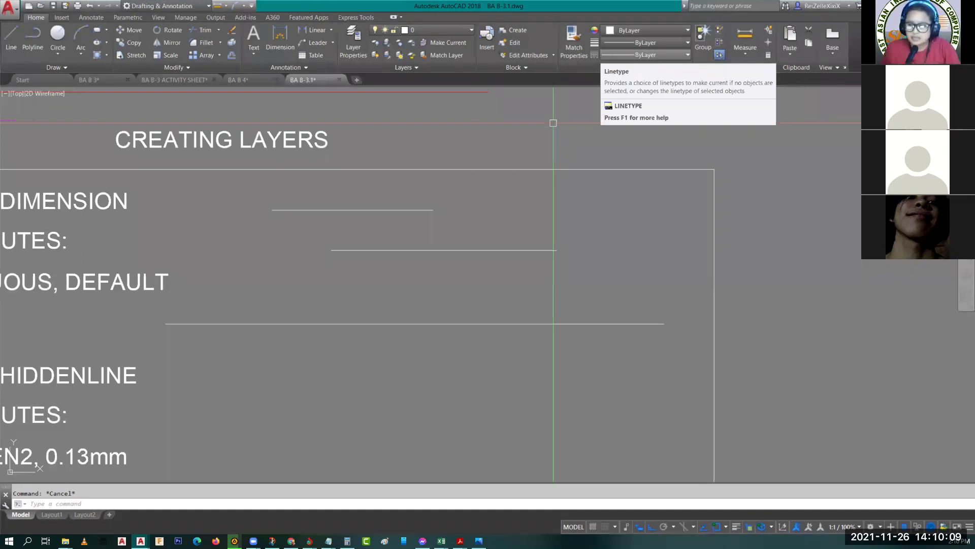
mouse_move(340, 296)
middle_down()
mouse_move(481, 302)
mouse_move(503, 294)
middle_up()
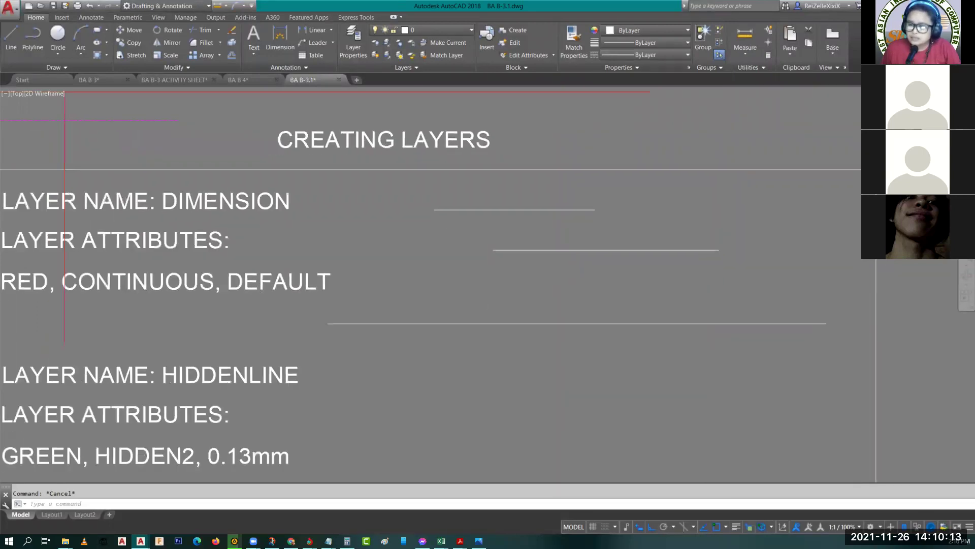
Step: Put the line under the DIMENSION note on the DIMENSION layer via Quick Properties and recheck it
scroll(371, 307, down, 2)
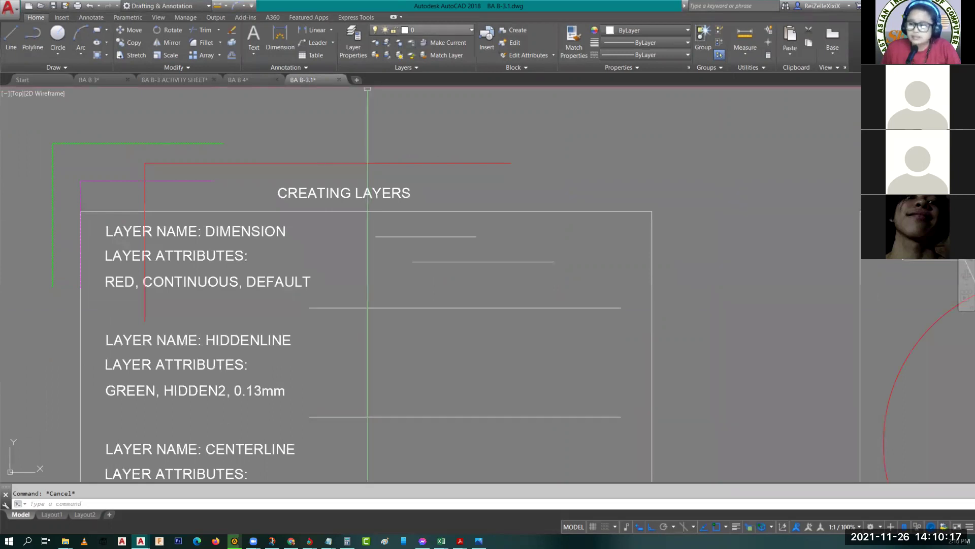
click(384, 306)
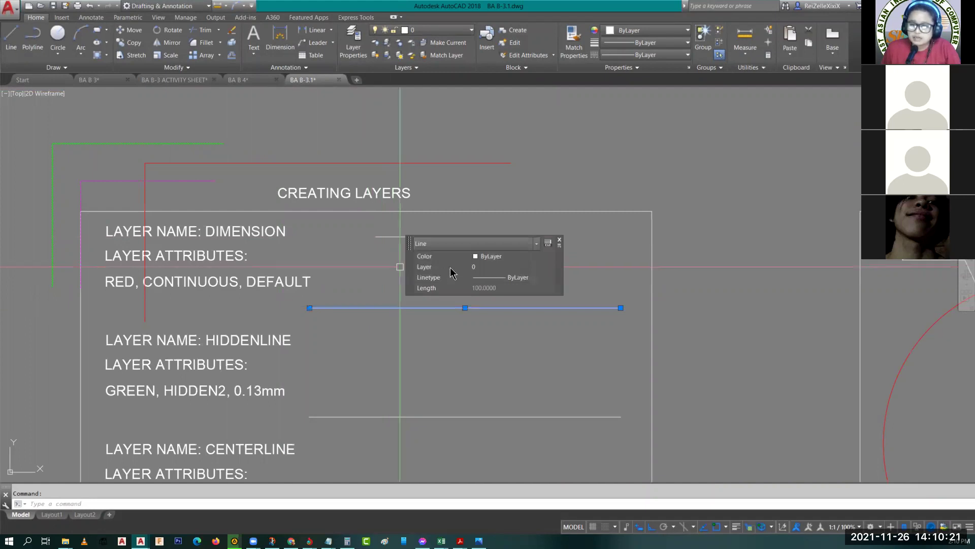
click(486, 268)
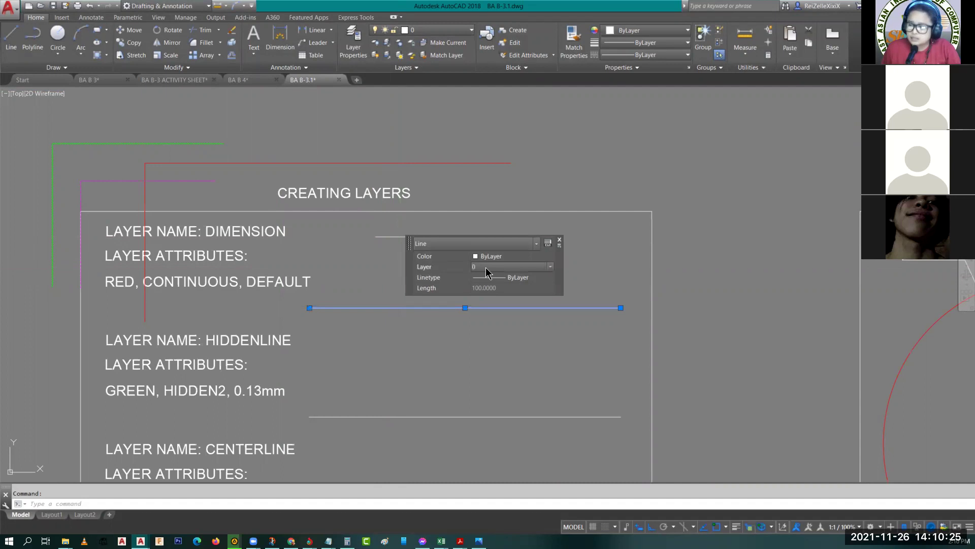
click(550, 268)
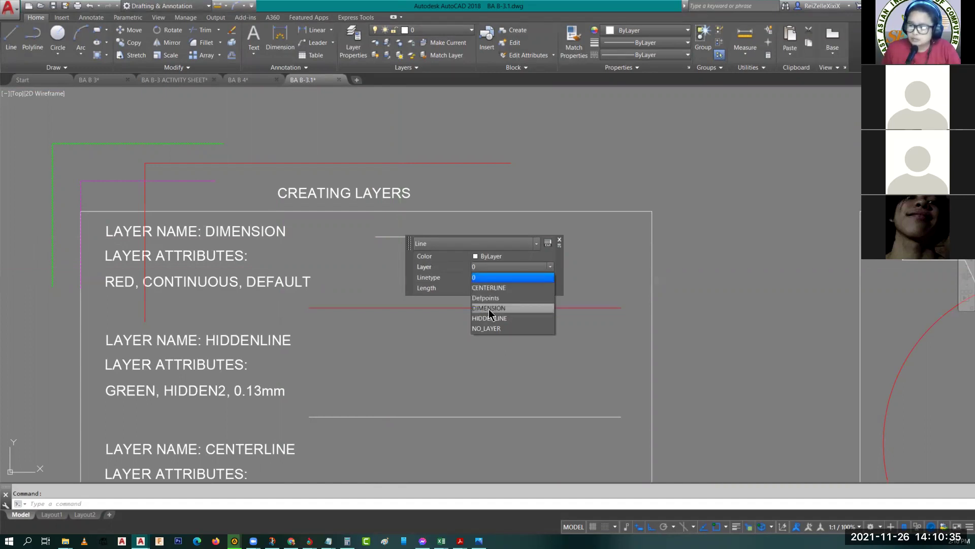
click(489, 308)
key(Escape)
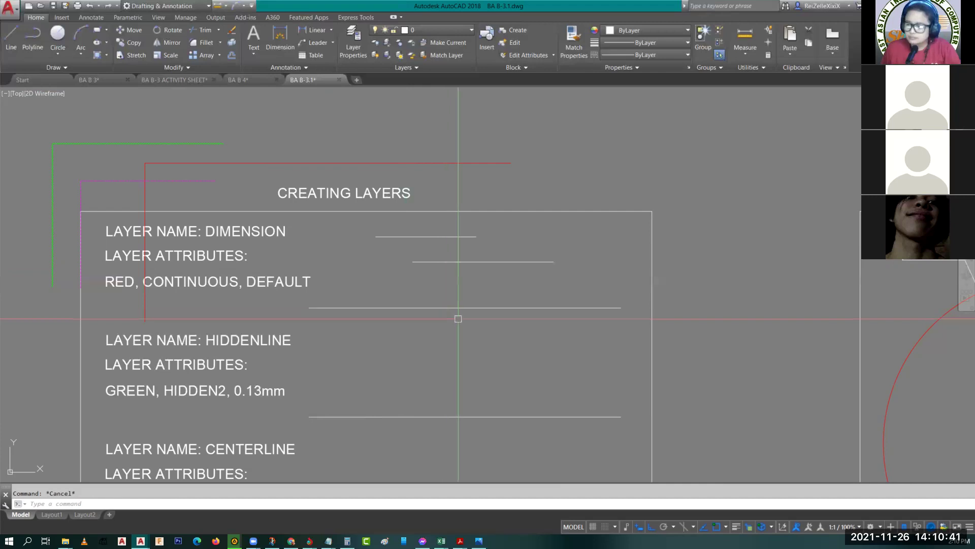
click(458, 308)
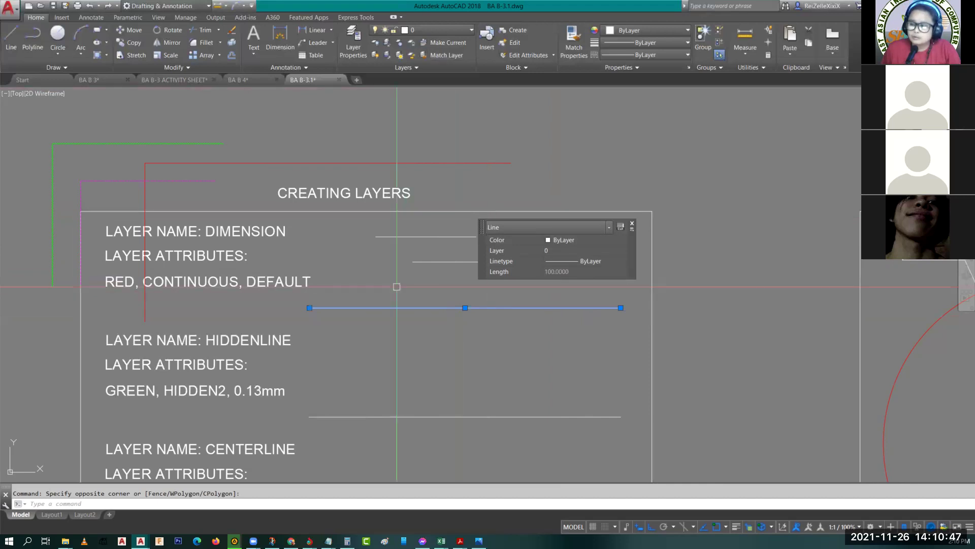
key(Escape)
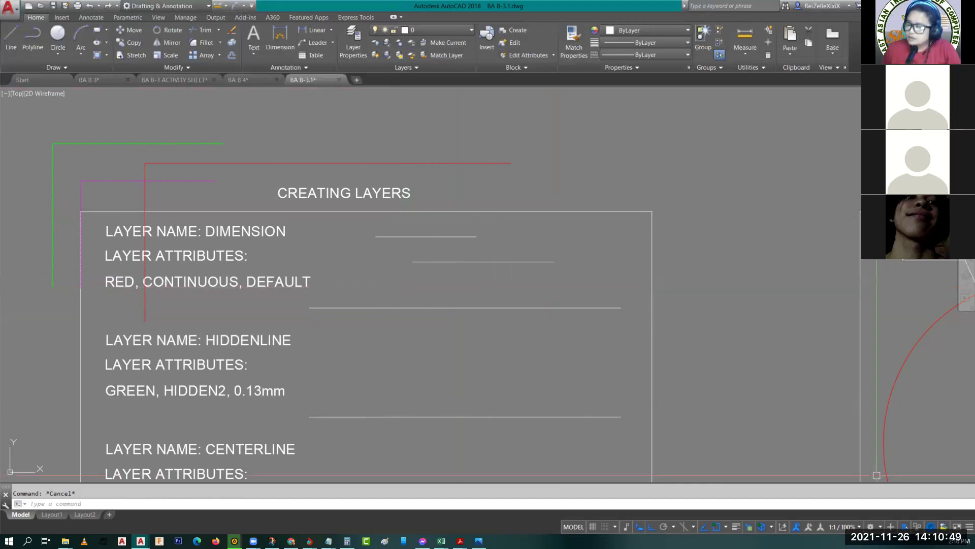
Step: With selection popups off, assign the line to DIMENSION from the ribbon Layer list, then restore popups
key(ctrl+shift+p)
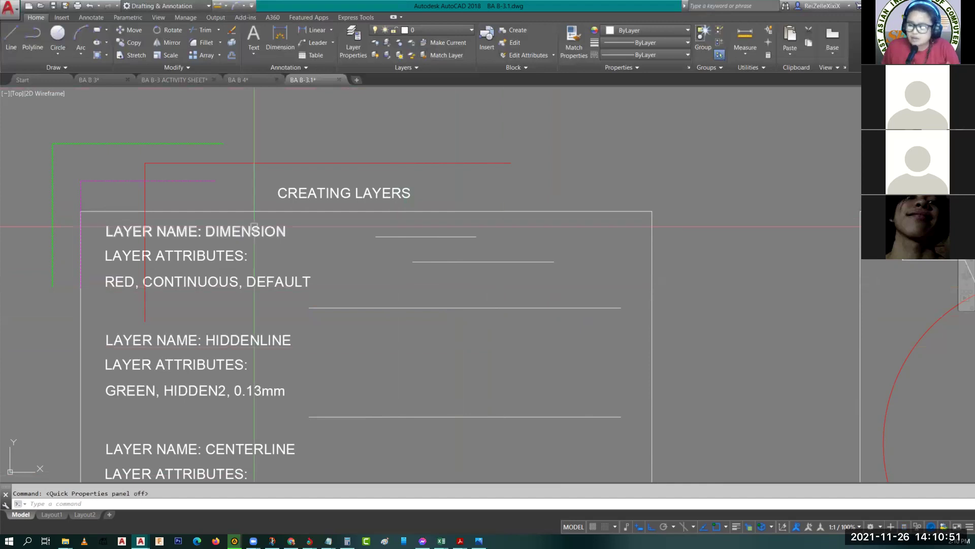
click(322, 307)
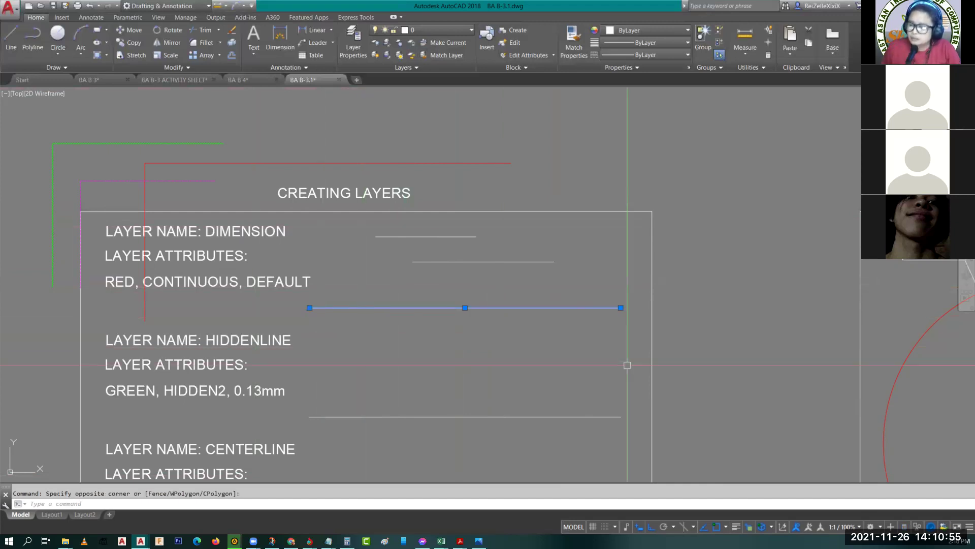
click(426, 34)
click(429, 78)
key(Escape)
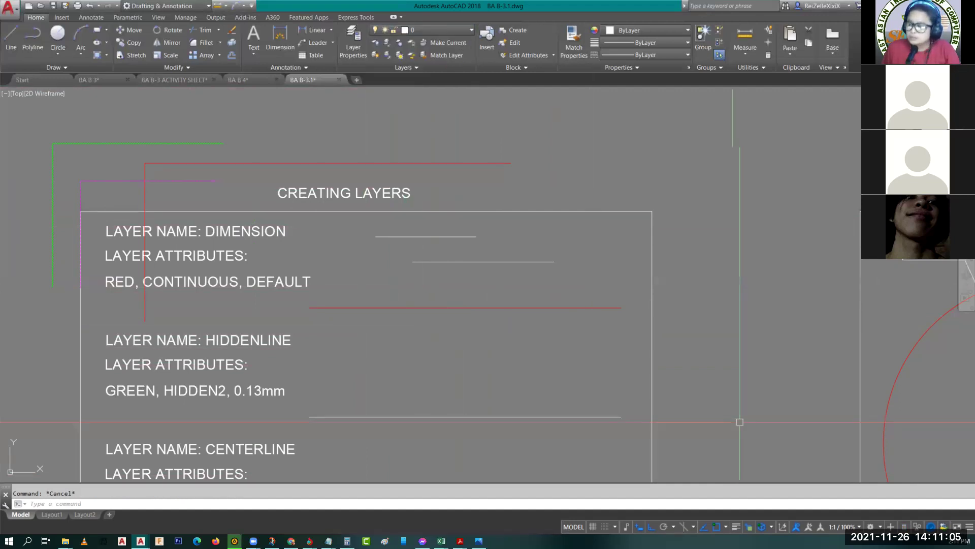
key(ctrl+shift+p)
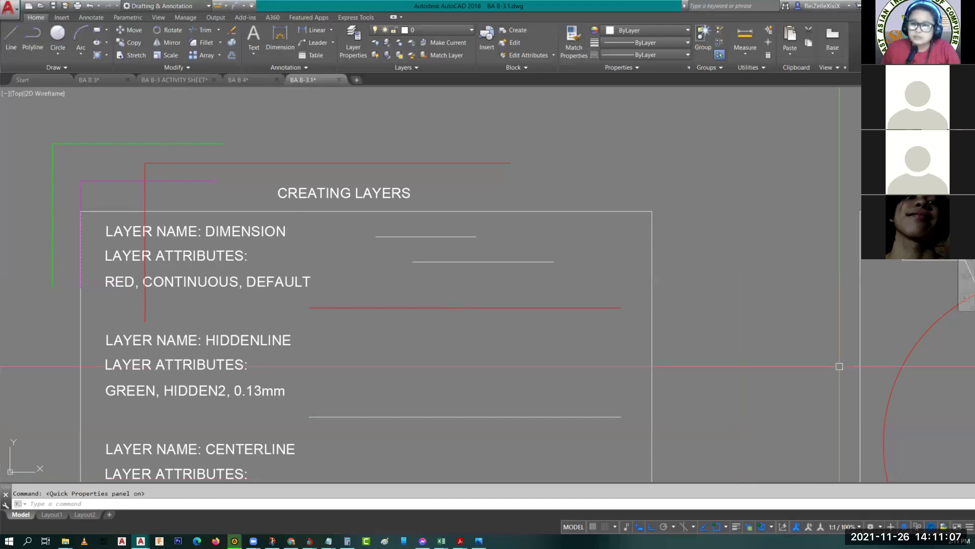
Step: Move the line under the HIDDENLINE note onto the HIDDENLINE layer, turning it green
middle_drag(391, 363, 438, 283)
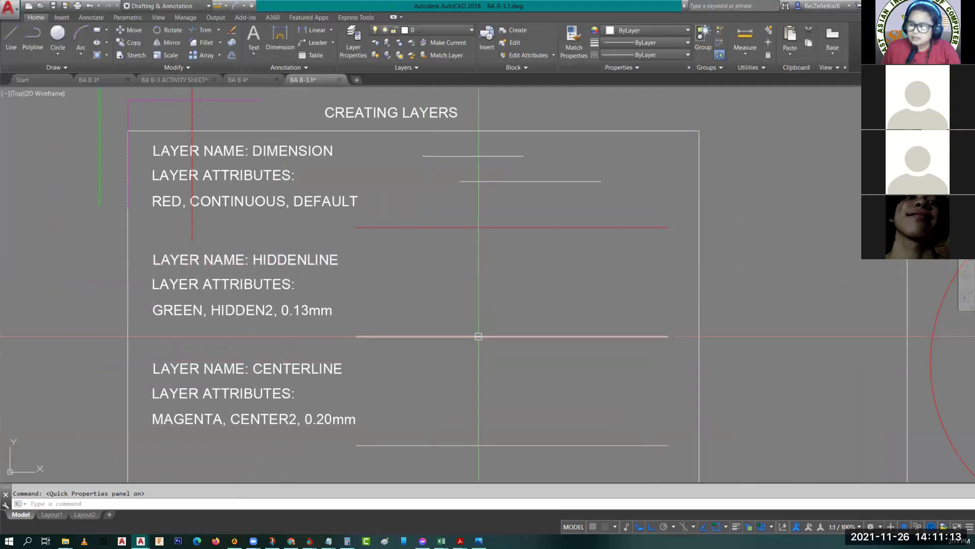
drag(467, 389, 447, 325)
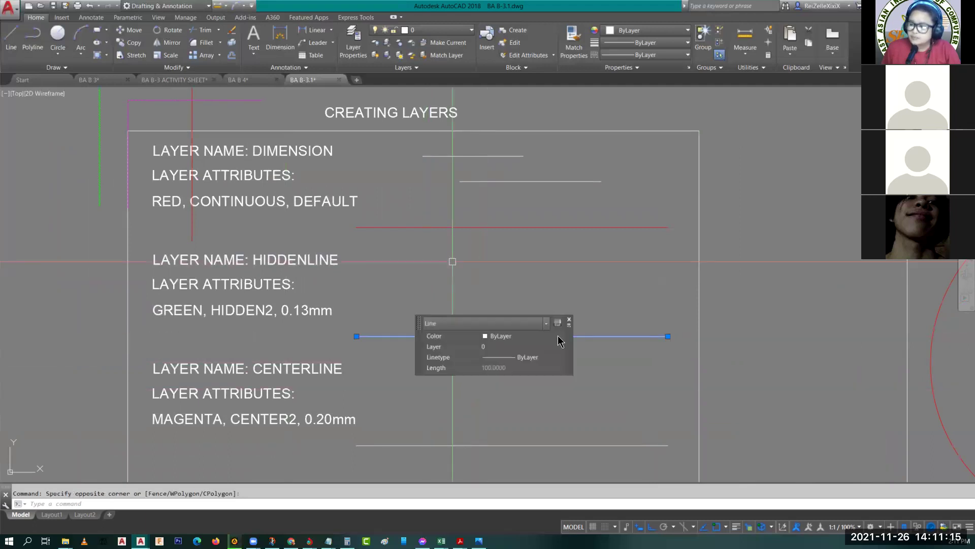
click(511, 346)
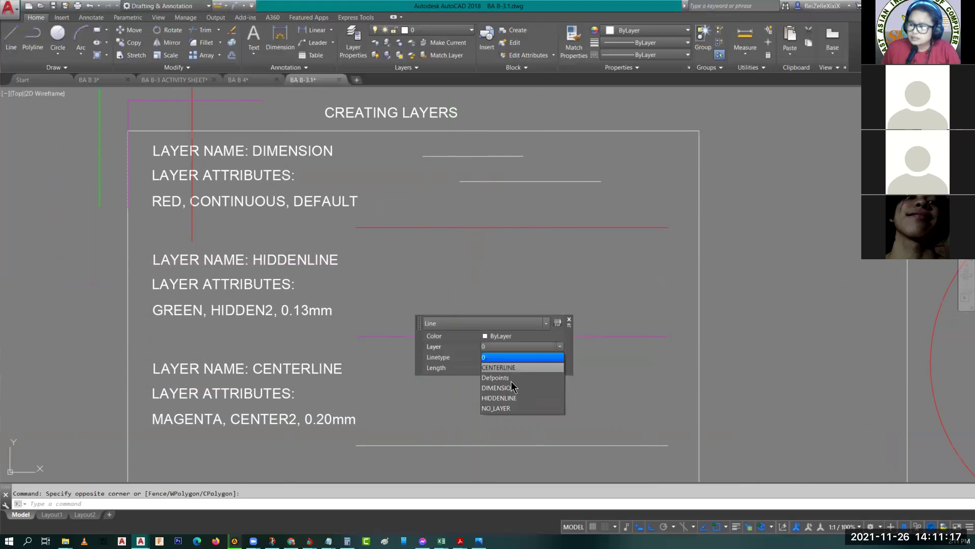
click(503, 398)
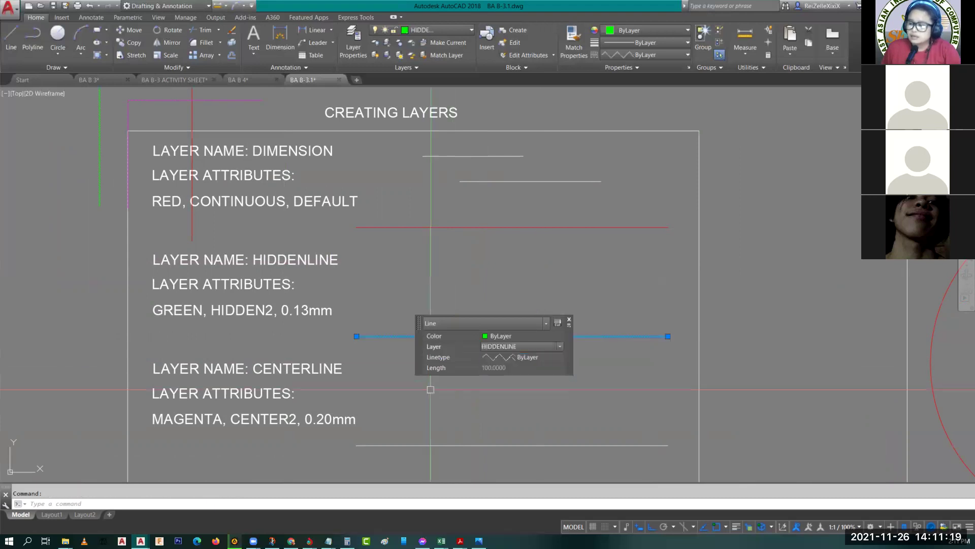
key(Escape)
Step: Move the line under the CENTERLINE note onto the CENTERLINE layer, turning it magenta
middle_drag(516, 481, 506, 398)
drag(505, 398, 500, 355)
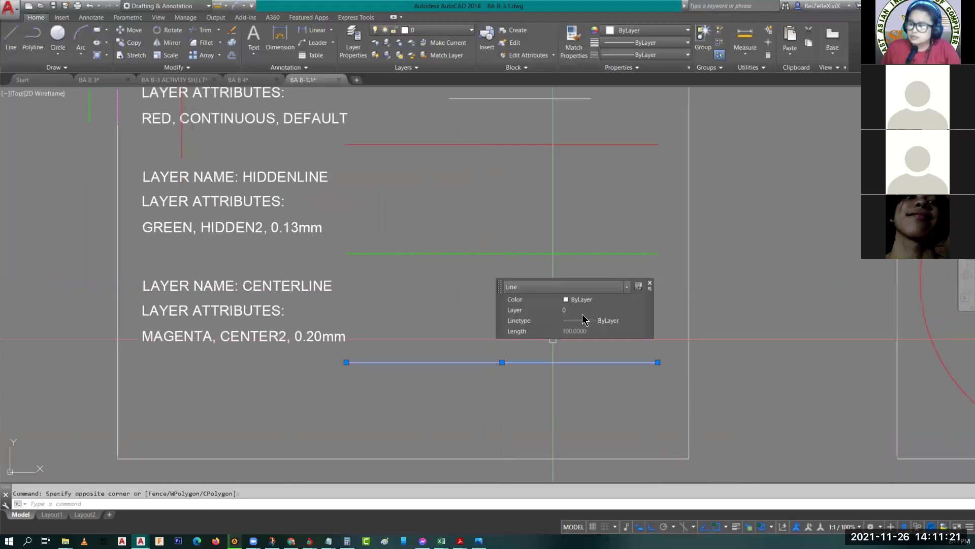
click(582, 310)
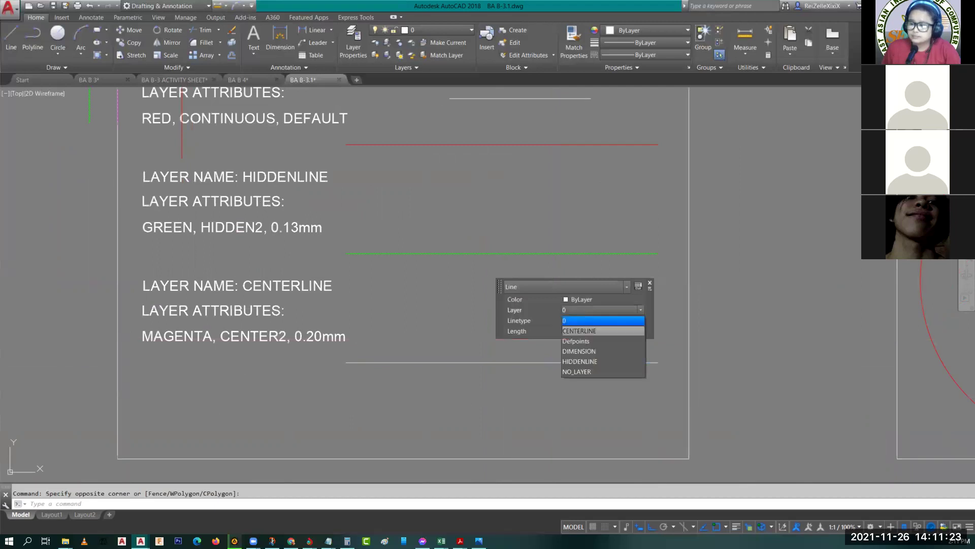
click(579, 331)
key(Escape)
middle_drag(682, 299, 433, 355)
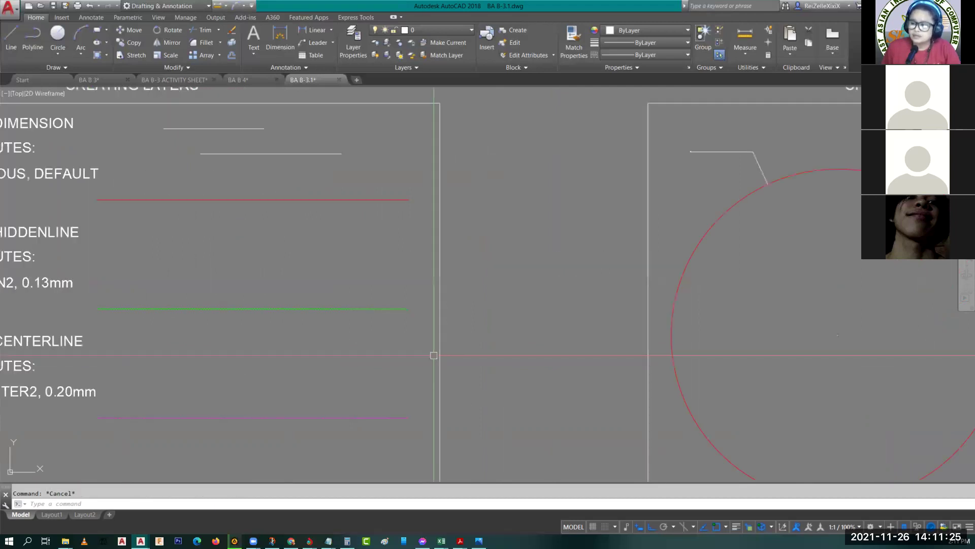
scroll(433, 355, down, 3)
scroll(464, 382, up, 2)
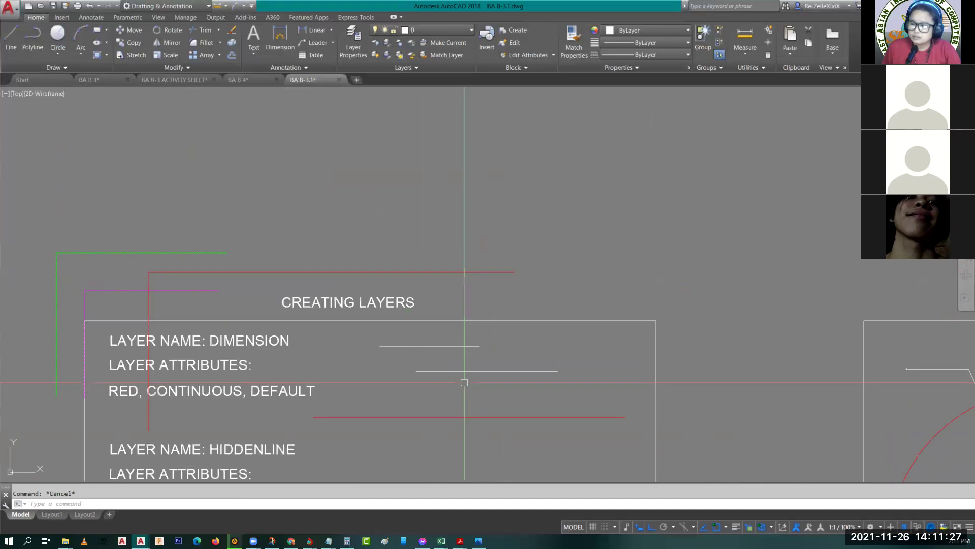
Step: Erase the selected leftover lines with the E command
drag(464, 382, 235, 323)
click(179, 295)
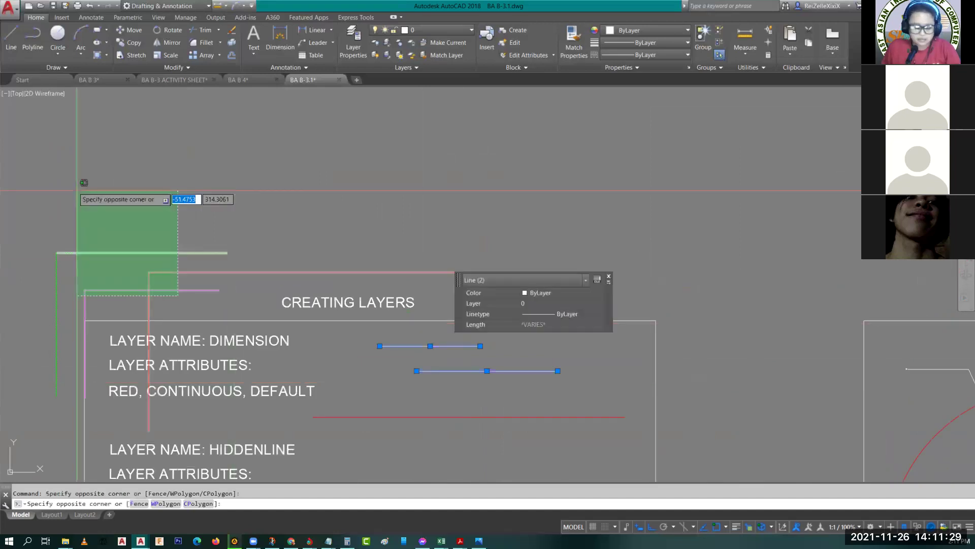
click(81, 191)
text(e)
key(Return)
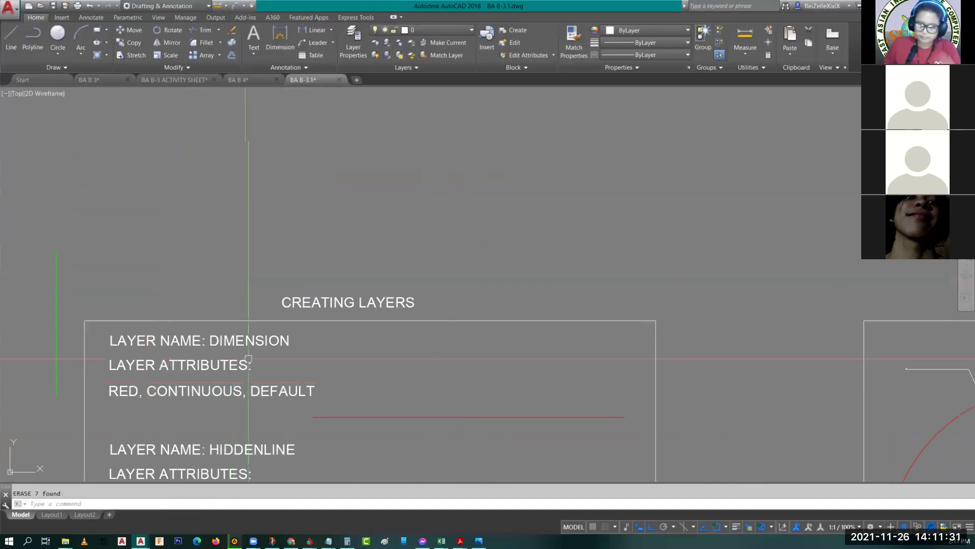
Step: Erase the stray green line with a selection window, then pan onto the Creating Layers sheet
click(81, 272)
click(44, 239)
key(Return)
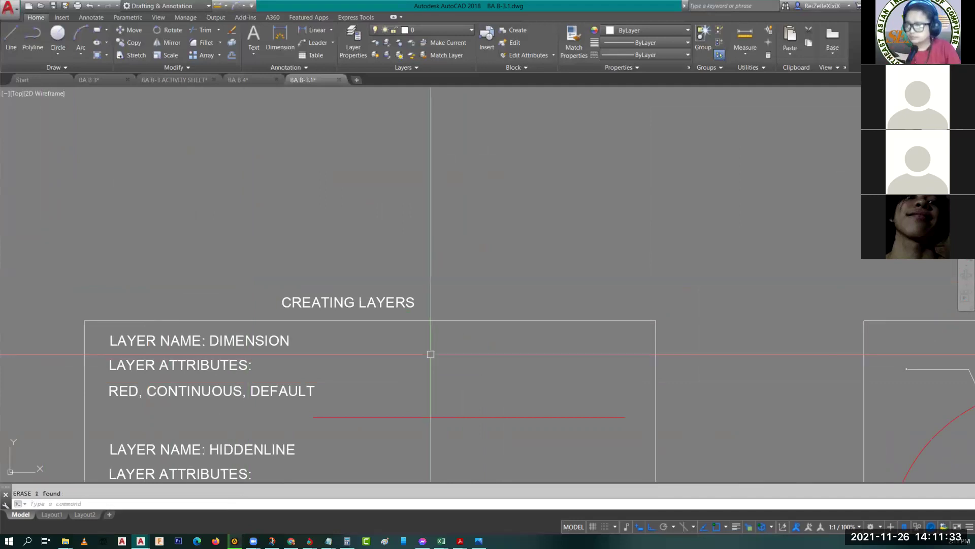
scroll(462, 394, down, 4)
scroll(462, 395, up, 4)
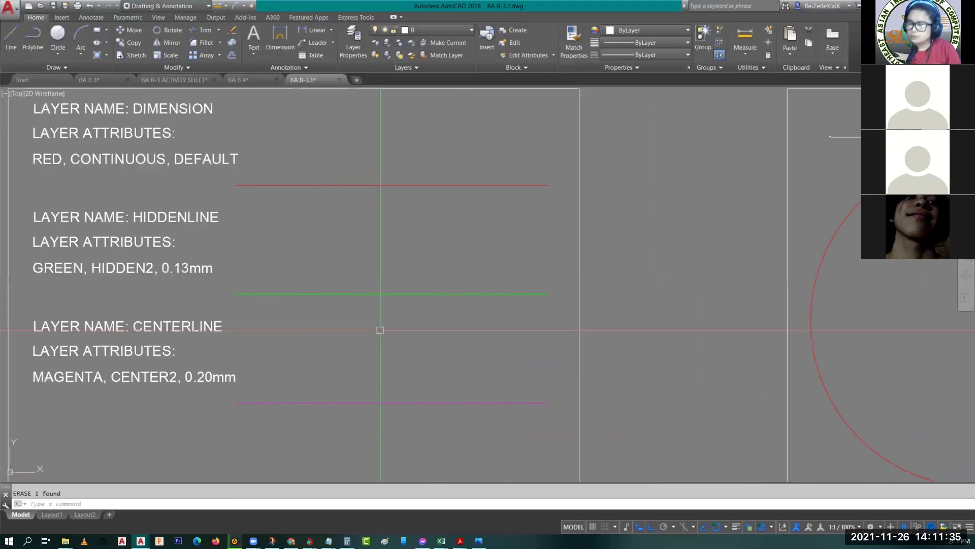
middle_drag(322, 286, 432, 360)
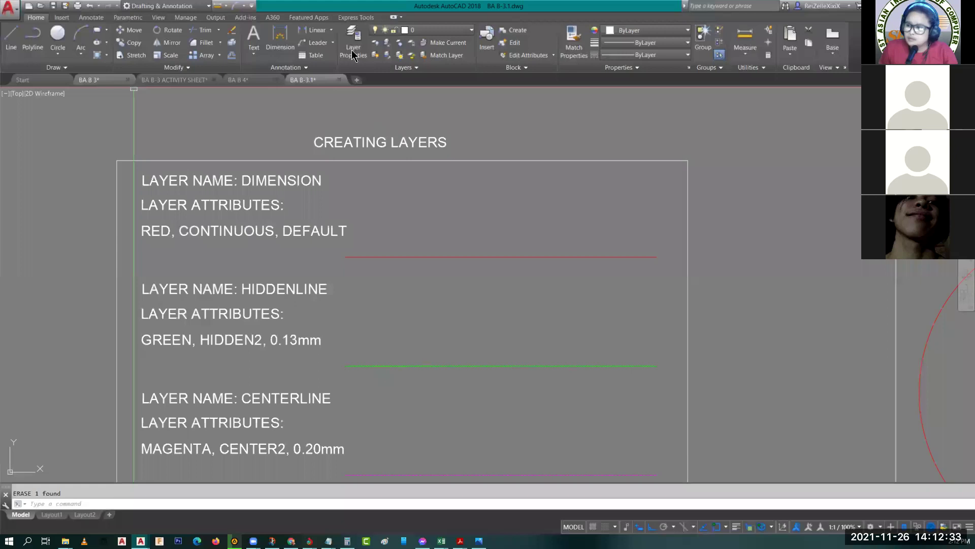
Step: Switch to the BA B 3 drawing and review its layer list
click(88, 80)
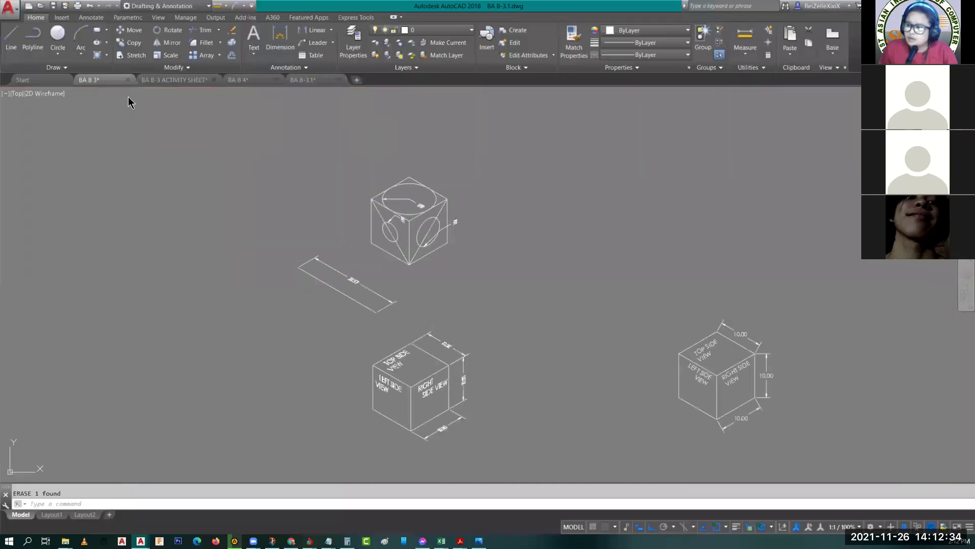
click(432, 31)
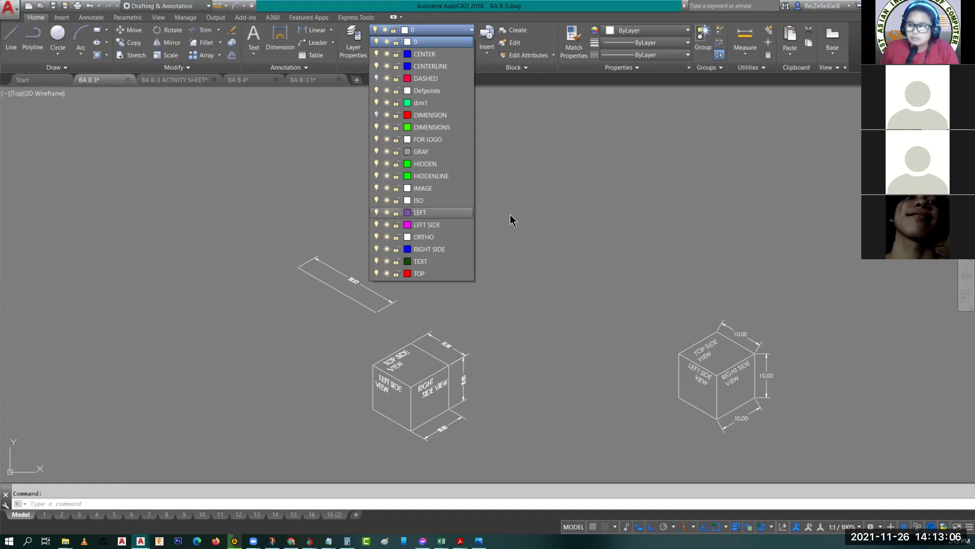
scroll(541, 252, down, 2)
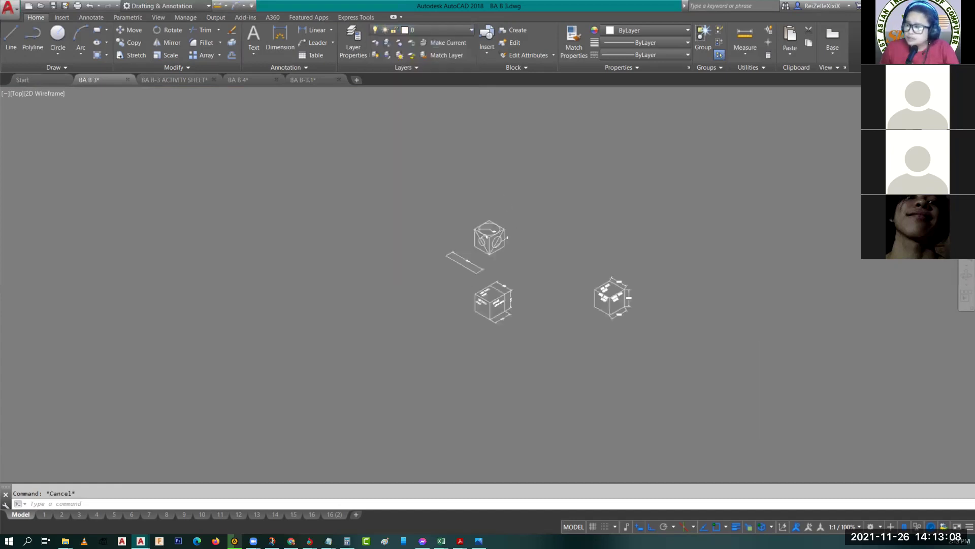
scroll(694, 422, down, 5)
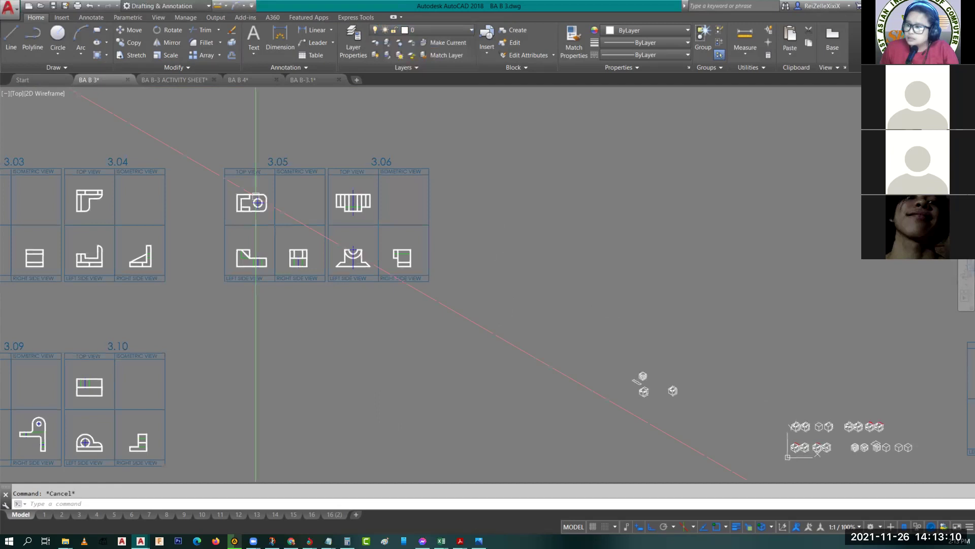
scroll(256, 194, up, 7)
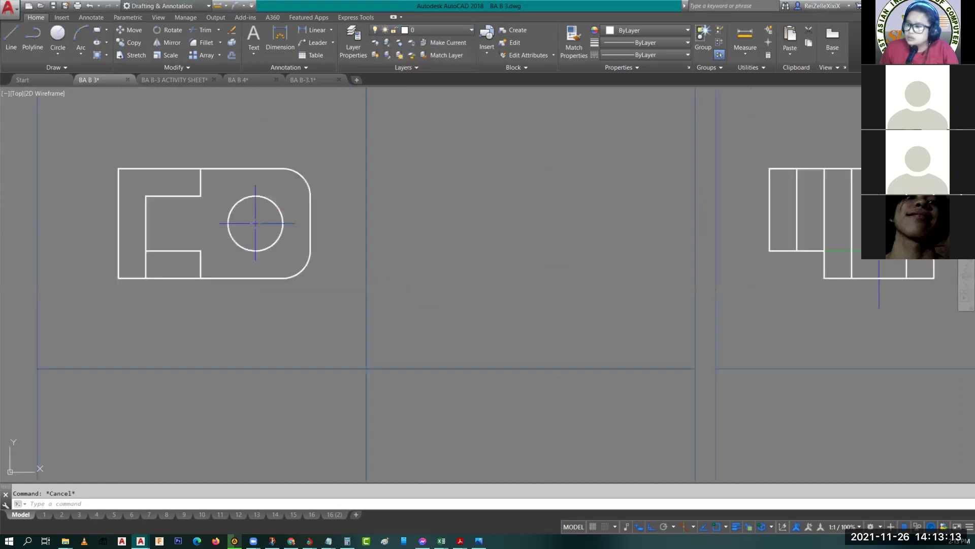
click(254, 214)
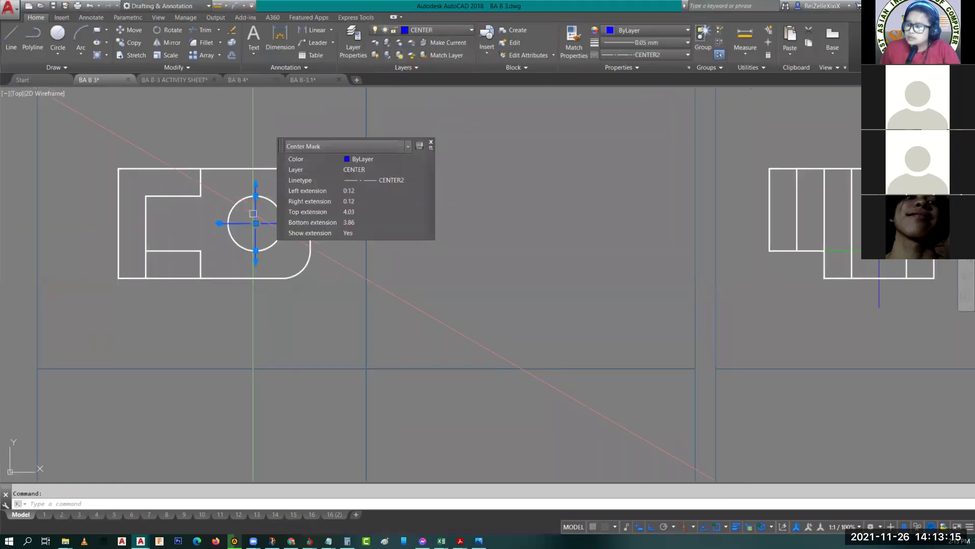
key(Escape)
scroll(277, 239, up, 2)
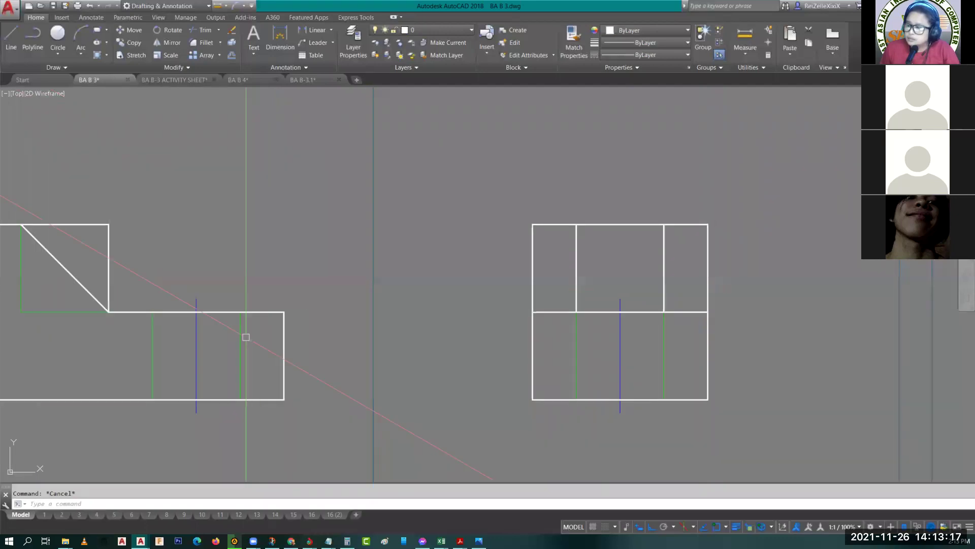
click(240, 337)
key(Escape)
scroll(241, 337, down, 3)
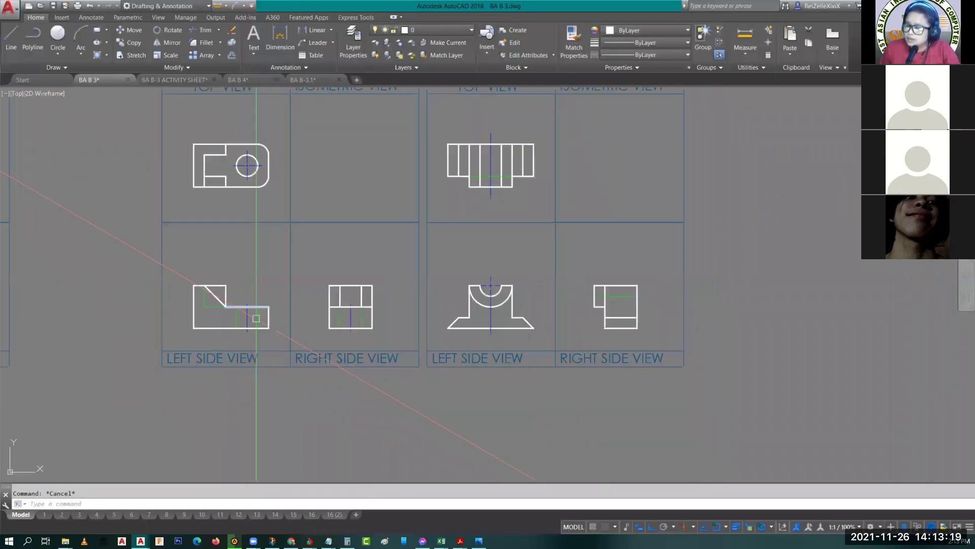
scroll(216, 377, up, 2)
click(215, 377)
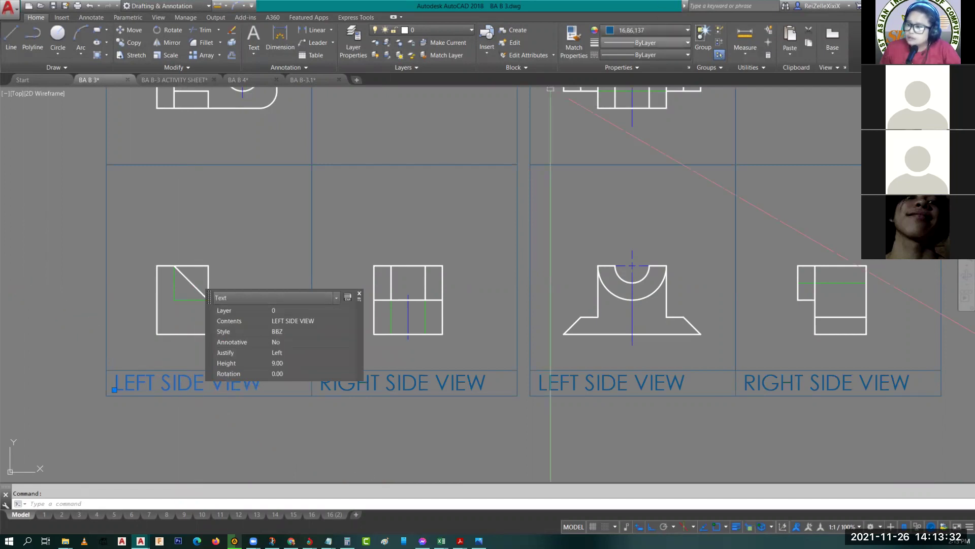
key(Escape)
scroll(388, 250, down, 5)
scroll(429, 307, down, 7)
middle_drag(429, 306, 475, 307)
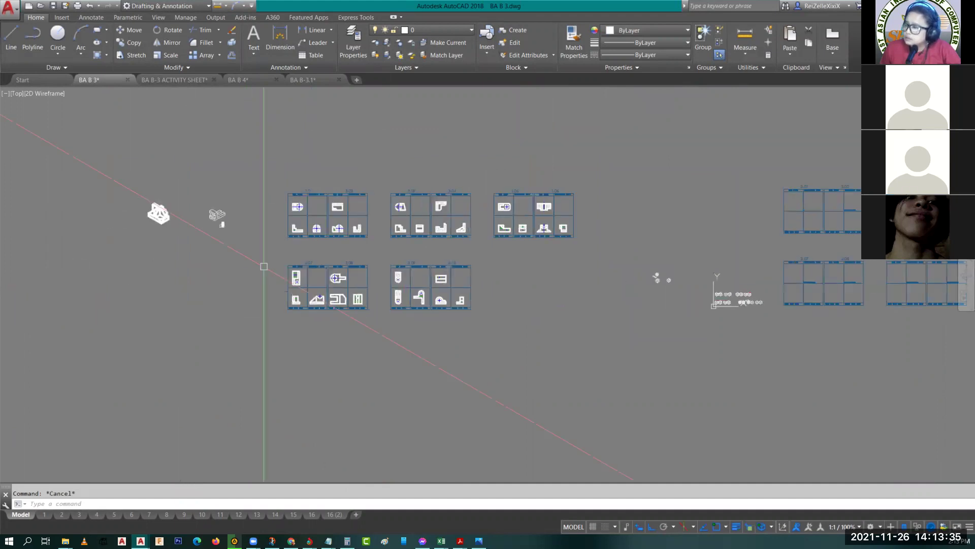
scroll(263, 265, up, 2)
scroll(567, 270, down, 2)
scroll(344, 349, up, 8)
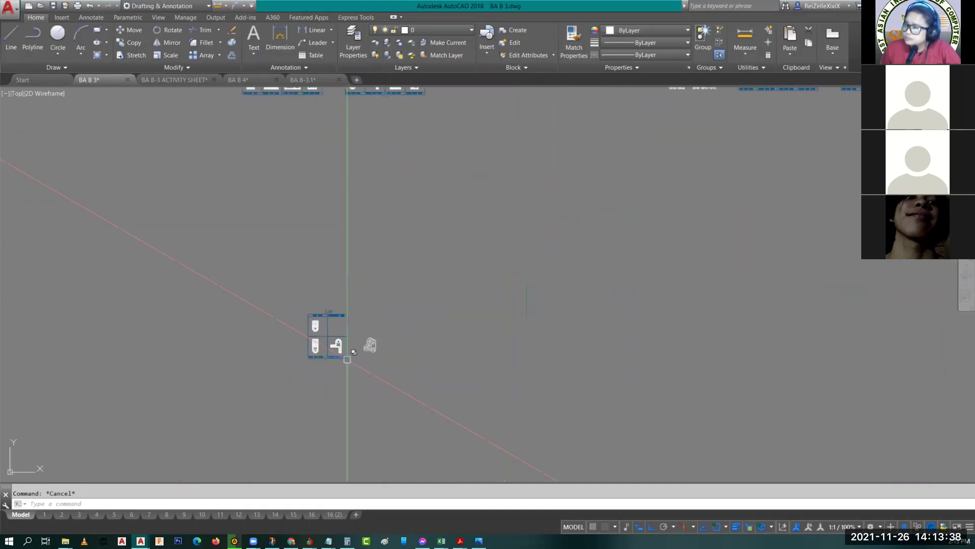
scroll(514, 233, down, 10)
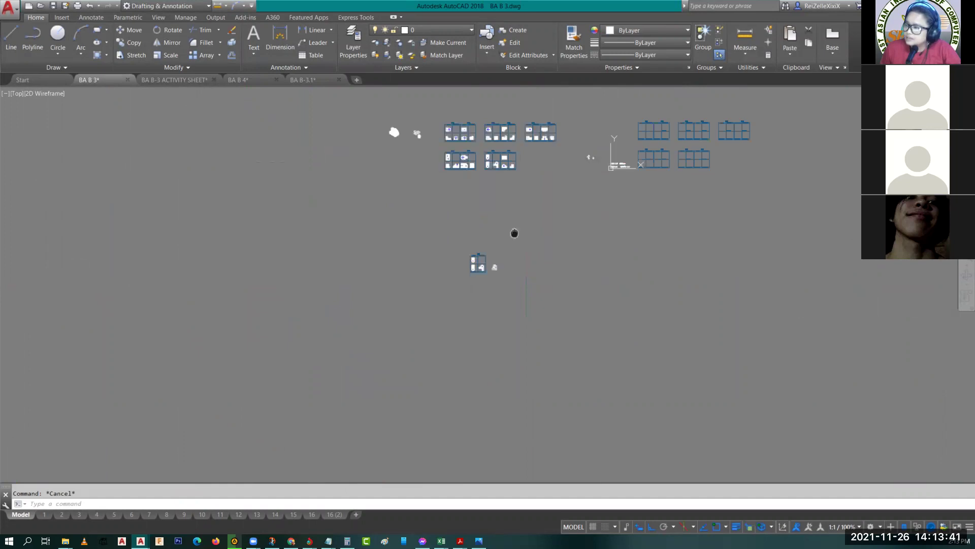
scroll(431, 268, up, 5)
middle_drag(432, 268, 260, 337)
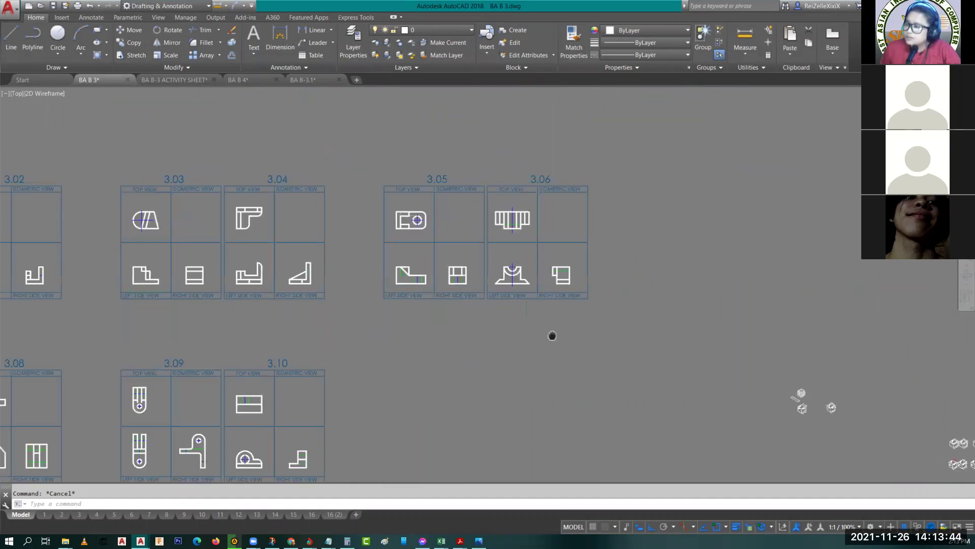
Step: Window-select all 64 objects of sheet 3.05 in BA B 3 and copy them with Ctrl+C
scroll(517, 305, up, 5)
middle_drag(517, 304, 471, 268)
click(199, 93)
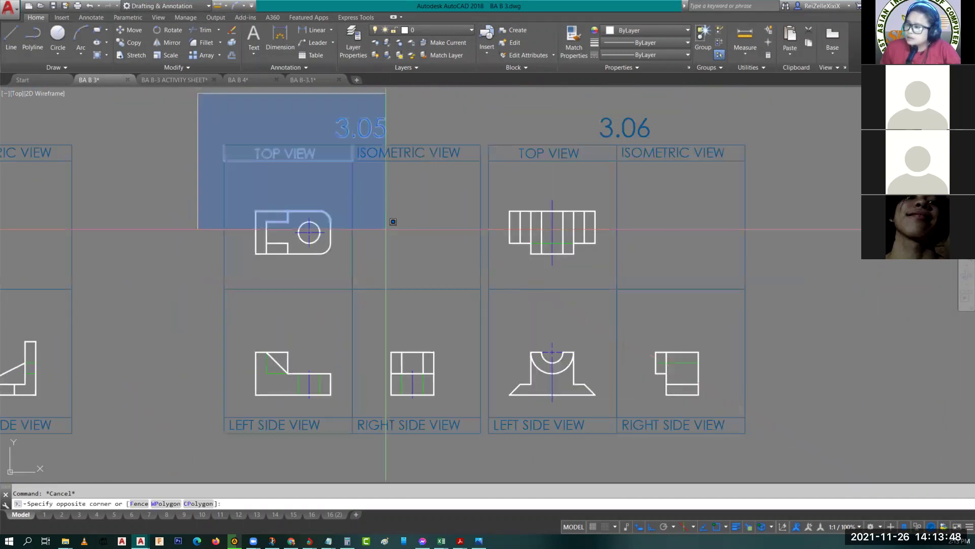
click(487, 438)
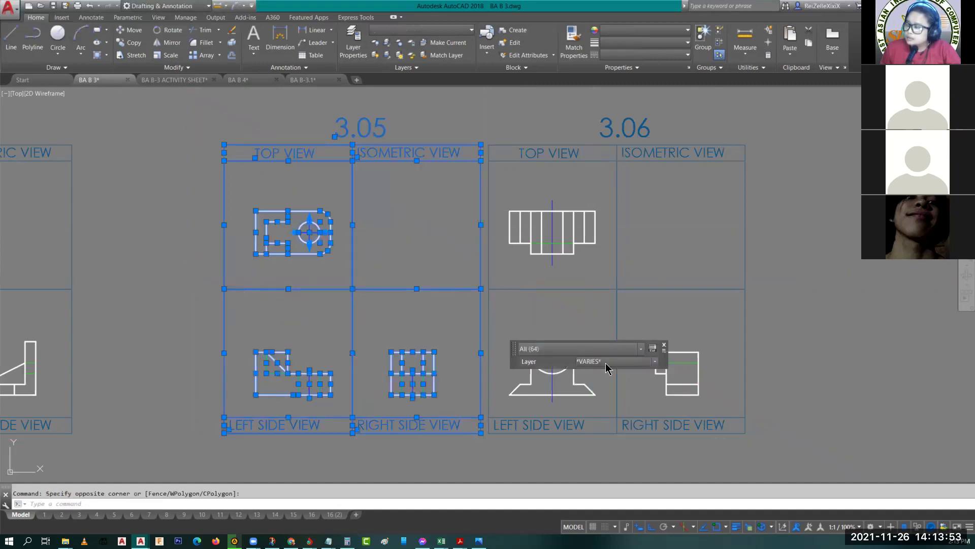
click(608, 362)
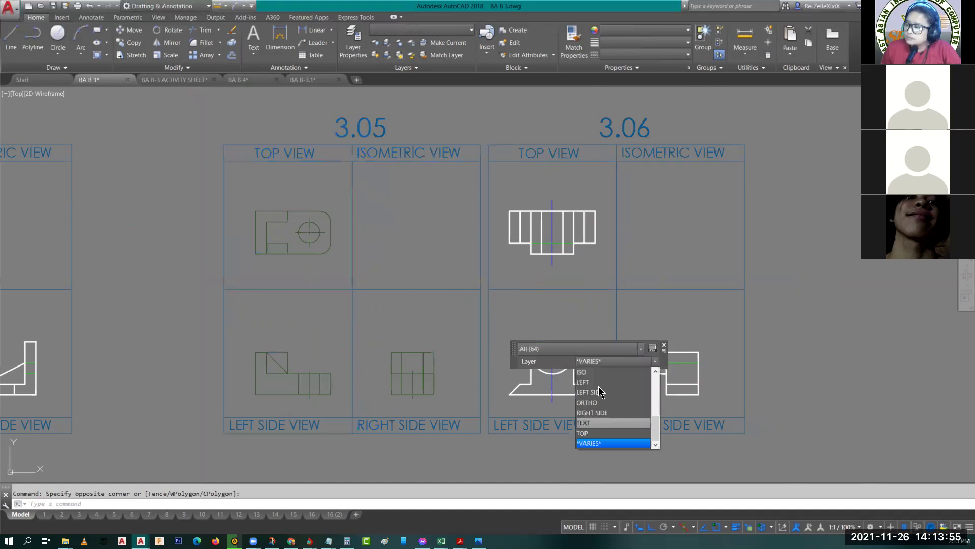
scroll(600, 391, up, 5)
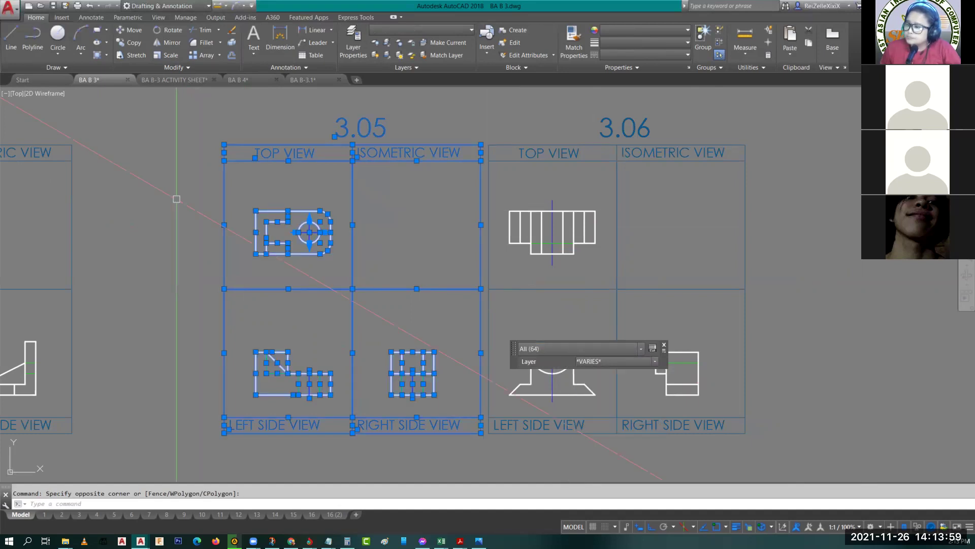
key(Escape)
click(208, 99)
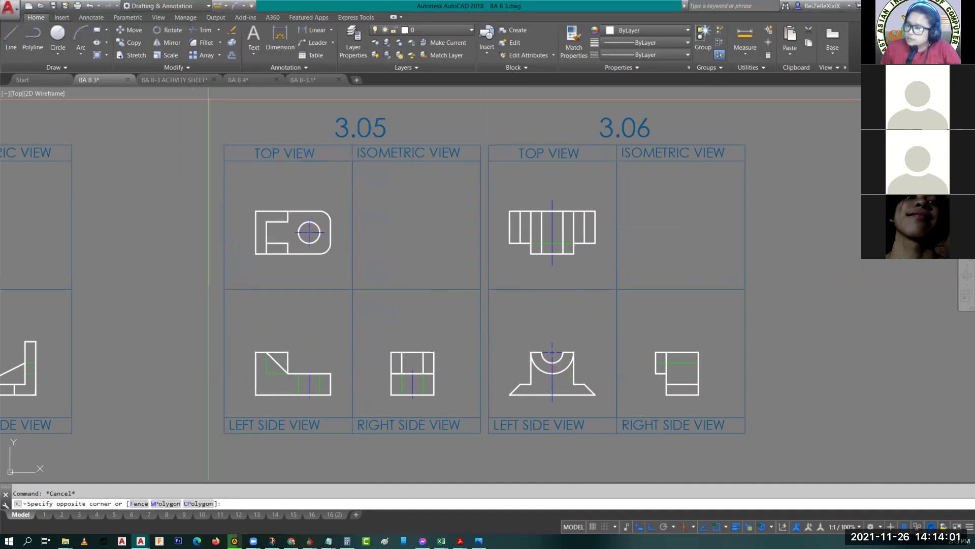
click(484, 441)
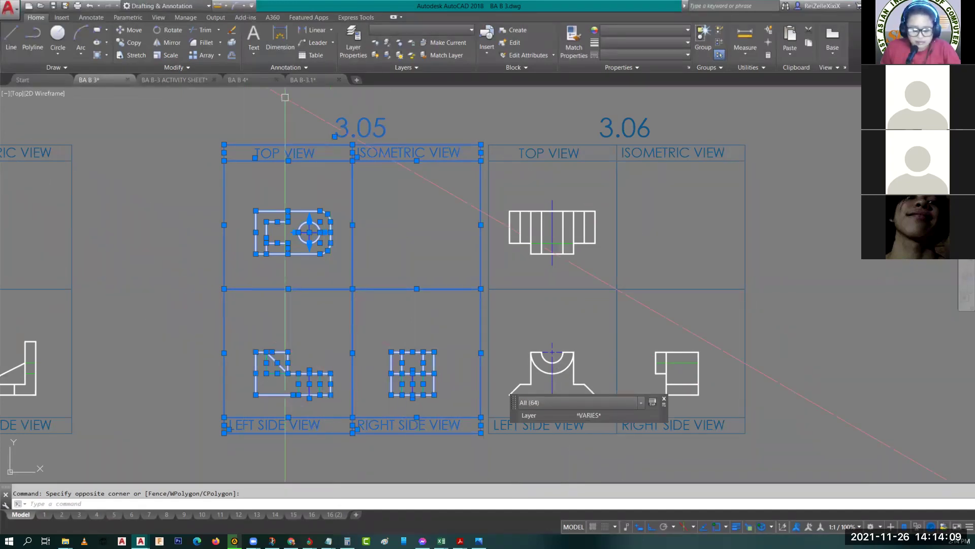
key(ctrl+c)
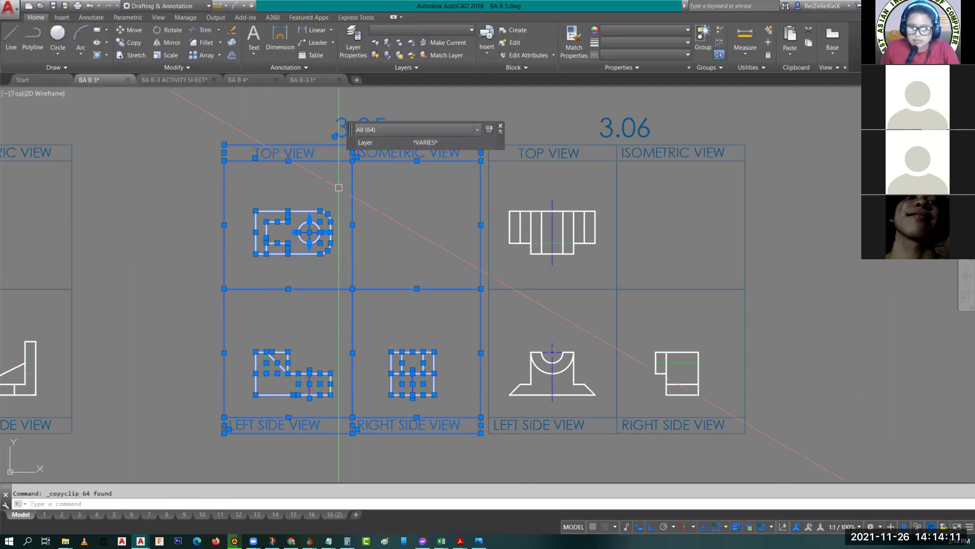
Step: Switch to BA B-3.1, check its layer list, and zoom out to make room
click(307, 80)
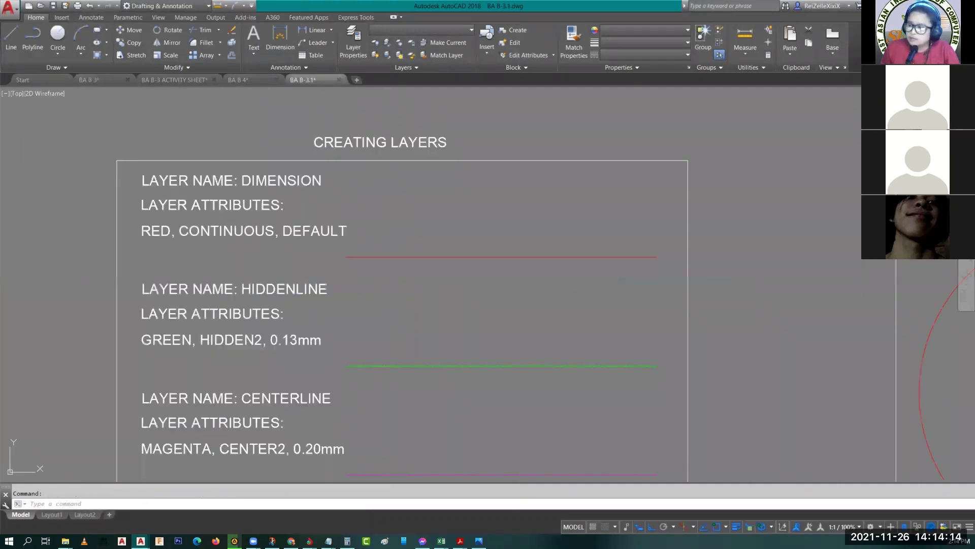
click(441, 35)
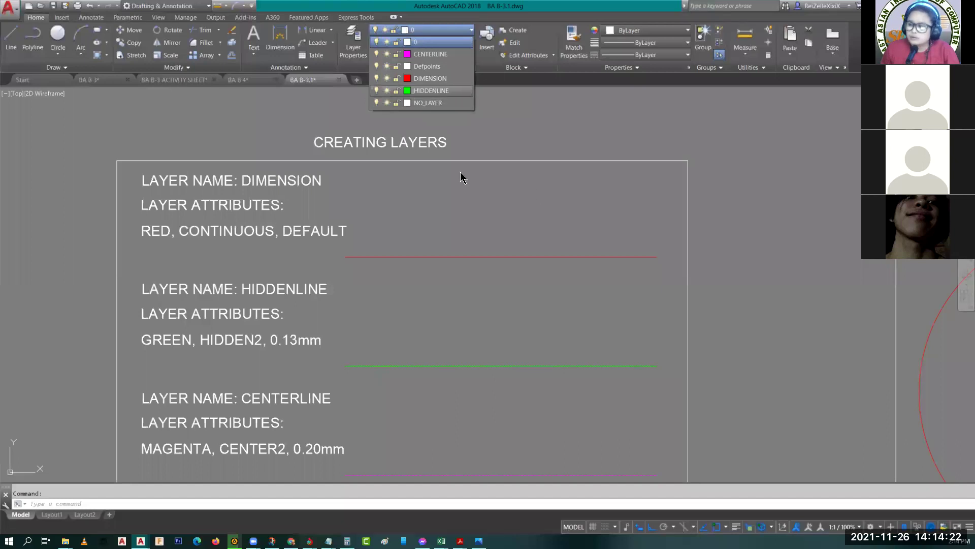
key(Escape)
scroll(691, 366, down, 5)
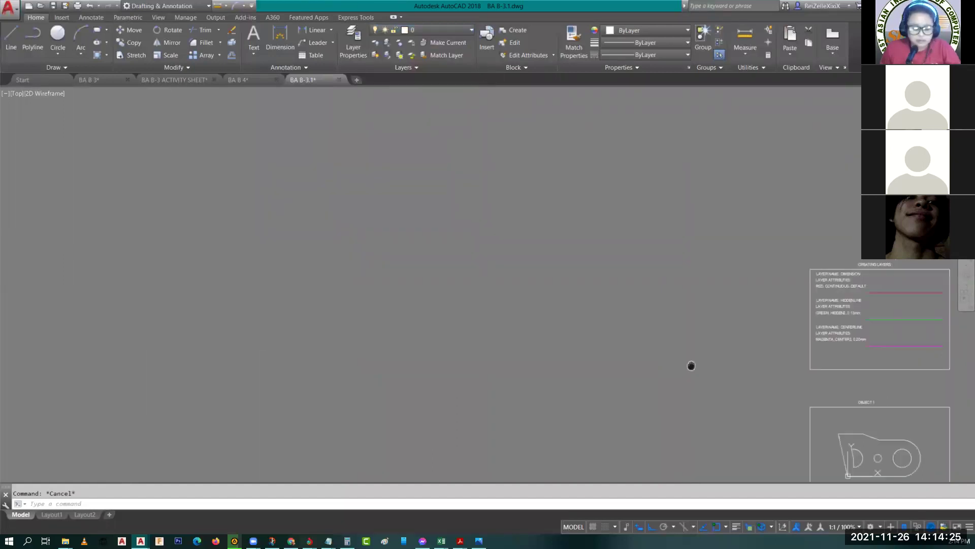
scroll(691, 366, down, 2)
Step: Paste sheet 3.05 left of the existing frames, then return to BA B 3
key(ctrl+v)
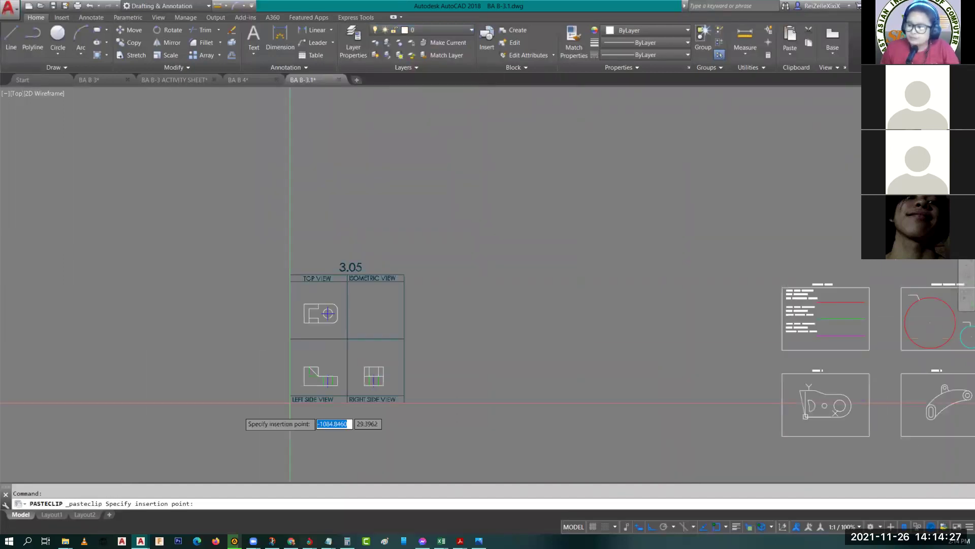
click(296, 435)
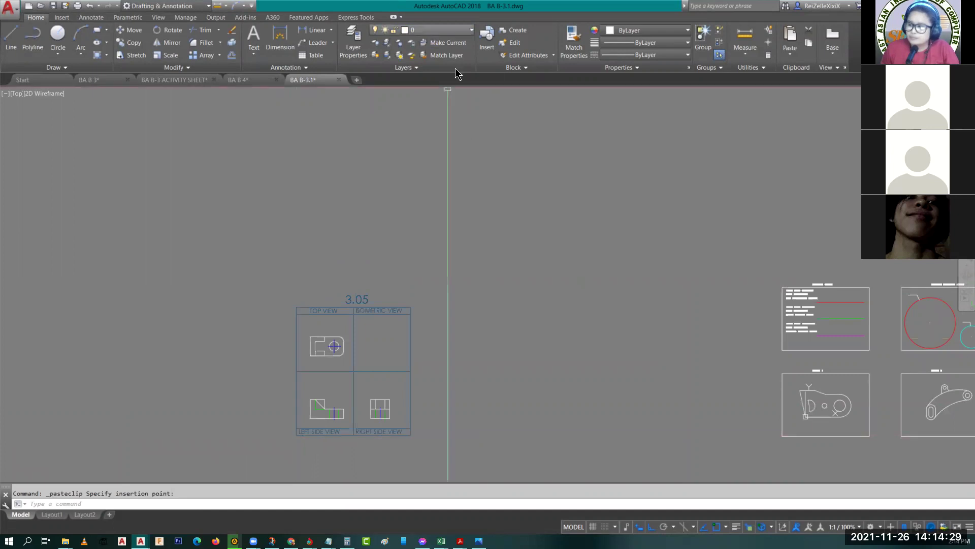
click(434, 30)
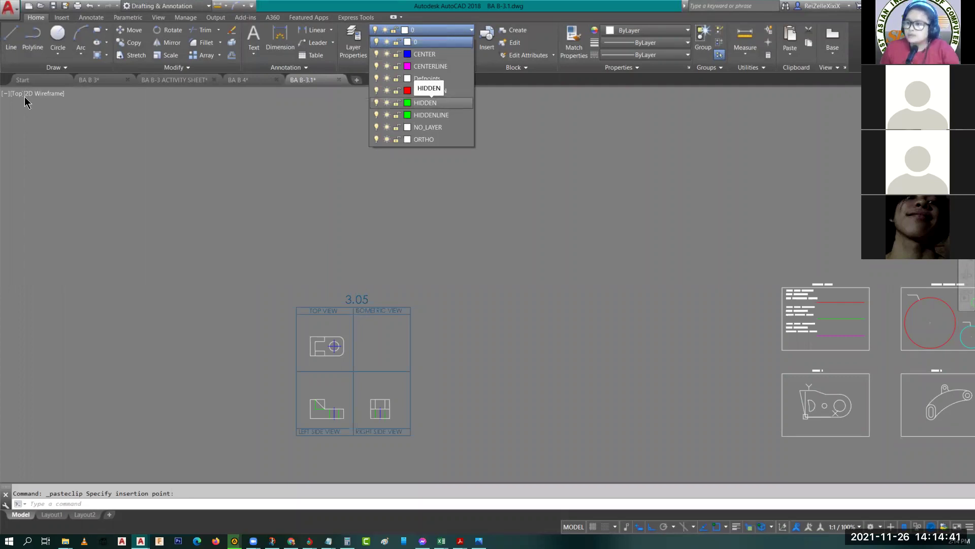
click(94, 80)
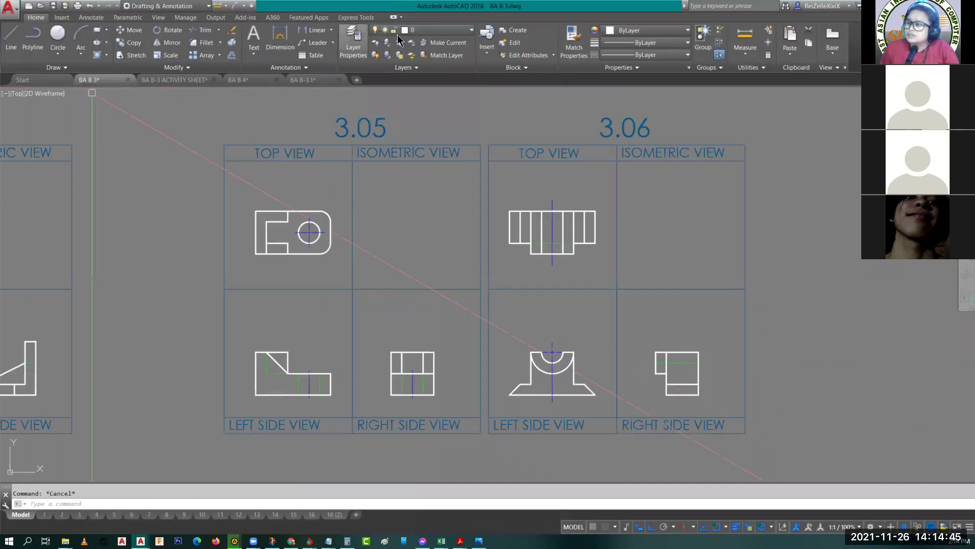
Step: Turn the DIMENSION layer back on in BA B 3, then switch to BA B-3.1 and view its layers
click(435, 32)
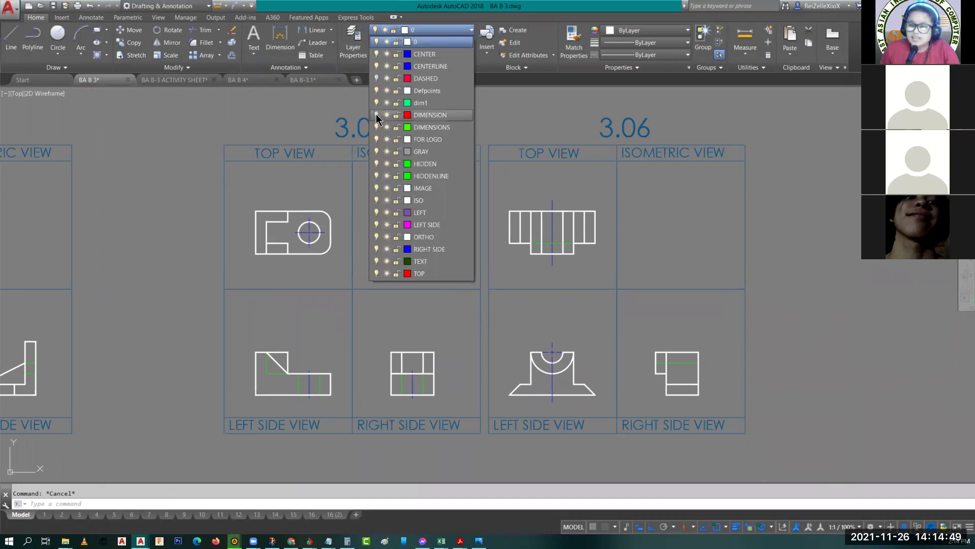
click(376, 116)
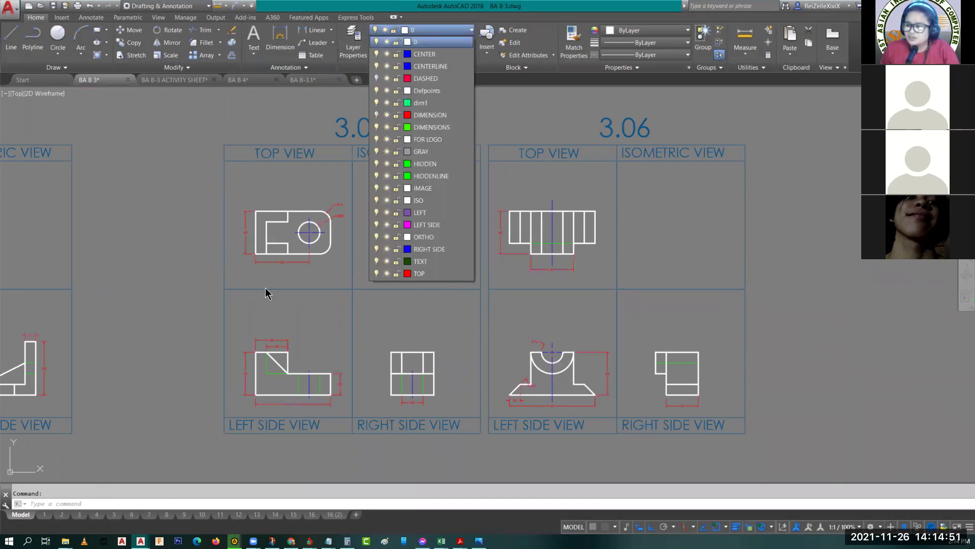
click(268, 292)
key(Escape)
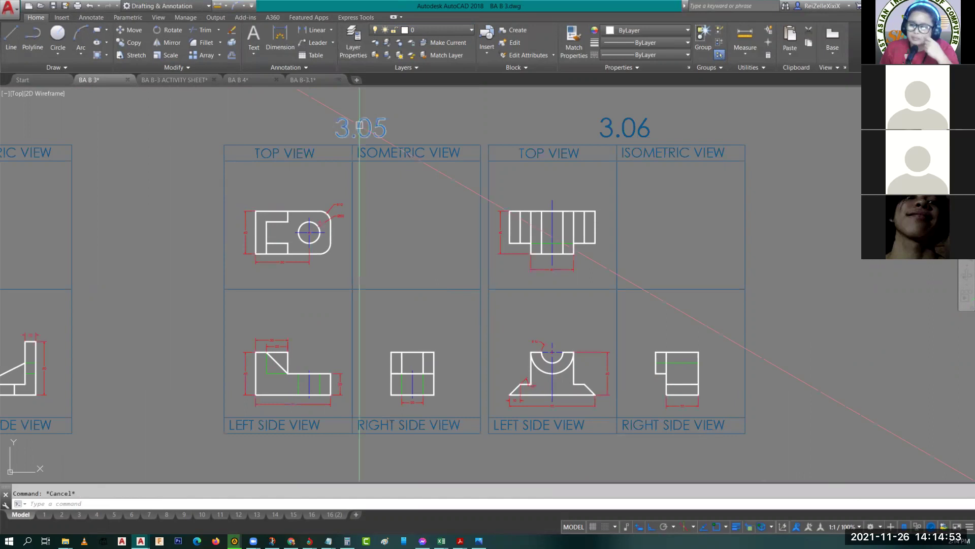
click(303, 81)
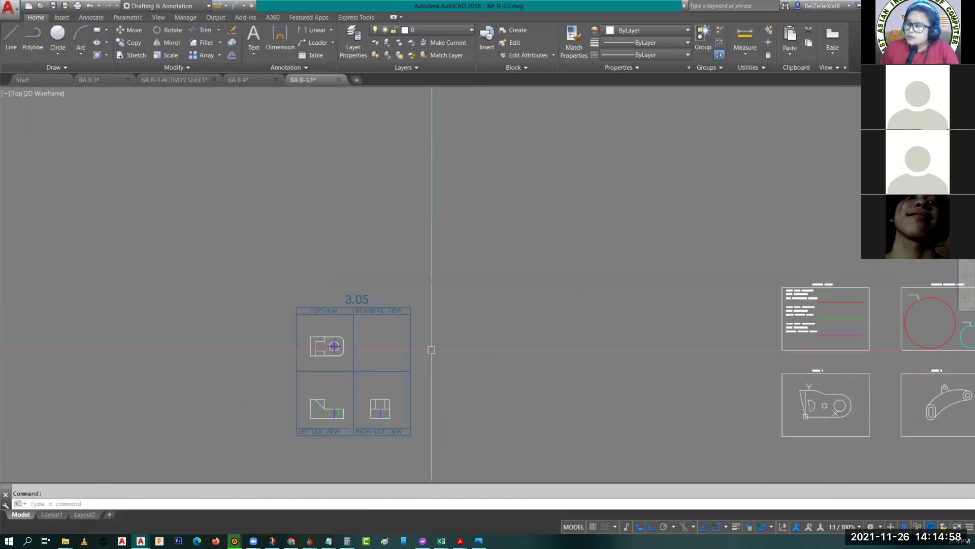
click(429, 31)
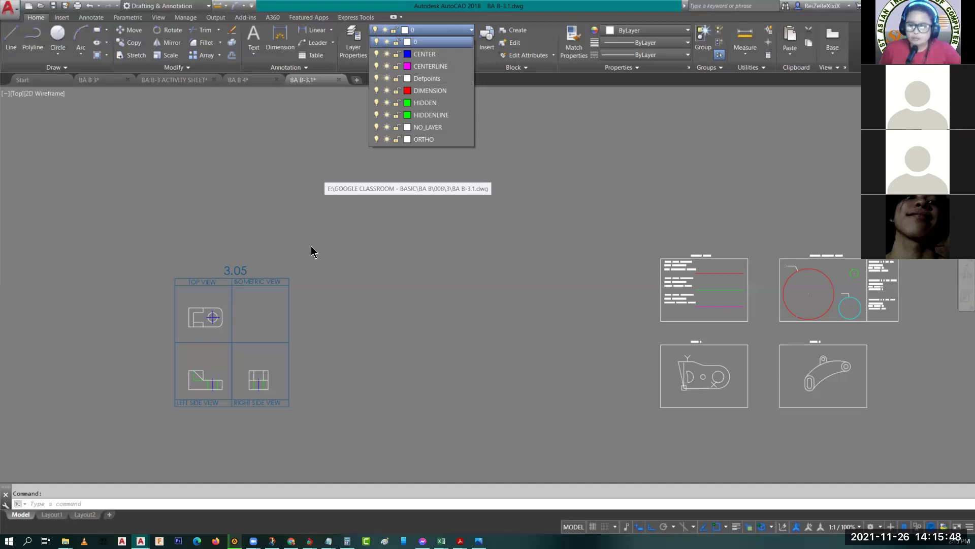
Step: Back in BA B 3, confirm the R10 and Ø20 dimensions use the ORTHO style
key(Escape)
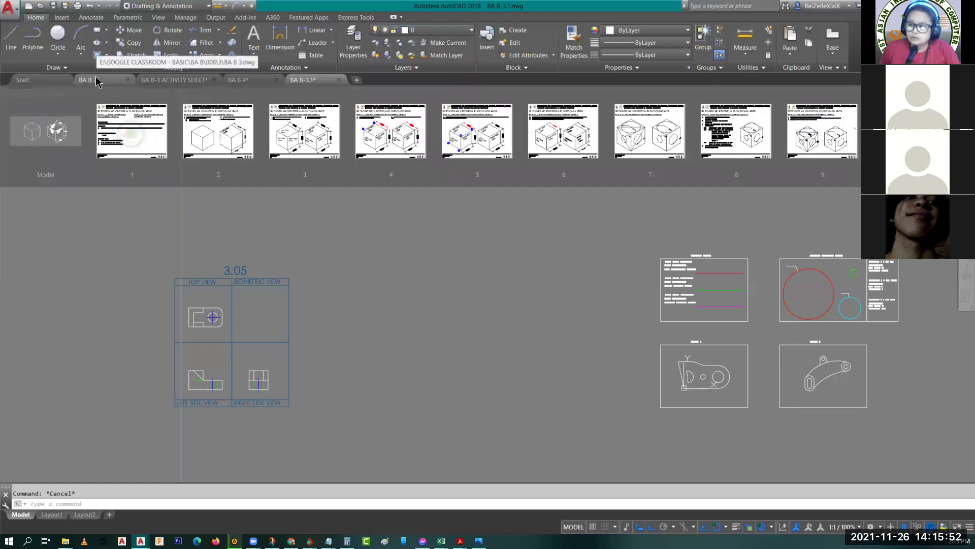
click(99, 82)
click(337, 203)
scroll(336, 203, up, 5)
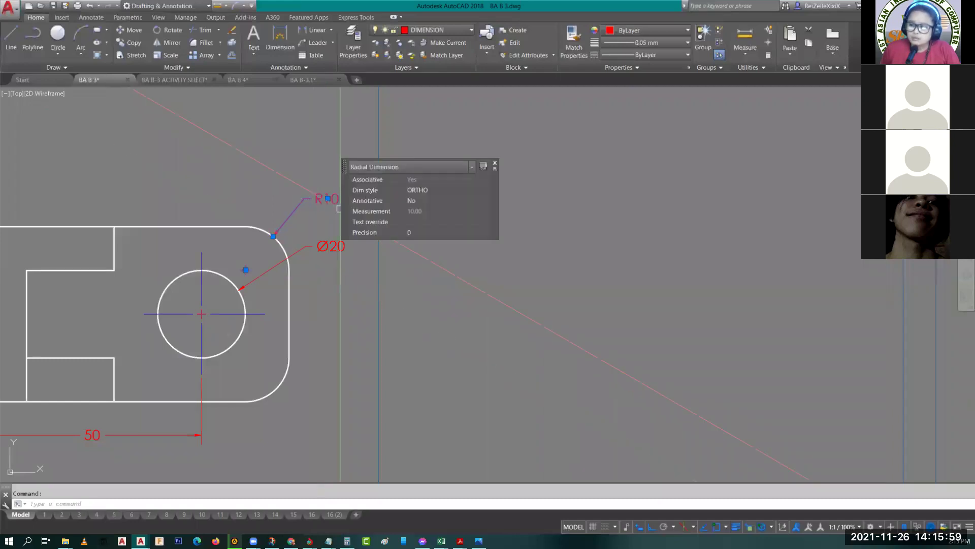
click(318, 241)
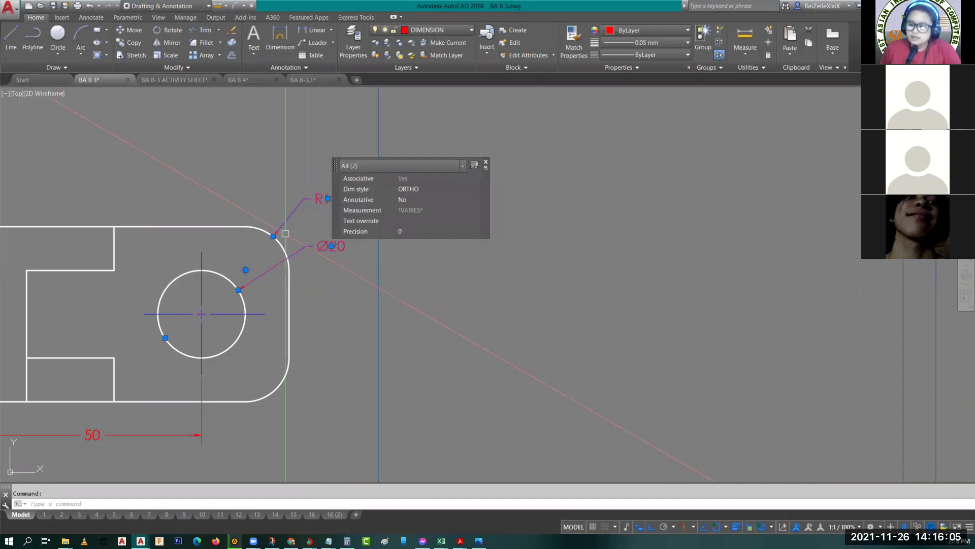
key(Escape)
Step: Window-select all 72 objects of sheet 3.06
scroll(405, 239, down, 5)
scroll(405, 239, up, 3)
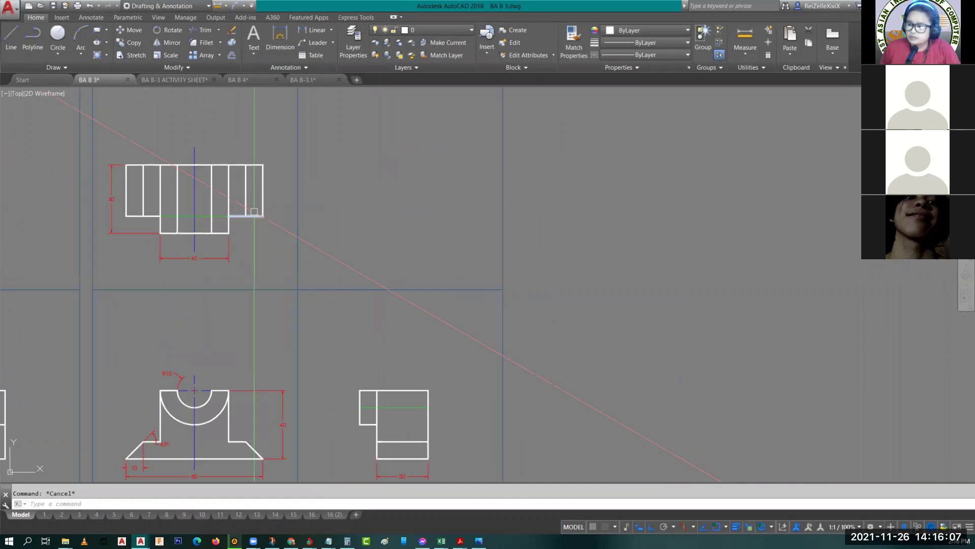
scroll(241, 181, down, 3)
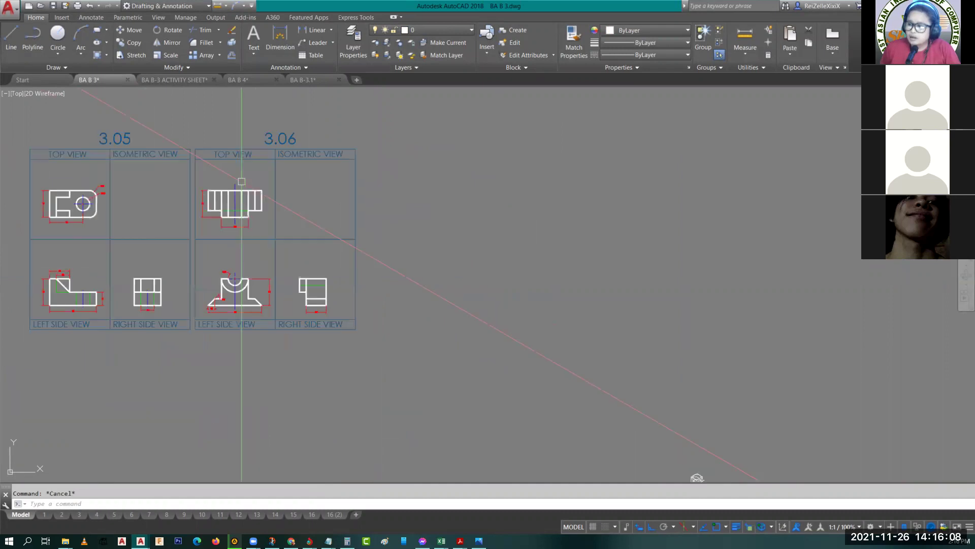
click(193, 110)
click(394, 352)
scroll(310, 252, up, 2)
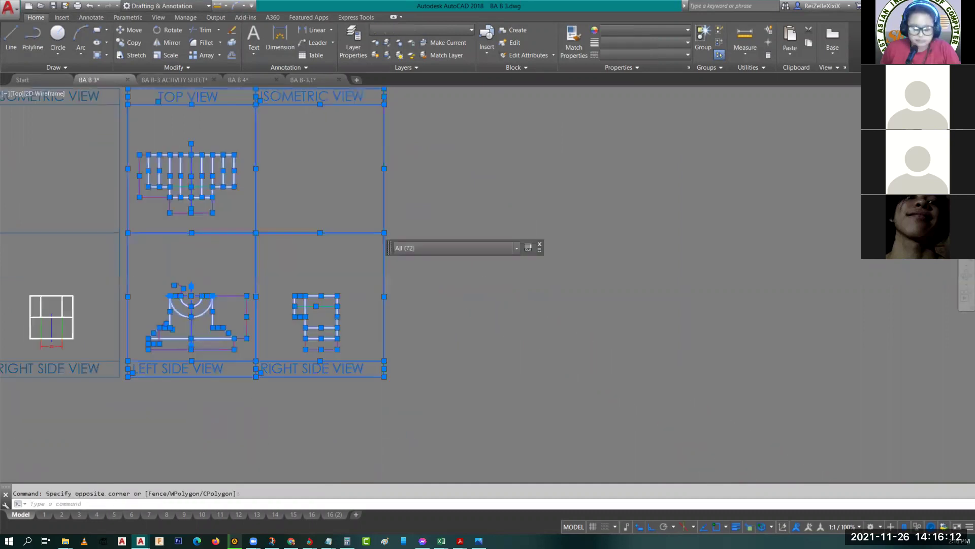
Step: Copy sheet 3.06, switch to BA B-3.1, and keep Standard as the current dimension style
scroll(311, 254, up, 2)
key(ctrl+c)
click(308, 80)
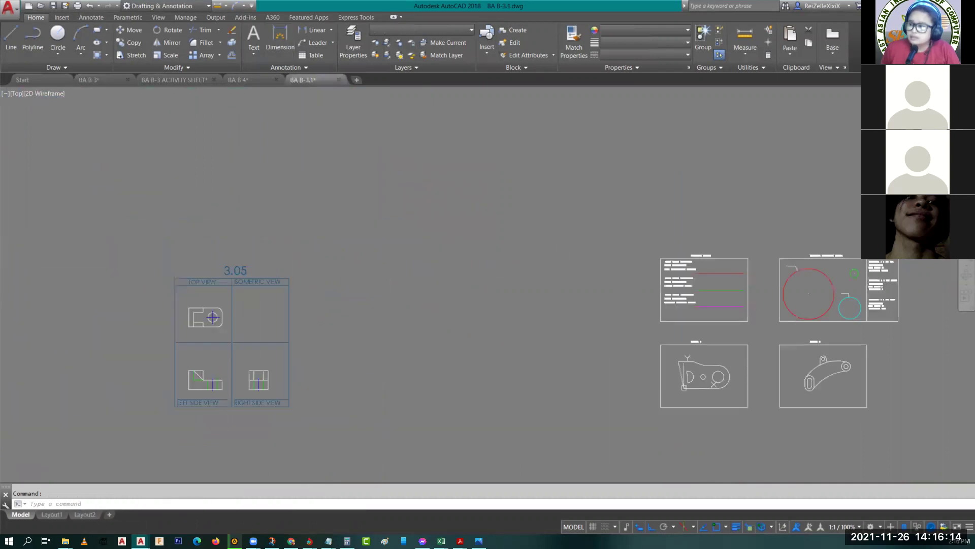
click(92, 17)
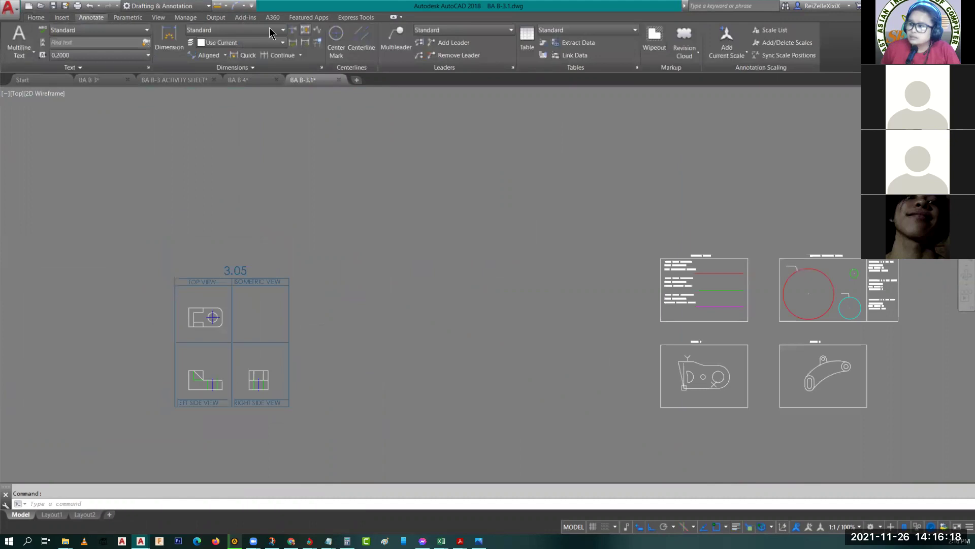
click(268, 32)
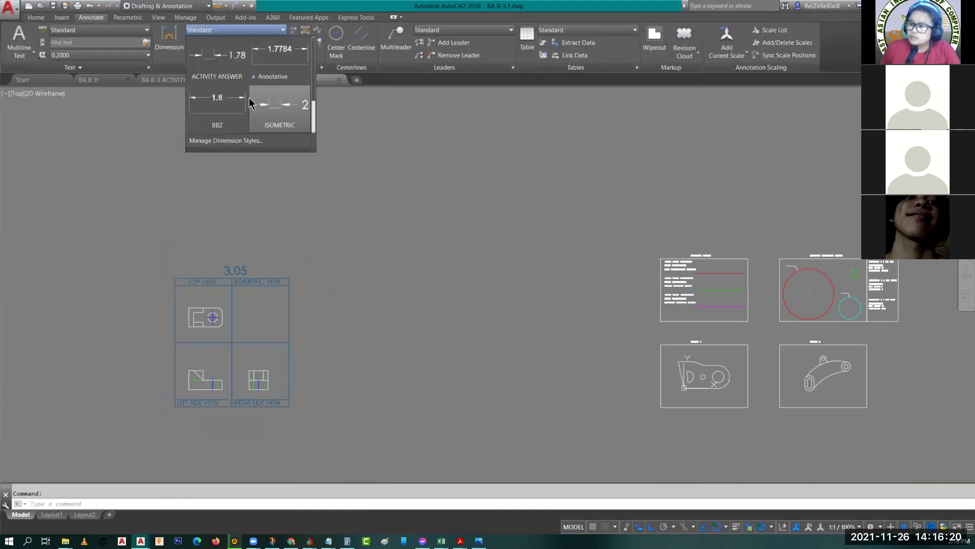
scroll(227, 82, up, 2)
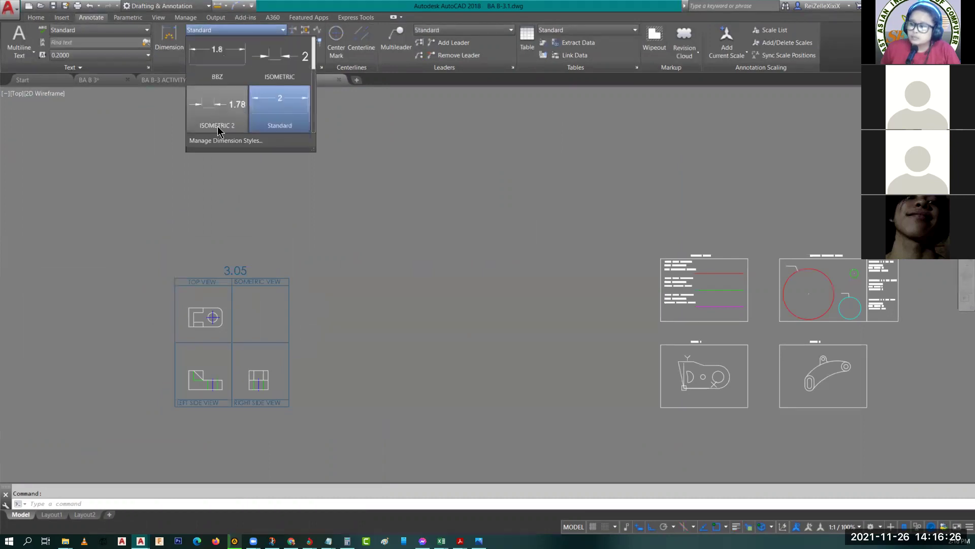
scroll(268, 124, down, 1)
scroll(287, 105, up, 1)
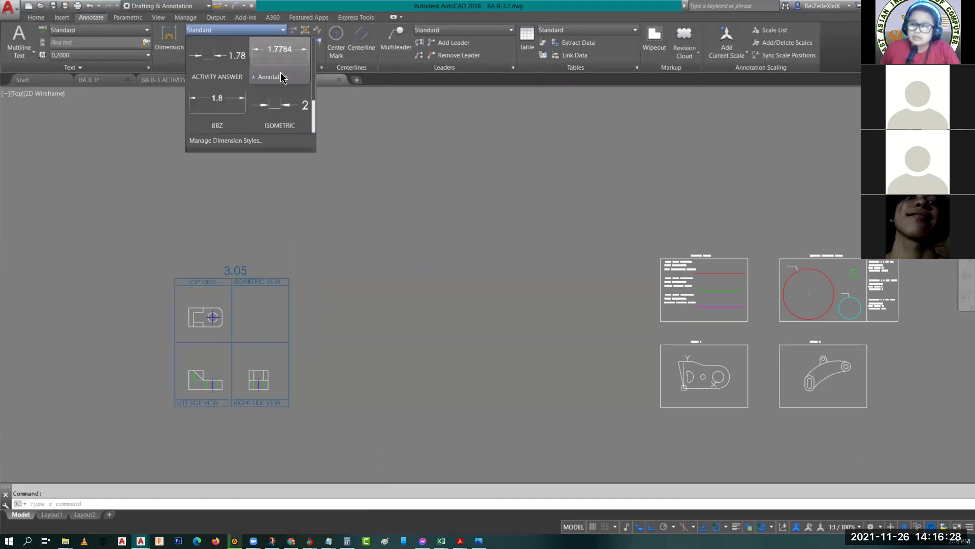
scroll(282, 123, down, 2)
click(283, 124)
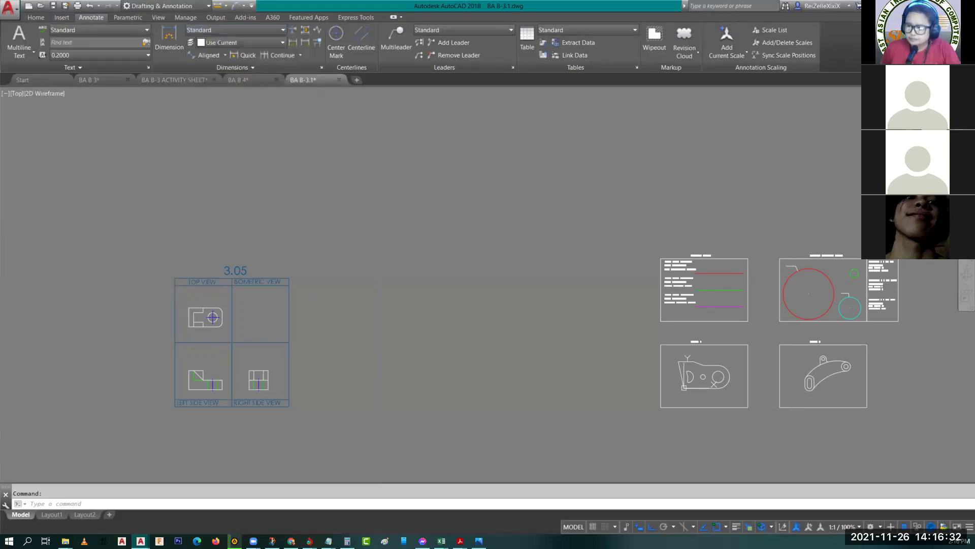
Step: Paste sheet 3.06 into BA B-3.1 to the left of sheet 3.05
middle_drag(355, 305, 460, 284)
middle_drag(253, 209, 273, 213)
middle_drag(107, 329, 215, 310)
key(ctrl+v)
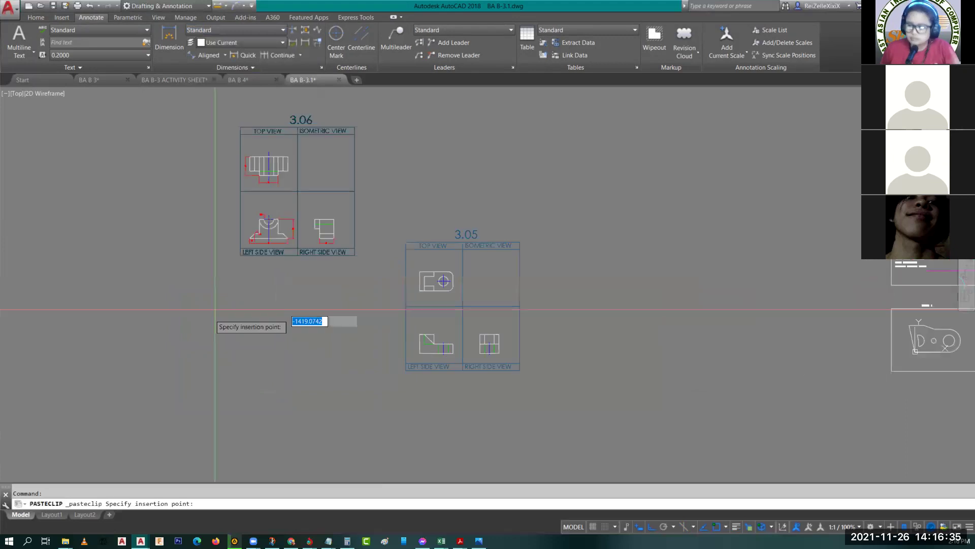
click(226, 374)
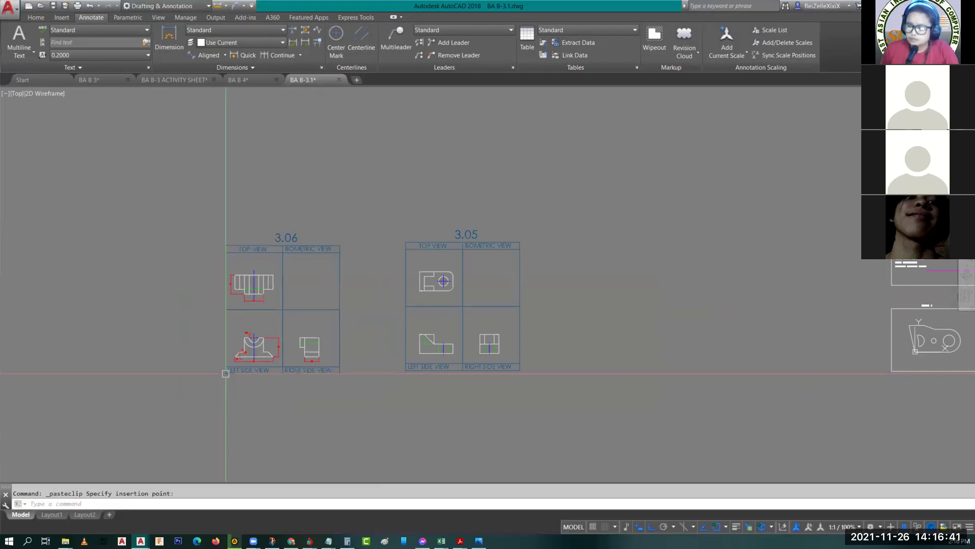
Step: Confirm ORTHO is listed among BA B-3.1's dimension styles, then return to BA B 3 zoomed out
click(235, 29)
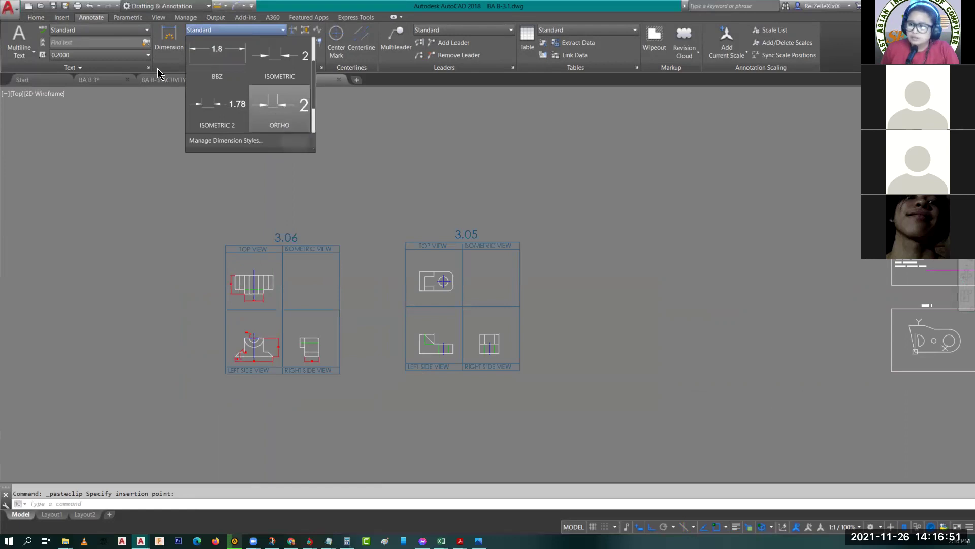
click(98, 81)
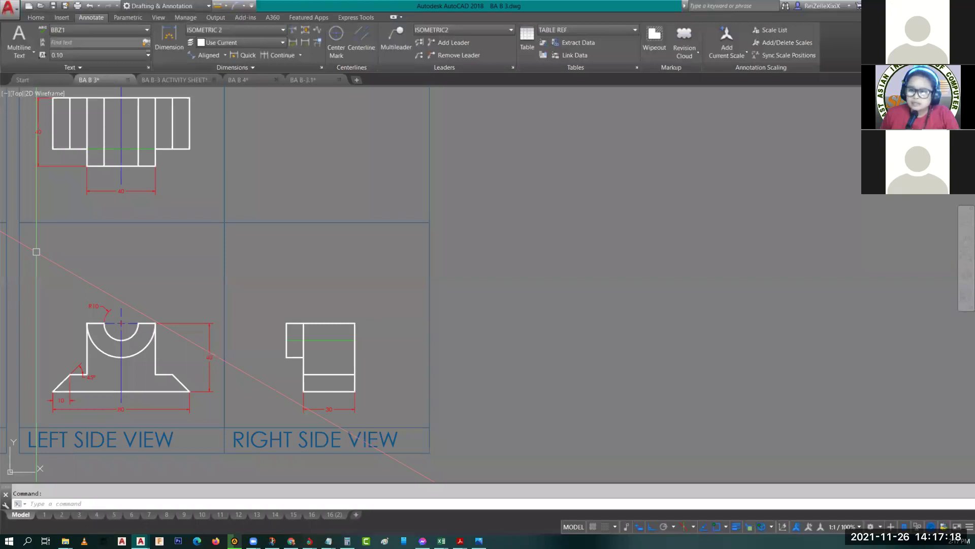
scroll(474, 218, down, 7)
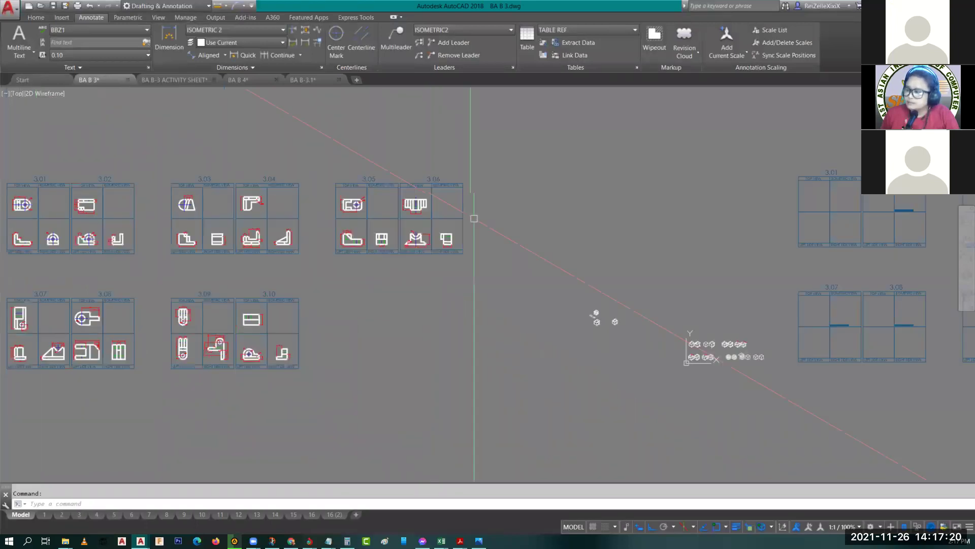
Step: Pan across BA B 3's right-hand sheets, then switch to BA B-3.1
middle_drag(474, 219, 168, 223)
scroll(167, 224, down, 2)
click(304, 81)
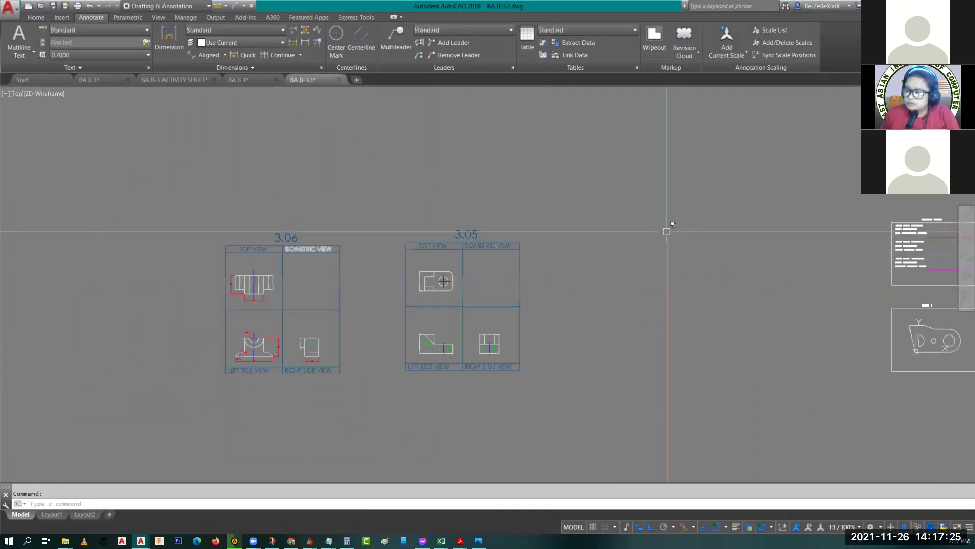
scroll(667, 232, down, 2)
scroll(711, 250, up, 2)
scroll(749, 291, up, 3)
Step: Pan to the dimension-style circles, preview BA B 3 layouts 3 and 5, and return to BA B-3.1
middle_drag(848, 301, 631, 259)
scroll(517, 255, up, 3)
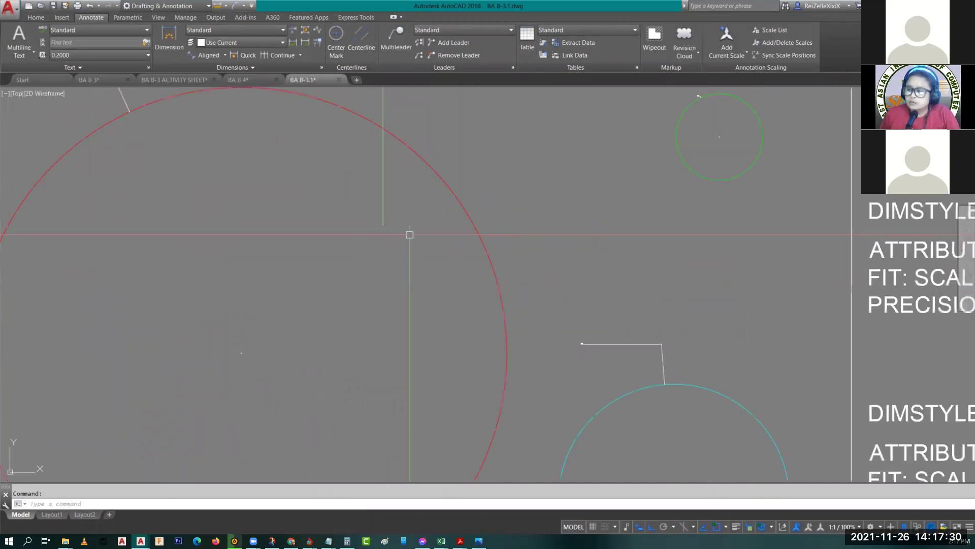
scroll(409, 232, down, 1)
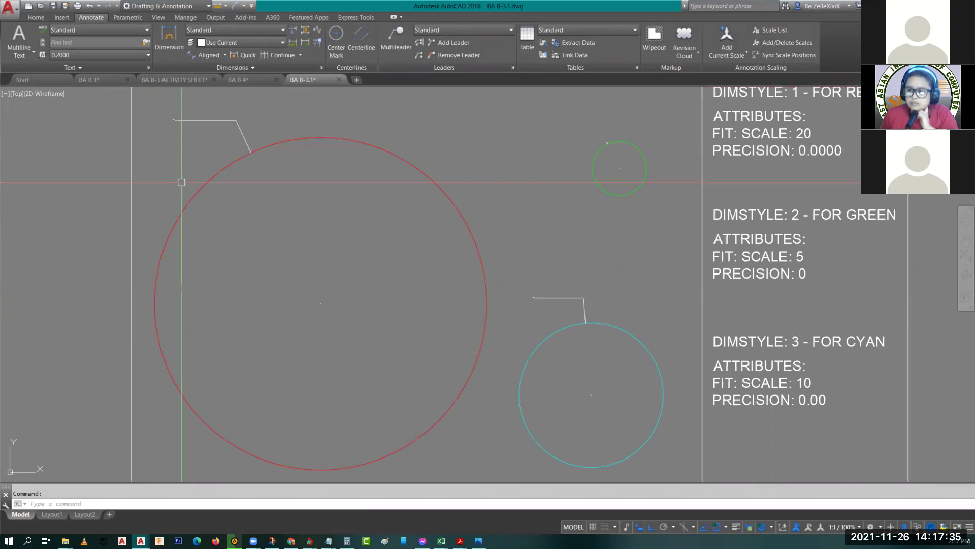
mouse_move(91, 87)
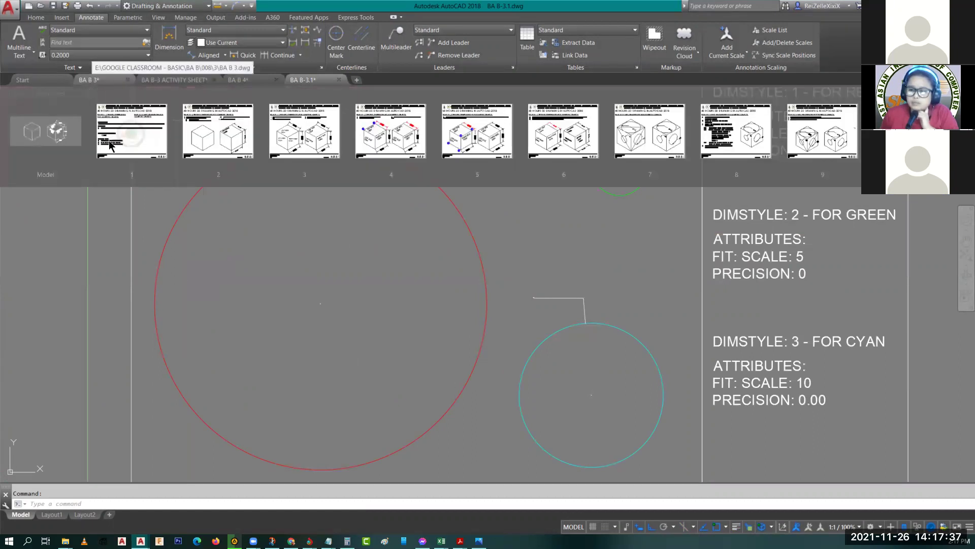
click(306, 146)
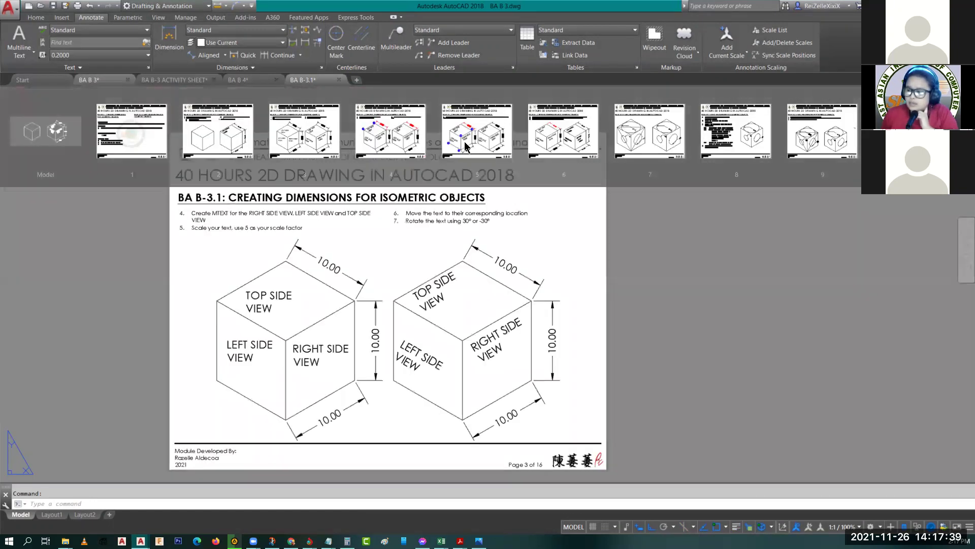
click(464, 146)
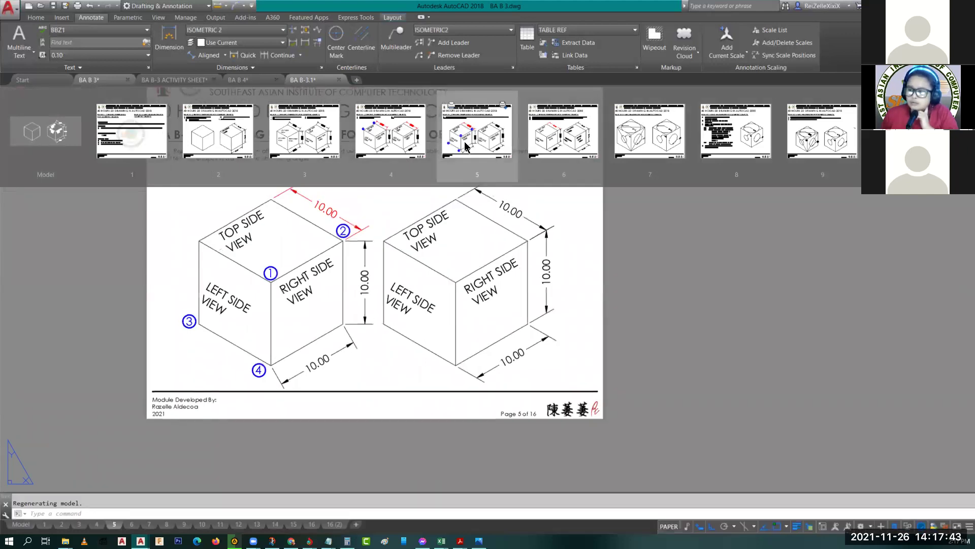
click(308, 80)
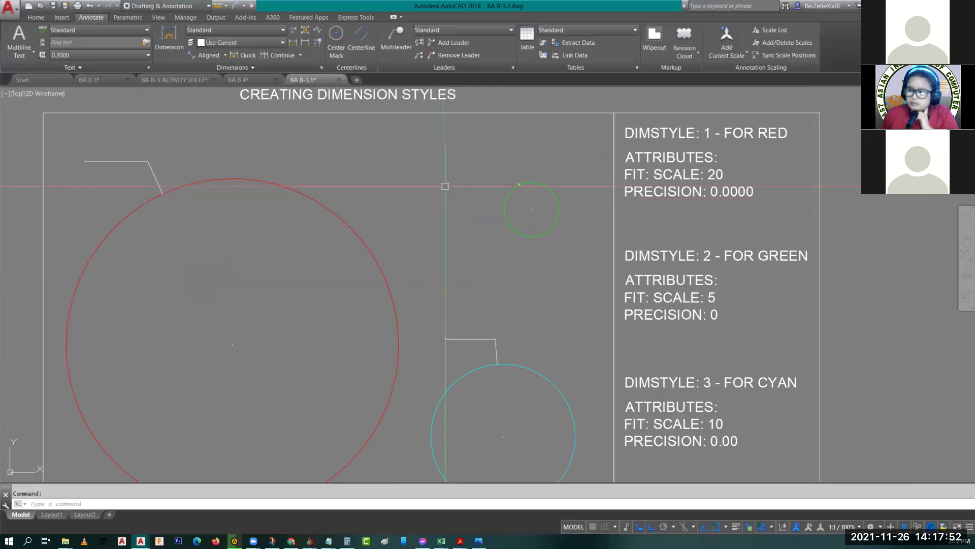
scroll(445, 185, down, 2)
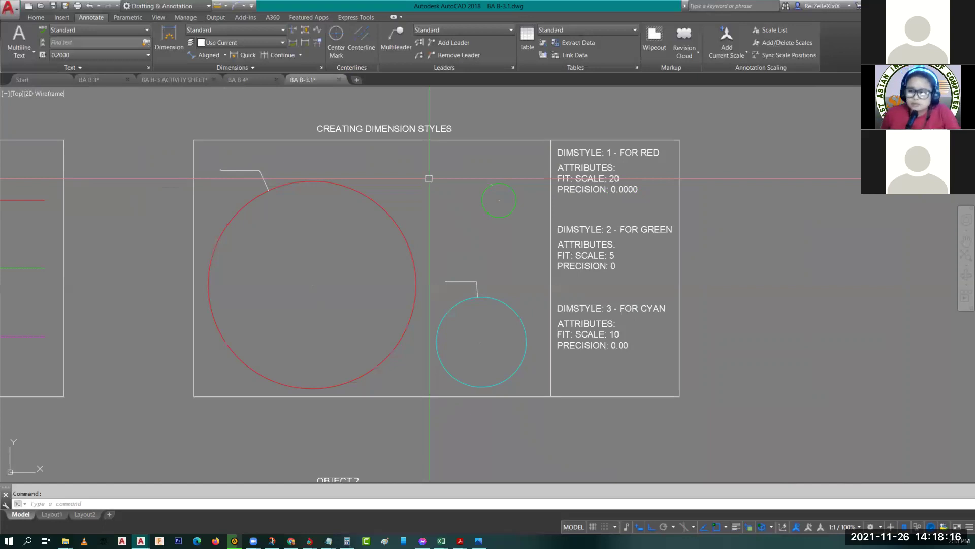
middle_drag(370, 233, 306, 233)
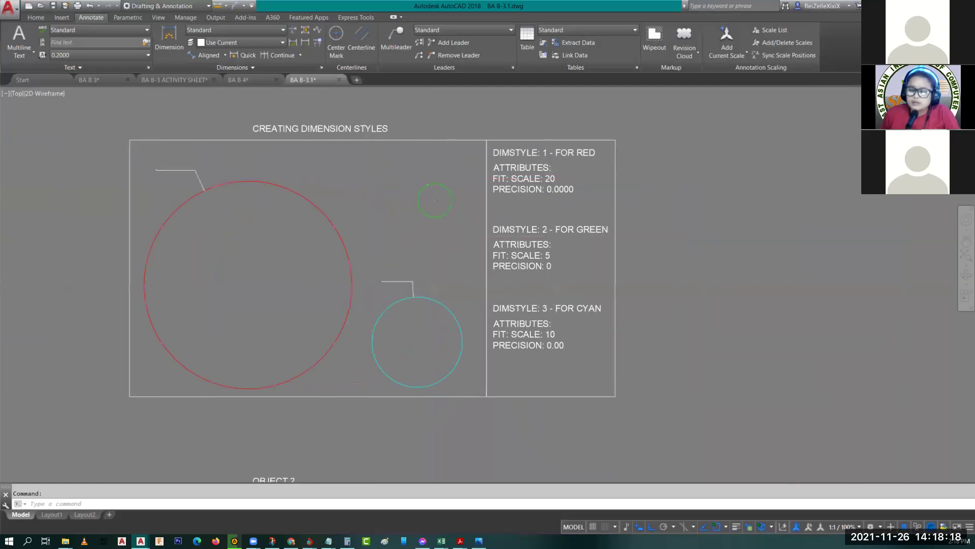
scroll(367, 261, up, 2)
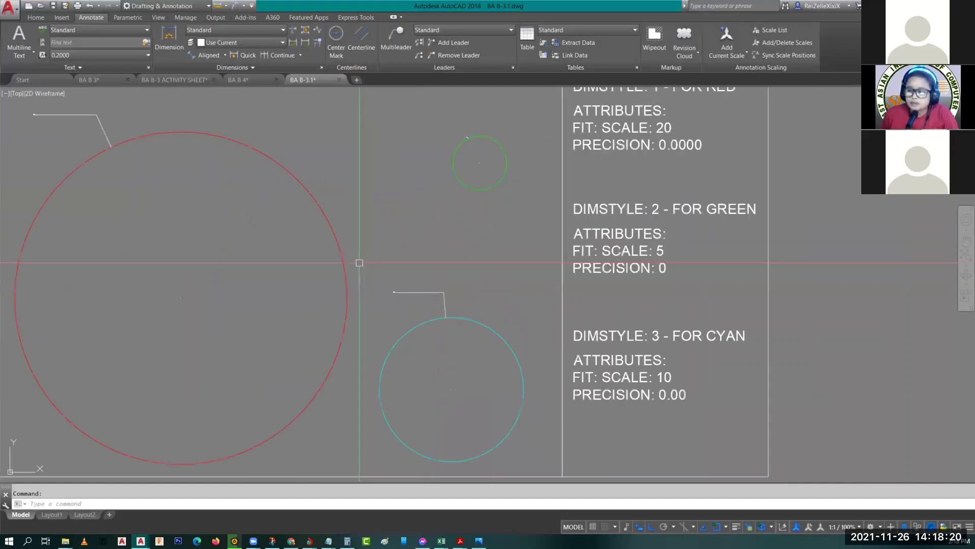
scroll(450, 254, down, 2)
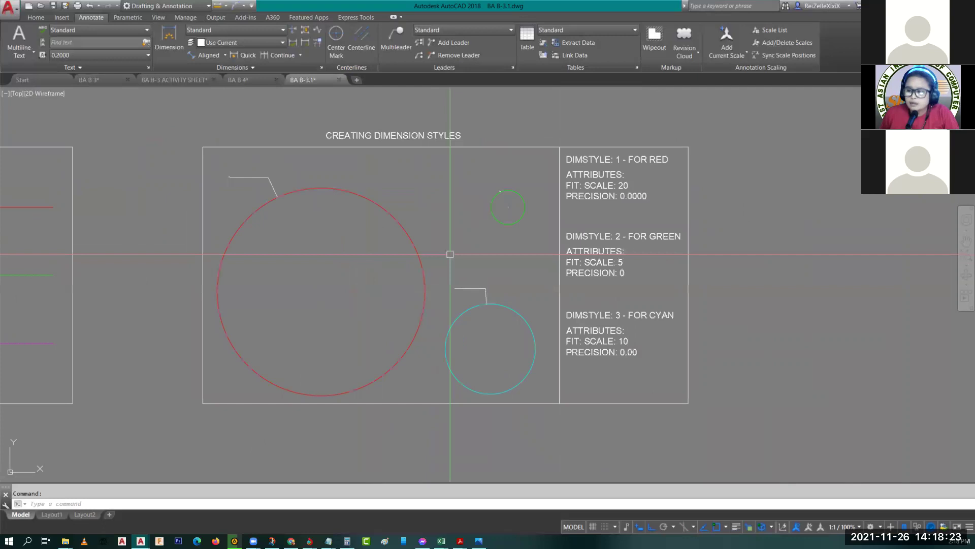
scroll(303, 224, down, 2)
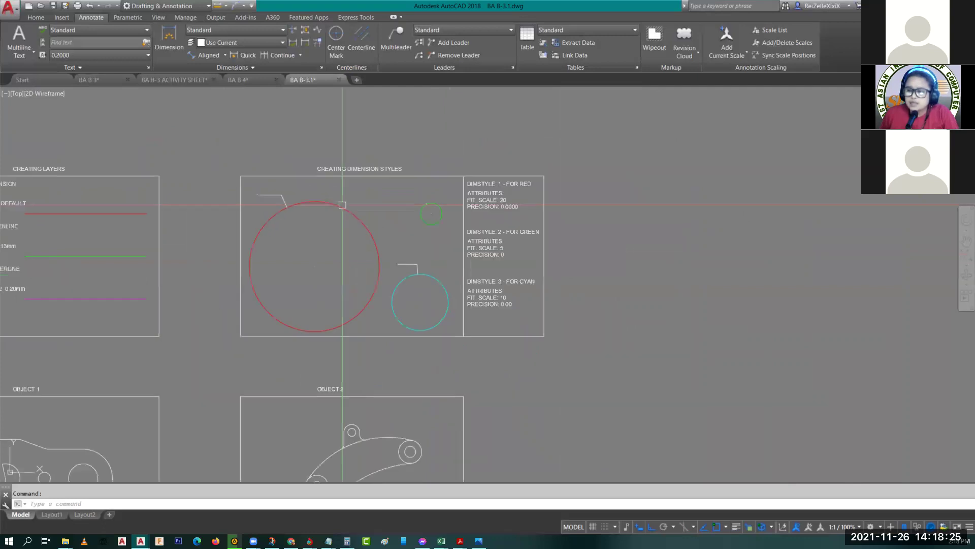
scroll(343, 205, up, 2)
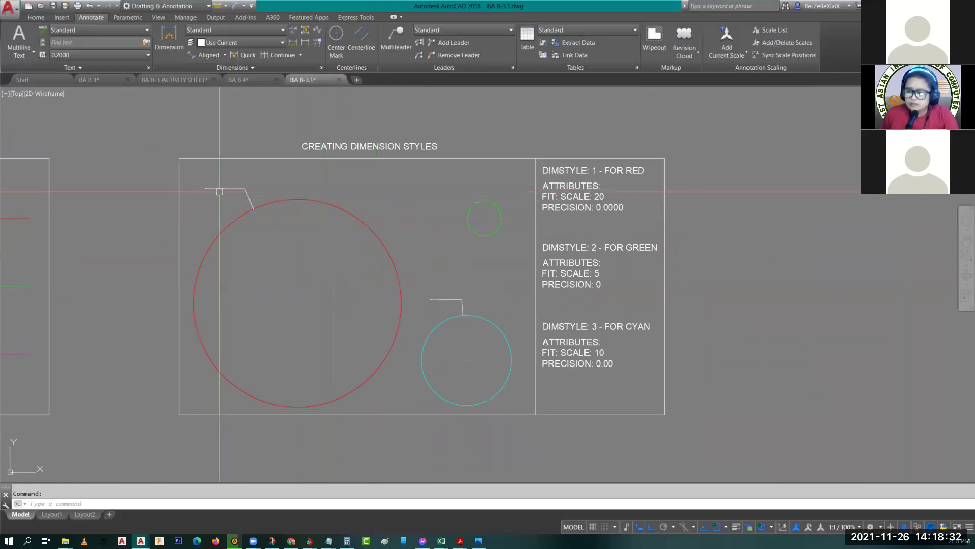
click(220, 189)
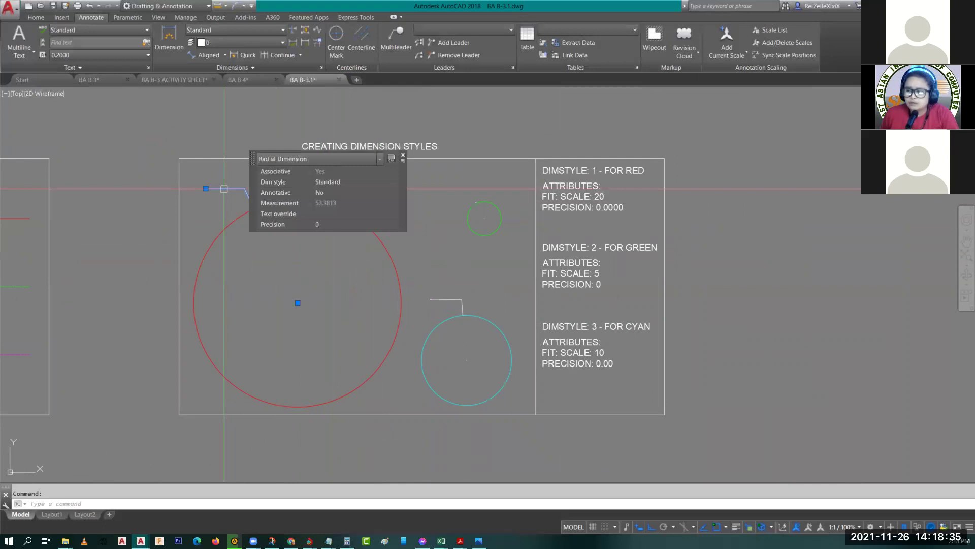
key(Escape)
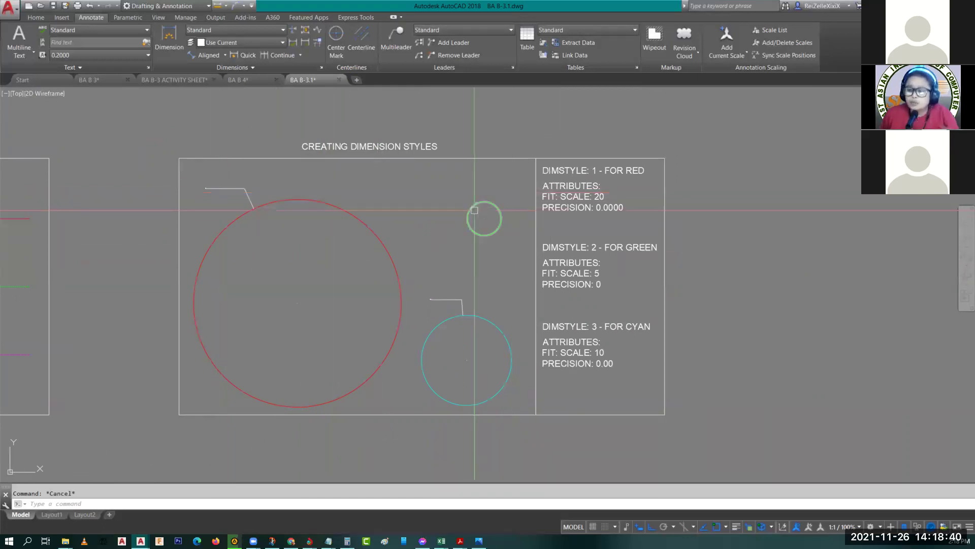
click(245, 30)
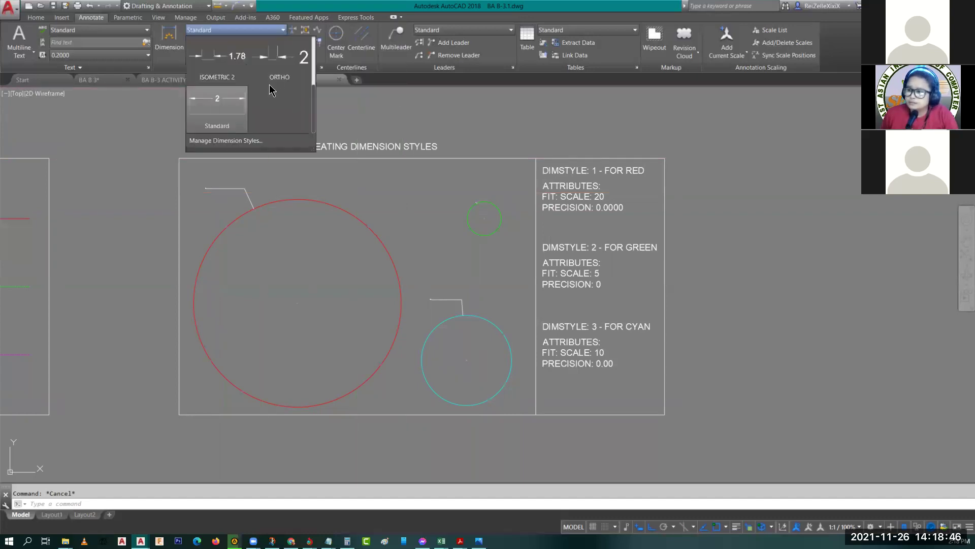
scroll(269, 89, up, 2)
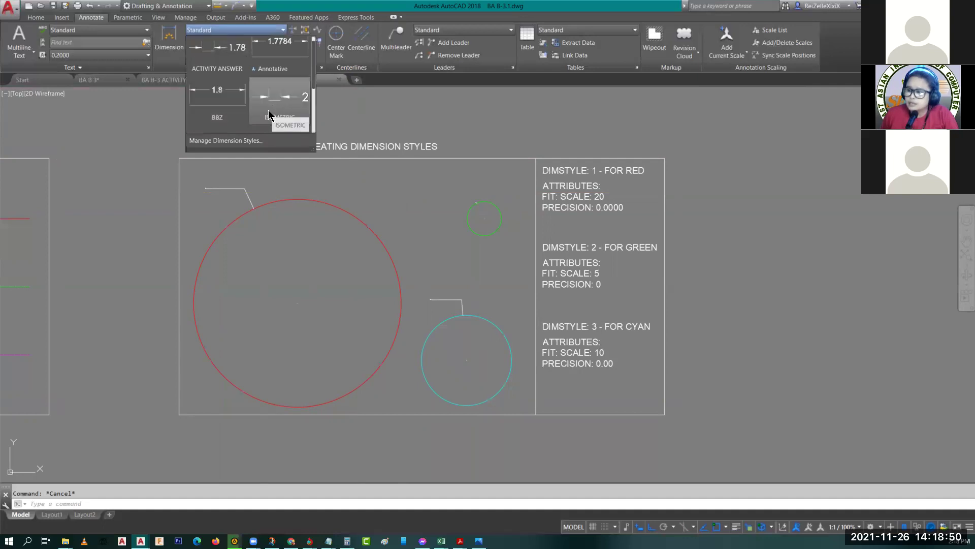
scroll(270, 114, down, 1)
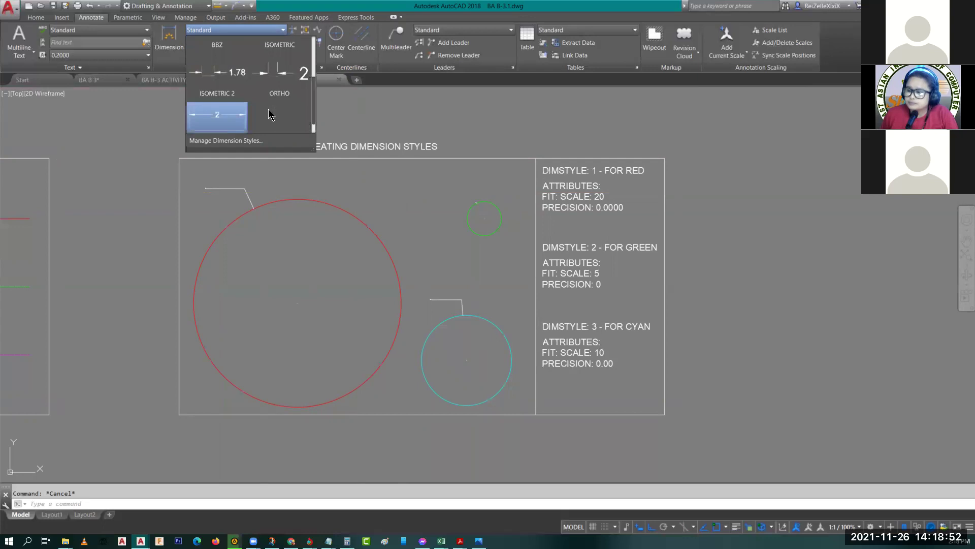
scroll(269, 102, down, 1)
scroll(268, 99, up, 1)
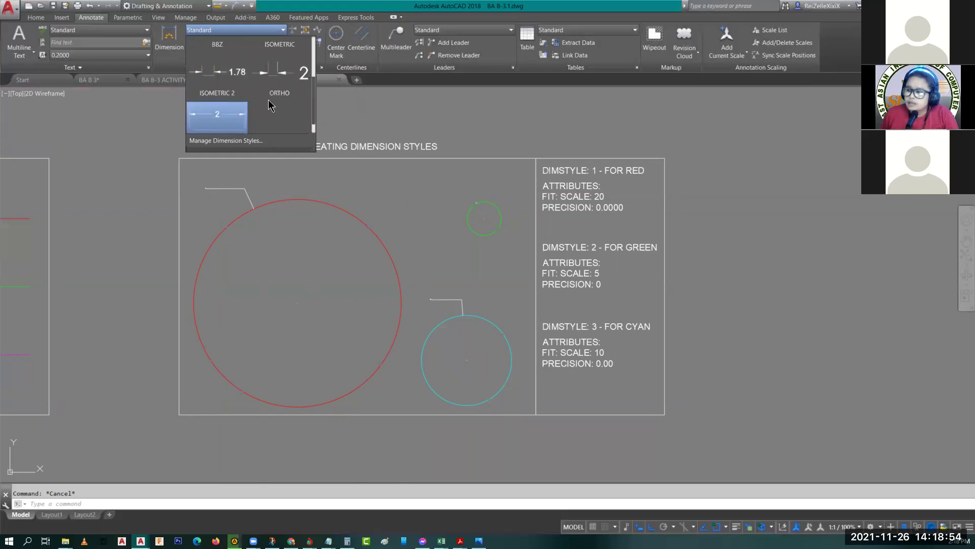
scroll(267, 117, up, 1)
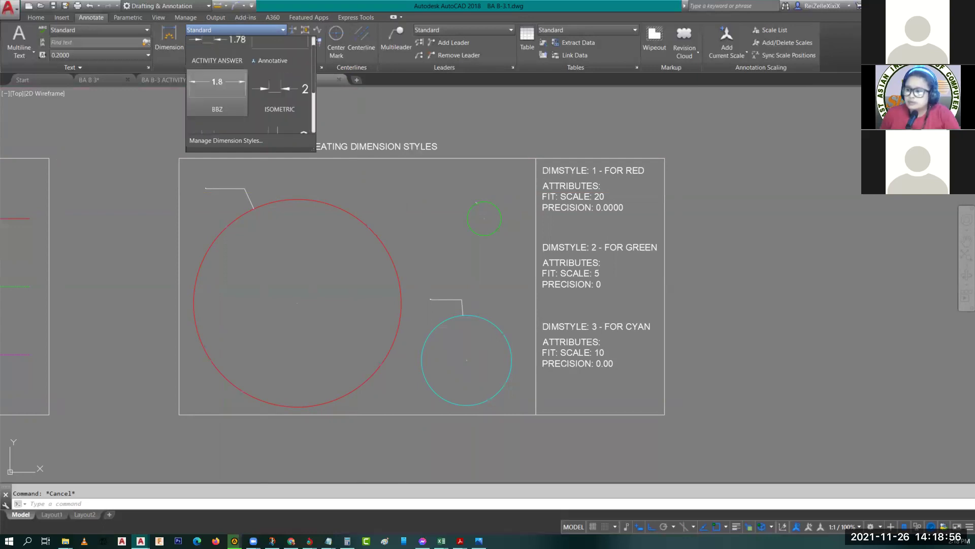
click(226, 189)
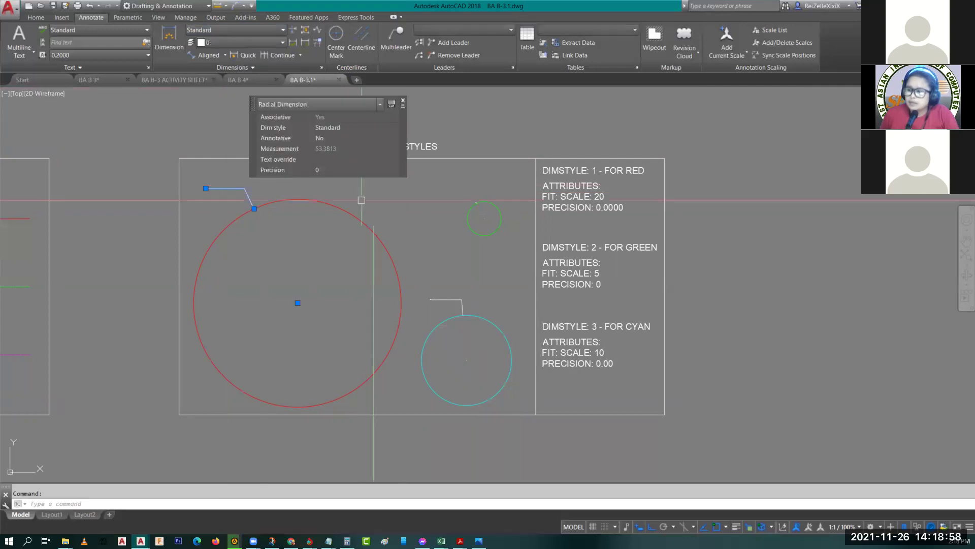
Step: Add the cyan and green circles' radius dimensions to the selection
click(437, 300)
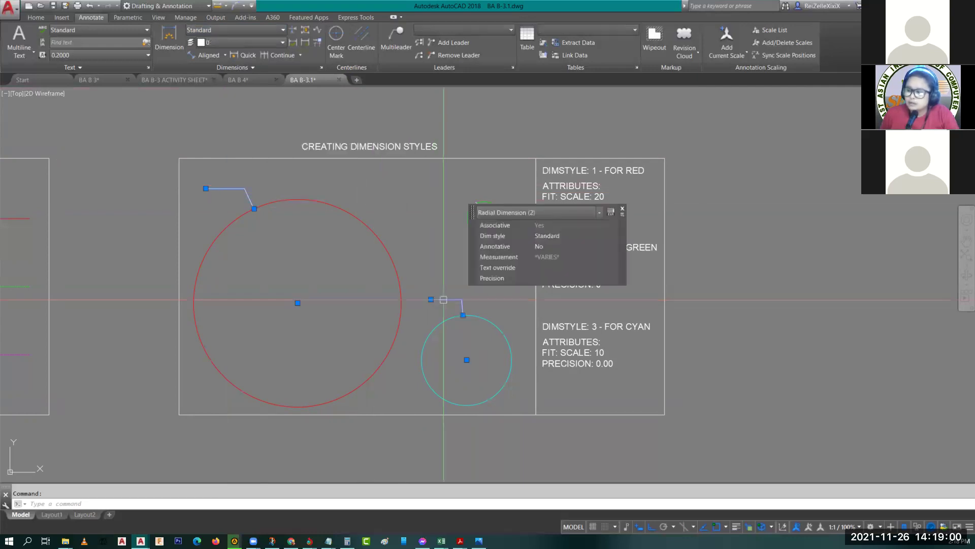
scroll(443, 300, down, 1)
scroll(410, 193, up, 5)
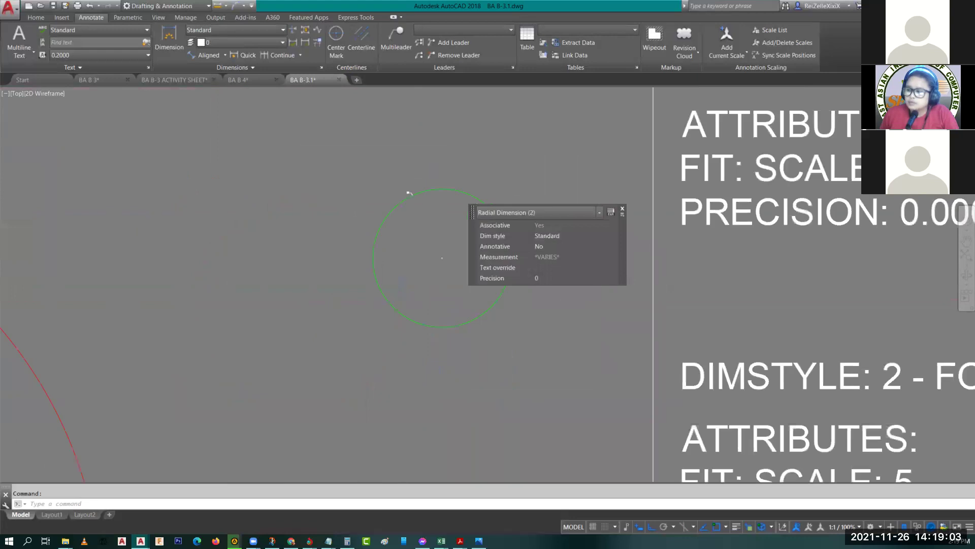
click(409, 193)
scroll(410, 196, down, 2)
scroll(410, 207, down, 2)
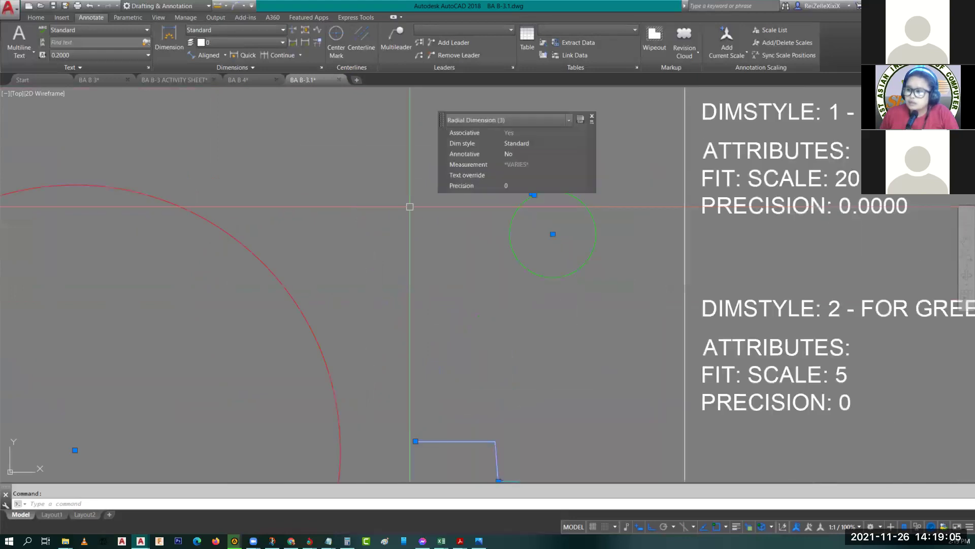
scroll(410, 207, down, 2)
scroll(396, 174, down, 1)
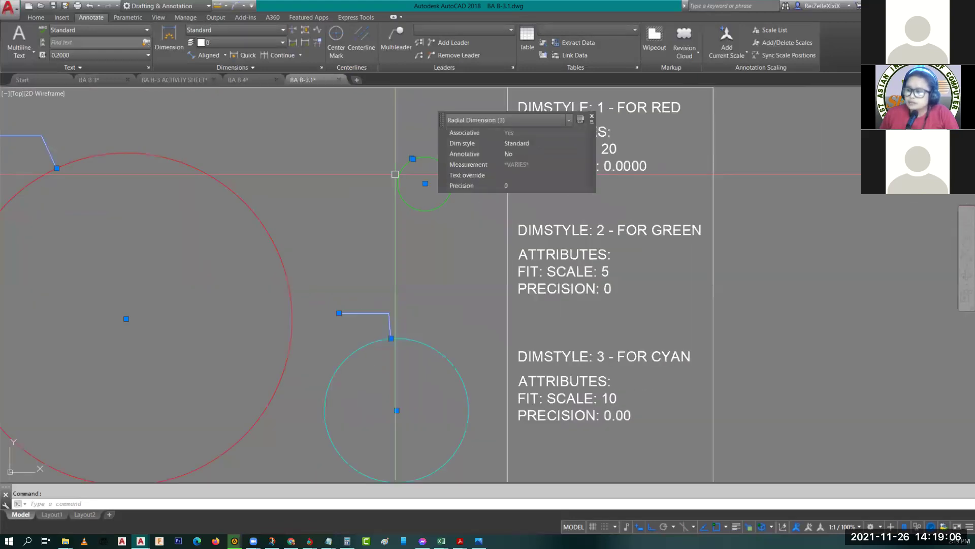
Step: Change the three selected radius dimensions to the BBZ dimension style
click(541, 146)
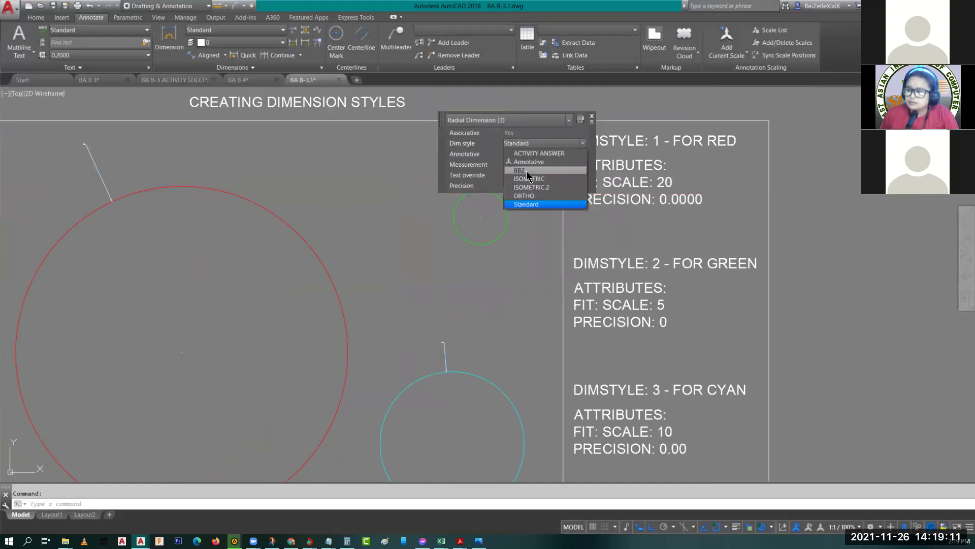
click(527, 171)
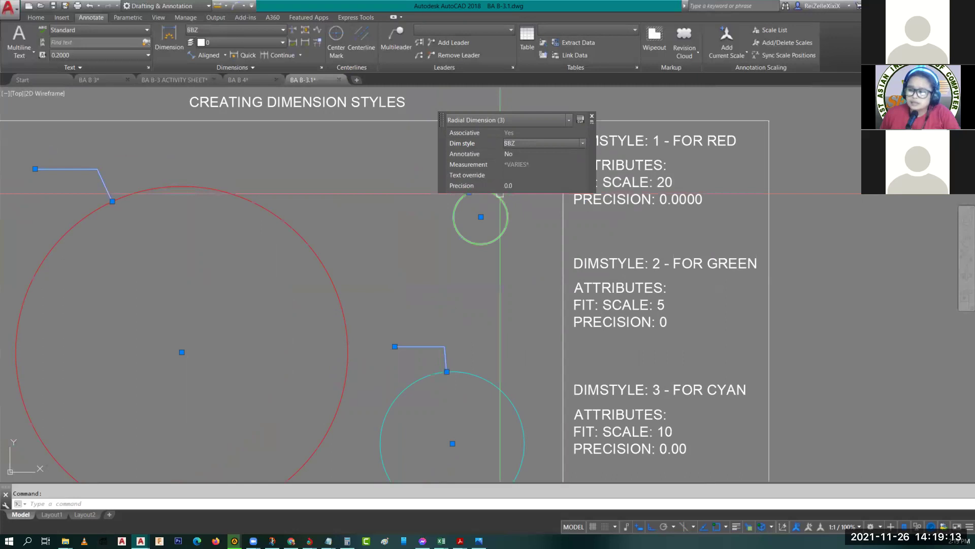
key(Escape)
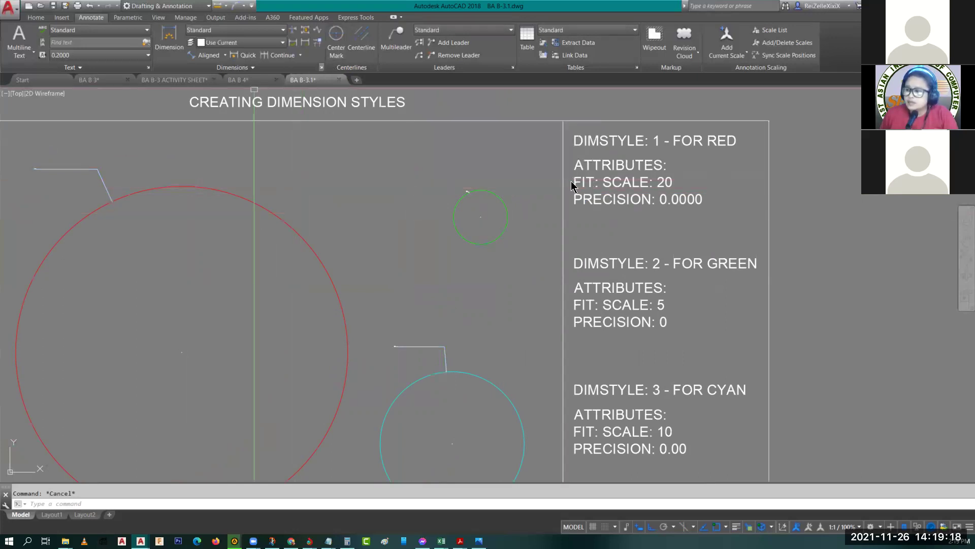
text(d)
key(Return)
Step: Set the BBZ style's overall scale to 10 on the Fit tab
click(370, 231)
click(600, 250)
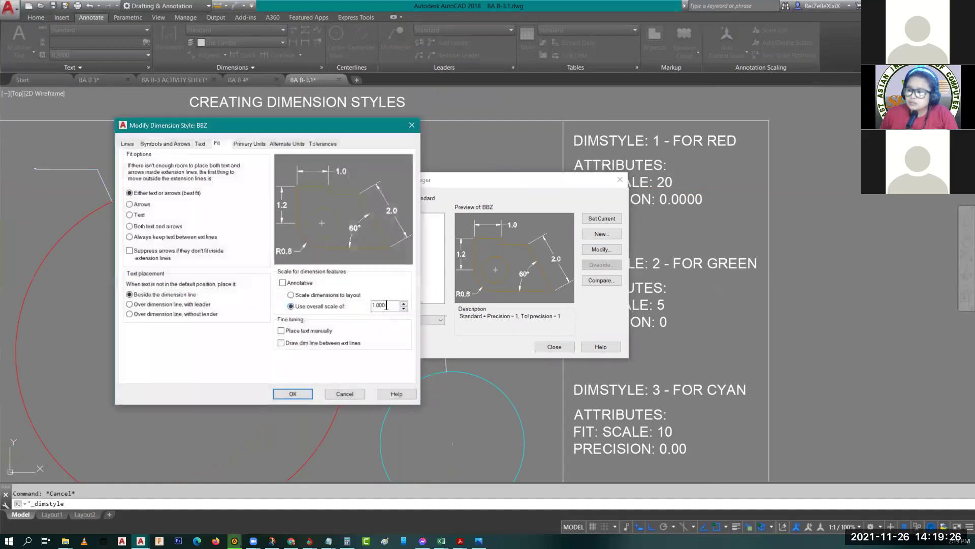
double_click(386, 305)
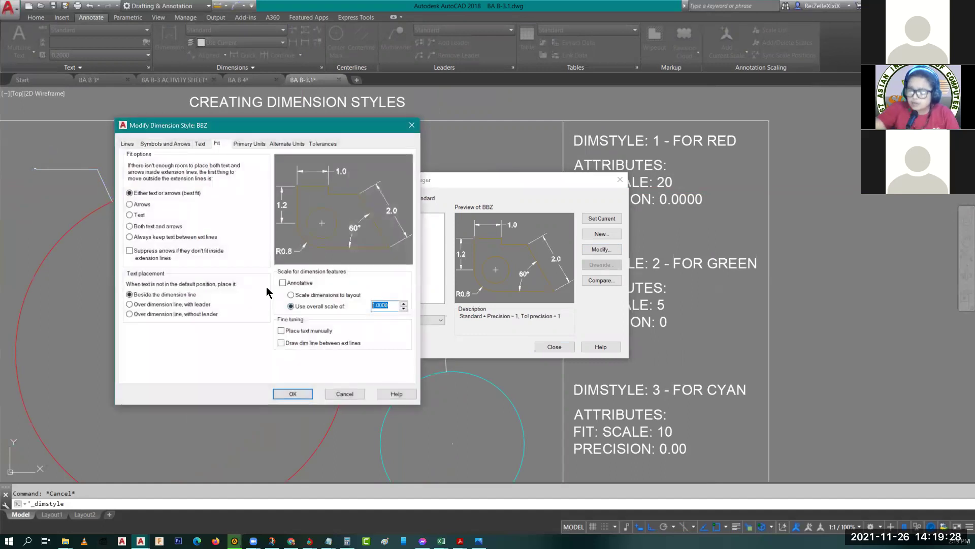
text(10)
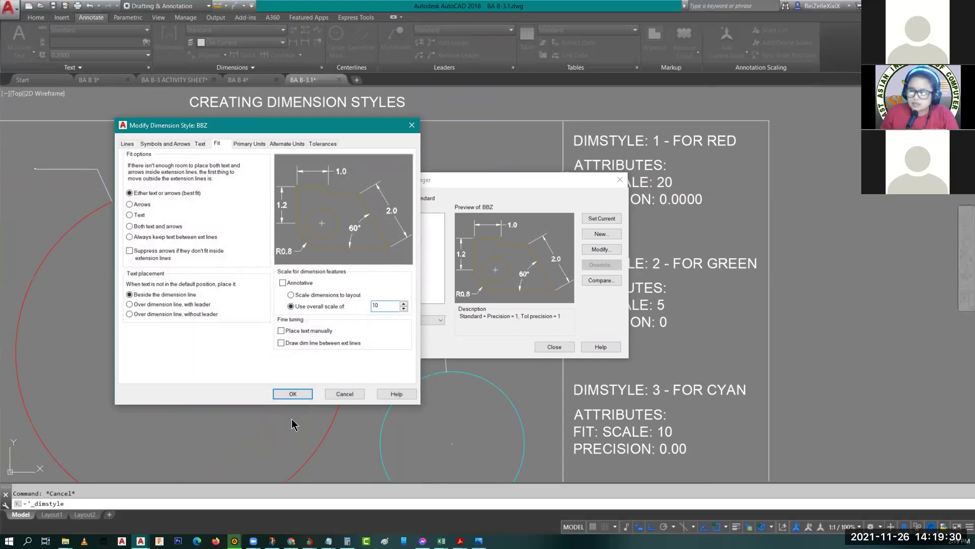
click(291, 394)
click(553, 347)
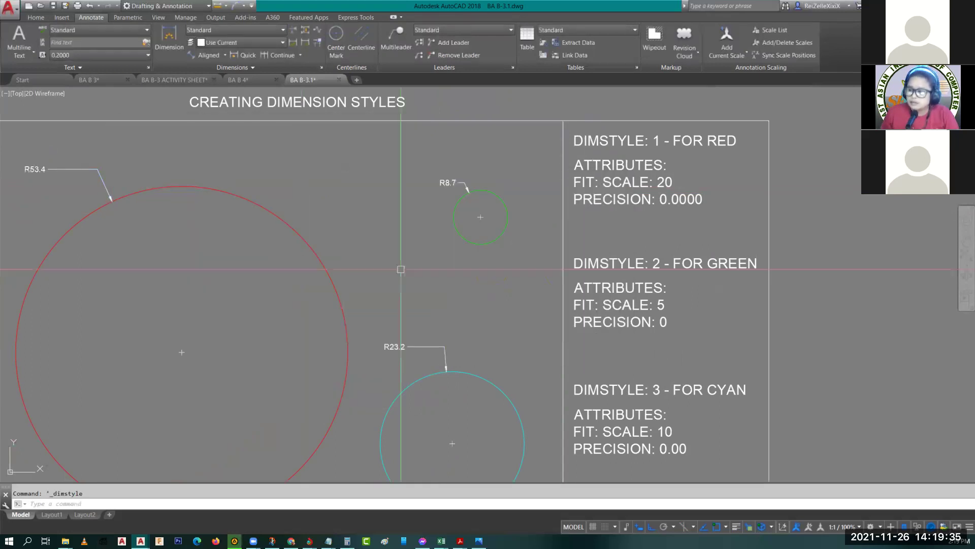
middle_drag(400, 269, 575, 254)
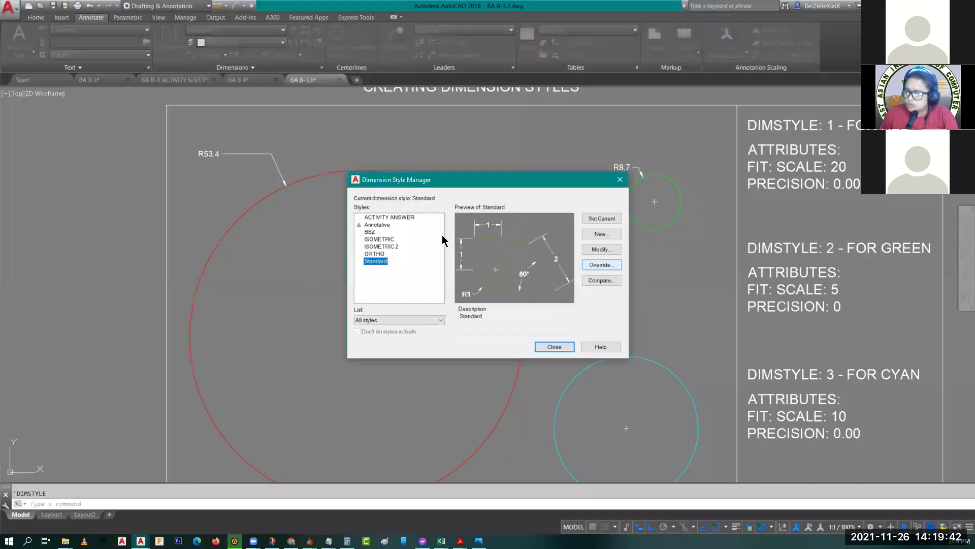
Step: Raise the BBZ overall scale to 50 so the R53.4, R8.7 and R23.2 labels enlarge
click(370, 232)
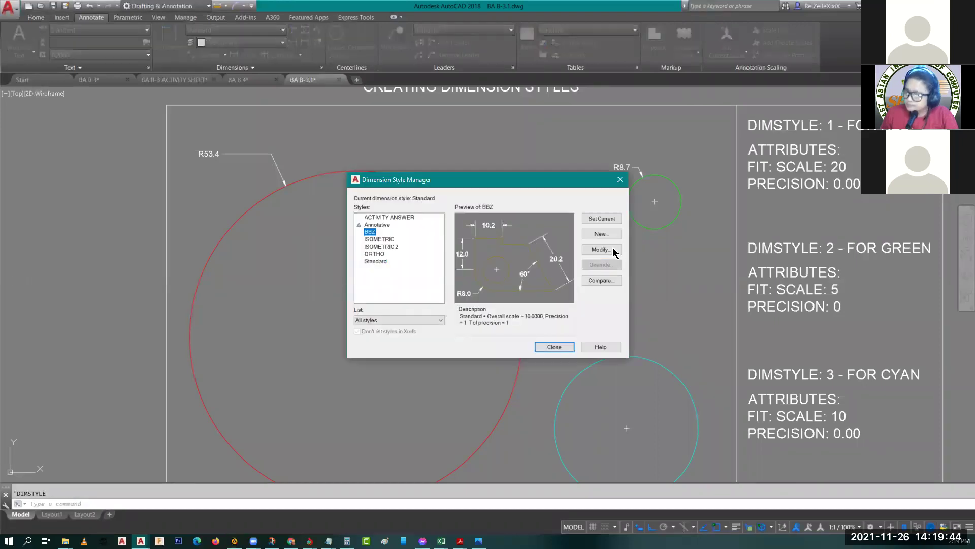
click(597, 249)
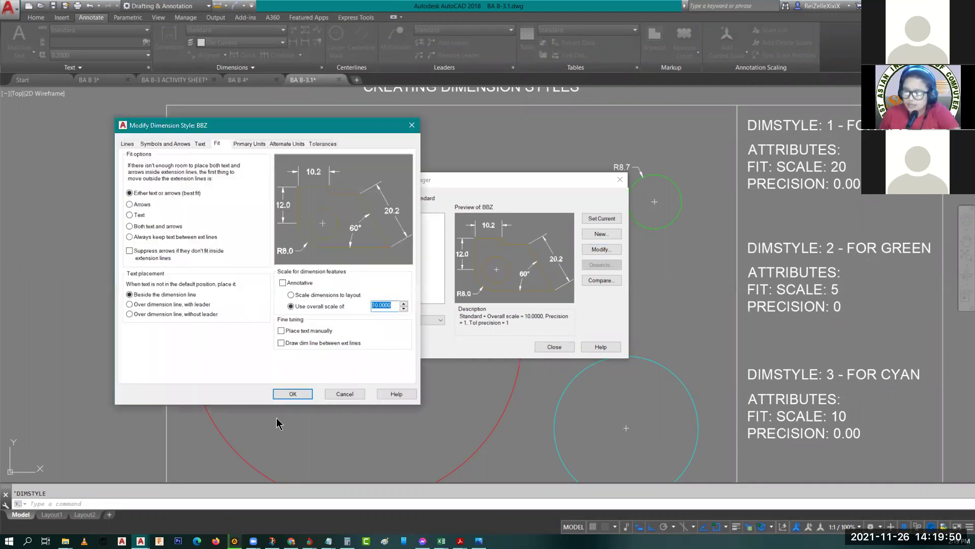
text(50)
click(293, 394)
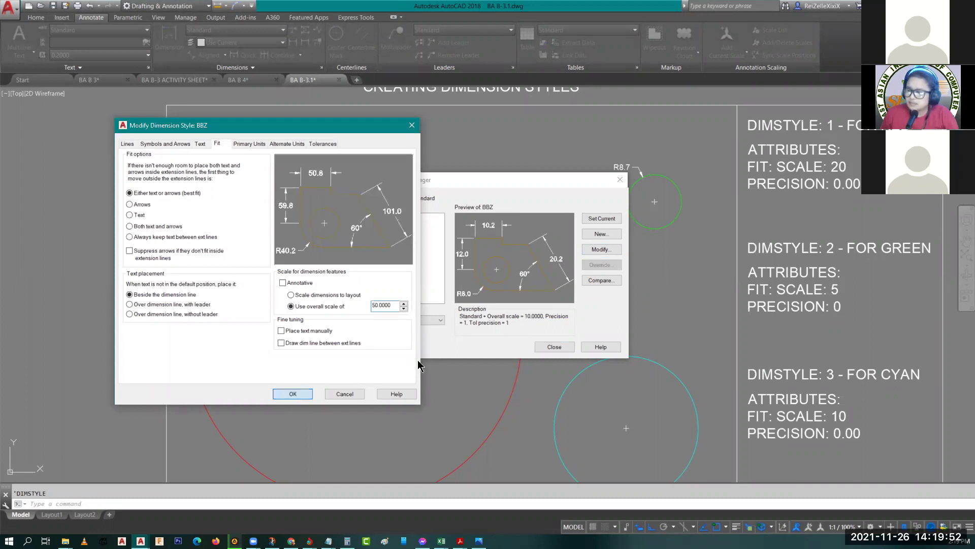
key(Escape)
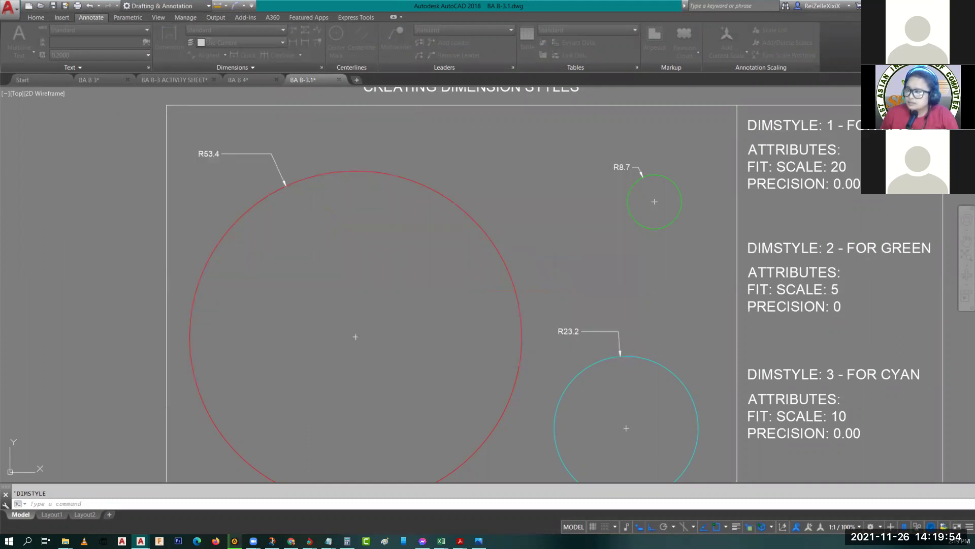
middle_drag(517, 327, 445, 350)
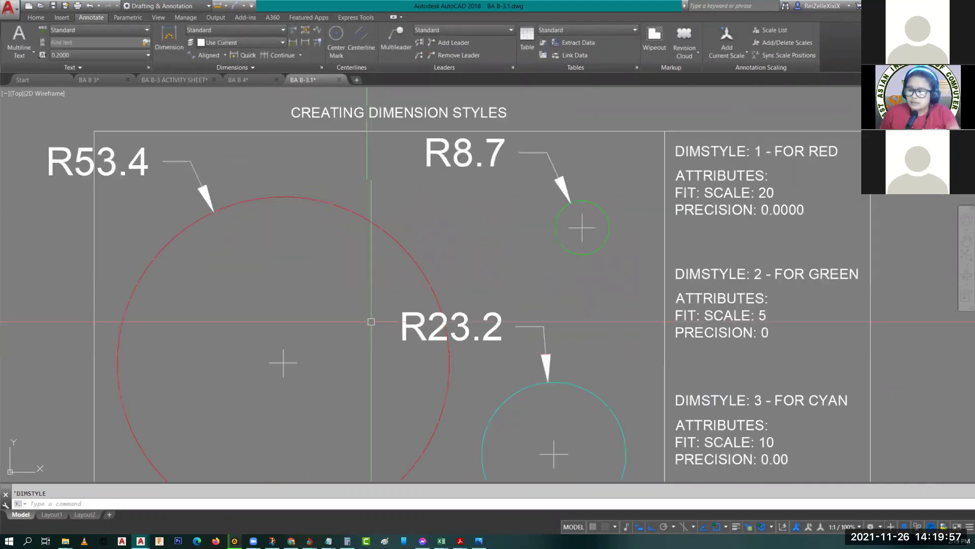
middle_drag(364, 360, 461, 312)
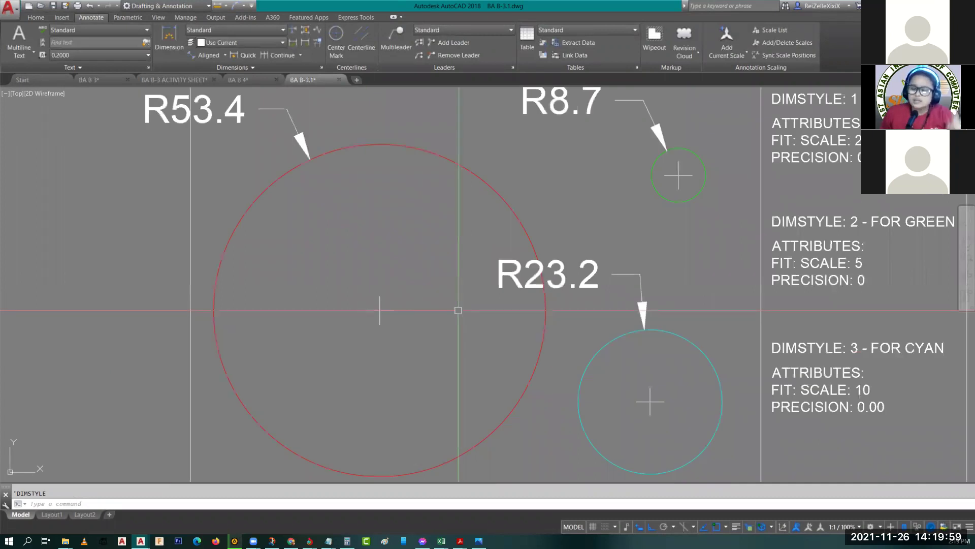
middle_drag(342, 277, 326, 273)
scroll(326, 273, down, 4)
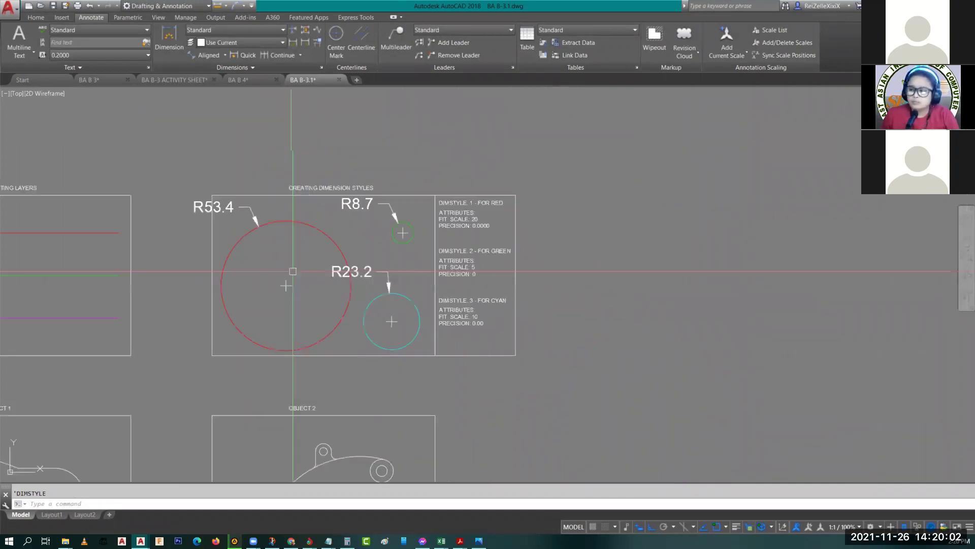
scroll(243, 218, up, 6)
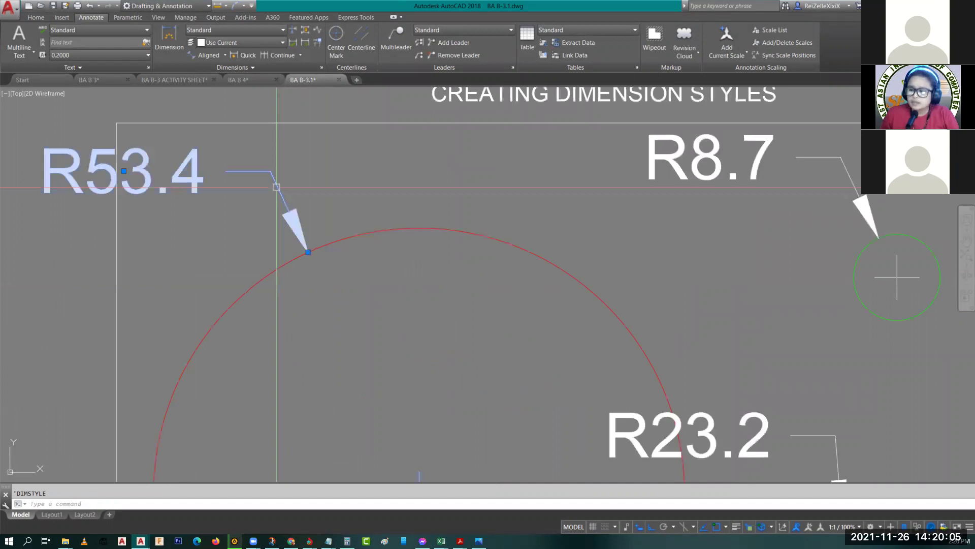
click(171, 198)
scroll(286, 230, down, 2)
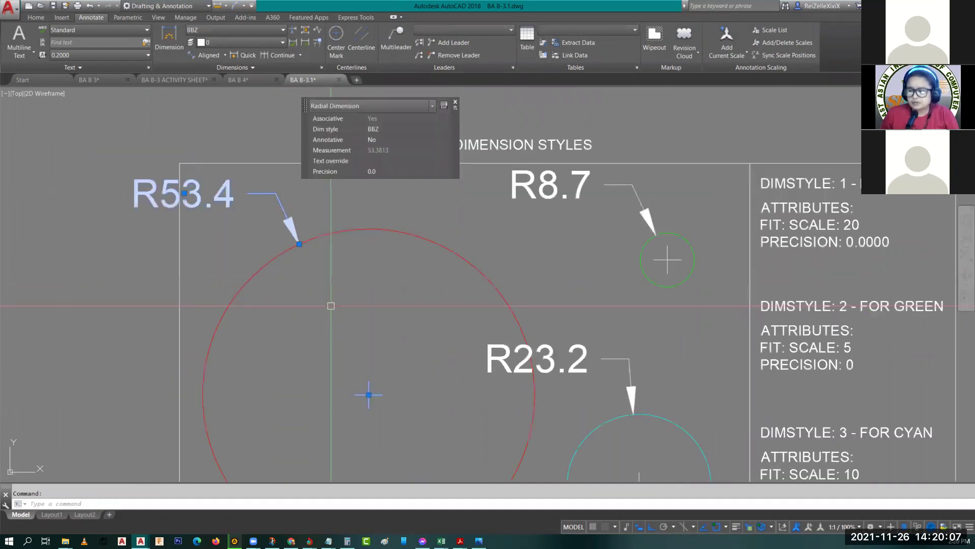
middle_drag(310, 365, 265, 270)
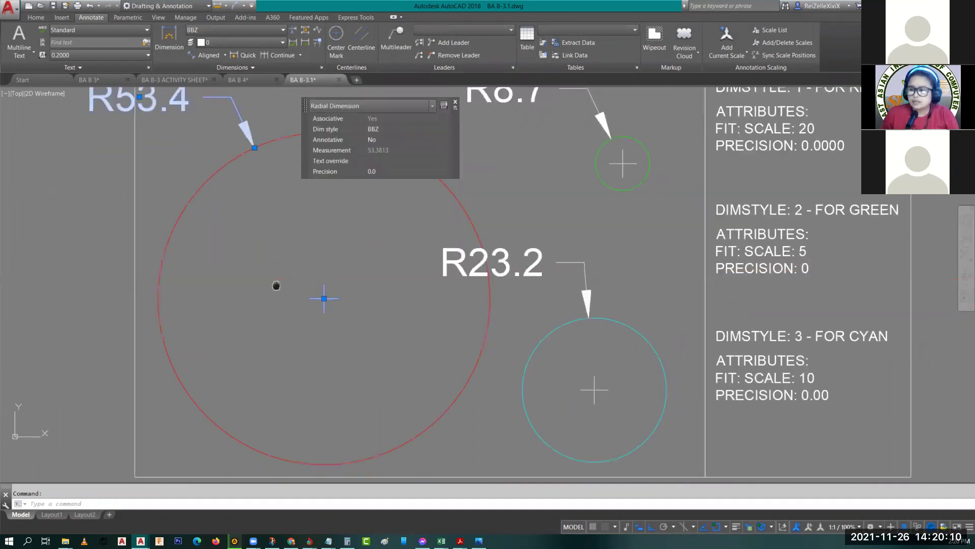
middle_drag(188, 197, 183, 214)
click(186, 214)
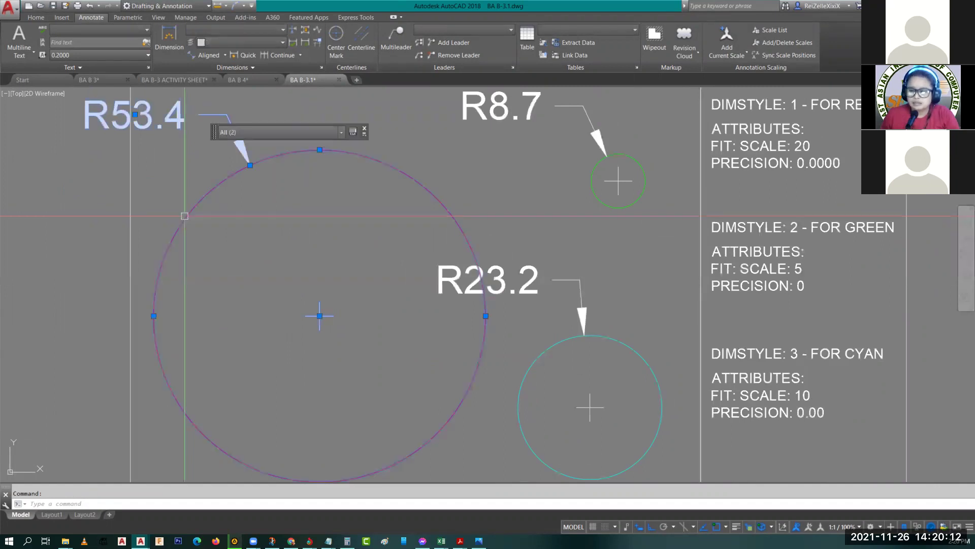
key(Escape)
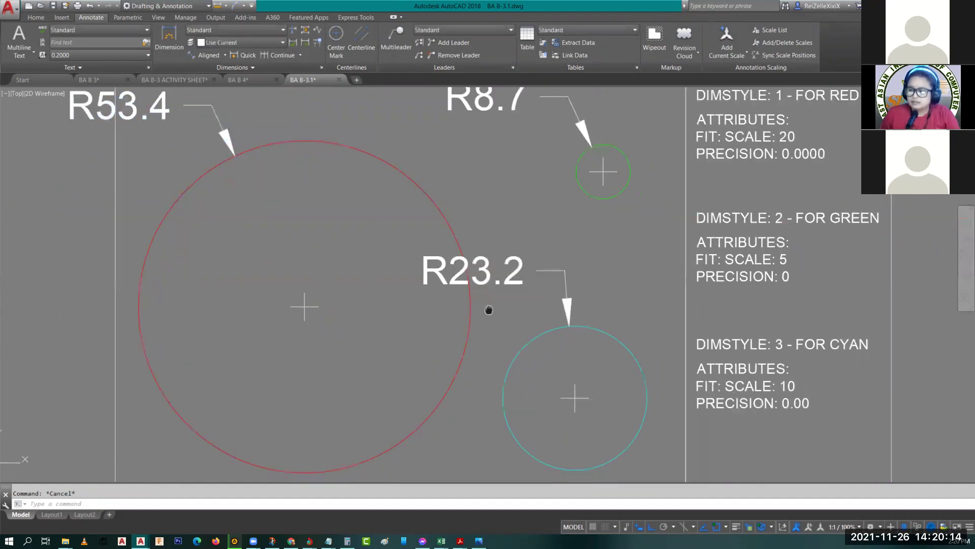
middle_drag(487, 309, 376, 279)
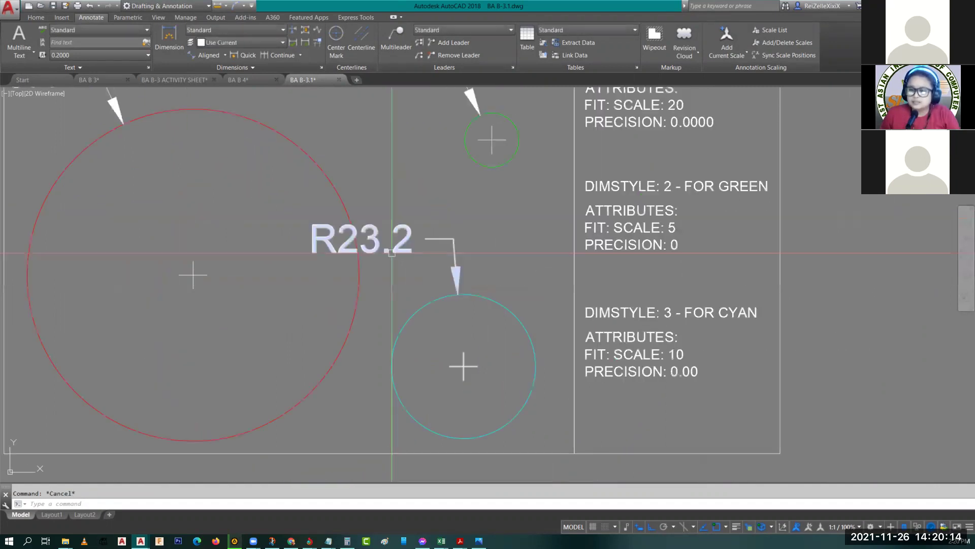
click(429, 299)
key(Escape)
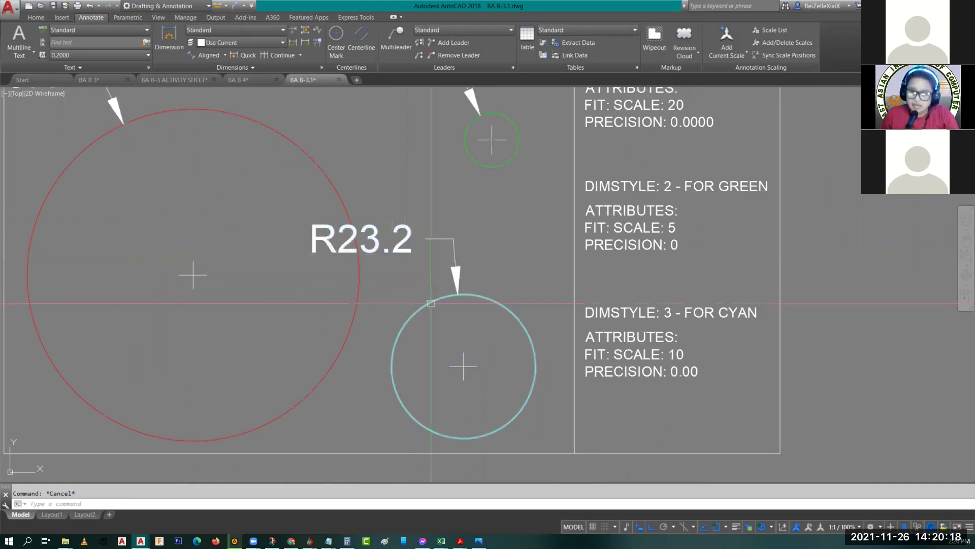
mouse_move(471, 344)
middle_down()
mouse_move(380, 332)
mouse_move(376, 356)
middle_up()
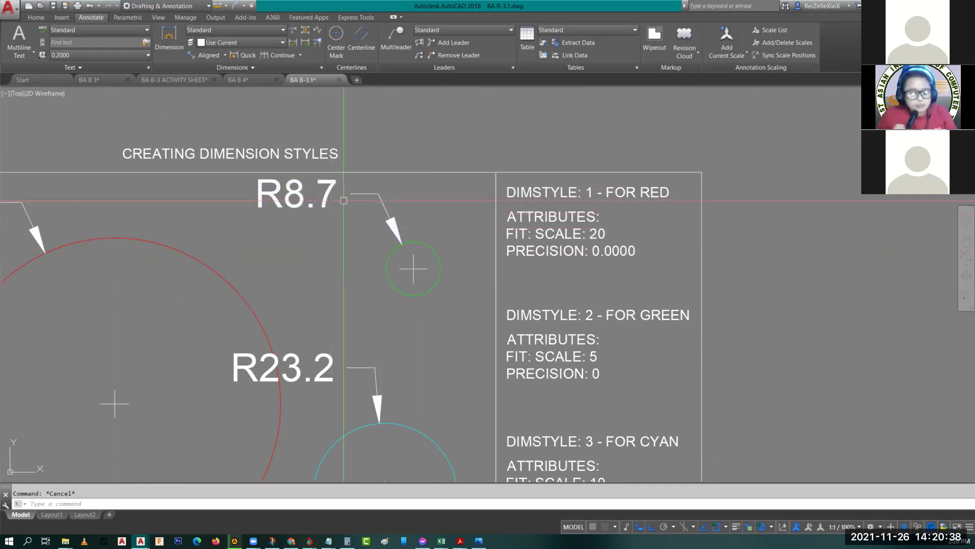
mouse_move(348, 193)
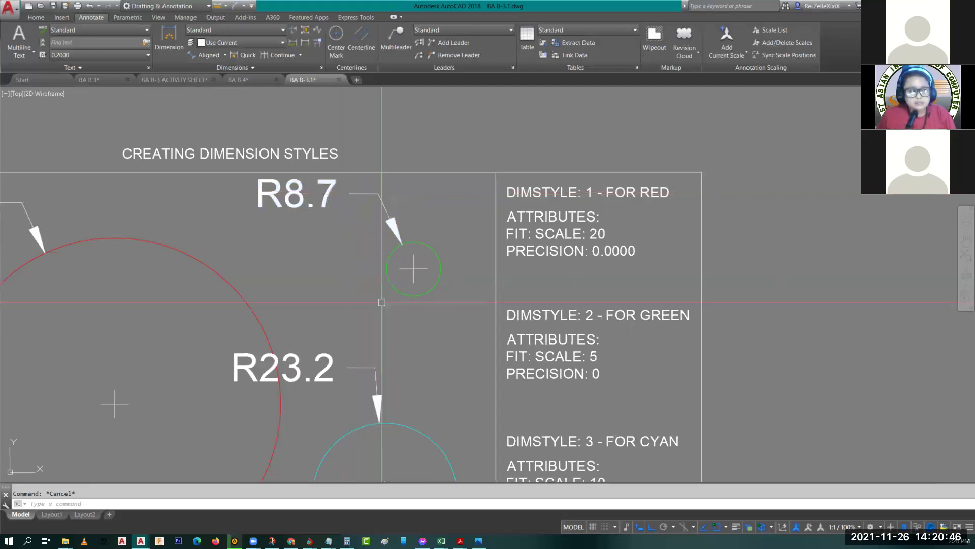
scroll(382, 302, down, 2)
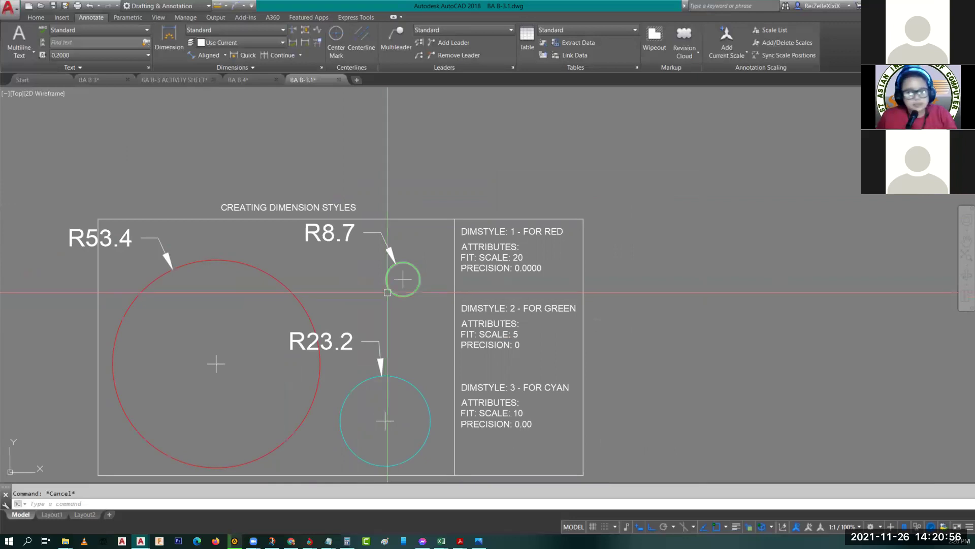
mouse_move(388, 292)
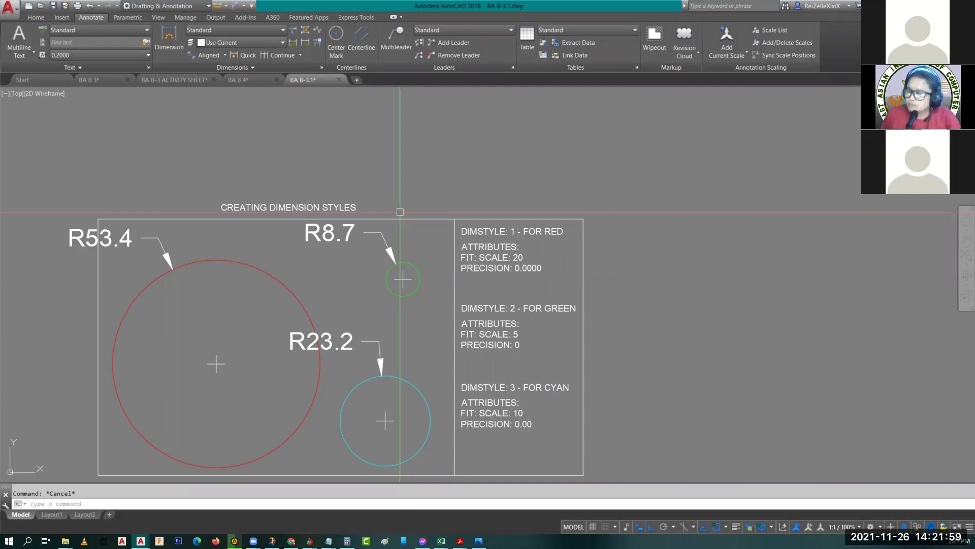
Step: Draw a large rectangle with REC in the empty space right of the dimension-styles sheet
scroll(399, 212, down, 3)
middle_drag(399, 212, 261, 239)
scroll(261, 240, down, 4)
middle_drag(359, 259, 358, 261)
text(REC)
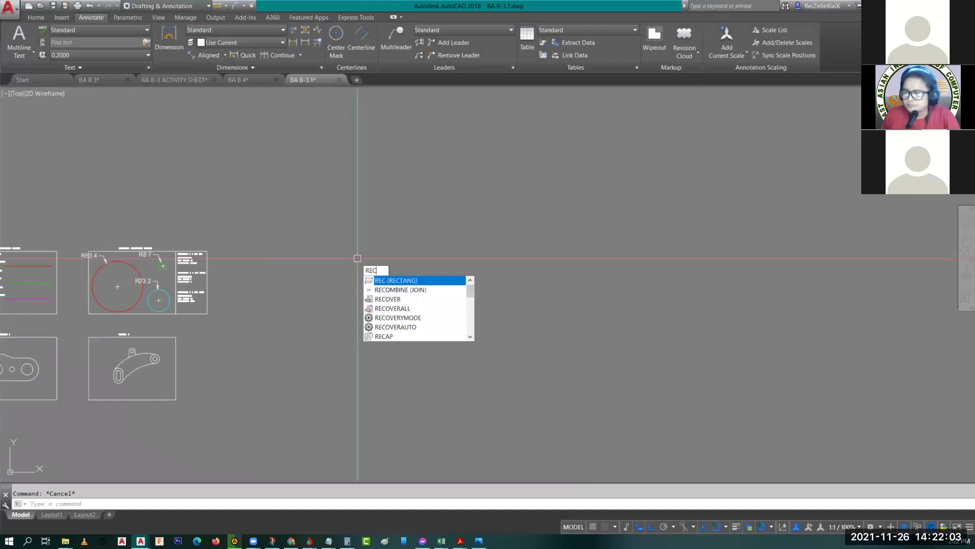
key(Return)
click(332, 165)
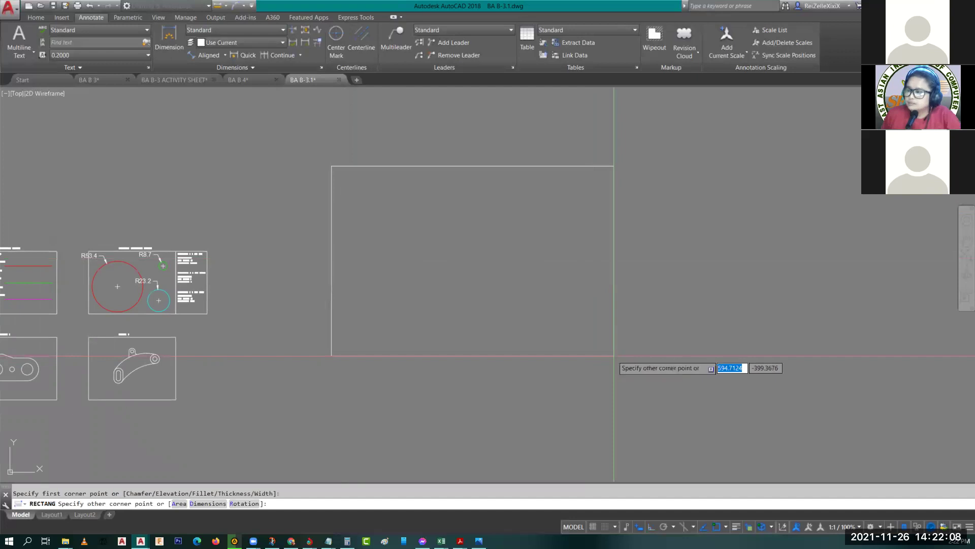
click(614, 355)
key(Escape)
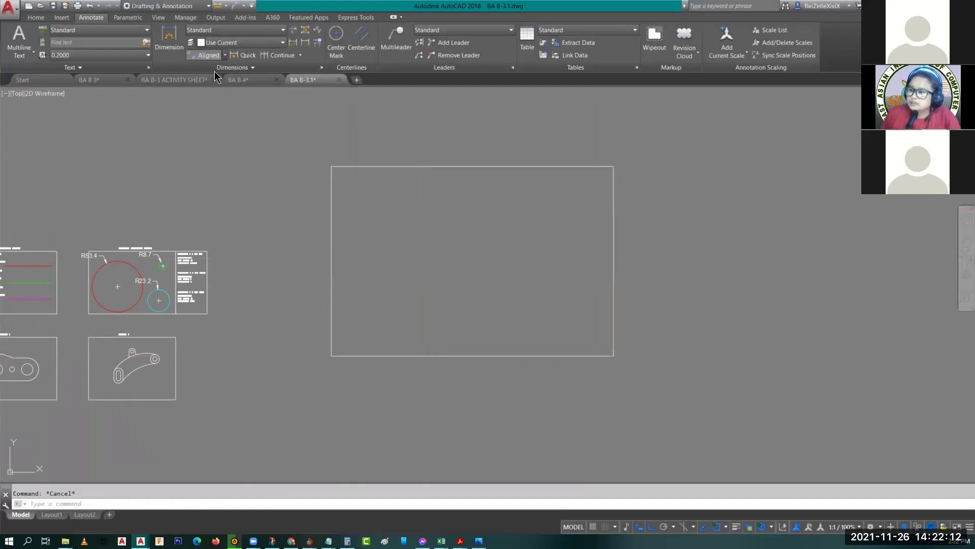
Step: Add a 595 linear dimension above the rectangle's top edge
click(225, 55)
click(213, 72)
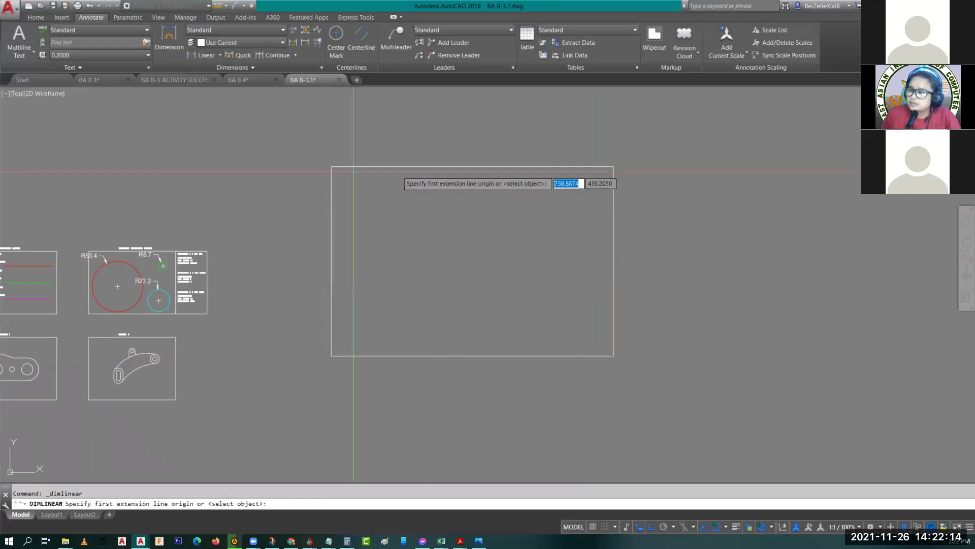
key(Return)
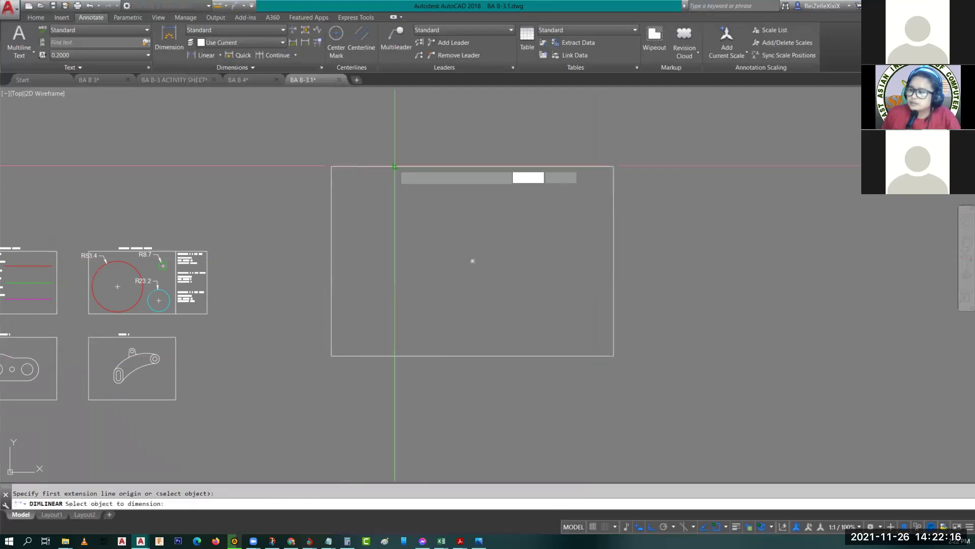
click(395, 166)
click(483, 143)
Step: Start dimensioning the right edge, cancel it, and bring the rectangle's top into view
key(Return)
key(Return)
click(612, 240)
key(Escape)
scroll(557, 271, up, 5)
scroll(497, 261, down, 5)
scroll(374, 320, up, 2)
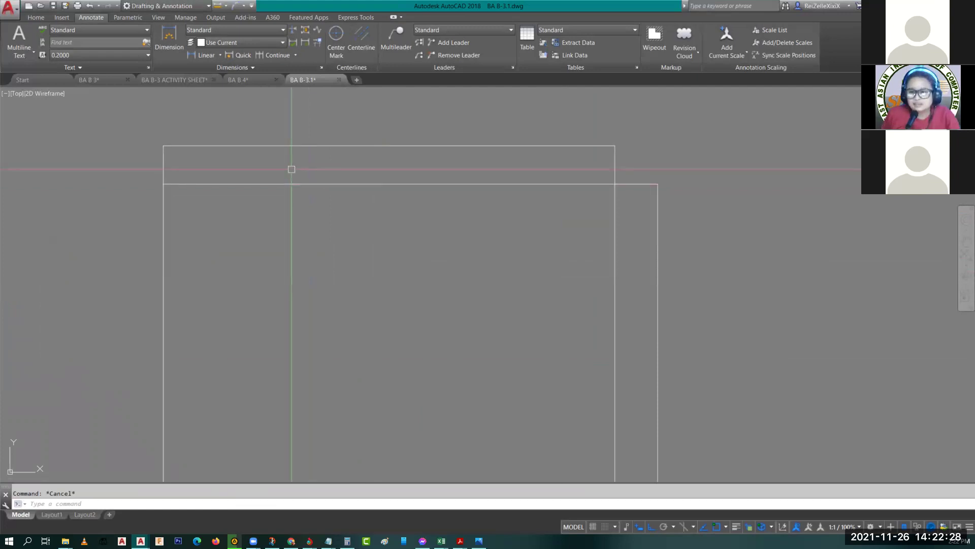
scroll(284, 252, down, 2)
scroll(340, 256, up, 2)
middle_drag(339, 257, 223, 268)
scroll(453, 202, up, 2)
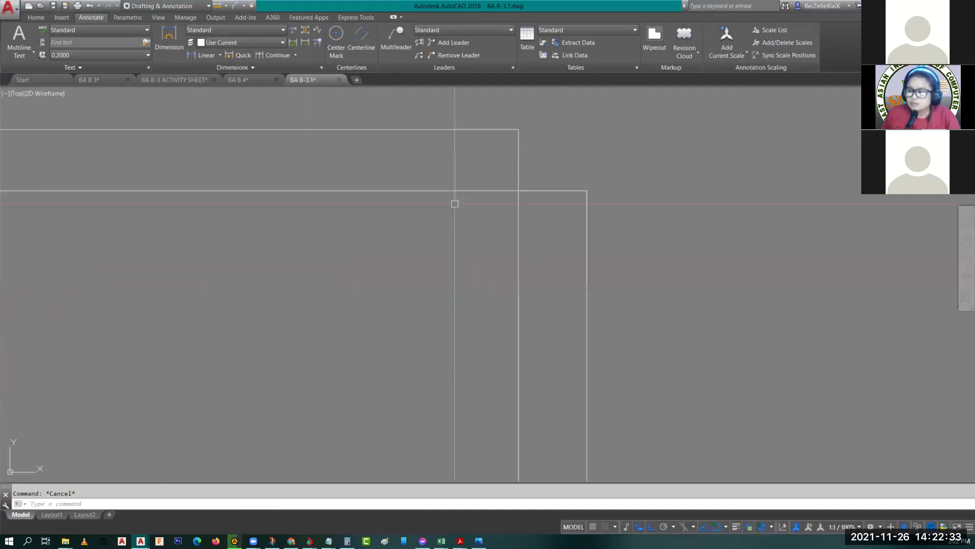
scroll(454, 203, up, 2)
Step: Draw a small rectangle straddling the top edge of the large dimensioned rectangle
text(rec)
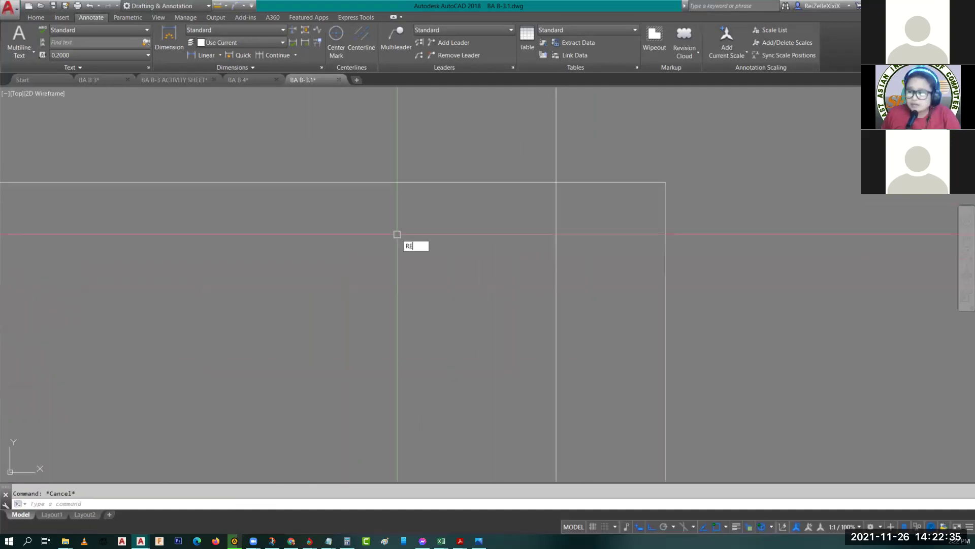
key(Return)
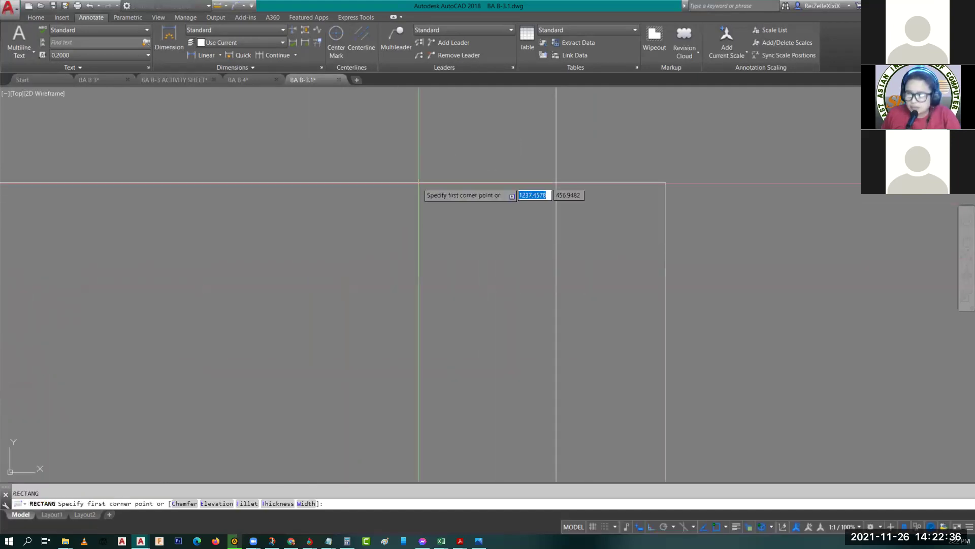
click(417, 182)
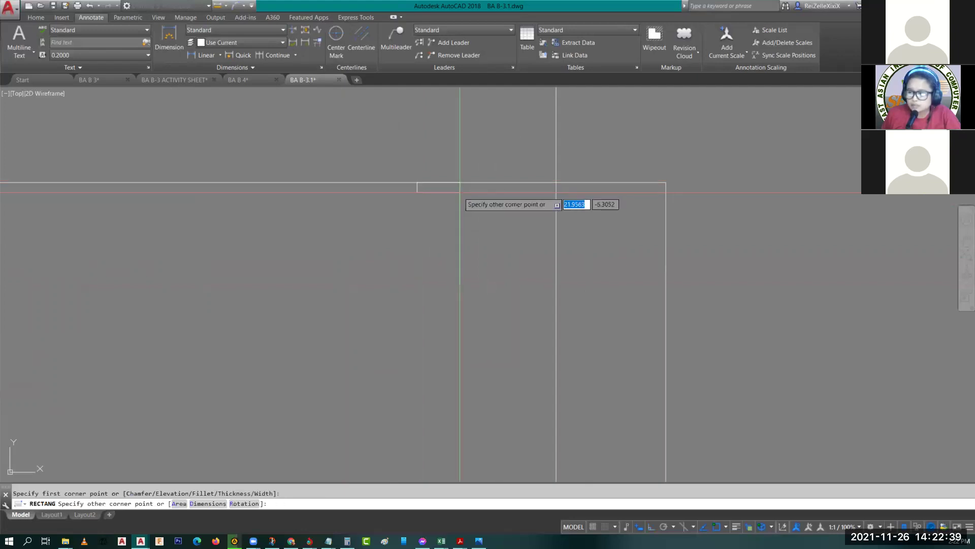
click(460, 192)
key(Escape)
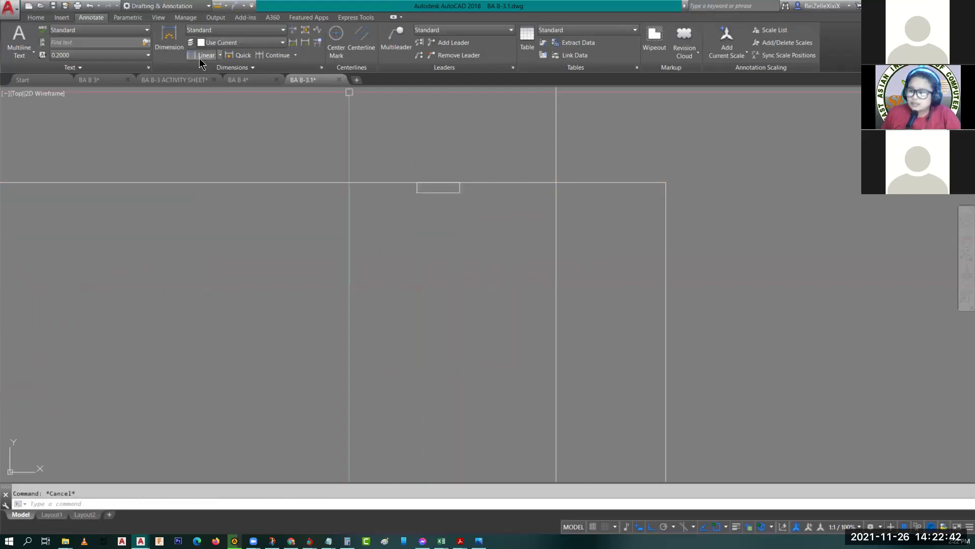
Step: Start a linear dimension across the small rectangle's top corners, then cancel it unfinished
click(199, 55)
key(Return)
key(Escape)
scroll(418, 185, up, 5)
key(Return)
click(406, 175)
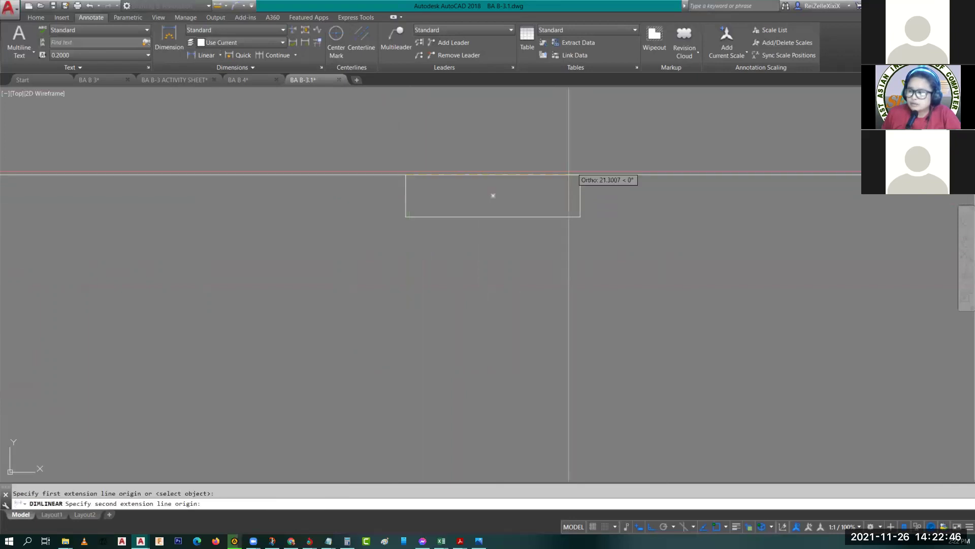
click(577, 175)
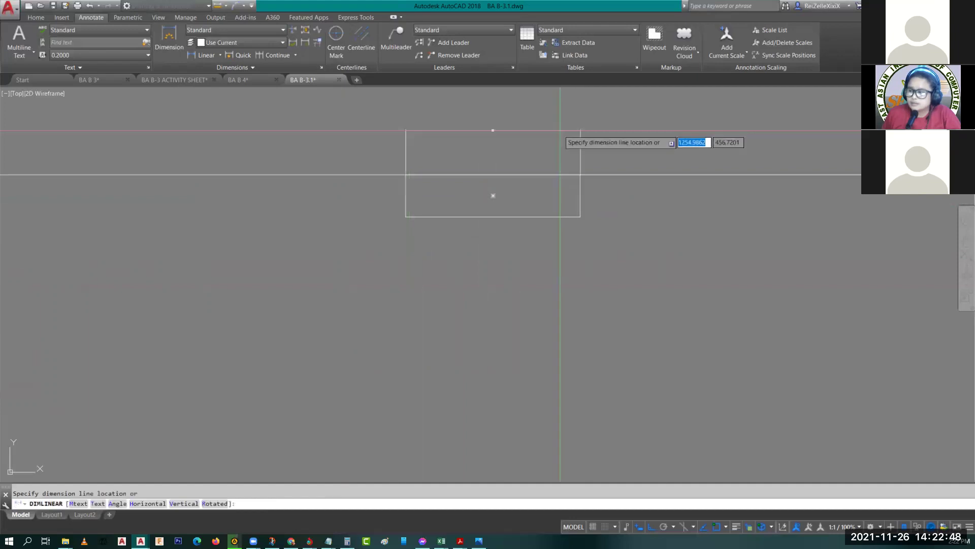
scroll(558, 134, up, 3)
key(Escape)
scroll(384, 252, down, 4)
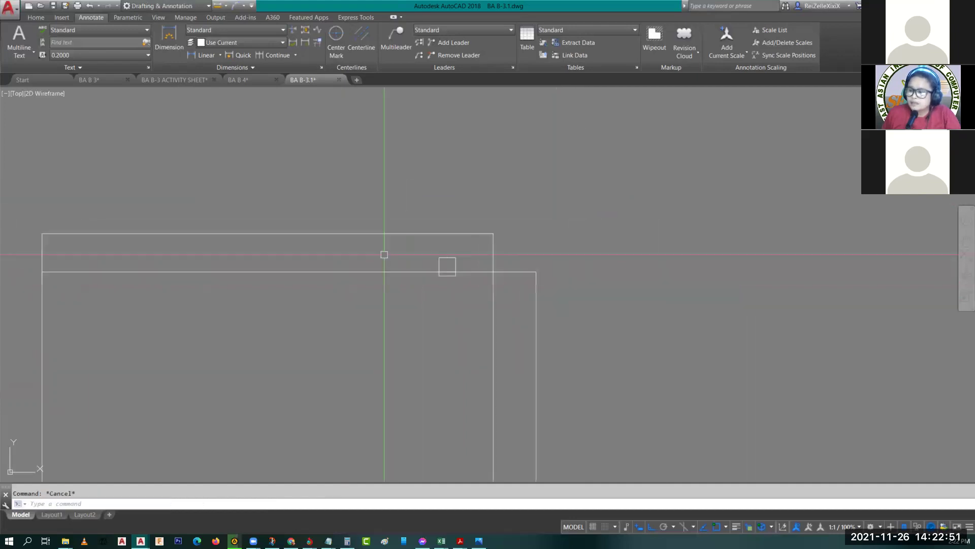
Step: Select the three top dimensions, then clear the selection and pan to the small box
scroll(497, 223, up, 2)
click(498, 222)
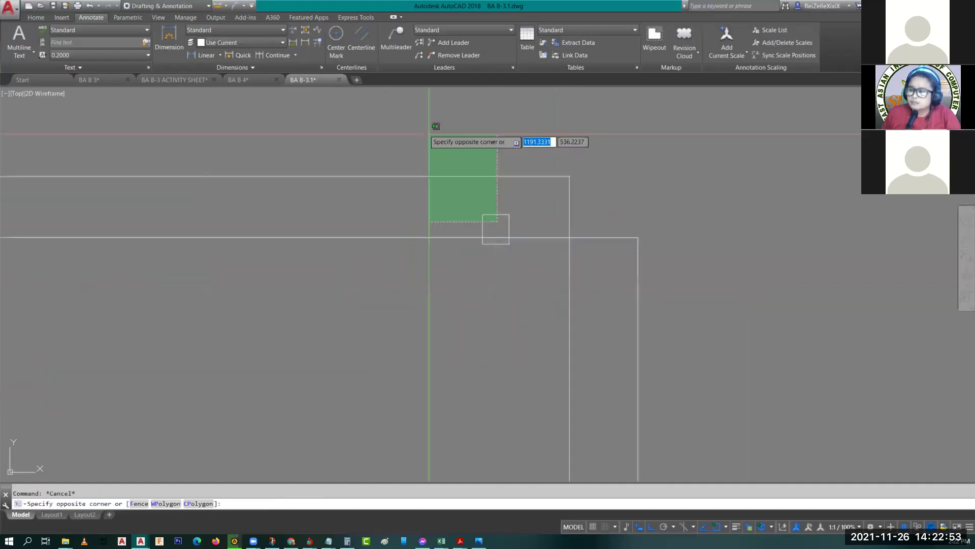
click(496, 229)
scroll(542, 285, down, 1)
middle_drag(460, 364, 540, 285)
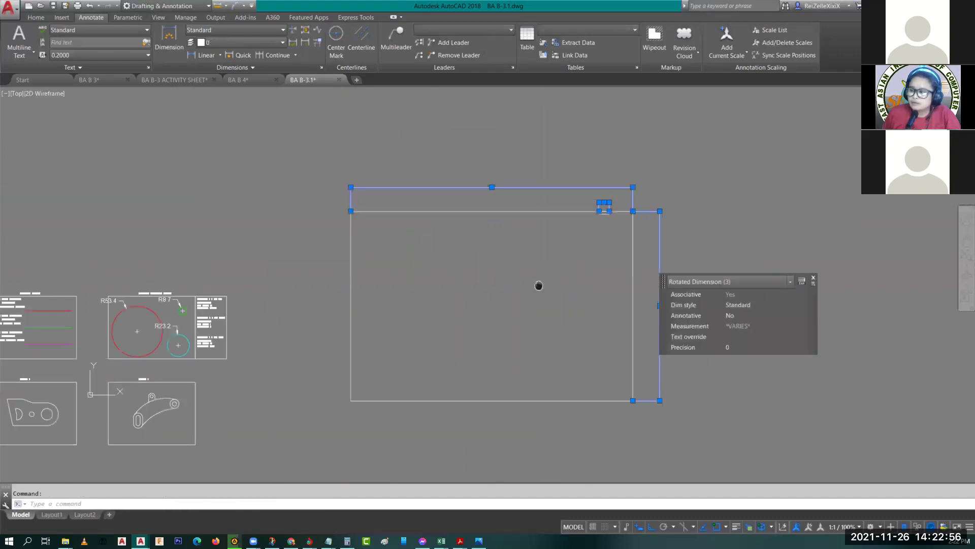
key(Escape)
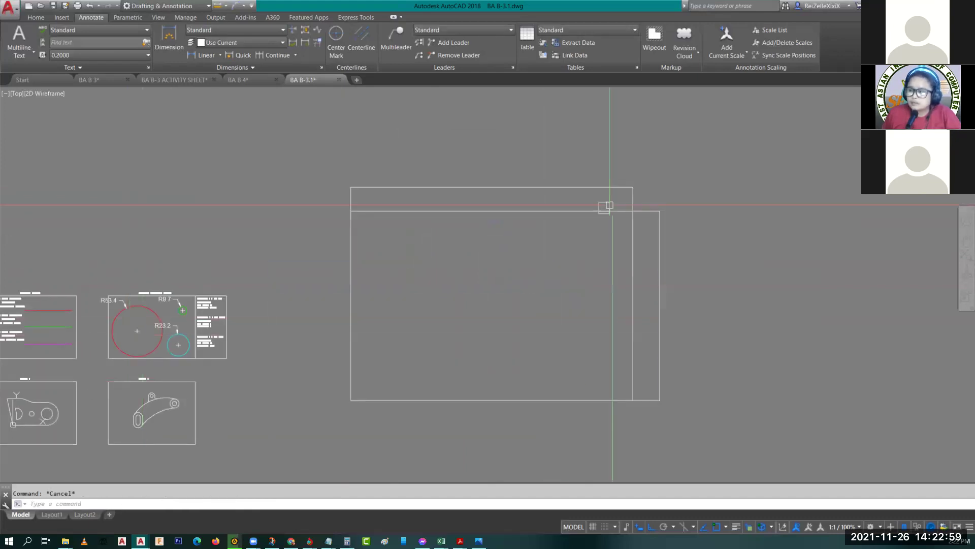
middle_drag(609, 206, 451, 203)
scroll(451, 203, up, 3)
Step: Copy the small two-line box from its bottom midpoint to the right of the rectangles
click(408, 174)
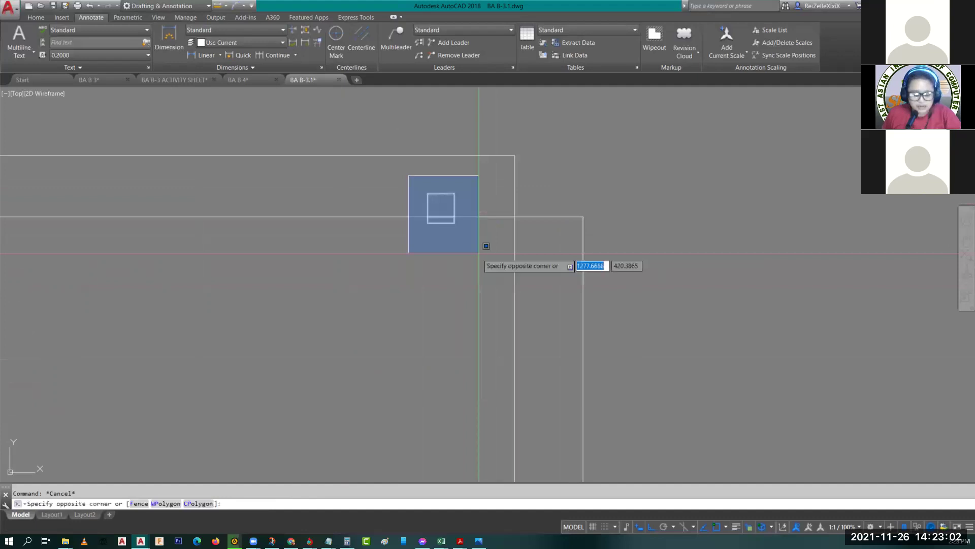
click(483, 248)
text(co)
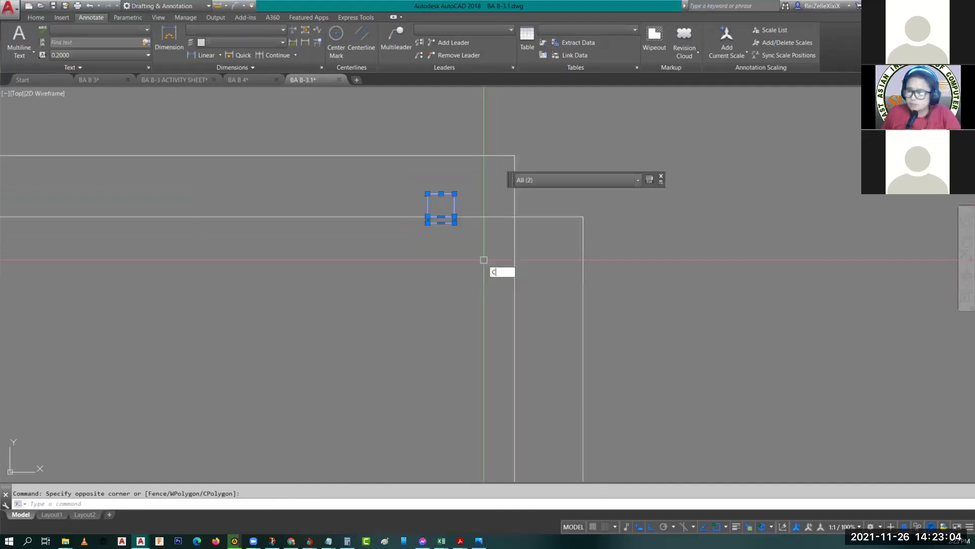
key(Return)
click(441, 219)
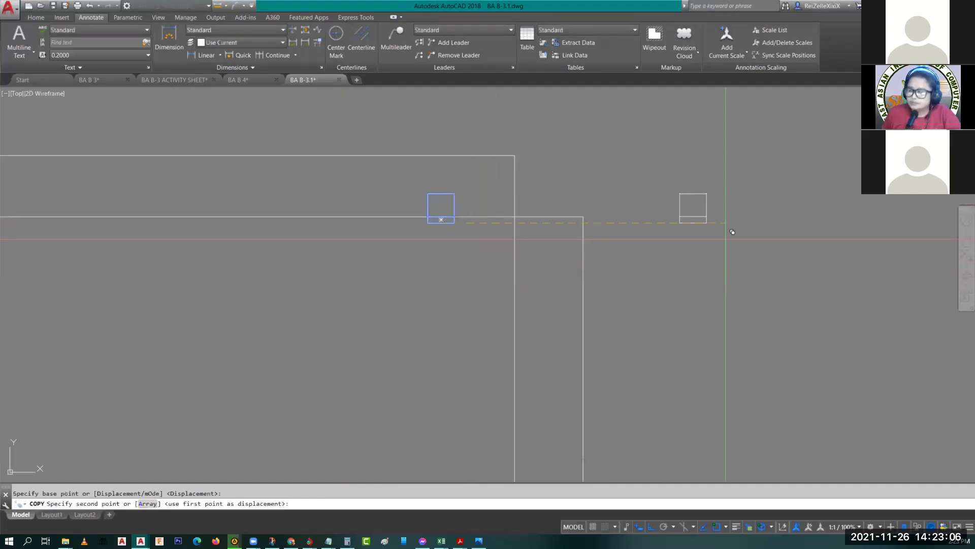
click(806, 257)
key(Escape)
scroll(812, 208, down, 2)
mouse_move(556, 214)
middle_down()
mouse_move(464, 256)
mouse_move(563, 227)
middle_up()
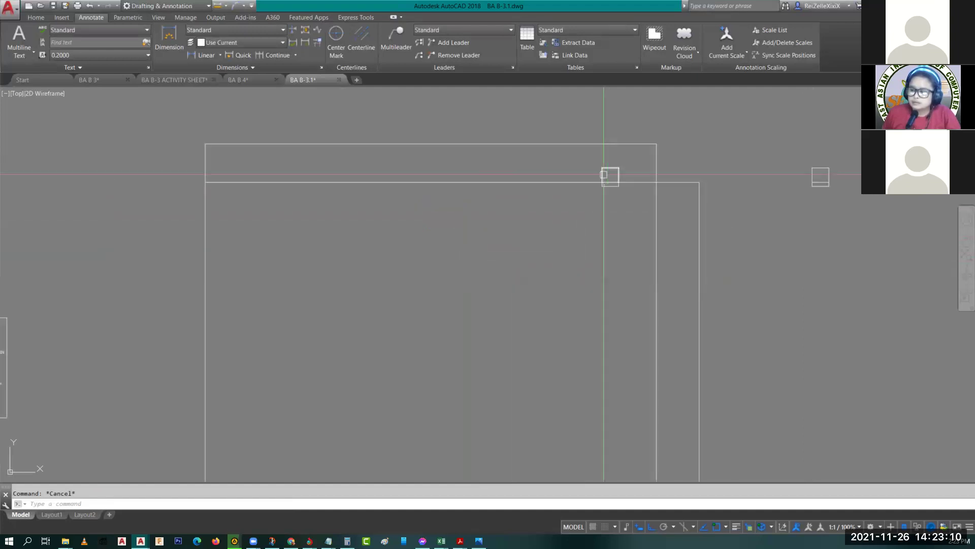
scroll(604, 174, down, 2)
click(615, 200)
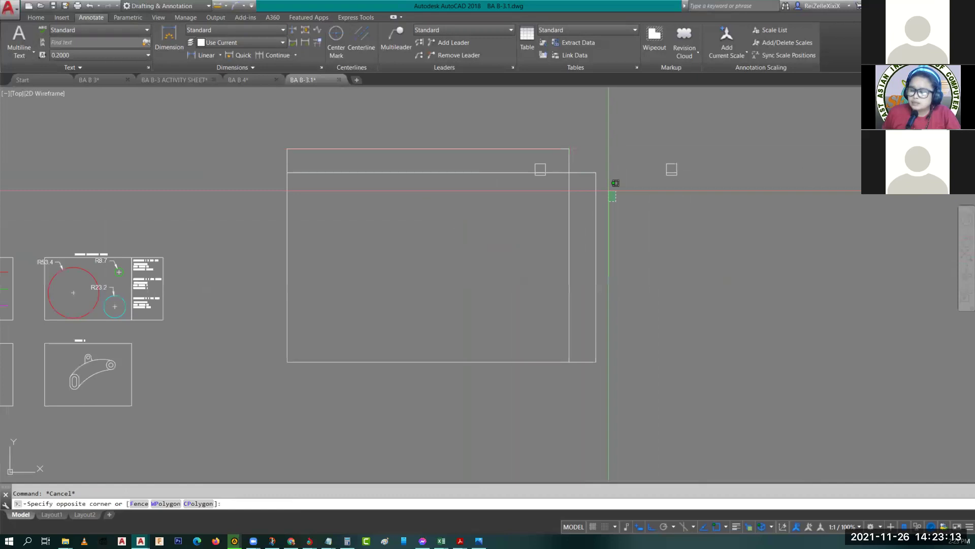
Step: Switch the rectangle's 594.7, 22.0 and 399.4 dimensions to the BBZ dimension style
click(540, 169)
scroll(541, 169, up, 2)
click(541, 169)
click(469, 109)
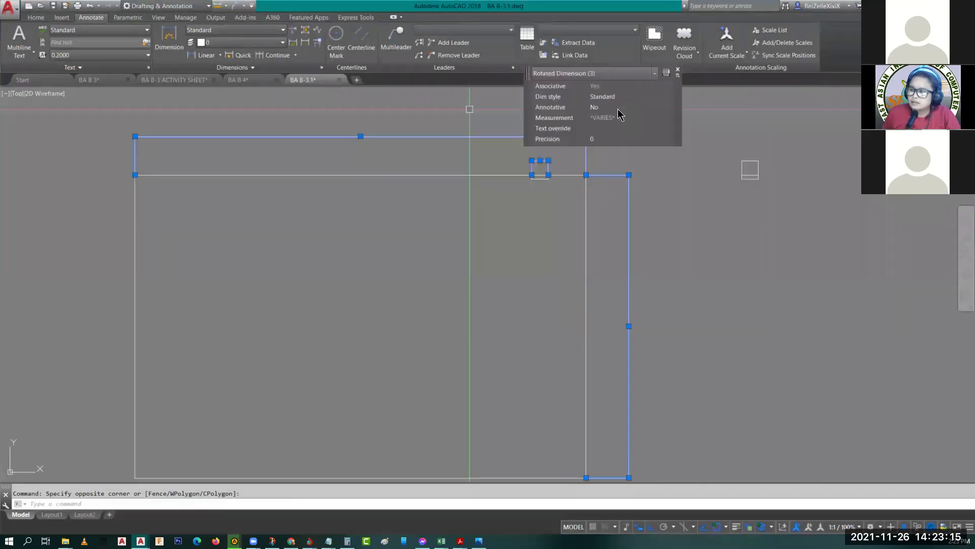
click(616, 106)
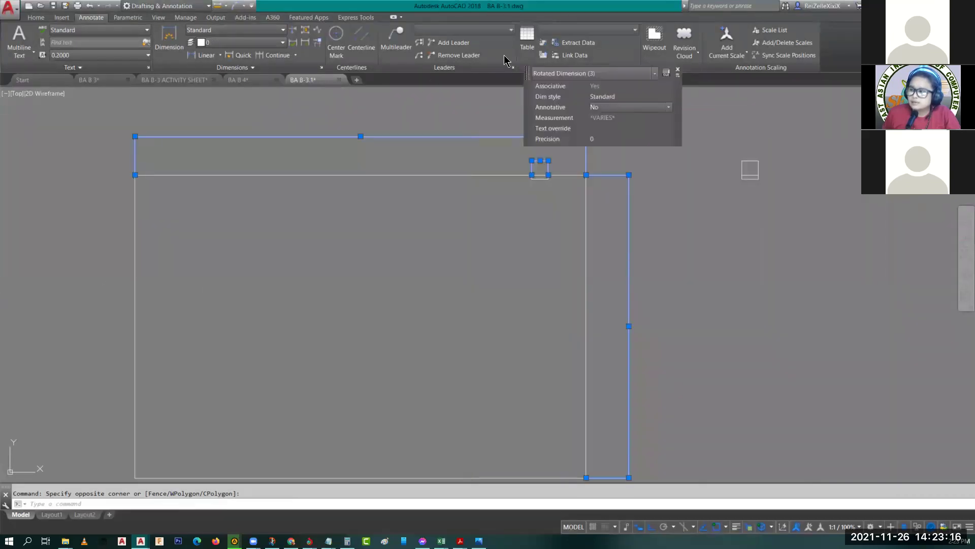
click(610, 97)
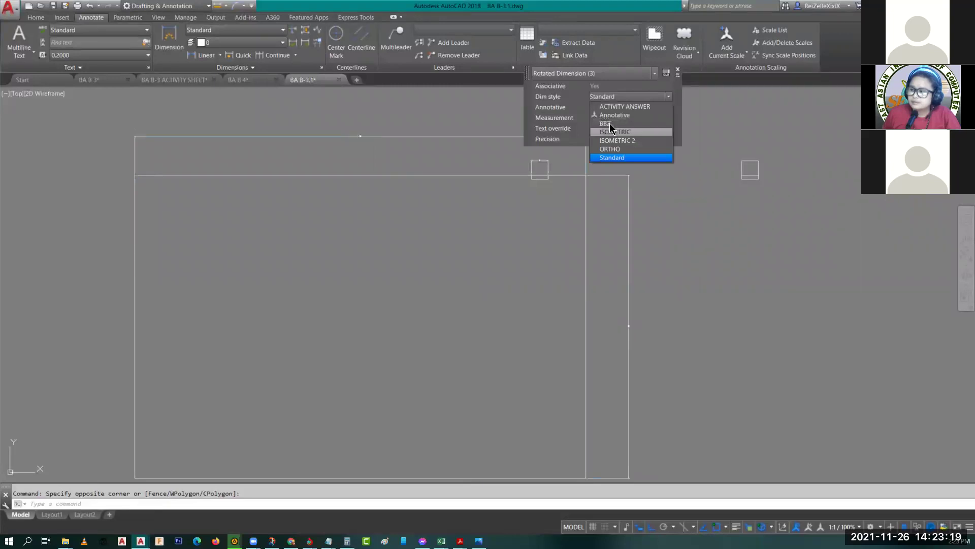
click(610, 123)
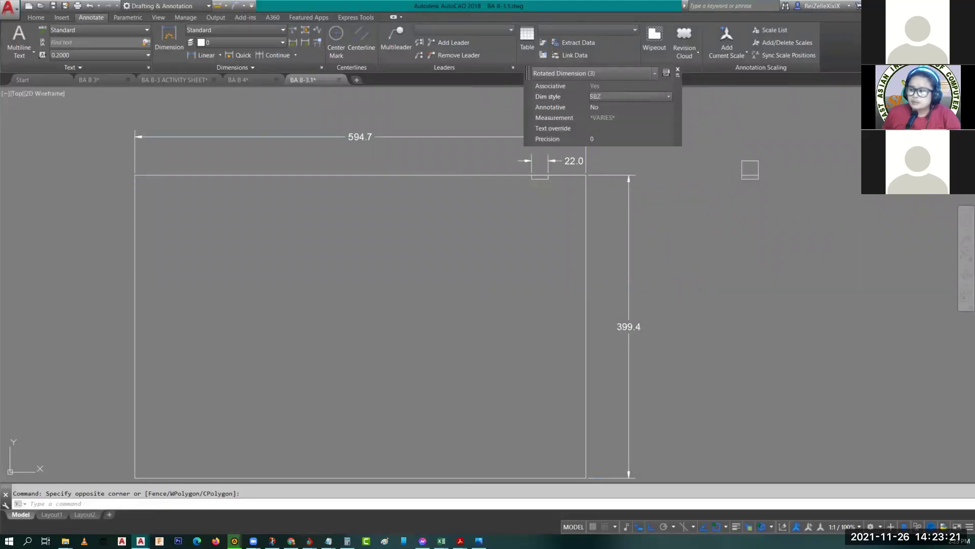
key(Escape)
scroll(407, 200, down, 2)
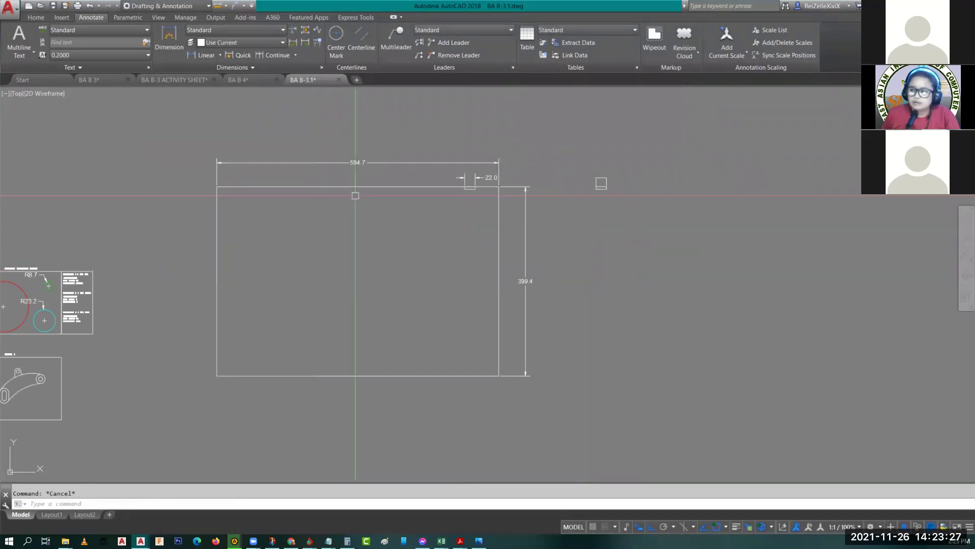
scroll(616, 173, up, 4)
Step: Add a 22.0 linear dimension across the copied box's width and check its dimension style
click(208, 55)
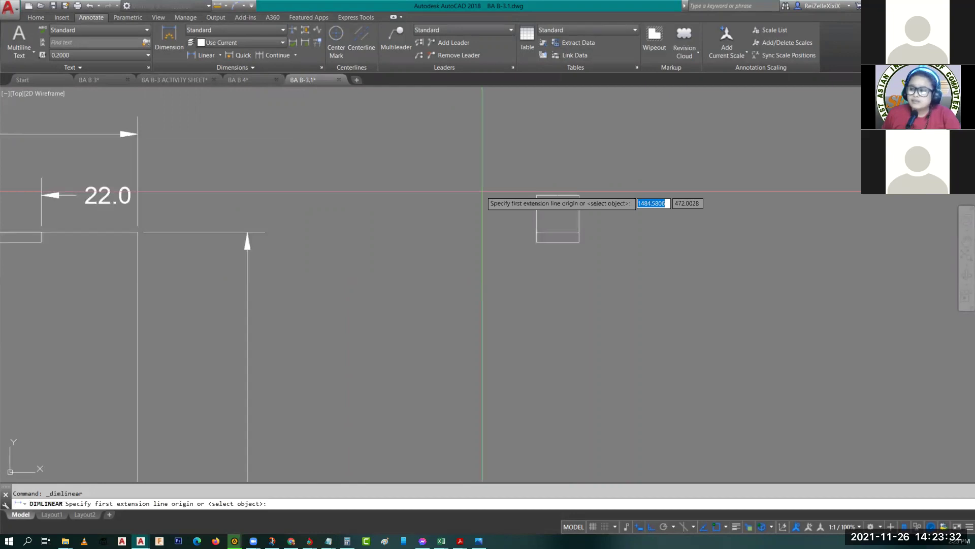
key(Escape)
click(540, 208)
click(511, 164)
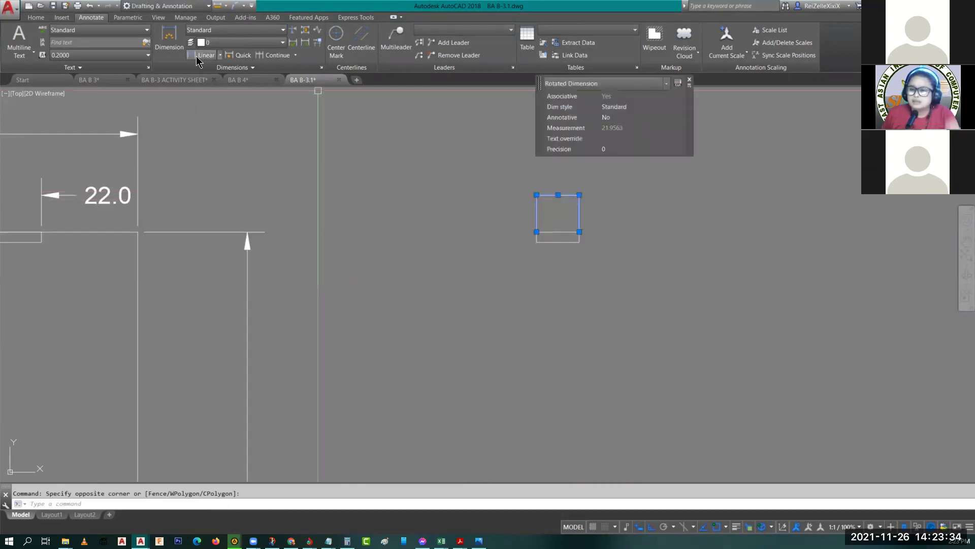
click(621, 108)
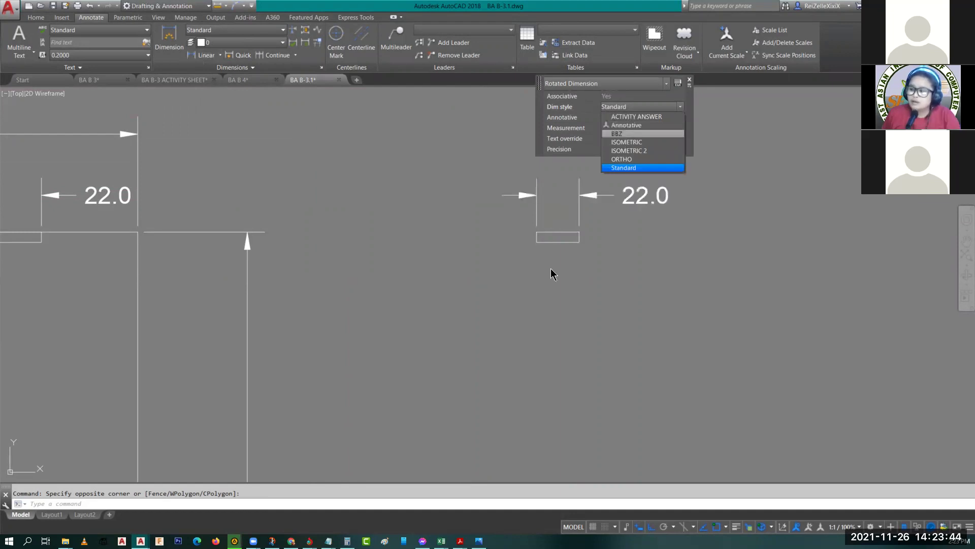
key(Escape)
mouse_move(632, 224)
middle_down()
mouse_move(668, 173)
mouse_move(729, 203)
mouse_move(666, 209)
middle_up()
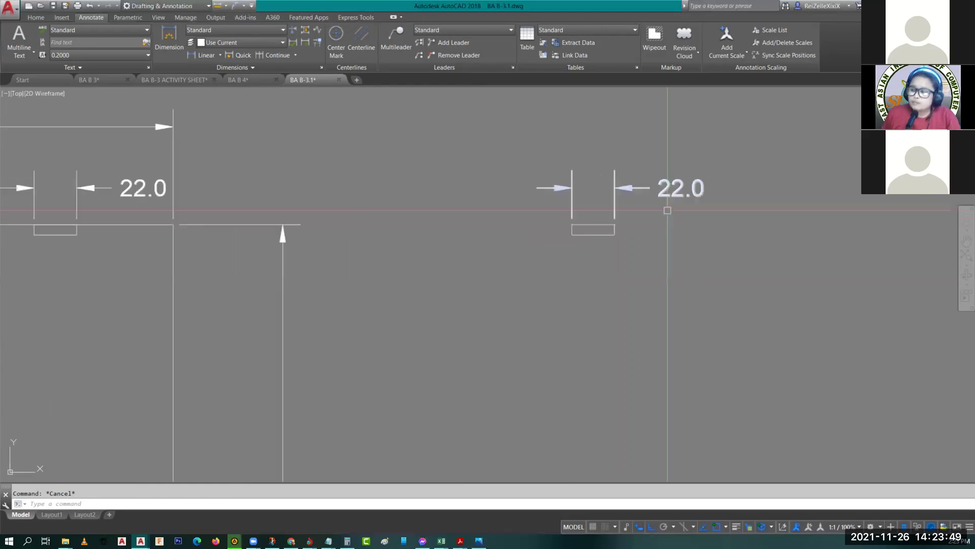
click(666, 208)
click(490, 130)
Step: In the Dimension Style Manager, change the BBZ style's overall Fit scale from 50 to 10
click(321, 67)
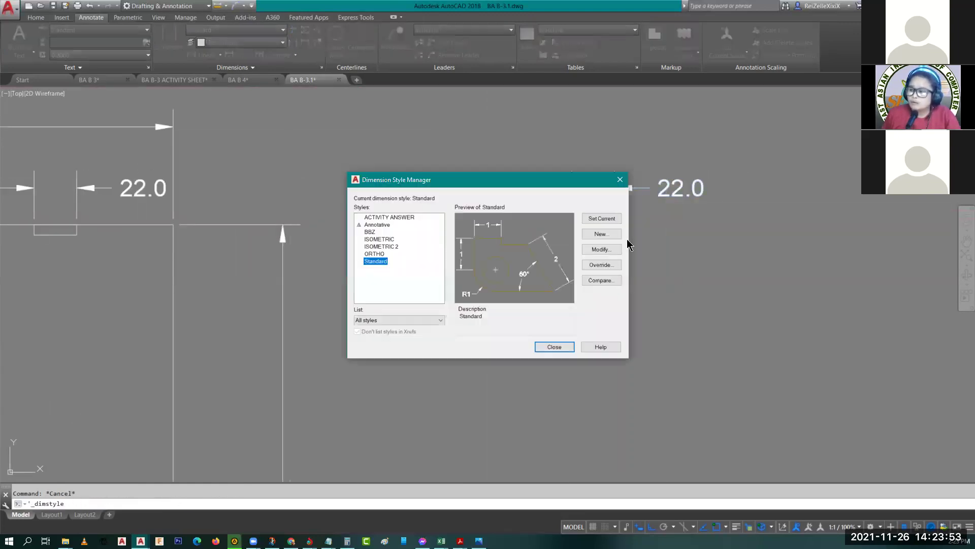
click(601, 249)
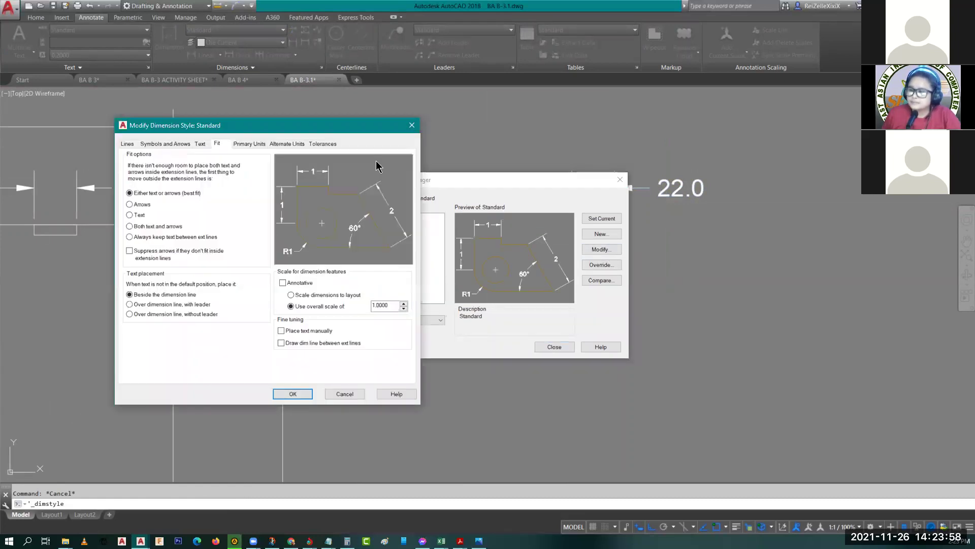
key(Escape)
click(373, 232)
key(alt+m)
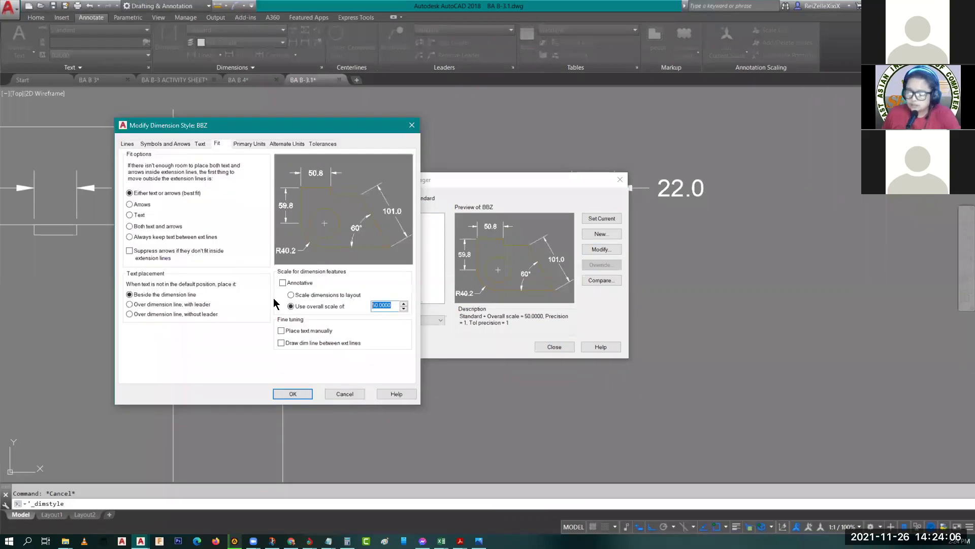
click(305, 396)
click(555, 348)
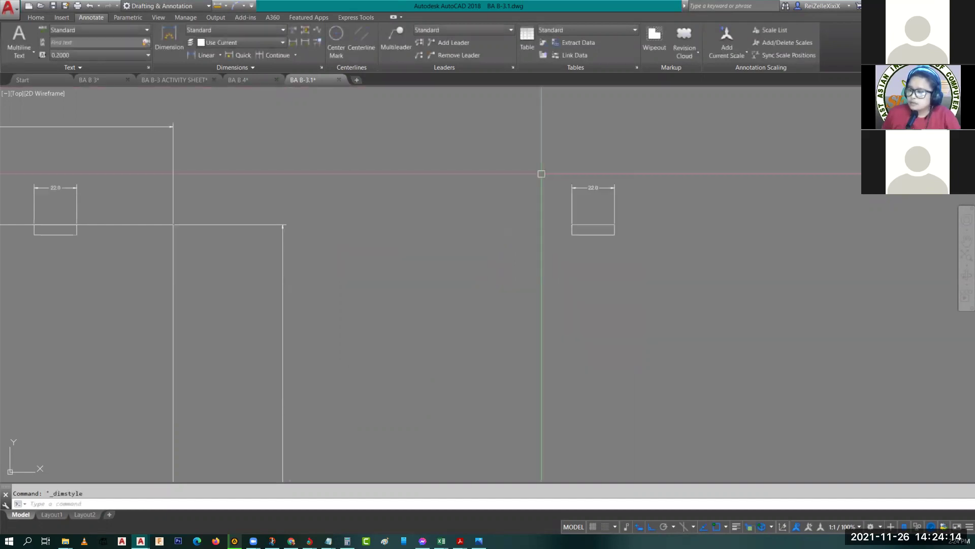
Step: Undo the style edit and give the copied box's 22.0 dimension the ISOMETRIC style
scroll(625, 235, down, 4)
middle_drag(250, 320, 411, 244)
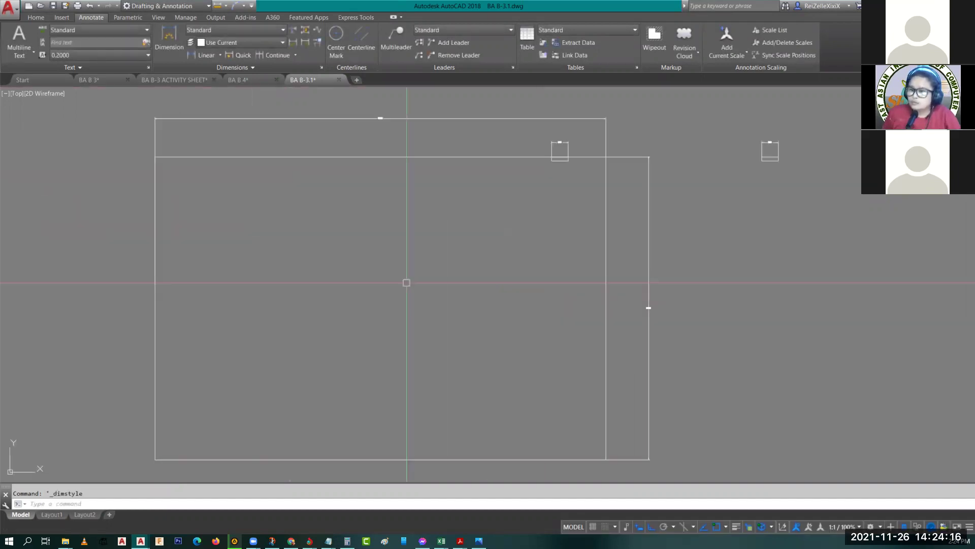
middle_drag(743, 249, 604, 288)
scroll(604, 288, up, 4)
key(ctrl+z)
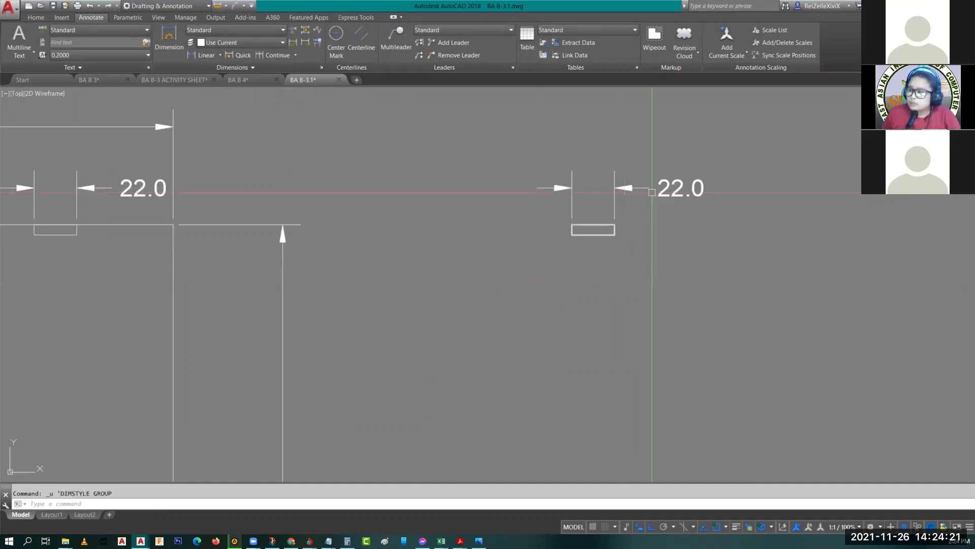
click(651, 192)
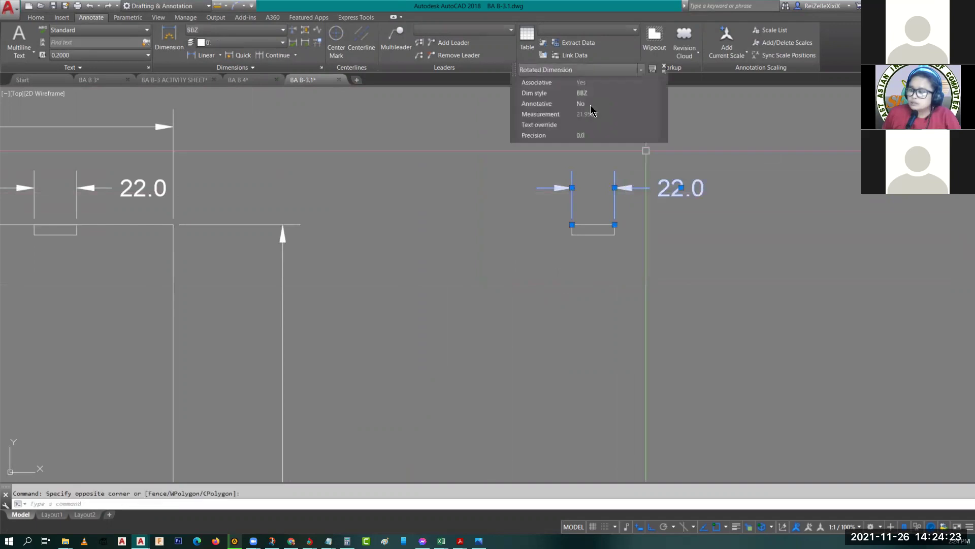
click(594, 94)
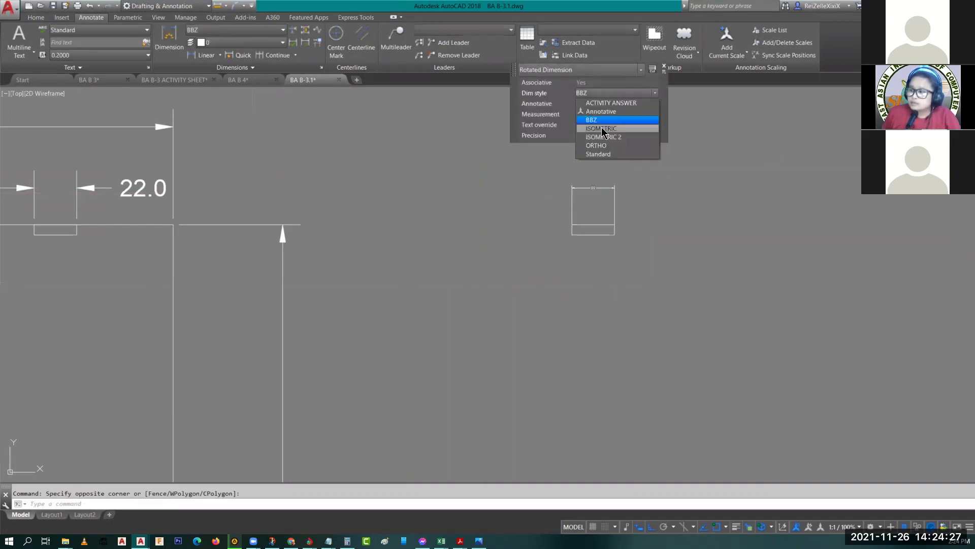
click(603, 129)
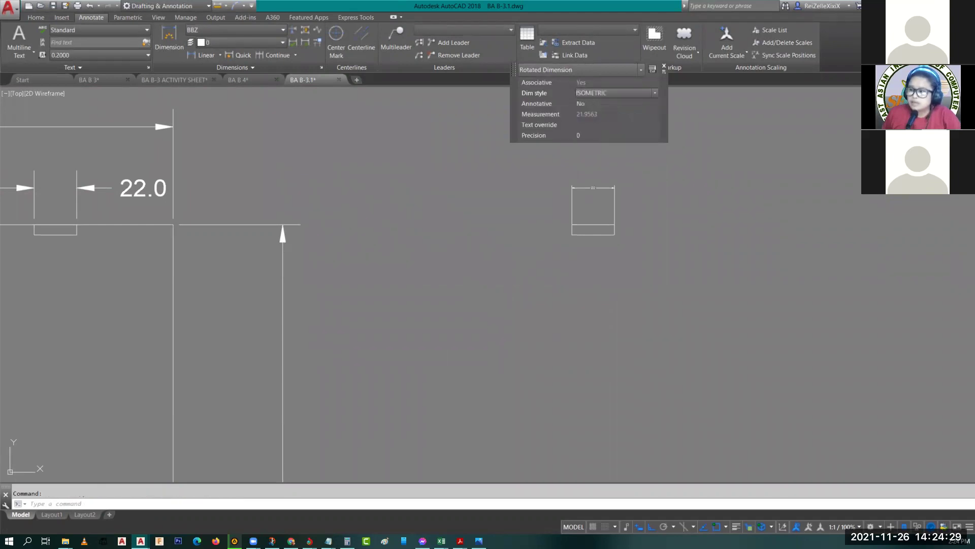
key(Escape)
scroll(619, 193, up, 3)
Step: Pan over to the Creating Dimension Styles sheet showing the R53.4, R8.7 and R23.2 circles
middle_drag(631, 222, 456, 251)
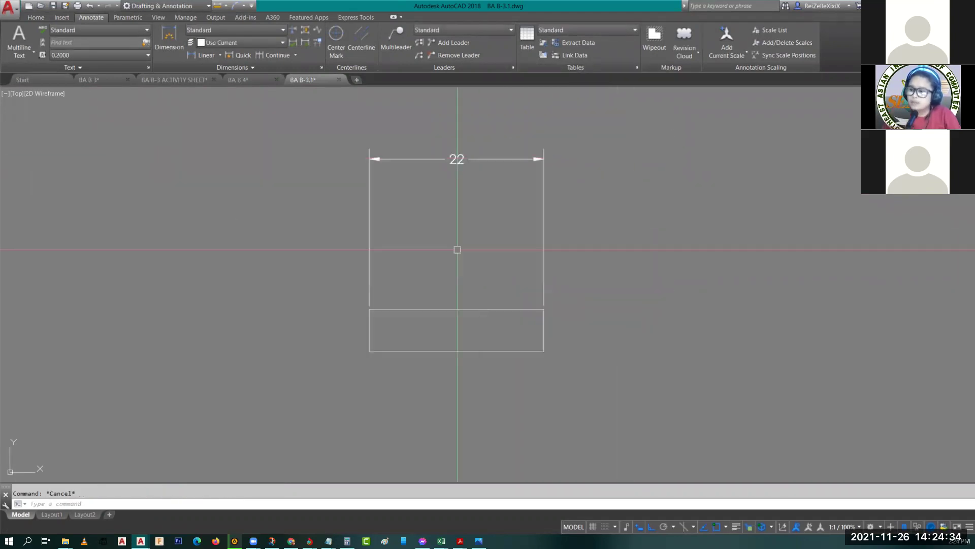
scroll(636, 297, down, 6)
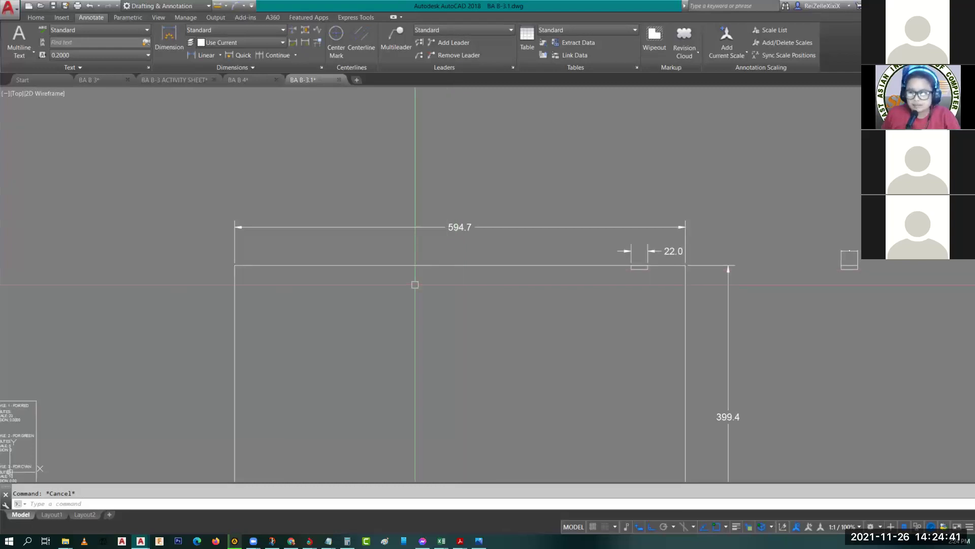
middle_drag(435, 298, 163, 270)
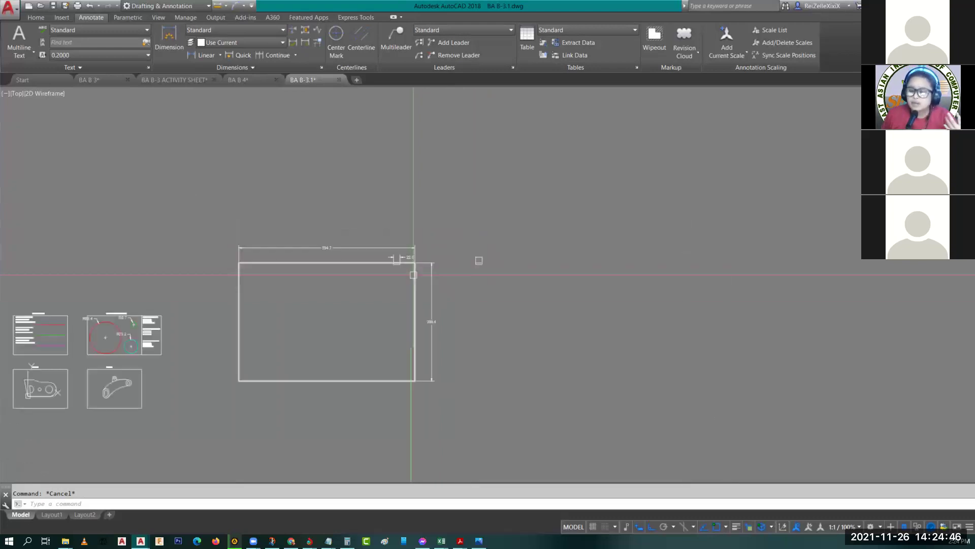
middle_drag(413, 275, 695, 227)
scroll(420, 283, up, 5)
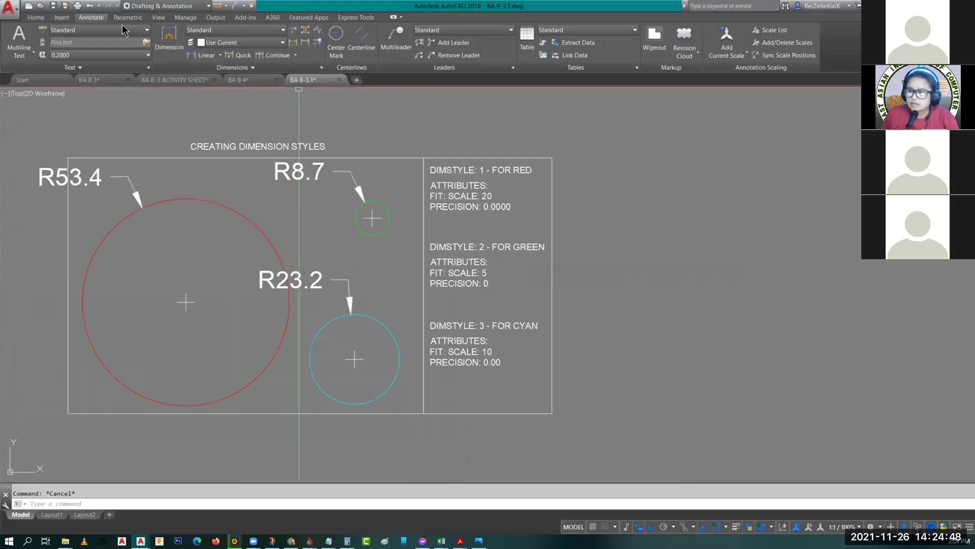
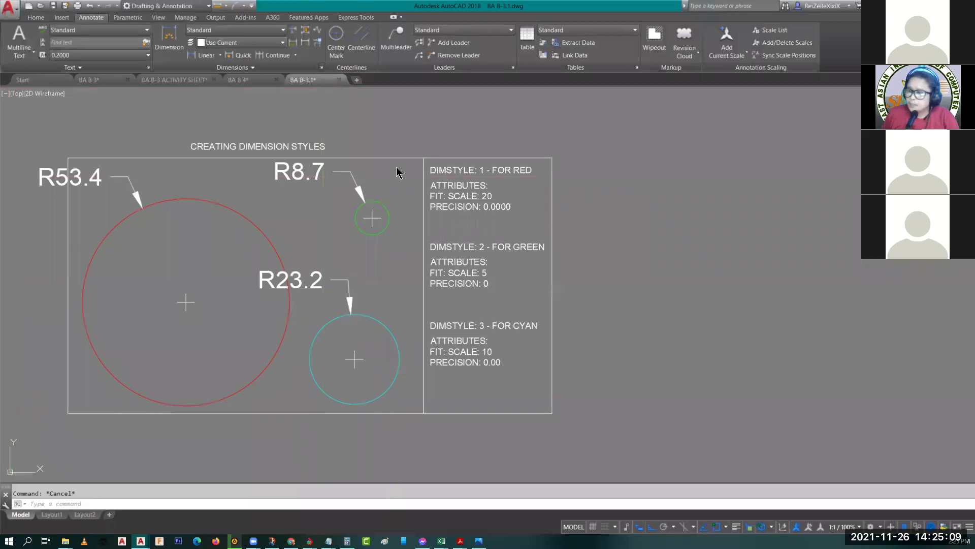
Step: Create a new dimension style named 1 with the D command
text(d)
key(Return)
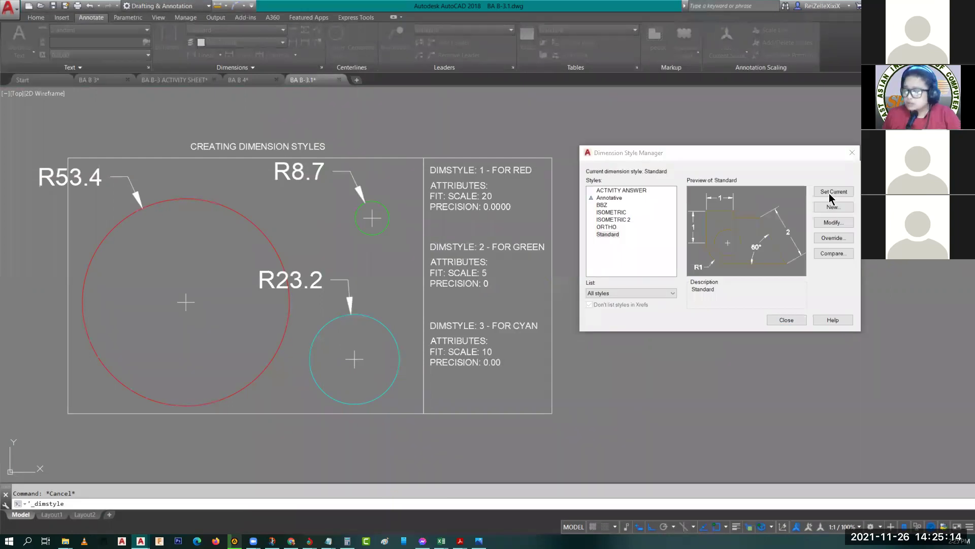
click(833, 206)
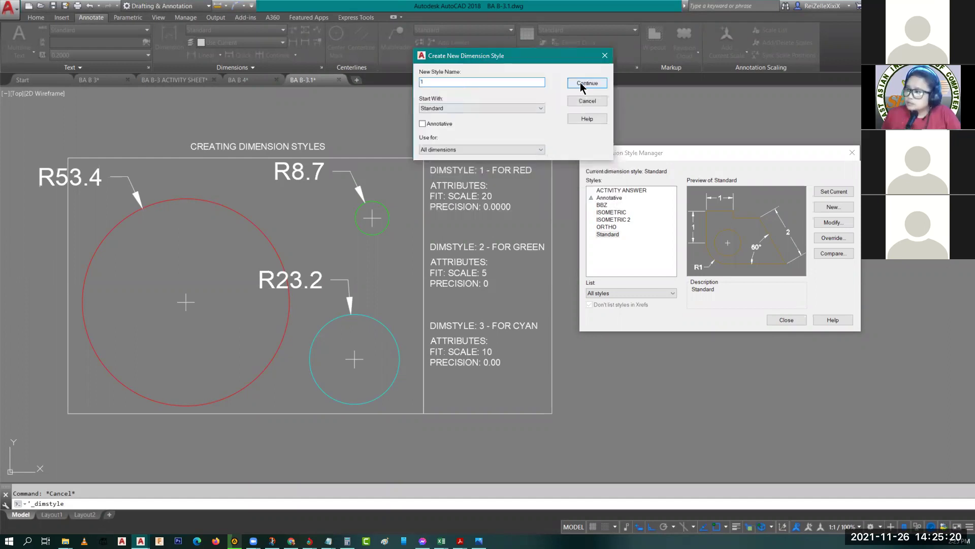
click(585, 100)
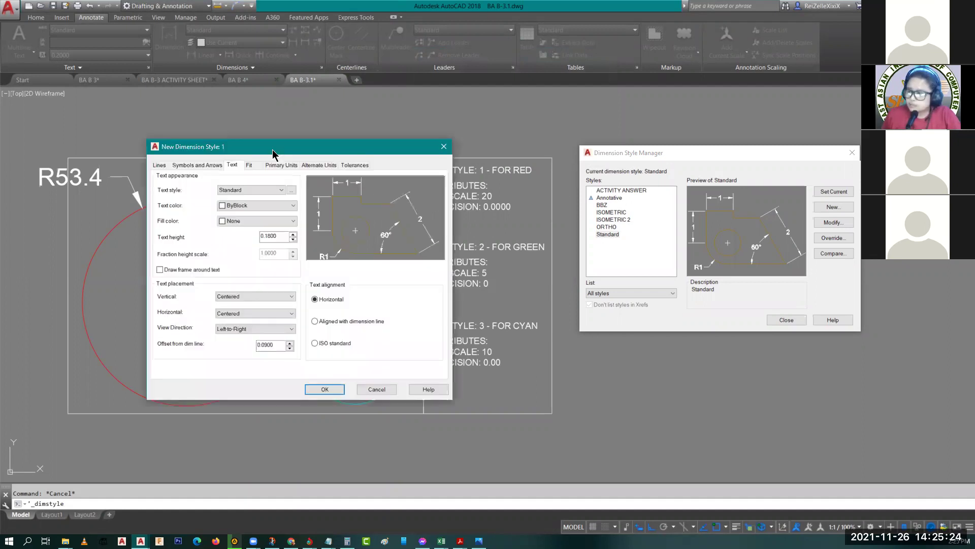
drag(273, 152, 208, 133)
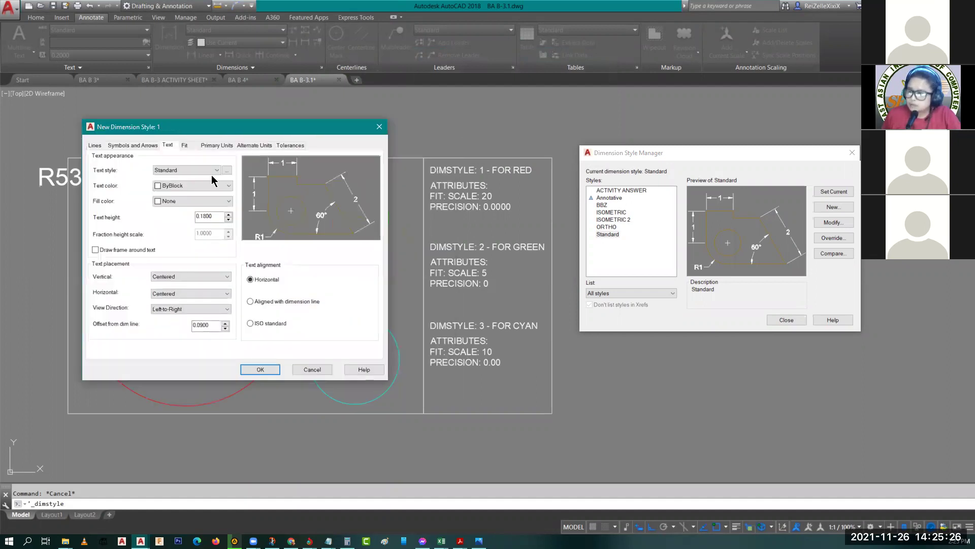
Step: Give style 1 an overall scale of 20 and linear precision 0.0000
click(183, 147)
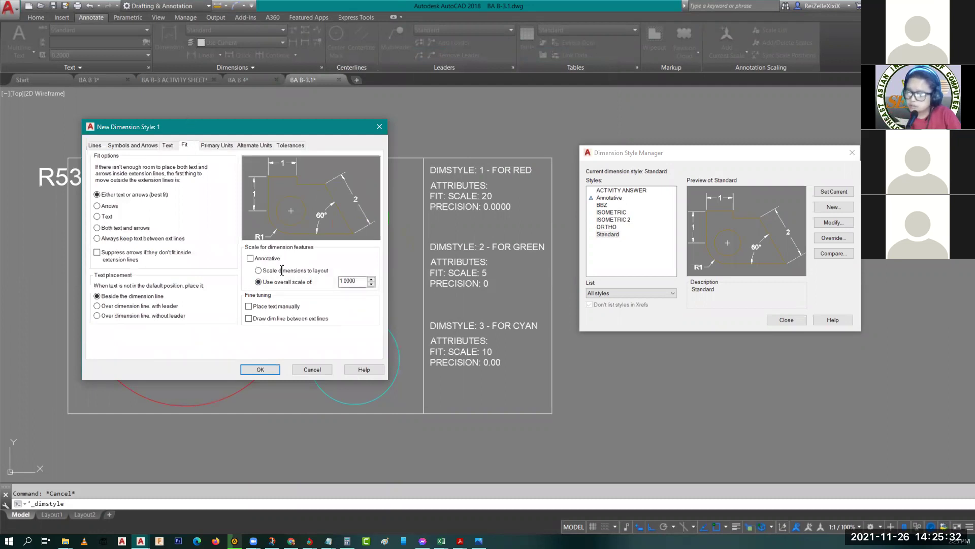
key(Tab)
text(20)
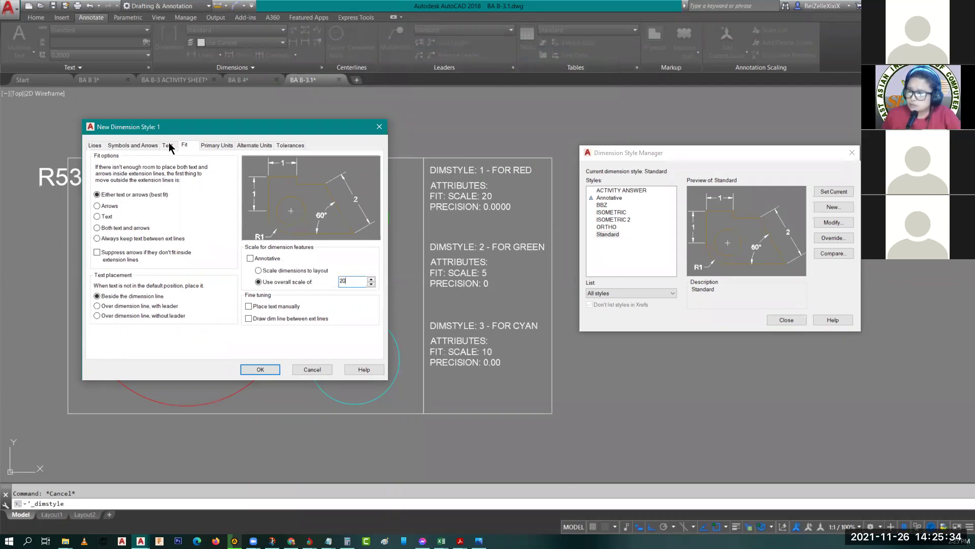
click(217, 146)
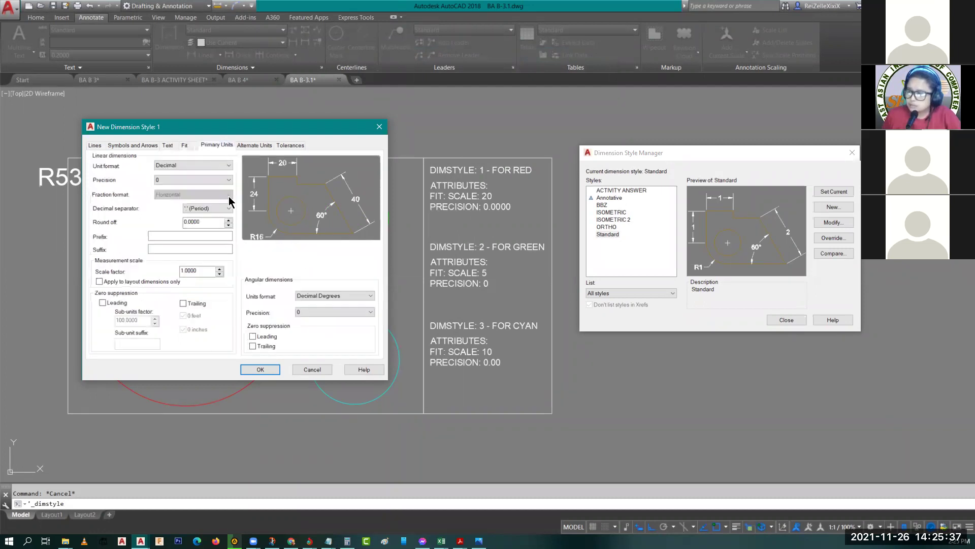
click(169, 179)
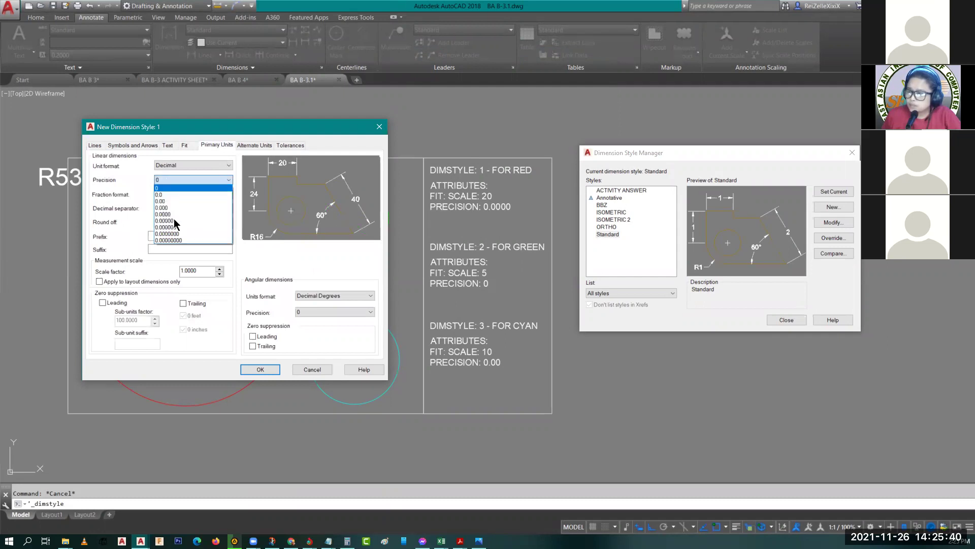
click(262, 370)
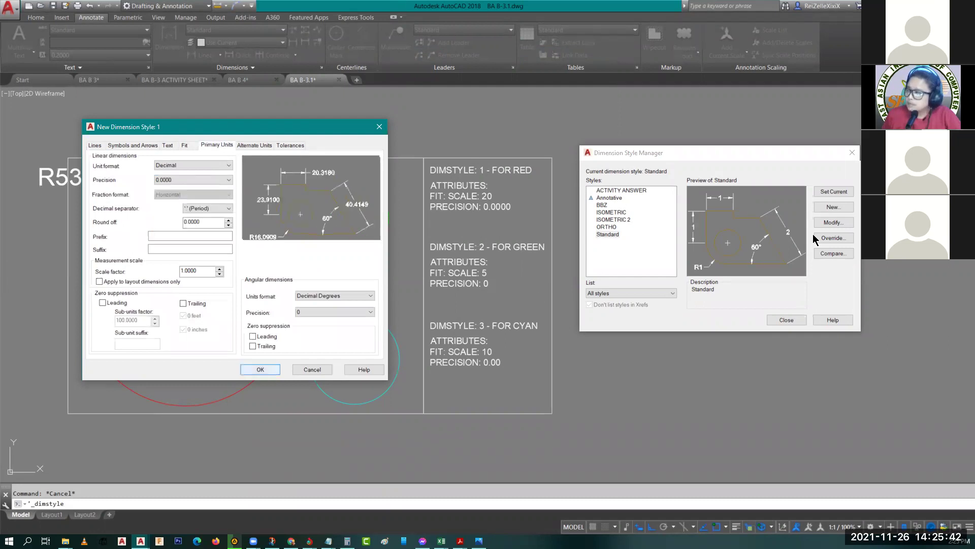
click(834, 207)
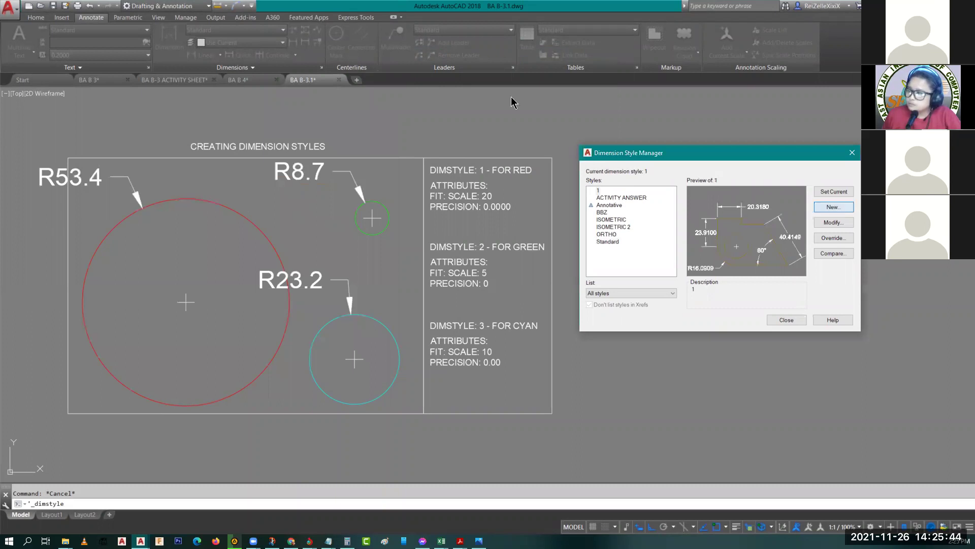
Step: Create style 2 based on Standard with overall scale 5 and precision 0
click(450, 109)
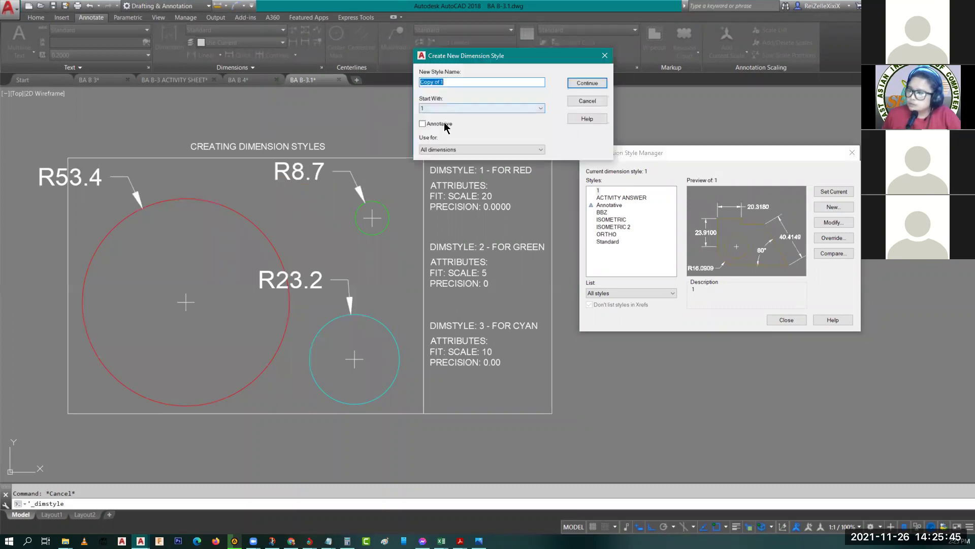
click(433, 162)
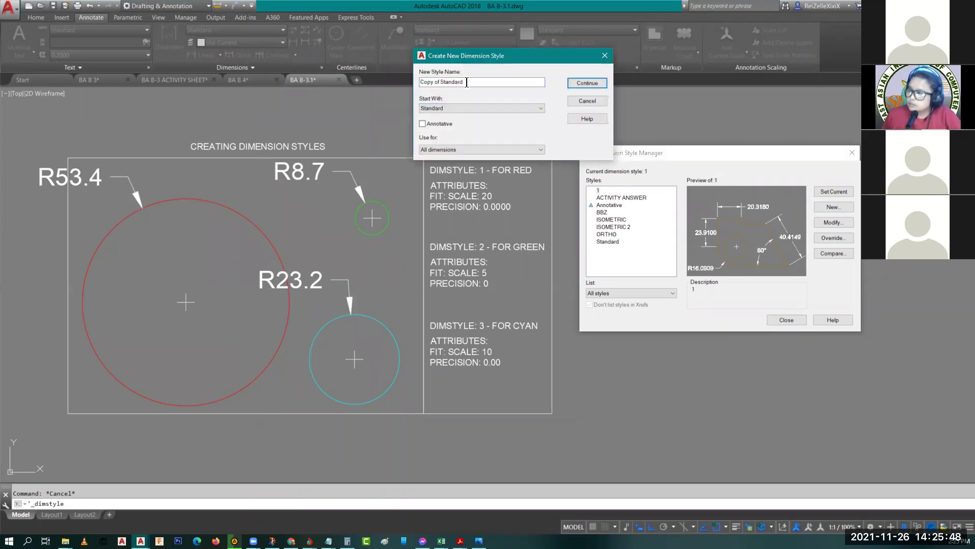
drag(471, 82, 418, 82)
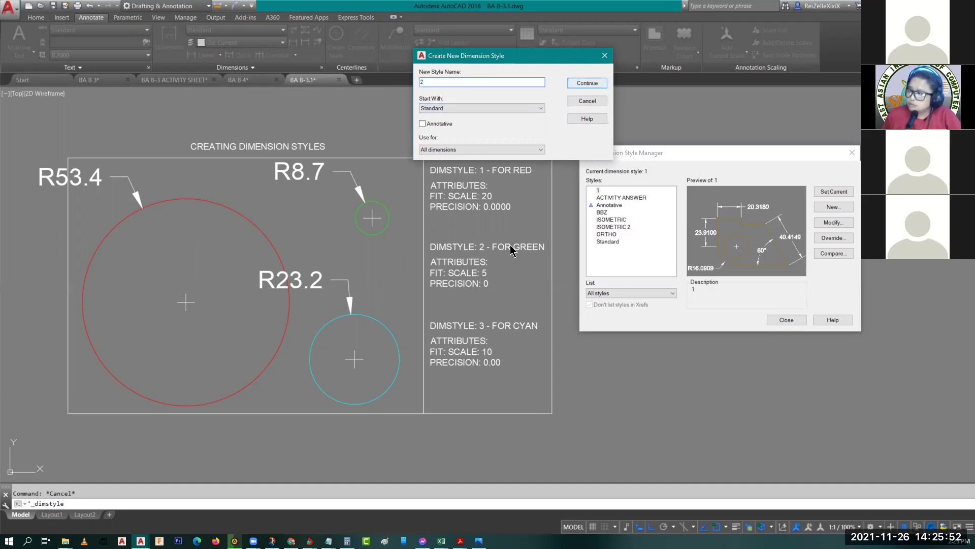
key(Escape)
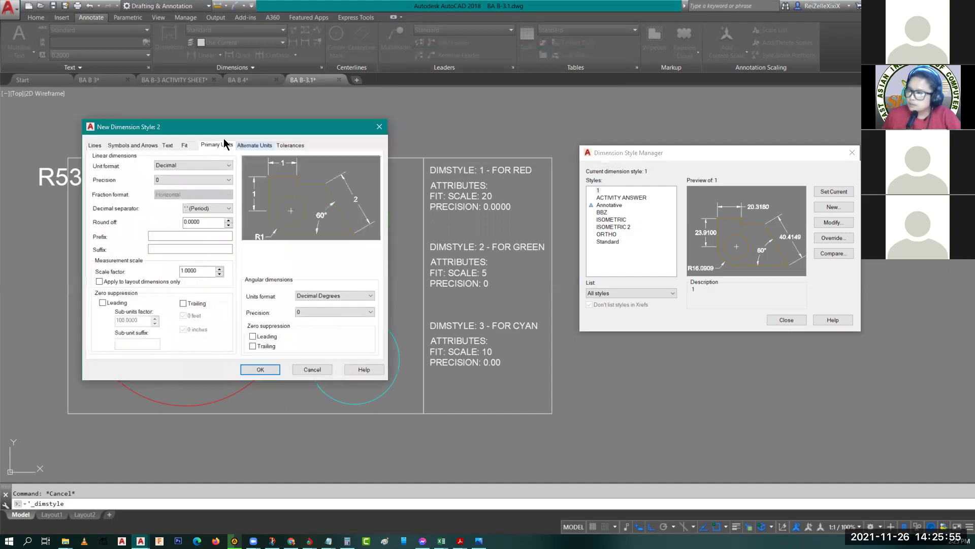
click(184, 145)
double_click(358, 281)
text(5)
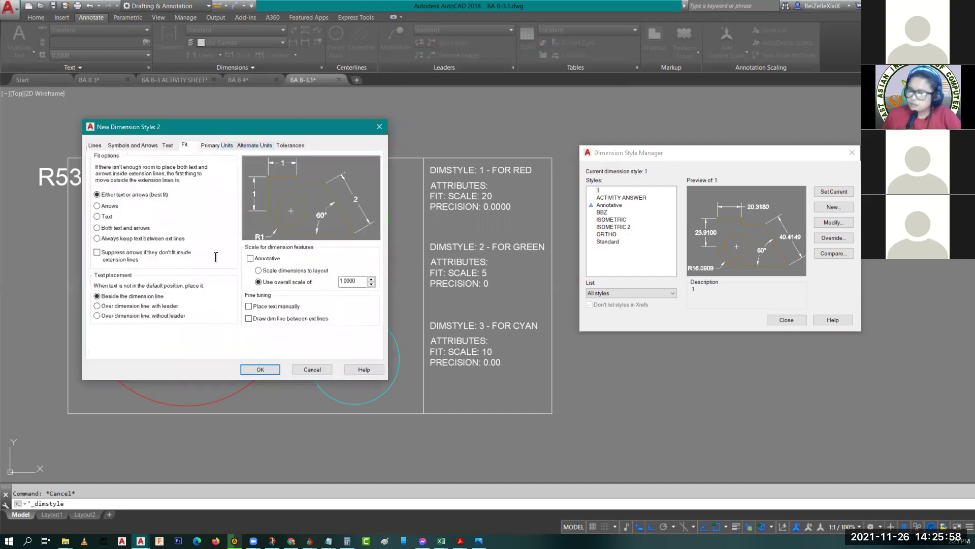
click(222, 145)
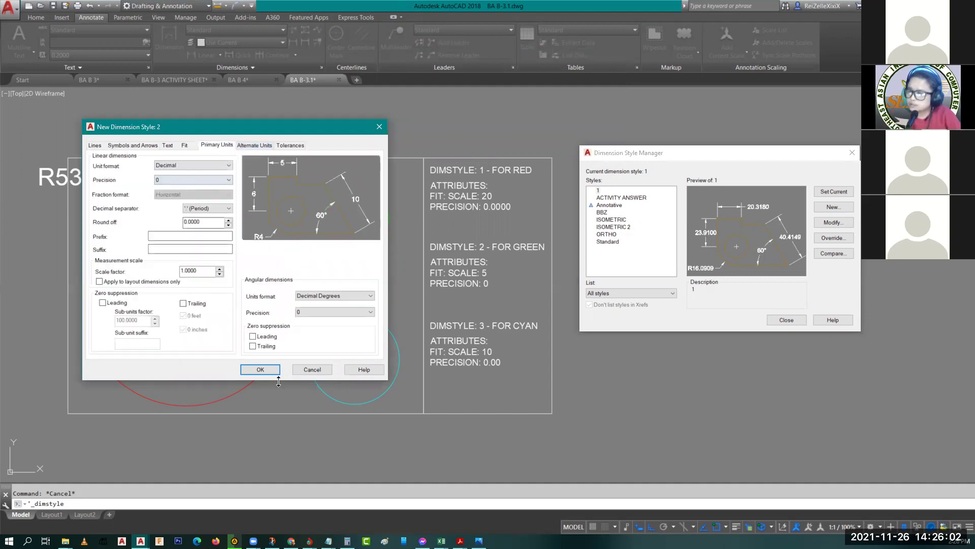
key(Return)
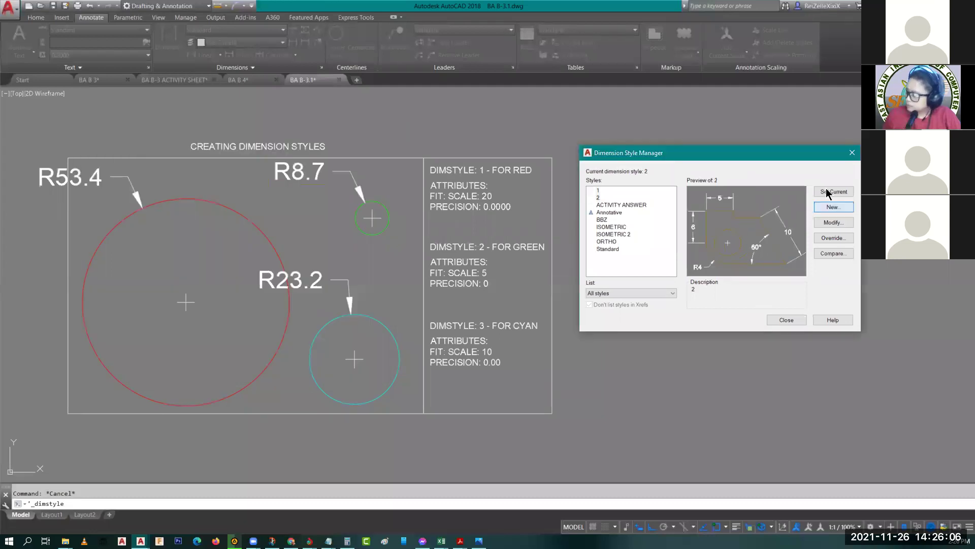
Step: Create style 3 based on Standard with overall scale 10 and precision 0.00
click(834, 206)
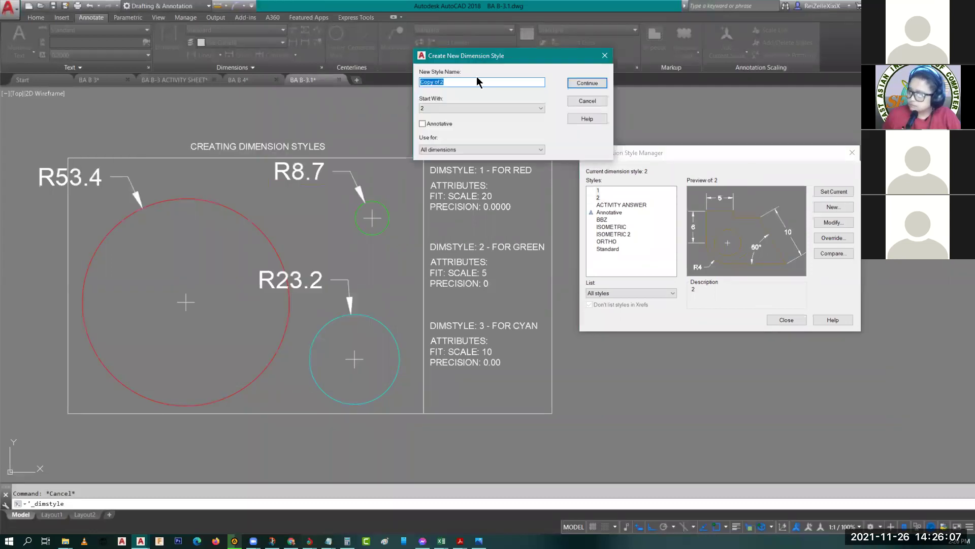
click(435, 108)
key(Return)
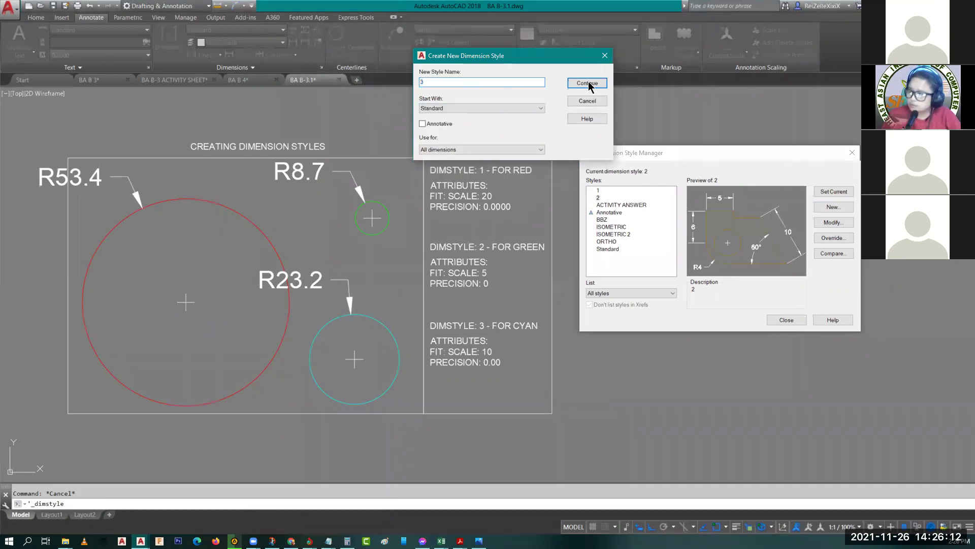
key(Escape)
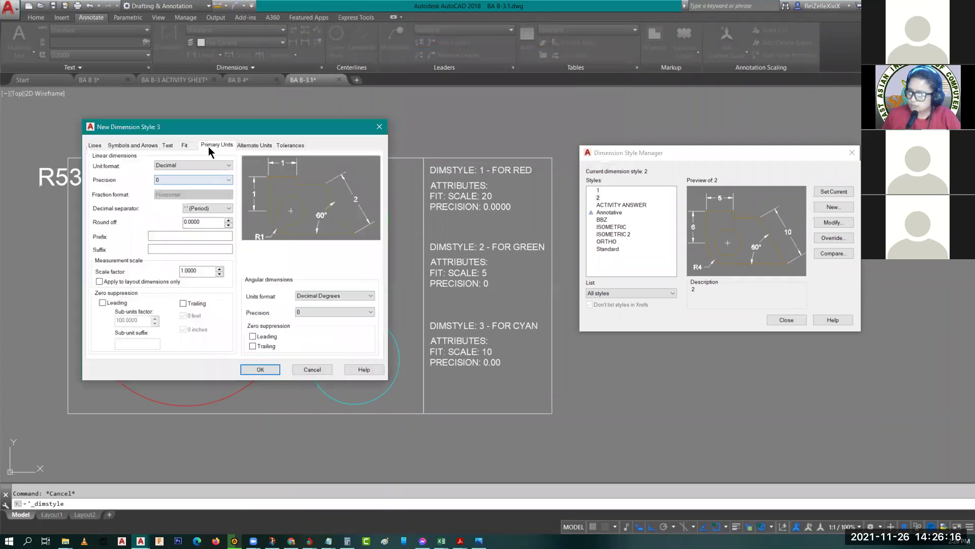
click(185, 145)
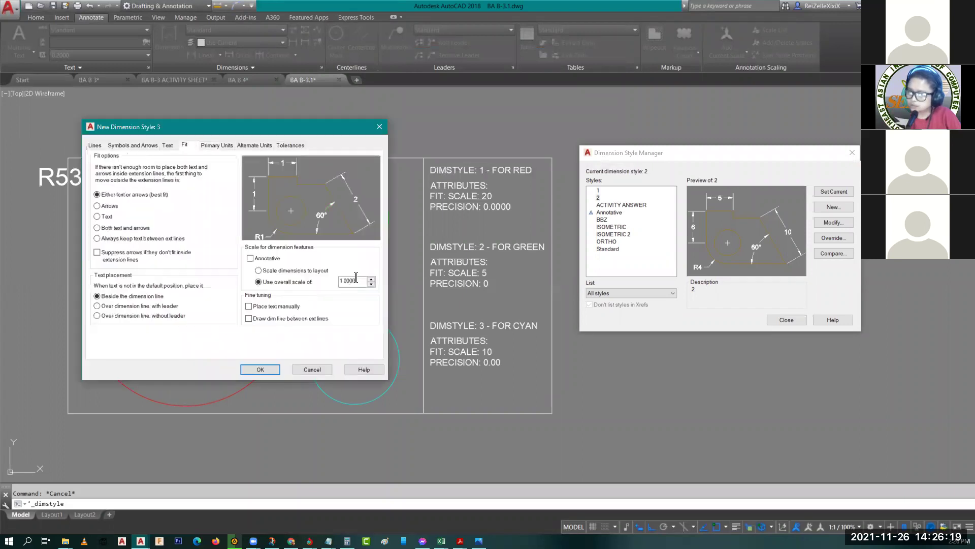
drag(357, 281, 315, 279)
text(10)
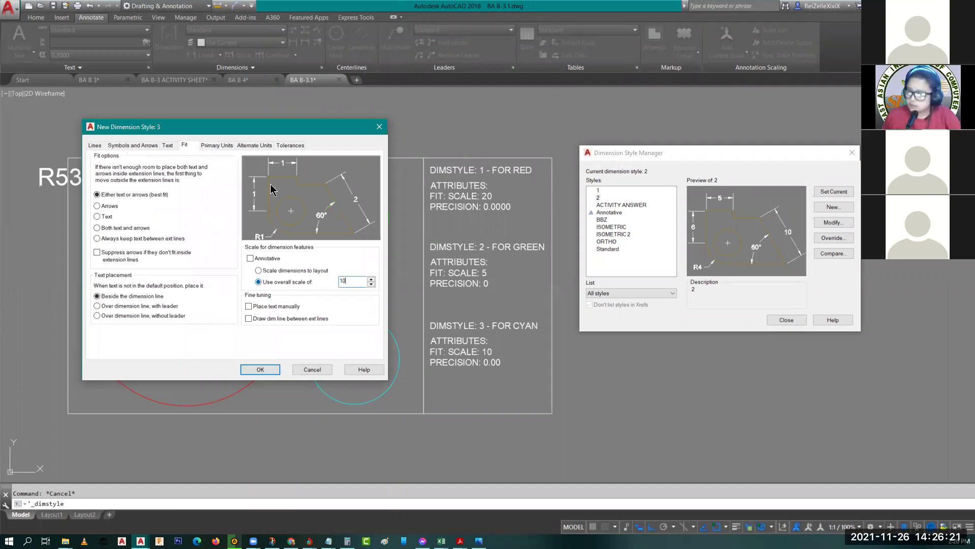
key(ctrl+Tab)
click(172, 180)
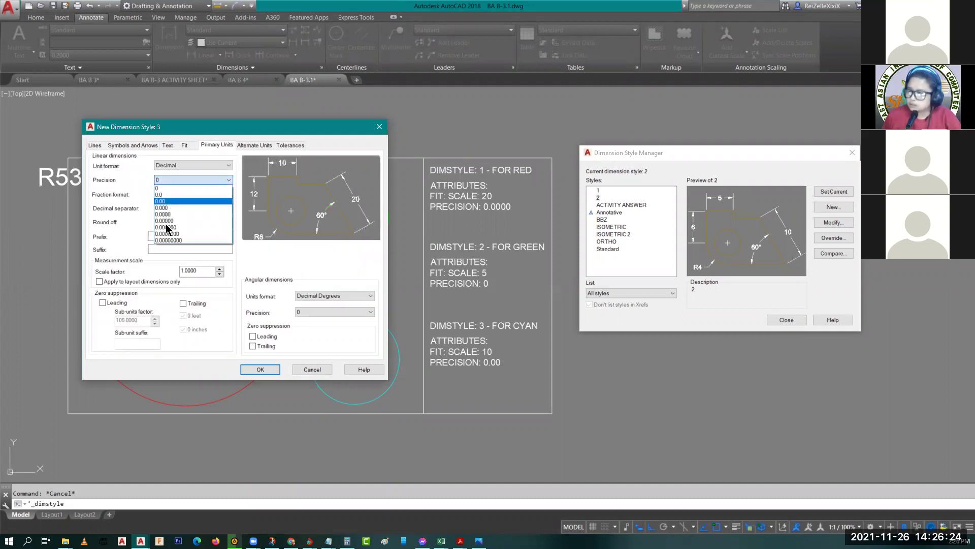
click(261, 373)
click(272, 369)
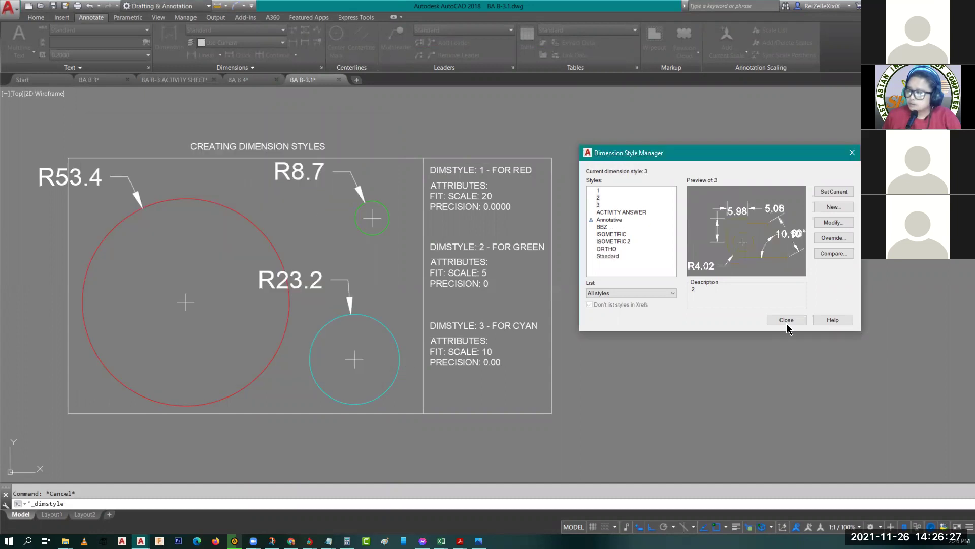
Step: Apply dimension style 1 to the red circle's R53.4 radius dimension
click(787, 320)
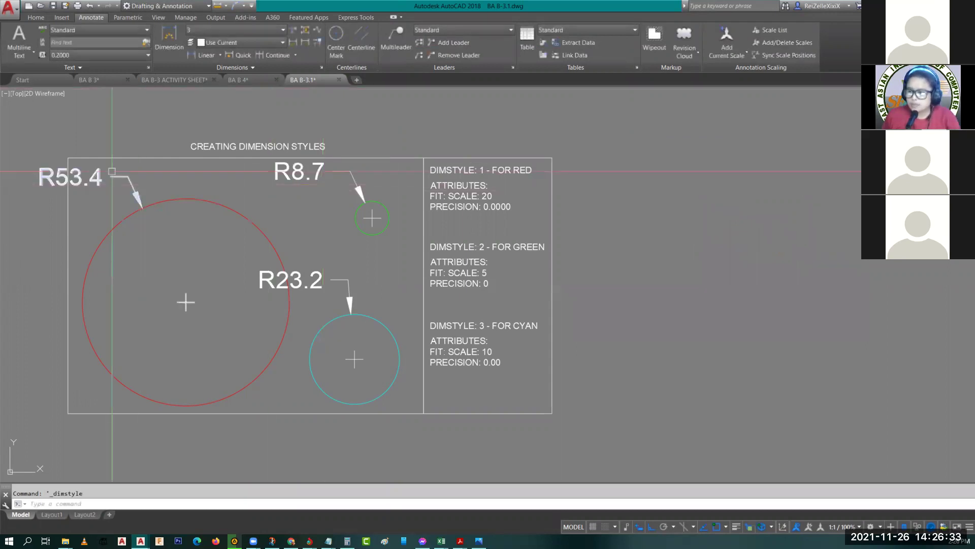
middle_drag(112, 171, 215, 173)
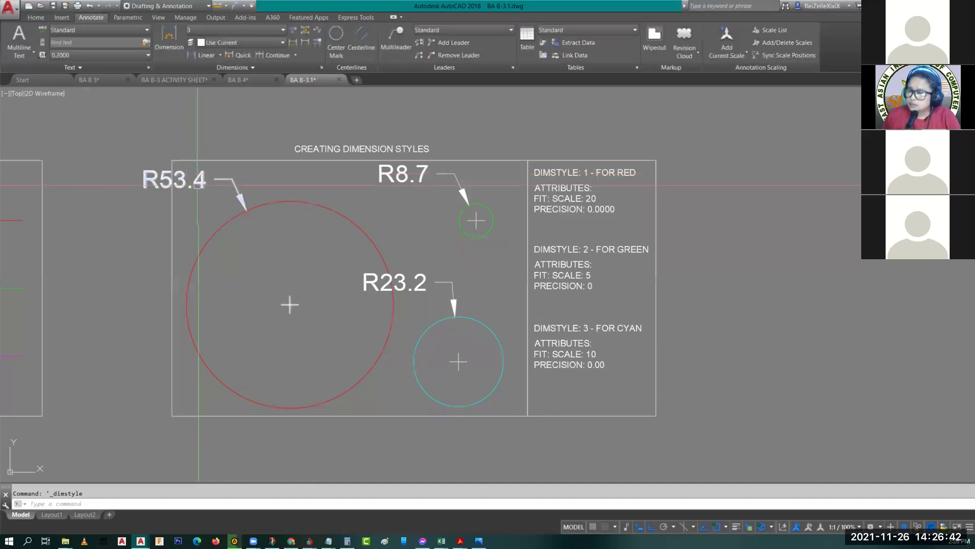
click(198, 184)
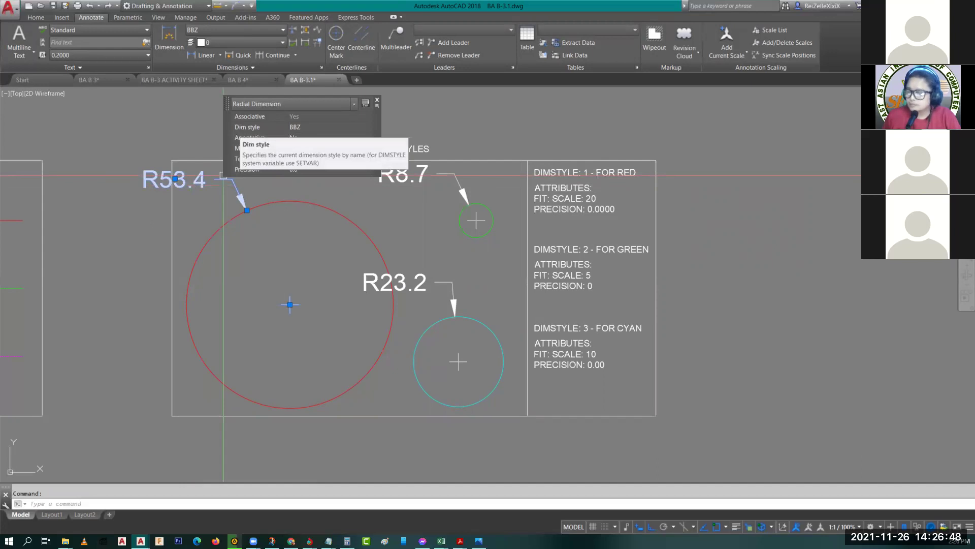
click(312, 128)
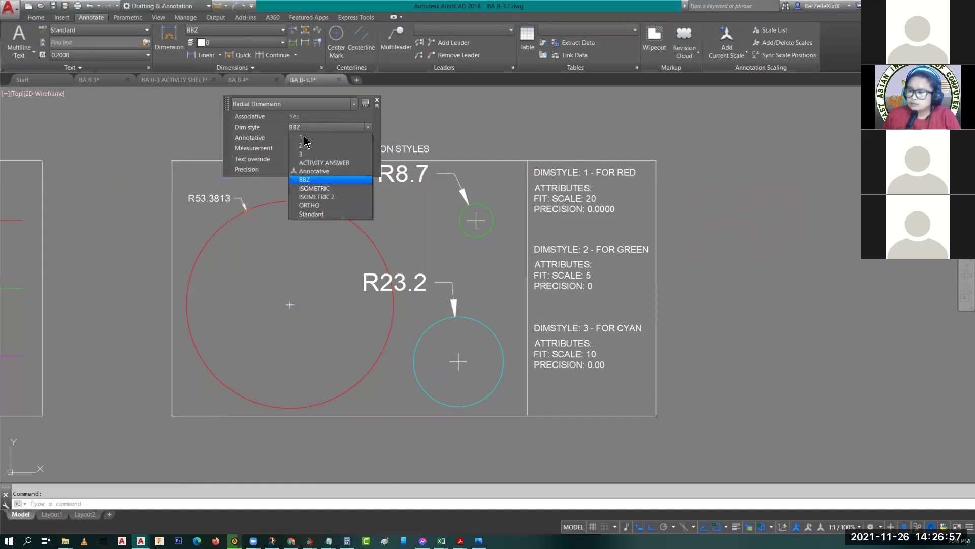
click(304, 137)
key(Escape)
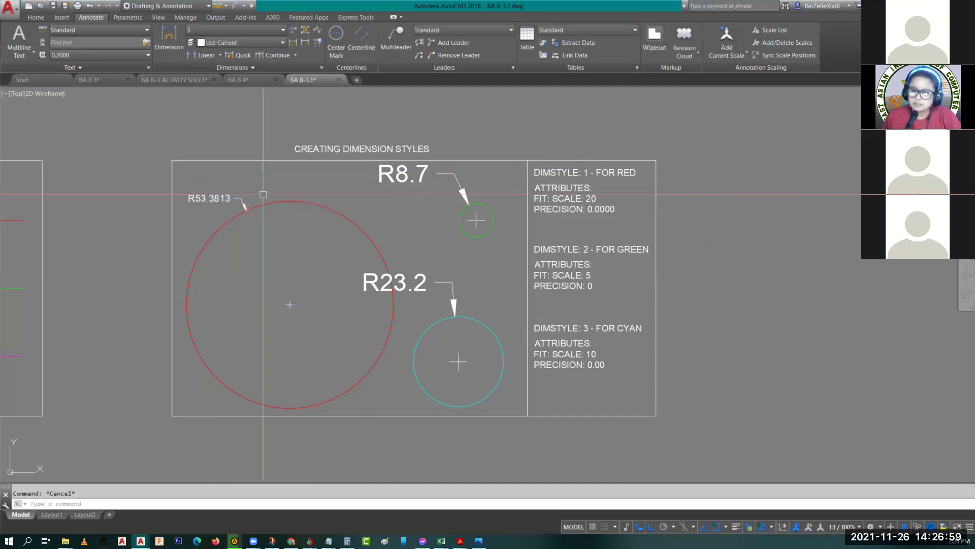
Step: Switch the cyan circle's R23.2 radius dimension to style 2, then to BBZ
middle_drag(415, 234, 337, 183)
mouse_move(341, 236)
middle_down()
mouse_move(354, 264)
mouse_move(282, 245)
middle_up()
click(353, 264)
mouse_move(260, 188)
middle_down()
mouse_move(146, 177)
mouse_move(126, 188)
mouse_move(135, 193)
middle_up()
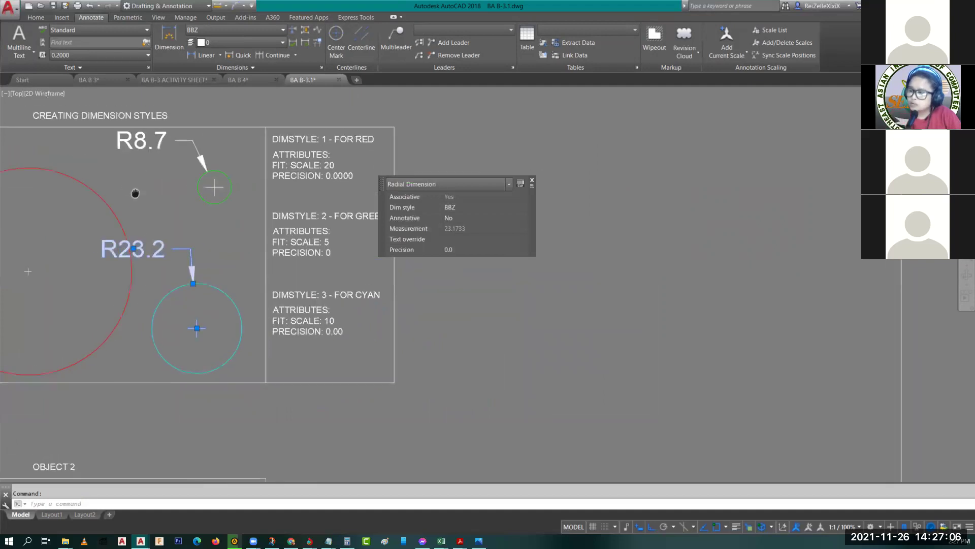
click(465, 209)
click(460, 226)
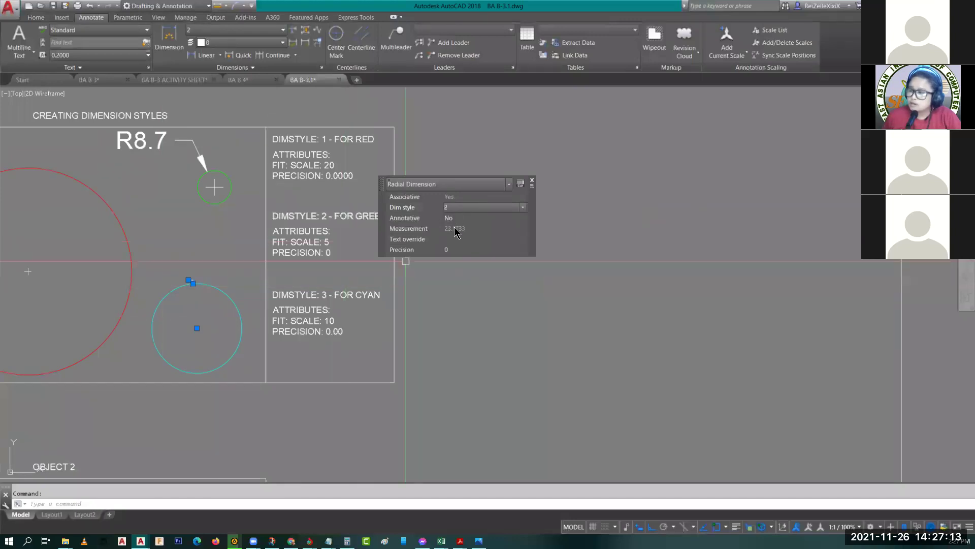
click(453, 209)
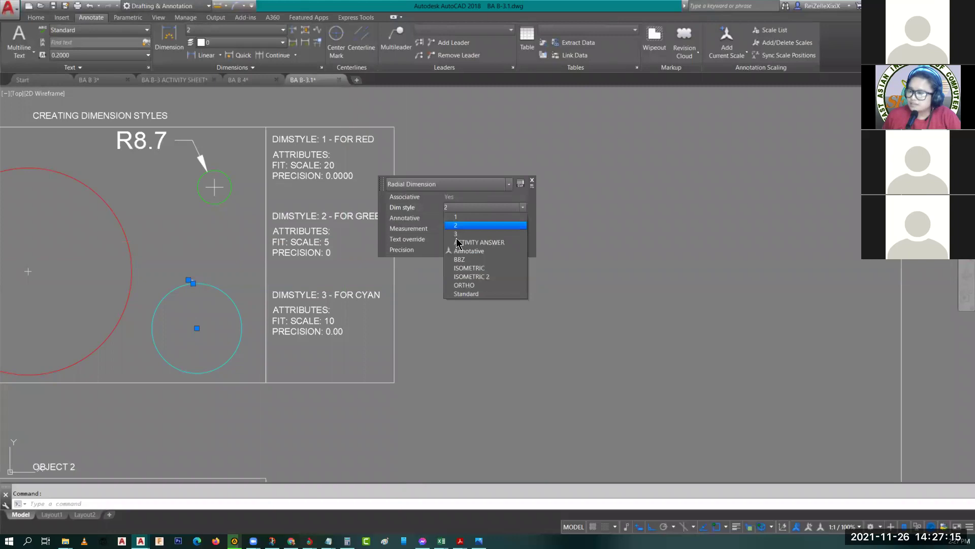
click(459, 259)
key(Escape)
Step: Check the green circle's R8.7 dimension style, then bring Objects 1 and 2 into view
drag(152, 152, 273, 138)
click(246, 83)
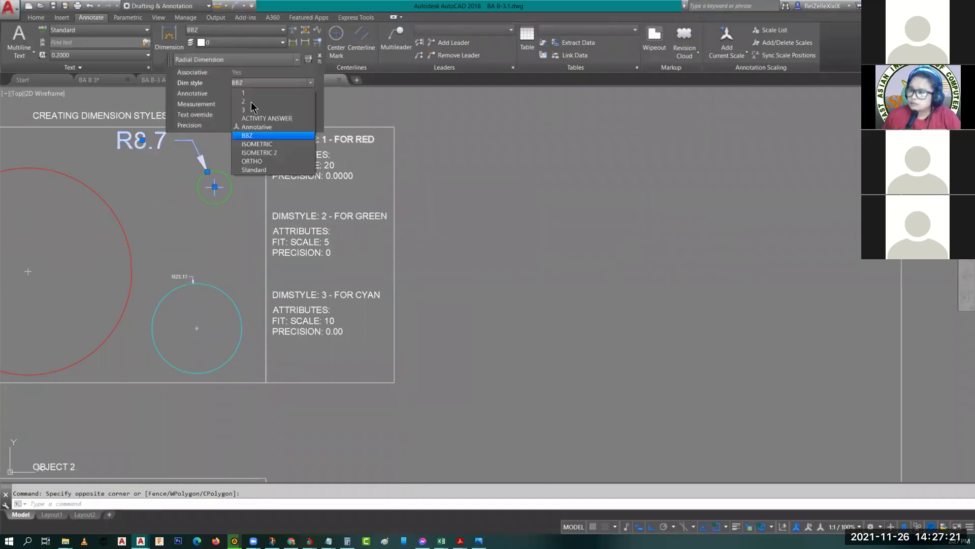
key(Escape)
scroll(210, 173, up, 5)
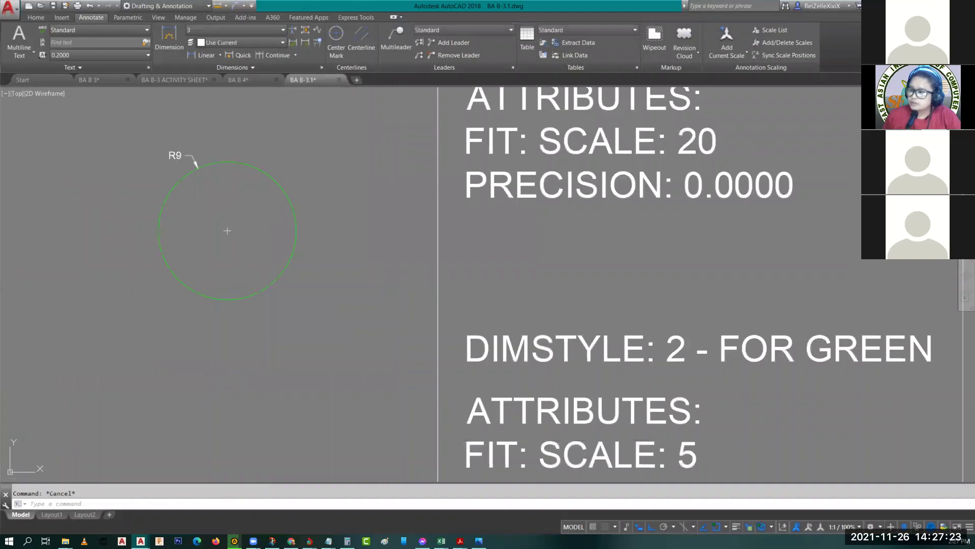
scroll(227, 230, up, 3)
middle_drag(228, 119, 254, 201)
scroll(254, 201, down, 5)
middle_drag(371, 234, 304, 227)
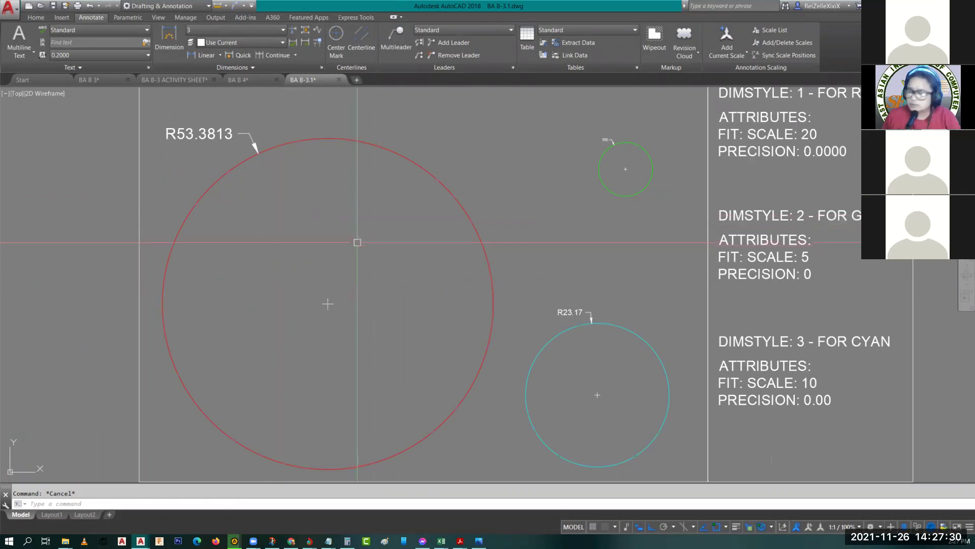
scroll(357, 242, down, 4)
middle_drag(384, 302, 602, 150)
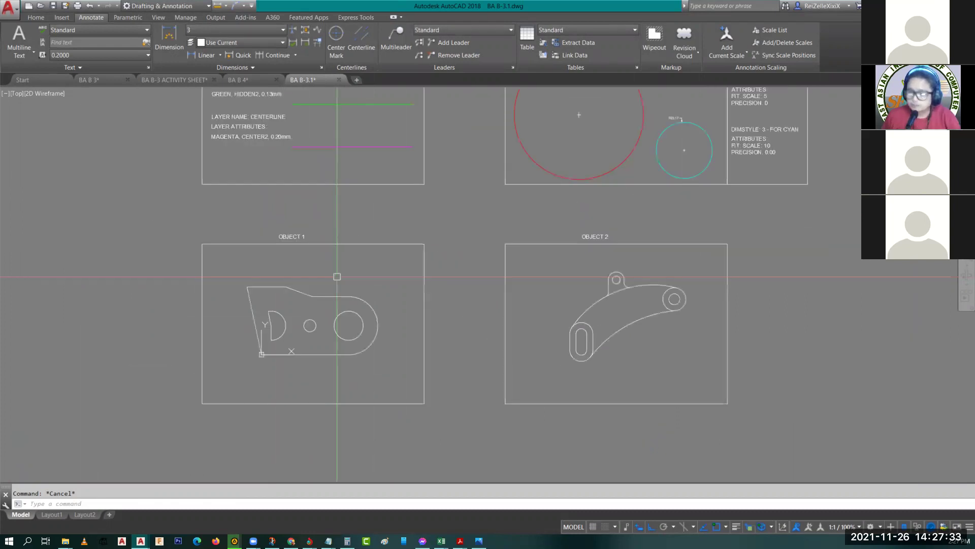
scroll(260, 264, up, 4)
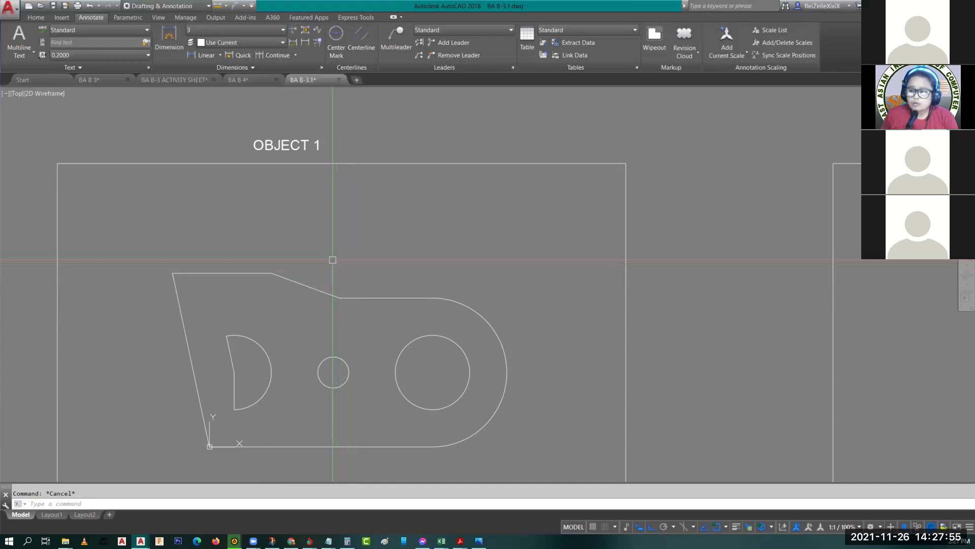
scroll(338, 254, down, 4)
scroll(360, 282, up, 4)
scroll(421, 346, down, 2)
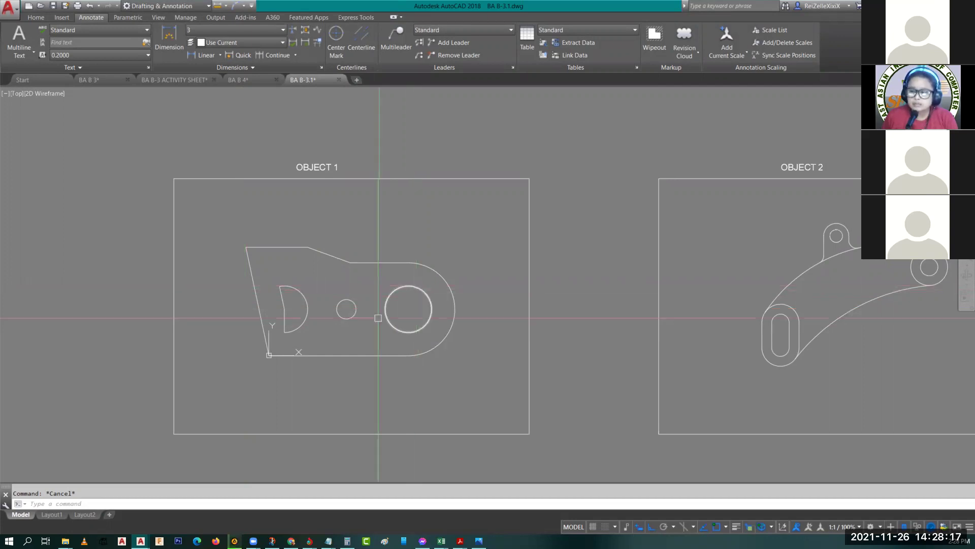
scroll(378, 318, up, 4)
middle_drag(240, 328, 283, 337)
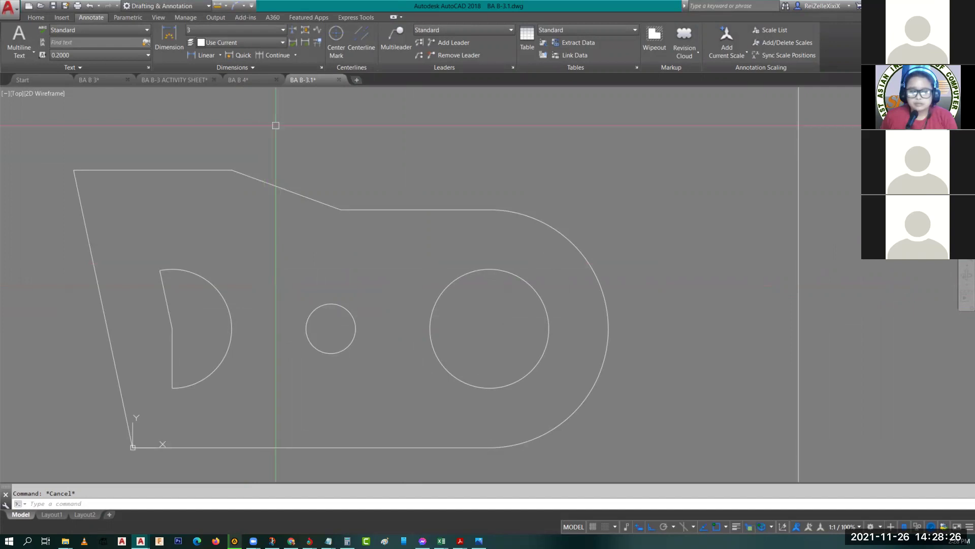
click(221, 56)
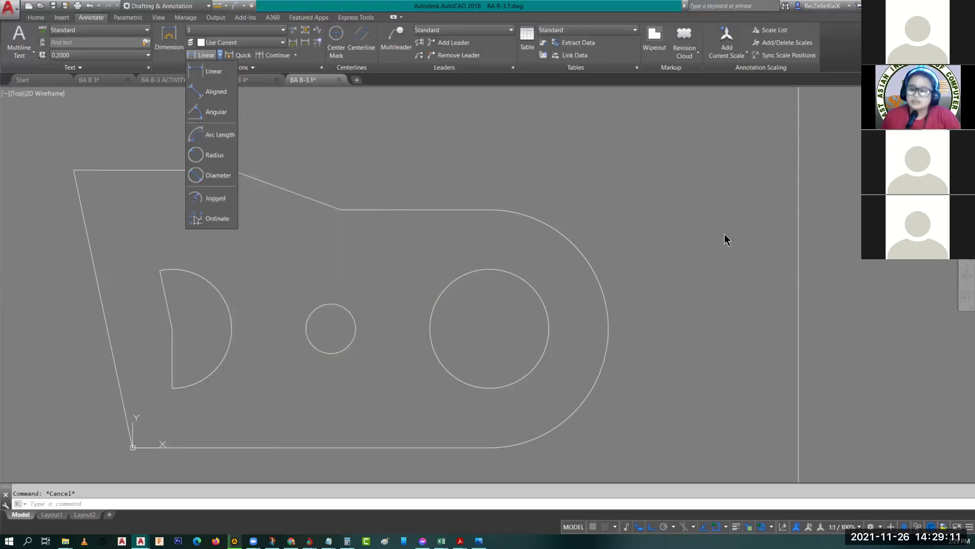
click(756, 247)
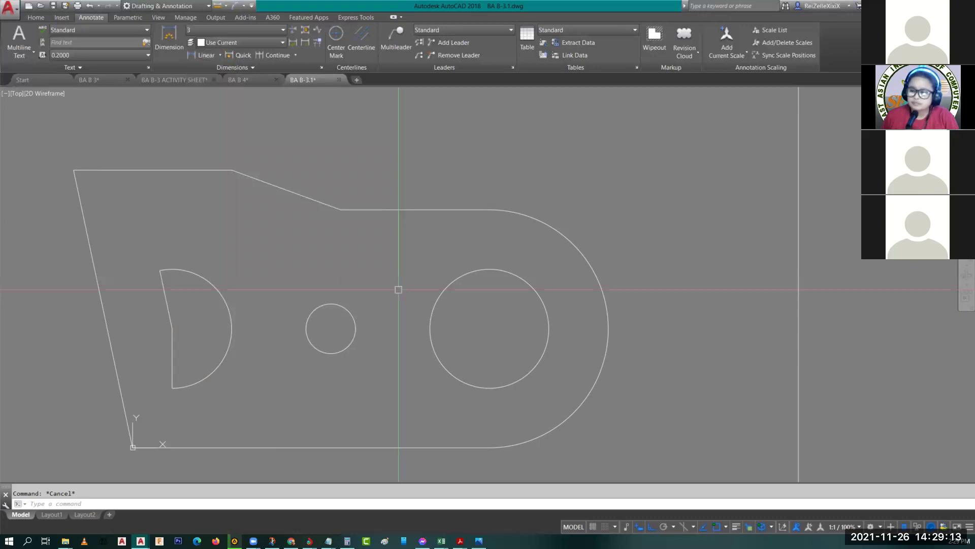
Step: Check the radius of Object 1's half-circle arc and review the frame and style notes
click(212, 282)
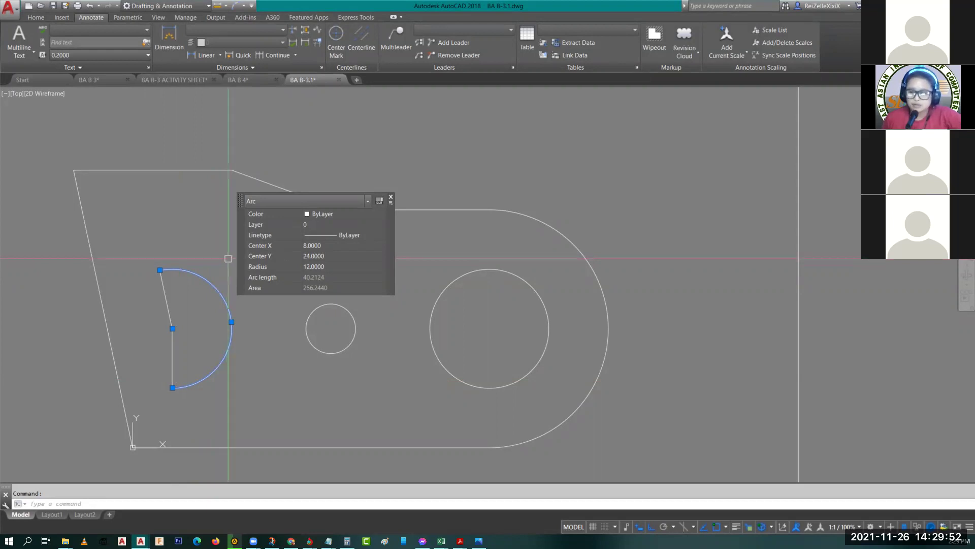
key(Escape)
scroll(197, 329, down, 4)
scroll(295, 288, up, 2)
middle_drag(295, 288, 303, 253)
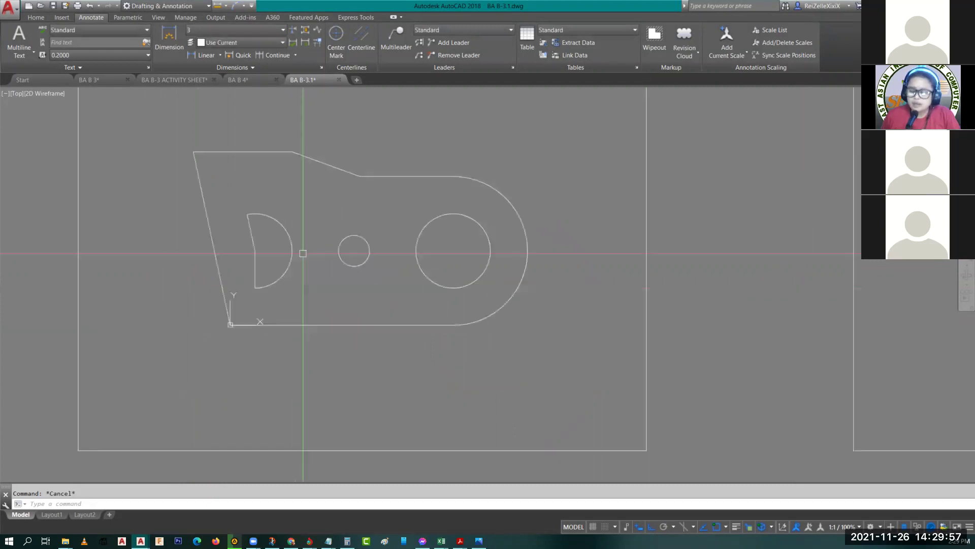
scroll(307, 298, down, 2)
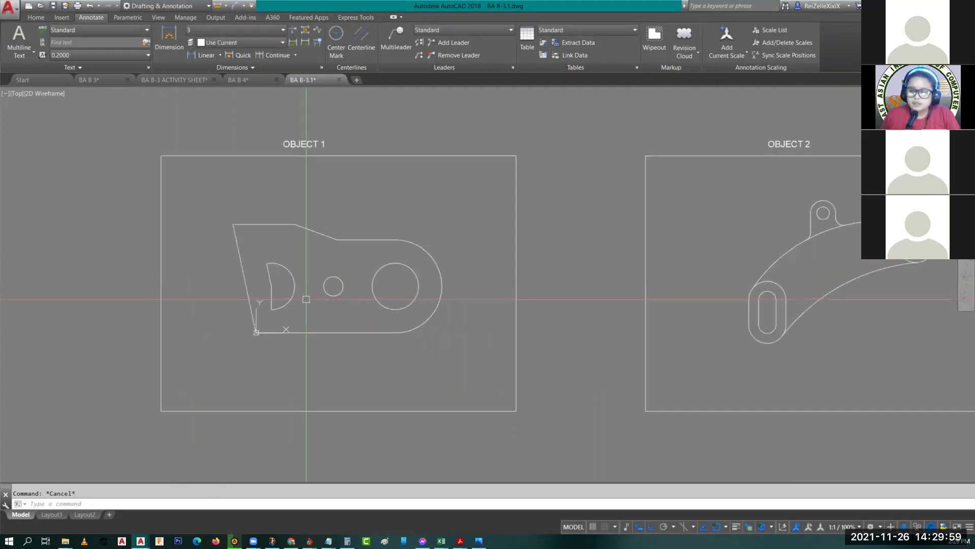
scroll(240, 328, up, 5)
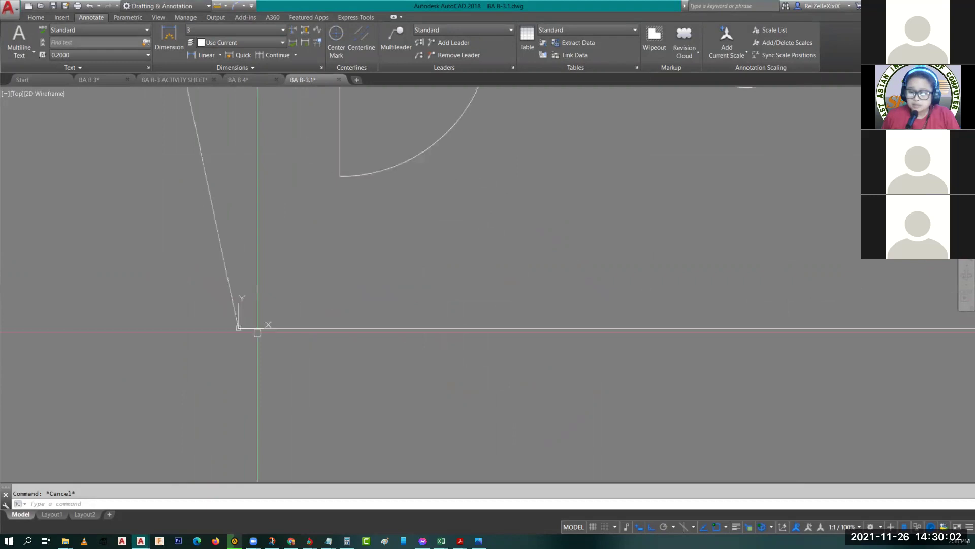
scroll(239, 328, down, 5)
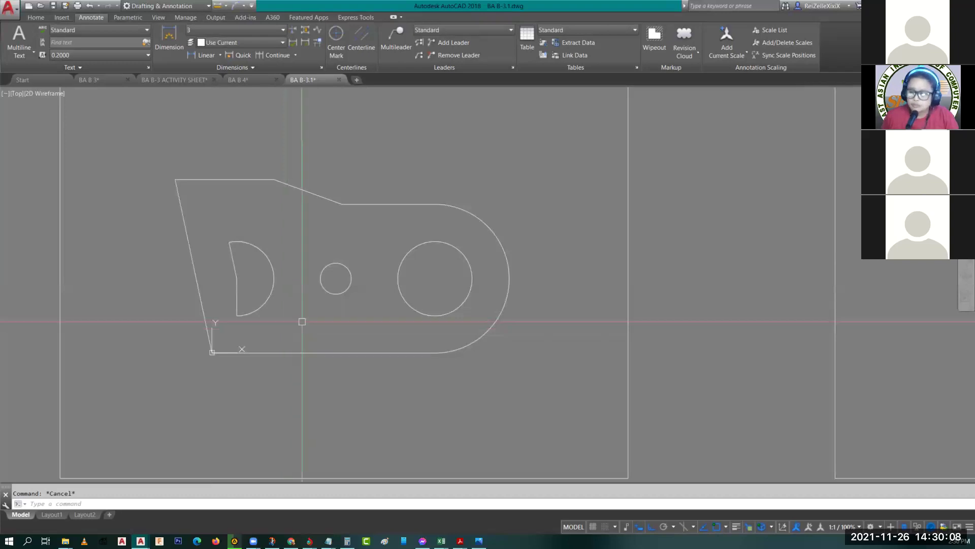
scroll(302, 321, down, 2)
scroll(299, 315, up, 2)
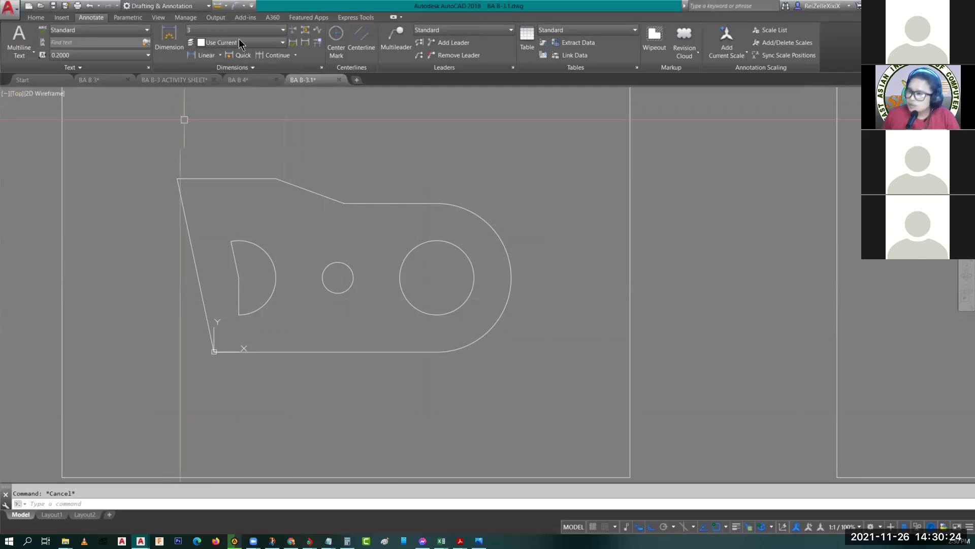
scroll(296, 327, down, 2)
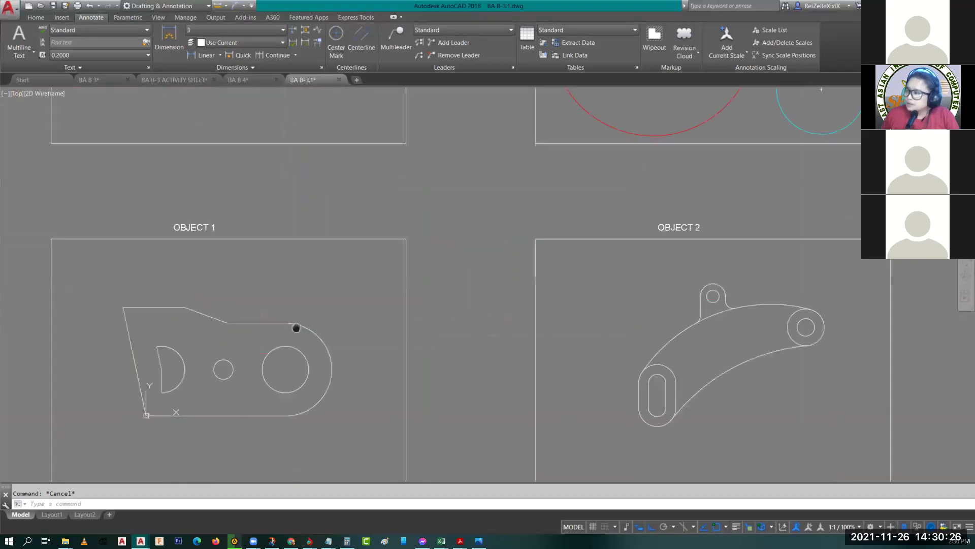
scroll(296, 328, down, 2)
mouse_move(296, 328)
middle_down()
mouse_move(263, 466)
mouse_move(287, 382)
middle_up()
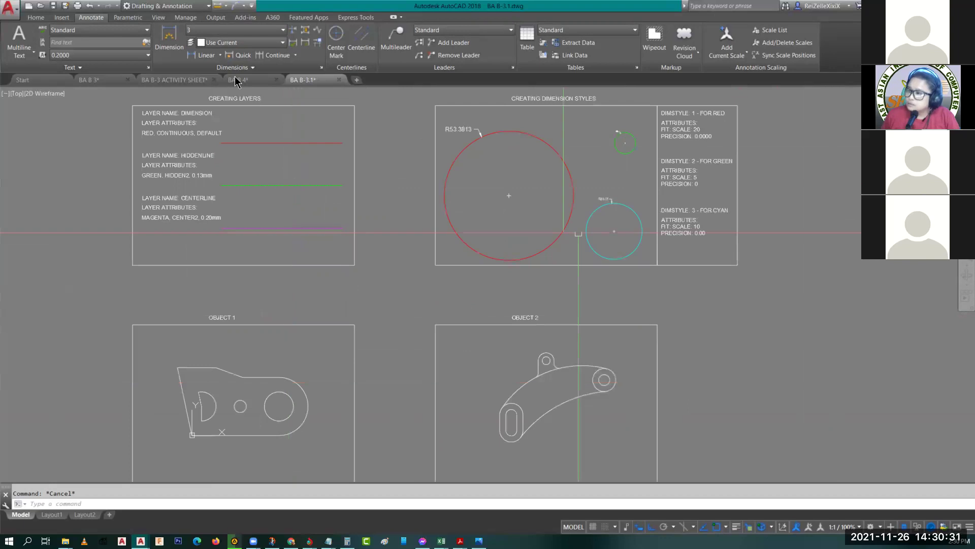
Step: Make dimension style 2 current and begin a linear dimension
click(283, 30)
click(277, 59)
scroll(200, 419, up, 5)
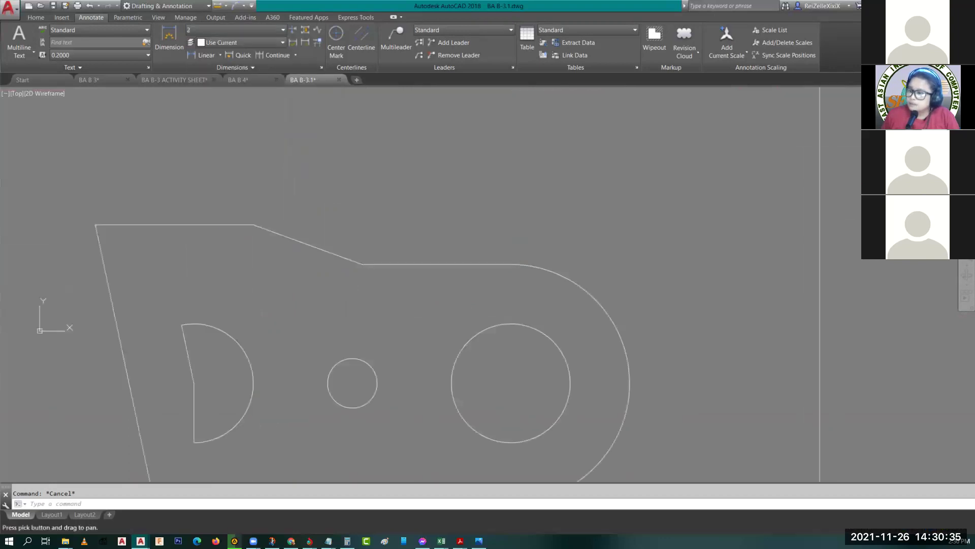
scroll(198, 267, down, 3)
click(206, 54)
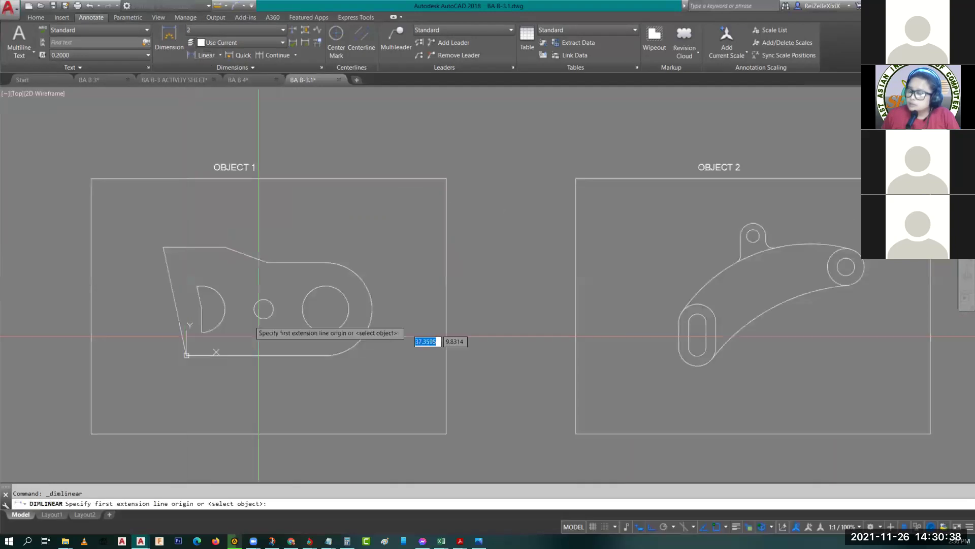
Step: Dimension the part's bottom edge as 72, placed below the part
key(Return)
click(245, 356)
scroll(242, 386, up, 4)
scroll(243, 386, down, 4)
scroll(243, 383, up, 4)
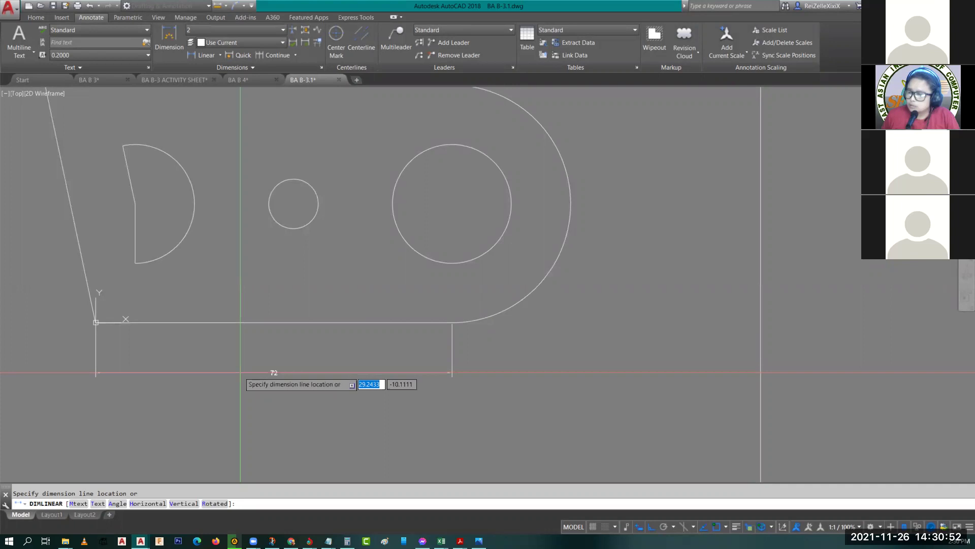
click(240, 372)
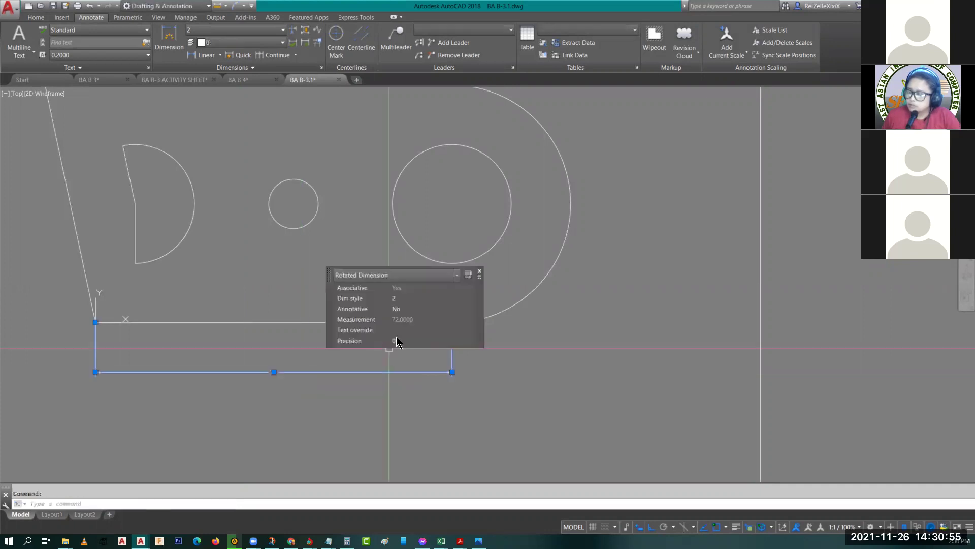
key(Escape)
middle_drag(94, 253, 272, 314)
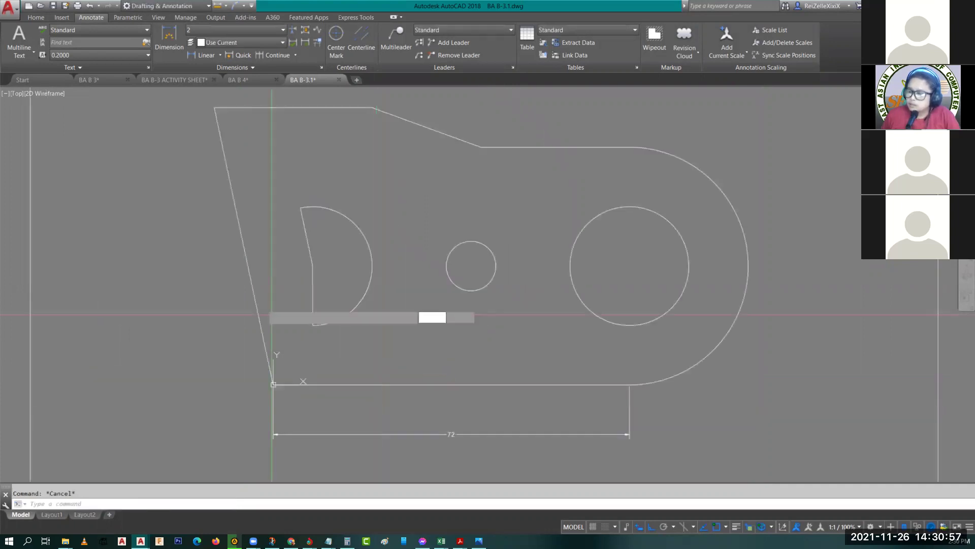
Step: Add a 12 dimension for the slanted left edge under the lower-left corner
key(Return)
key(Return)
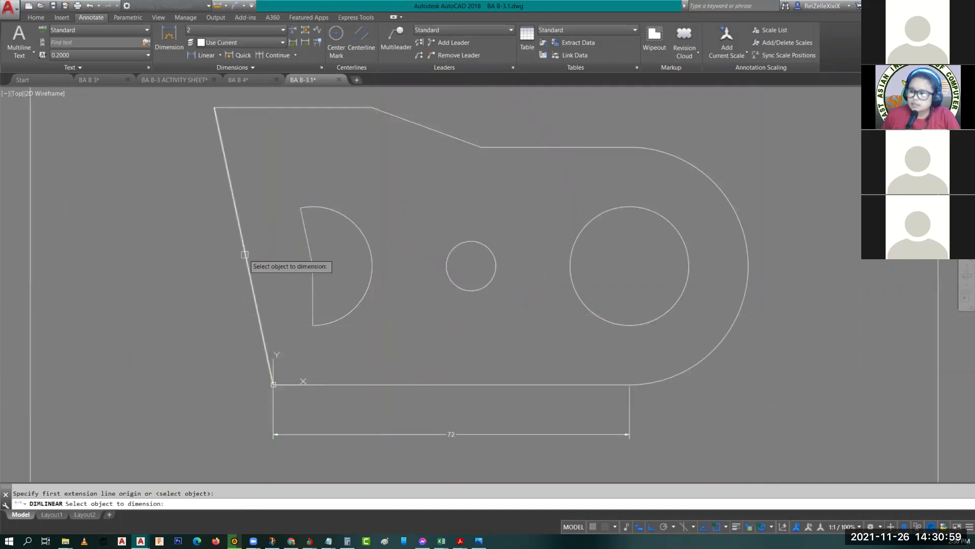
click(244, 254)
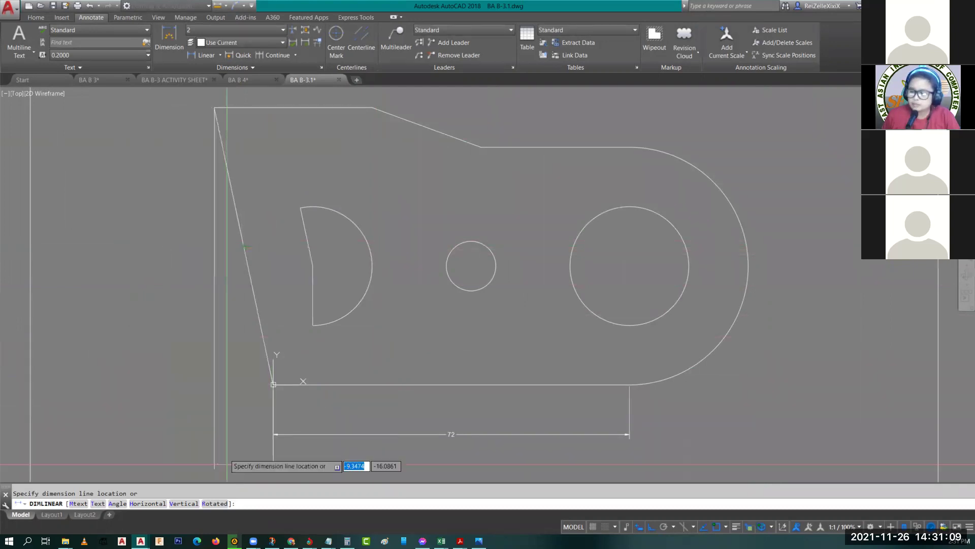
click(237, 406)
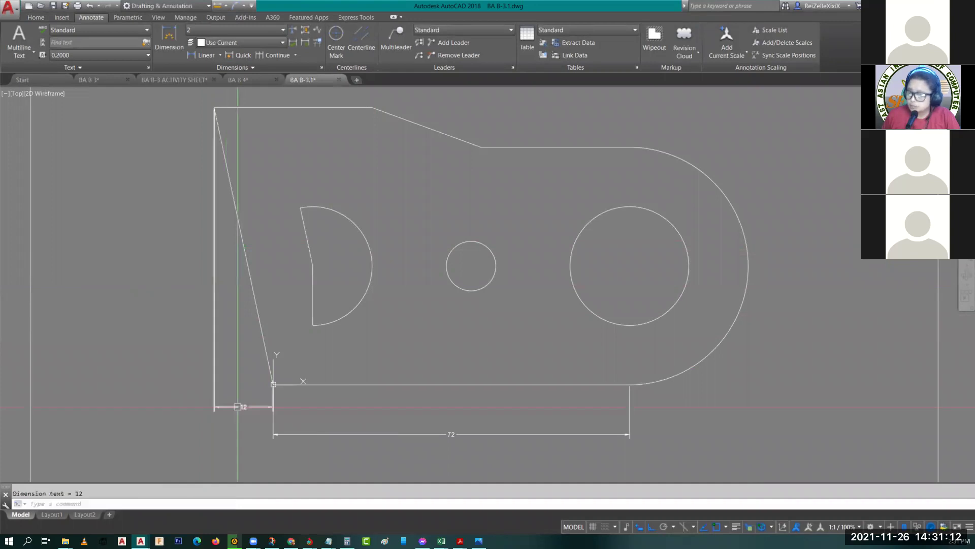
click(237, 407)
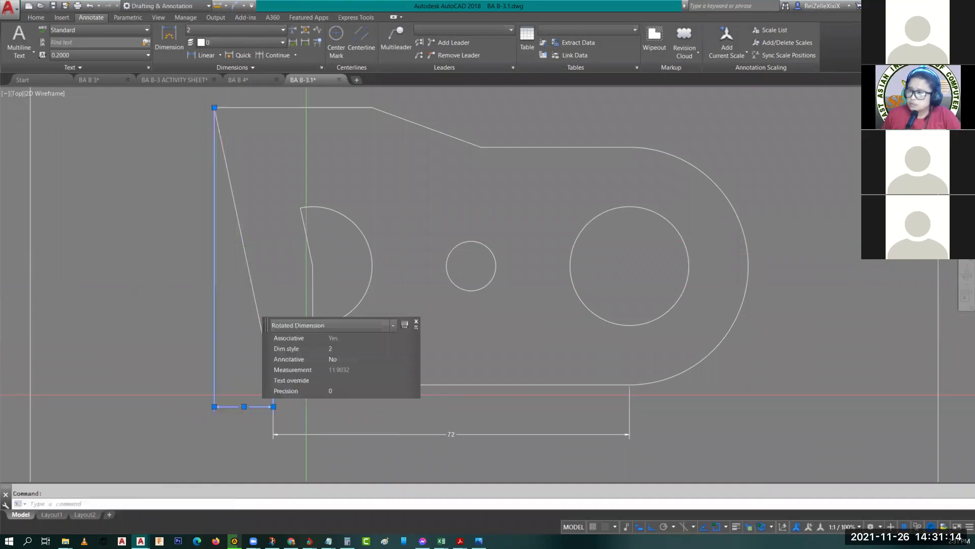
key(Escape)
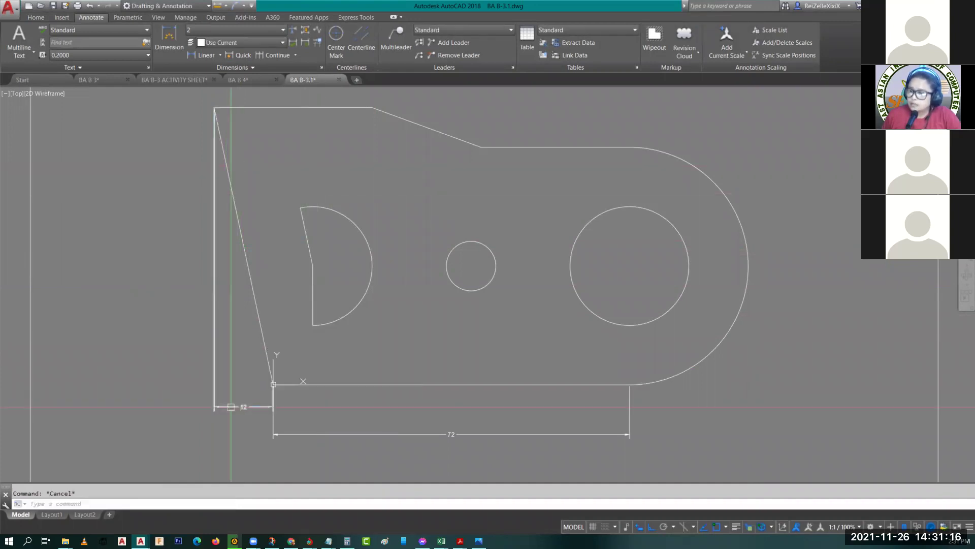
click(321, 68)
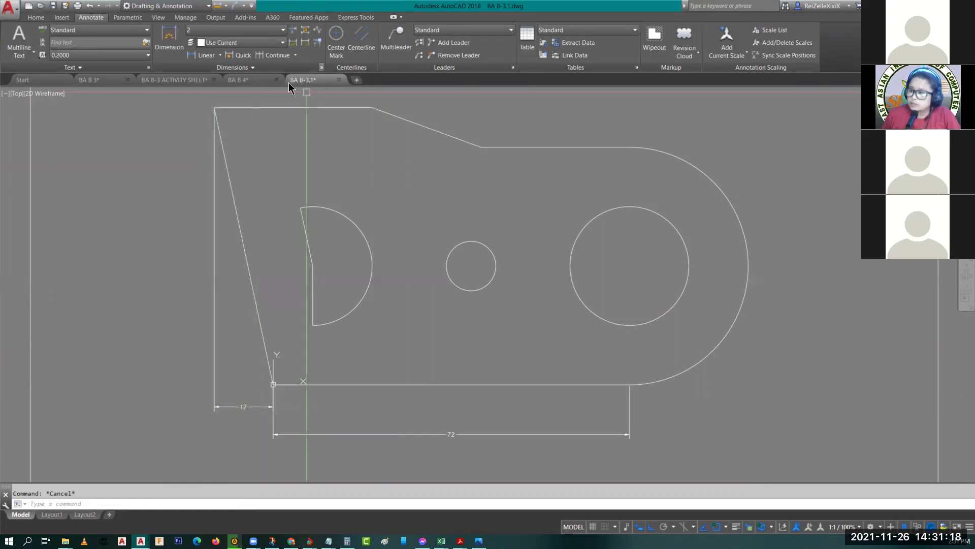
Step: Change dimension style 2's linear precision to 0.00
click(599, 251)
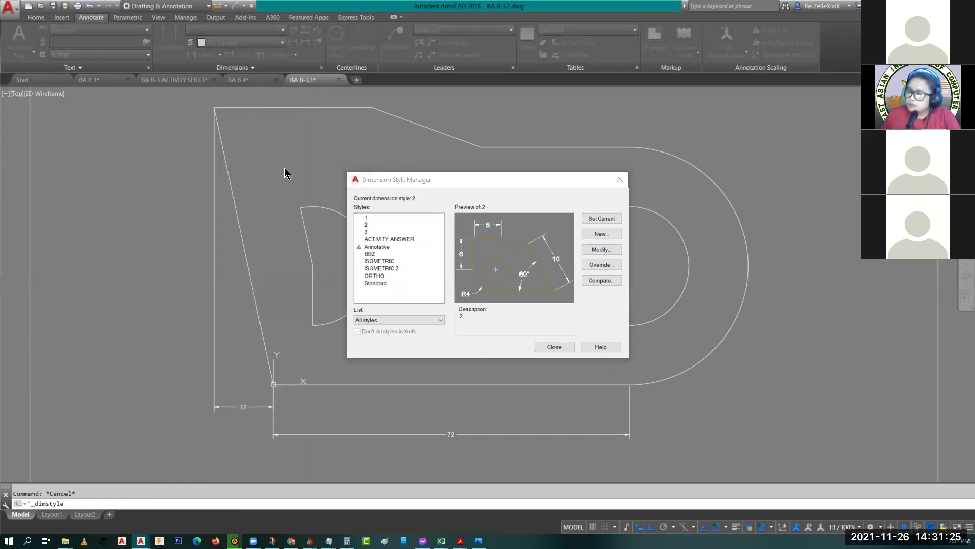
click(249, 143)
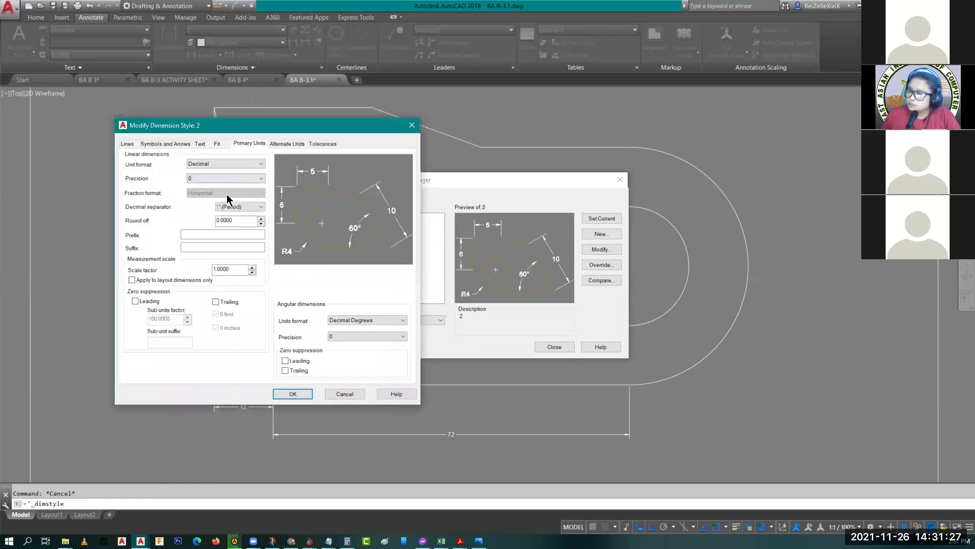
click(226, 178)
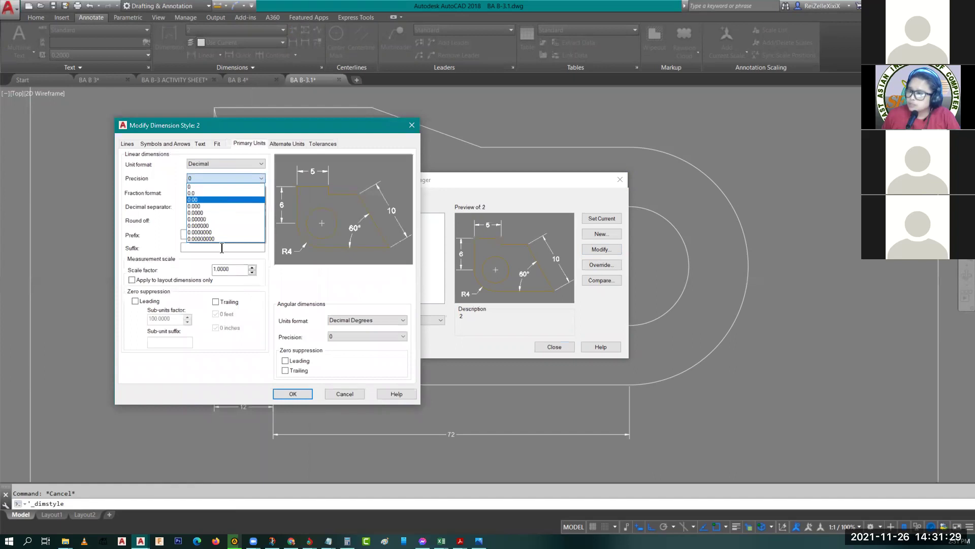
click(222, 199)
click(300, 396)
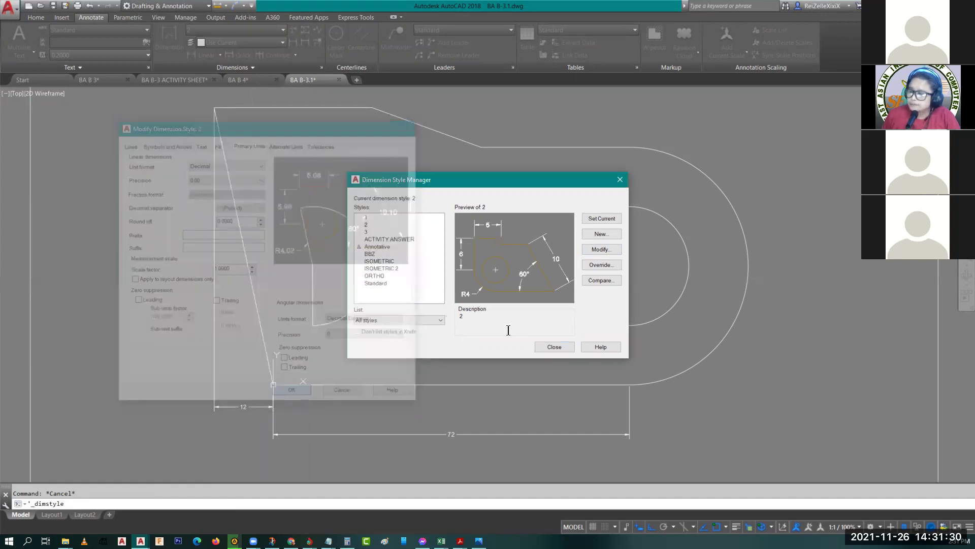
click(555, 346)
Step: Erase the 11.90 dimension on the left
middle_drag(554, 346, 623, 255)
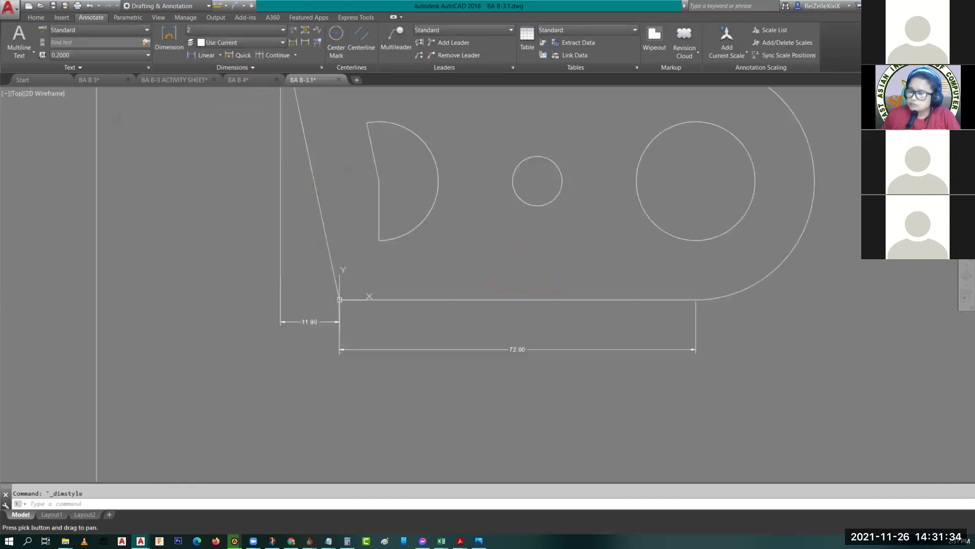
middle_drag(300, 328, 345, 392)
click(345, 392)
click(310, 371)
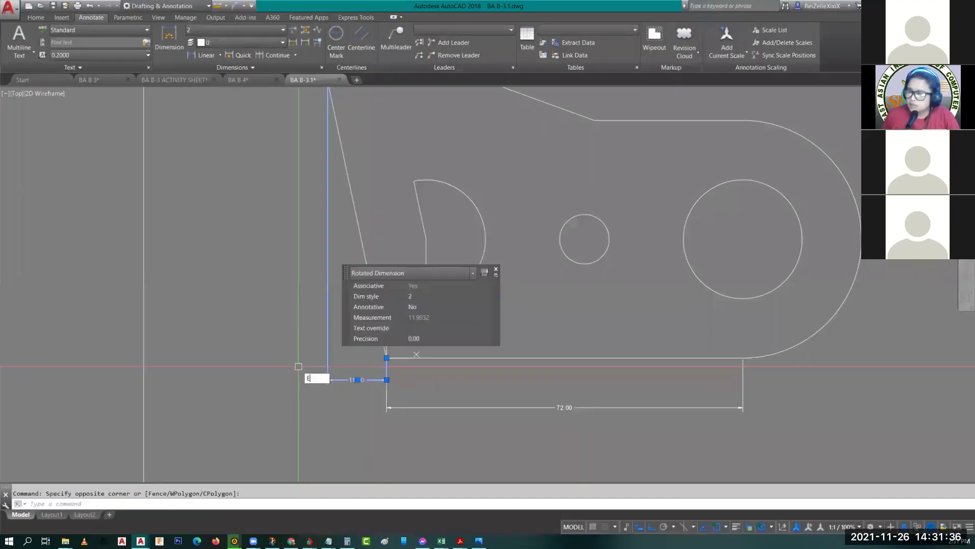
key(Delete)
mouse_move(551, 181)
middle_down()
mouse_move(533, 281)
mouse_move(389, 234)
middle_up()
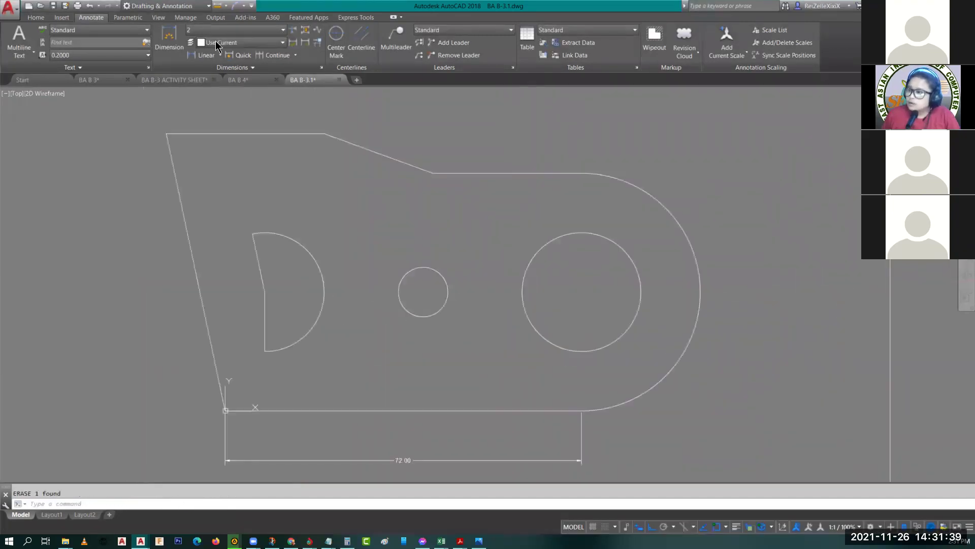
Step: Move the 72.00 bottom dimension onto the red DIMENSION layer
click(206, 55)
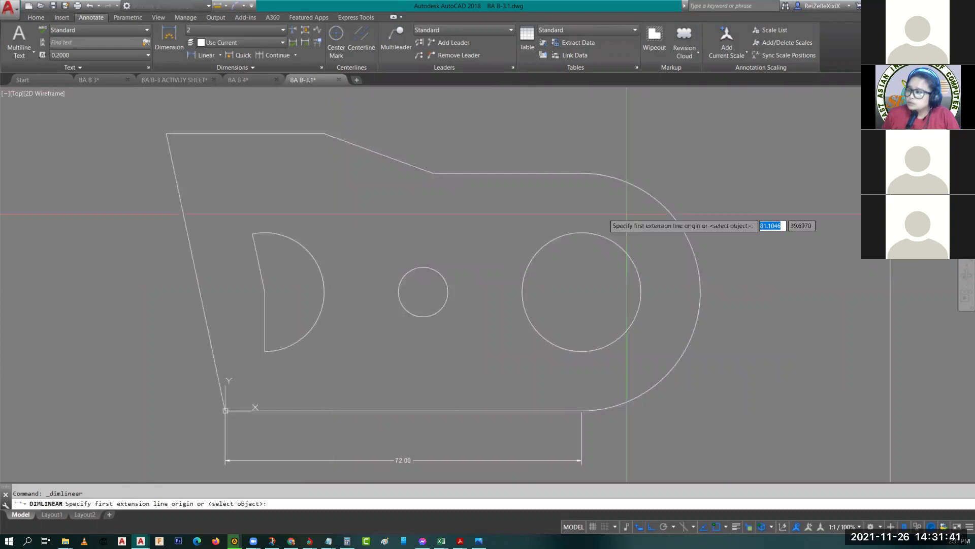
click(582, 174)
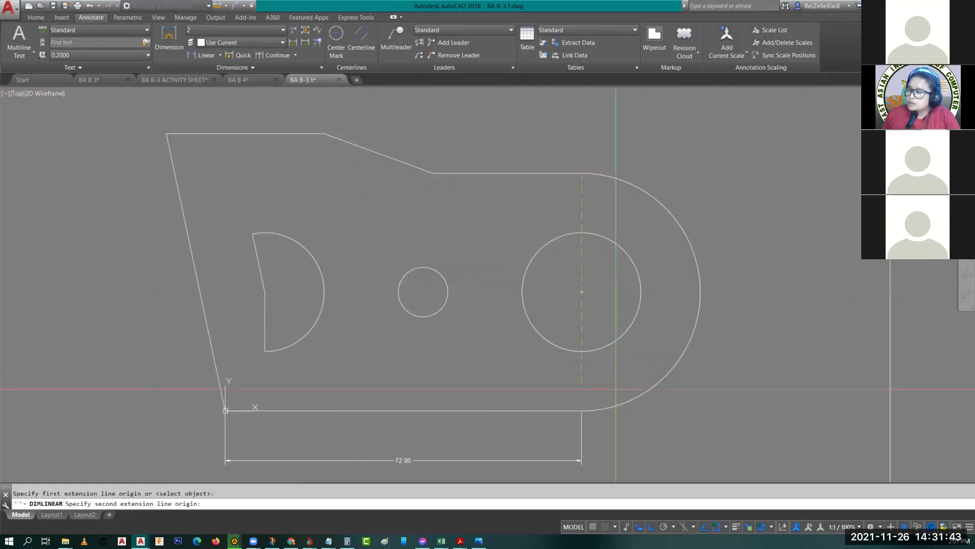
key(Escape)
mouse_move(449, 480)
middle_down()
mouse_move(488, 468)
mouse_move(558, 414)
middle_up()
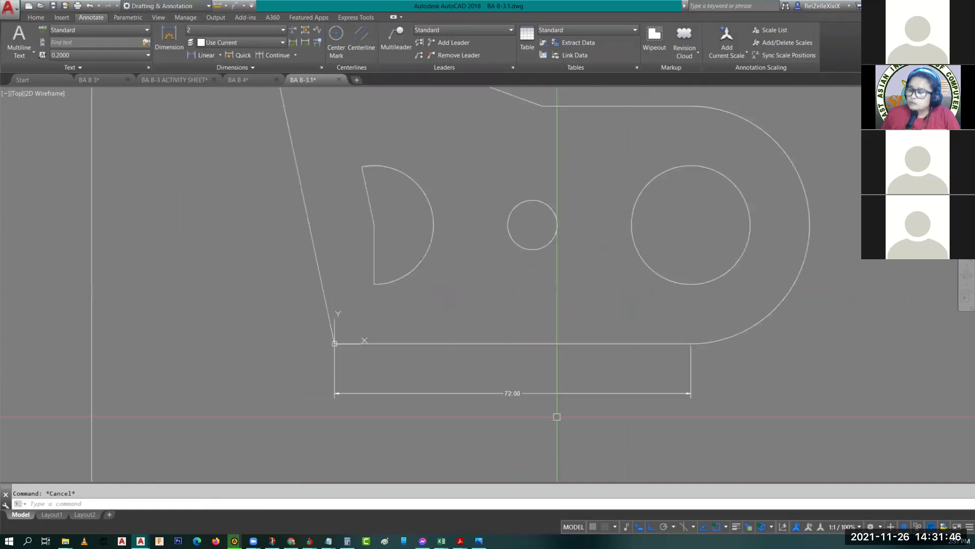
drag(557, 416, 522, 378)
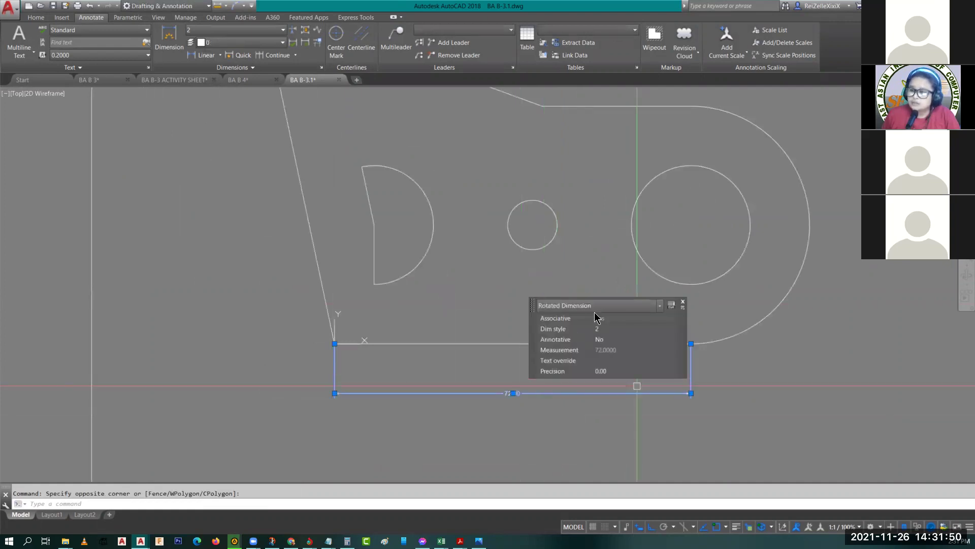
click(36, 18)
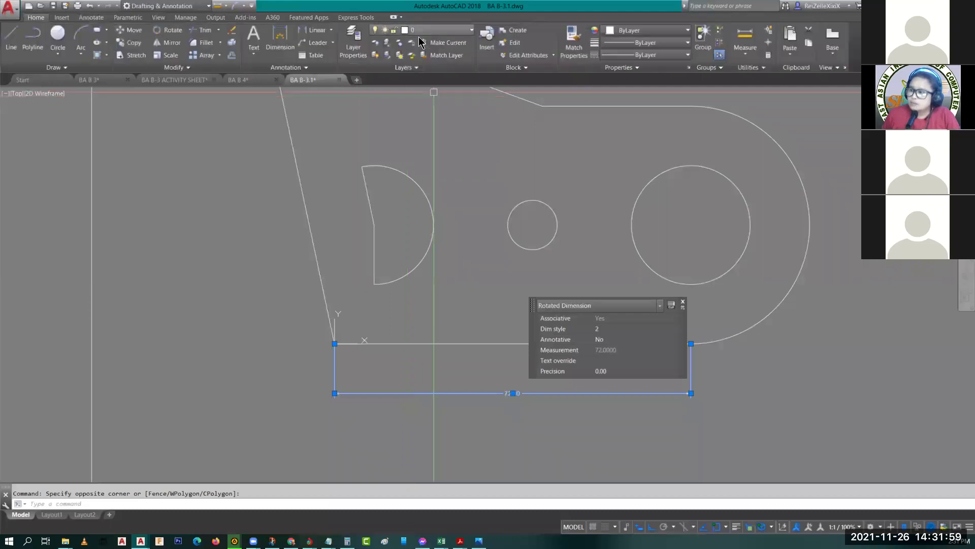
click(417, 31)
key(Escape)
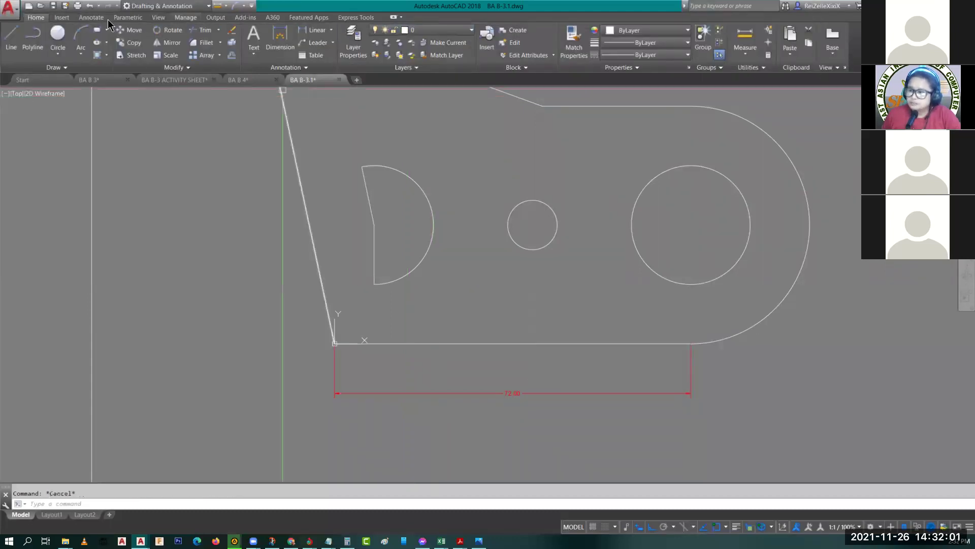
click(91, 17)
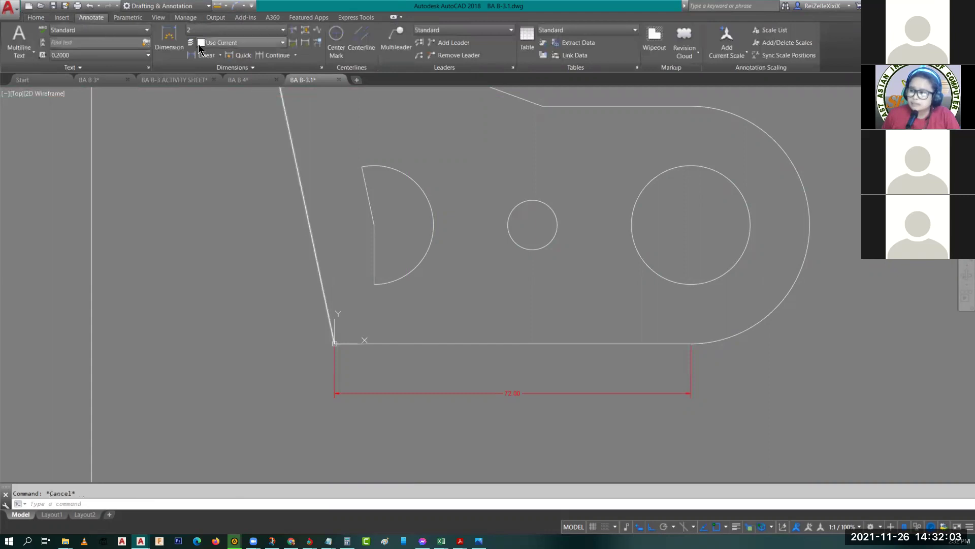
Step: Set the Dim Layer Override to DIMENSION so new dimensions go on that layer
click(235, 42)
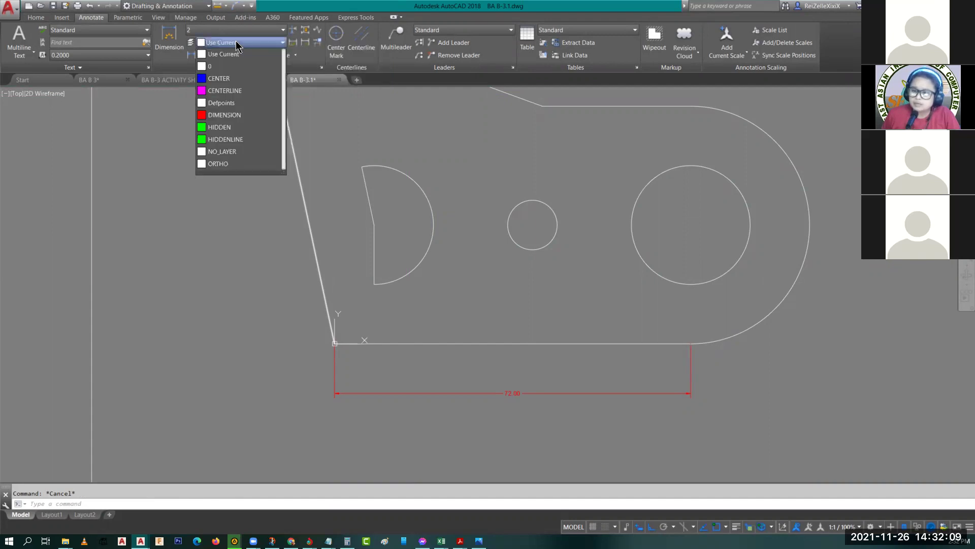
click(230, 116)
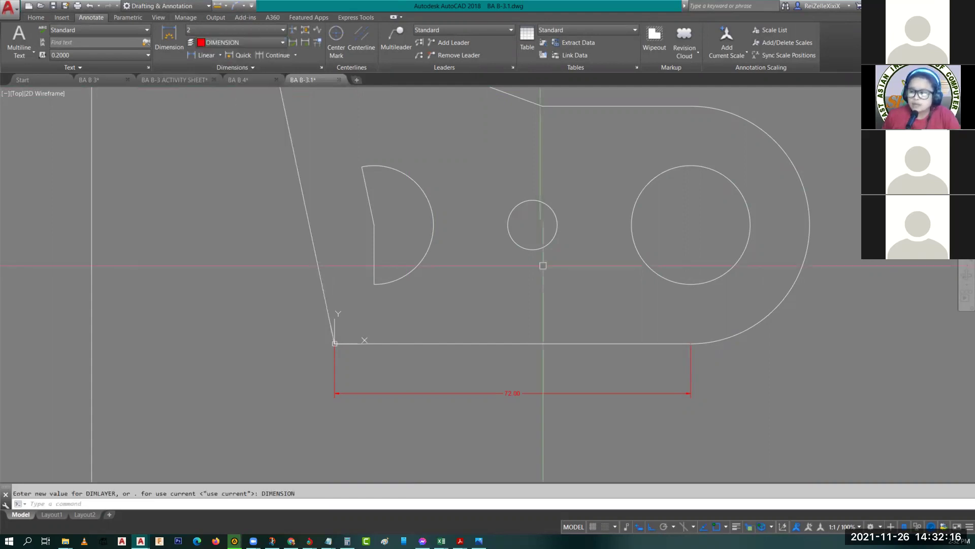
mouse_move(543, 275)
middle_down()
mouse_move(379, 273)
mouse_move(379, 321)
middle_up()
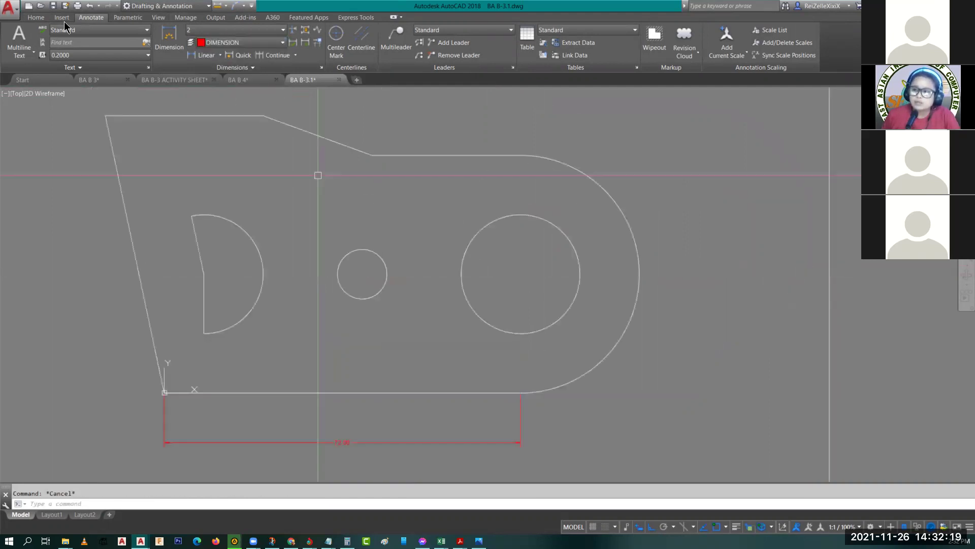
click(36, 18)
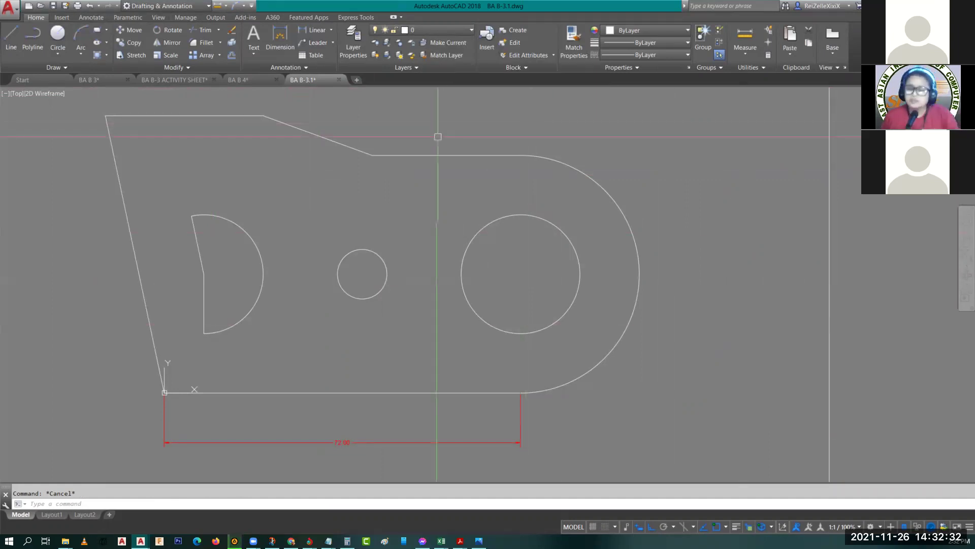
click(97, 18)
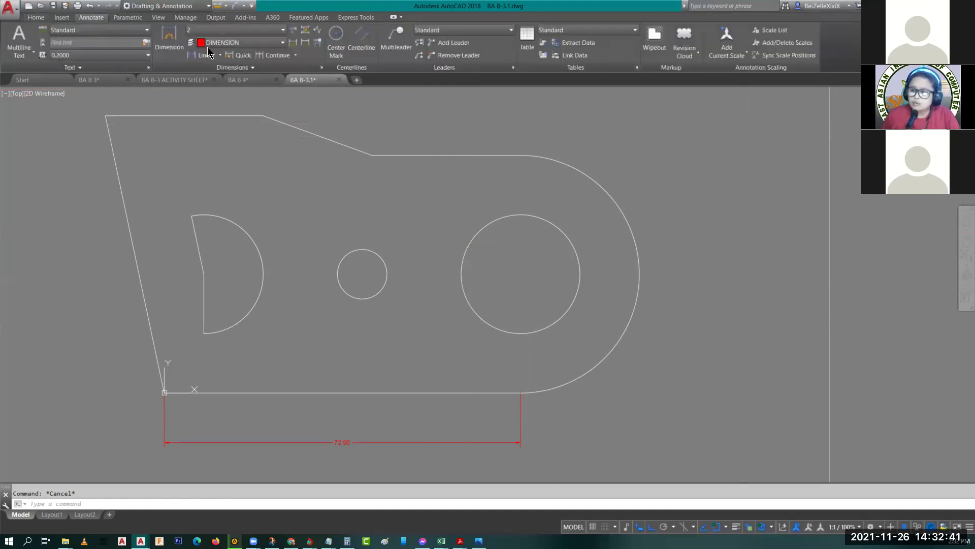
click(247, 42)
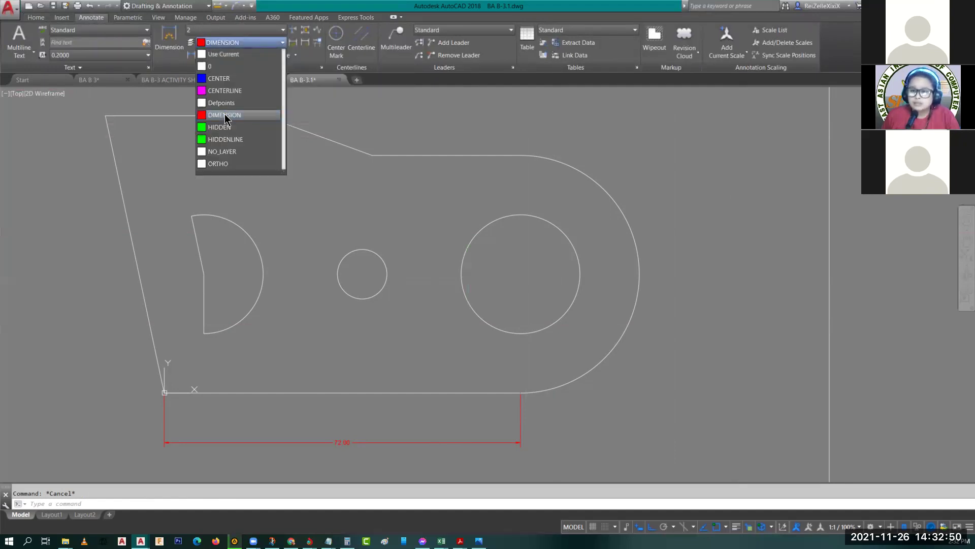
click(666, 196)
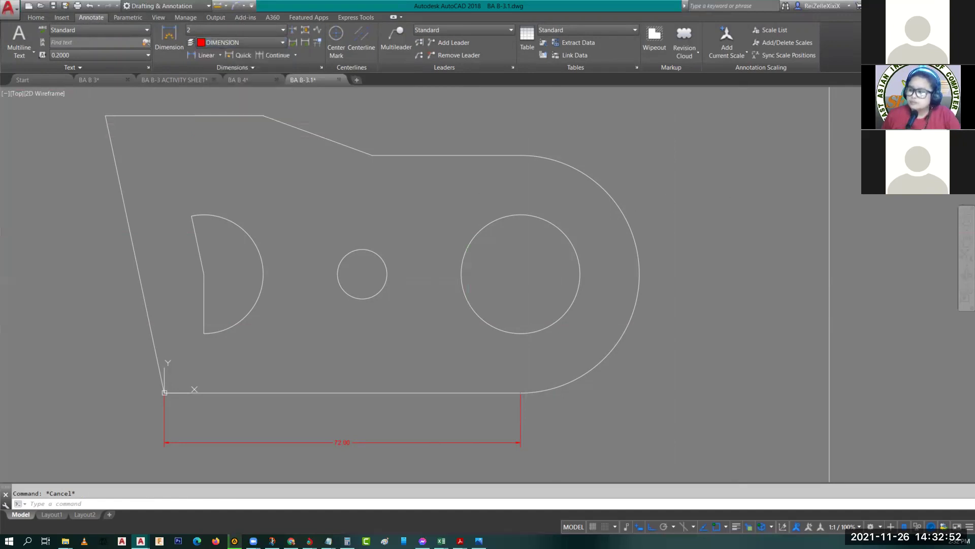
middle_drag(666, 197, 517, 214)
click(221, 55)
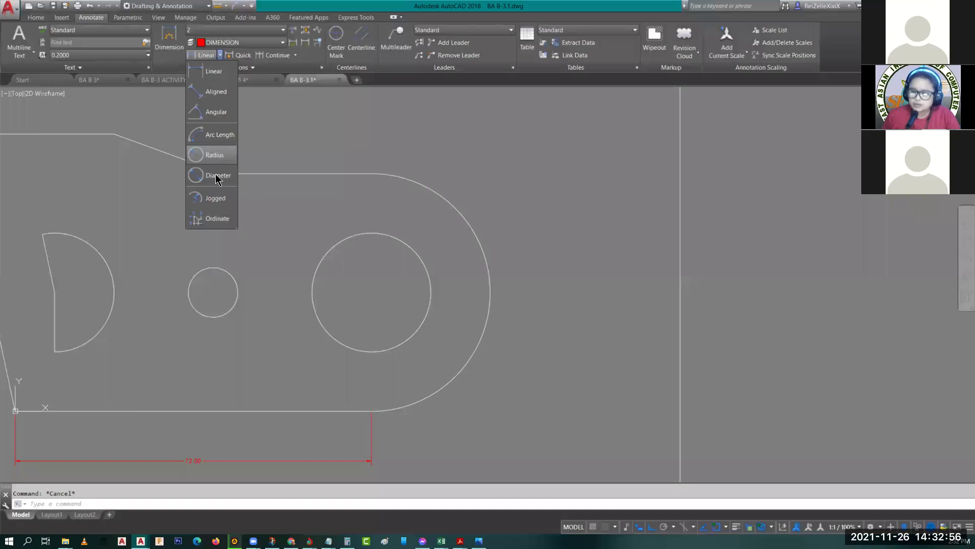
Step: Add a vertical 48.00 linear dimension across the rounded right end, placed to its right
click(216, 72)
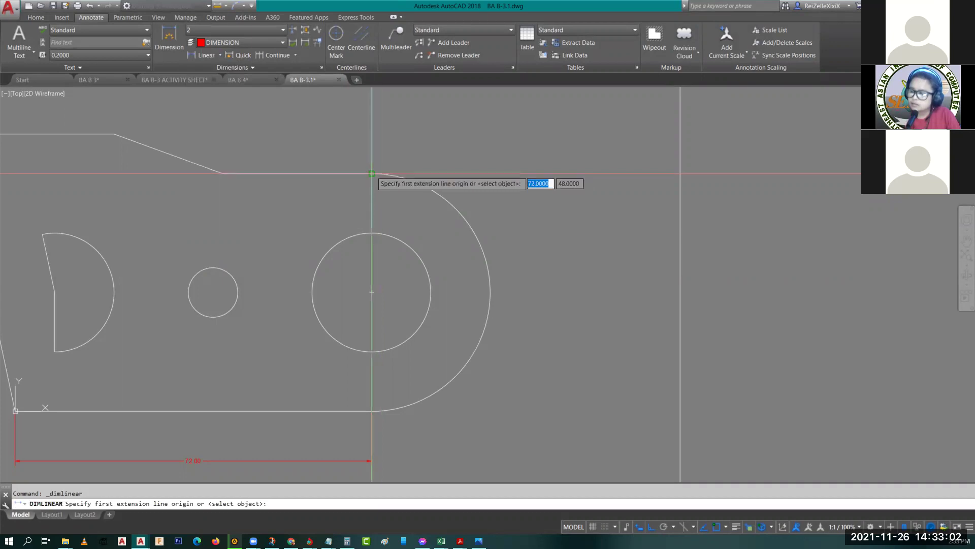
click(372, 174)
click(371, 410)
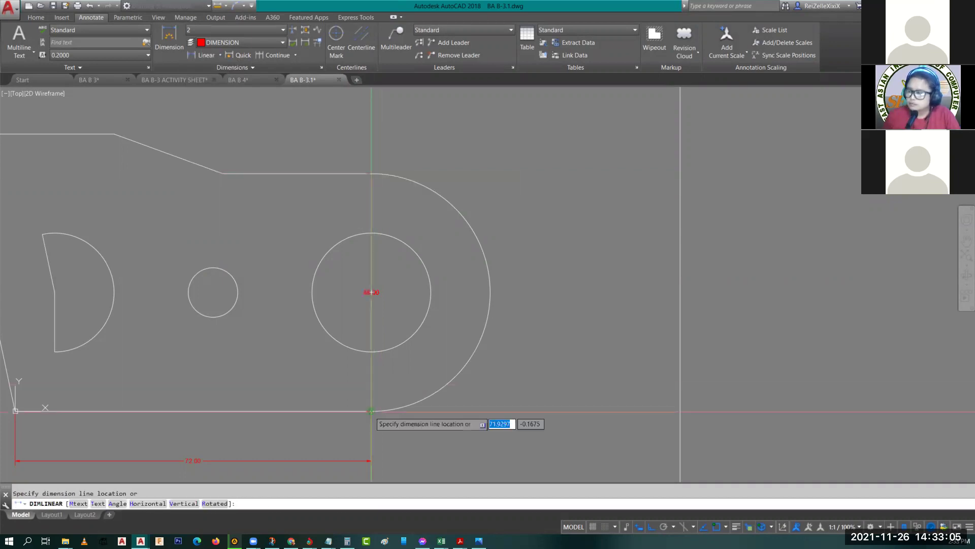
click(574, 325)
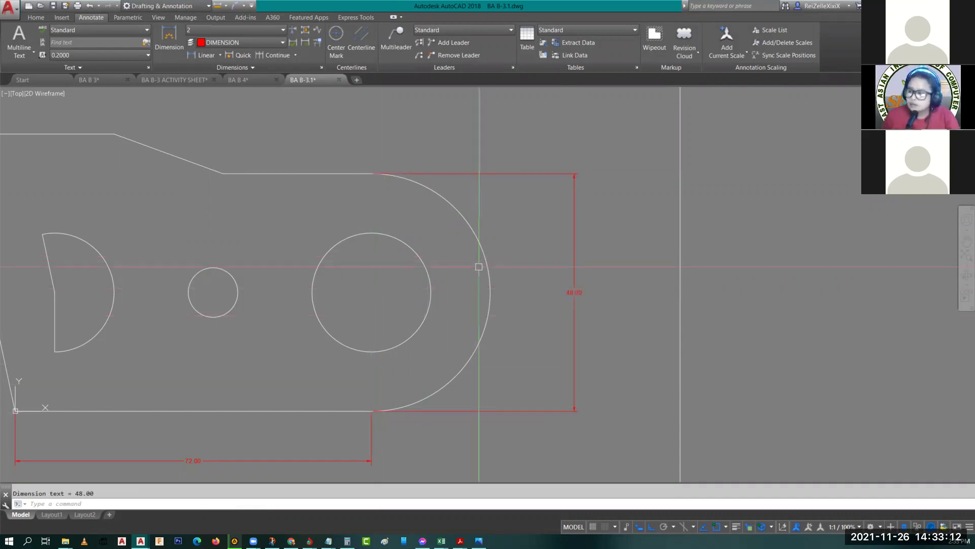
scroll(579, 299, up, 4)
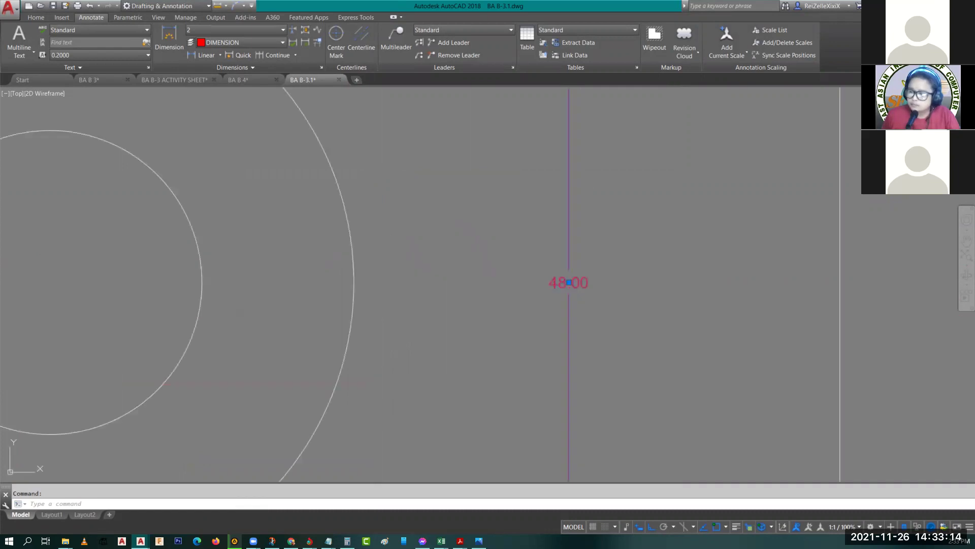
Step: Add a diameter symbol to the 48.00 dimension so it reads Ø48.00
double_click(553, 297)
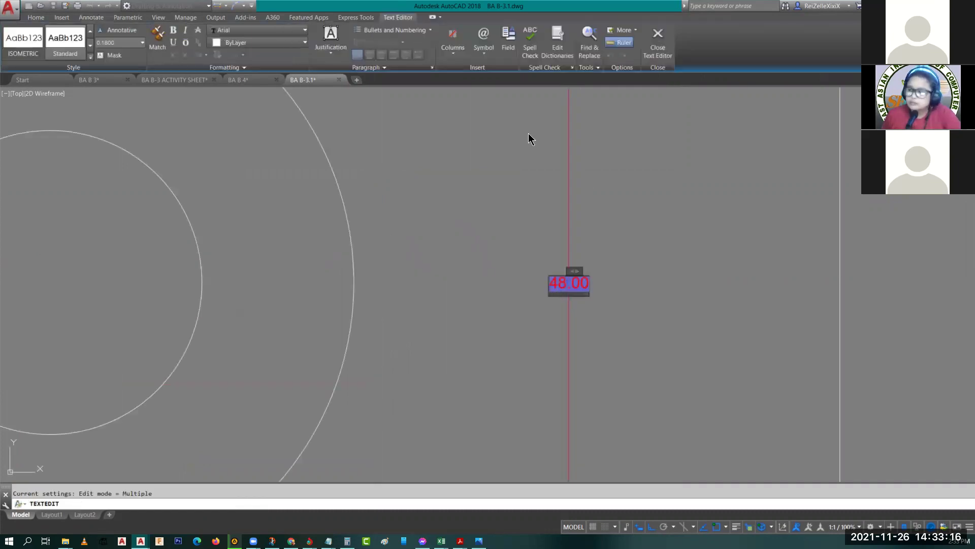
click(483, 40)
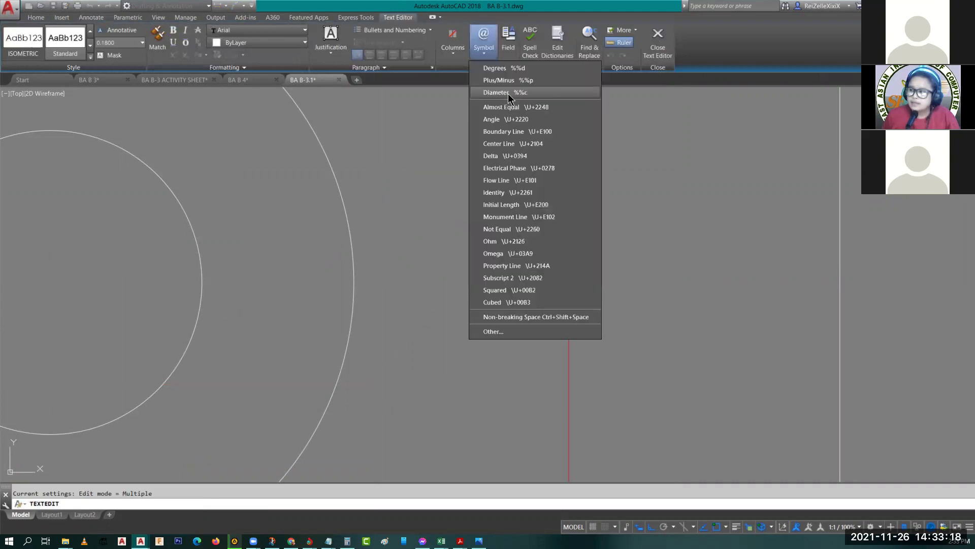
click(509, 92)
key(Escape)
Step: Dimension the 24.00 vertical distance from the arc's bottom endpoint to the large hole's centre
scroll(533, 257, down, 3)
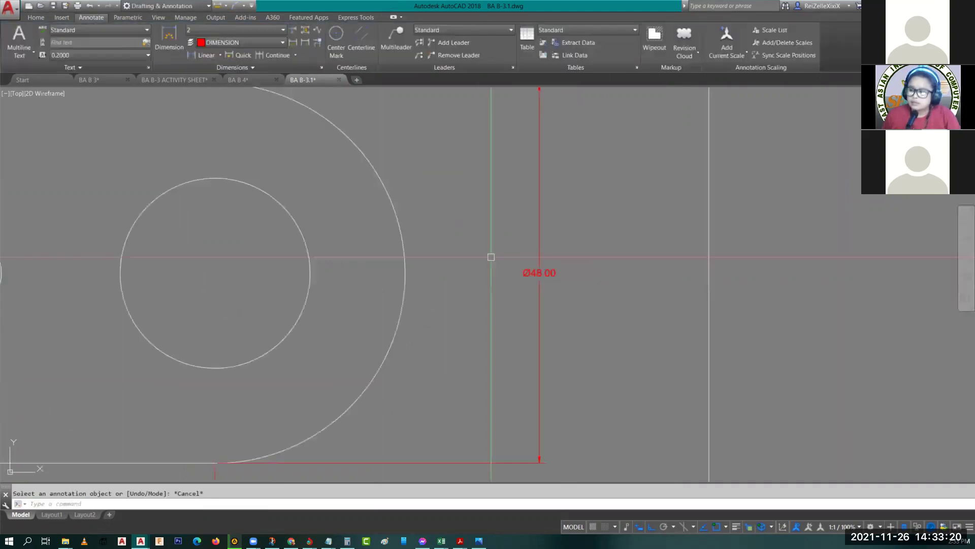
scroll(488, 229, down, 2)
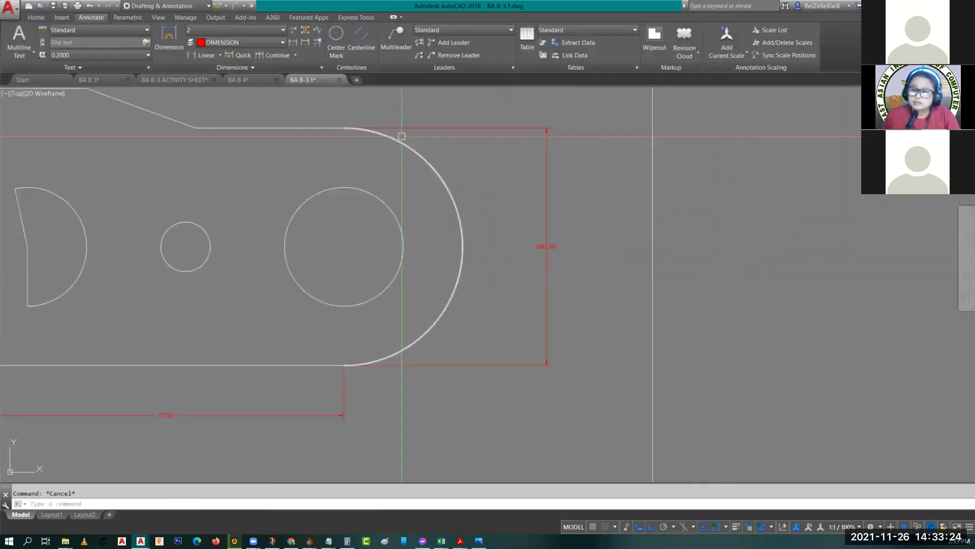
click(204, 55)
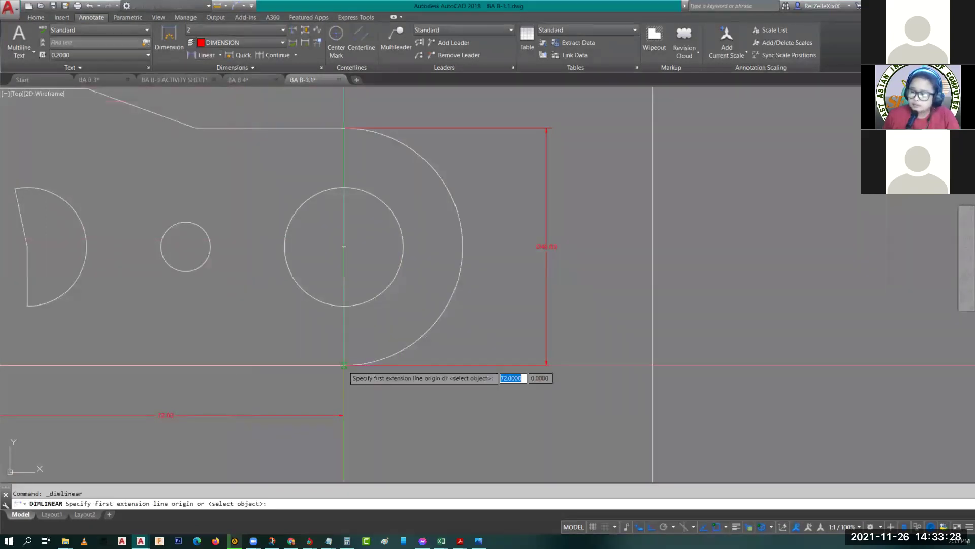
click(344, 365)
click(345, 247)
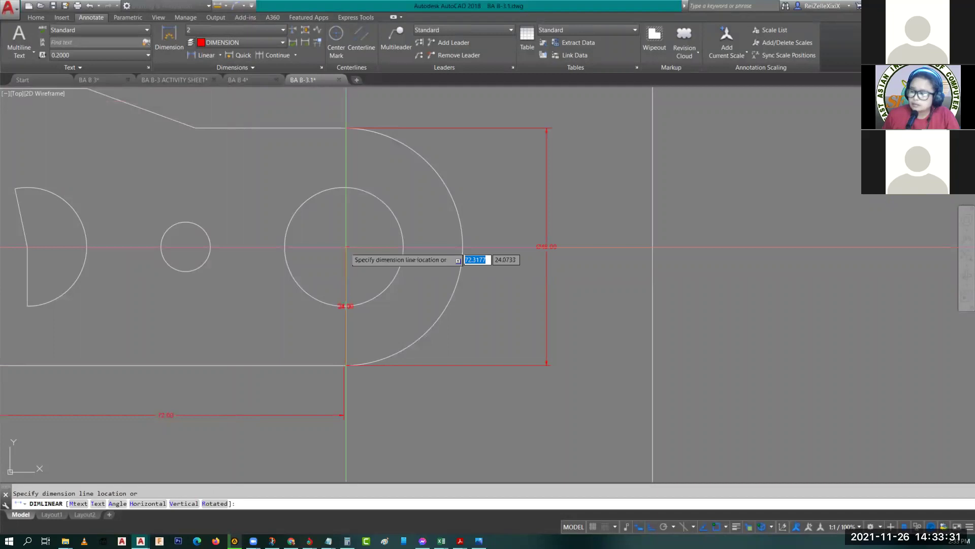
click(496, 301)
key(Escape)
scroll(482, 378, up, 2)
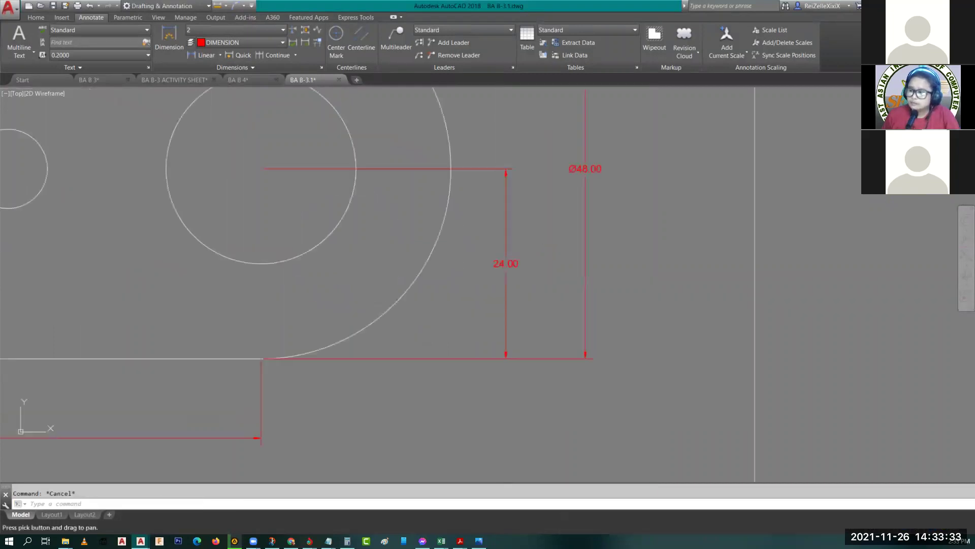
middle_drag(522, 273, 554, 372)
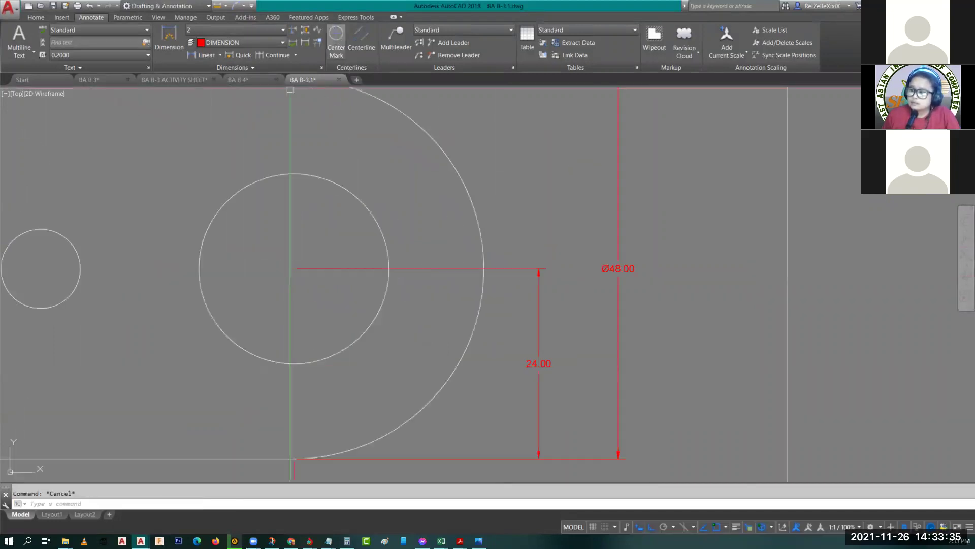
click(336, 37)
Step: Place a centre mark on the larger hole and move it to the CENTER layer
click(410, 118)
key(Escape)
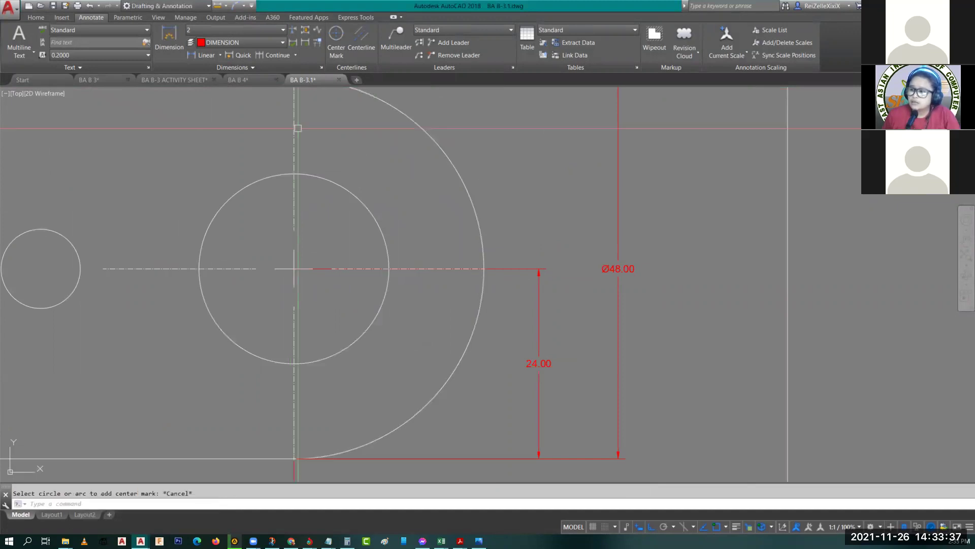
click(295, 124)
click(399, 69)
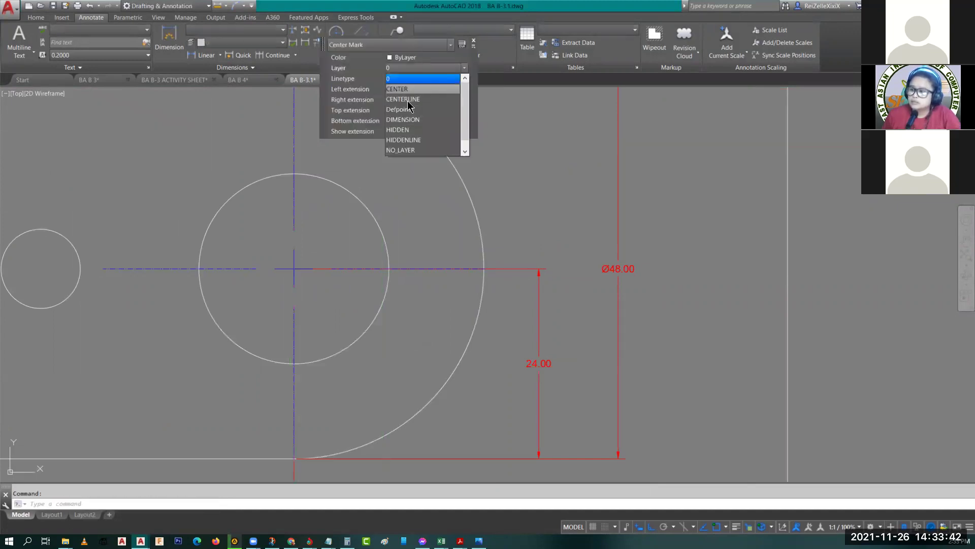
click(405, 99)
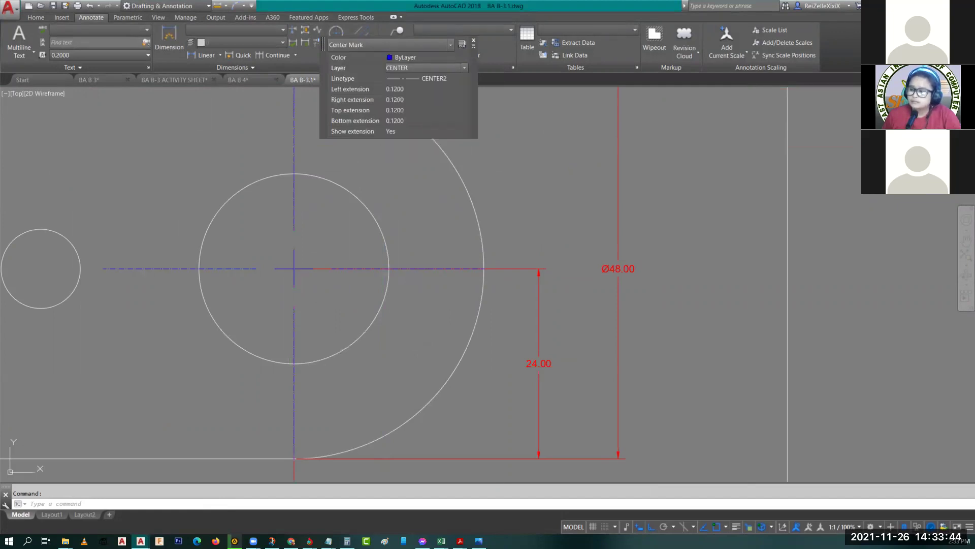
key(Escape)
scroll(384, 212, down, 3)
scroll(333, 288, up, 2)
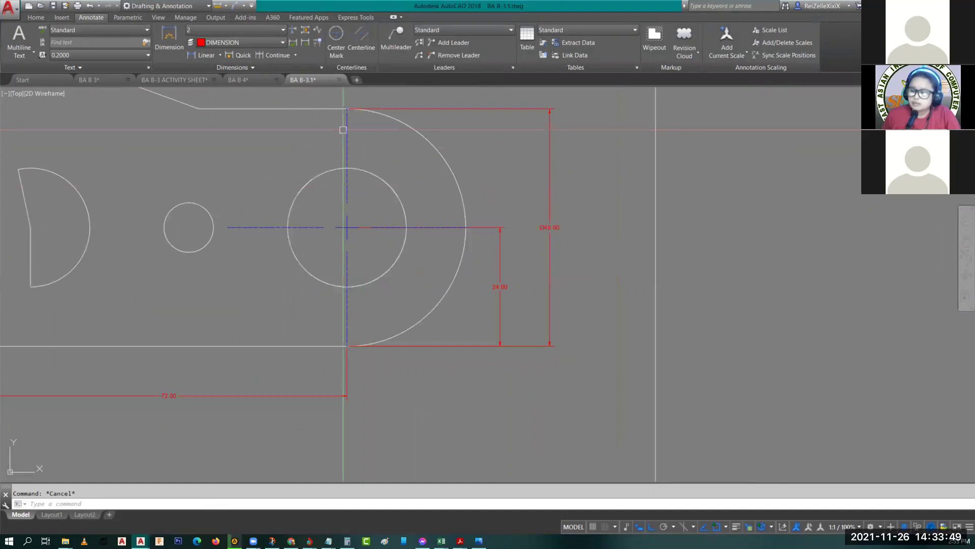
scroll(376, 174, up, 2)
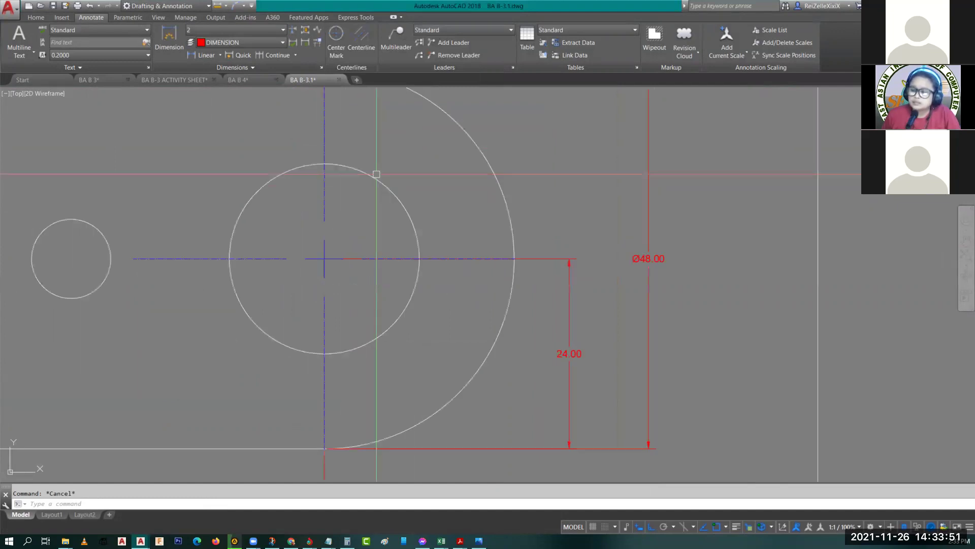
middle_drag(430, 179, 437, 256)
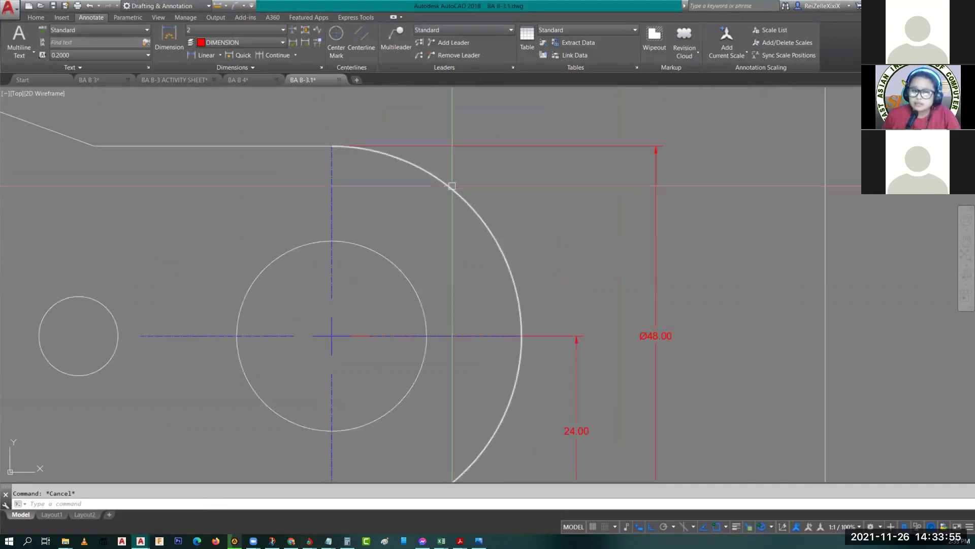
middle_drag(452, 192, 486, 149)
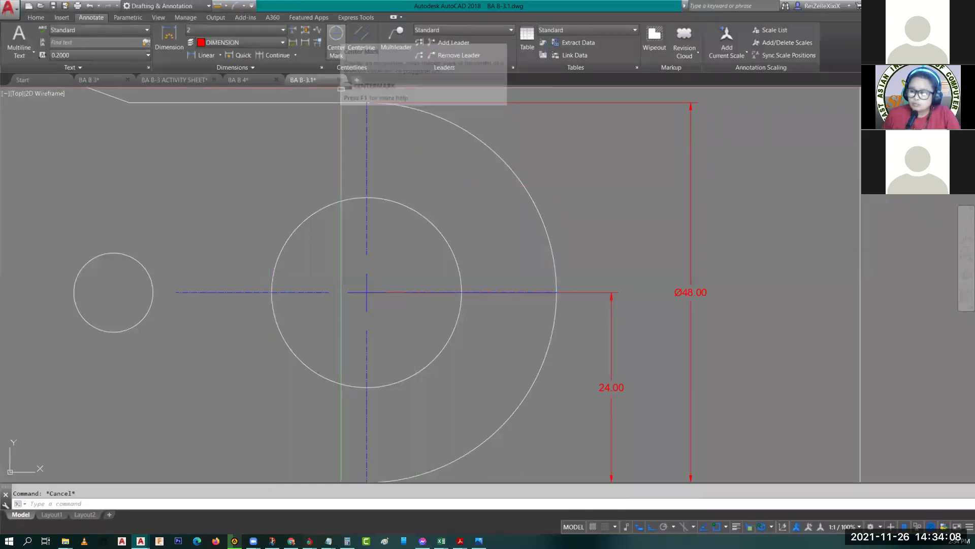
click(337, 36)
key(Escape)
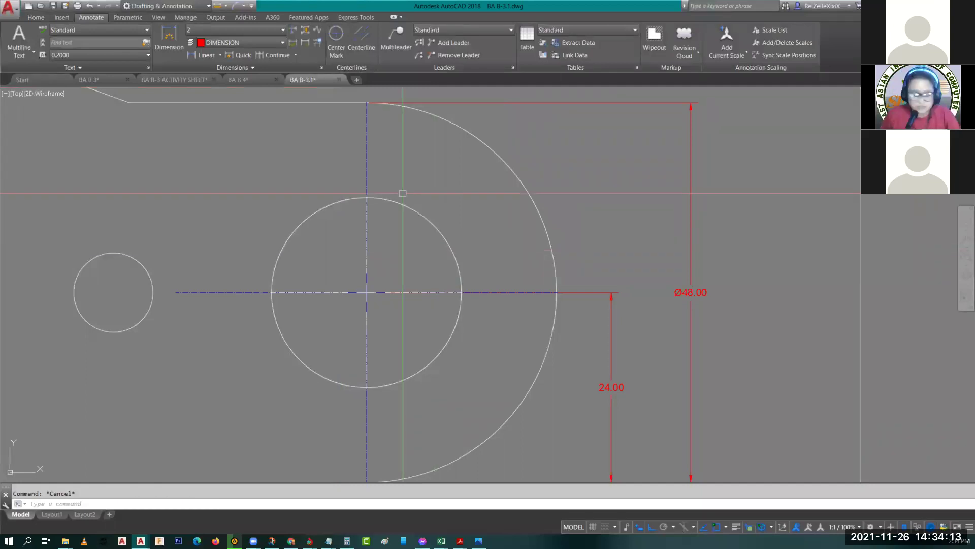
key(ctrl+z)
middle_drag(405, 212, 453, 242)
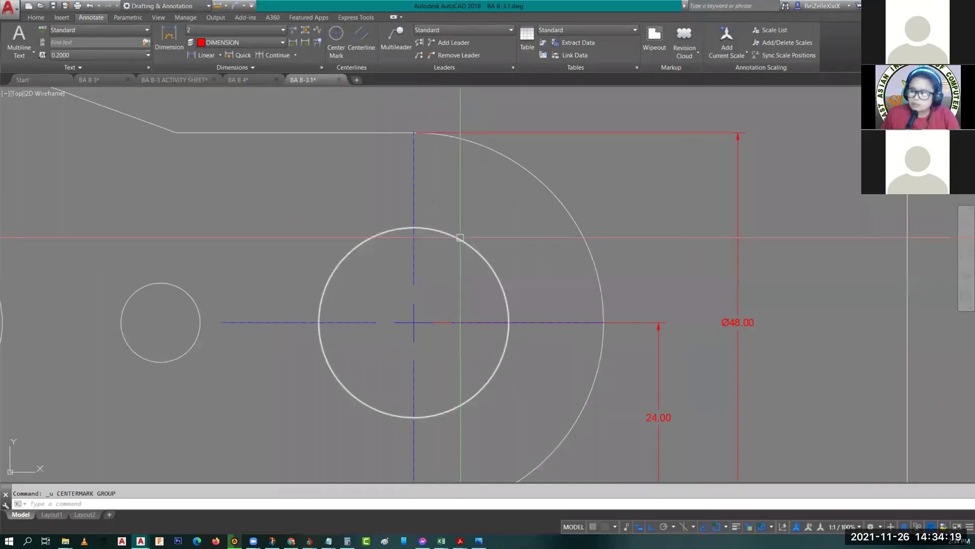
click(460, 238)
middle_drag(460, 237, 394, 222)
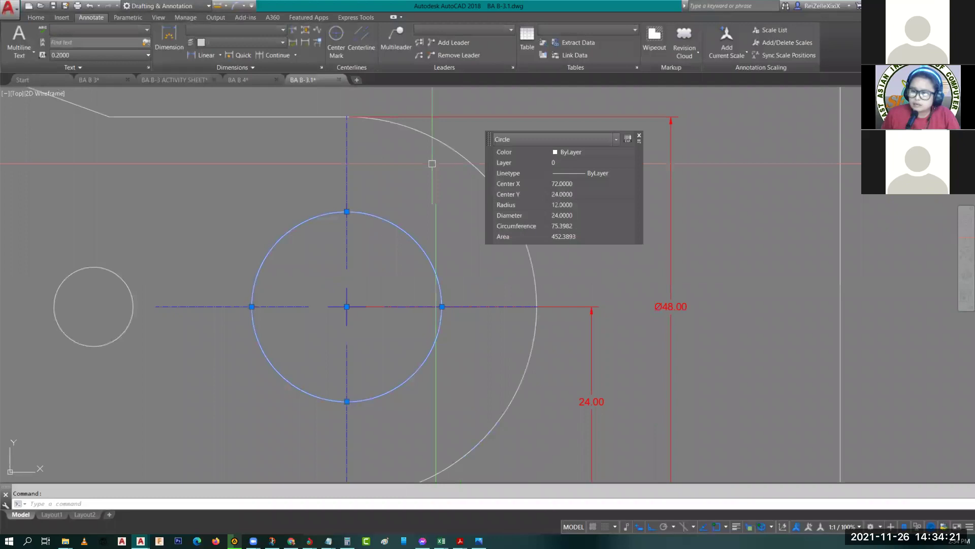
click(491, 183)
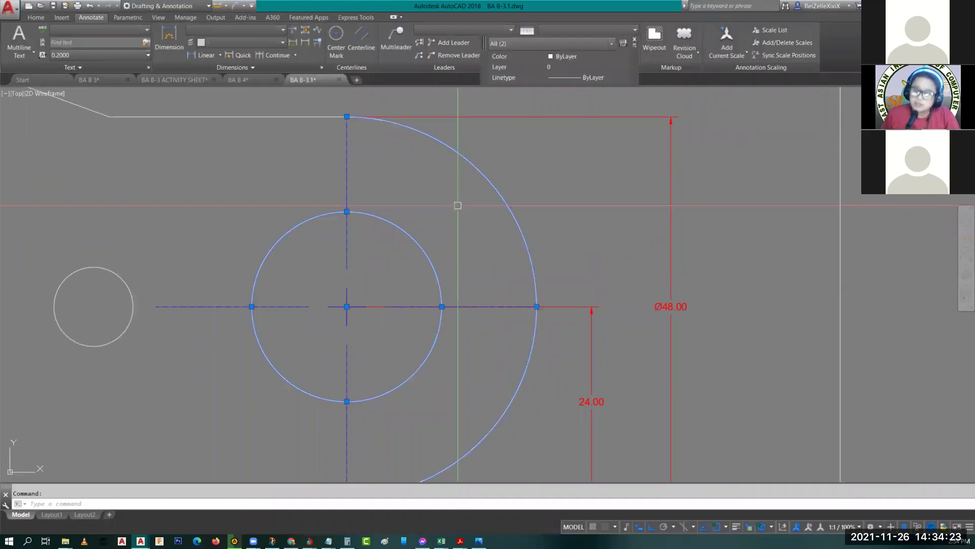
scroll(354, 305, up, 5)
scroll(348, 309, down, 4)
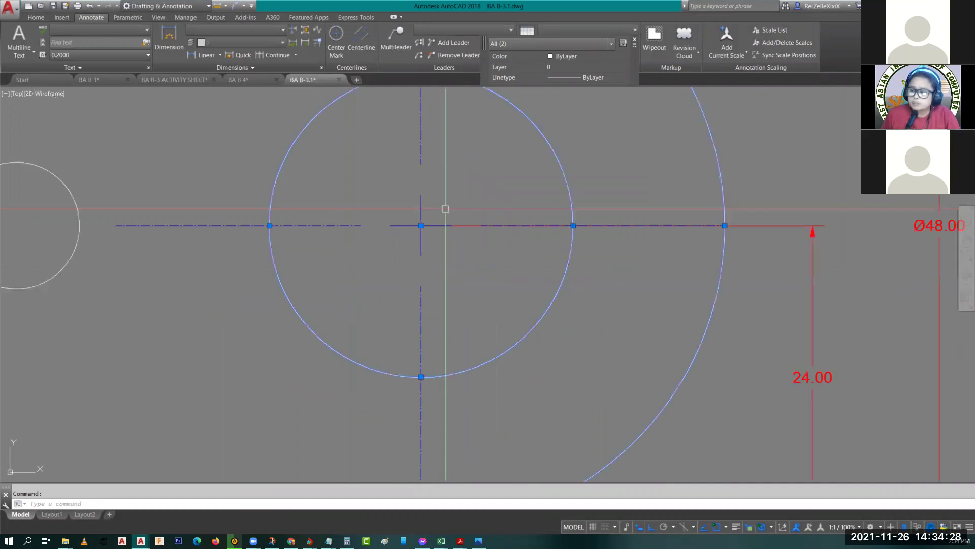
middle_drag(446, 209, 451, 298)
key(Escape)
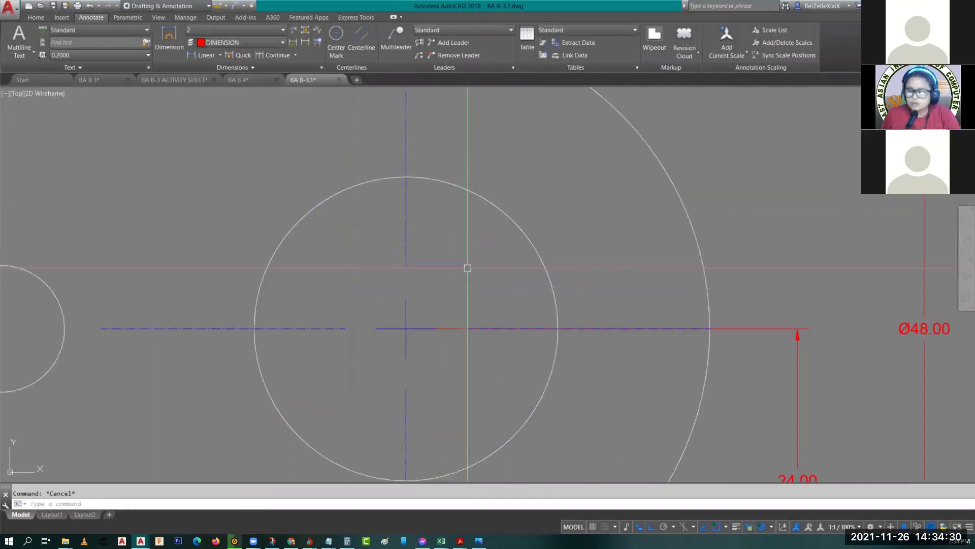
scroll(468, 267, down, 6)
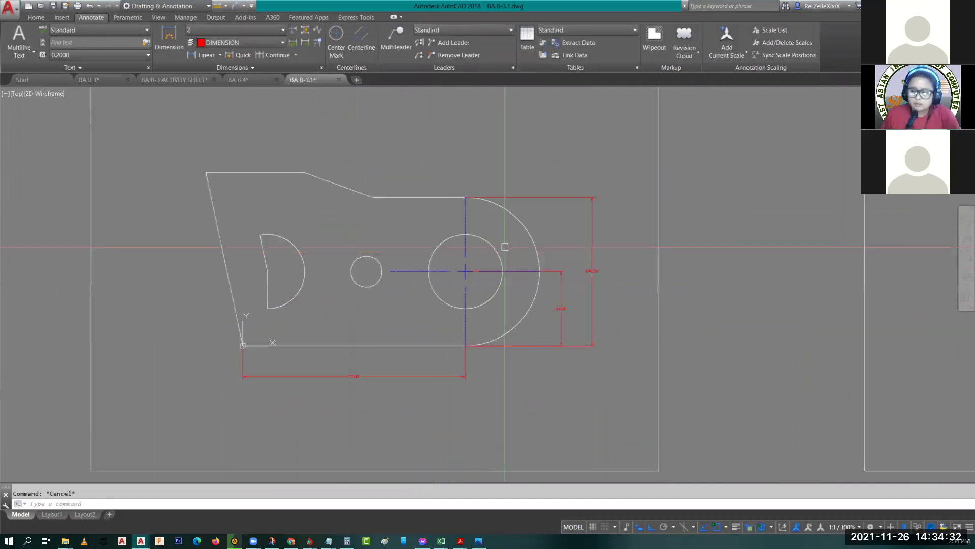
scroll(470, 269, up, 4)
scroll(468, 262, down, 2)
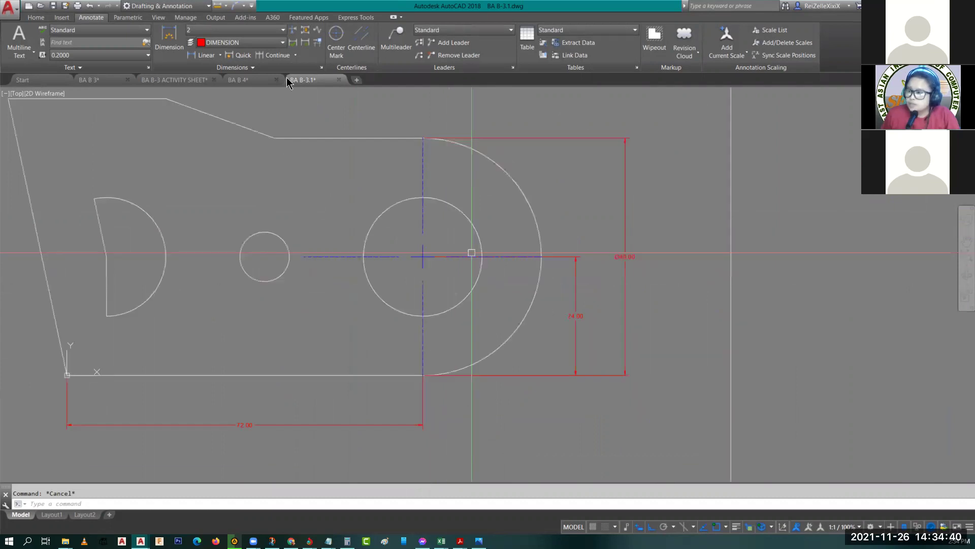
middle_drag(477, 291, 466, 252)
Step: Add an R12.00 radius dimension to the larger hole
click(220, 55)
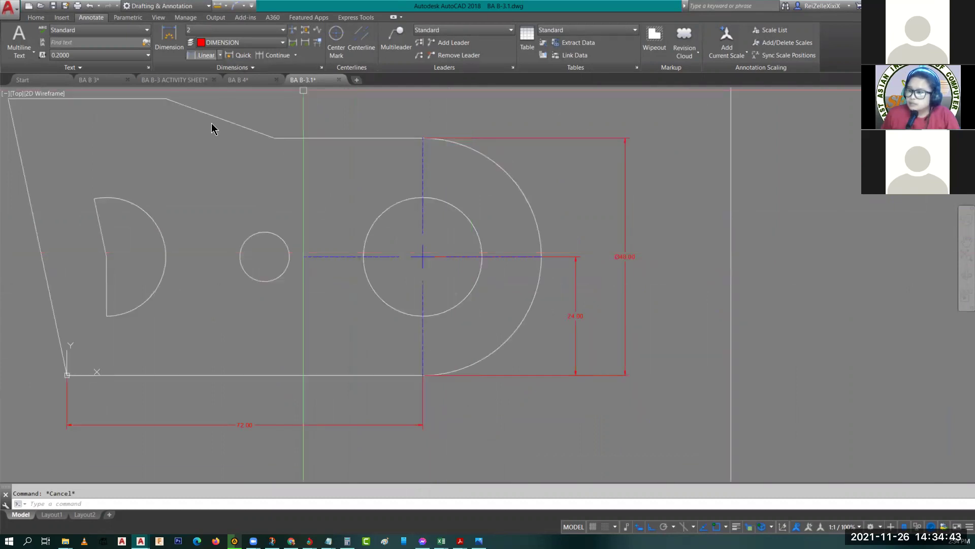
click(214, 154)
scroll(465, 222, up, 4)
click(450, 218)
scroll(556, 169, down, 4)
Step: Move the 72.00 bottom dimension farther below the part
middle_drag(482, 171, 534, 275)
scroll(534, 275, down, 2)
middle_drag(399, 308, 386, 249)
click(386, 341)
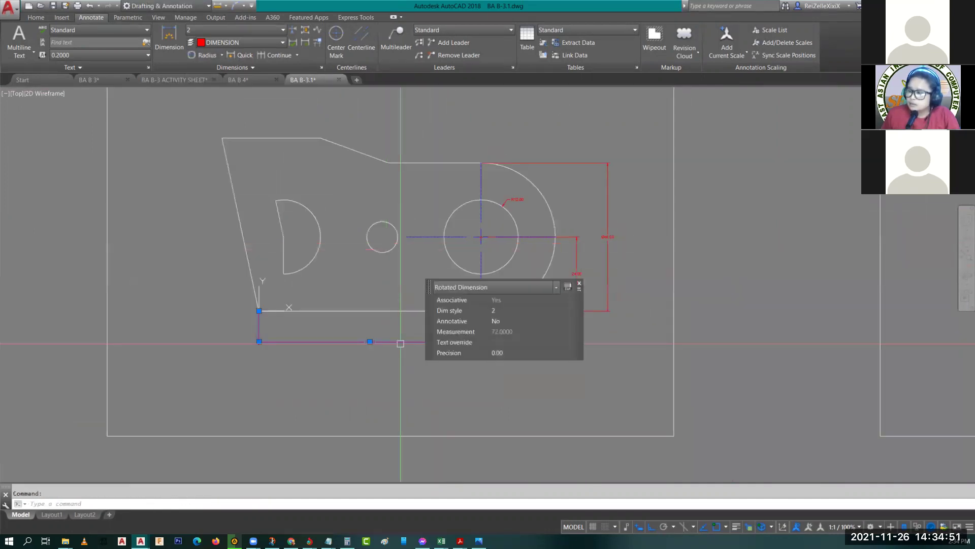
click(370, 342)
click(426, 371)
key(Escape)
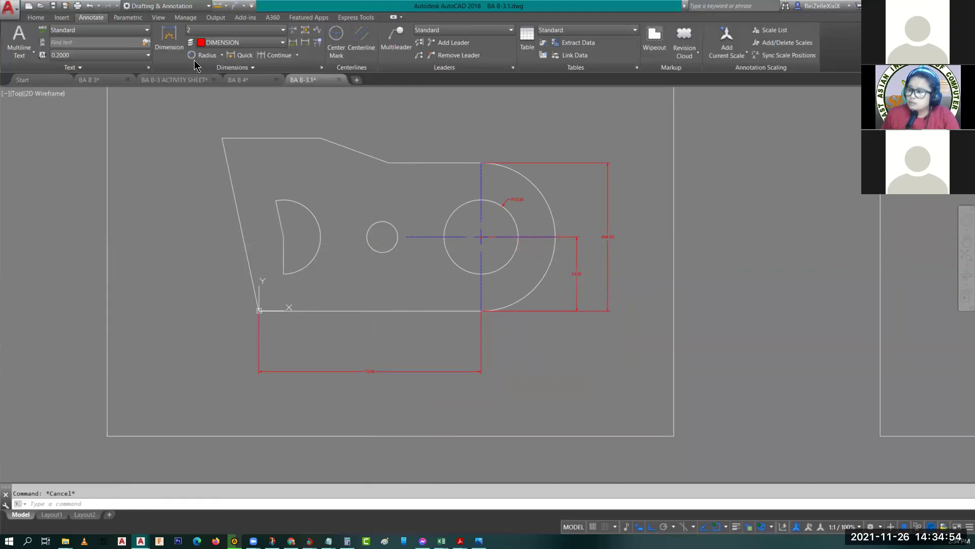
Step: Add two 32.00 linear dimensions between the hole centres along the bottom, using CEN snaps
click(222, 55)
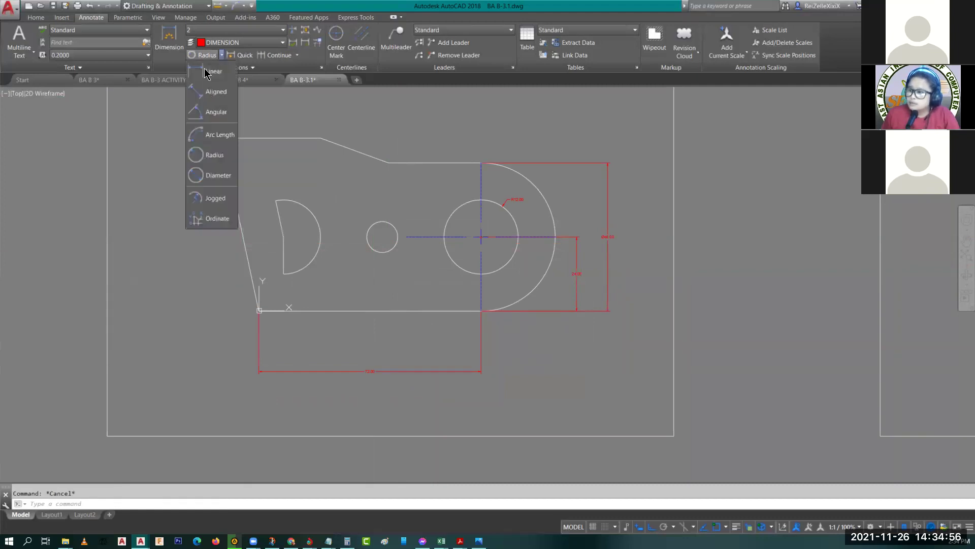
click(212, 71)
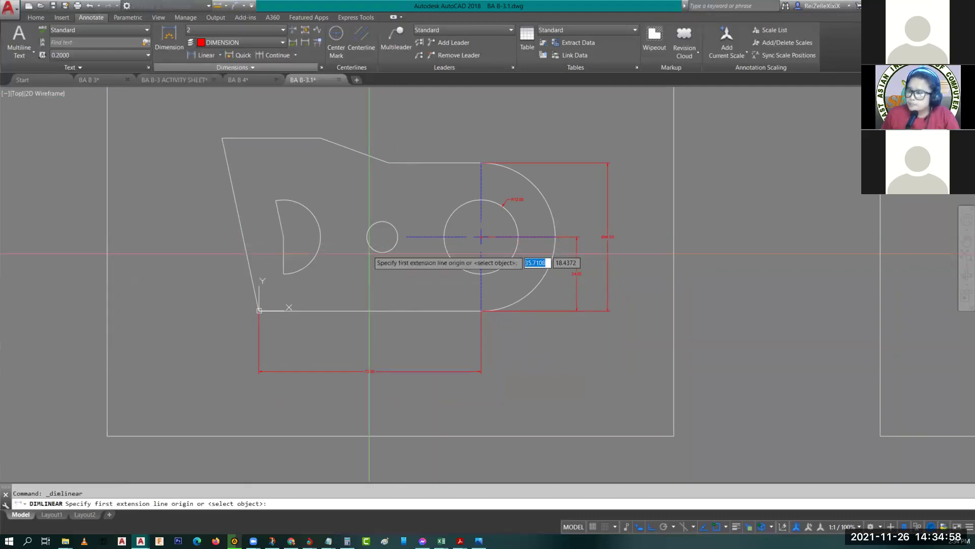
click(382, 237)
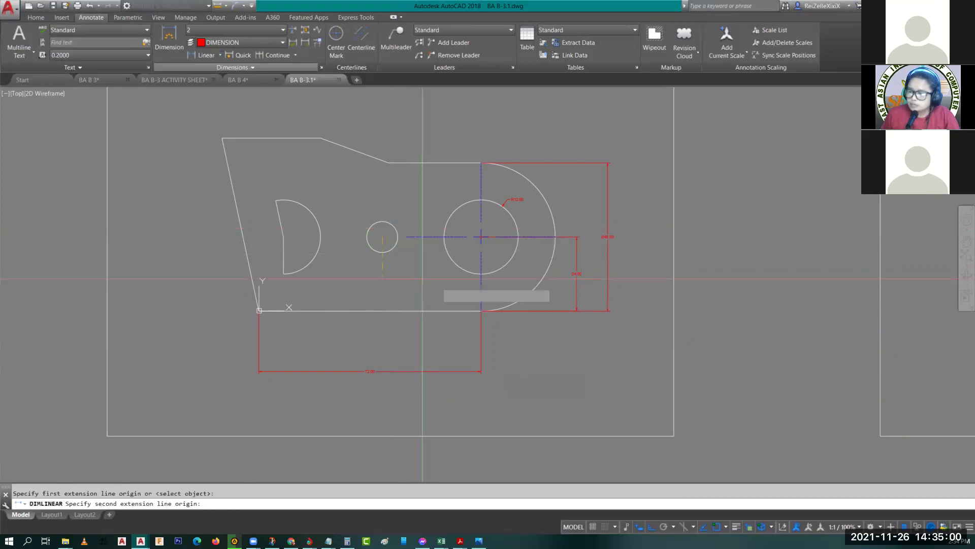
text(CEN)
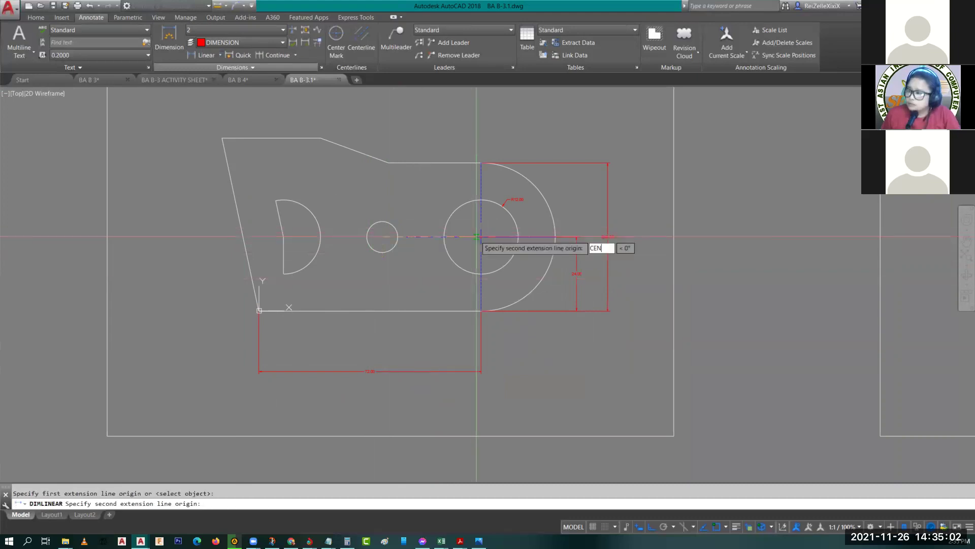
key(Return)
click(470, 270)
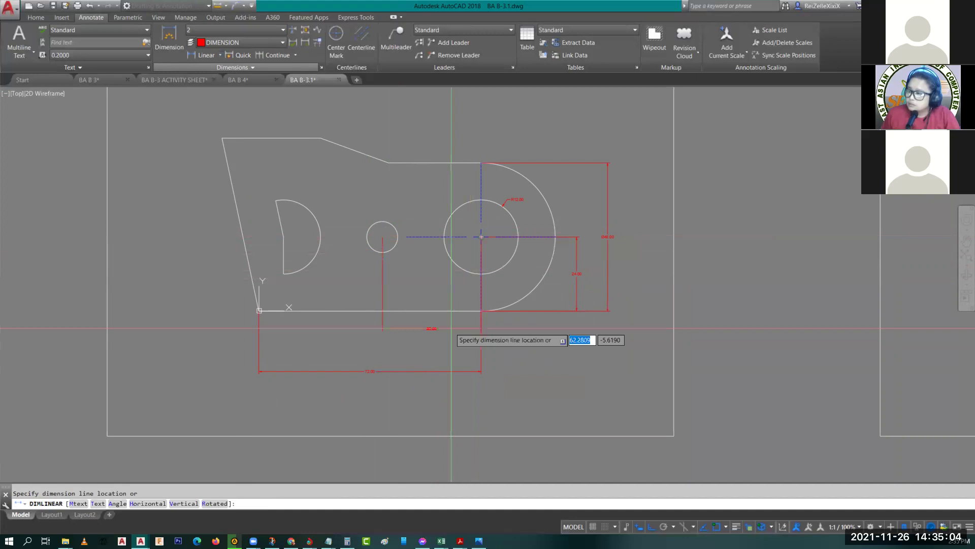
click(451, 328)
middle_drag(451, 328, 599, 359)
key(Return)
click(531, 265)
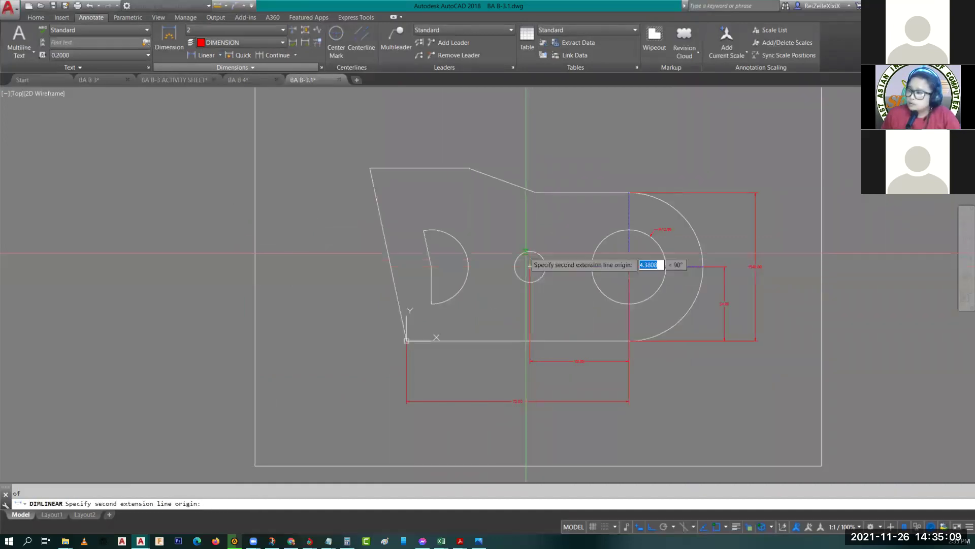
click(431, 303)
scroll(449, 362, up, 2)
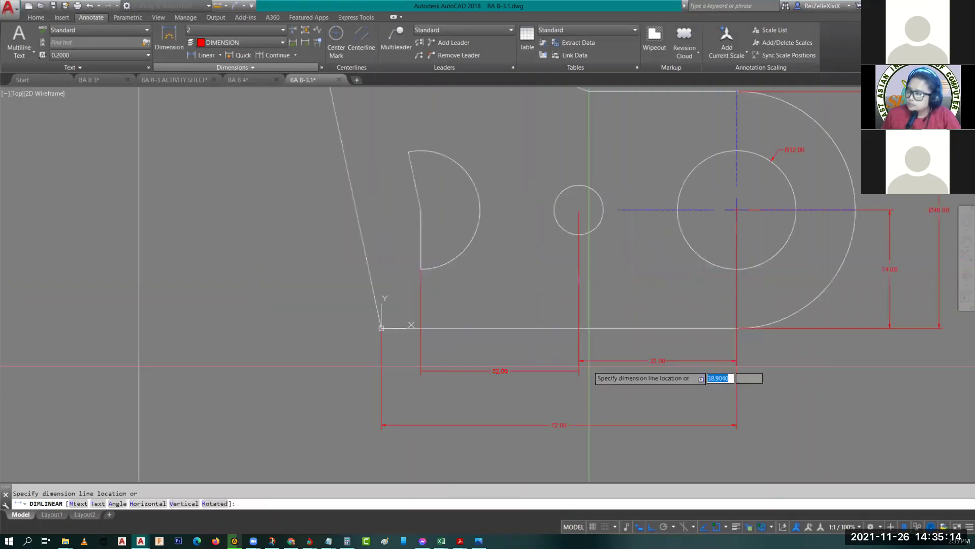
scroll(594, 365, up, 4)
click(552, 354)
key(Escape)
Step: Dimension the top notch edge as 30.00 above the part
scroll(381, 291, down, 4)
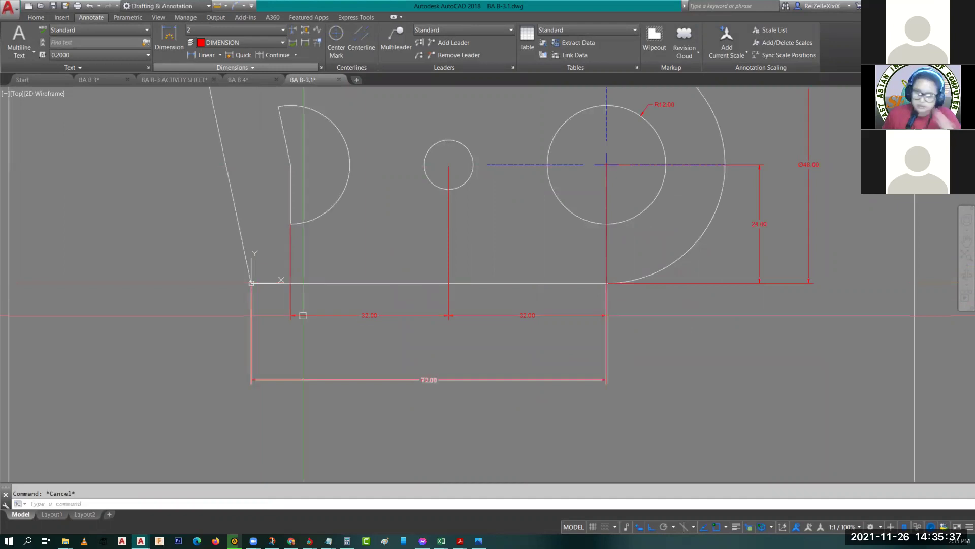
middle_drag(373, 336, 376, 338)
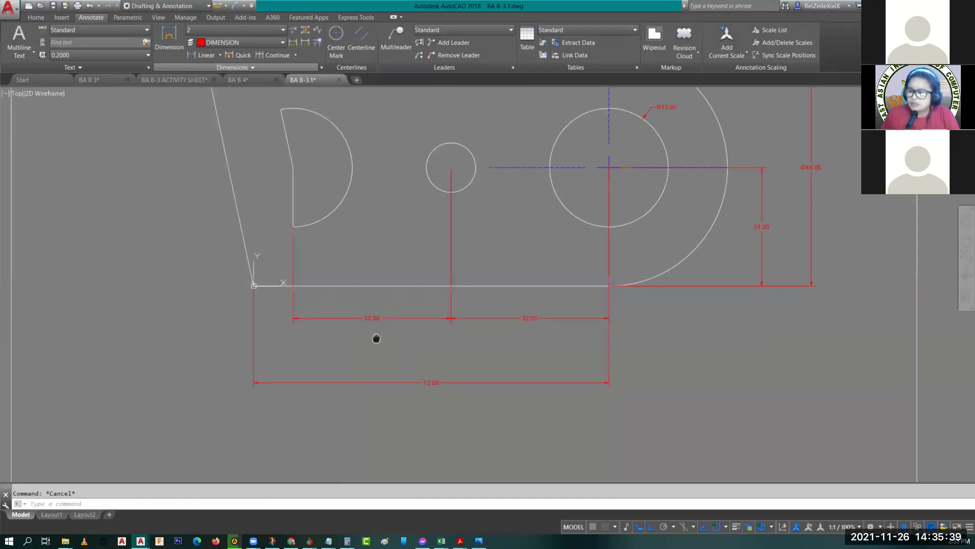
scroll(361, 391, down, 2)
middle_drag(431, 297, 383, 329)
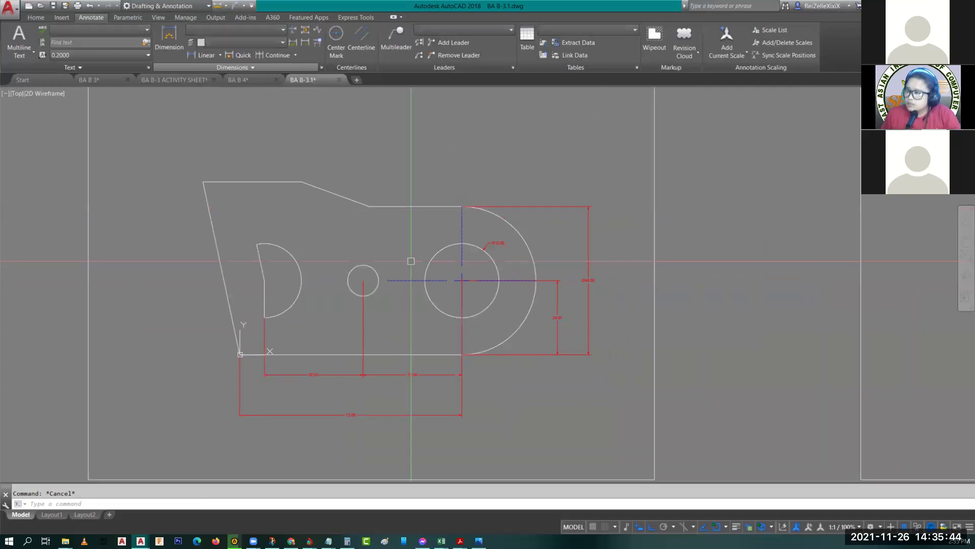
middle_drag(411, 260, 400, 342)
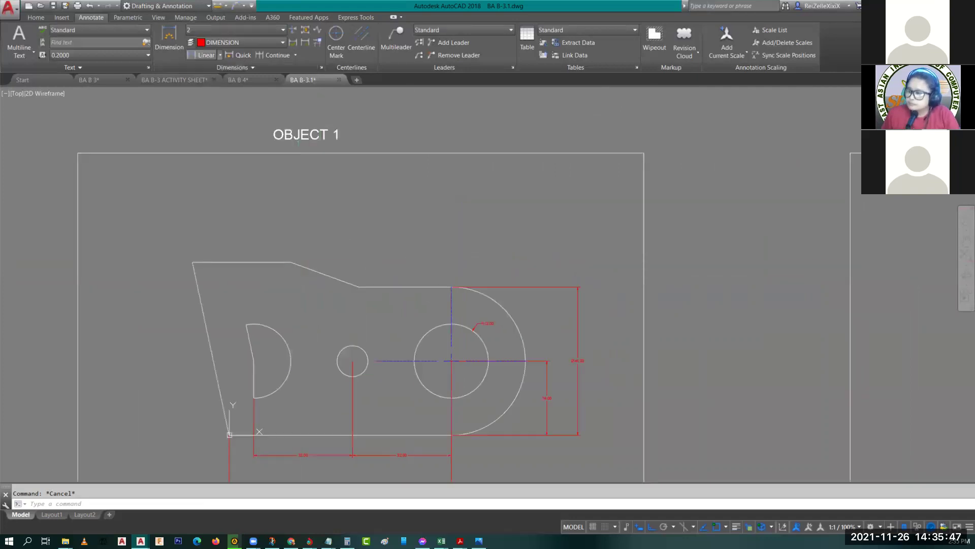
click(204, 55)
key(Return)
click(380, 286)
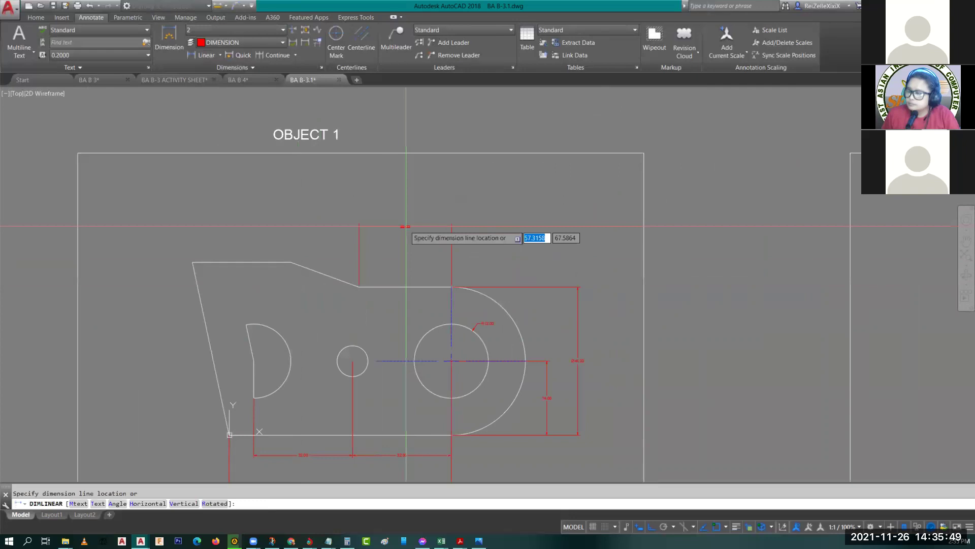
click(406, 226)
Step: Check the slanted edge's length, then dimension the left step's 8.00 height
scroll(334, 277, up, 6)
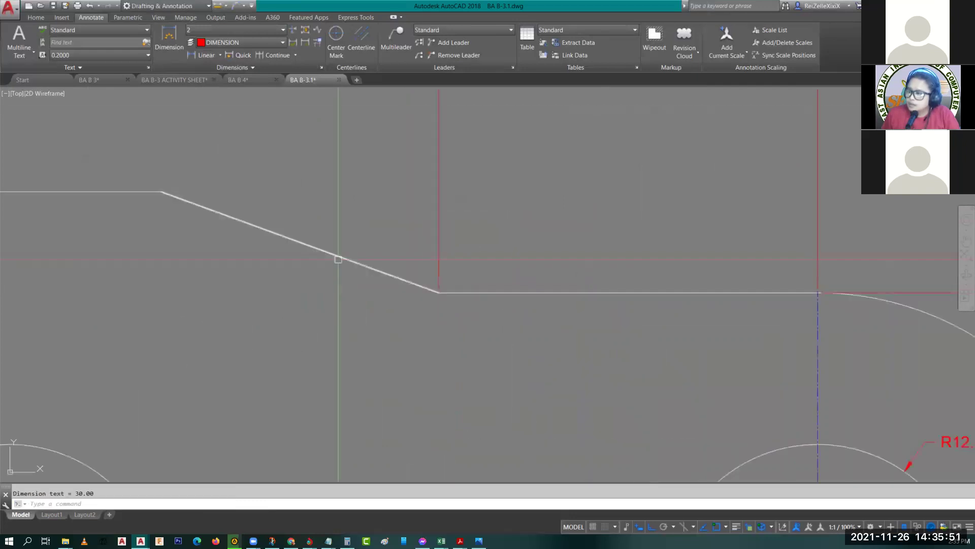
click(339, 258)
key(Escape)
scroll(360, 366, down, 2)
mouse_move(377, 247)
middle_down()
mouse_move(419, 209)
mouse_move(533, 183)
middle_up()
click(202, 55)
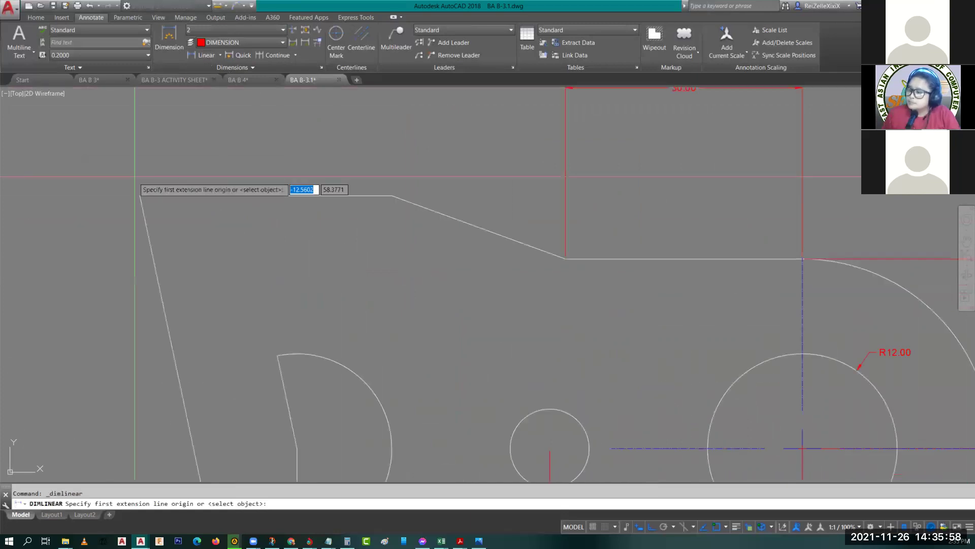
click(141, 196)
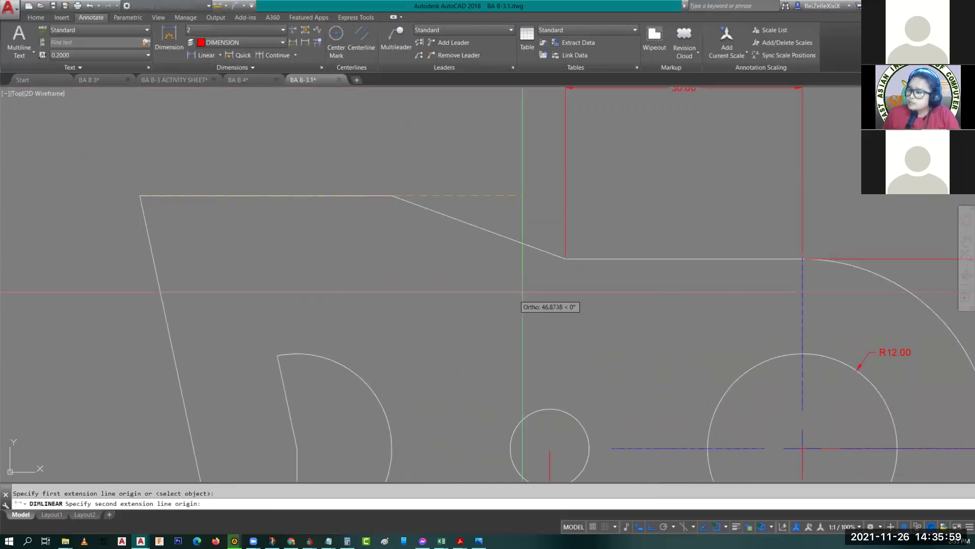
click(566, 259)
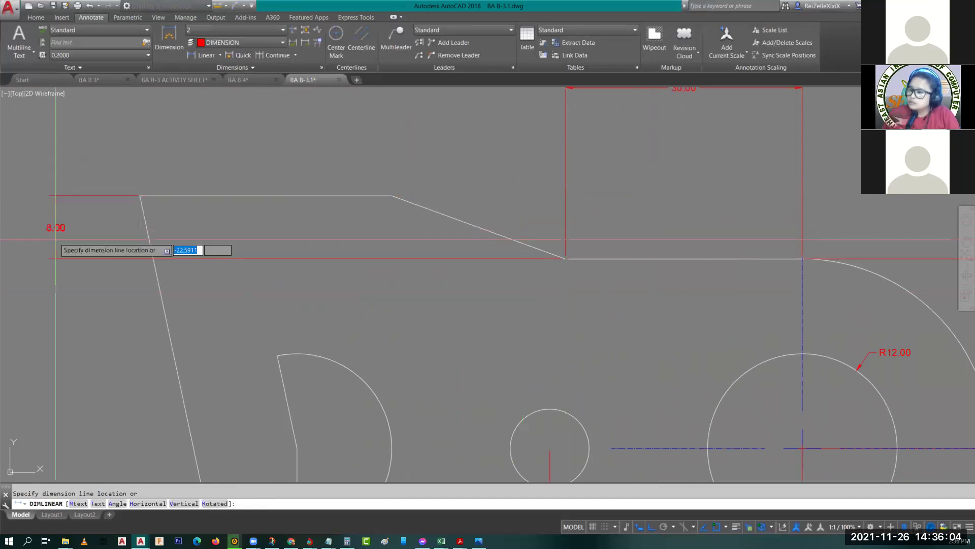
click(51, 243)
scroll(337, 246, down, 2)
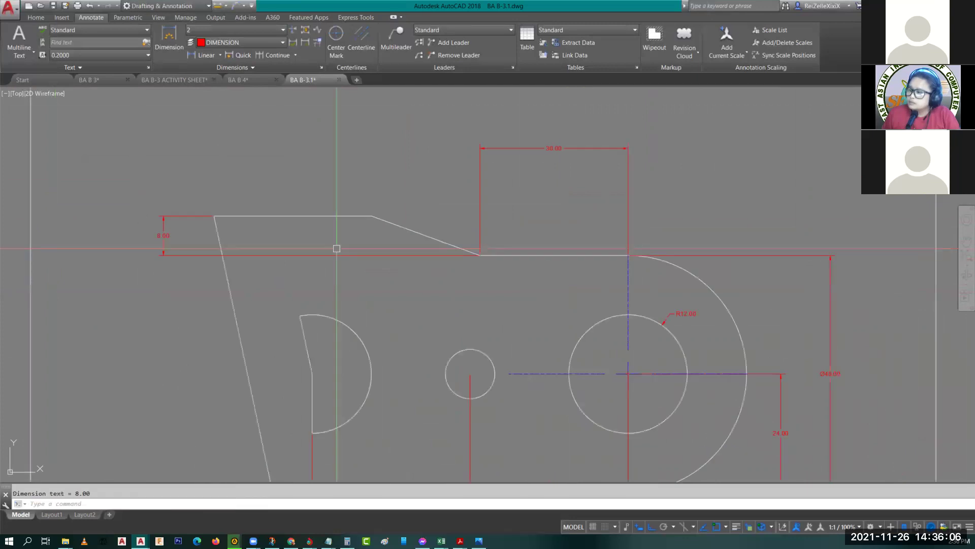
Step: Add a 160° angular dimension between the horizontal notch edge and the slanted edge
click(220, 55)
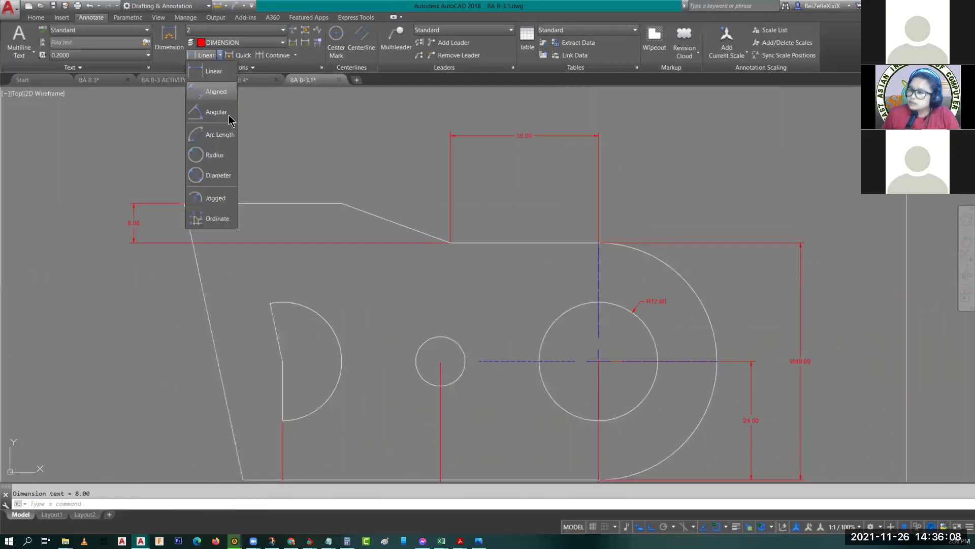
click(217, 116)
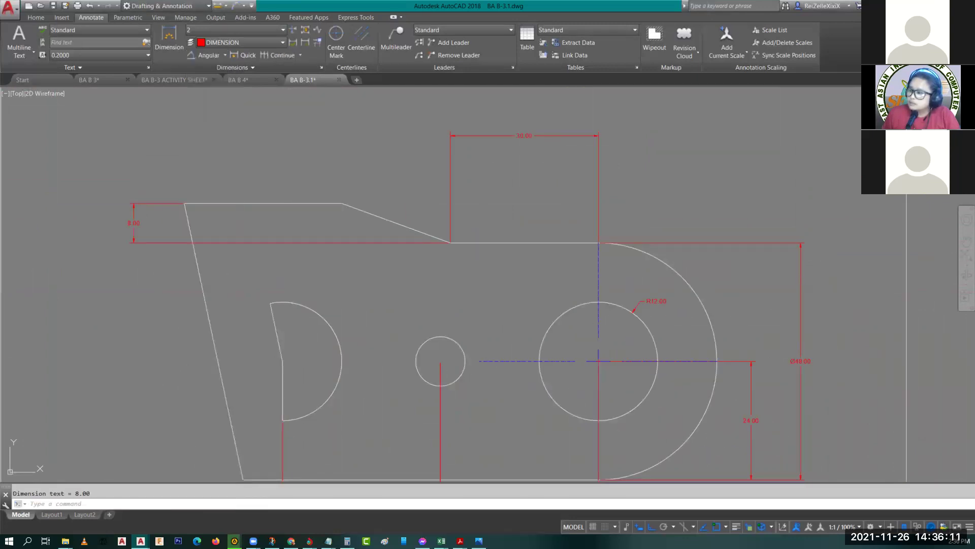
click(468, 245)
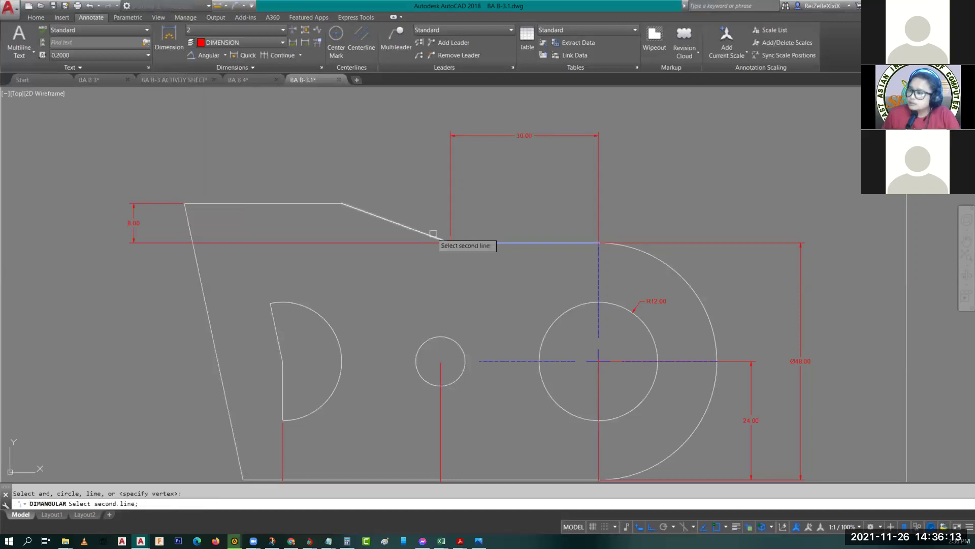
click(433, 233)
click(428, 208)
Step: Check the top edge's length and review the lower dimensions
middle_drag(304, 195, 389, 224)
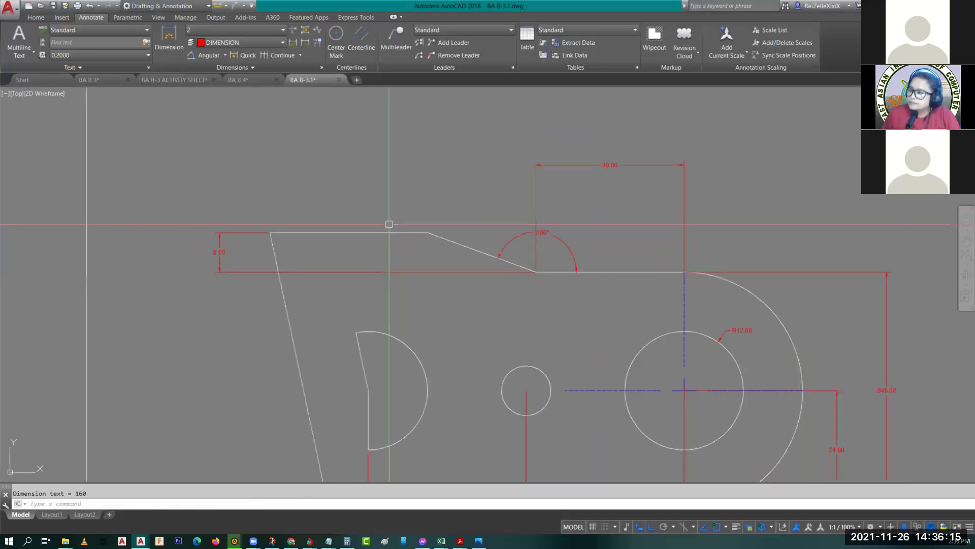
click(388, 233)
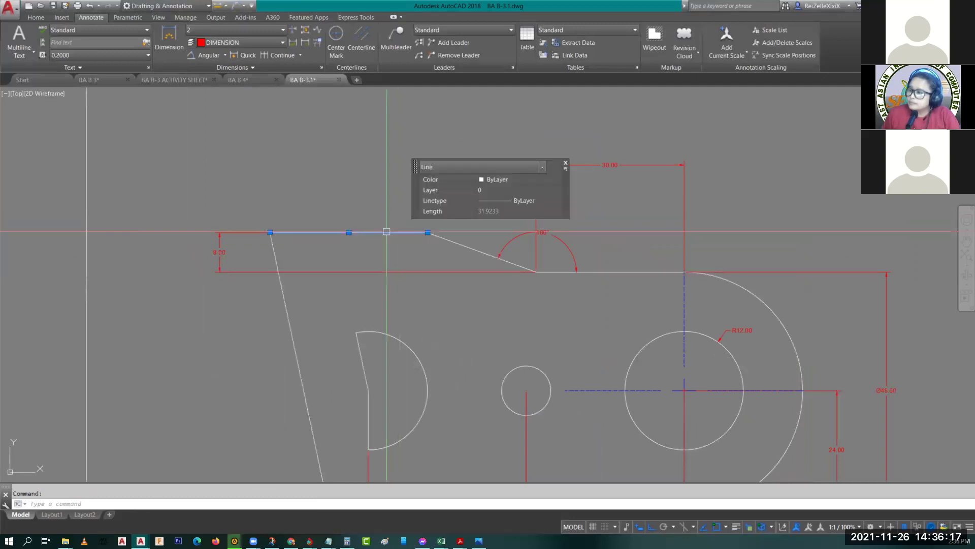
key(Escape)
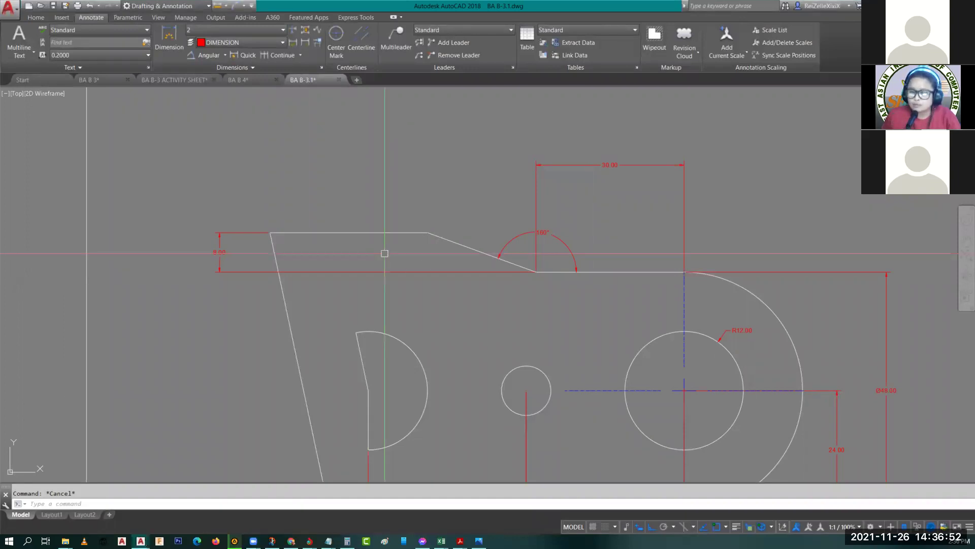
mouse_move(402, 288)
middle_down()
mouse_move(351, 262)
mouse_move(302, 254)
mouse_move(358, 276)
middle_up()
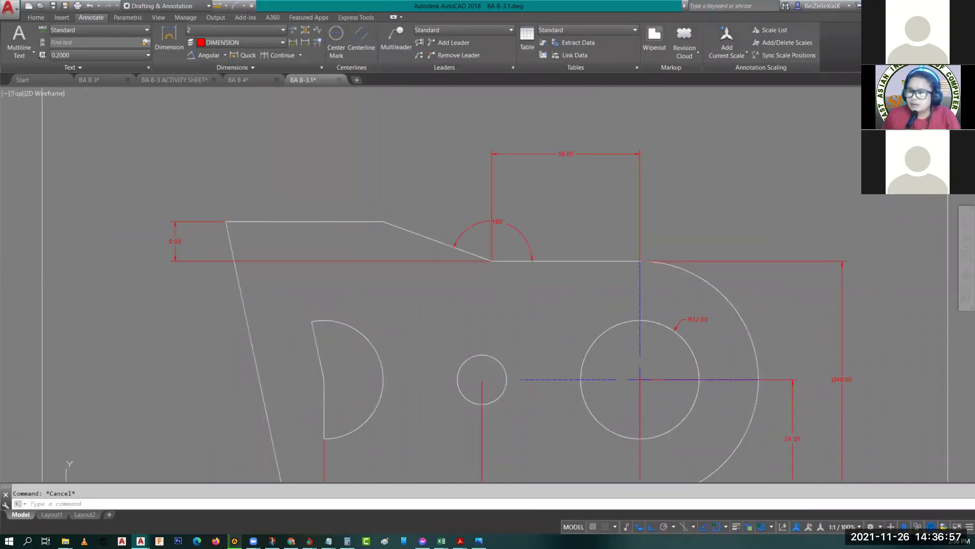
scroll(307, 282, down, 2)
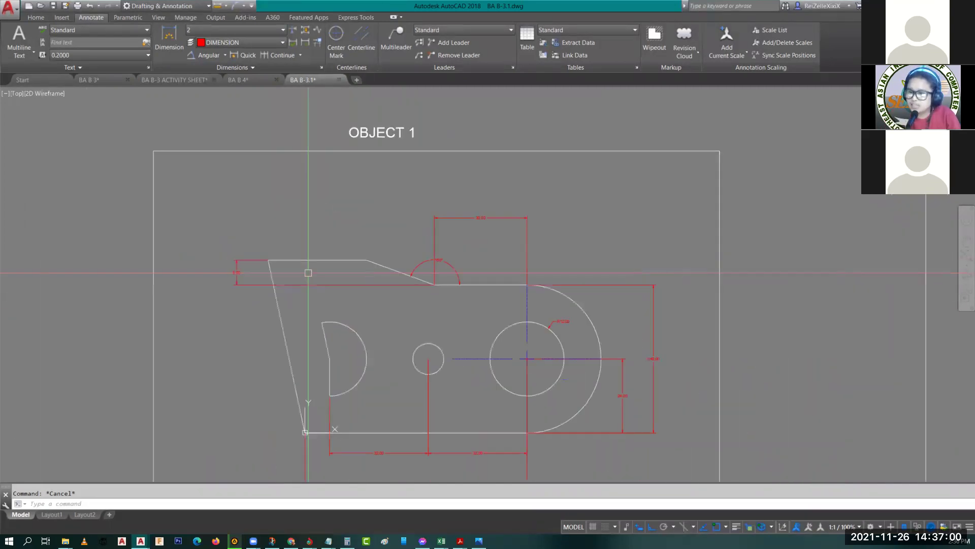
scroll(327, 251, up, 2)
middle_drag(352, 303, 379, 211)
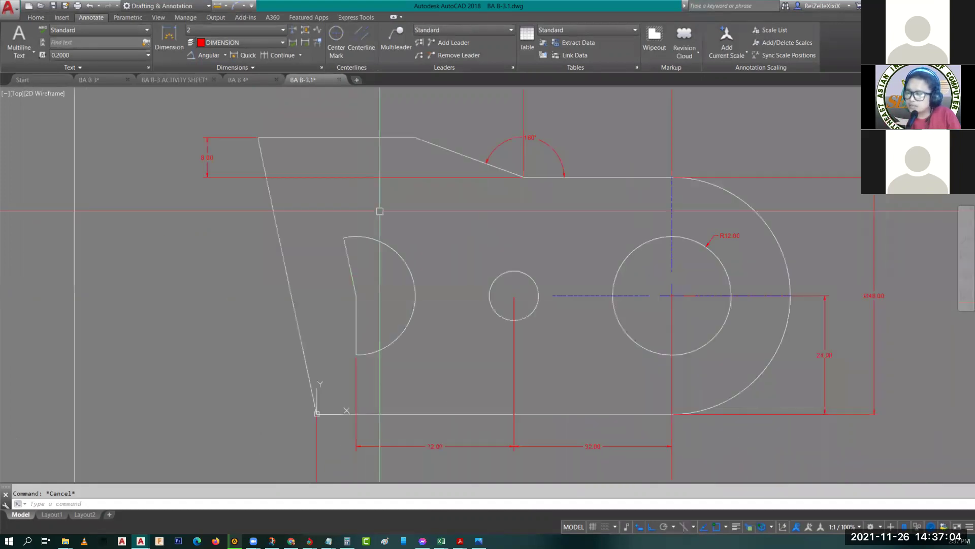
mouse_move(318, 283)
middle_down()
mouse_move(341, 303)
mouse_move(378, 286)
middle_up()
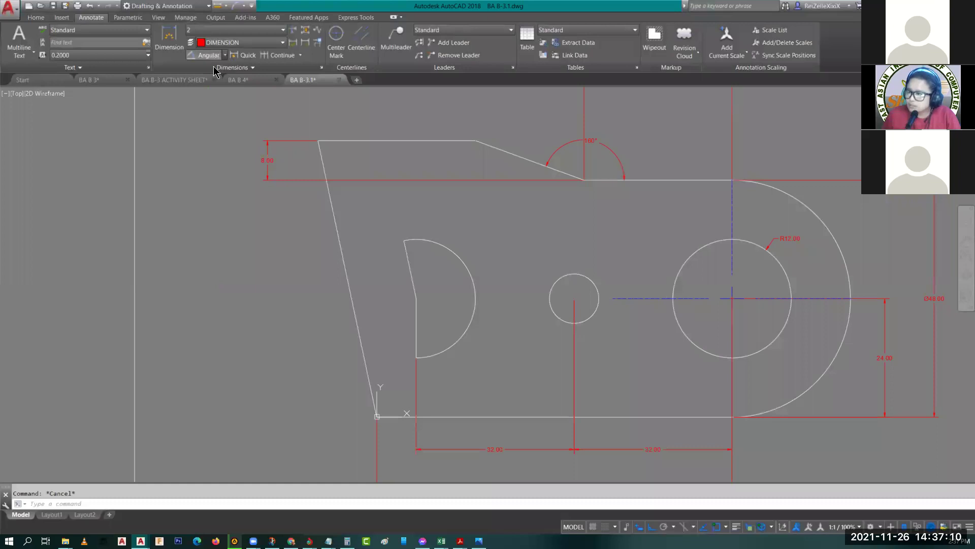
Step: Check the length of the part's top edge
click(225, 55)
click(432, 157)
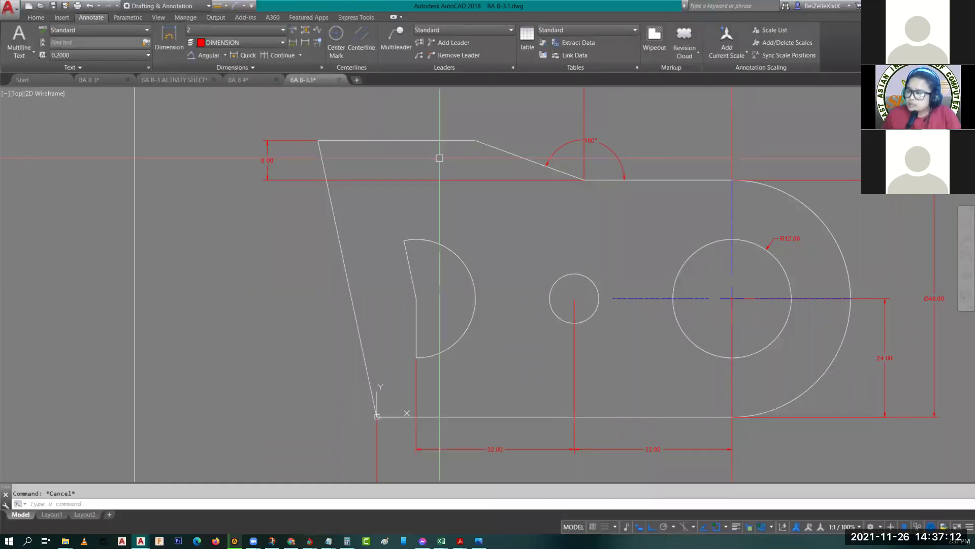
middle_drag(405, 162, 408, 230)
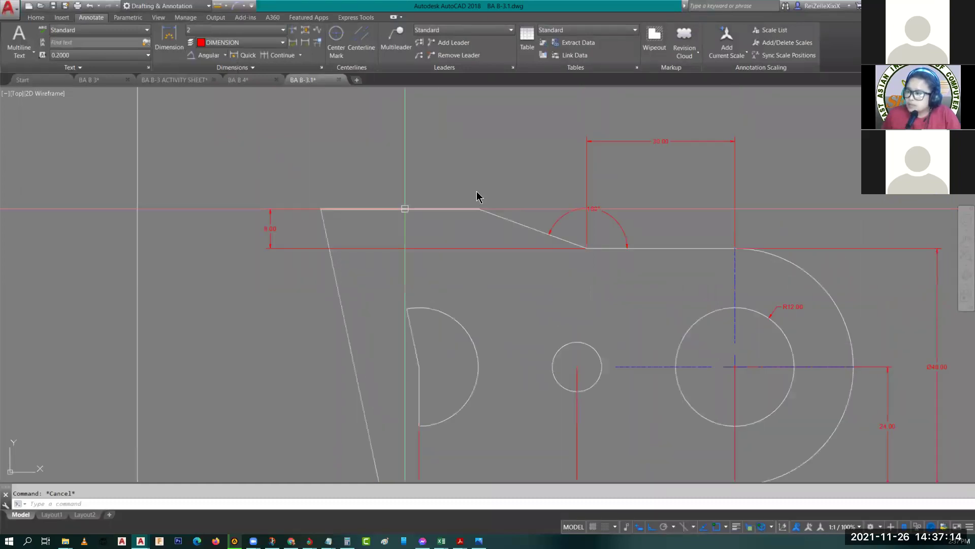
click(475, 208)
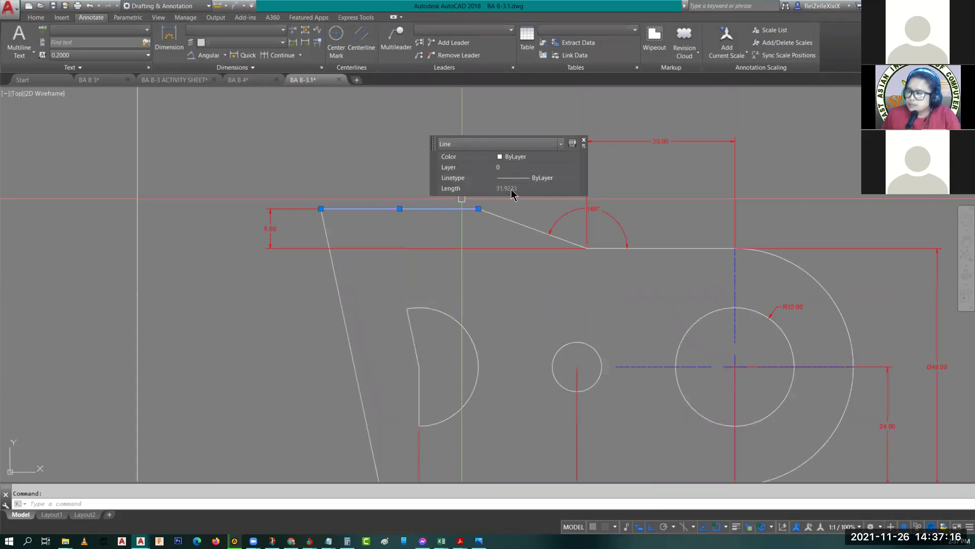
key(Escape)
middle_drag(316, 266, 385, 172)
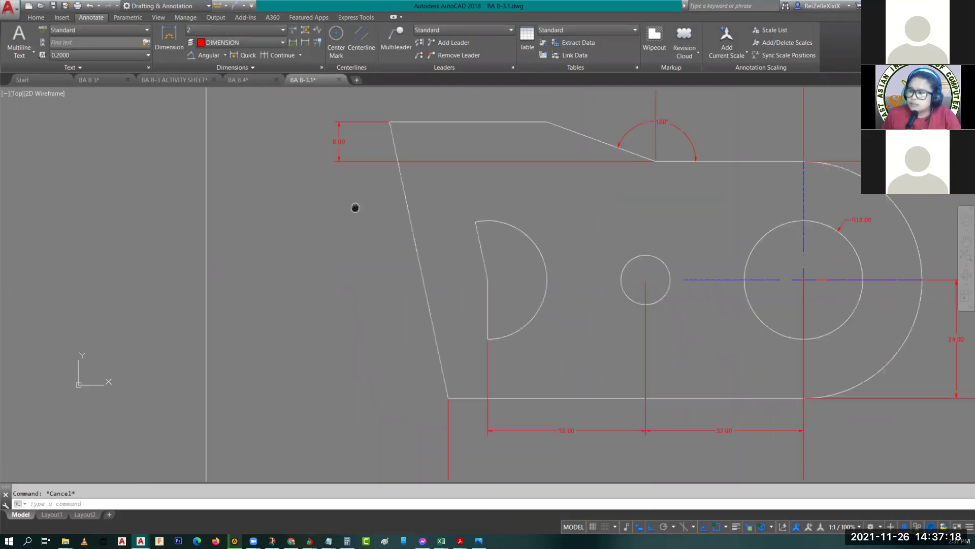
Step: Dimension the slanted left edge as a vertical 56.00 overall height left of the part
click(225, 56)
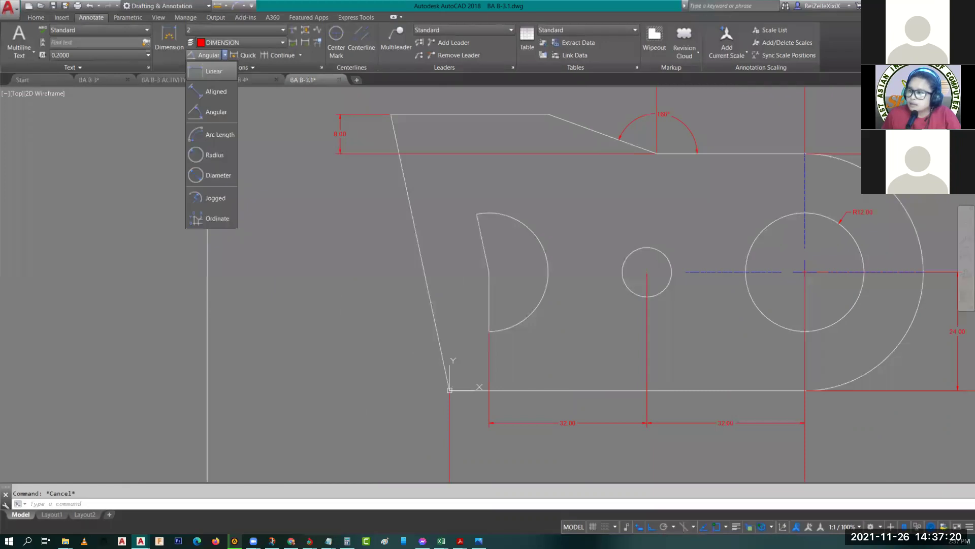
click(213, 71)
key(Return)
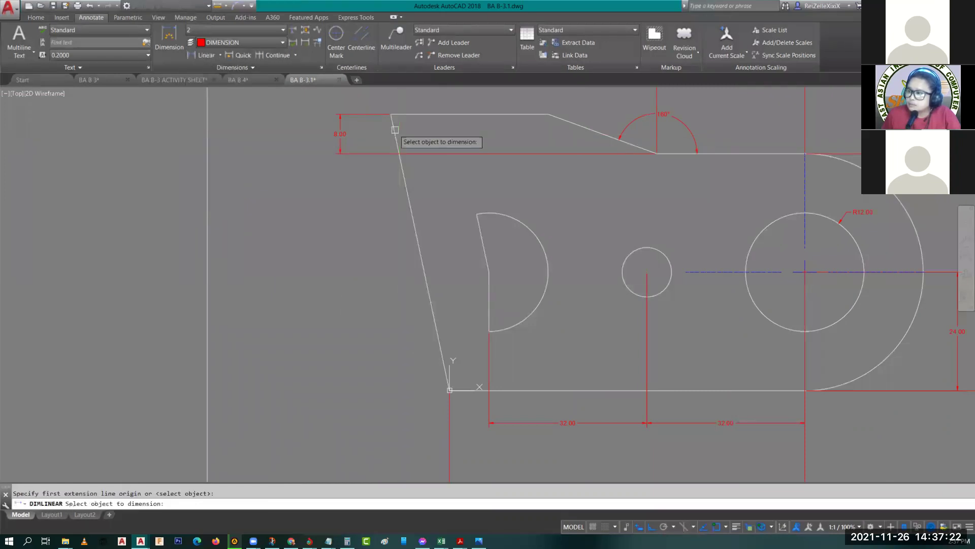
click(395, 130)
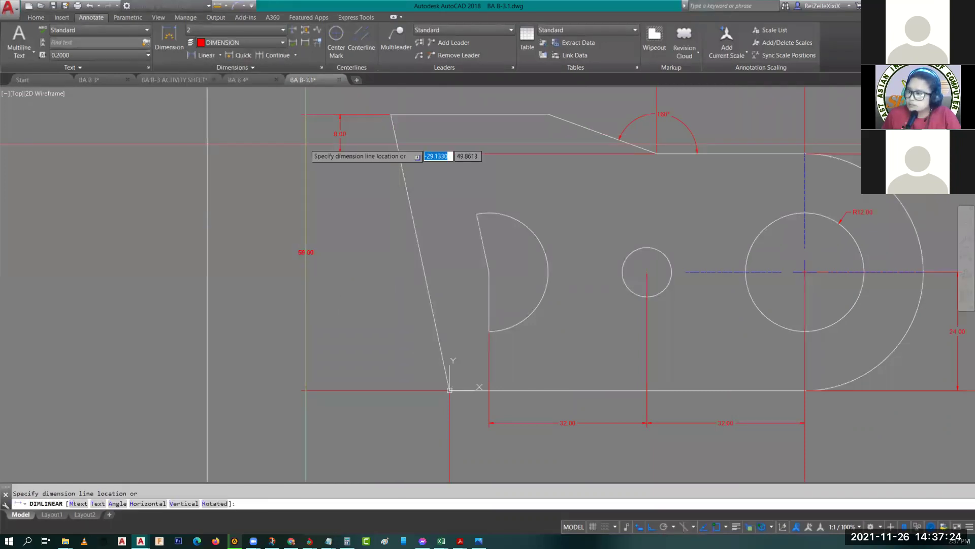
click(306, 144)
scroll(279, 211, up, 5)
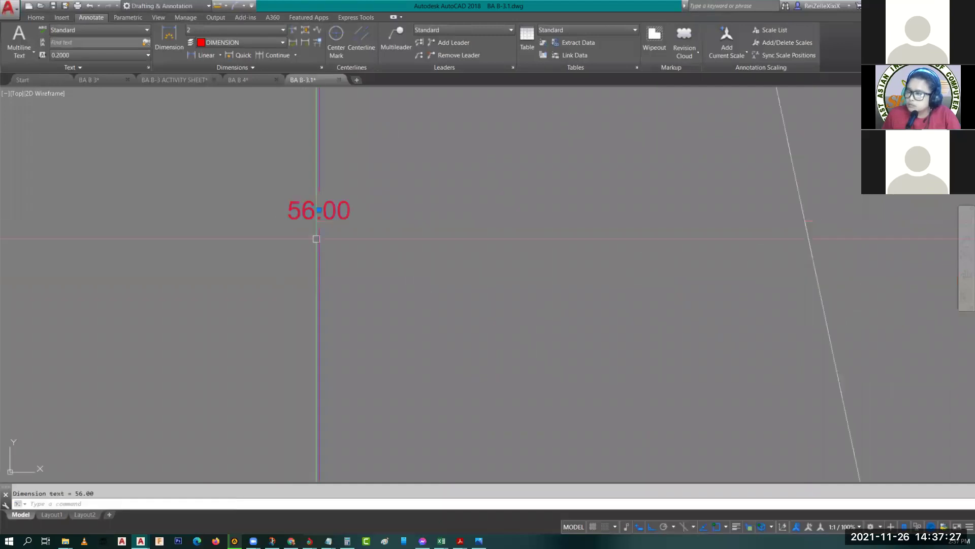
click(322, 234)
key(Escape)
scroll(275, 152, down, 5)
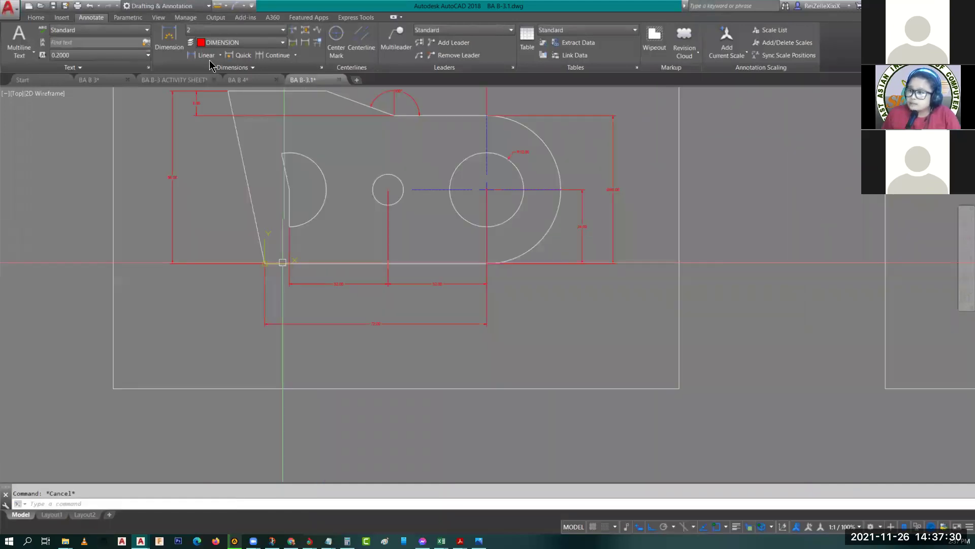
click(220, 55)
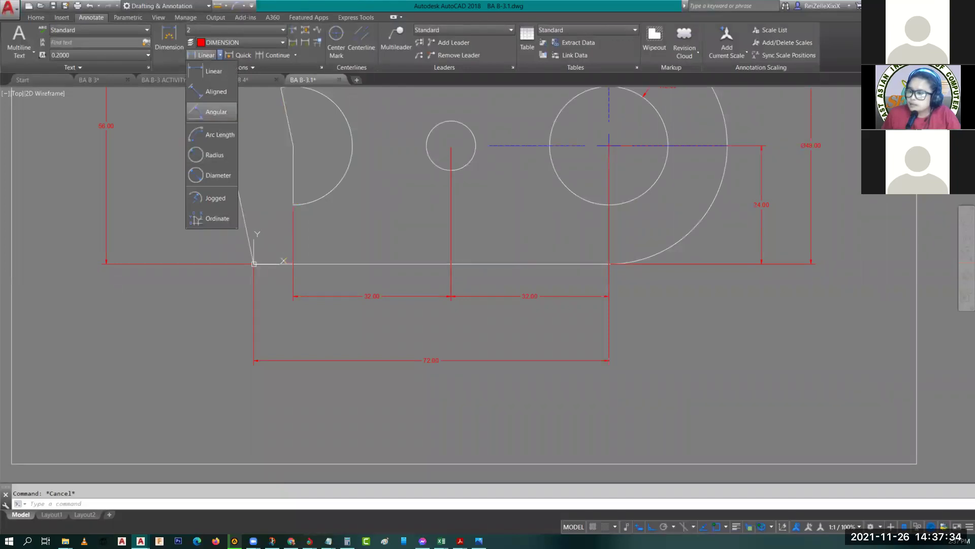
Step: Add a 102° angular dimension at the lower-left corner and set its angle precision
click(216, 112)
scroll(265, 264, up, 4)
click(275, 263)
click(290, 261)
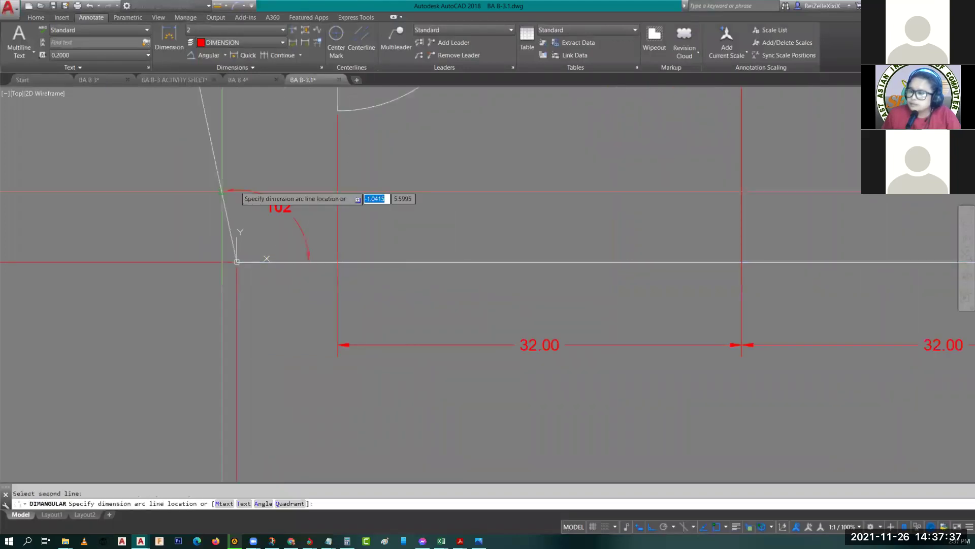
click(247, 180)
click(247, 179)
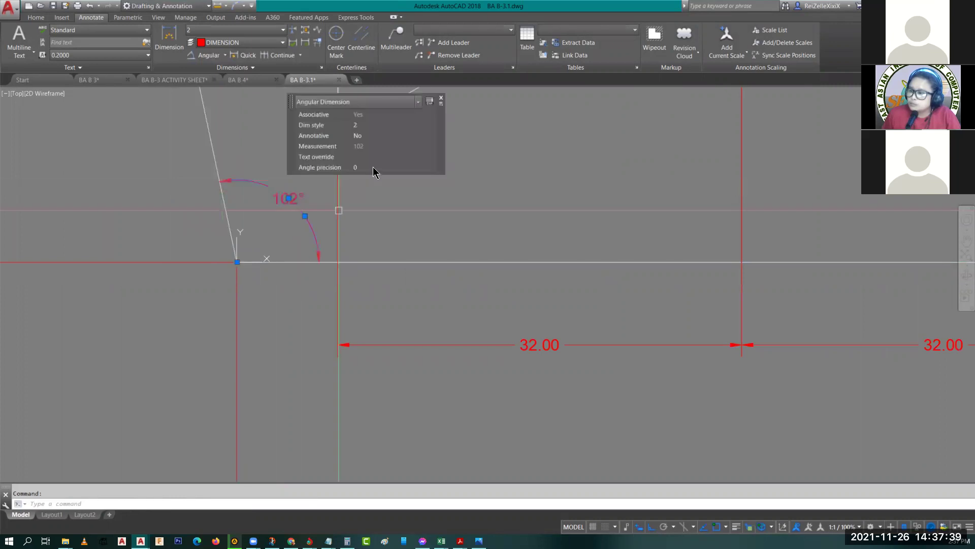
click(373, 167)
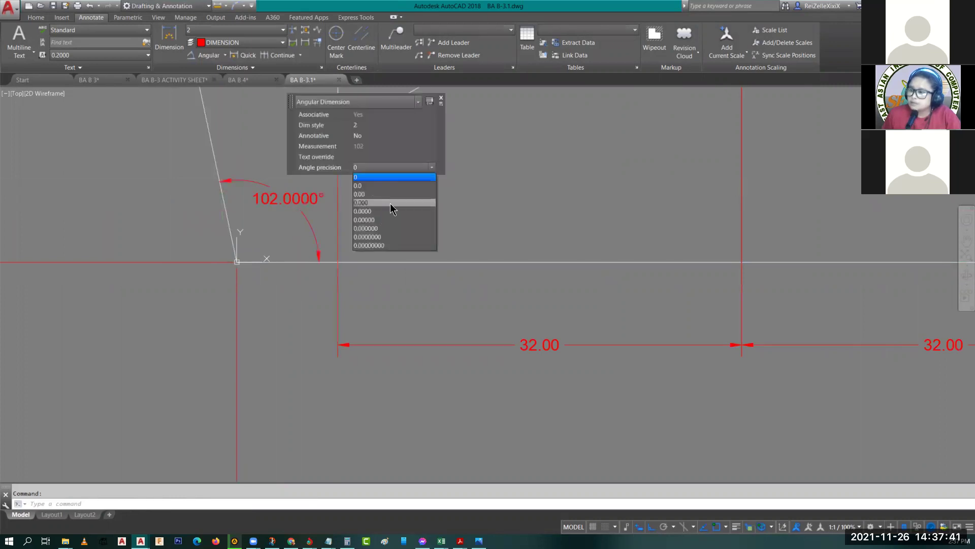
click(360, 194)
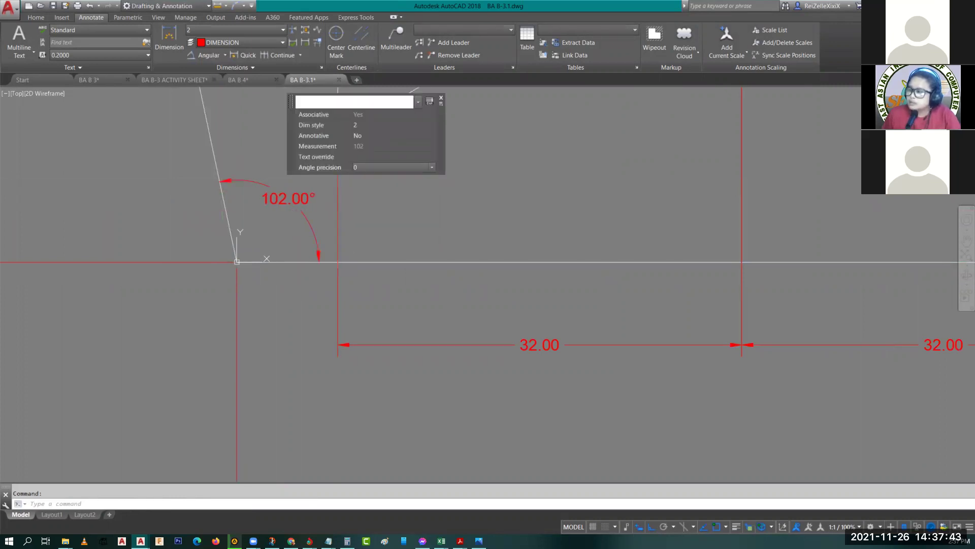
key(Escape)
Step: Set the 160° top angle dimension's precision to whole degrees
scroll(463, 272, down, 6)
scroll(322, 261, up, 2)
middle_drag(322, 261, 342, 219)
scroll(240, 337, up, 2)
mouse_move(332, 303)
middle_down()
mouse_move(329, 388)
mouse_move(243, 475)
middle_up()
middle_drag(427, 231, 402, 259)
click(432, 130)
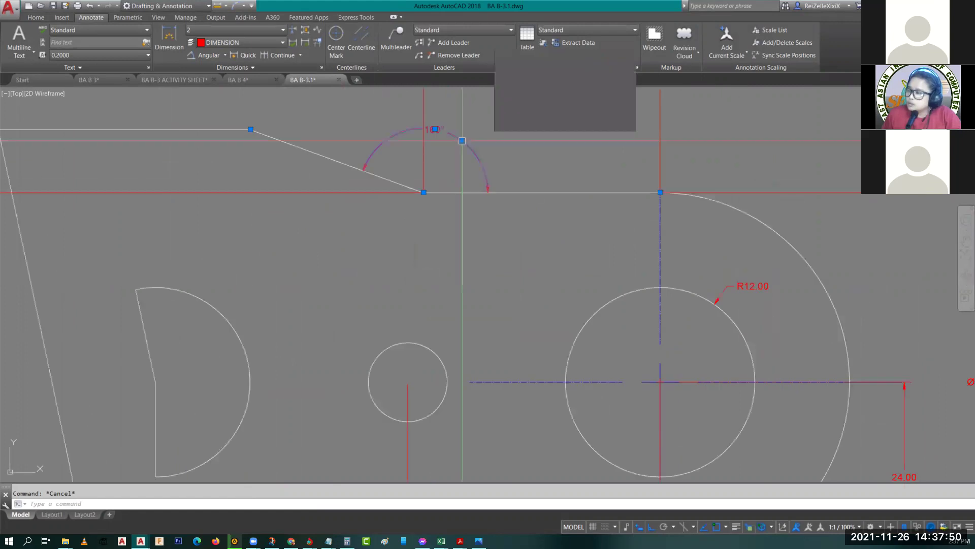
click(562, 127)
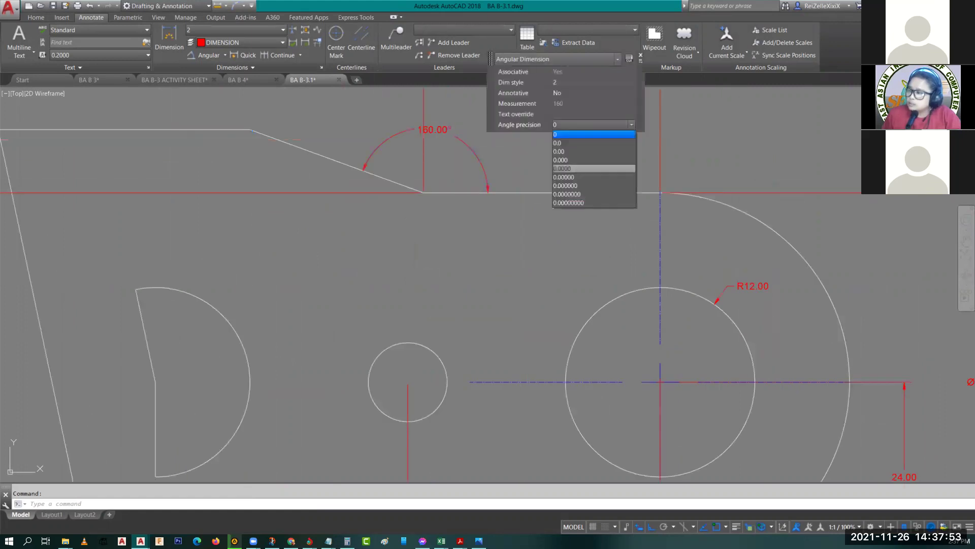
key(Escape)
scroll(418, 252, down, 2)
mouse_move(439, 208)
middle_down()
mouse_move(424, 238)
mouse_move(429, 334)
middle_up()
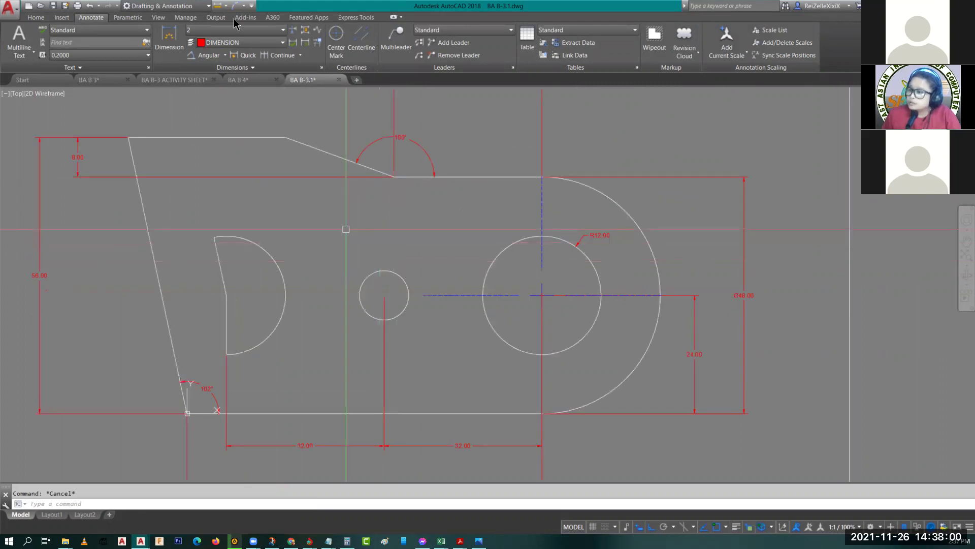
click(225, 55)
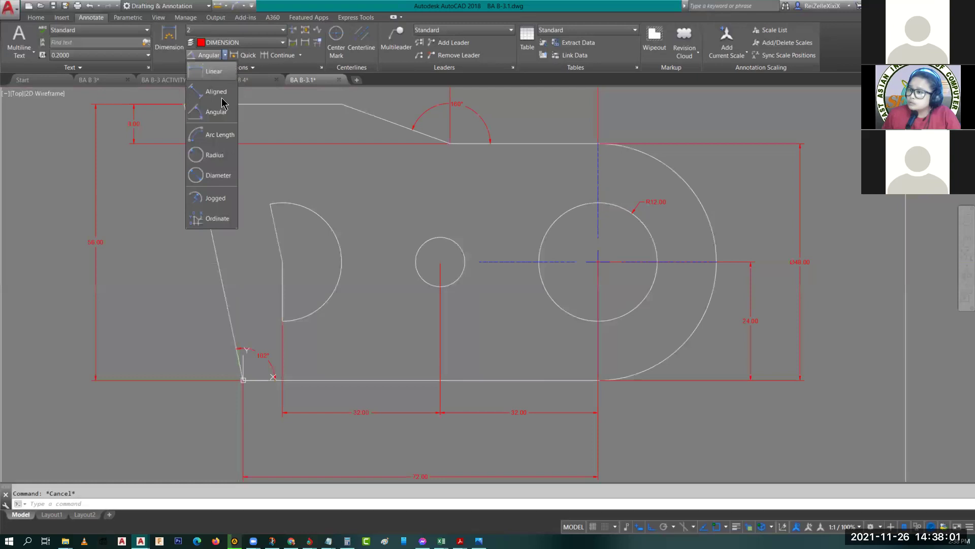
Step: Add radius dimensions: R5.00 on the small hole and R12.00 on the half-round cutout
click(214, 155)
click(457, 245)
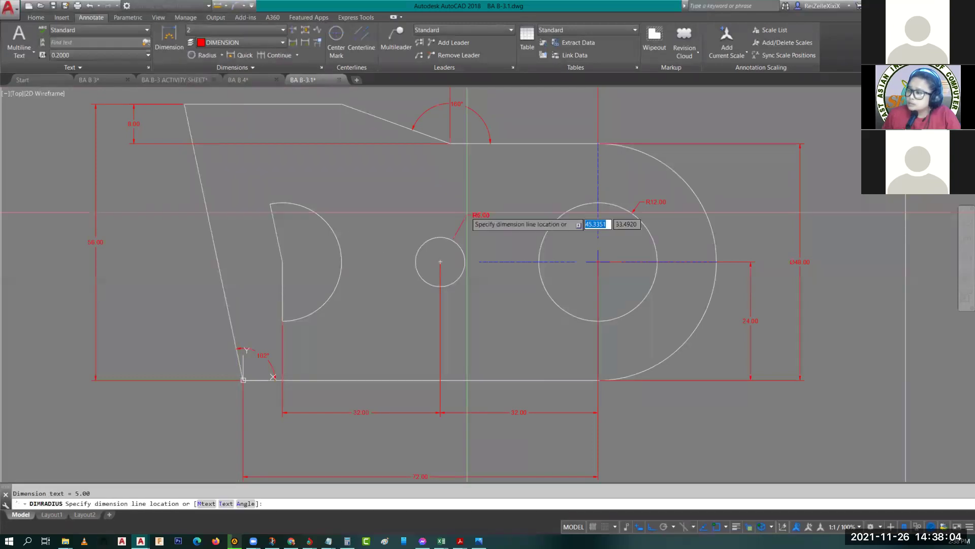
click(468, 217)
key(Return)
scroll(320, 142, up, 2)
click(323, 257)
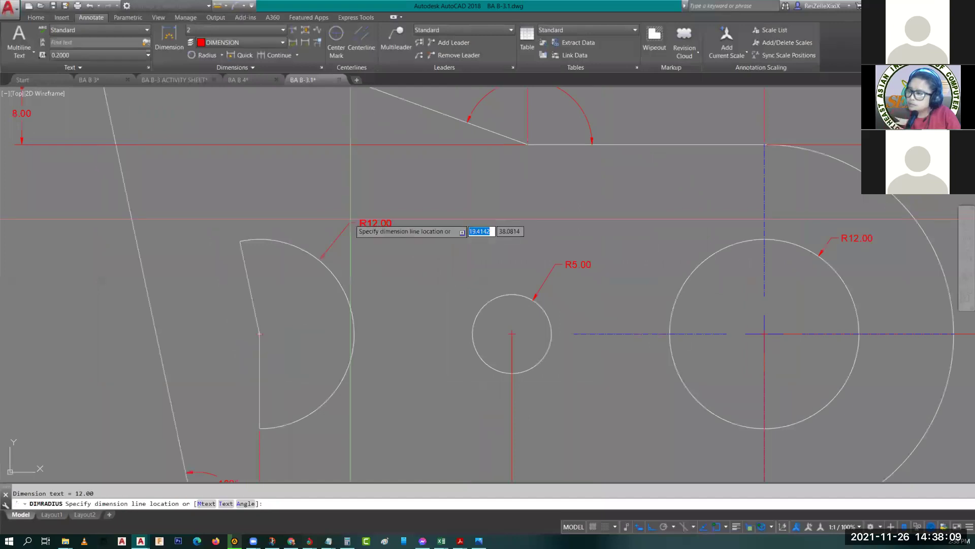
click(367, 211)
key(Escape)
Step: Add a 168° angular dimension between the cutout's vertical and slanted flat edges
mouse_move(399, 249)
middle_down()
mouse_move(355, 222)
mouse_move(336, 228)
middle_up()
middle_drag(203, 263, 266, 227)
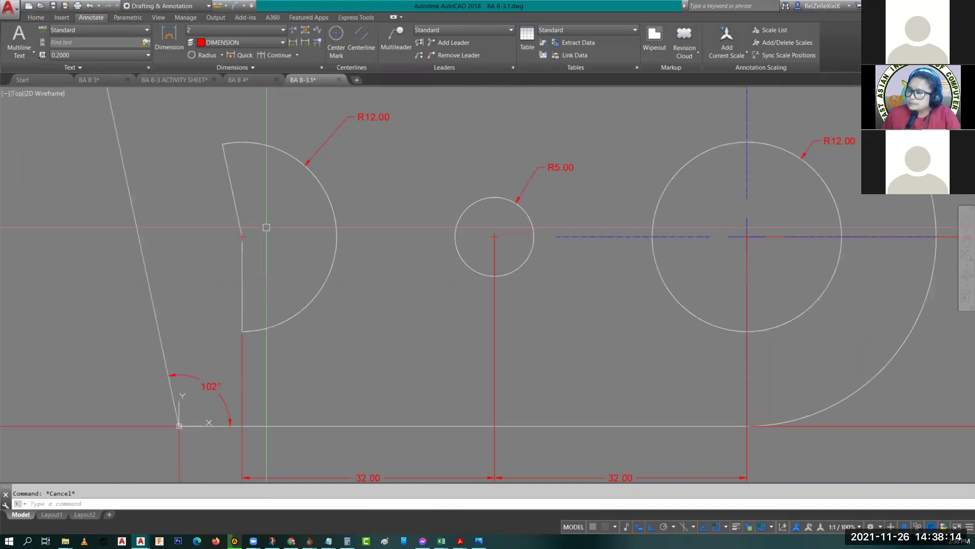
middle_drag(260, 283, 271, 326)
click(222, 56)
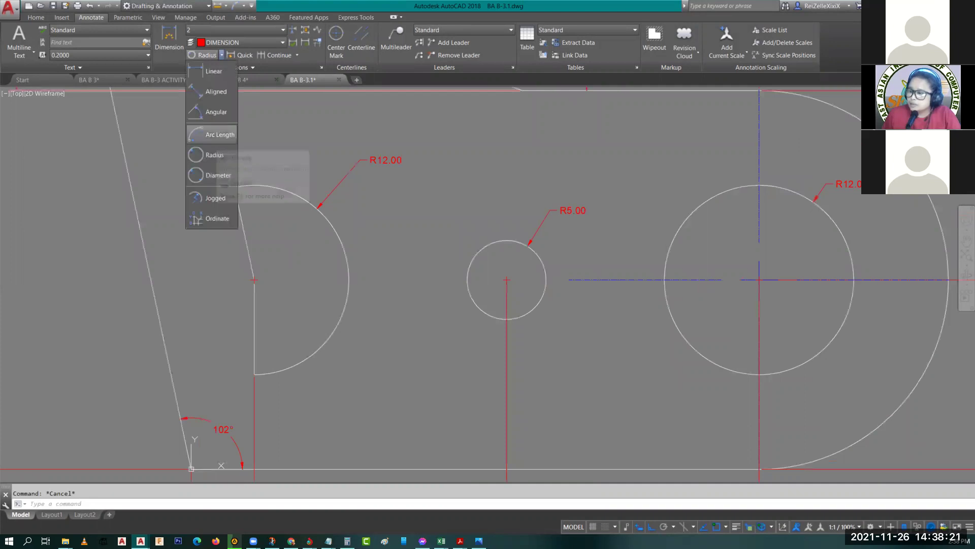
click(216, 112)
click(255, 302)
click(251, 276)
click(214, 298)
Step: Set the 168° angle dimension's precision to whole degrees
click(214, 298)
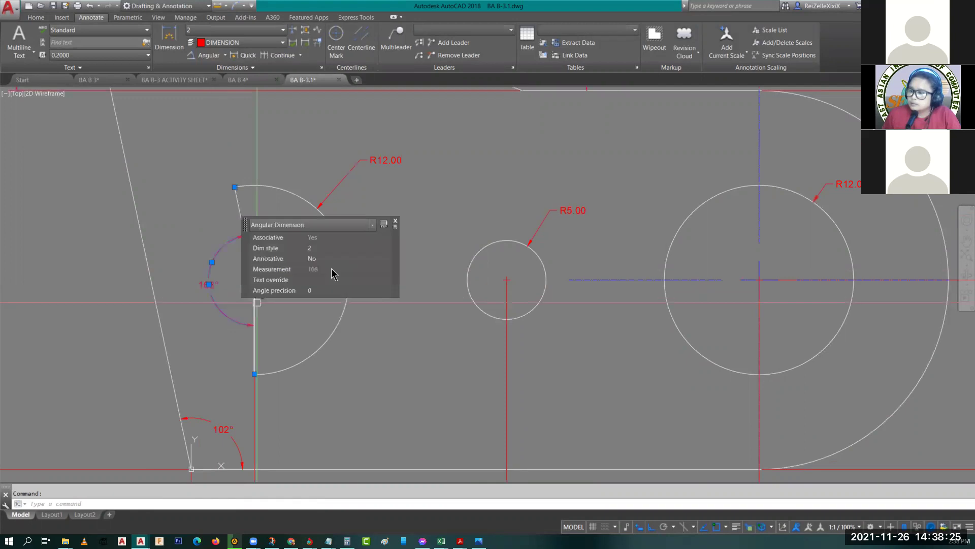
click(355, 290)
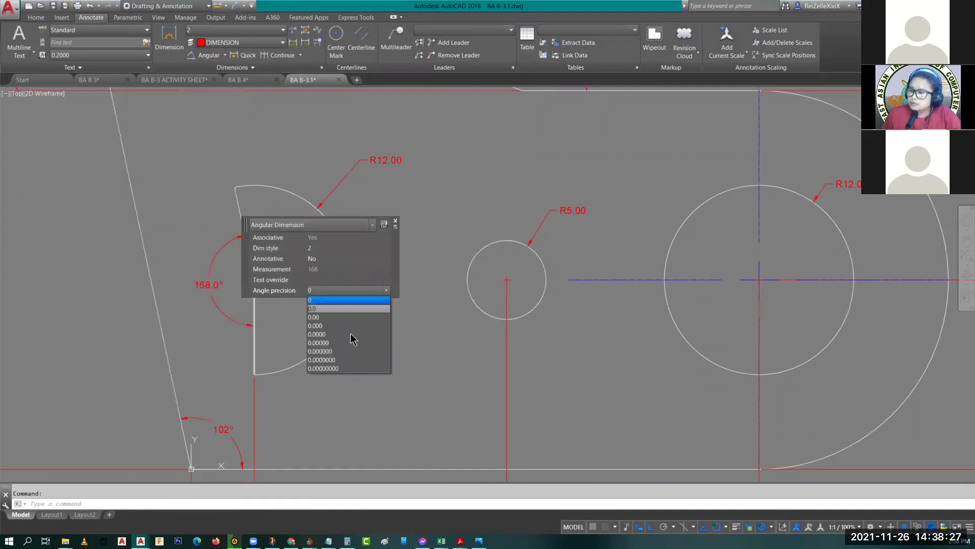
key(Escape)
key(Escape)
scroll(288, 302, down, 3)
scroll(289, 322, up, 1)
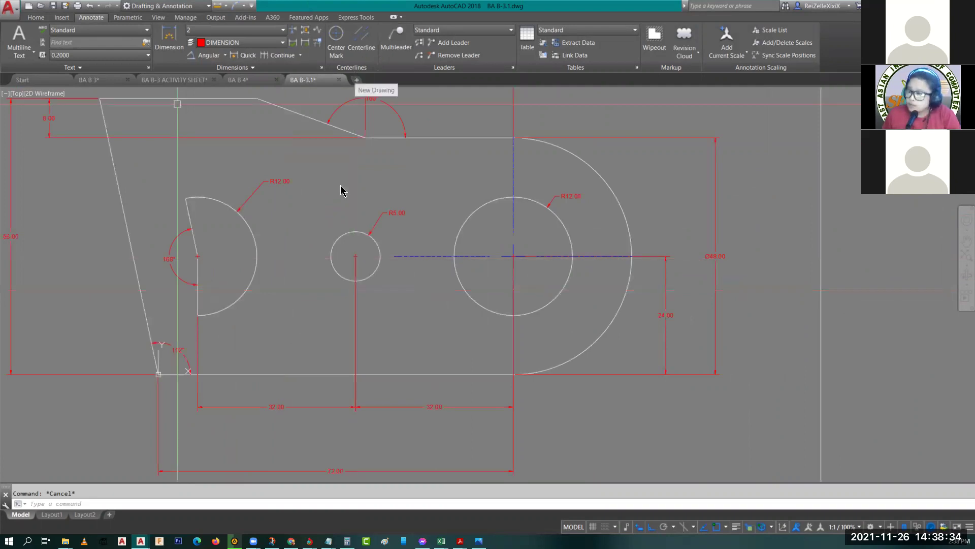
Step: Draw a 64-long horizontal line from the cutout's flat-side endpoint to the large circle's centre
text(l)
key(Return)
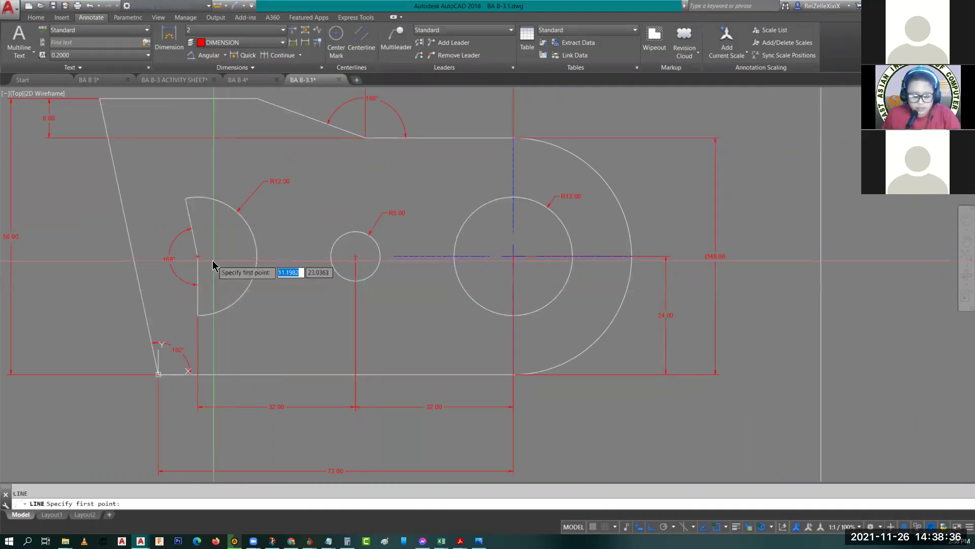
text(end)
key(Return)
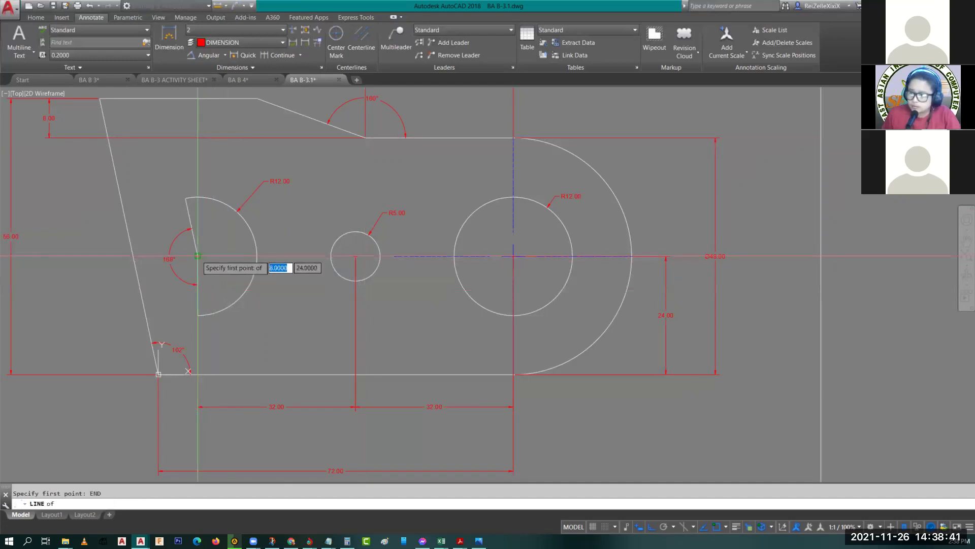
click(197, 255)
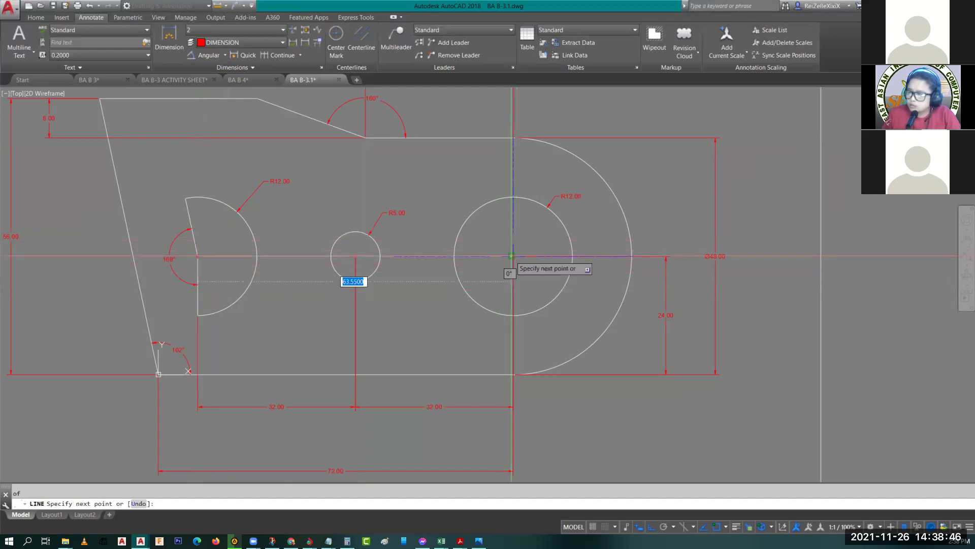
click(514, 256)
key(Return)
Step: Move the new line onto the CENTERLINE layer
click(358, 255)
click(406, 199)
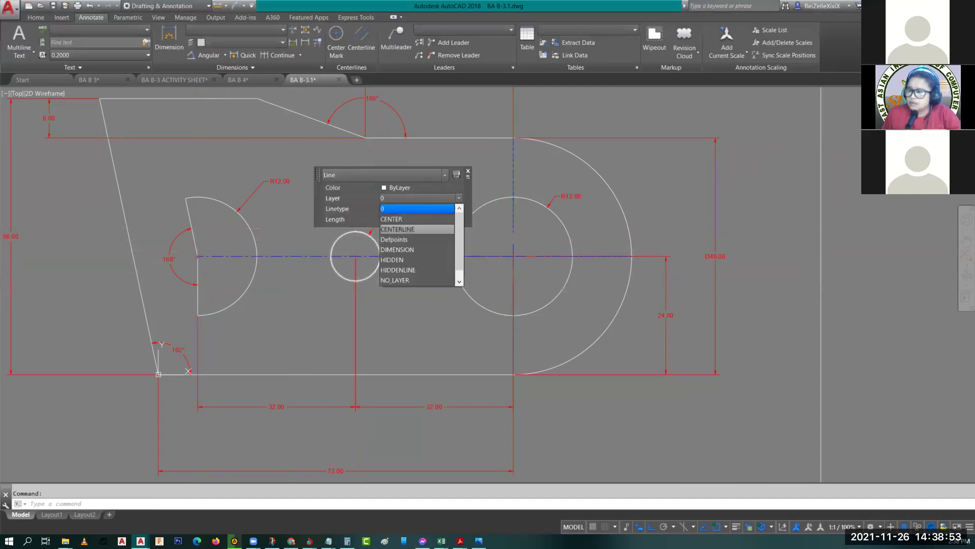
click(398, 229)
Step: Deselect the centreline and bring the 32.00 and Ø48.00 dimensions into view
key(Escape)
scroll(468, 314, down, 2)
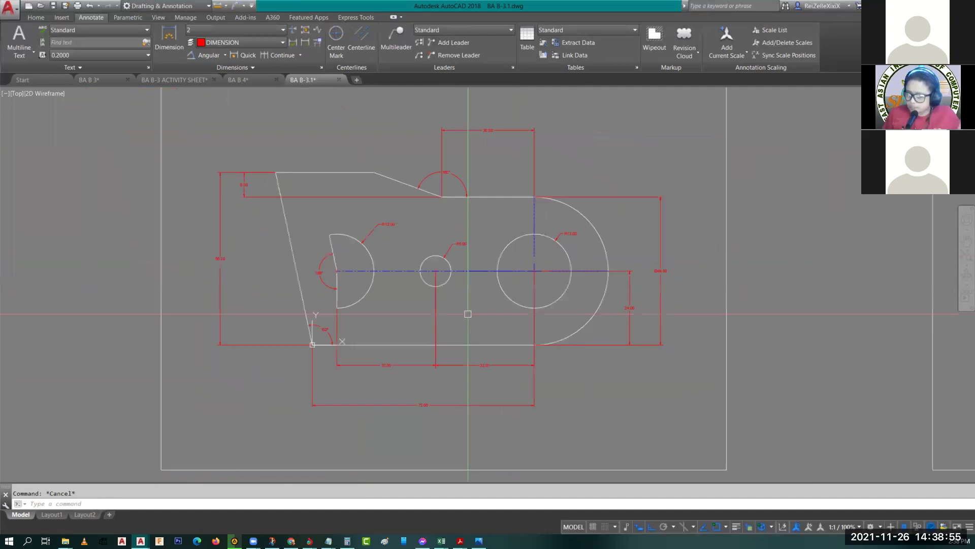
scroll(468, 314, up, 6)
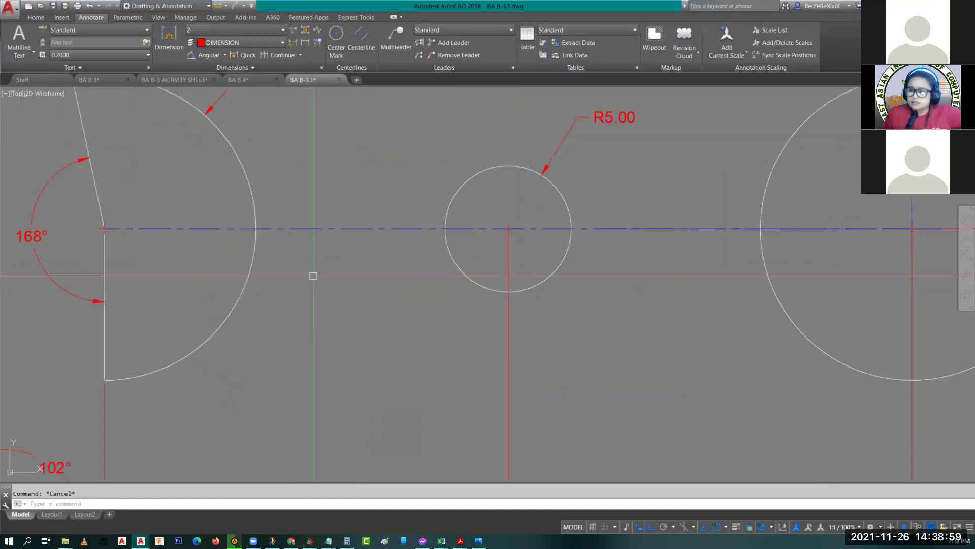
scroll(313, 276, down, 2)
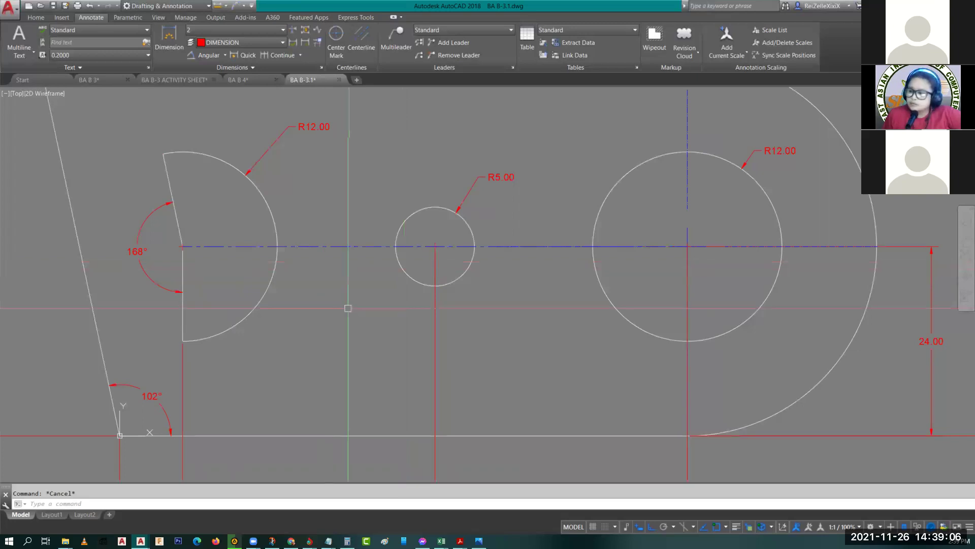
middle_drag(348, 308, 276, 299)
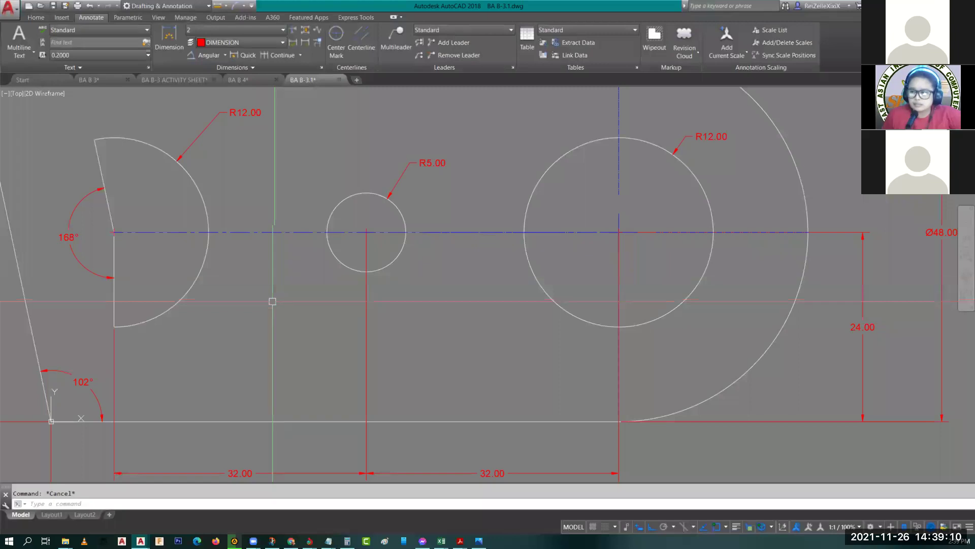
scroll(272, 302, down, 4)
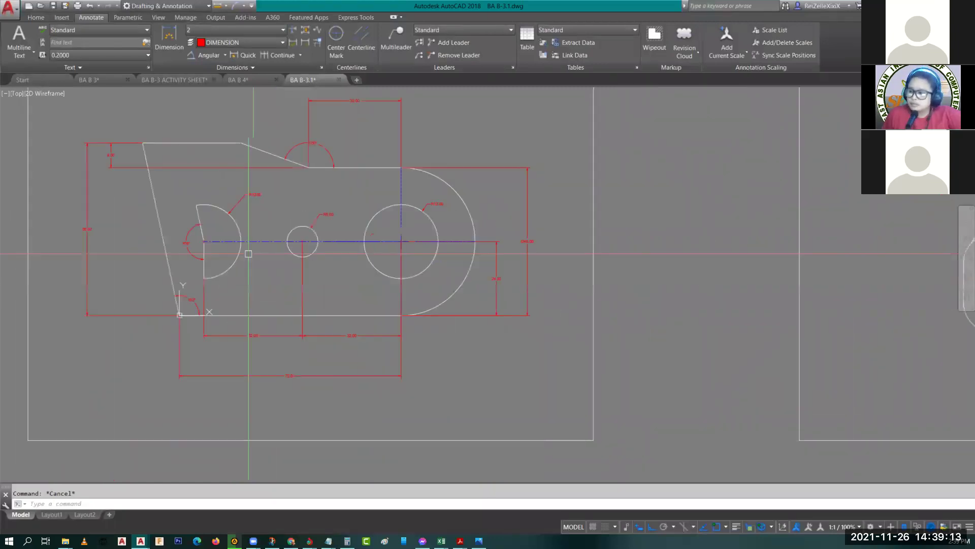
scroll(248, 254, up, 4)
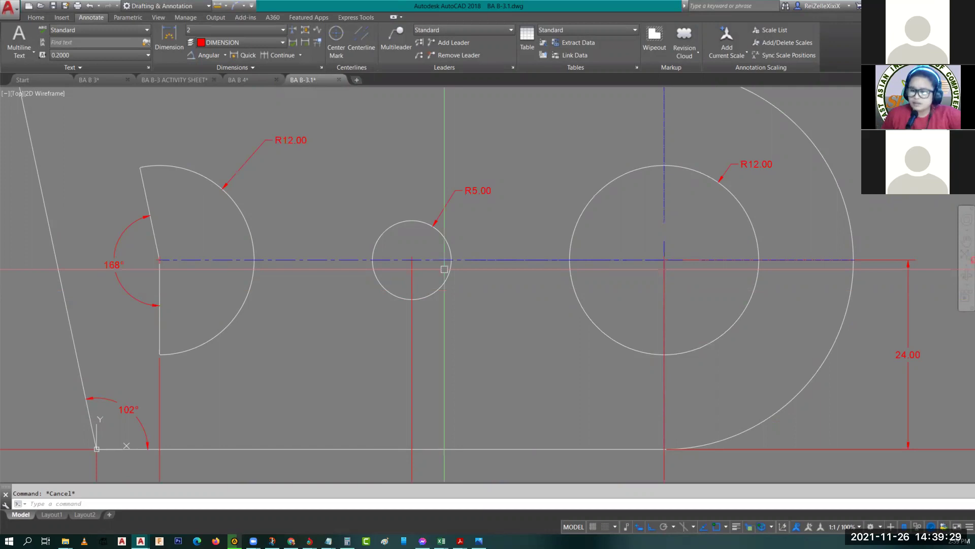
scroll(453, 318, down, 4)
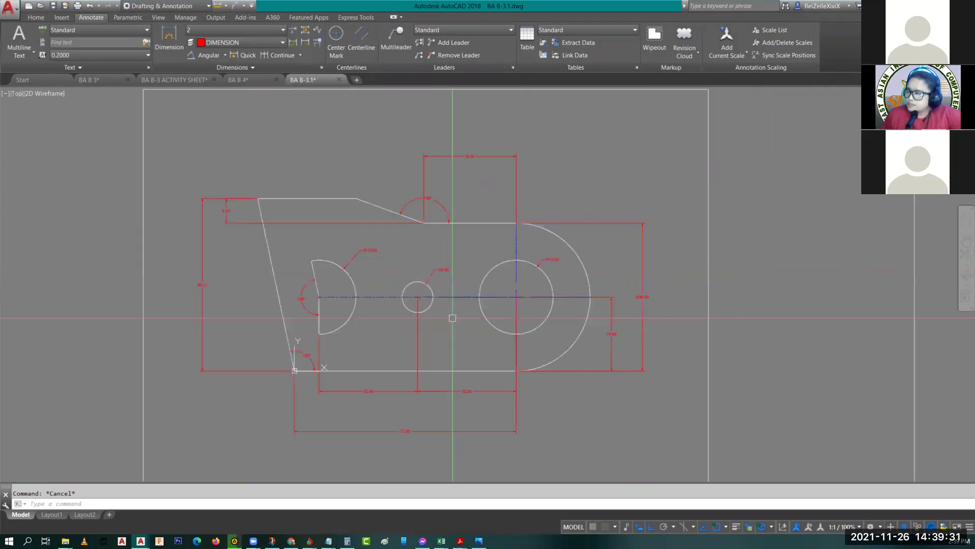
scroll(455, 433, up, 3)
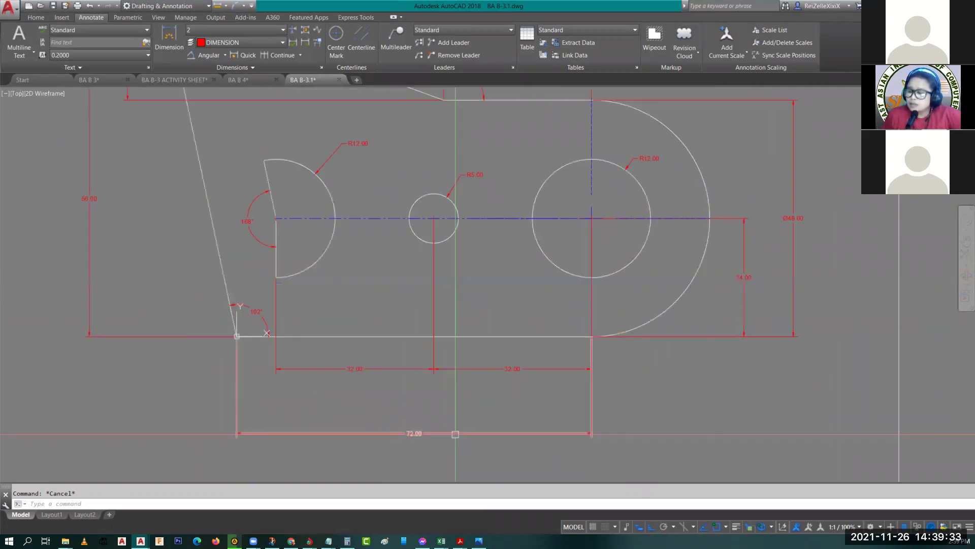
Step: Move the 72.00 overall width dimension closer to the part's bottom edge
click(455, 433)
click(415, 432)
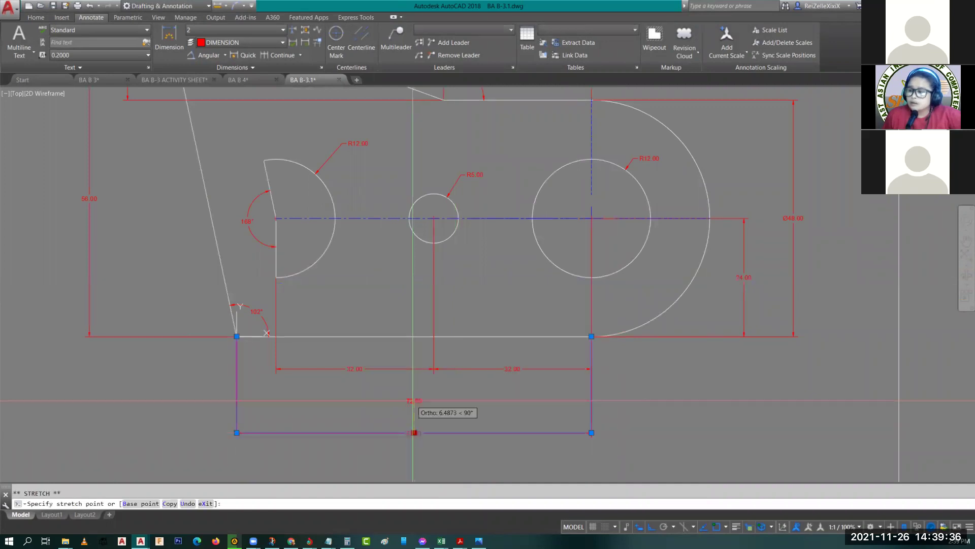
click(413, 400)
scroll(388, 294, down, 2)
middle_drag(388, 294, 357, 277)
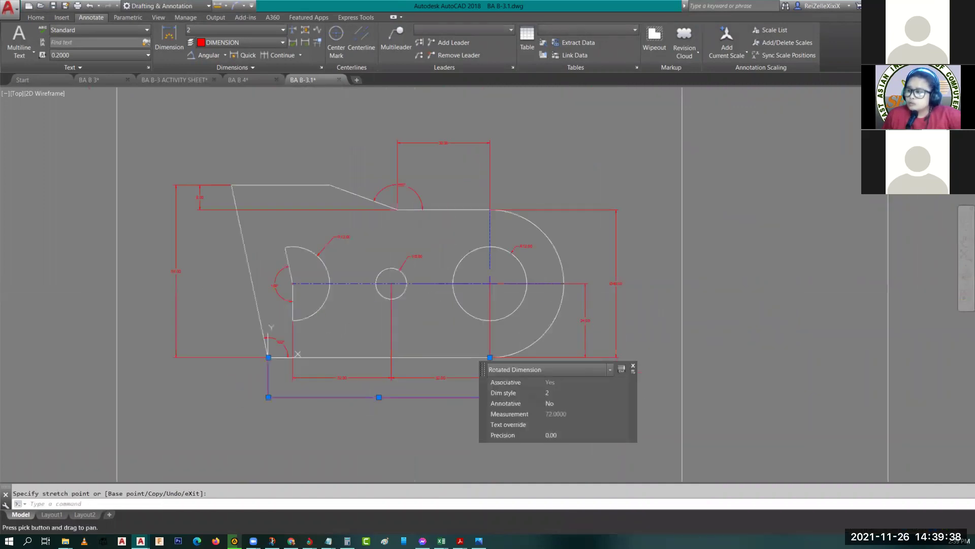
scroll(364, 328, up, 2)
middle_drag(381, 323, 366, 361)
scroll(367, 361, down, 2)
Step: Move the top 30.00 dimension down toward the part, then deselect the dimensions
click(435, 176)
click(435, 176)
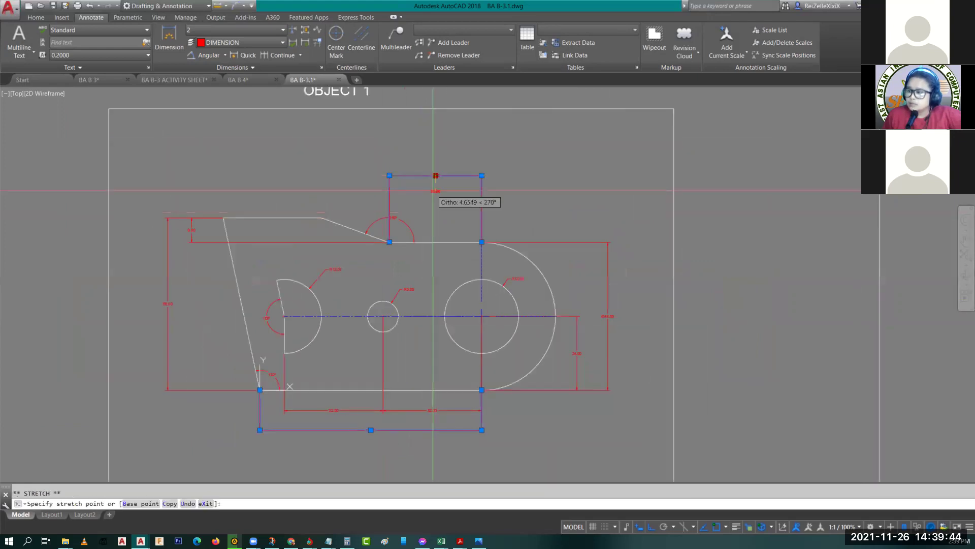
scroll(438, 230, down, 3)
scroll(411, 279, up, 1)
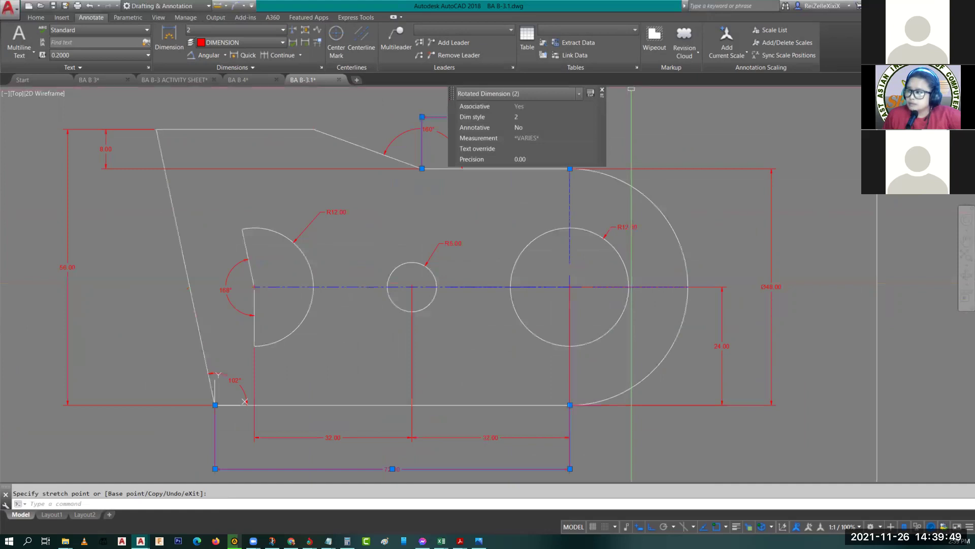
click(603, 91)
key(Escape)
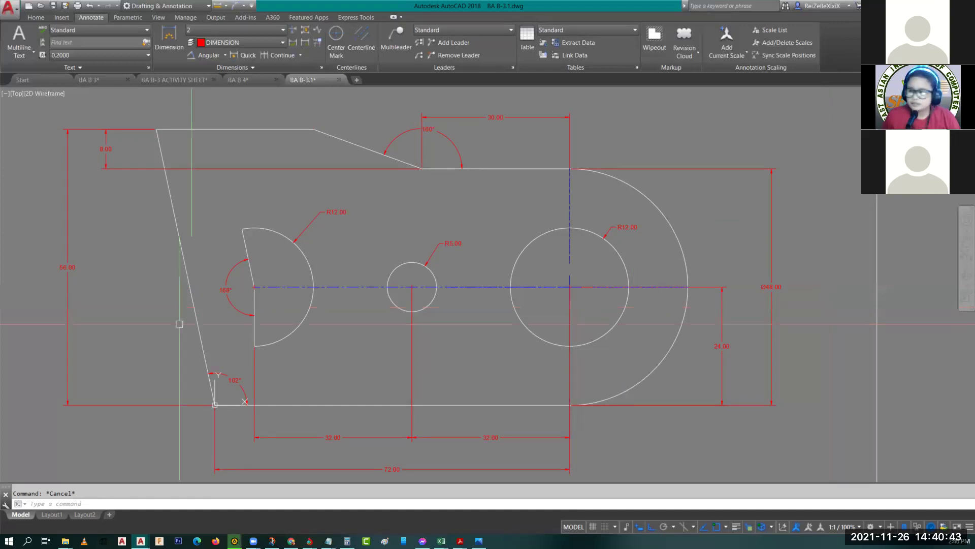
Step: Zoom out and pan to show the layer samples, dimension style circles, Object 1 and Object 2
scroll(436, 282, down, 5)
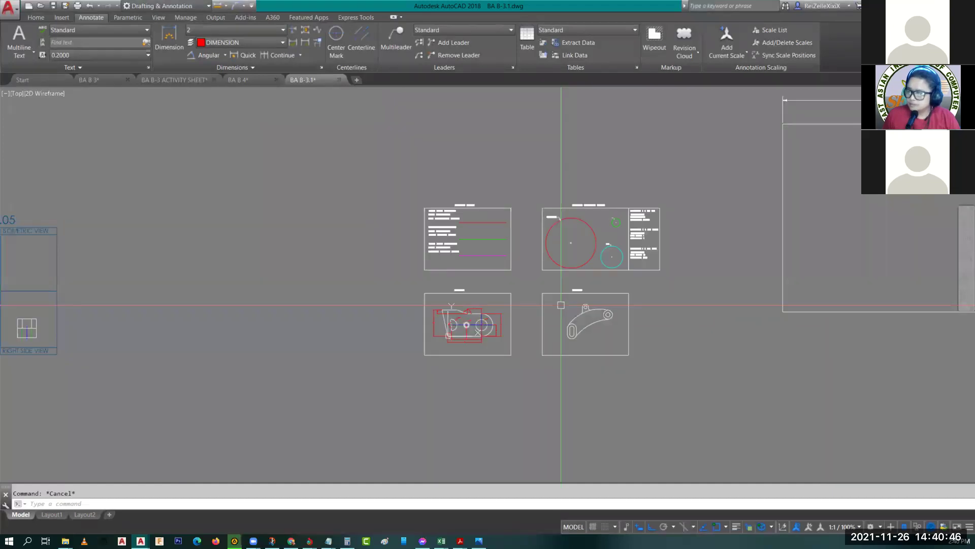
middle_drag(563, 330, 316, 337)
scroll(316, 337, down, 3)
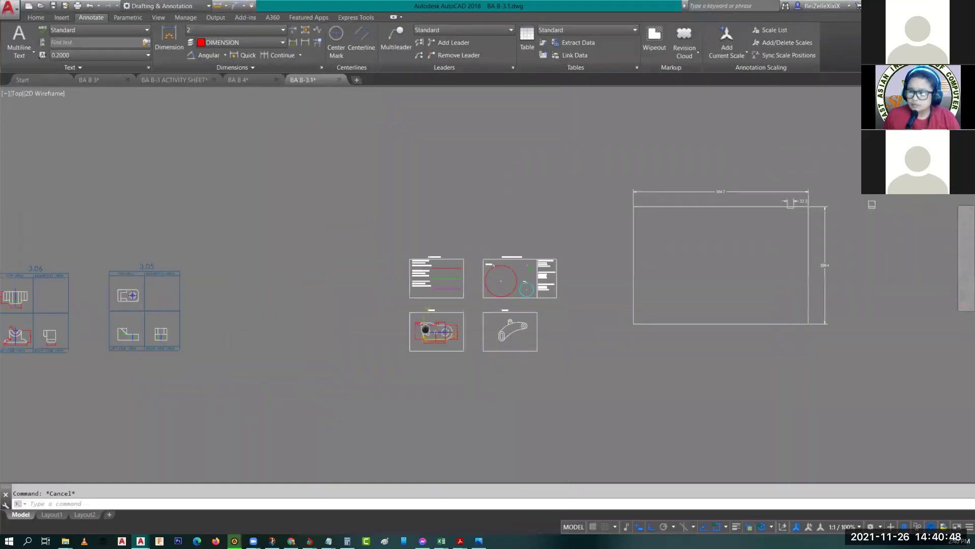
scroll(569, 330, up, 8)
scroll(574, 329, down, 3)
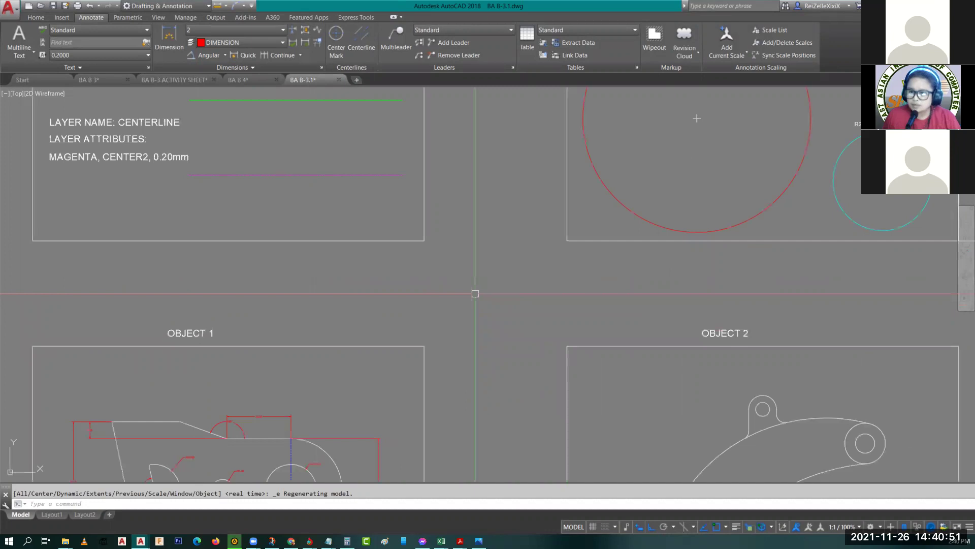
scroll(392, 287, down, 2)
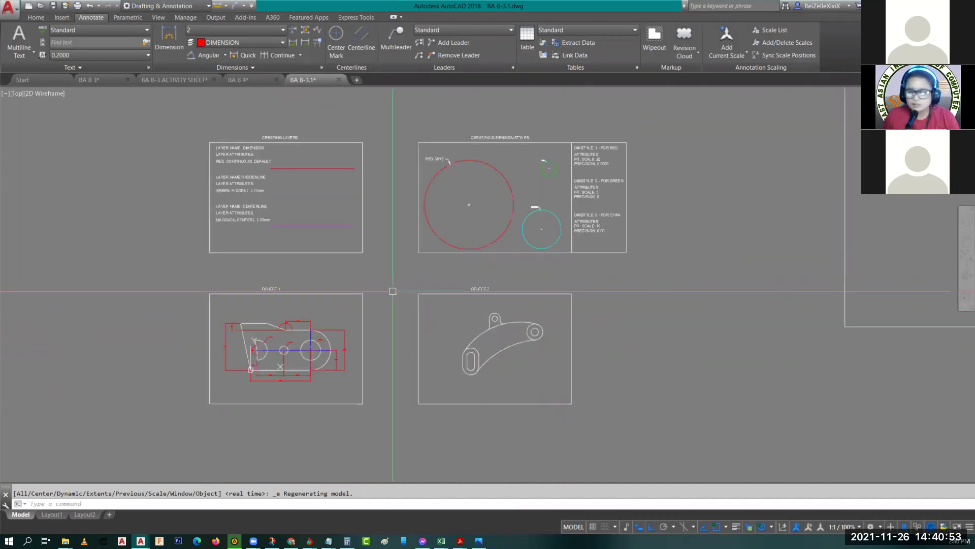
scroll(392, 262, up, 2)
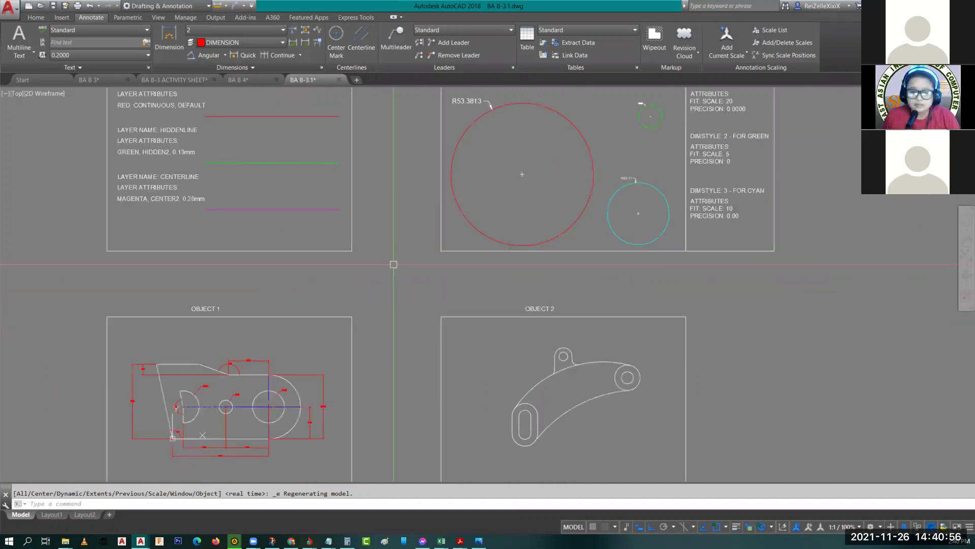
scroll(126, 306, down, 2)
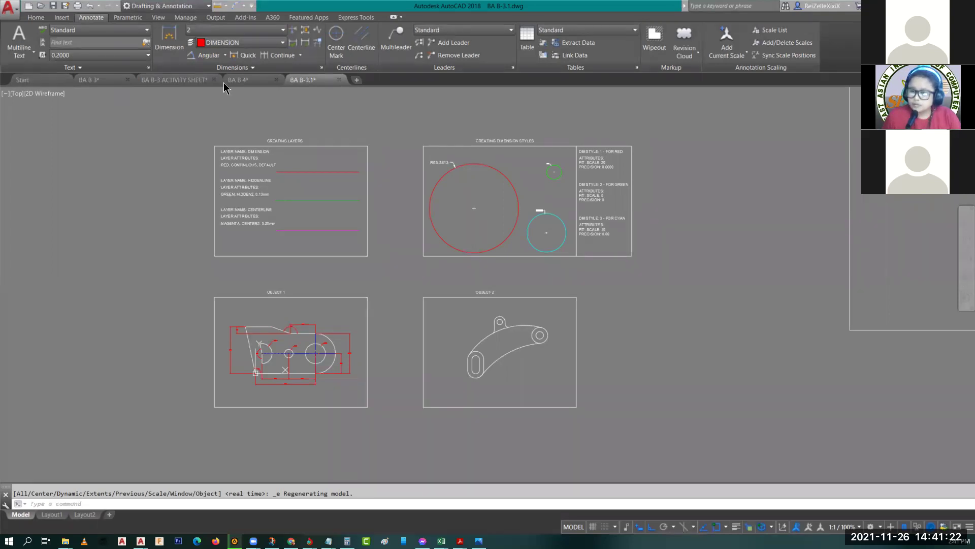
mouse_move(247, 86)
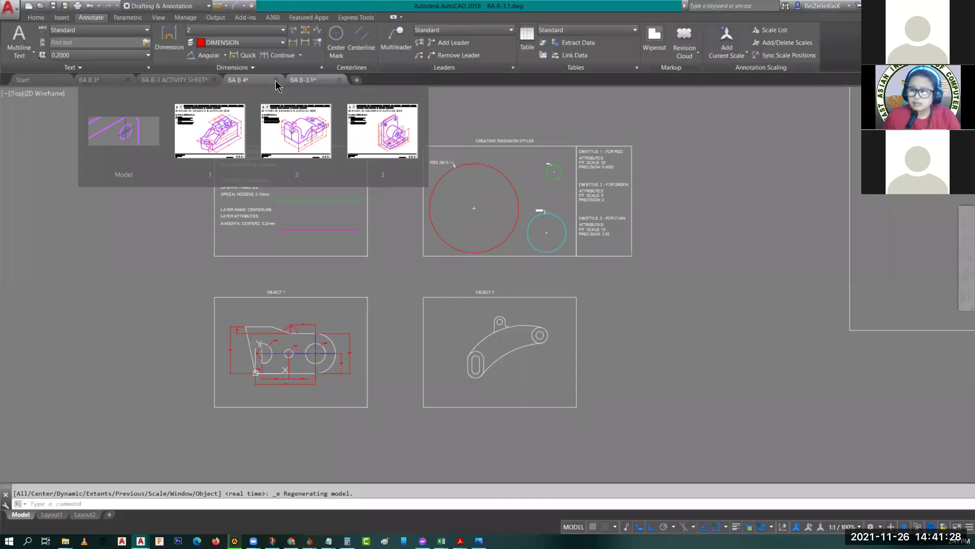
Step: Switch to the BA B 4 drawing and view Activity Sheet BA B-4 in paper space
click(238, 80)
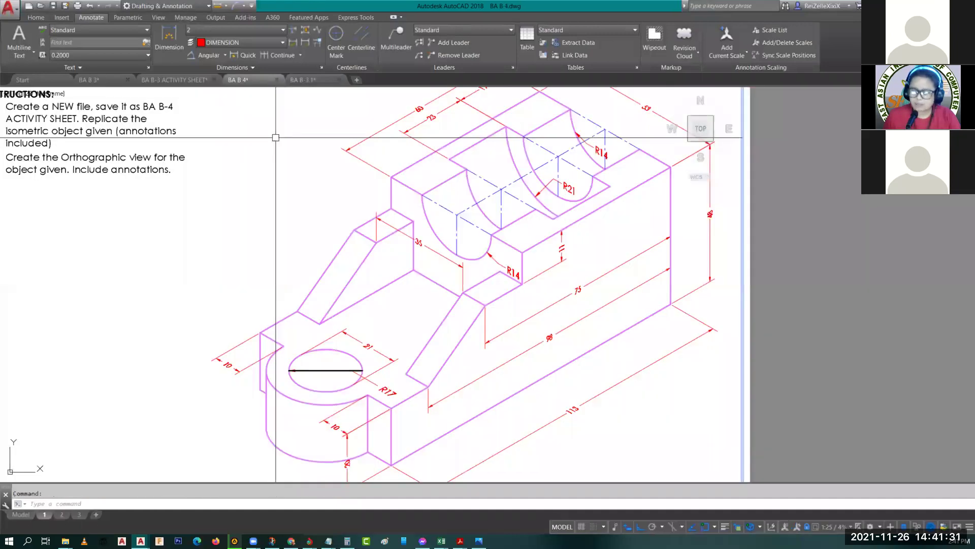
double_click(386, 214)
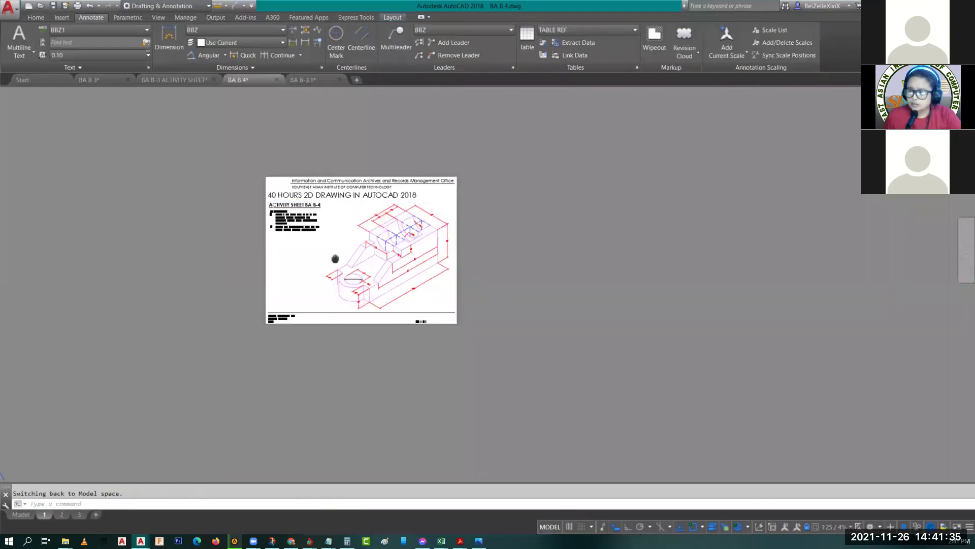
double_click(553, 283)
scroll(573, 279, up, 8)
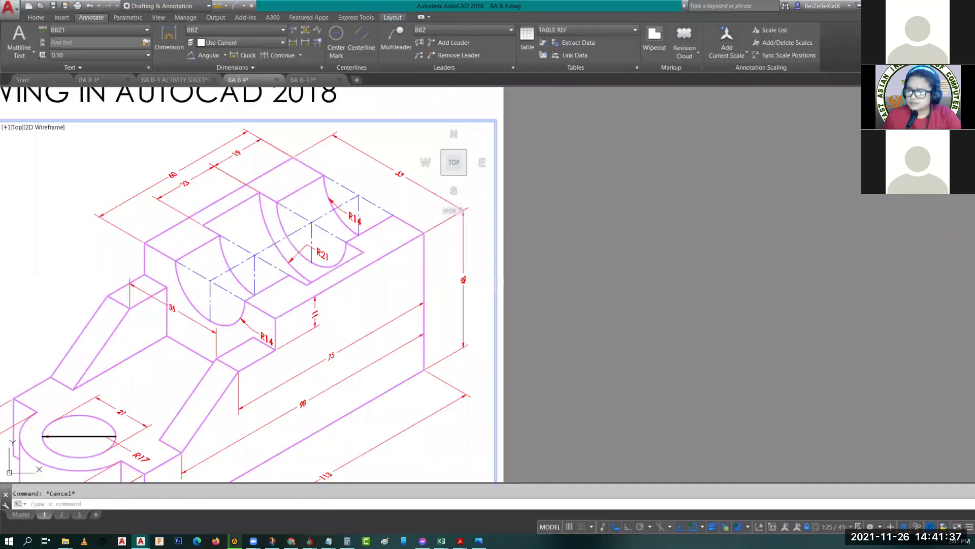
scroll(103, 356, down, 7)
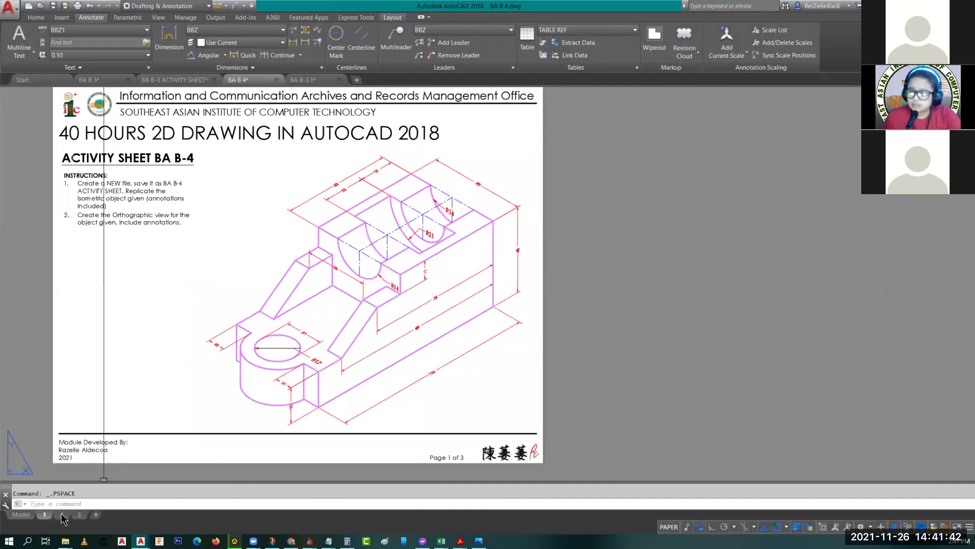
mouse_move(71, 514)
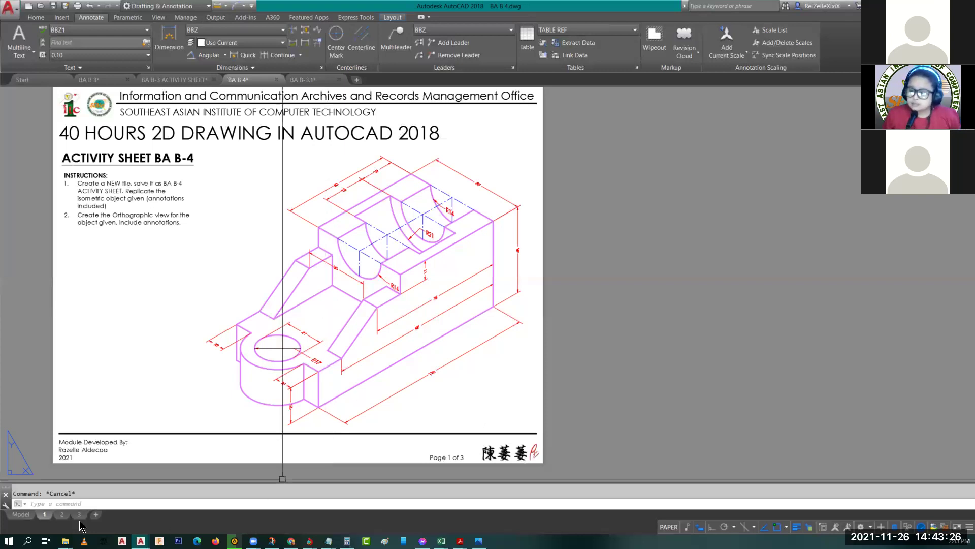
Step: Inspect the Job Sheet BA B-4 page, then display the Project Sheet BA B-4 page
click(61, 514)
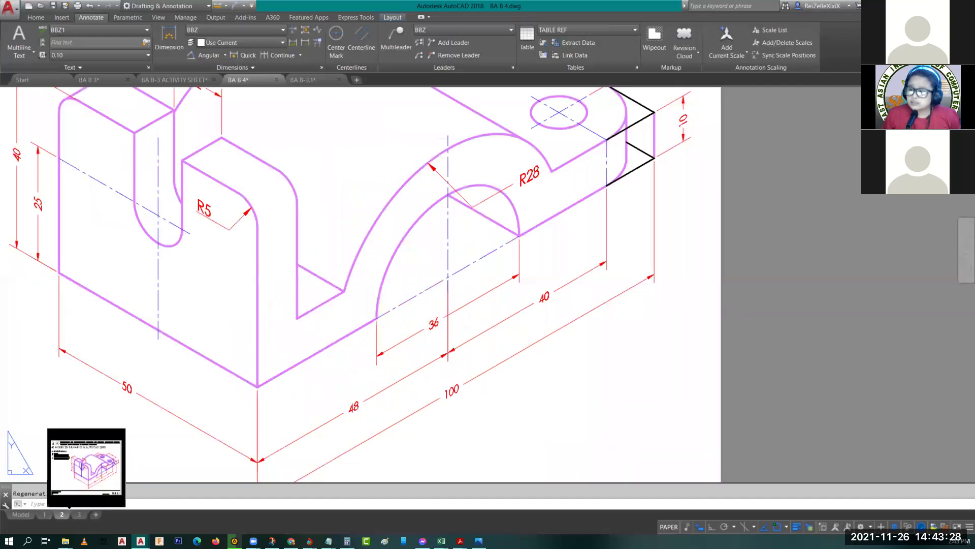
scroll(414, 312, down, 3)
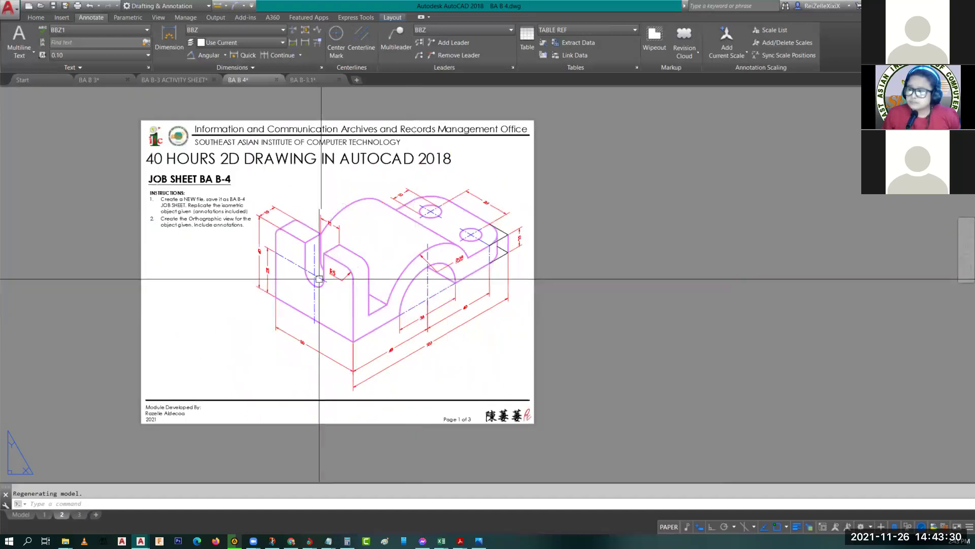
scroll(319, 279, up, 3)
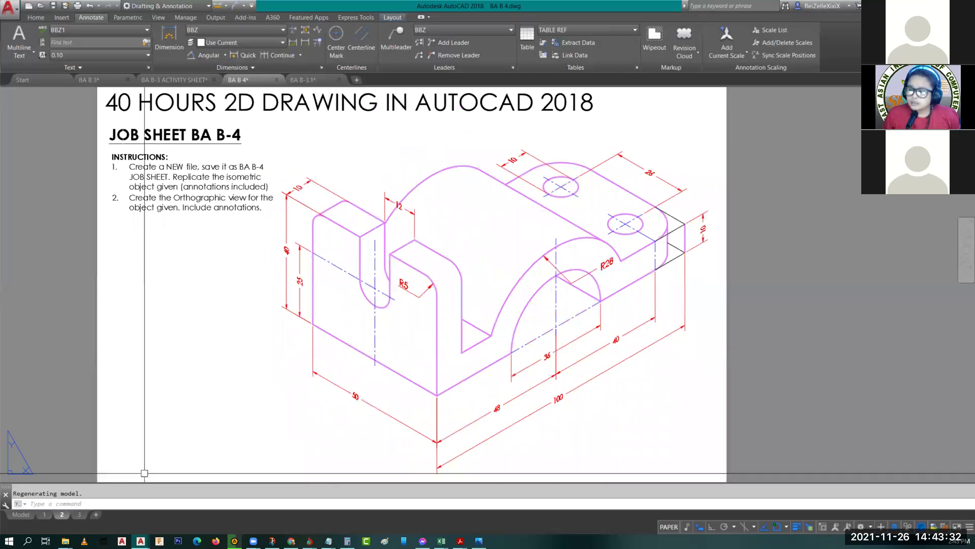
click(78, 515)
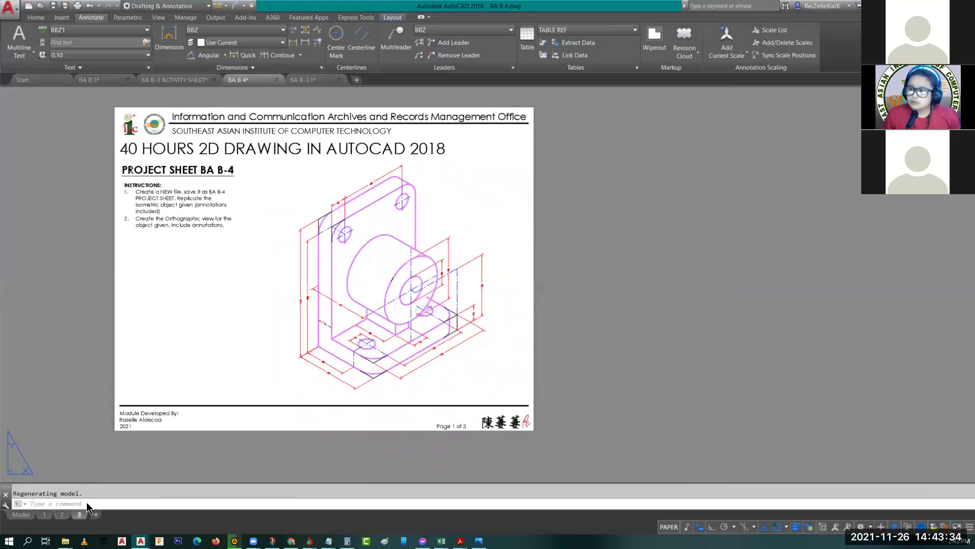
scroll(237, 346, up, 2)
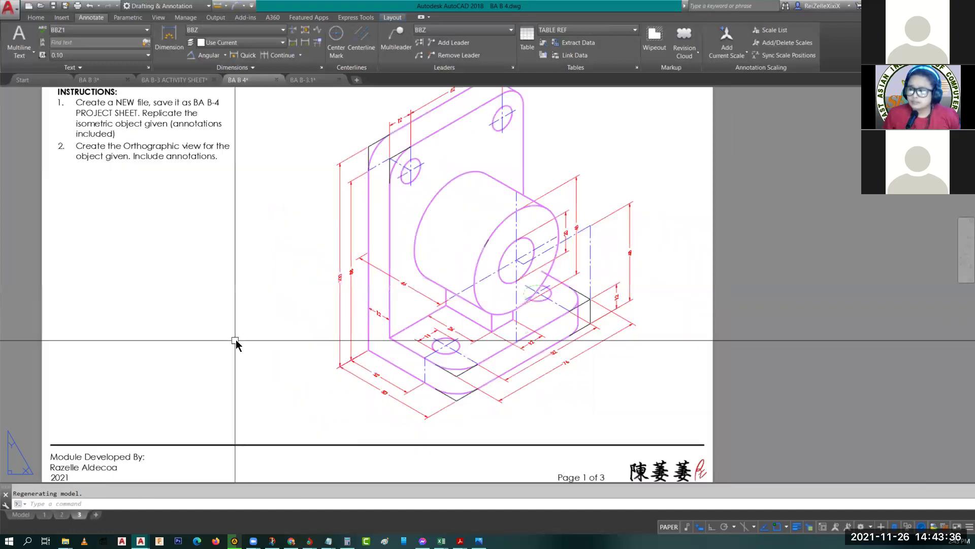
scroll(232, 327, down, 2)
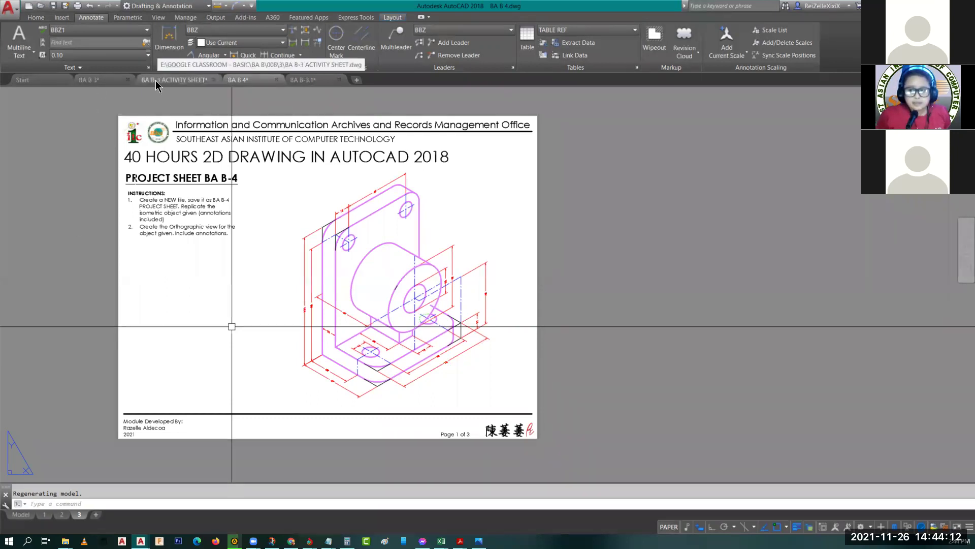
Step: Open the BA B 3 drawing at layout page 14 with exercises 3.09 and 3.10
click(93, 83)
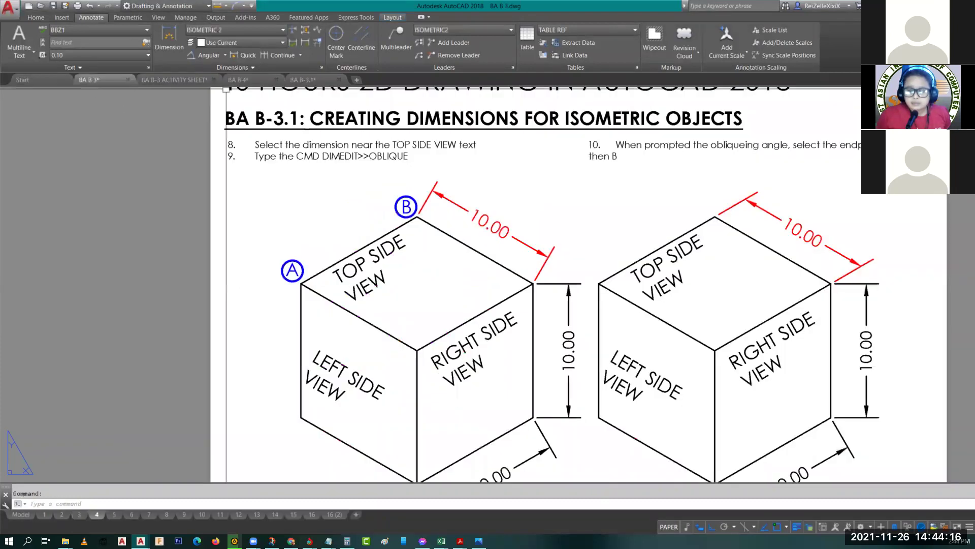
click(277, 515)
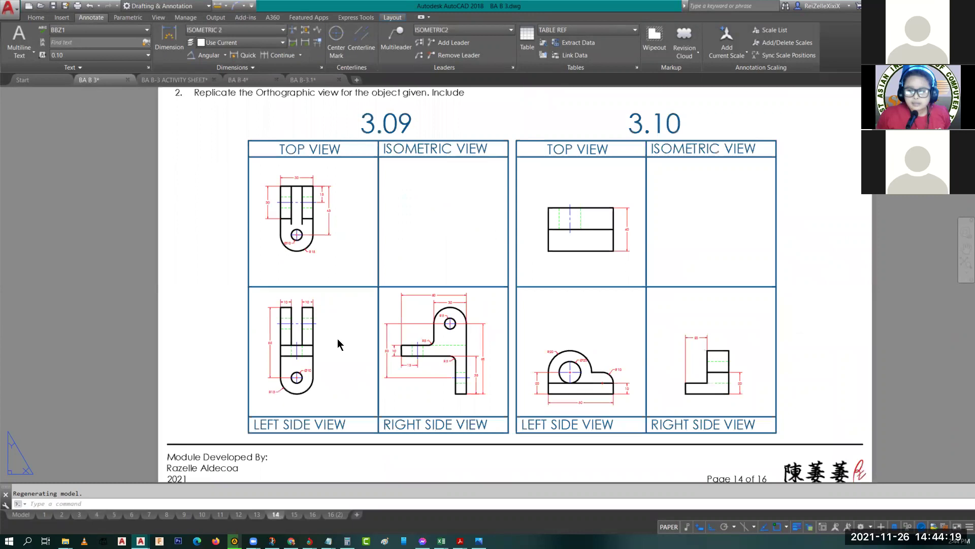